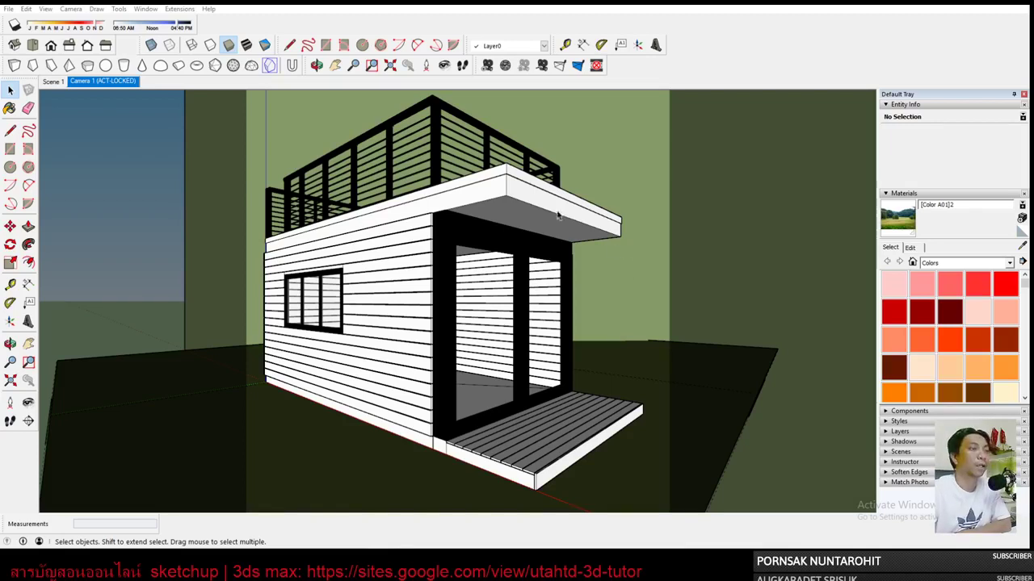
# Select the ground slab and the ground group under the house.
pyautogui.click(651, 382)
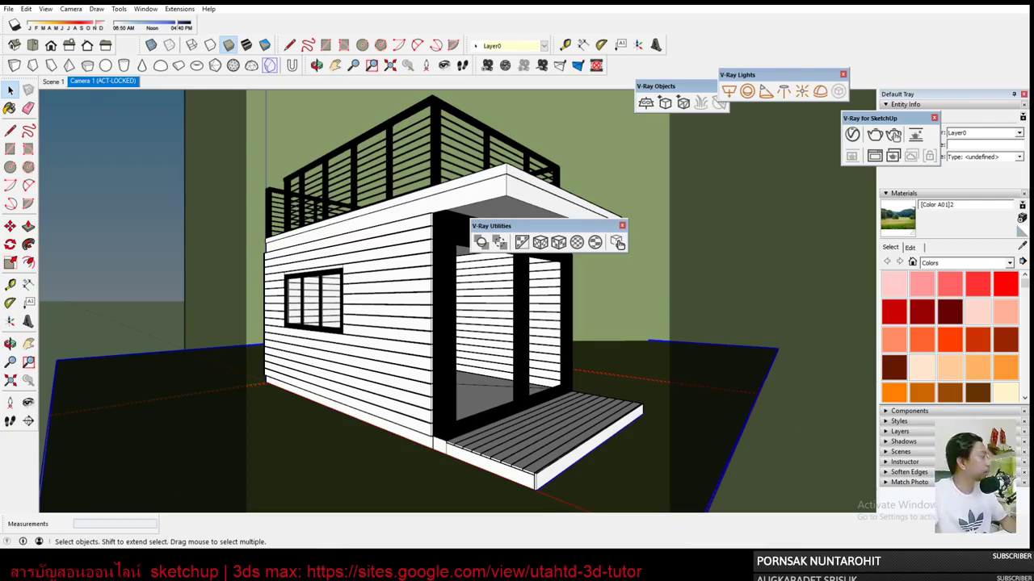
pyautogui.click(617, 243)
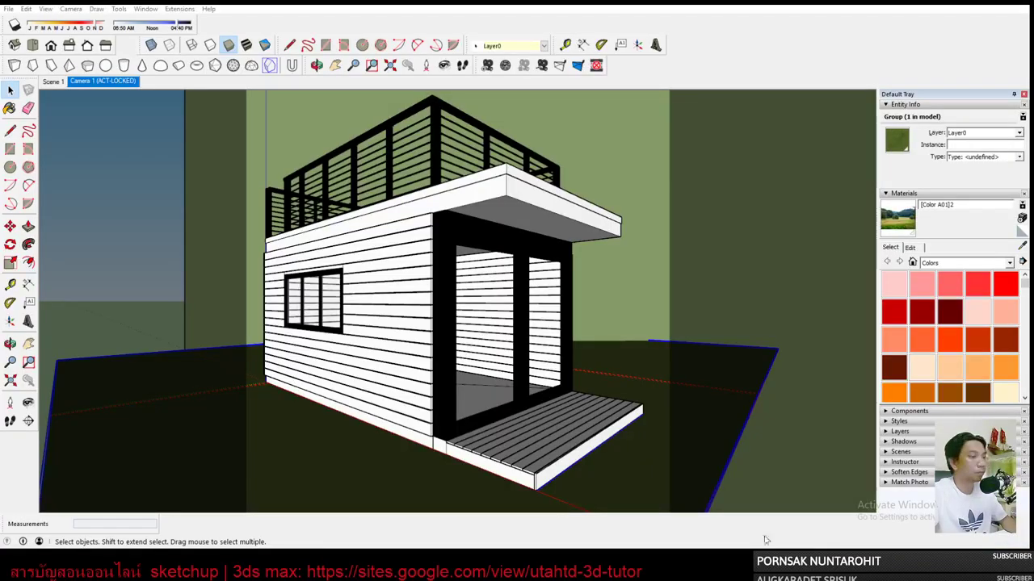
pyautogui.press('super')
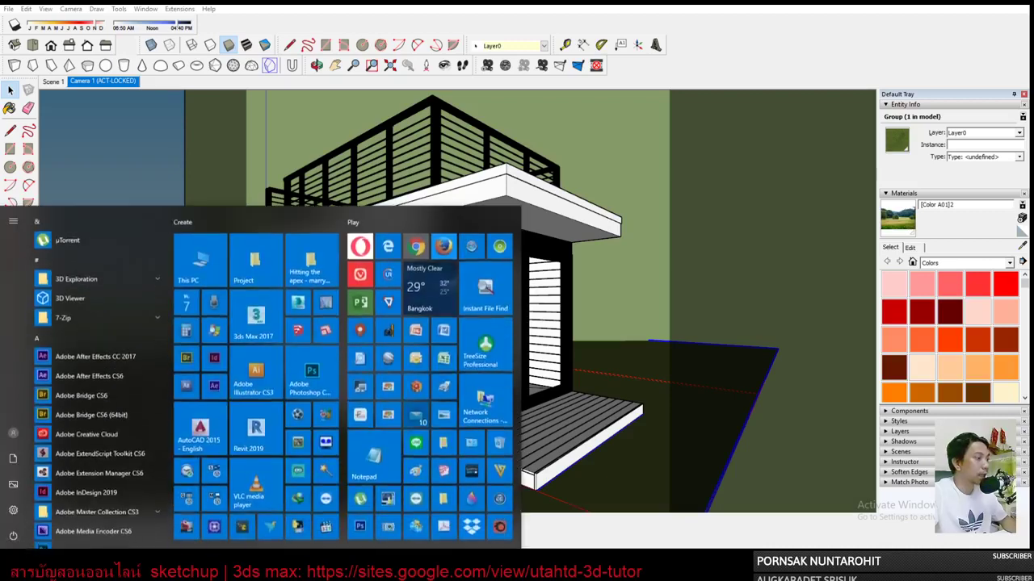
pyautogui.press('Escape')
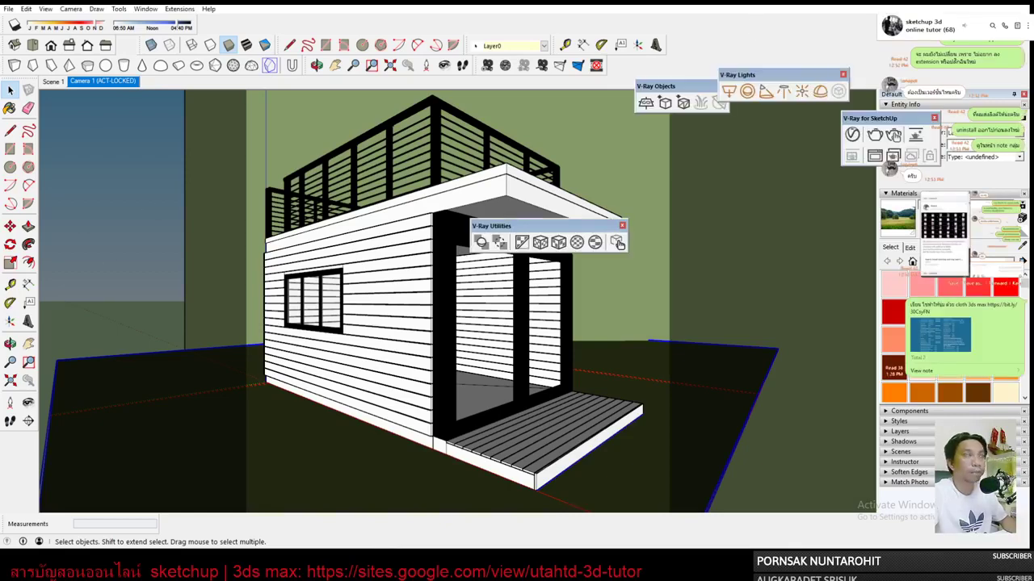
# Restore the SketchUp window from full screen and move the CPU and GPU meters to the left edge.
pyautogui.doubleClick(767, 18)
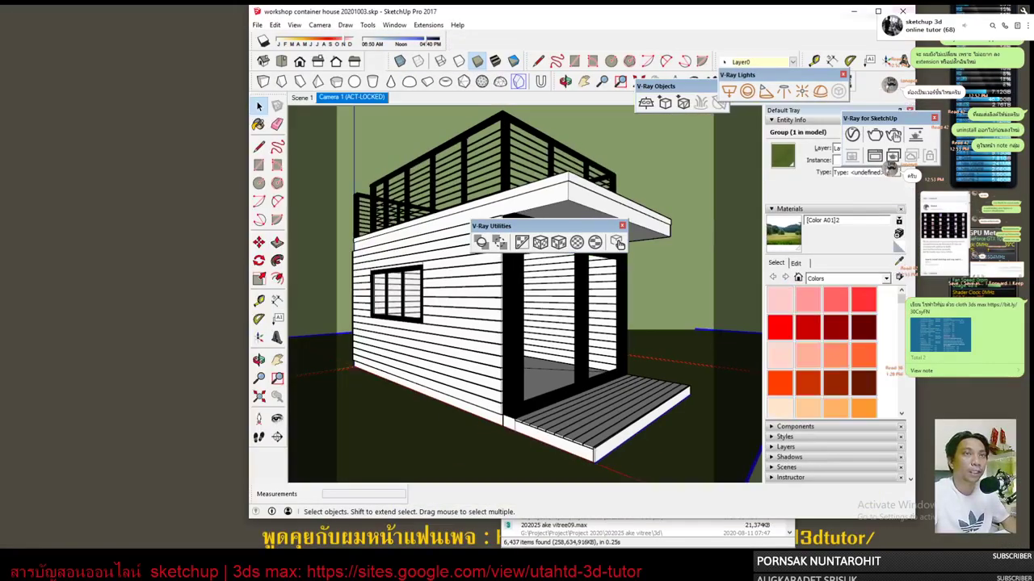
pyautogui.moveTo(767, 17); pyautogui.dragTo(578, 29)
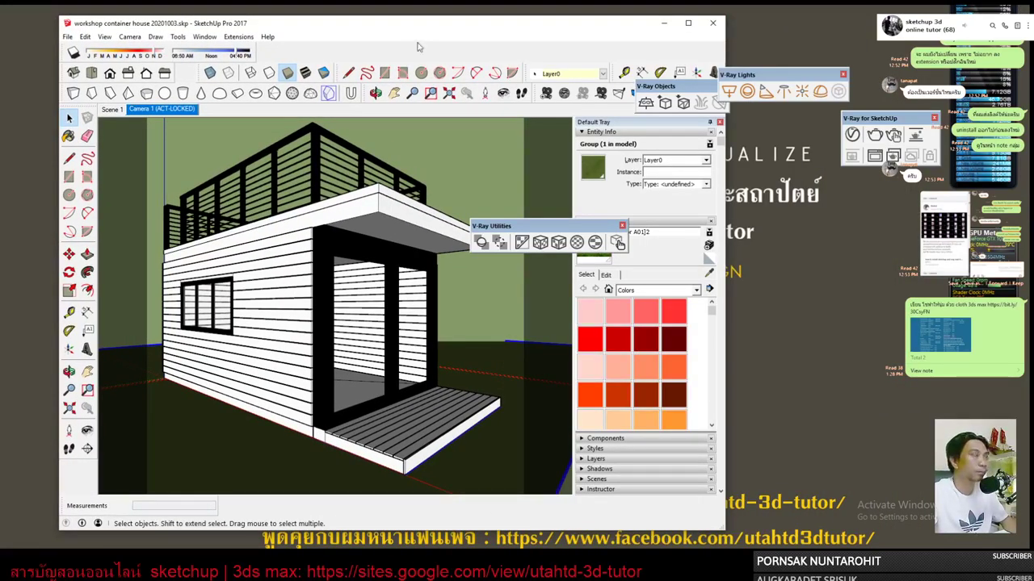
pyautogui.click(808, 129)
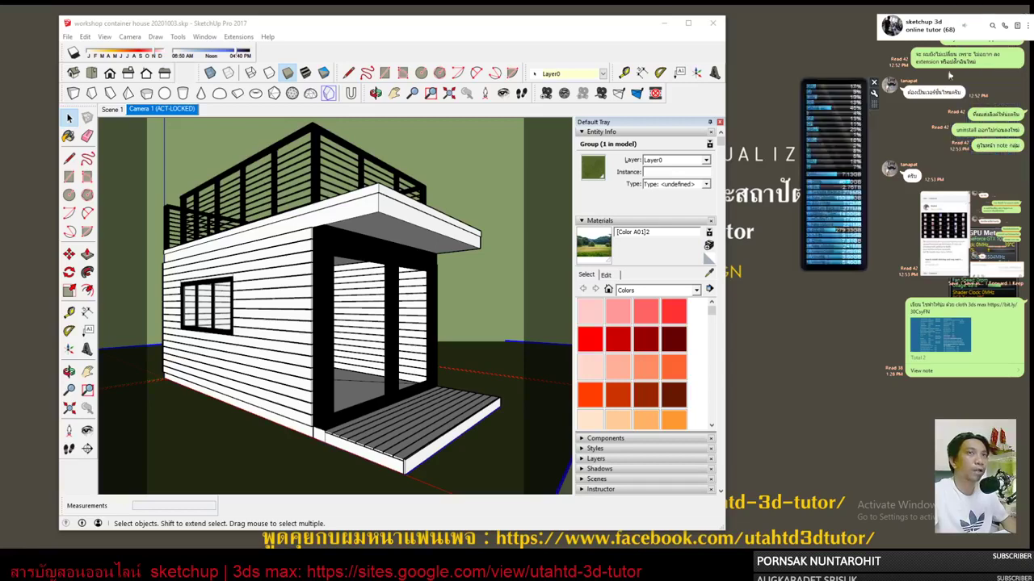
pyautogui.moveTo(874, 104); pyautogui.dragTo(78, 28)
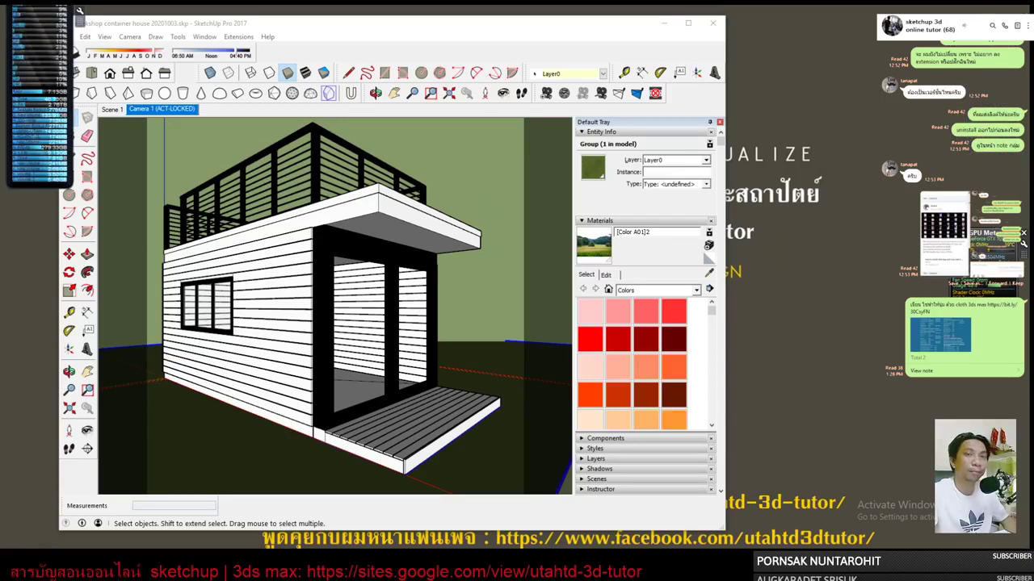
pyautogui.moveTo(1022, 258); pyautogui.dragTo(73, 241)
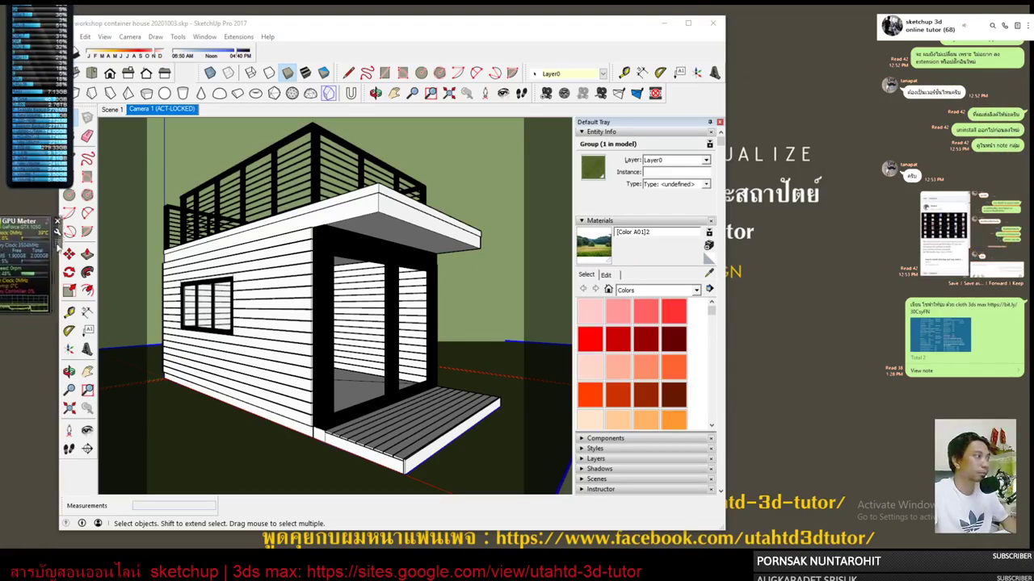
# Reposition the SketchUp window further left and enlarge it toward the bottom right.
pyautogui.click(412, 31)
pyautogui.moveTo(410, 30); pyautogui.dragTo(427, 15)
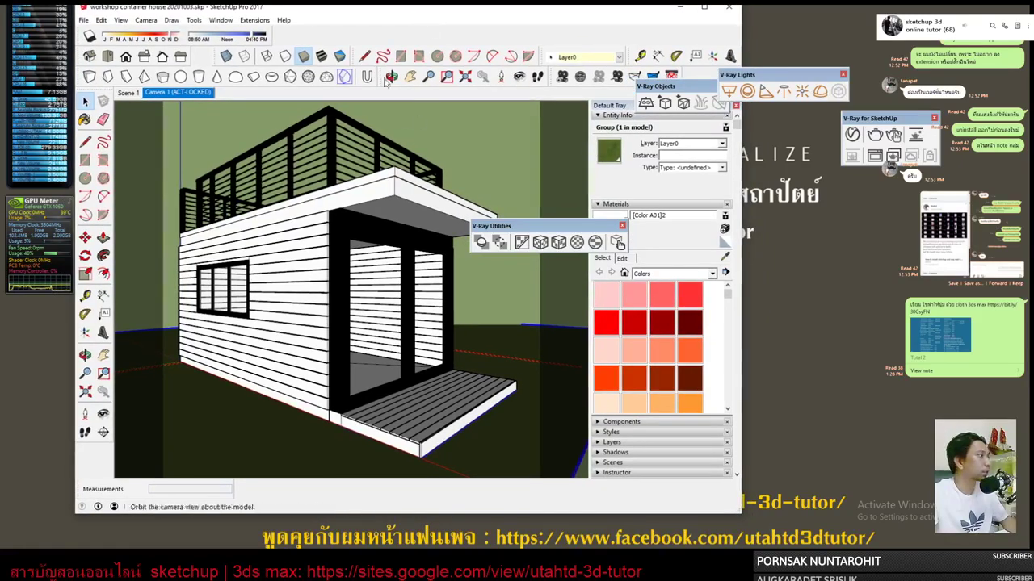
pyautogui.moveTo(321, 12); pyautogui.dragTo(255, 10)
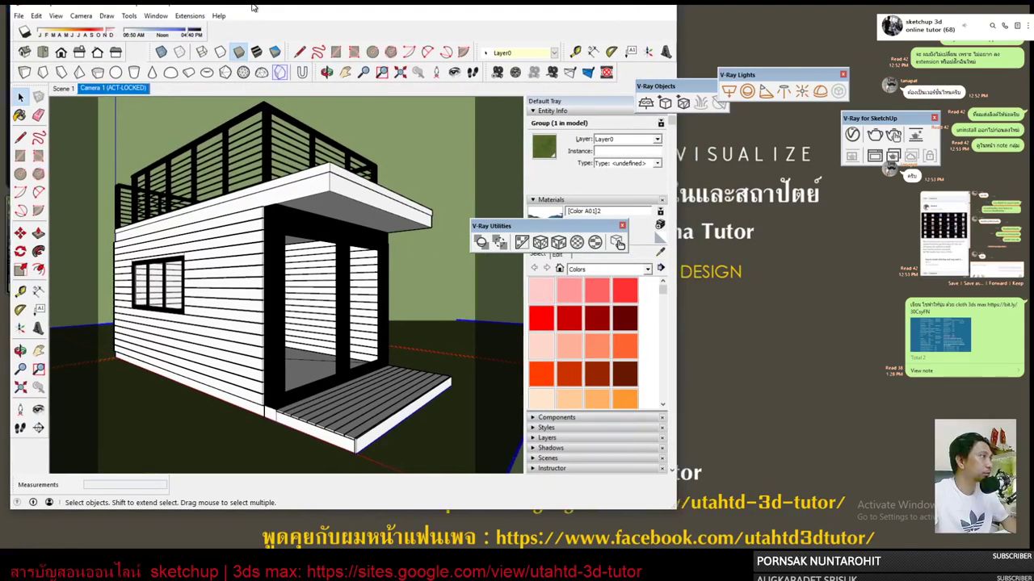
pyautogui.moveTo(670, 508)
pyautogui.mouseDown()
pyautogui.moveTo(893, 527)
pyautogui.moveTo(877, 543)
pyautogui.moveTo(873, 533)
pyautogui.moveTo(882, 549)
pyautogui.mouseUp()
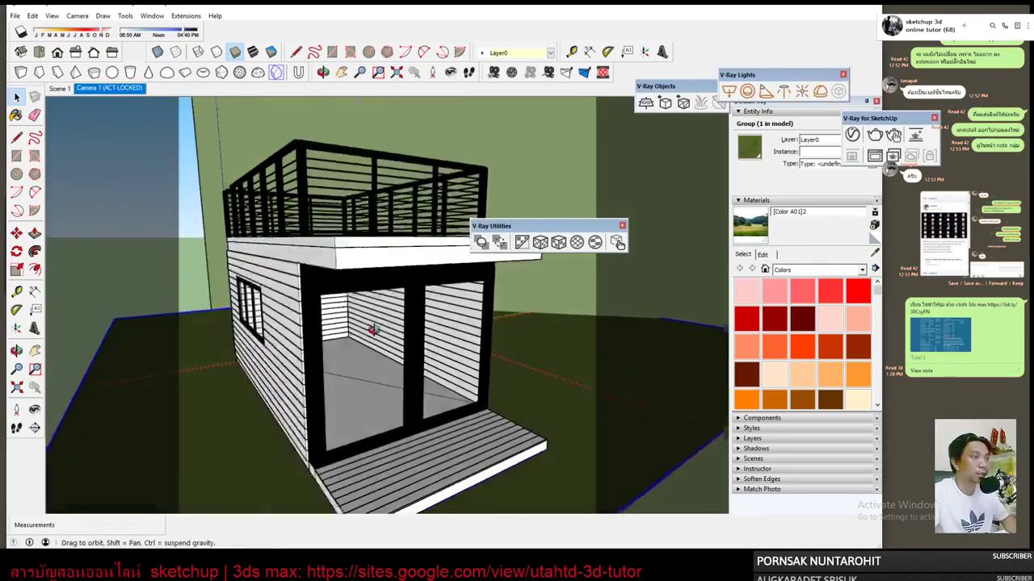
# Orbit out over the whole site, return to the Camera 1 scene, and move the V-Ray object toolbar aside.
pyautogui.scroll(-5, 369, 328)
pyautogui.scroll(-2, 318, 371)
pyautogui.moveTo(318, 371)
pyautogui.mouseDown(button='middle')
pyautogui.moveTo(485, 404)
pyautogui.moveTo(512, 444)
pyautogui.mouseUp(button='middle')
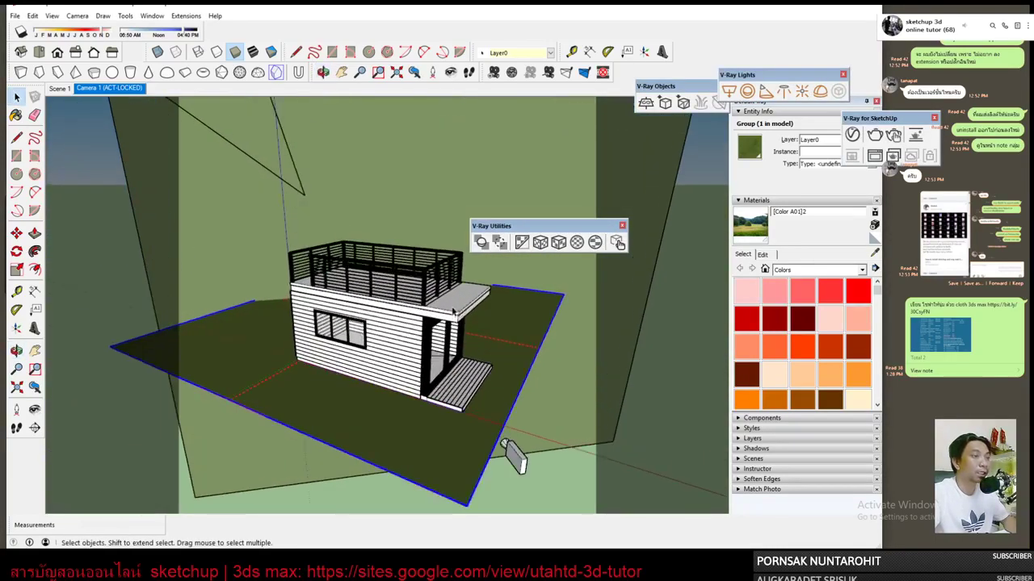
pyautogui.scroll(2, 452, 339)
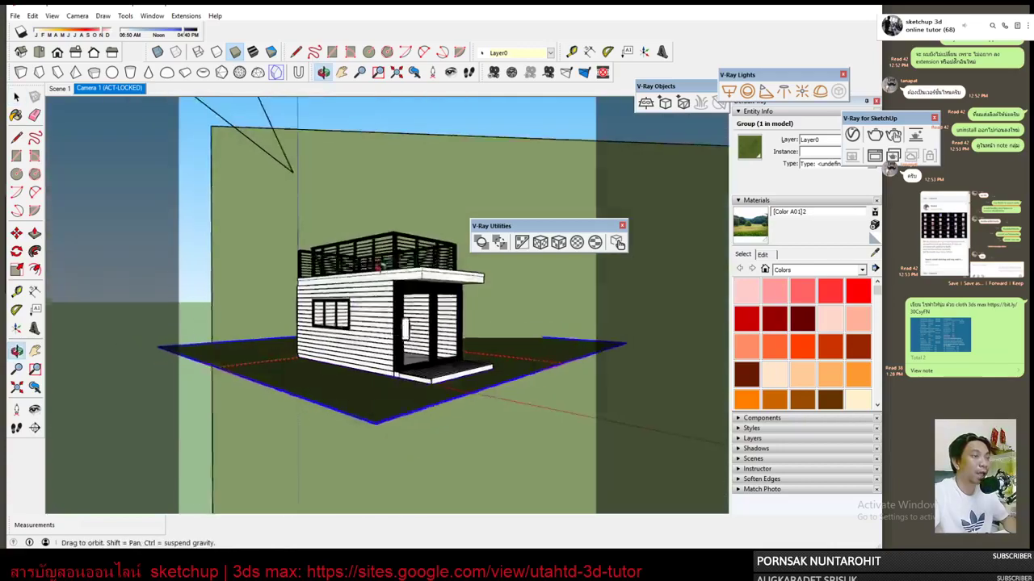
pyautogui.click(104, 89)
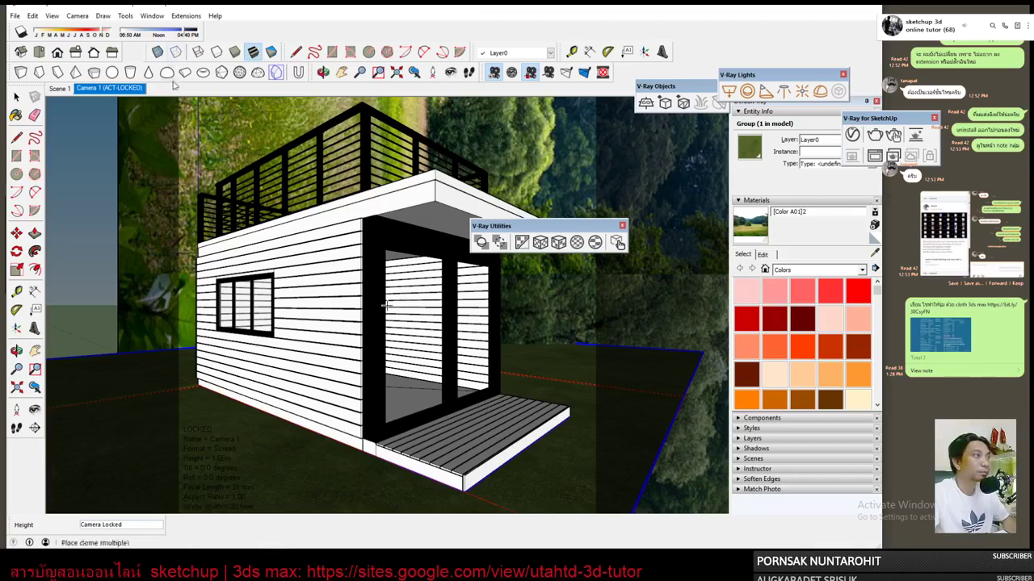
pyautogui.moveTo(683, 85); pyautogui.dragTo(572, 111)
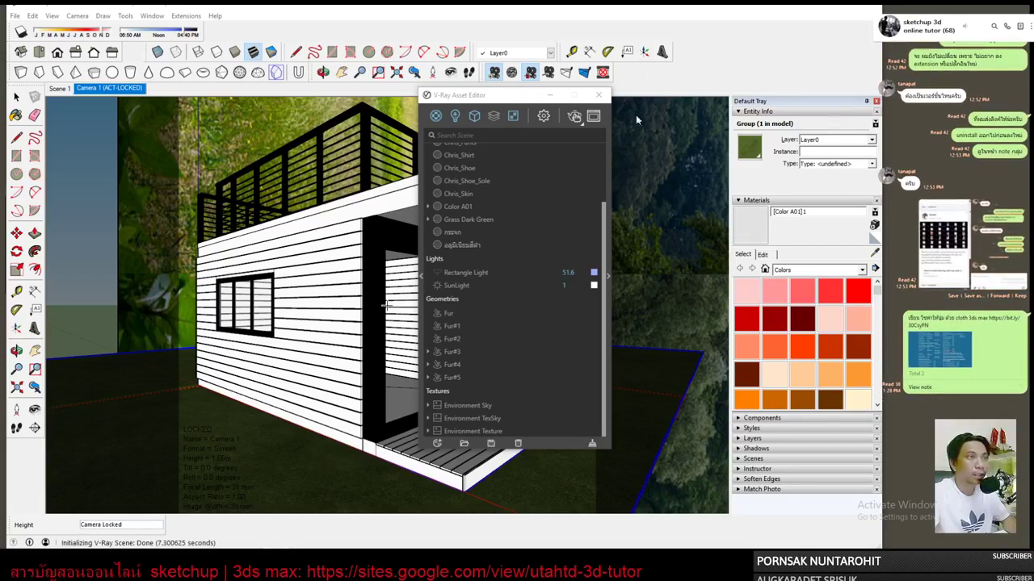
# Toggle the material preview and V-Ray material library, then move the Asset Editor right.
pyautogui.click(609, 277)
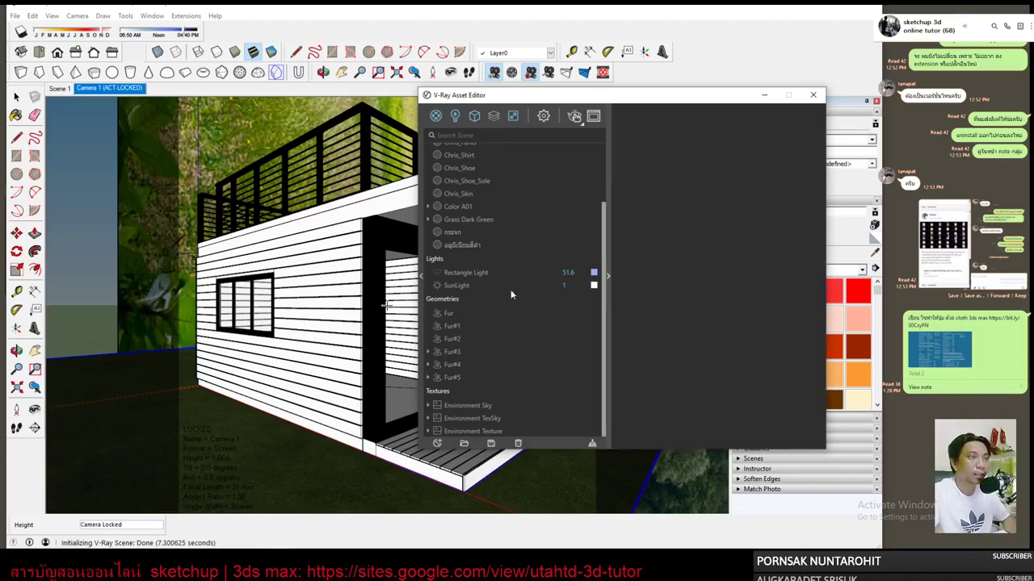
pyautogui.click(422, 277)
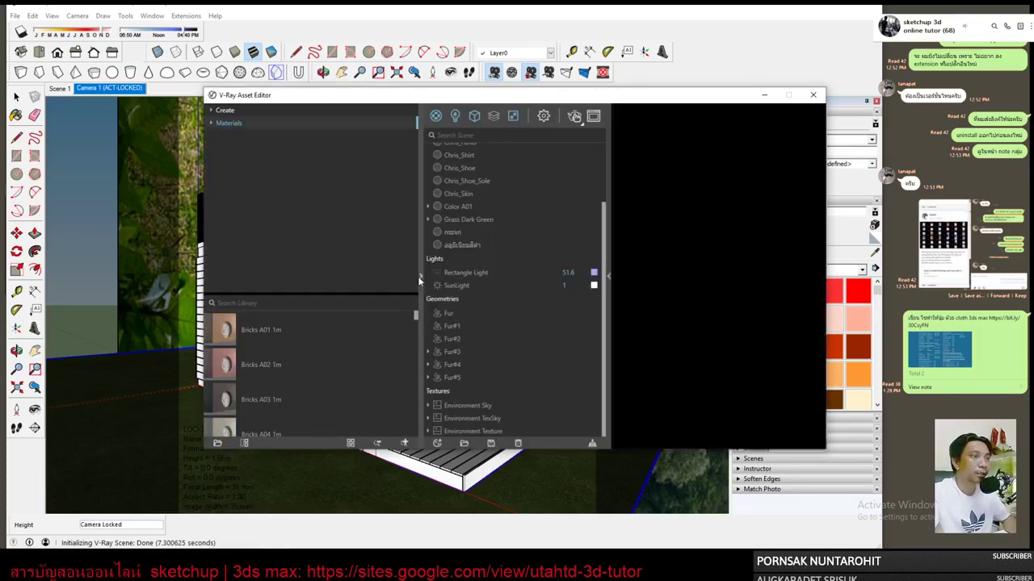
pyautogui.click(419, 277)
pyautogui.moveTo(485, 95); pyautogui.dragTo(642, 105)
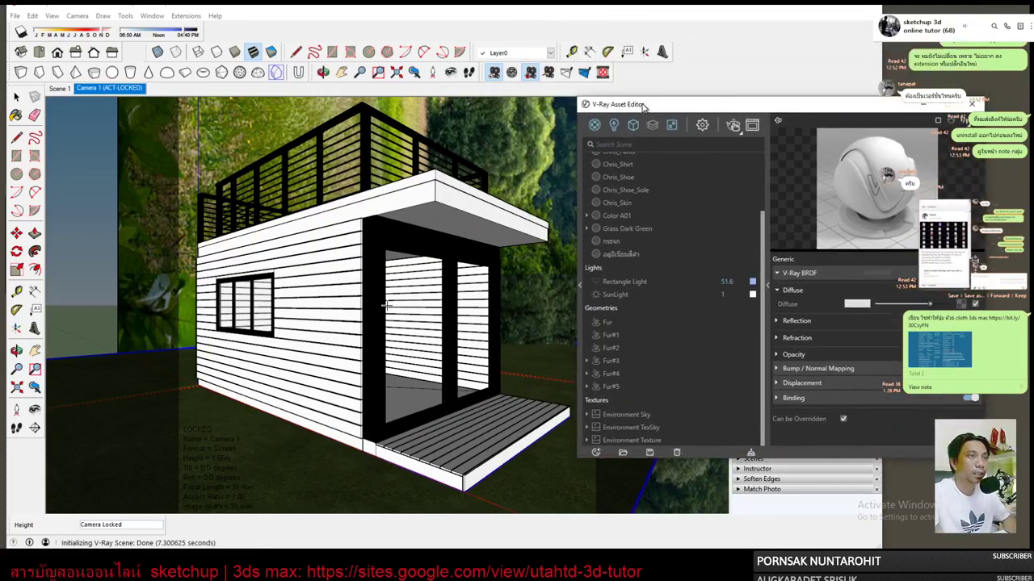
# Choose the standard local V-Ray render mode and start rendering the Camera 1 view.
pyautogui.click(740, 138)
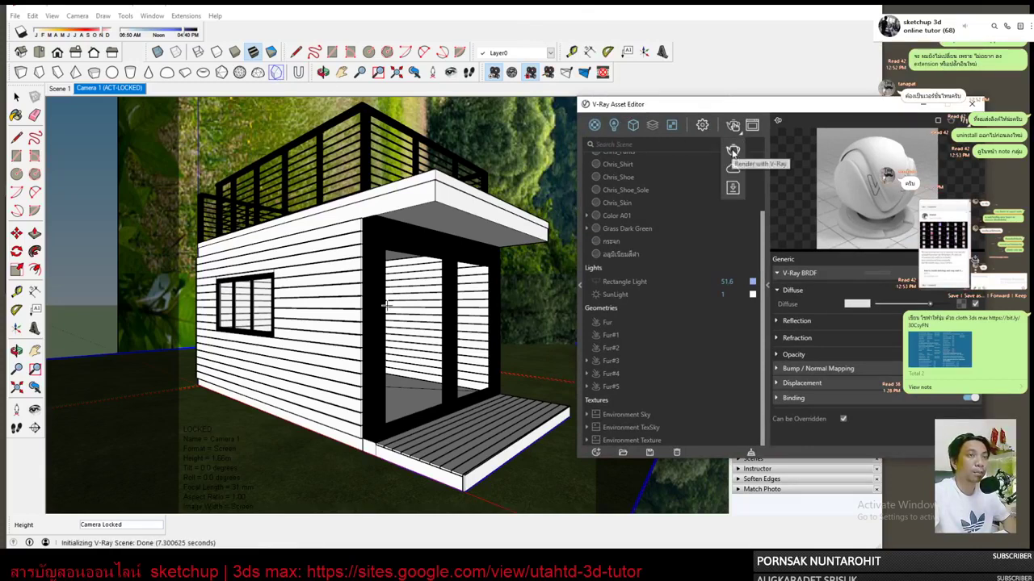
pyautogui.click(734, 150)
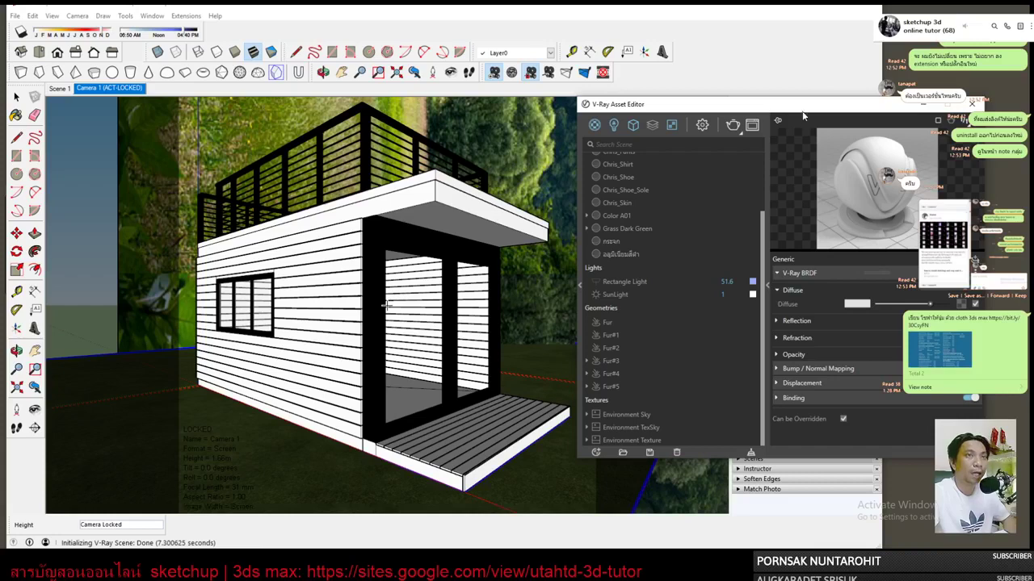
pyautogui.moveTo(808, 107); pyautogui.dragTo(759, 49)
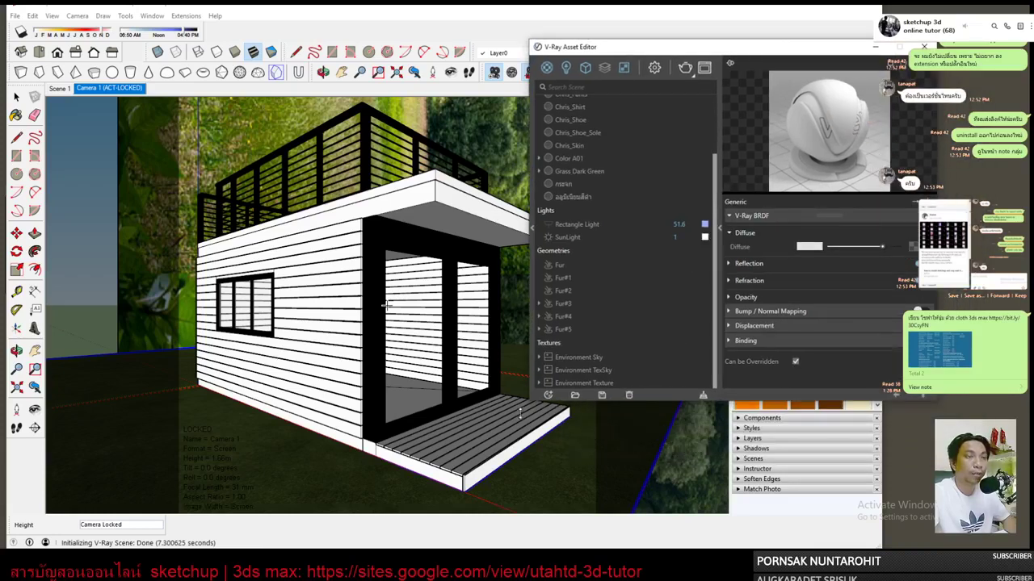
pyautogui.click(655, 69)
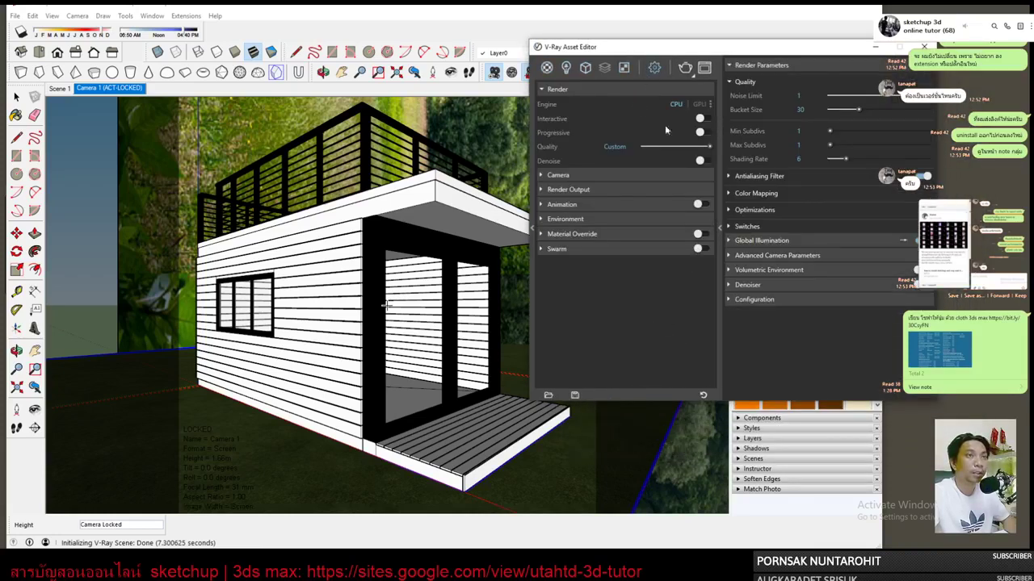
pyautogui.click(541, 189)
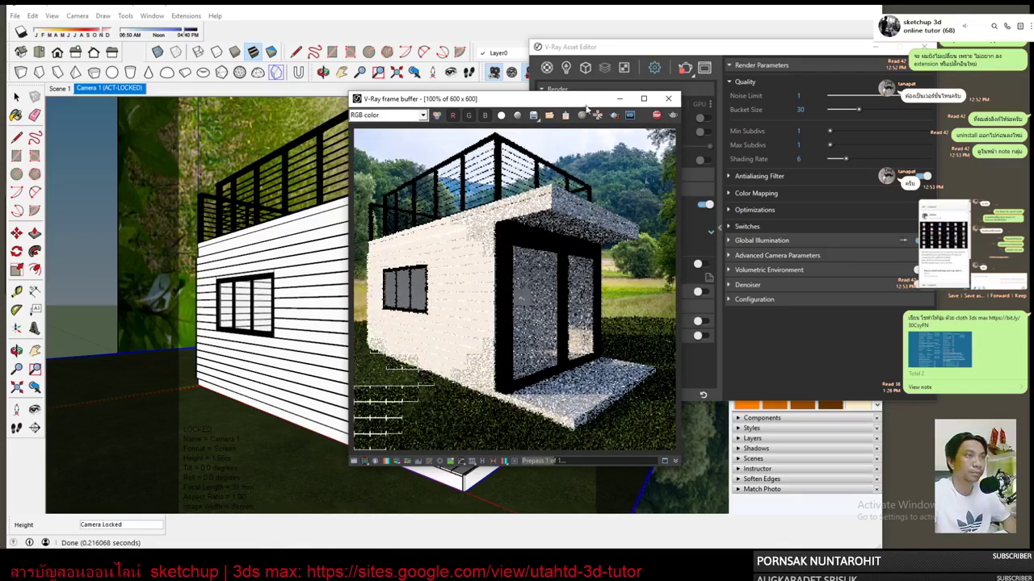
# Move the V-Ray frame buffer aside while the render finishes.
pyautogui.moveTo(585, 98); pyautogui.dragTo(434, 46)
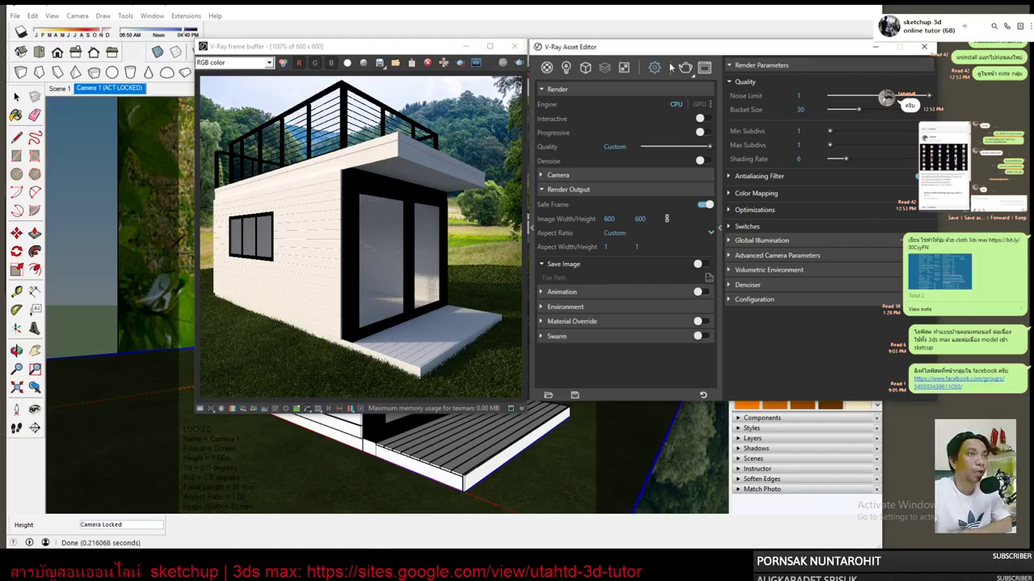
pyautogui.moveTo(424, 50); pyautogui.dragTo(424, 49)
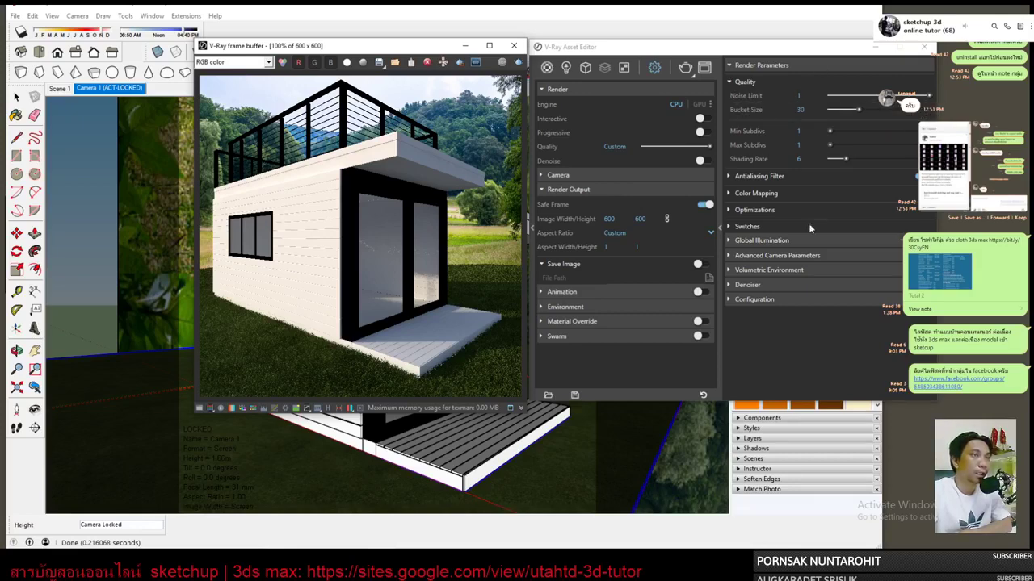
pyautogui.click(732, 241)
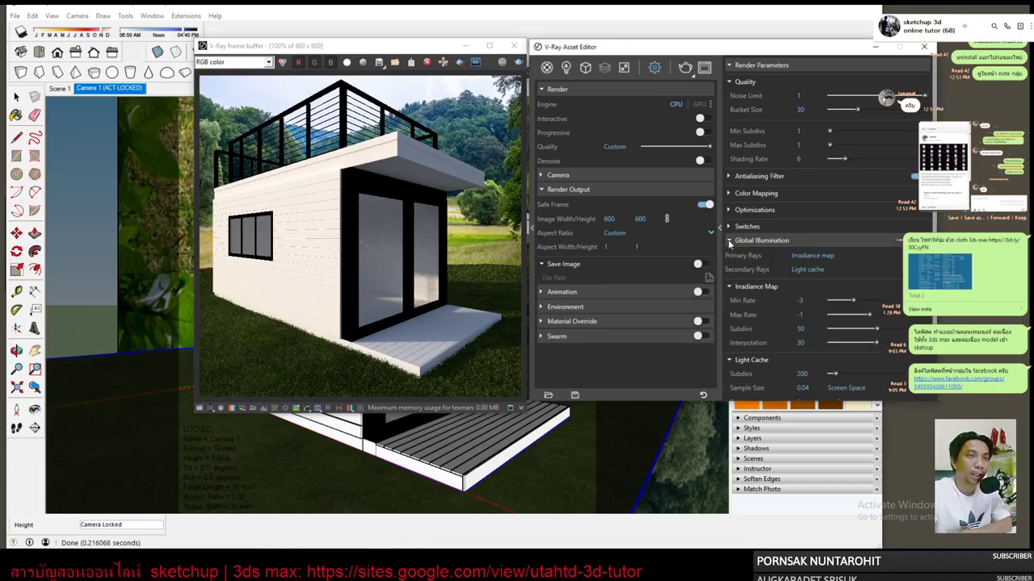
pyautogui.click(732, 241)
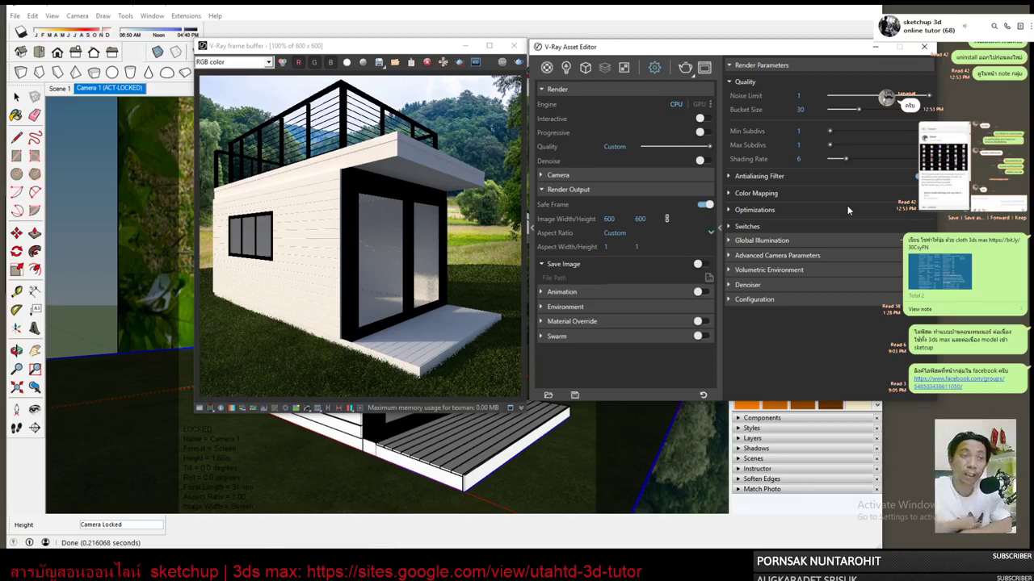
# Set Min Subdivs to 3 in the Quality settings and re-render the house.
pyautogui.click(801, 145)
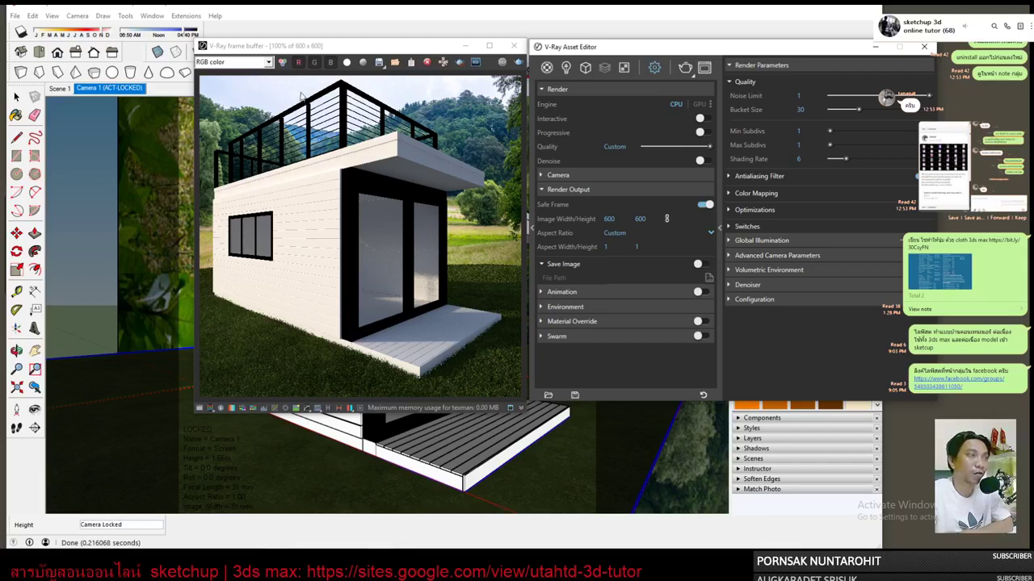
pyautogui.doubleClick(799, 131)
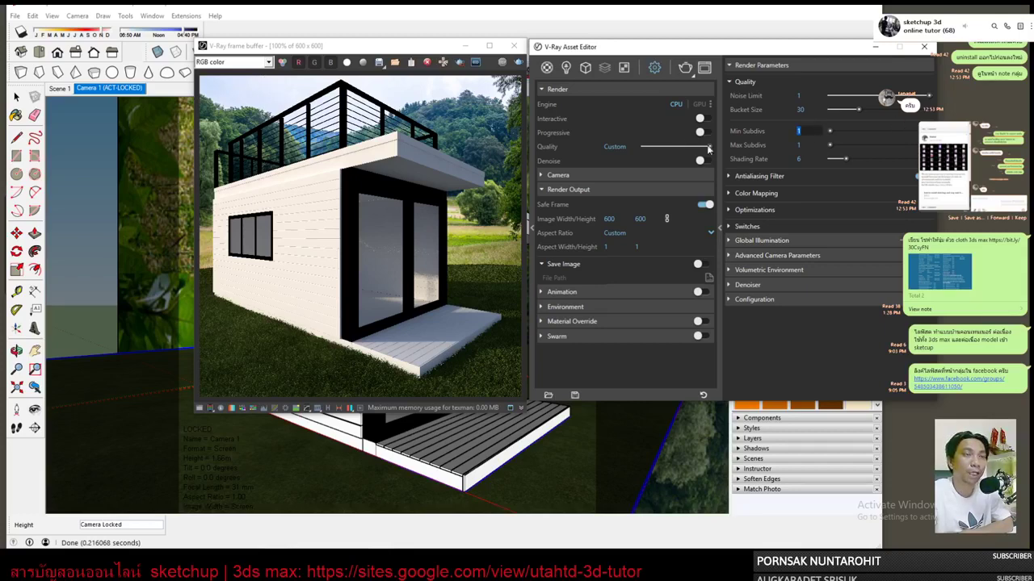
pyautogui.press('Tab')
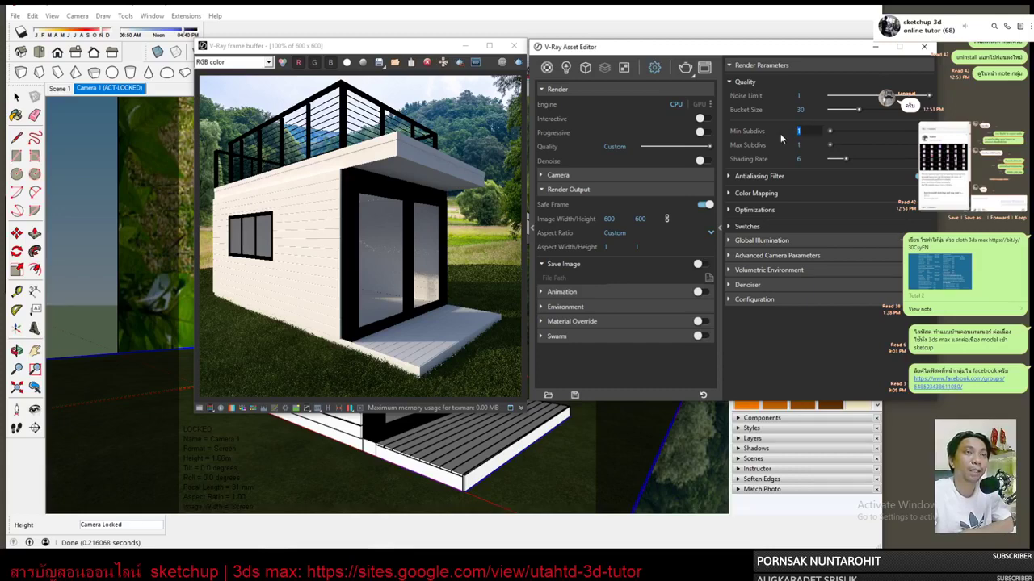
pyautogui.moveTo(800, 145)
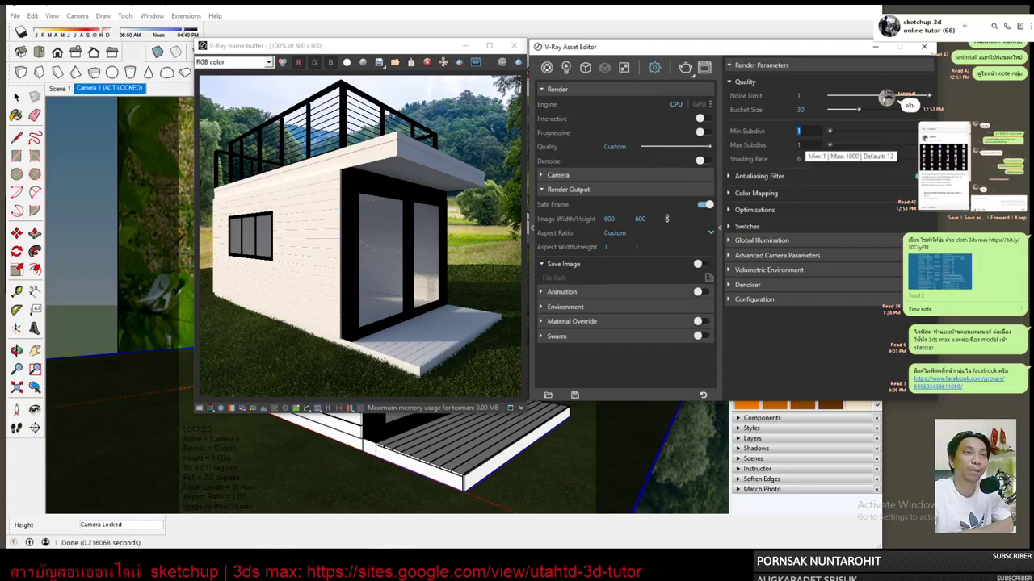
pyautogui.click(808, 130)
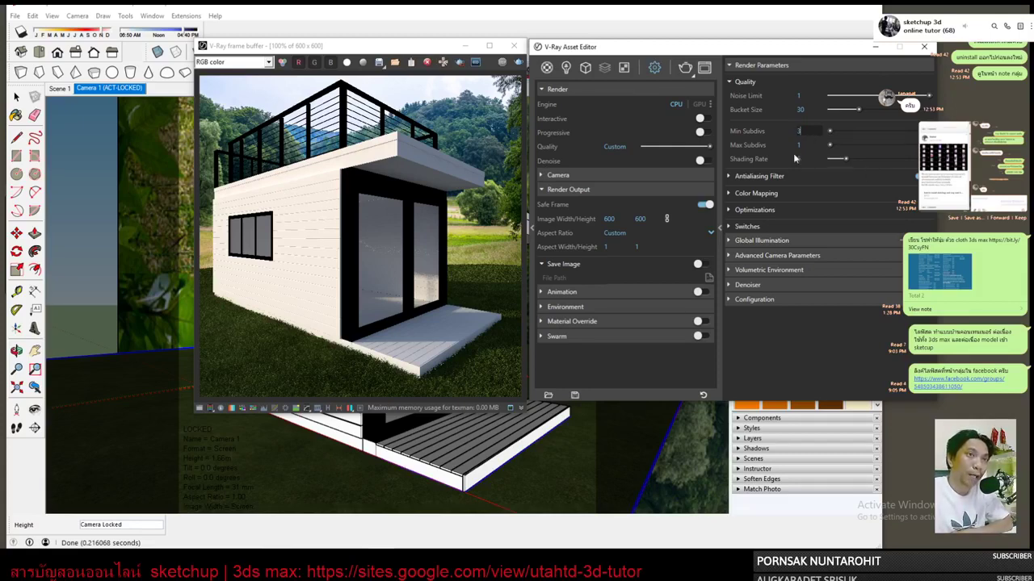
pyautogui.write('3')
pyautogui.press('Return')
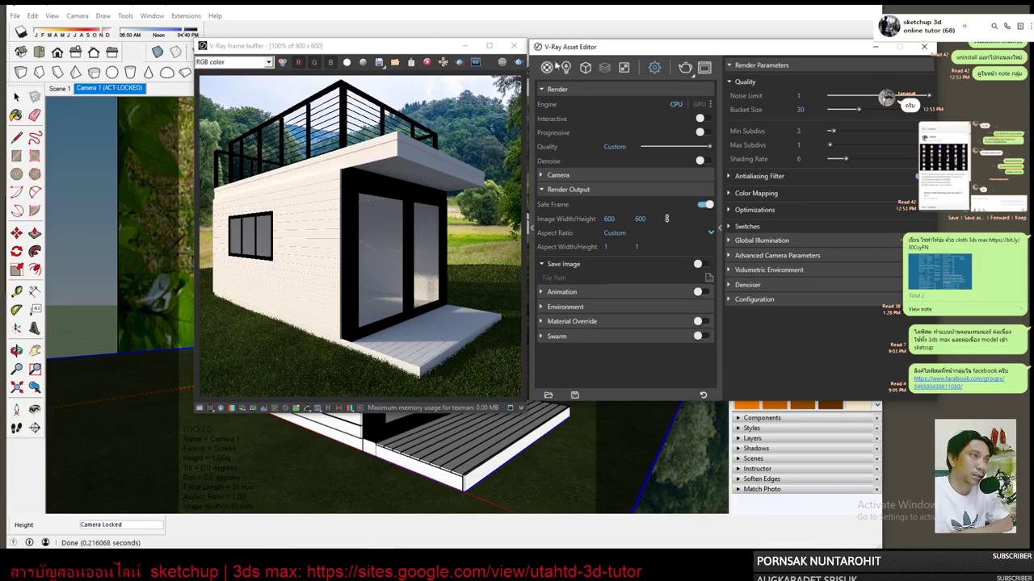
pyautogui.click(518, 64)
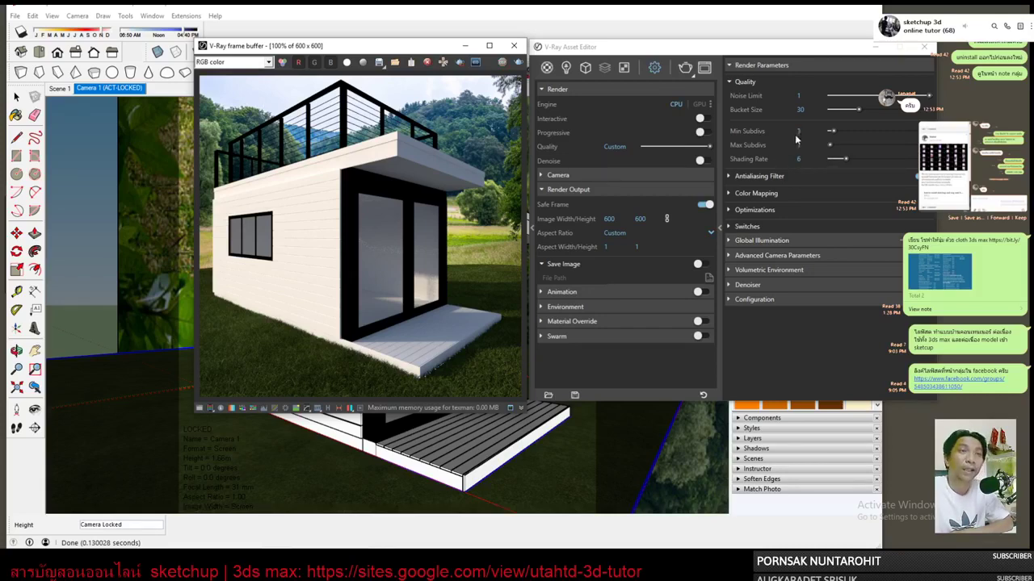
# Set Min Subdivs to 1 and Max Subdivs to 3, then render.
pyautogui.click(795, 140)
pyautogui.write('1')
pyautogui.press('Return')
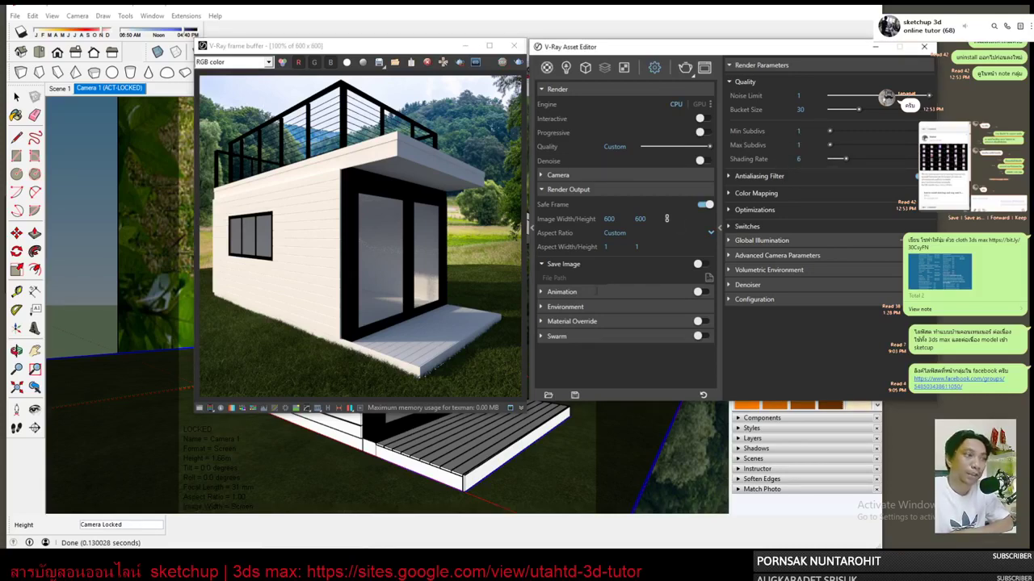
pyautogui.click(799, 145)
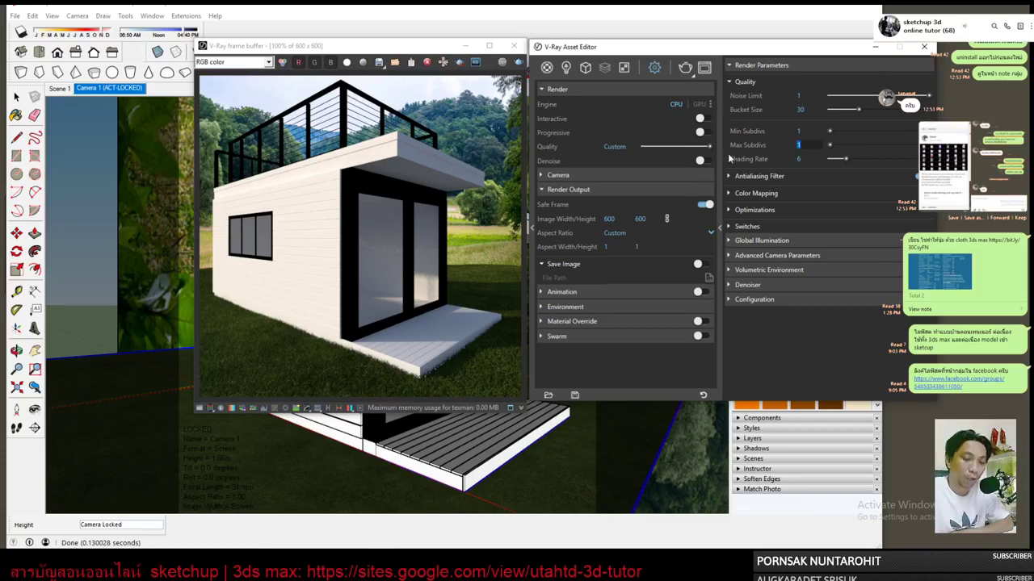
pyautogui.write('3')
pyautogui.press('Return')
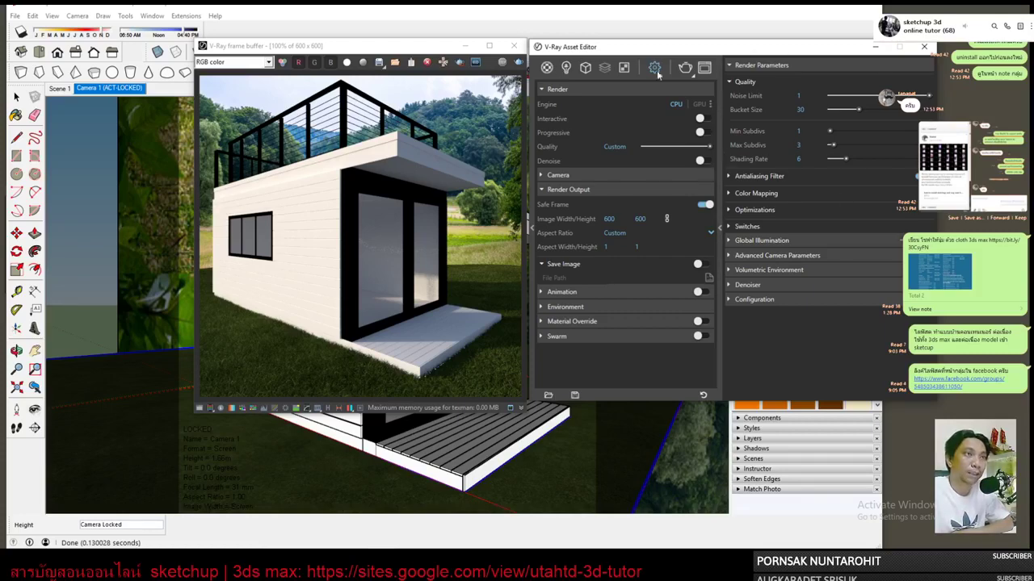
pyautogui.click(685, 67)
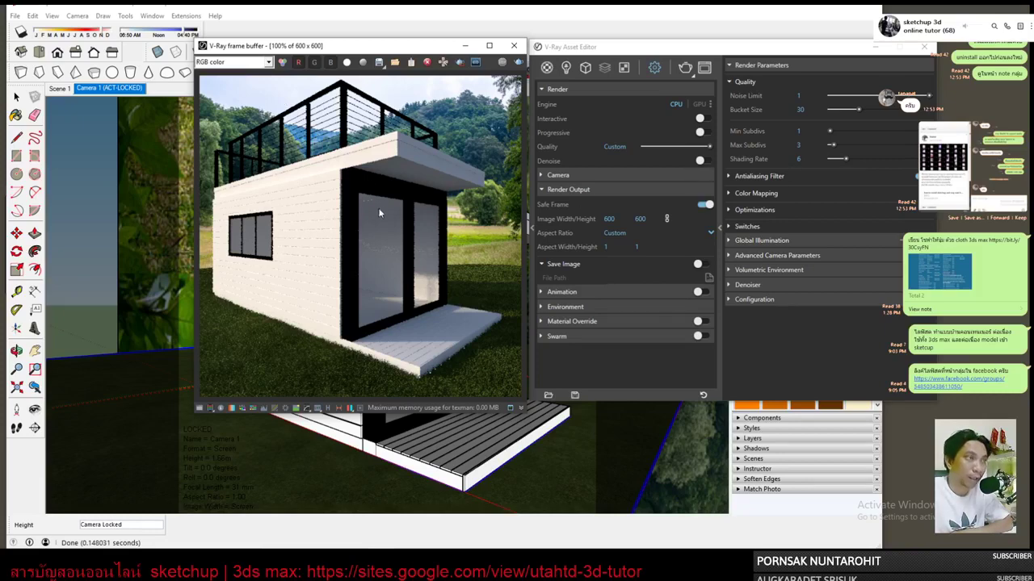
# Re-render with the subdivisions changed to Min 3, Max 1.
pyautogui.click(811, 145)
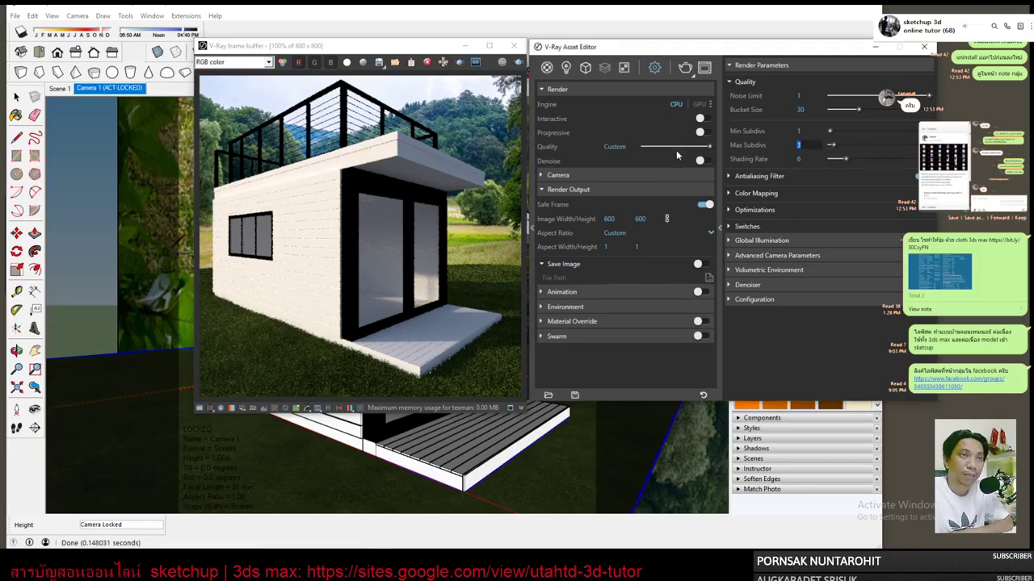
pyautogui.write('1')
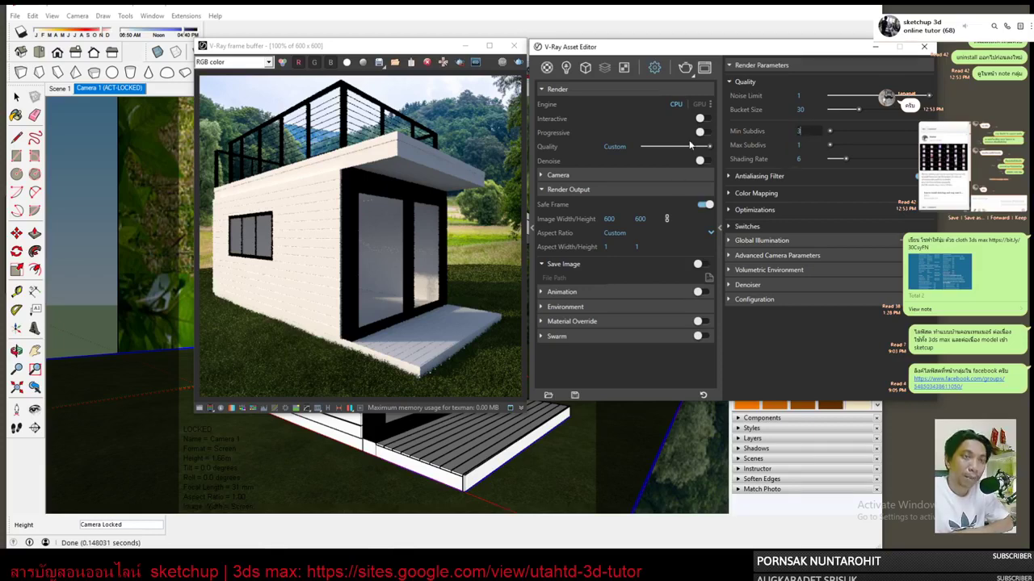
pyautogui.press('Return')
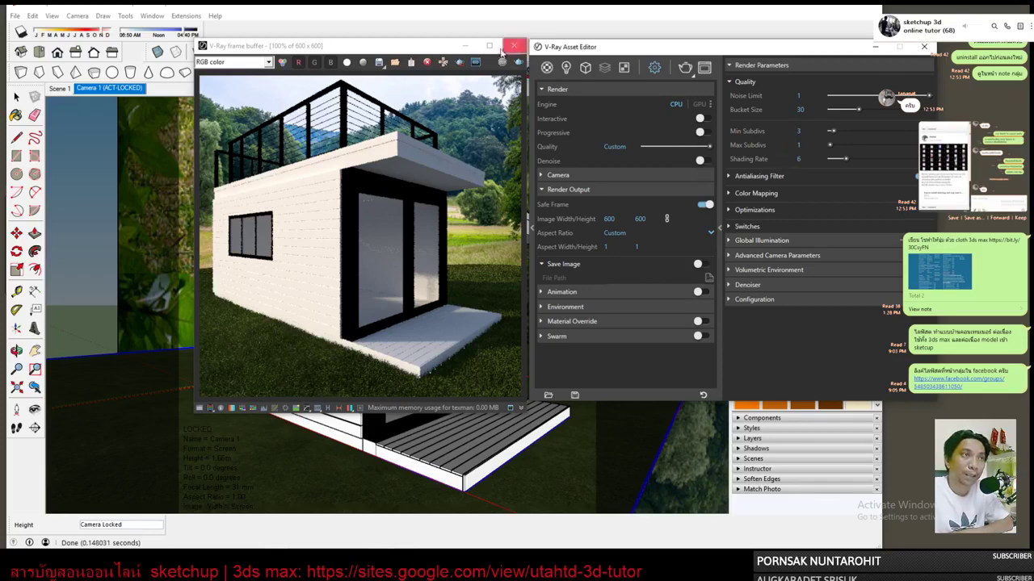
pyautogui.click(519, 62)
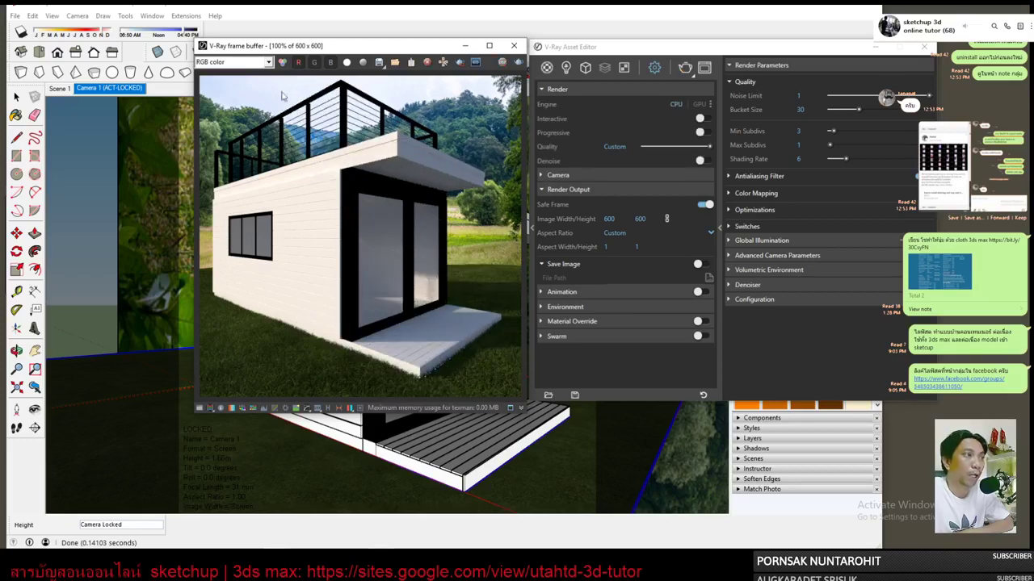
# Set Min Subdivs 1 and Max Subdivs 4 and render again.
pyautogui.doubleClick(798, 131)
pyautogui.write('1')
pyautogui.press('Return')
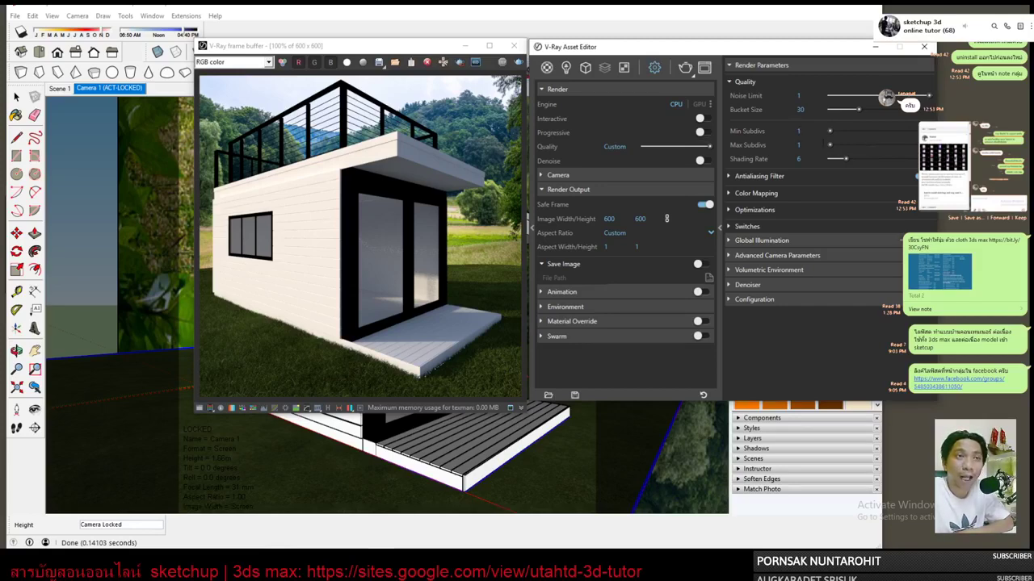
pyautogui.doubleClick(799, 144)
pyautogui.write('4')
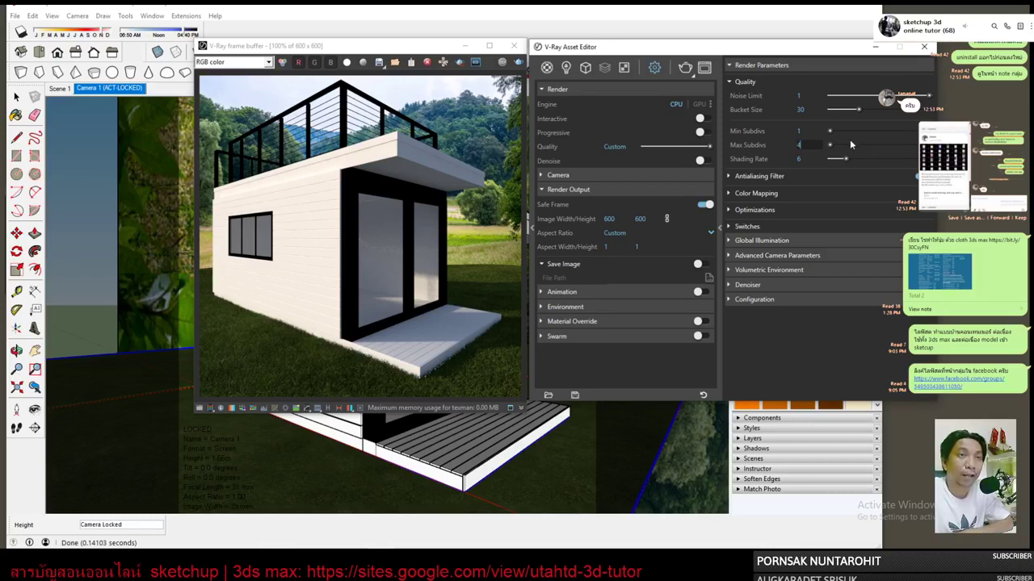
pyautogui.press('Return')
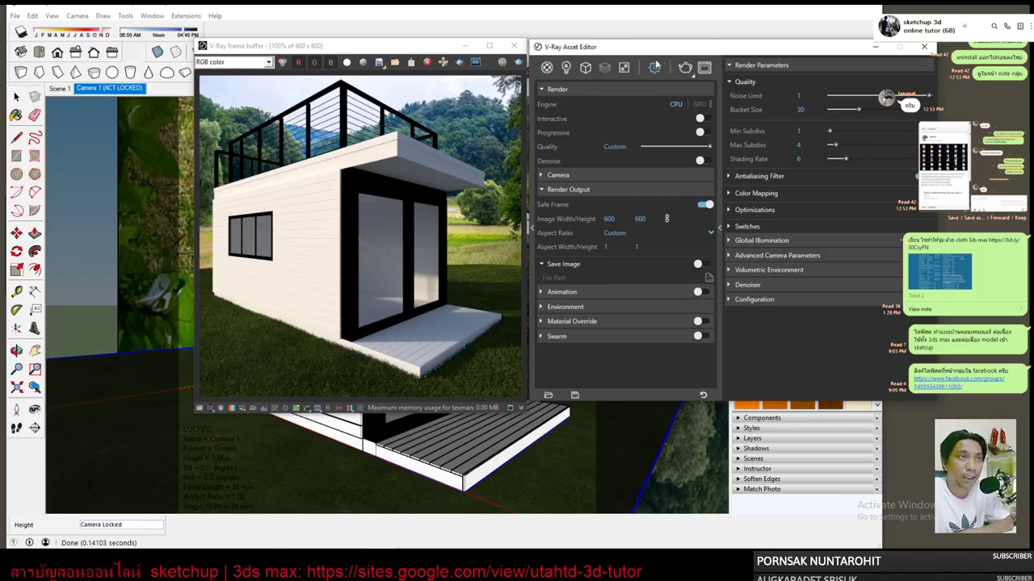
pyautogui.click(685, 68)
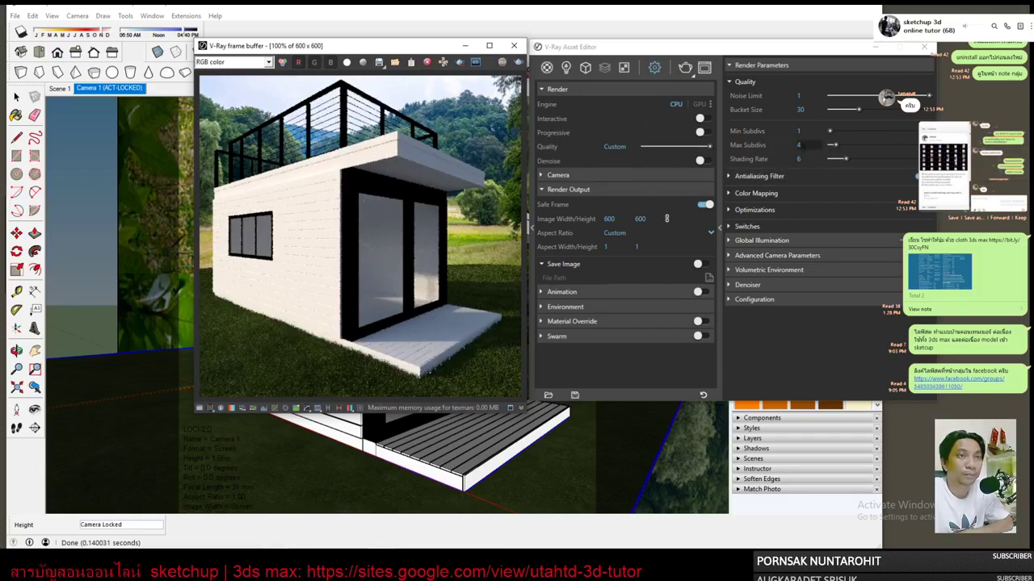
# Raise Min Subdivs and render, then bring Max Subdivs back to 1 and render again.
pyautogui.click(833, 132)
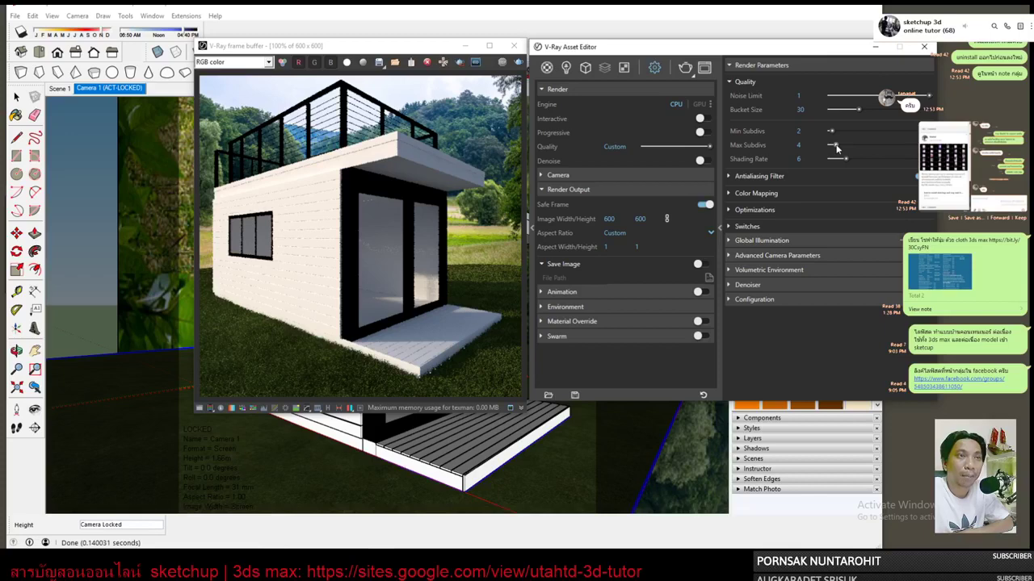
pyautogui.click(685, 68)
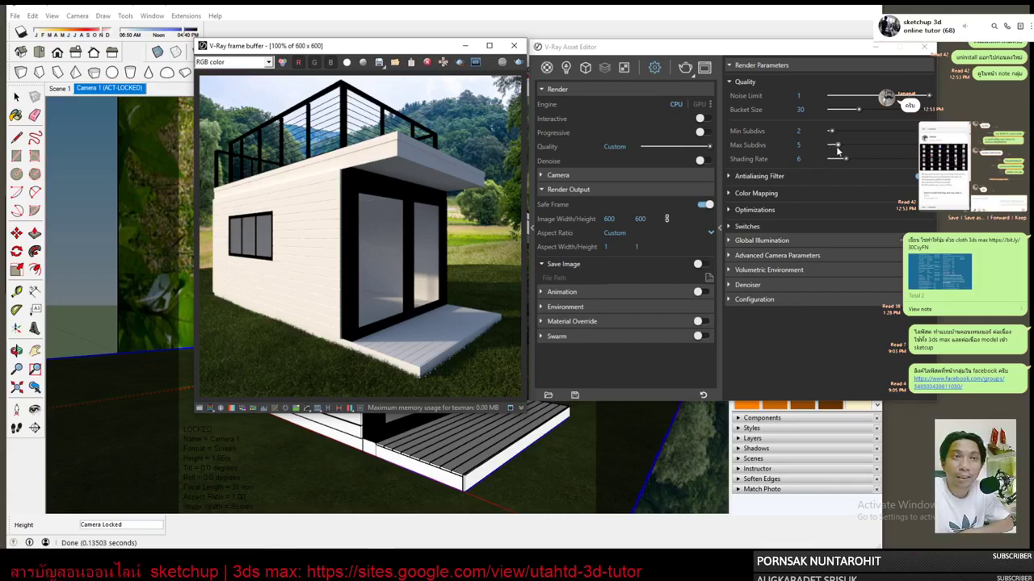
pyautogui.moveTo(838, 146); pyautogui.dragTo(830, 144)
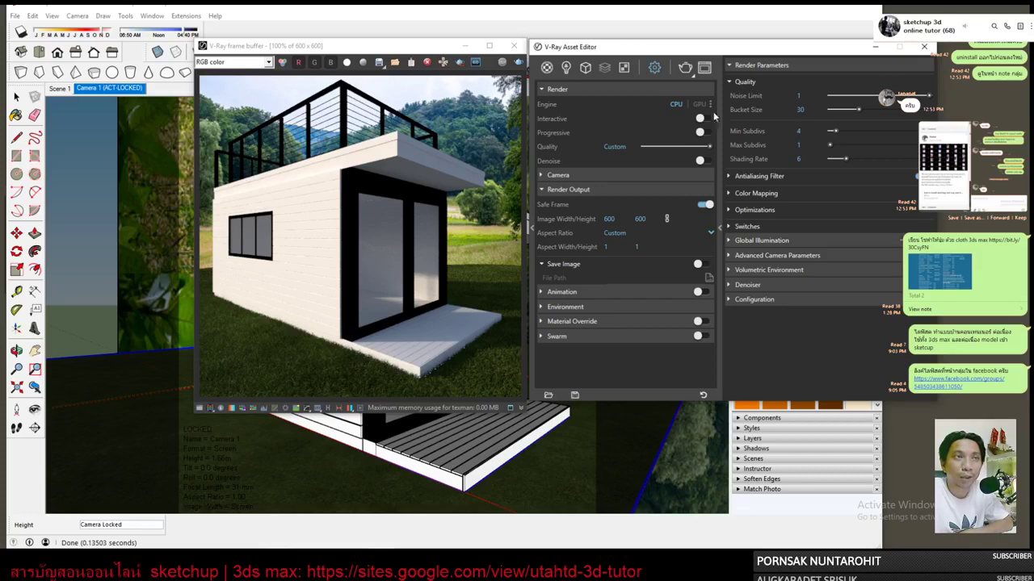
pyautogui.click(685, 67)
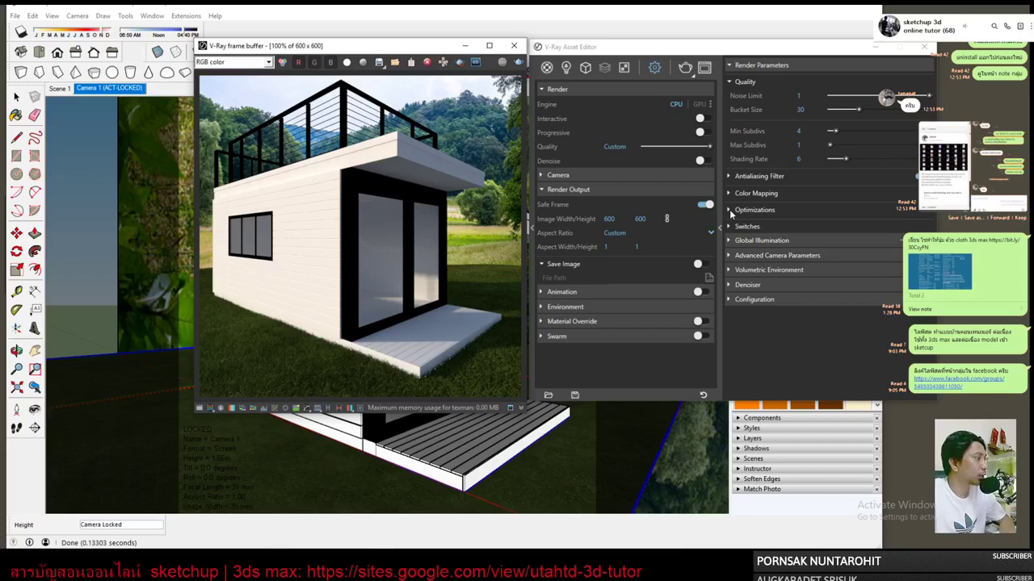
# Close the frame buffer and V-Ray settings windows and return to the Select tool.
pyautogui.click(514, 45)
pyautogui.click(924, 49)
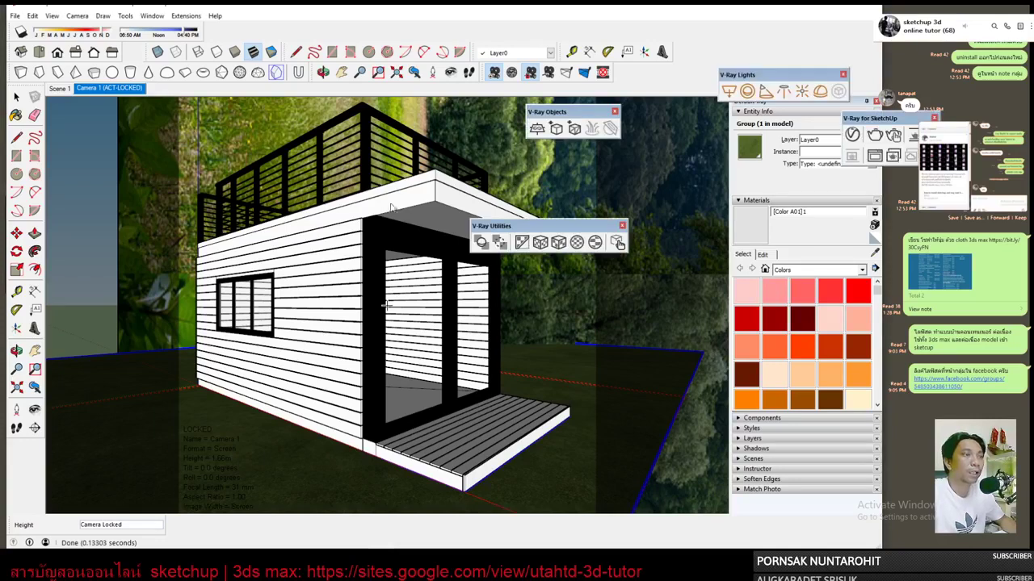
pyautogui.press('space')
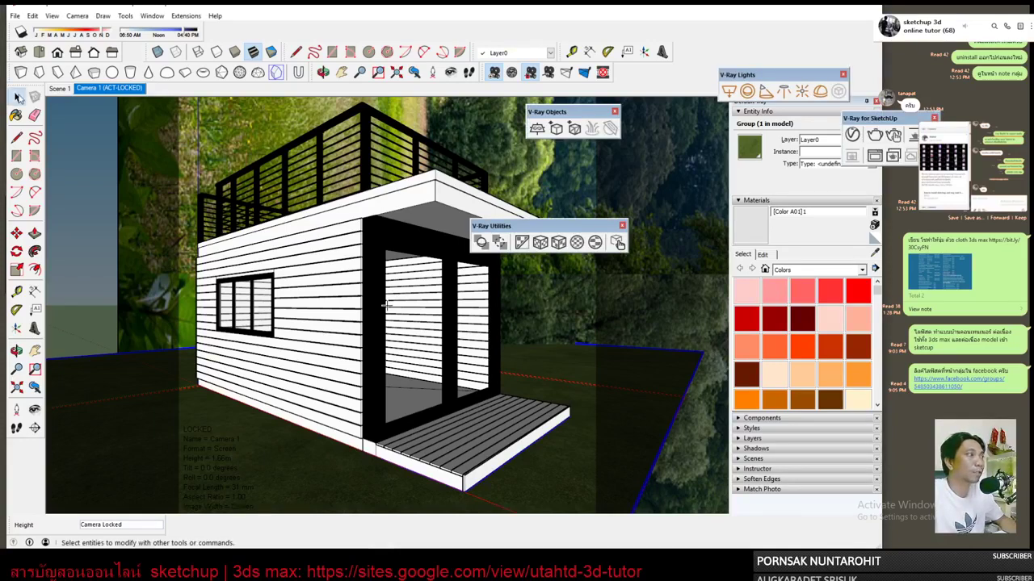
# Open the VRAY tree folder maximized and preview 045_Vray.max and 048_Vray.max.
pyautogui.hotkey('alt', 'Tab')
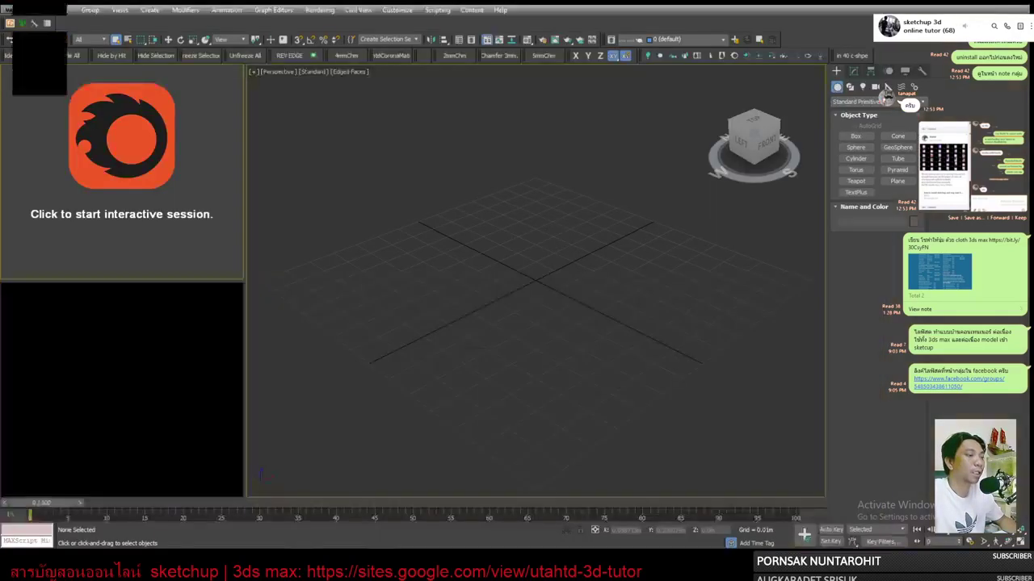
pyautogui.hotkey('alt', 'Tab')
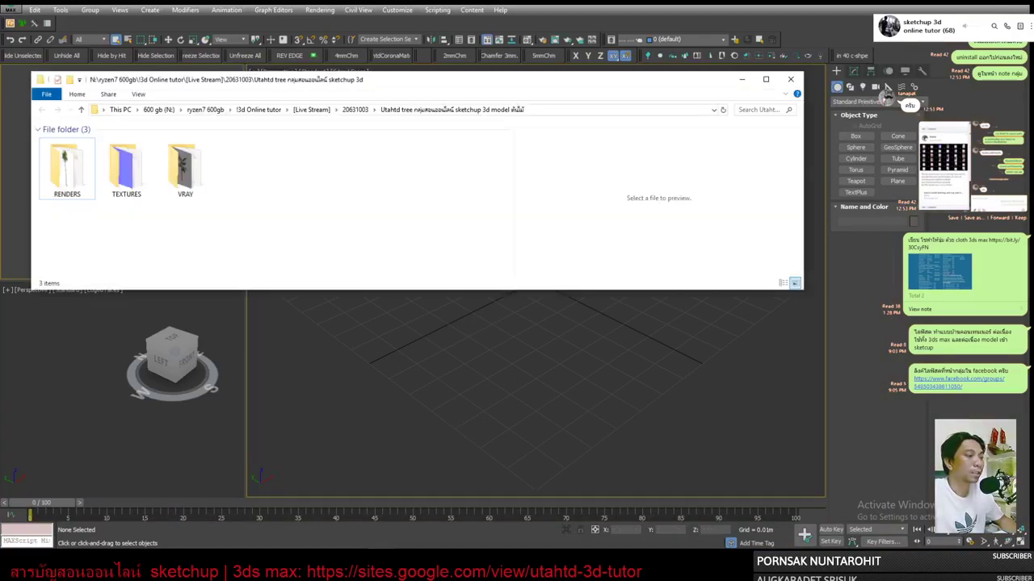
pyautogui.doubleClick(184, 166)
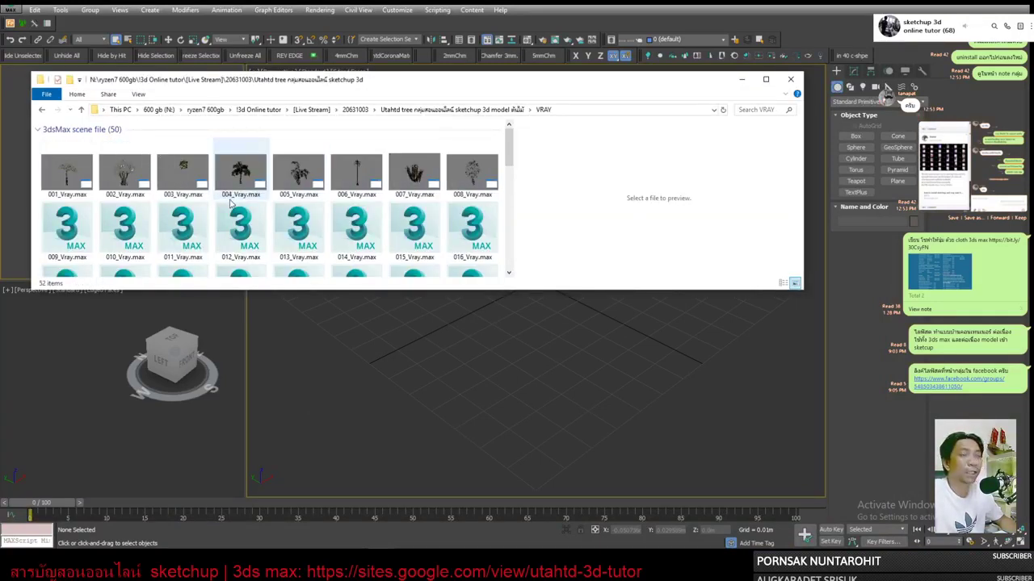
pyautogui.doubleClick(555, 87)
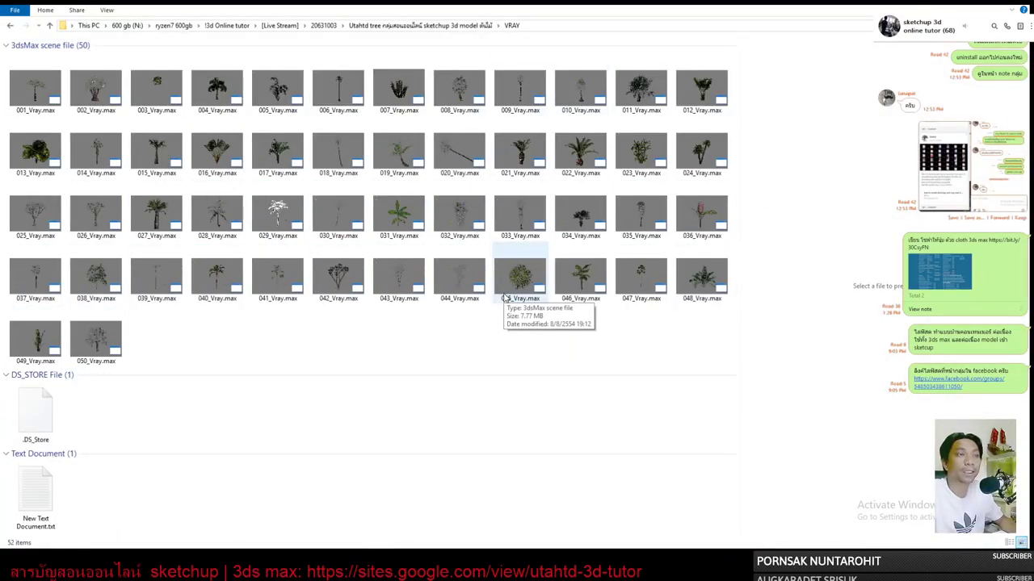
pyautogui.click(498, 288)
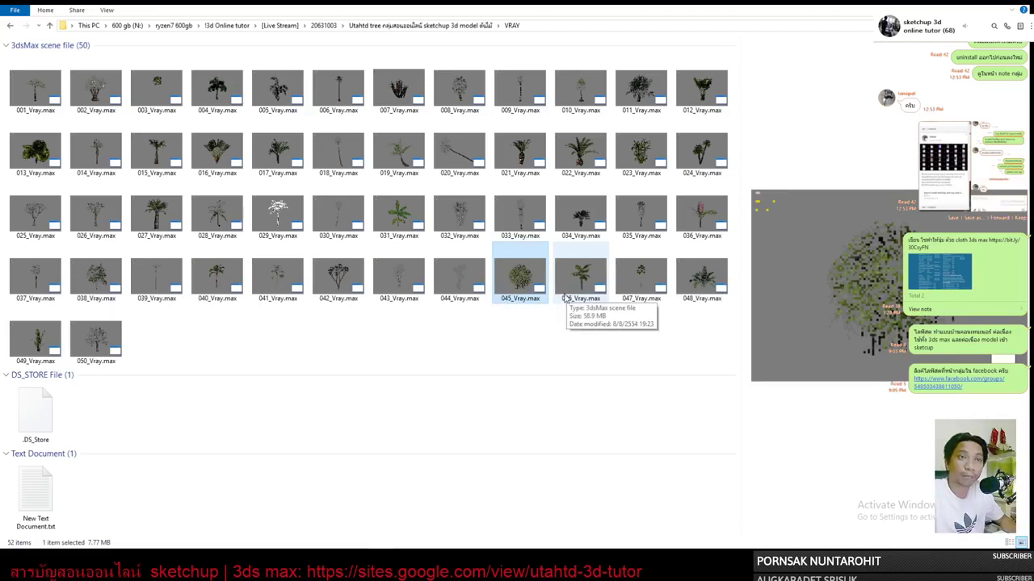
pyautogui.click(699, 279)
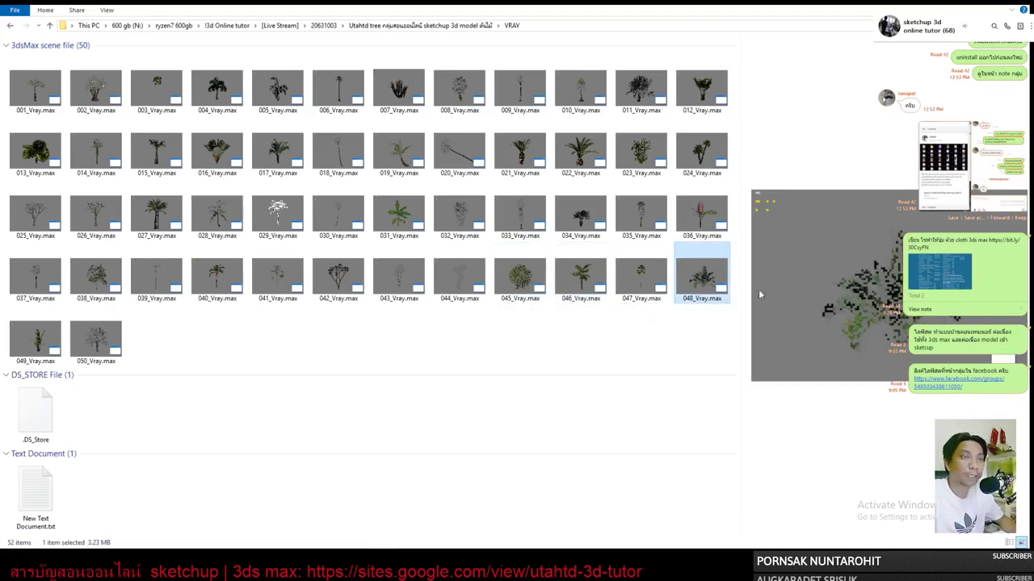
# Show the tree files as Extra large icons and scroll through the thumbnails.
pyautogui.rightClick(434, 318)
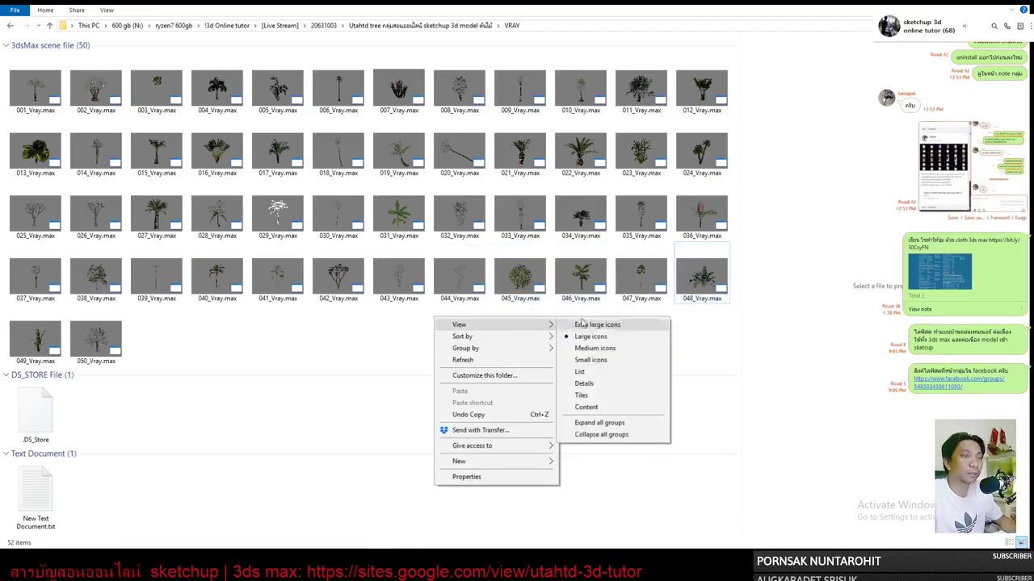
pyautogui.click(587, 323)
pyautogui.scroll(-10, 614, 339)
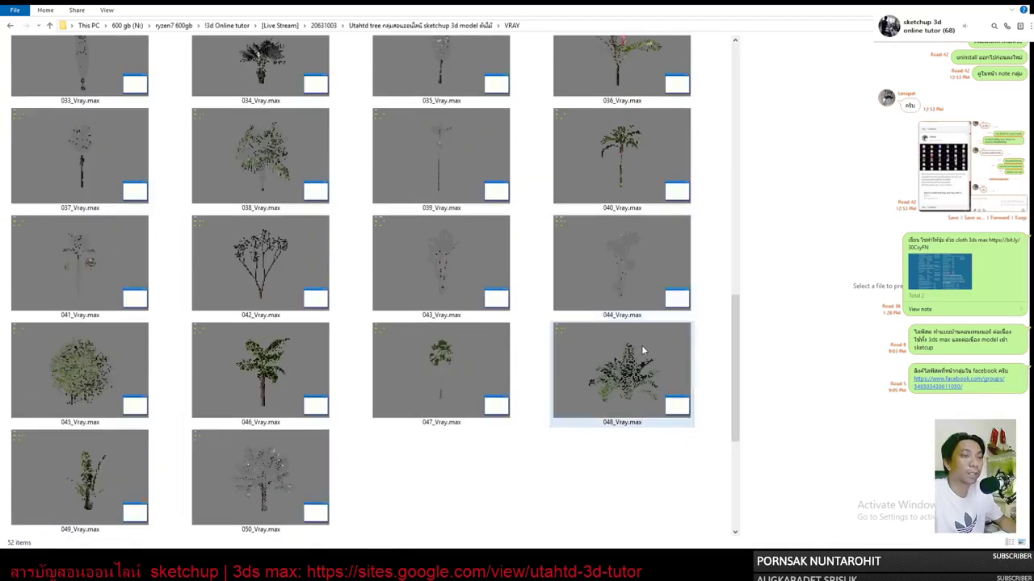
pyautogui.scroll(5, 643, 350)
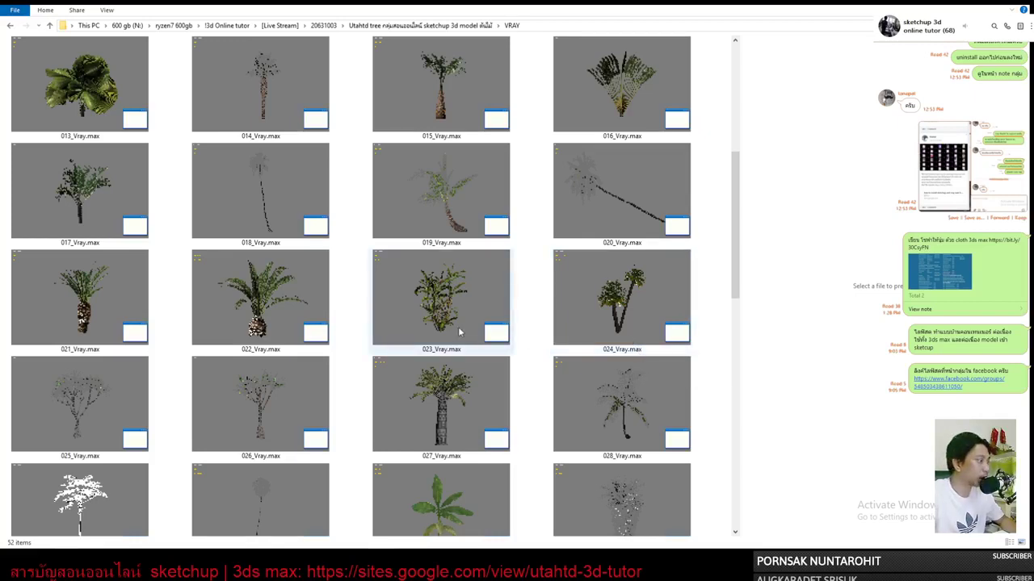
pyautogui.scroll(-3, 458, 333)
pyautogui.scroll(-8, 459, 333)
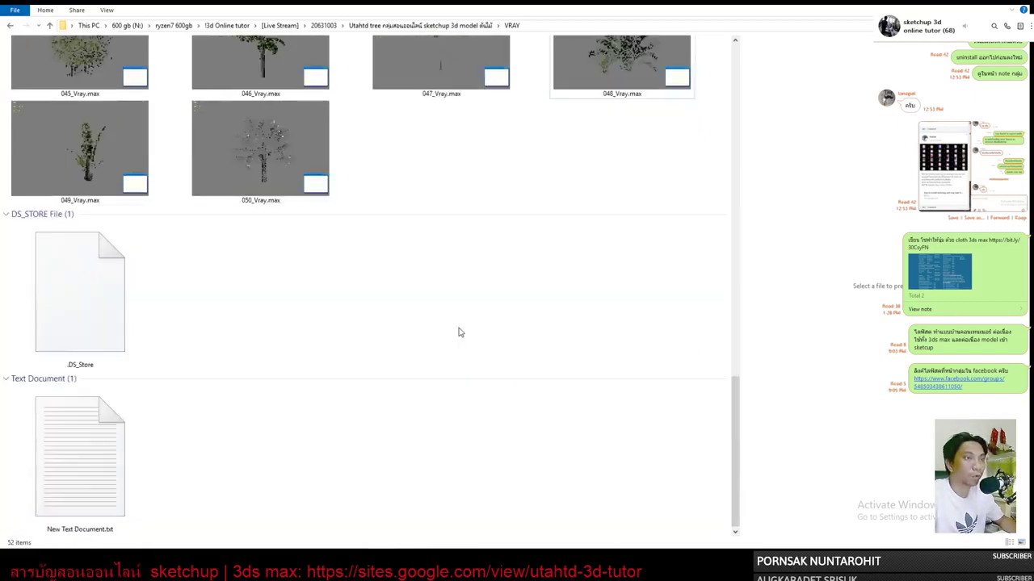
pyautogui.scroll(8, 459, 333)
pyautogui.scroll(-3, 459, 333)
pyautogui.scroll(8, 458, 333)
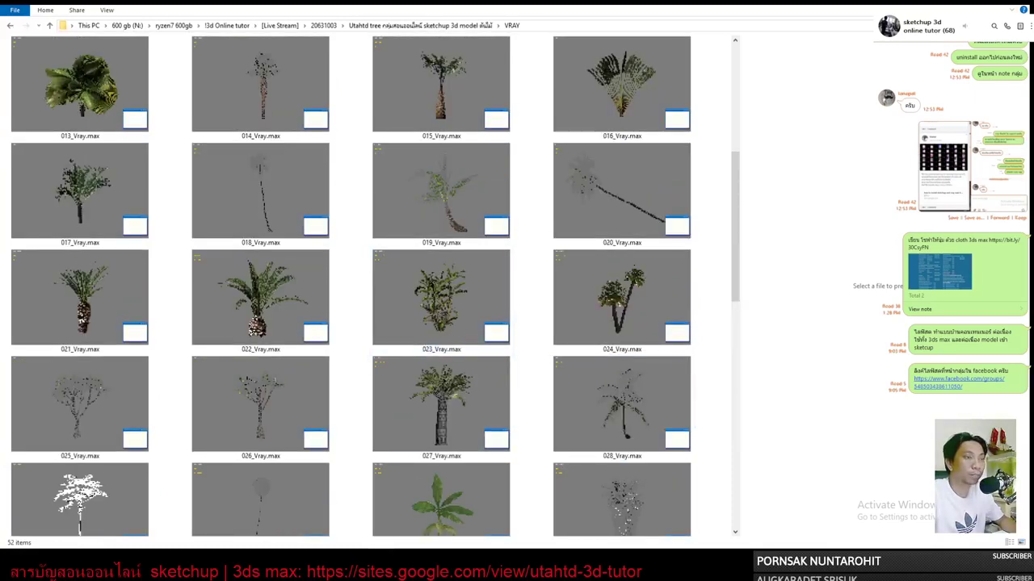
# Back in SketchUp, render the current house view with V-Ray, then close the V-Ray windows.
pyautogui.hotkey('alt', 'Tab')
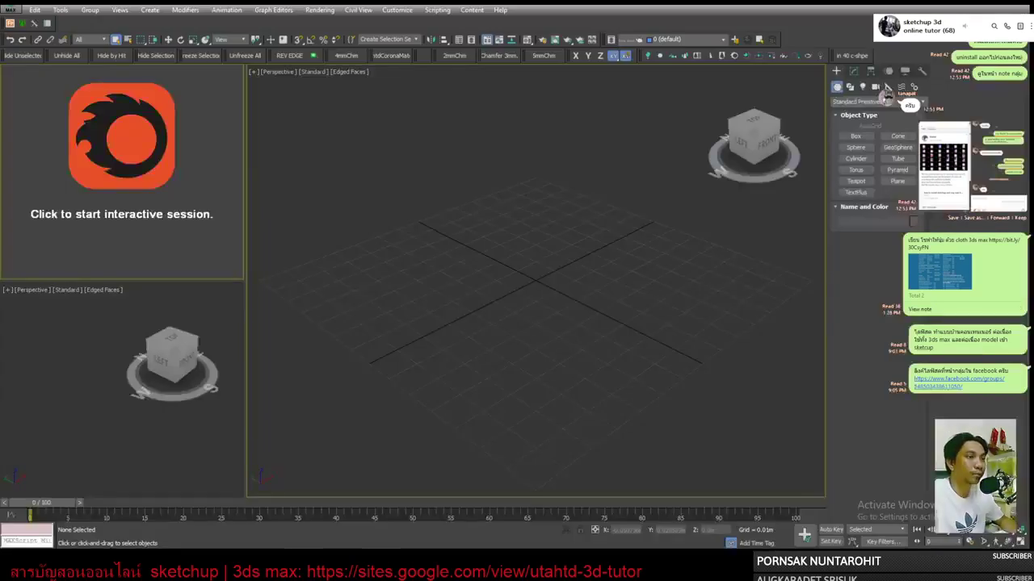
pyautogui.hotkey('alt', 'Tab')
pyautogui.hotkey('alt', 'Tab')
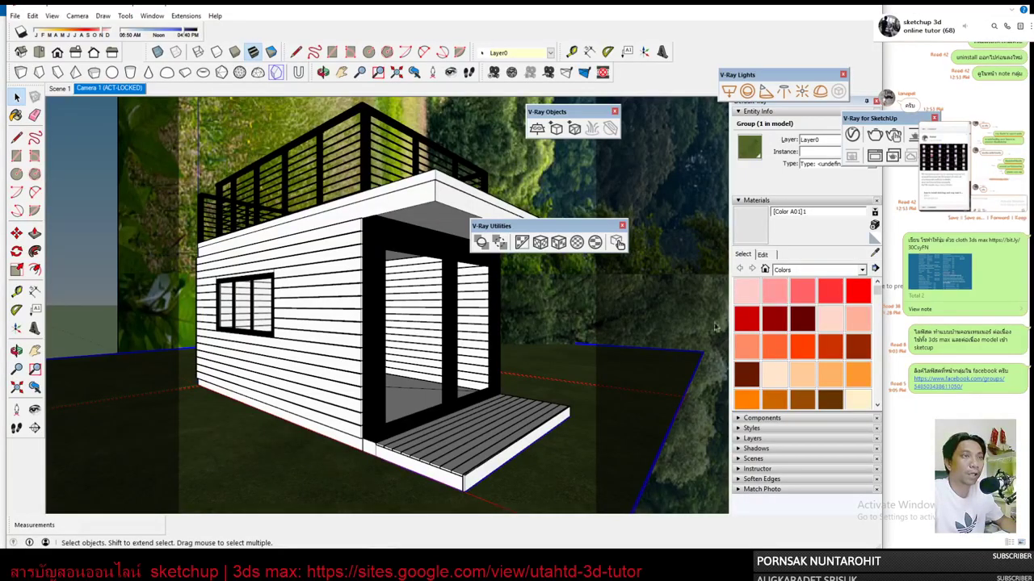
pyautogui.click(853, 135)
pyautogui.click(704, 68)
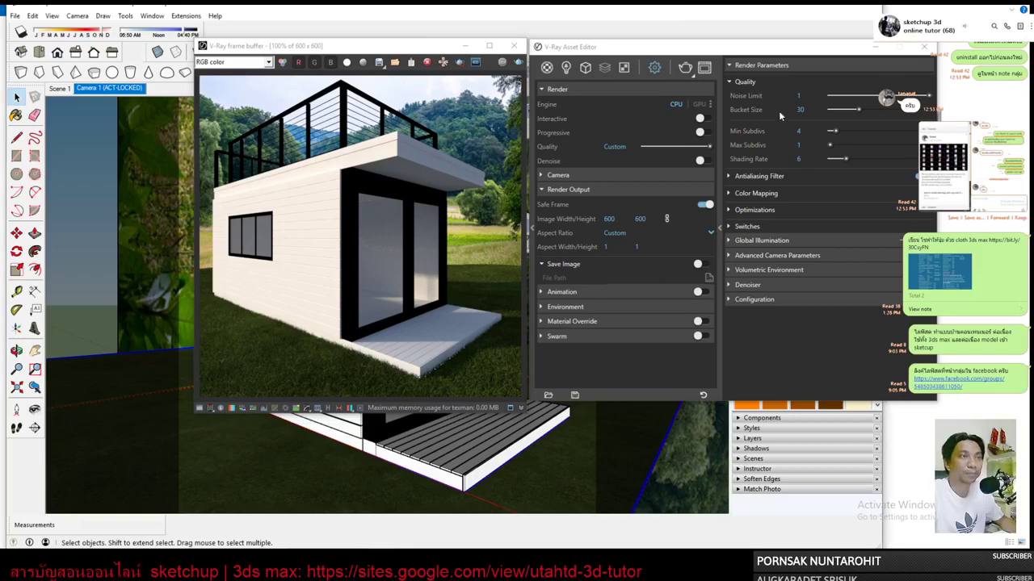
pyautogui.click(513, 45)
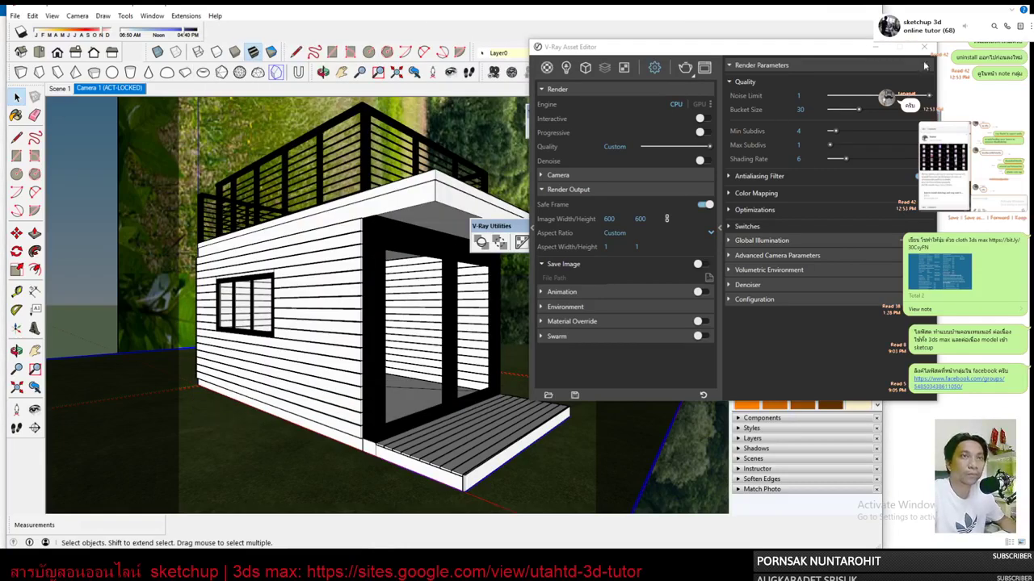
pyautogui.click(924, 46)
pyautogui.hotkey('alt', 'Tab')
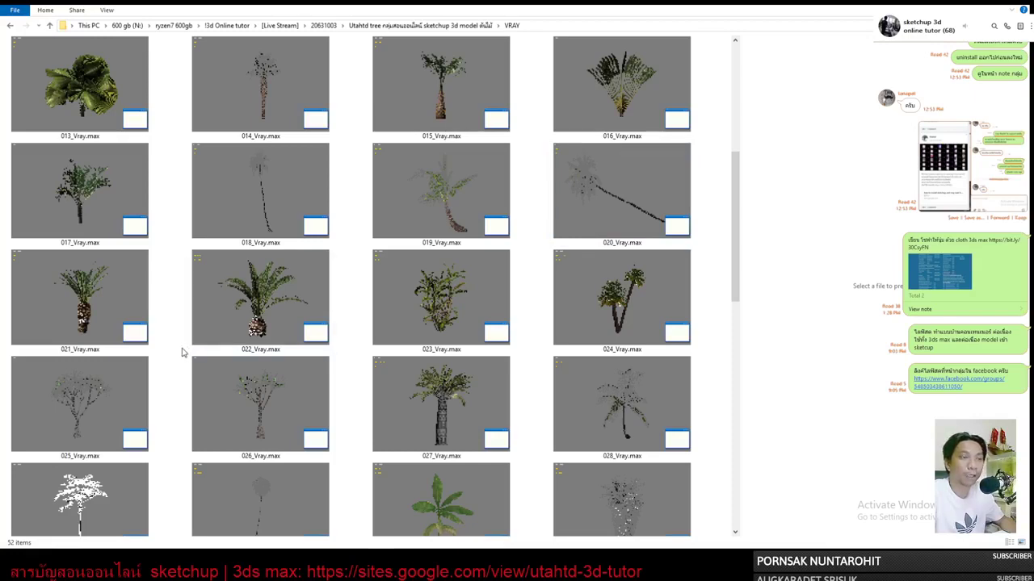
# Select the 048_Vray.max palm and copy the VRAY folder path from the address bar.
pyautogui.scroll(-3, 343, 286)
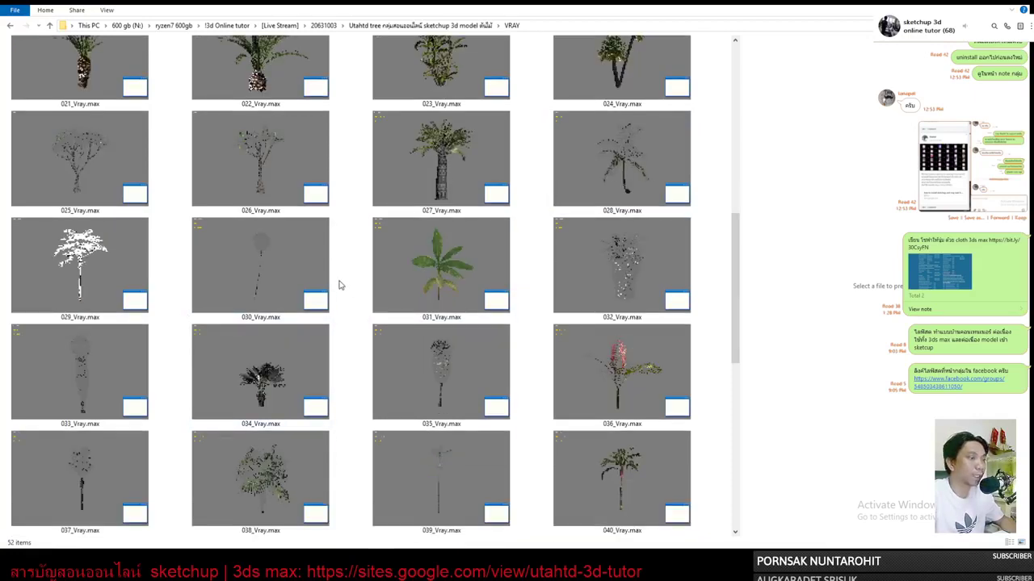
pyautogui.scroll(-3, 339, 285)
pyautogui.click(603, 385)
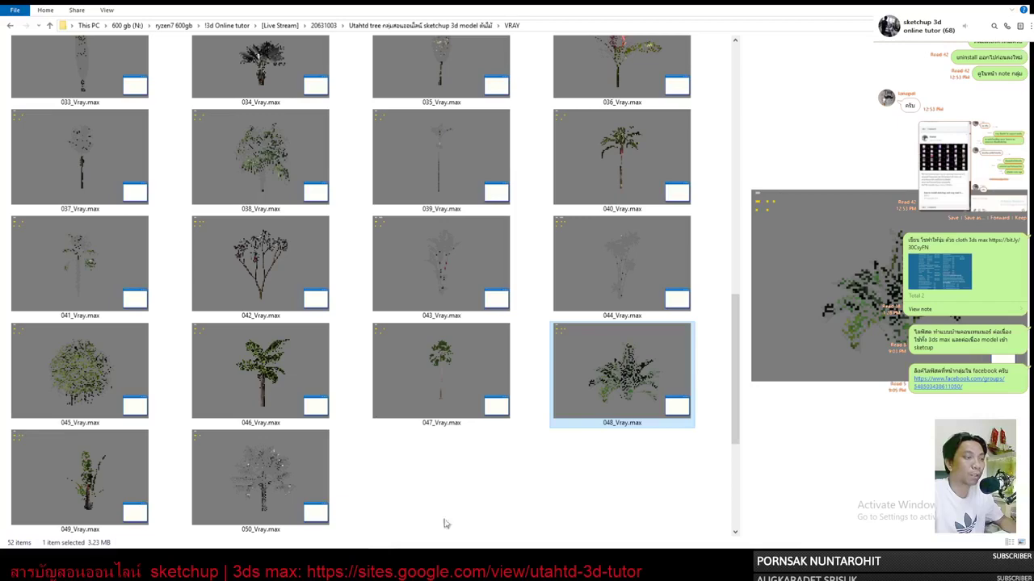
pyautogui.click(572, 30)
pyautogui.rightClick(572, 30)
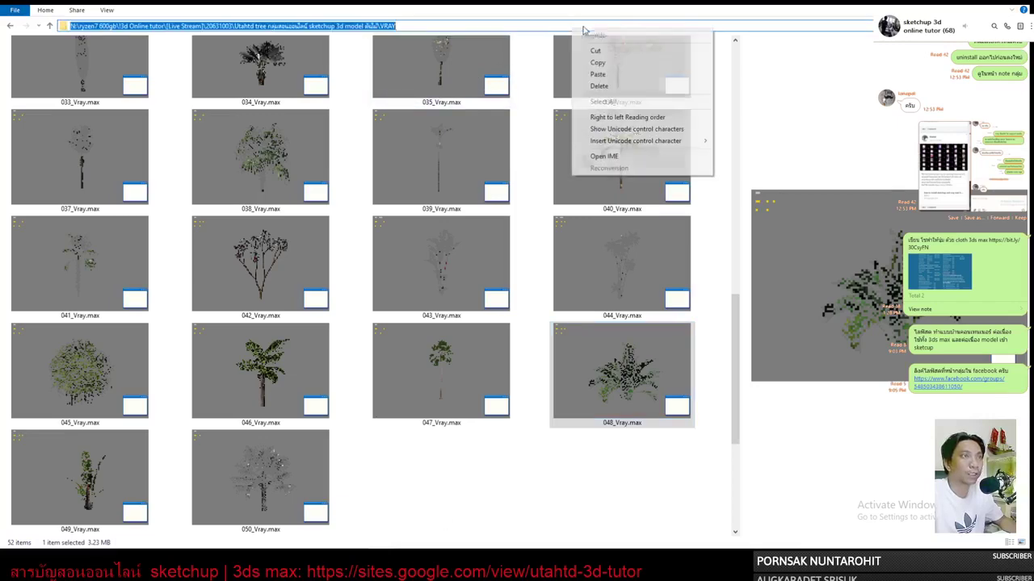
pyautogui.click(616, 67)
# Open 048_Vray.max from the VRAY folder, accepting the gamma, units and missing-files prompts.
pyautogui.hotkey('alt', 'Tab')
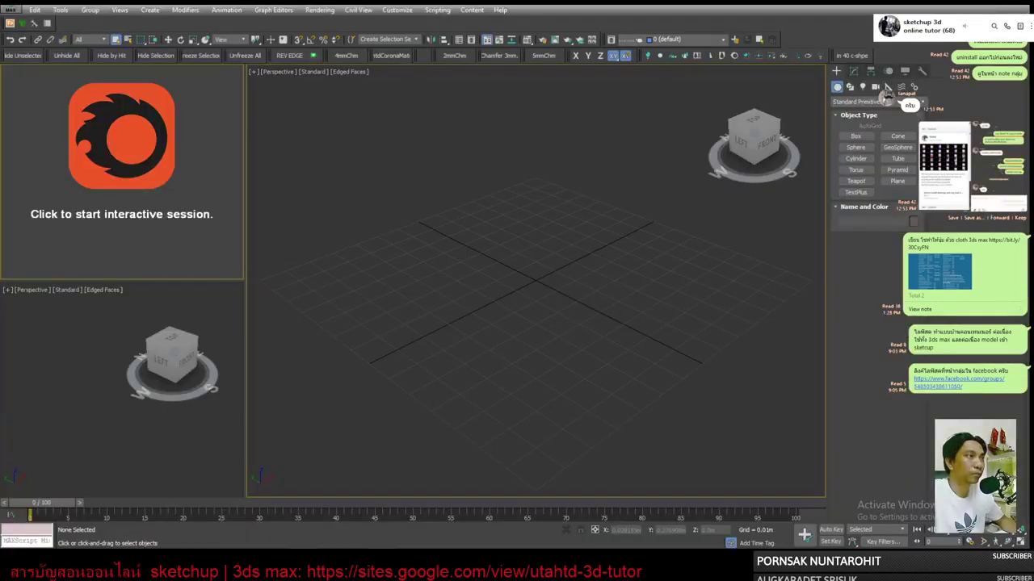
pyautogui.hotkey('ctrl', 'o')
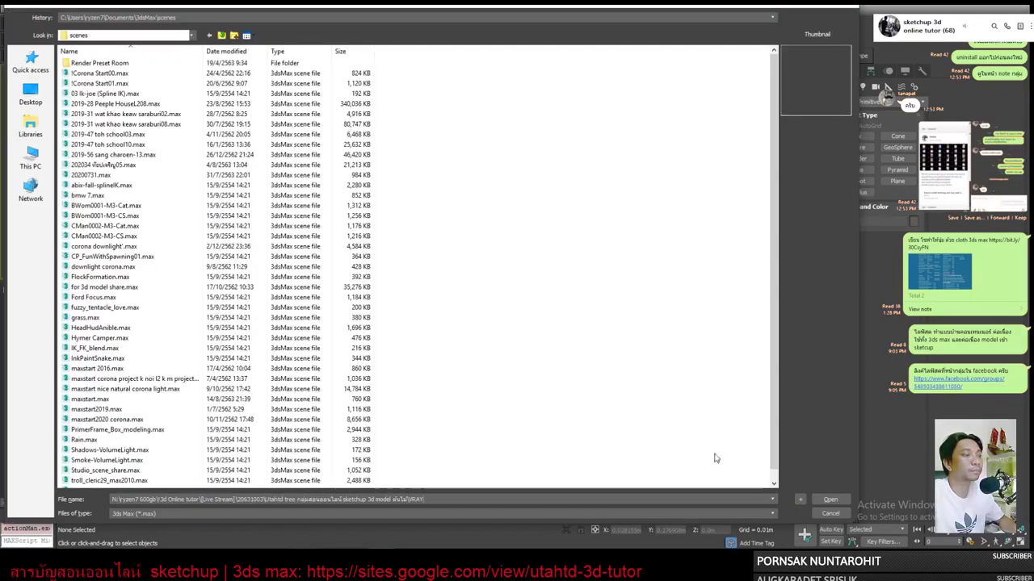
pyautogui.click(806, 501)
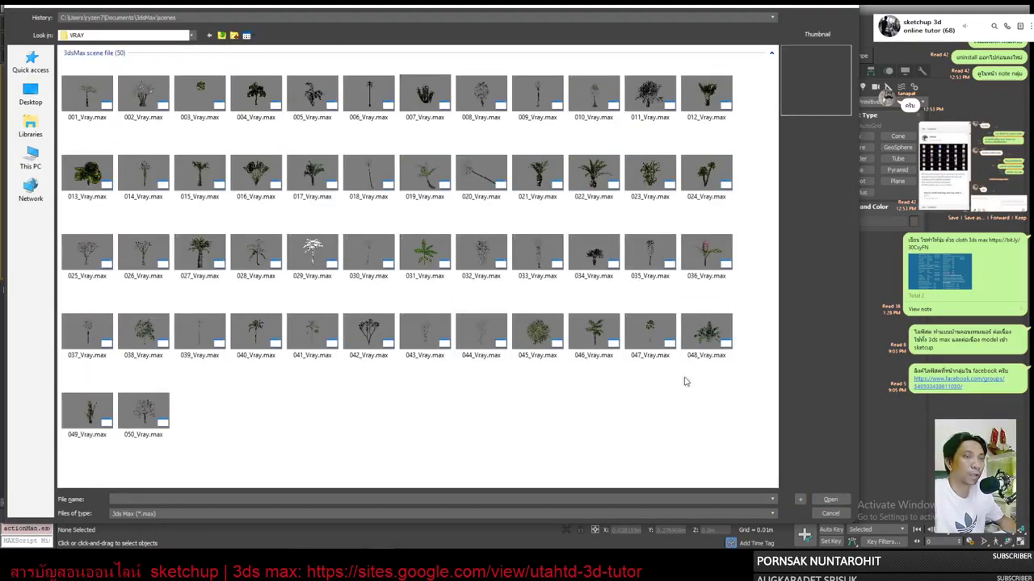
pyautogui.click(693, 345)
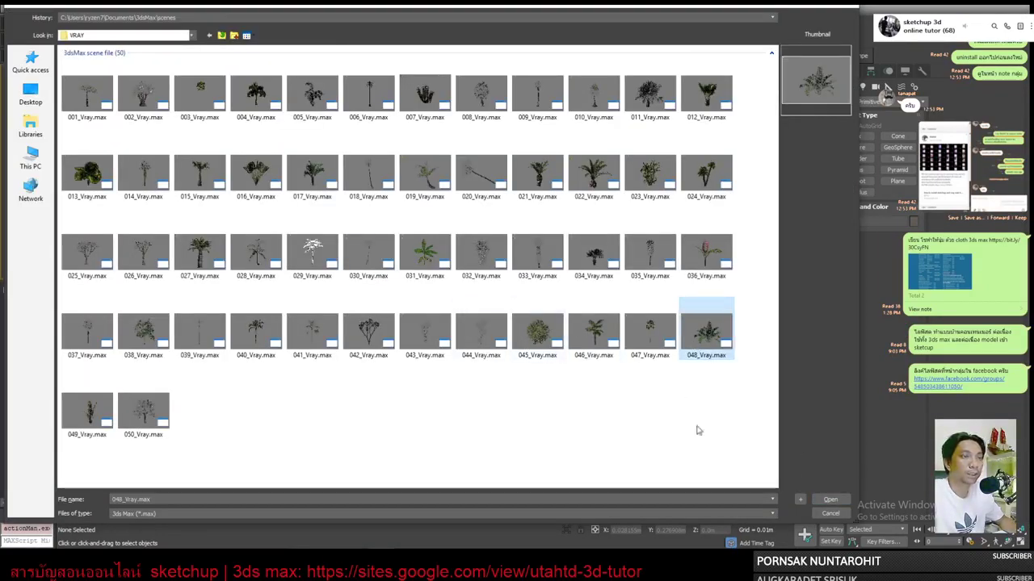
pyautogui.click(831, 501)
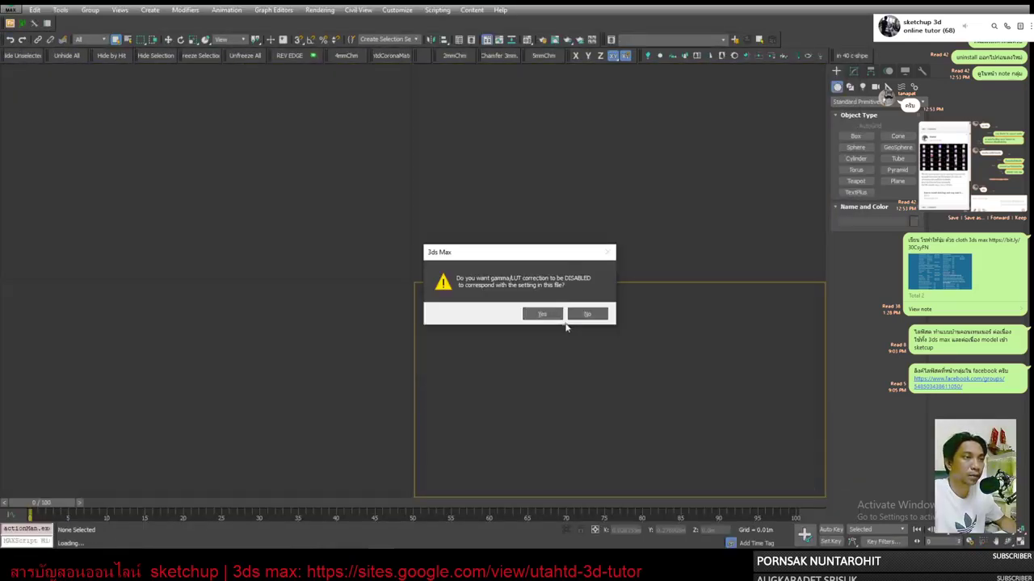
pyautogui.click(551, 316)
pyautogui.click(548, 364)
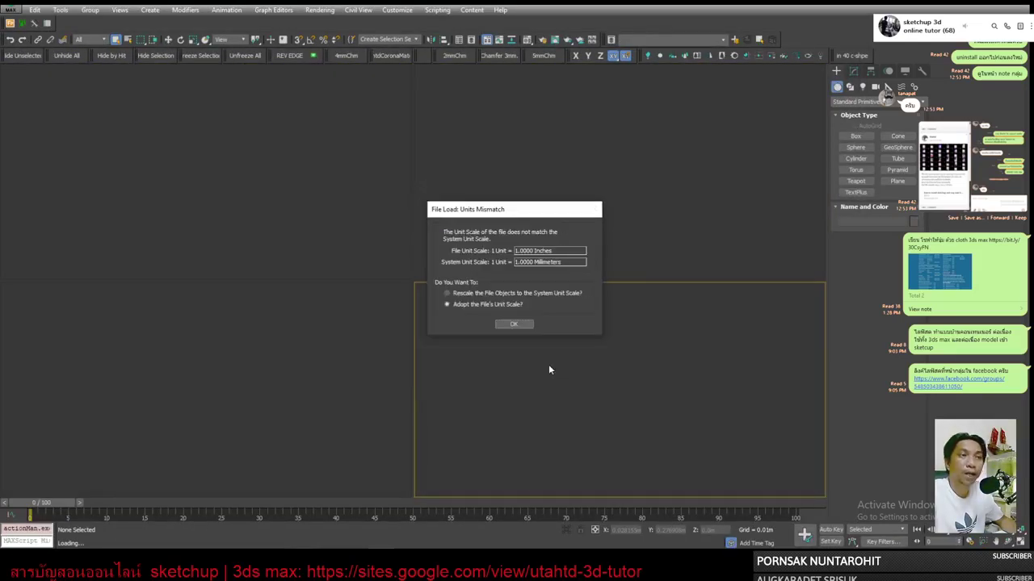
pyautogui.click(516, 323)
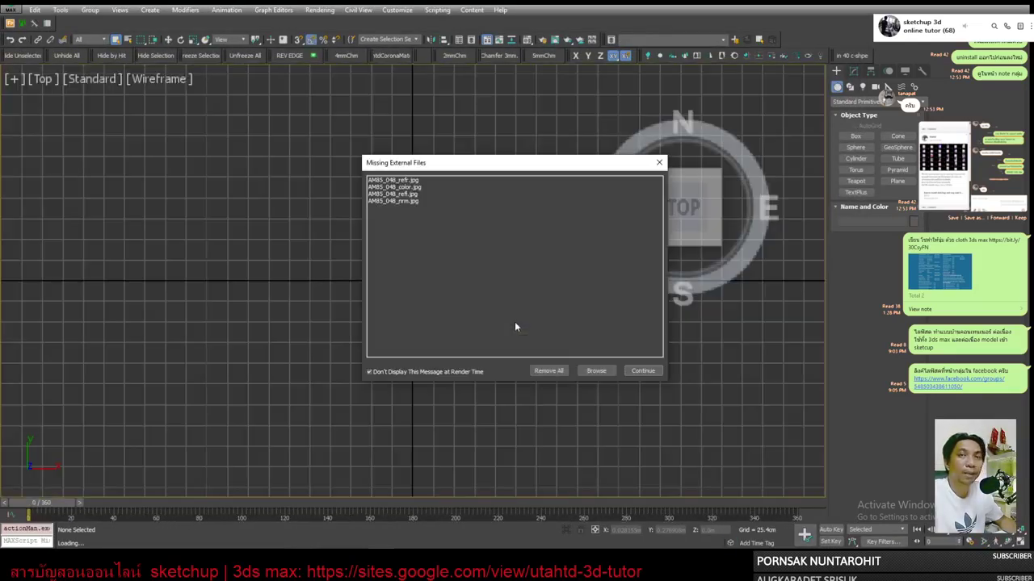
pyautogui.click(648, 369)
# Shade the palm without edge lines and orbit from a top view to inspect it.
pyautogui.press('F4')
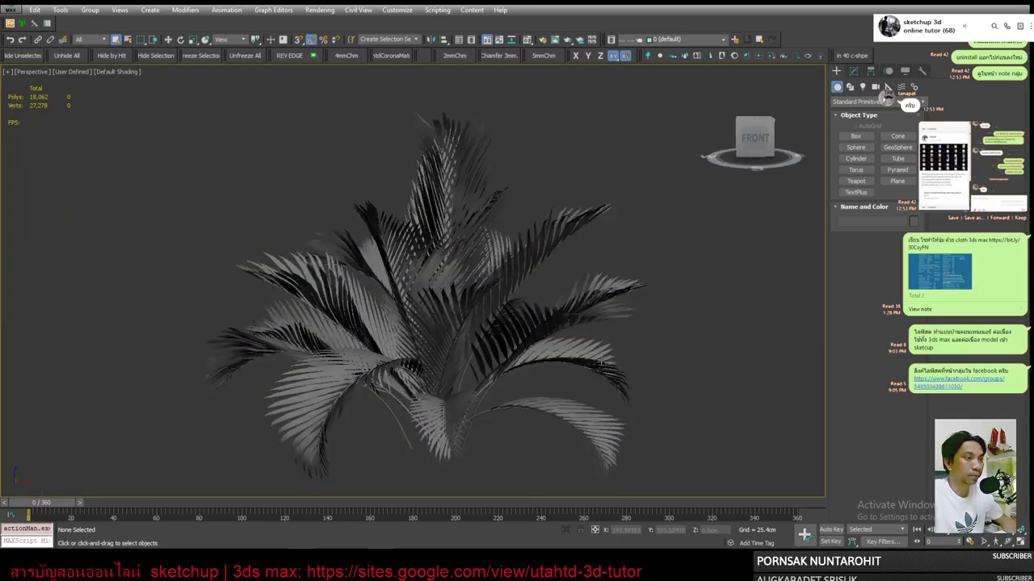
pyautogui.press('t')
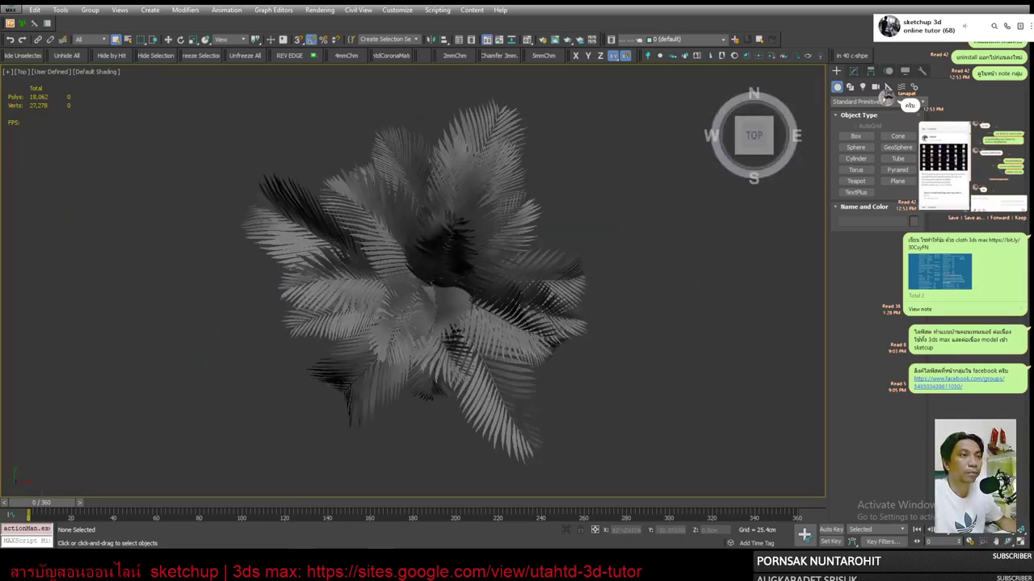
pyautogui.moveTo(749, 137); pyautogui.dragTo(775, 199)
pyautogui.moveTo(755, 142); pyautogui.dragTo(767, 161)
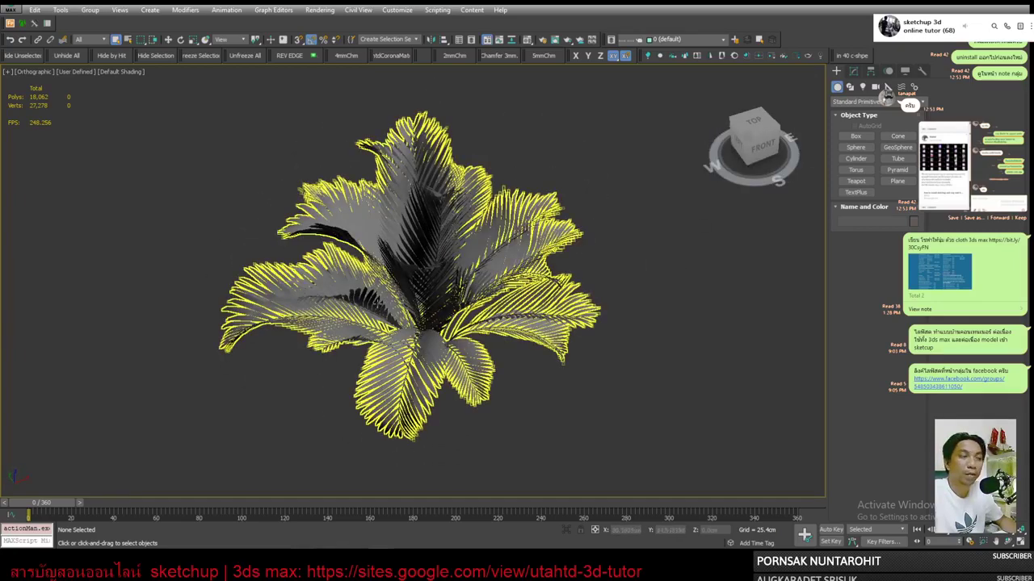
pyautogui.click(10, 6)
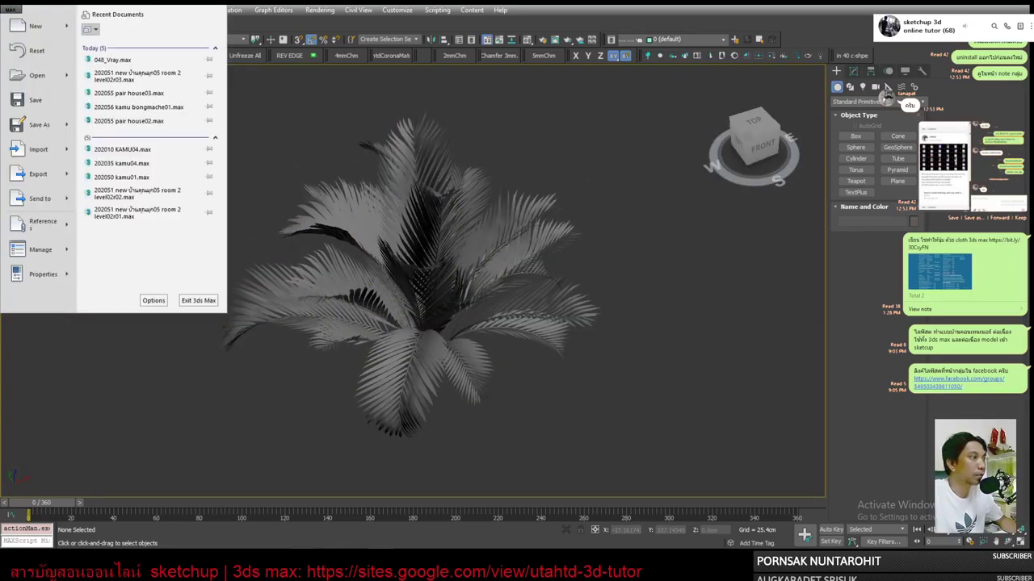
# Show Asset Tracking and widen the Name column to read the four missing AM85_048 maps.
pyautogui.click(137, 194)
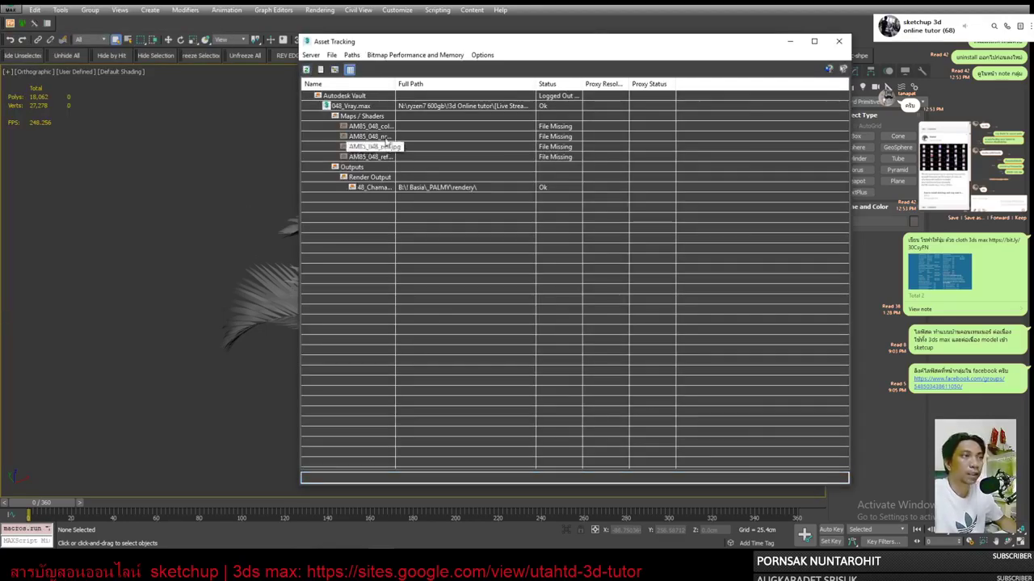
pyautogui.moveTo(395, 84); pyautogui.dragTo(499, 84)
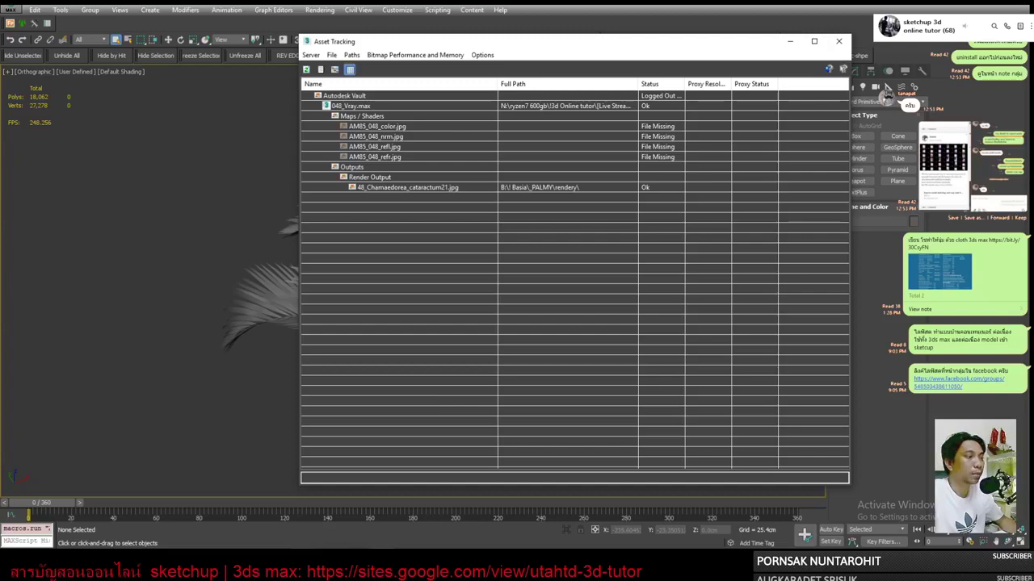
pyautogui.hotkey('alt', 'Tab')
# Open the tree pack's TEXTURES folder and preview the AM85_001 color and reflection textures.
pyautogui.click(420, 25)
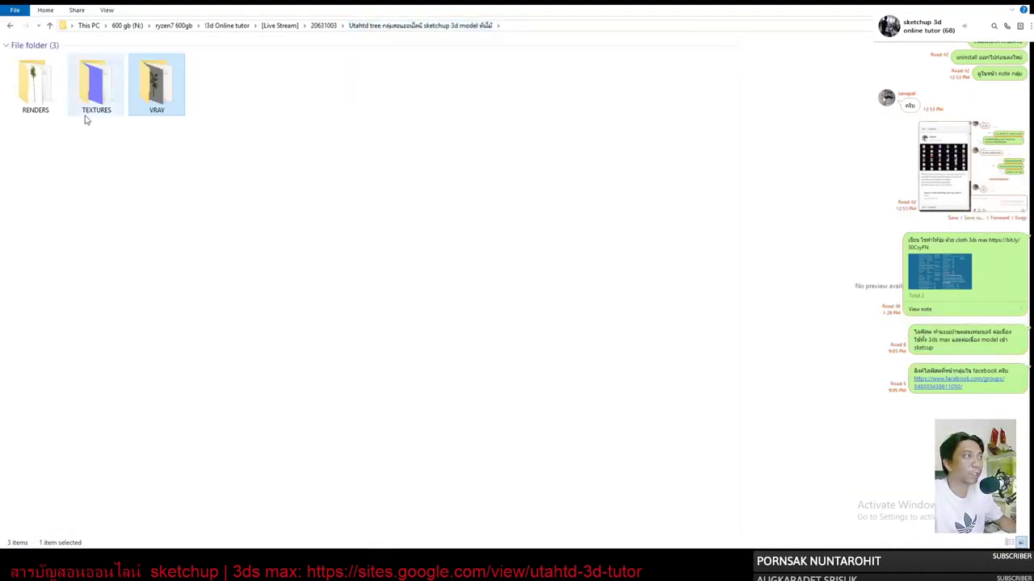
pyautogui.doubleClick(91, 93)
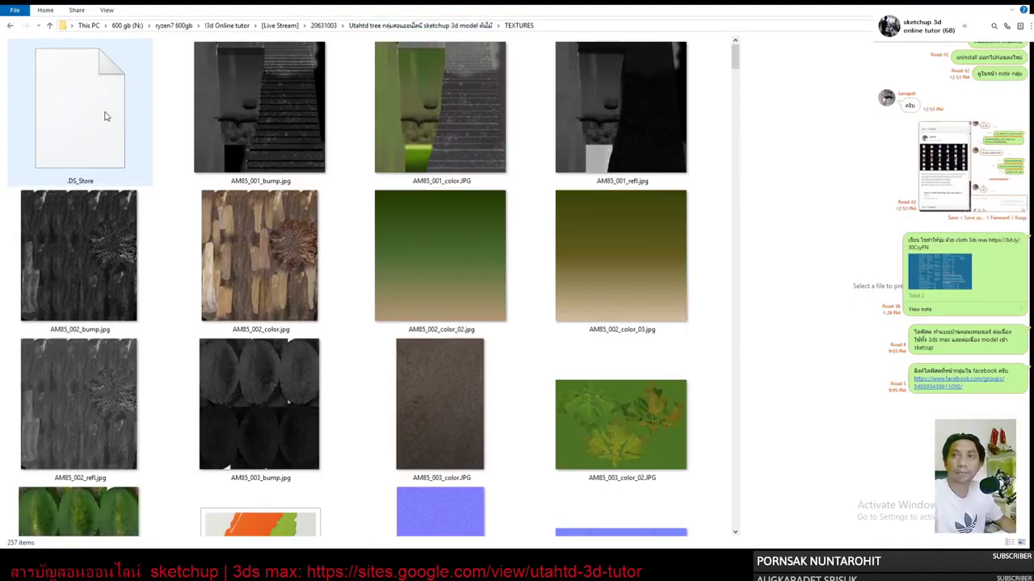
pyautogui.click(556, 27)
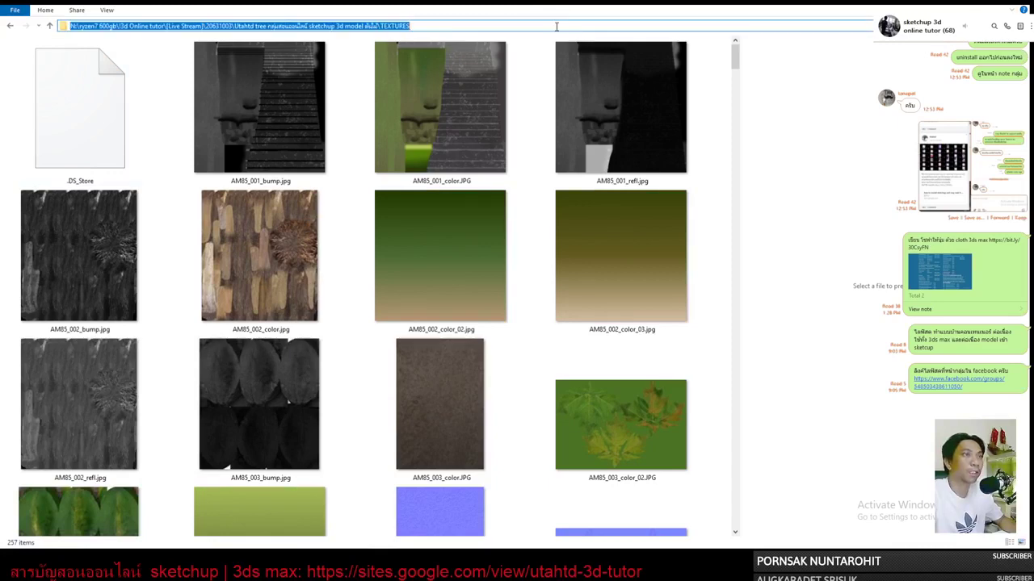
pyautogui.rightClick(459, 28)
pyautogui.click(500, 63)
pyautogui.click(484, 151)
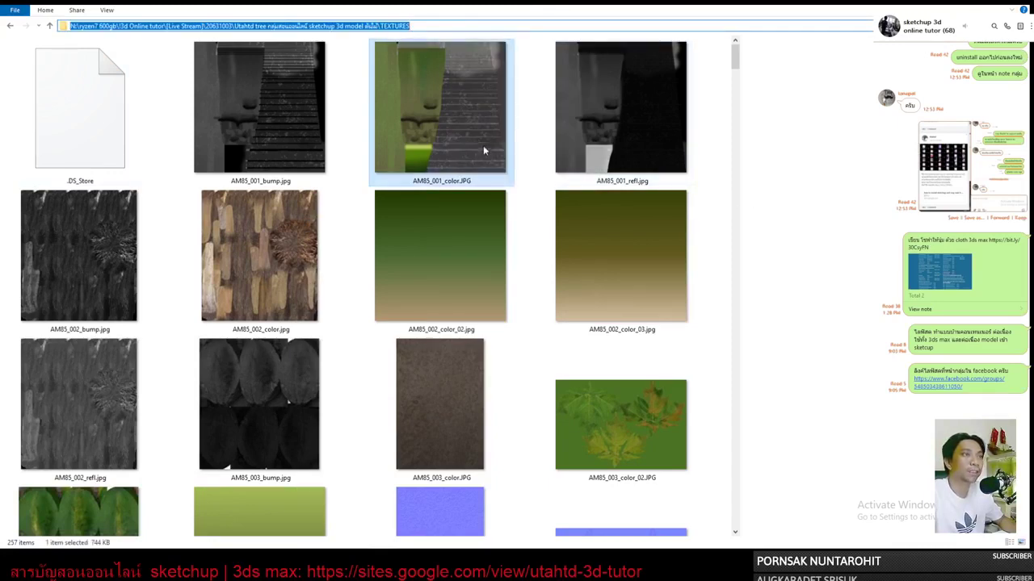
pyautogui.press('Right')
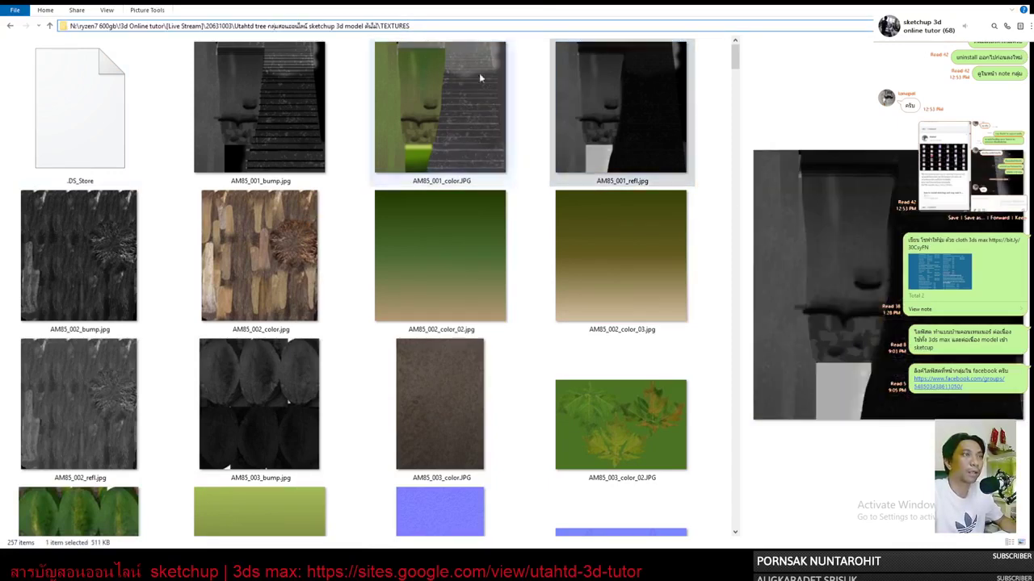
# Copy the TEXTURES folder path from the address bar.
pyautogui.click(461, 25)
pyautogui.moveTo(422, 24); pyautogui.dragTo(68, 26)
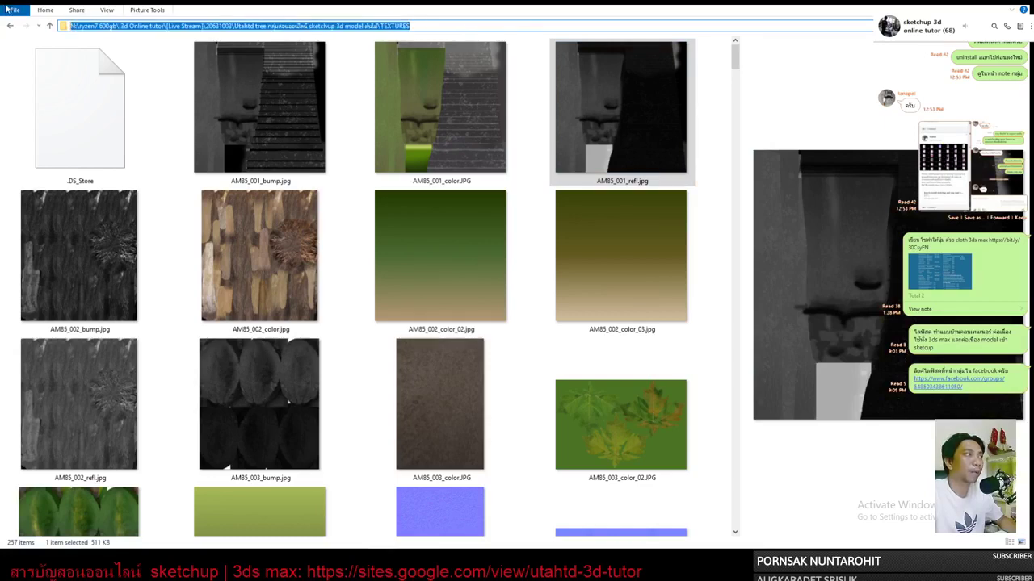
pyautogui.rightClick(151, 26)
pyautogui.click(175, 62)
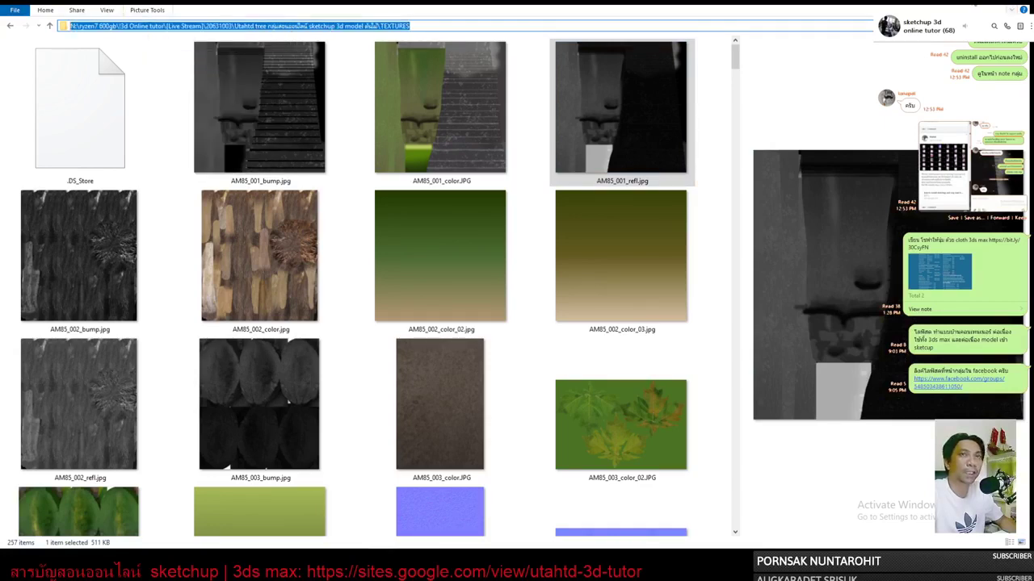
pyautogui.hotkey('alt', 'Tab')
# Select the four missing AM85_048 maps and set their path to the pasted TEXTURES folder.
pyautogui.click(383, 157)
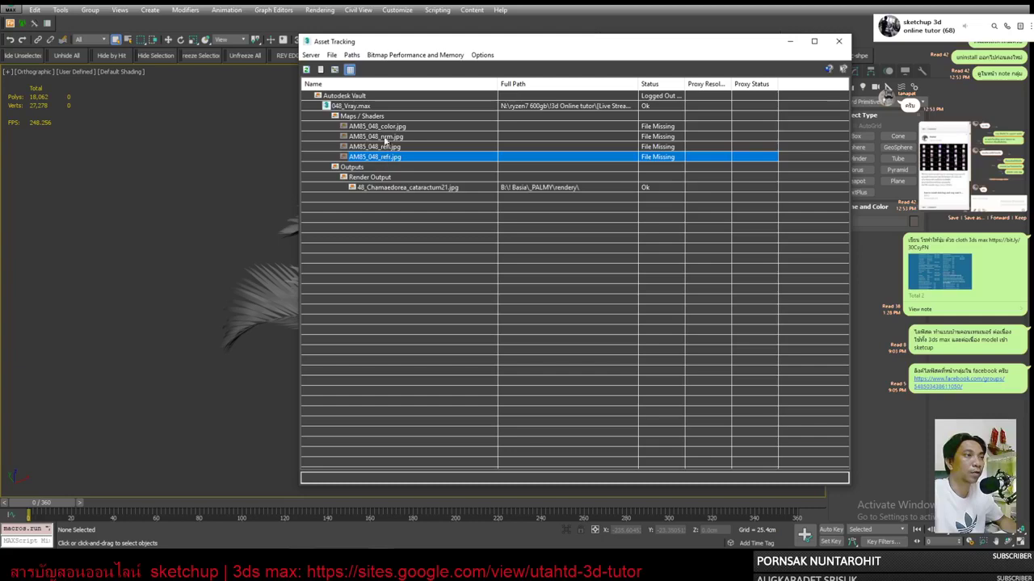
pyautogui.moveTo(383, 150); pyautogui.dragTo(389, 132)
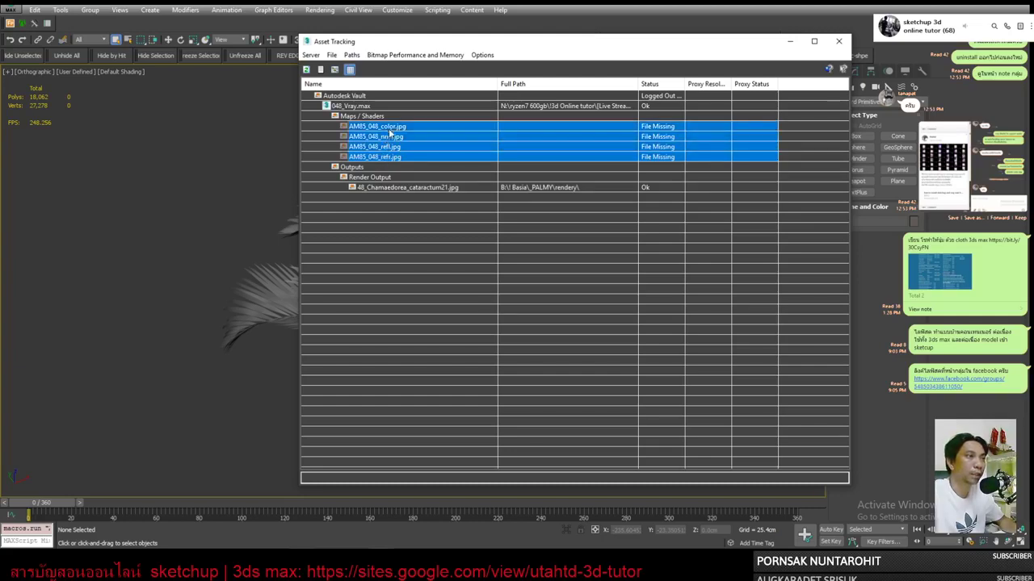
pyautogui.moveTo(387, 157); pyautogui.dragTo(392, 133)
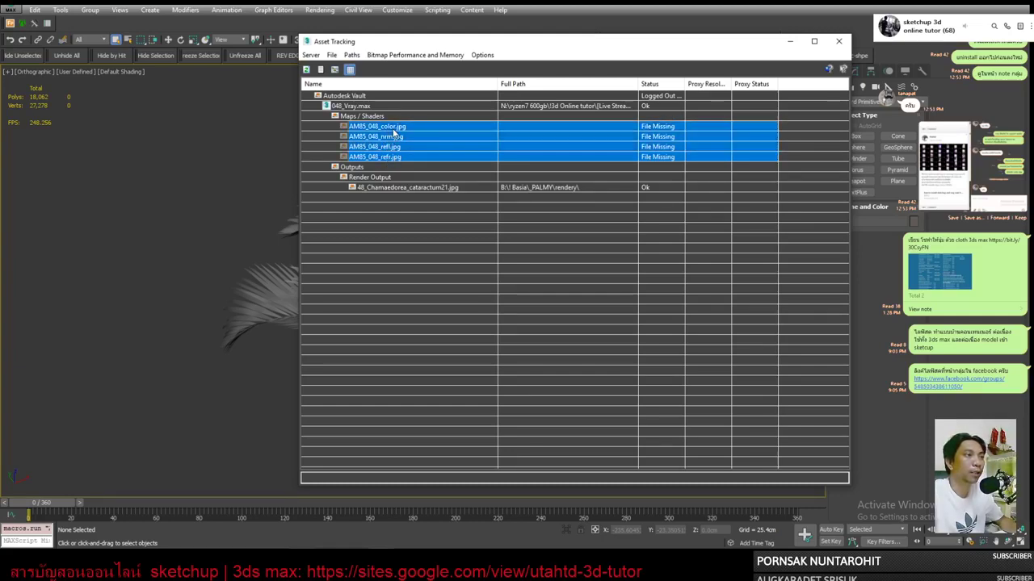
pyautogui.rightClick(393, 133)
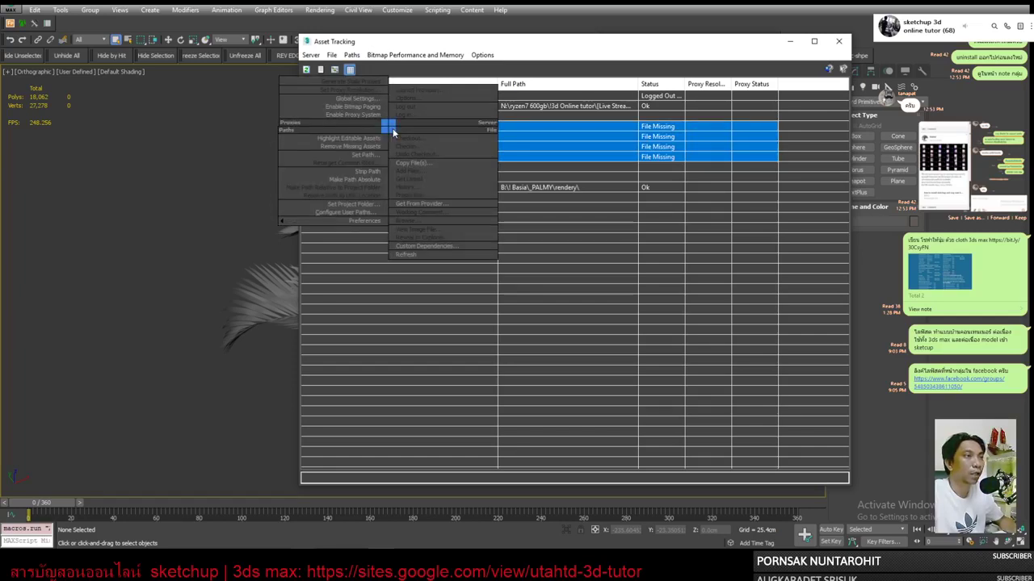
pyautogui.click(368, 155)
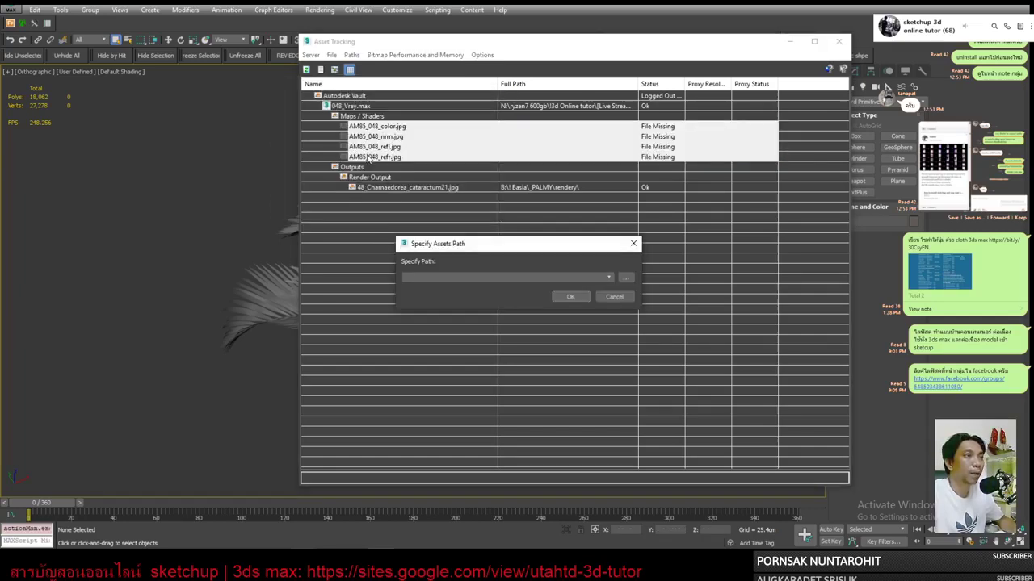
pyautogui.rightClick(477, 276)
pyautogui.click(515, 326)
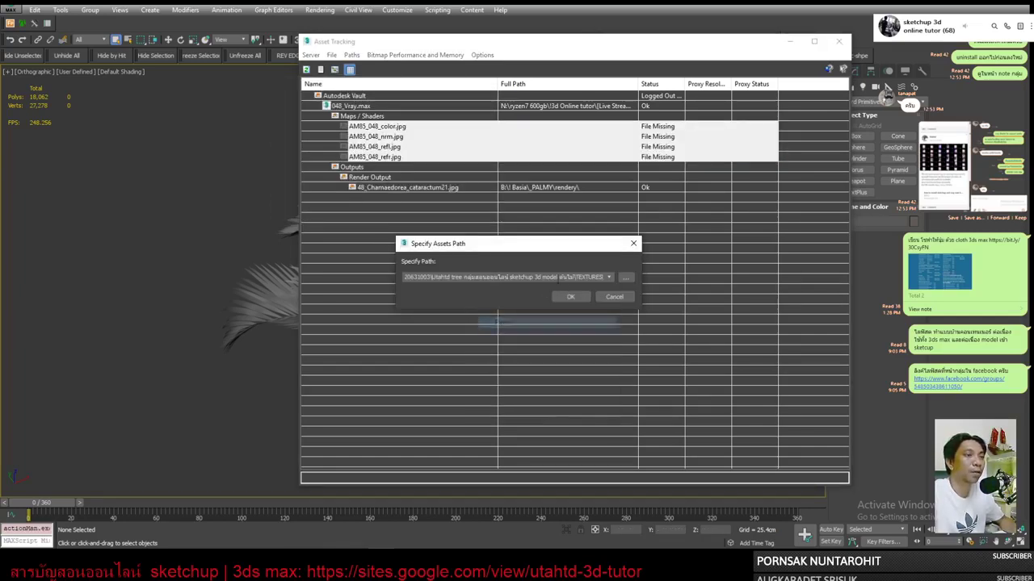
pyautogui.click(574, 297)
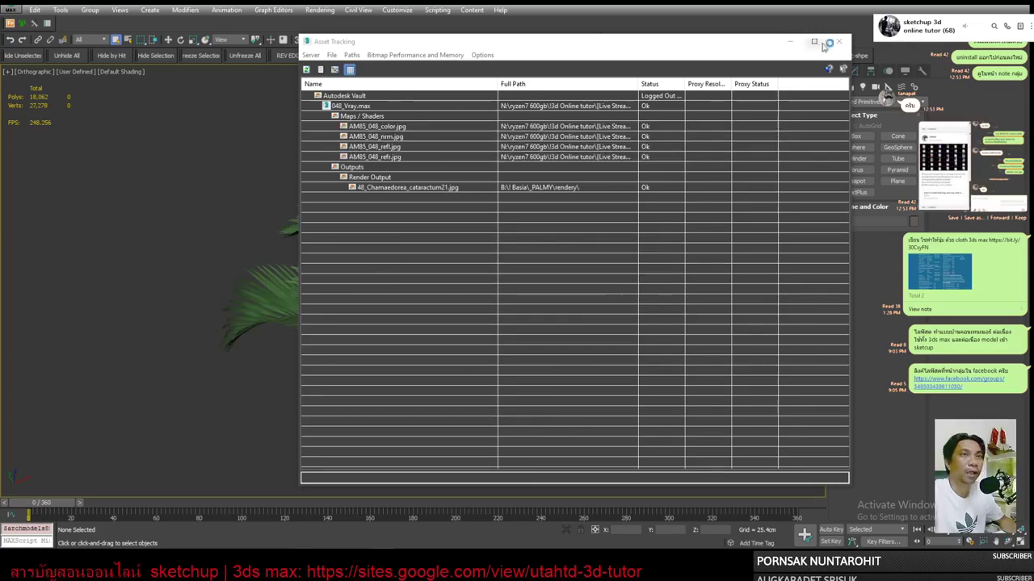
pyautogui.click(838, 41)
pyautogui.moveTo(656, 186)
pyautogui.keyDown('alt'); pyautogui.mouseDown(button='middle')
pyautogui.moveTo(681, 302)
pyautogui.moveTo(605, 306)
pyautogui.moveTo(603, 286)
pyautogui.moveTo(608, 329)
pyautogui.mouseUp(button='middle'); pyautogui.keyUp('alt')
# Select the palm and view its modifier stack with the Shell modifier.
pyautogui.click(491, 250)
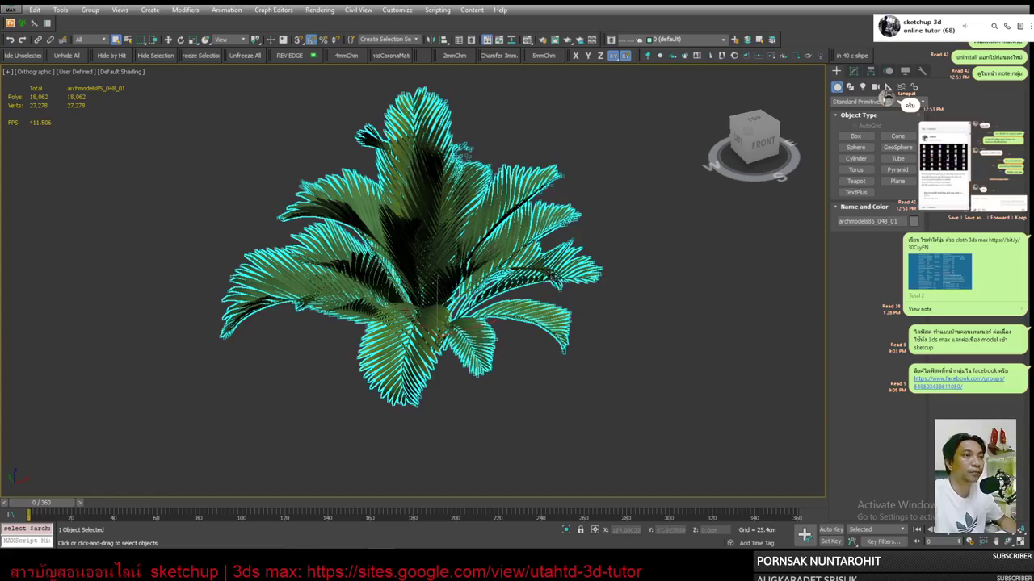
pyautogui.moveTo(491, 251); pyautogui.dragTo(515, 250, button='middle')
pyautogui.click(90, 9)
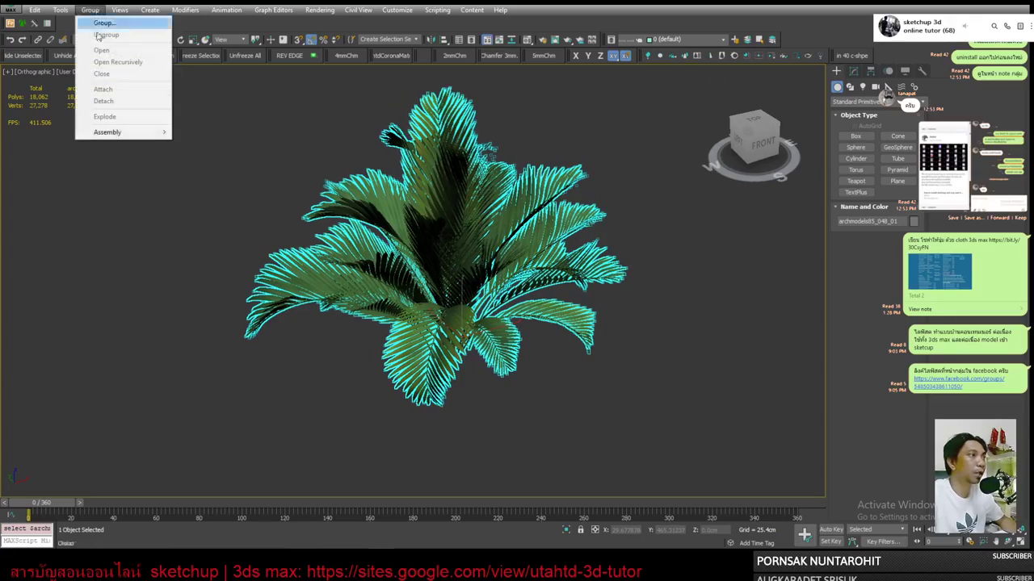
pyautogui.click(242, 121)
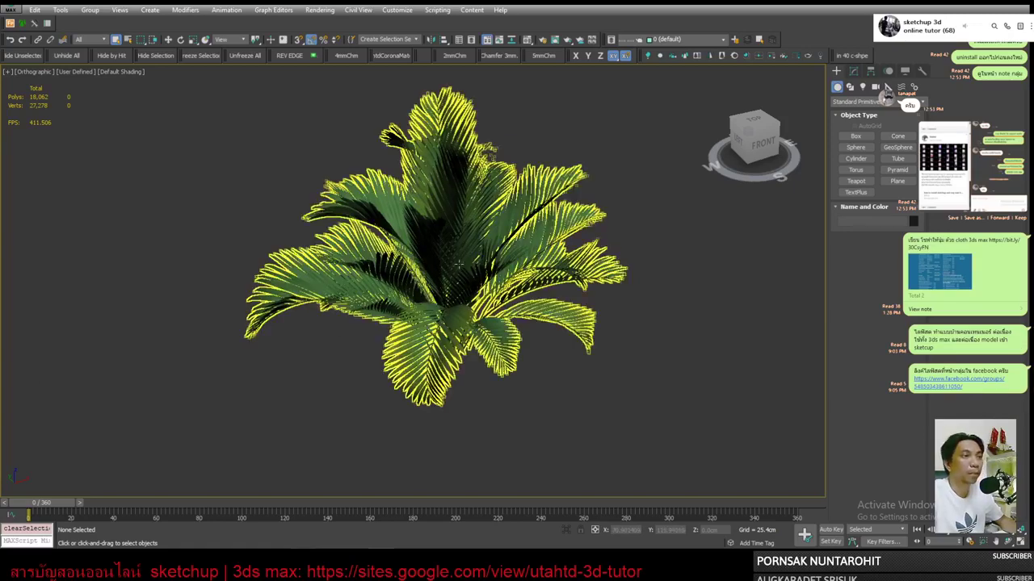
pyautogui.click(457, 265)
pyautogui.click(853, 71)
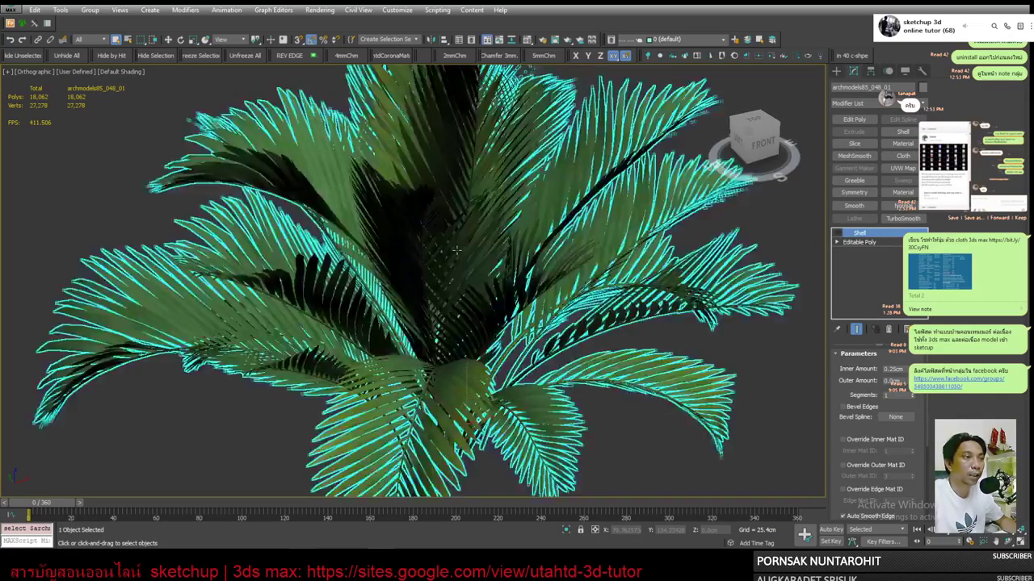
pyautogui.keyDown('alt'); pyautogui.moveTo(404, 242); pyautogui.dragTo(339, 250, button='middle'); pyautogui.keyUp('alt')
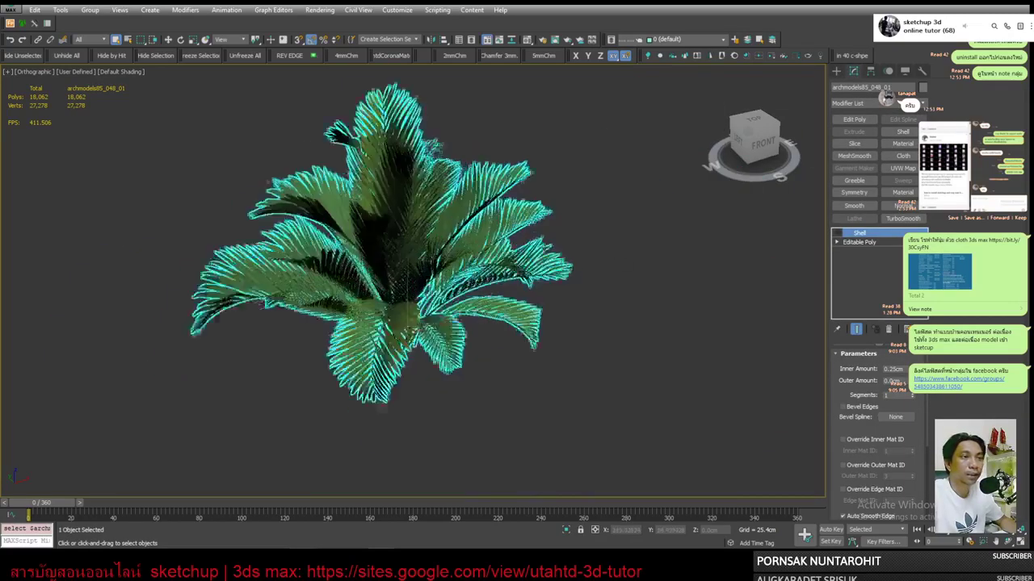
pyautogui.scroll(2, 563, 253)
pyautogui.scroll(4, 563, 253)
pyautogui.scroll(-5, 564, 253)
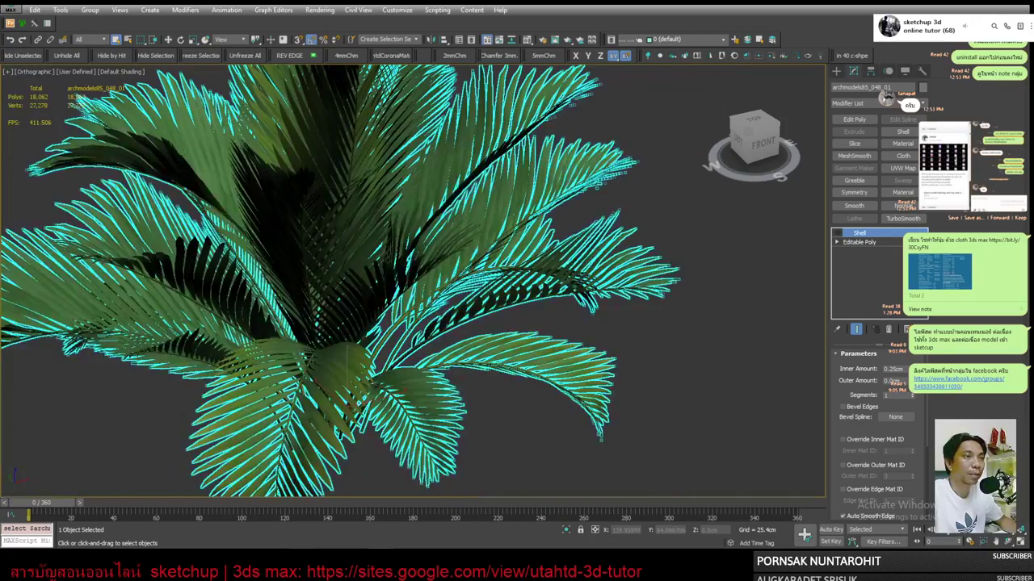
# Convert the palm to an Editable Poly, collapsing the Shell modifier.
pyautogui.rightClick(449, 161)
pyautogui.moveTo(476, 272)
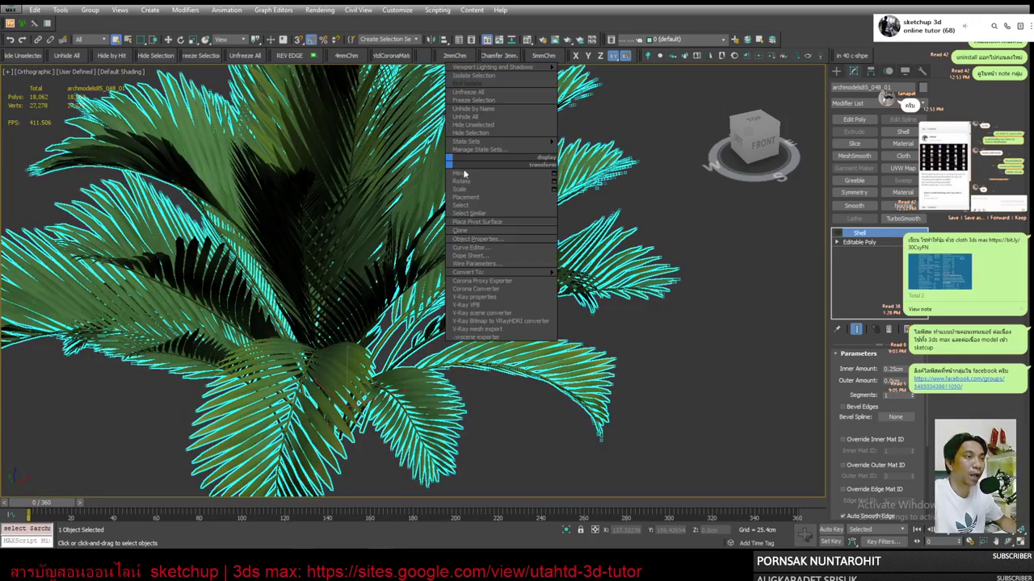
pyautogui.click(719, 300)
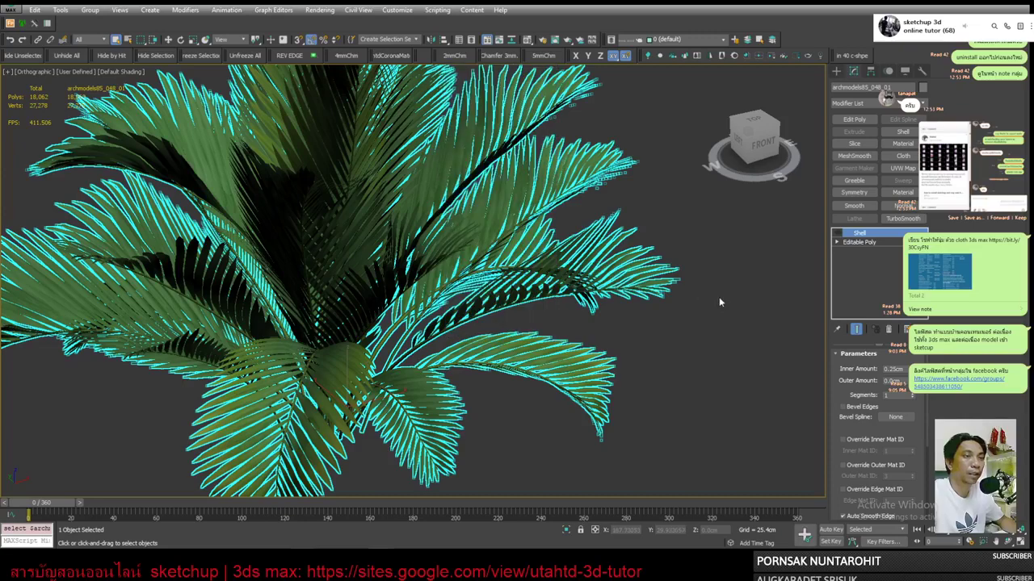
pyautogui.click(500, 184)
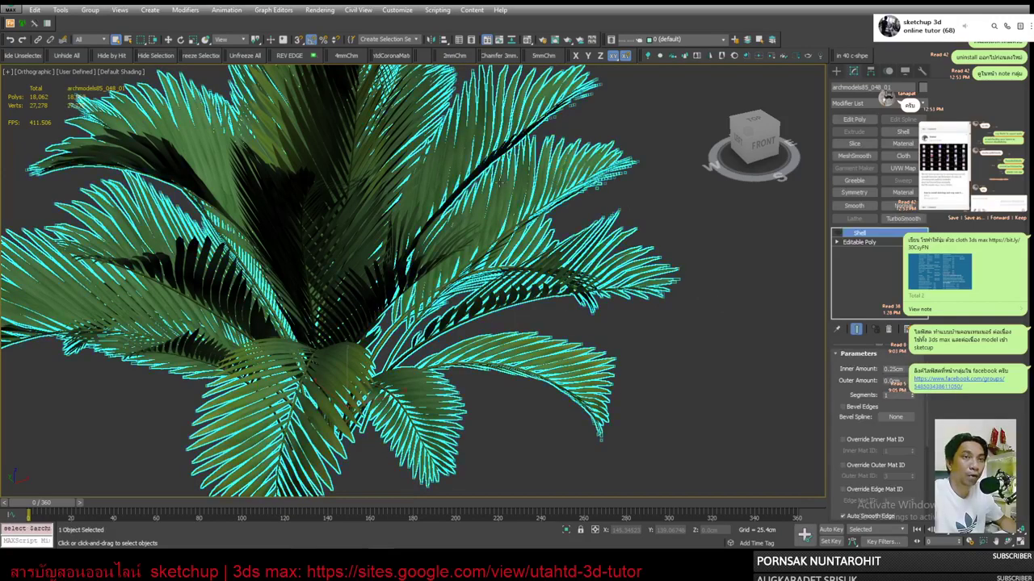
pyautogui.rightClick(495, 192)
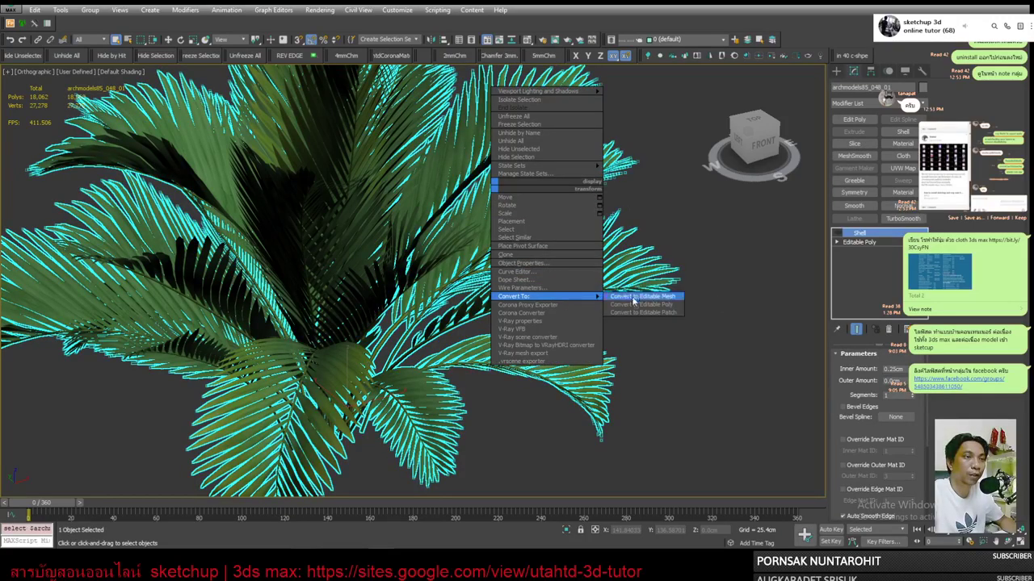
pyautogui.click(657, 305)
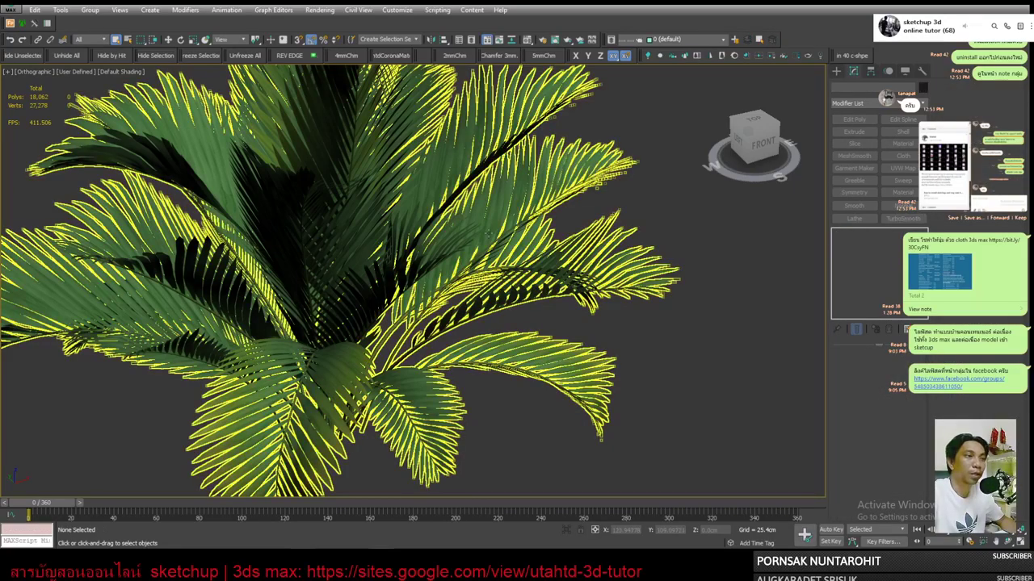
pyautogui.scroll(-5, 490, 234)
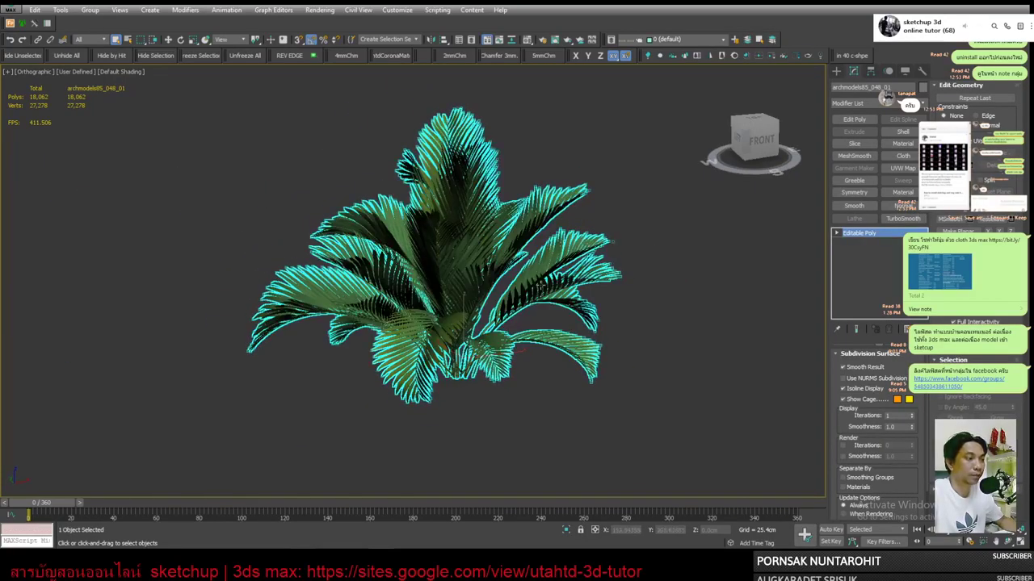
# Create a folder named 'Proxy model to sketchup' in the tree pack's main folder.
pyautogui.hotkey('alt', 'Tab')
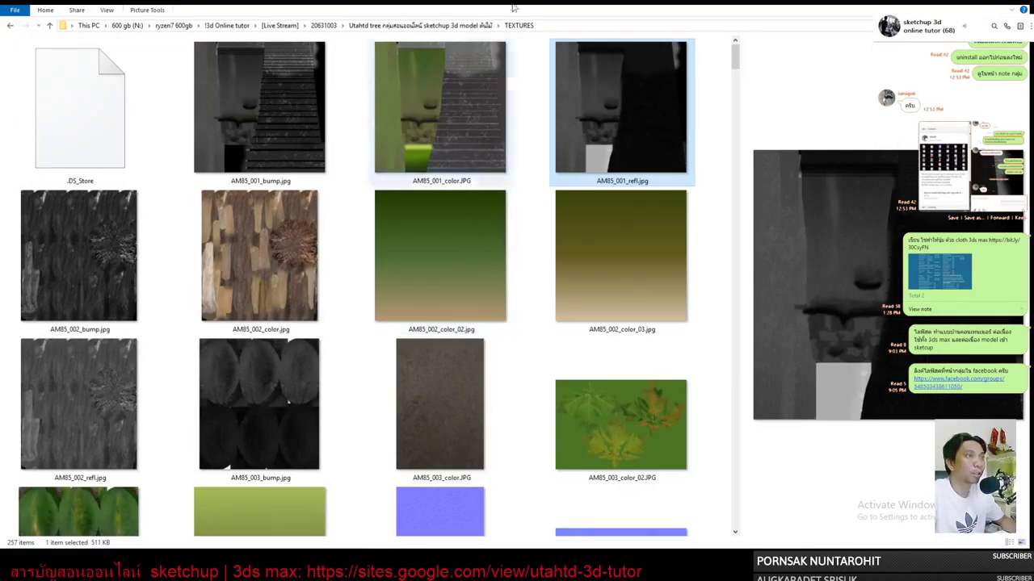
pyautogui.click(420, 25)
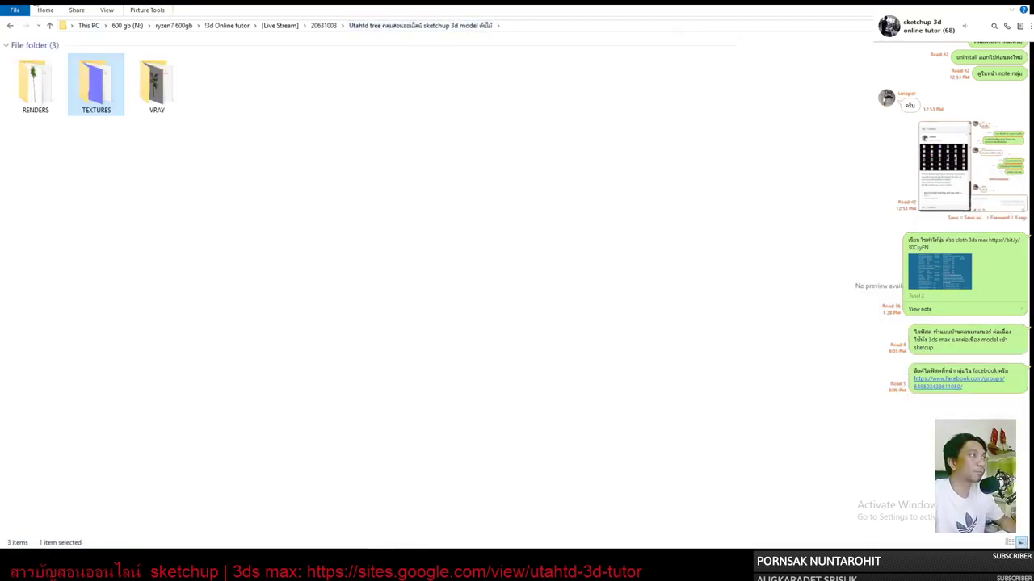
pyautogui.hotkey('ctrl', 'shift', 'n')
pyautogui.write('P')
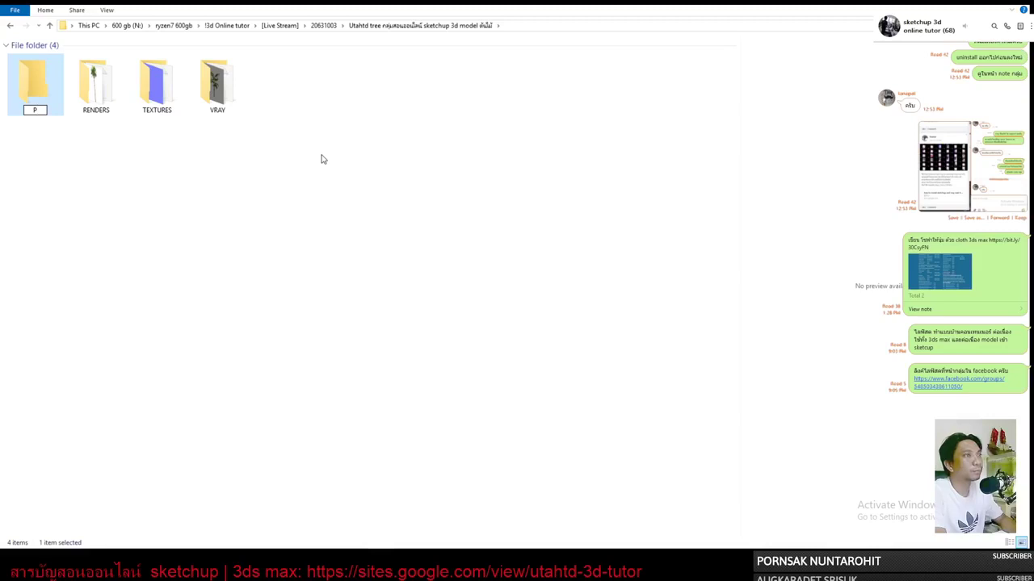
pyautogui.write('roxy mod')
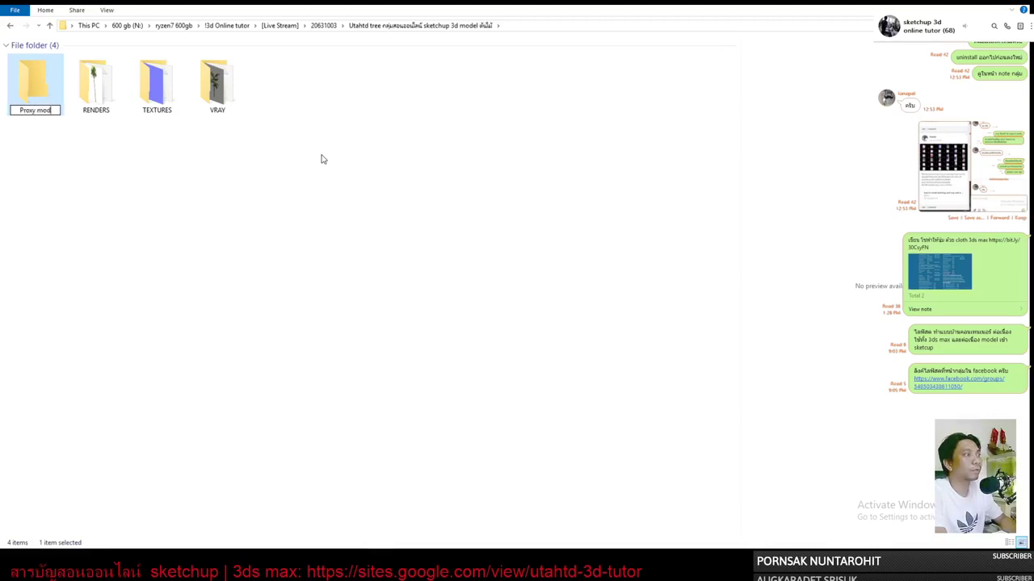
pyautogui.write('el to ')
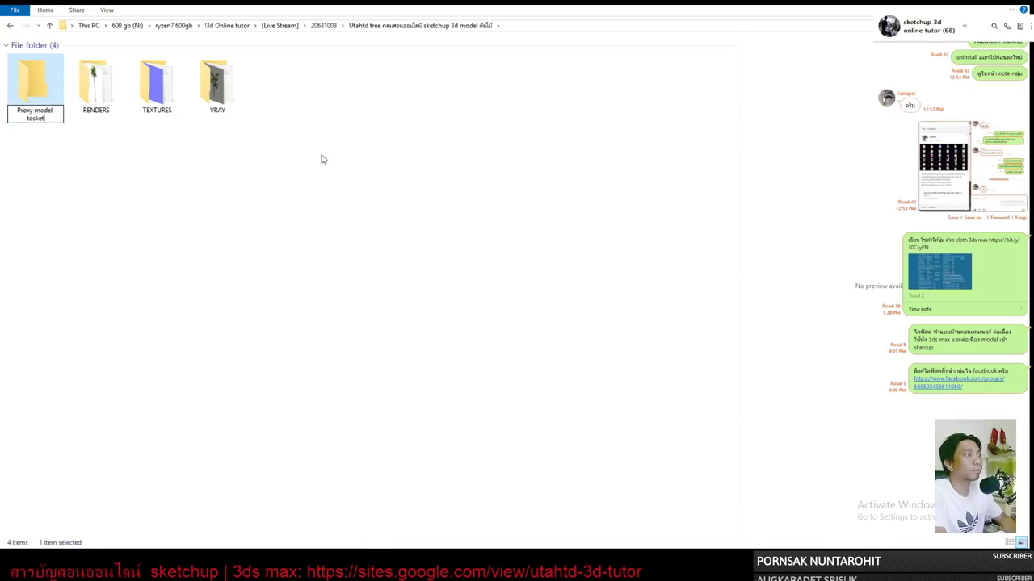
pyautogui.write('sk')
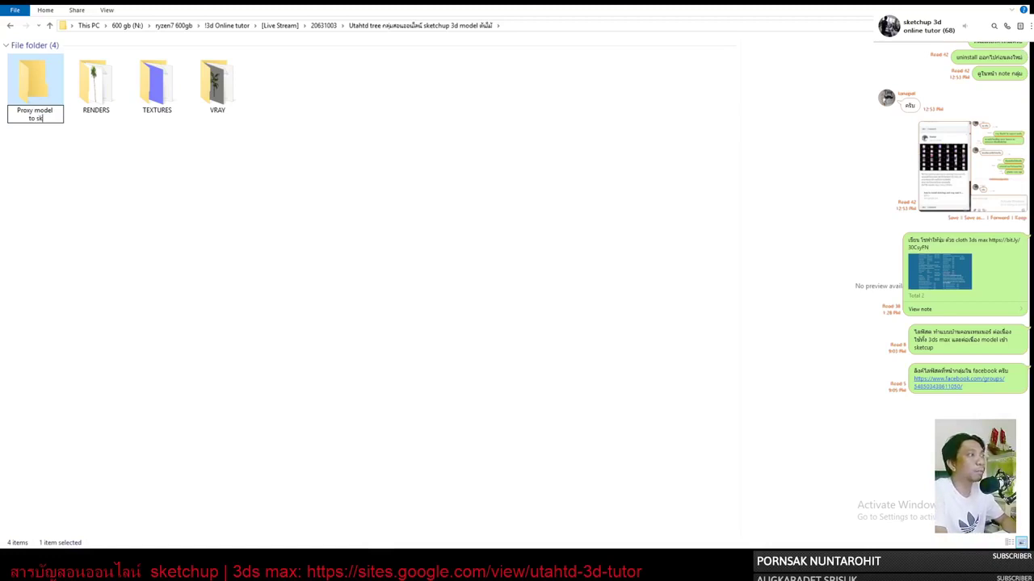
pyautogui.write('etchup')
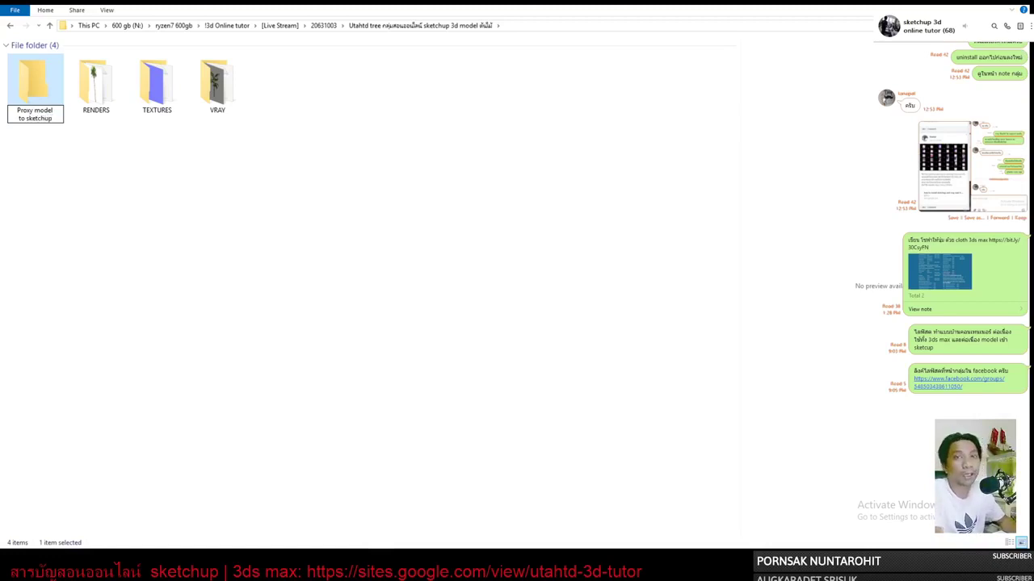
pyautogui.press('Return')
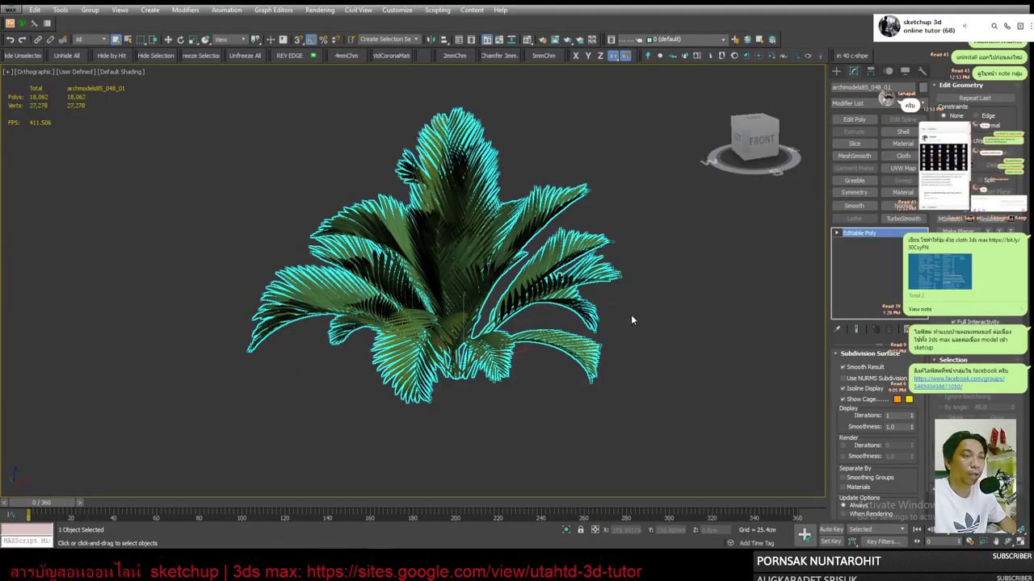
# Convert the palm to an Editable Poly and reselect it.
pyautogui.keyDown('alt'); pyautogui.moveTo(632, 321); pyautogui.dragTo(614, 355, button='middle'); pyautogui.keyUp('alt')
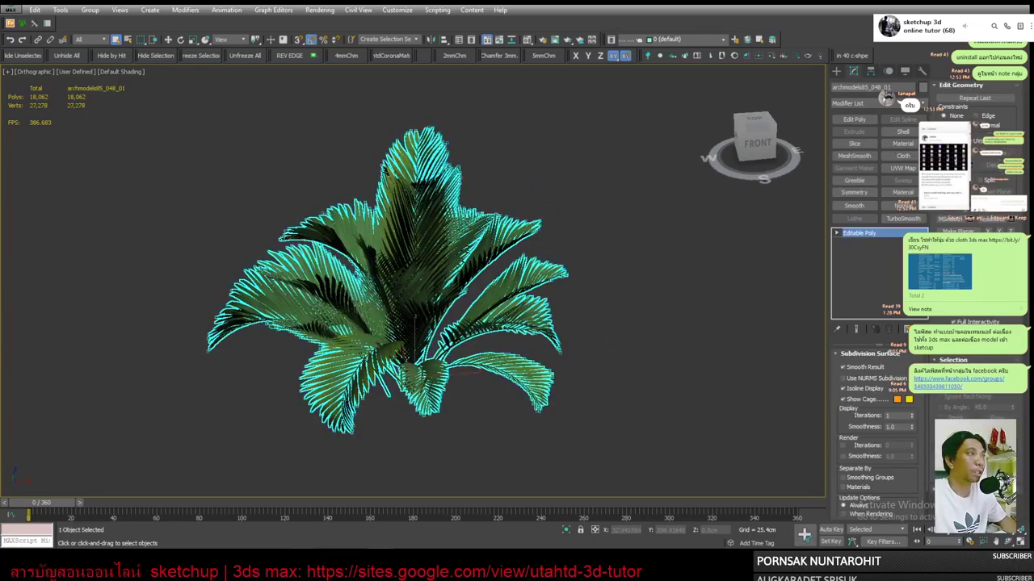
pyautogui.rightClick(462, 265)
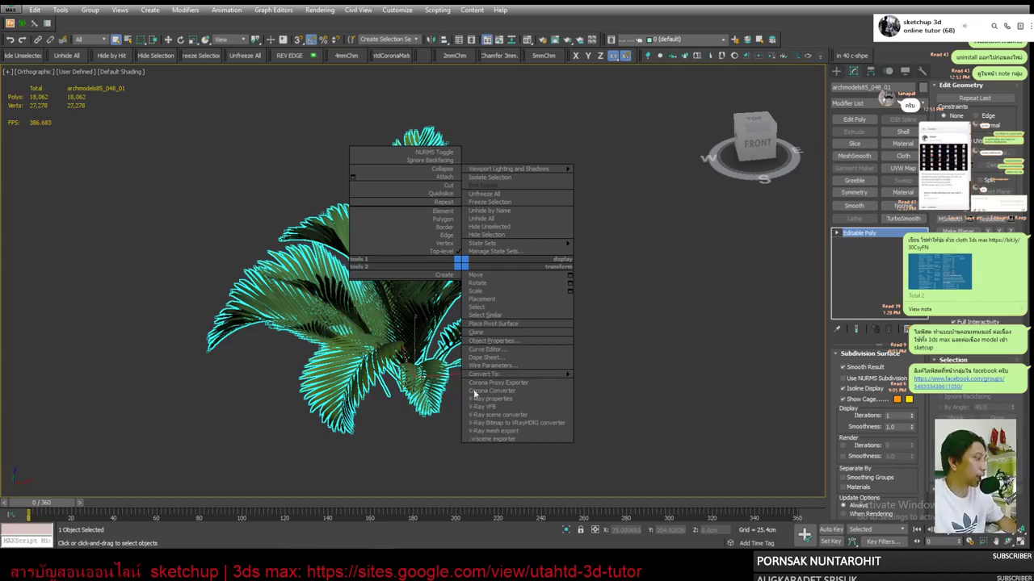
pyautogui.moveTo(484, 374)
pyautogui.click(611, 382)
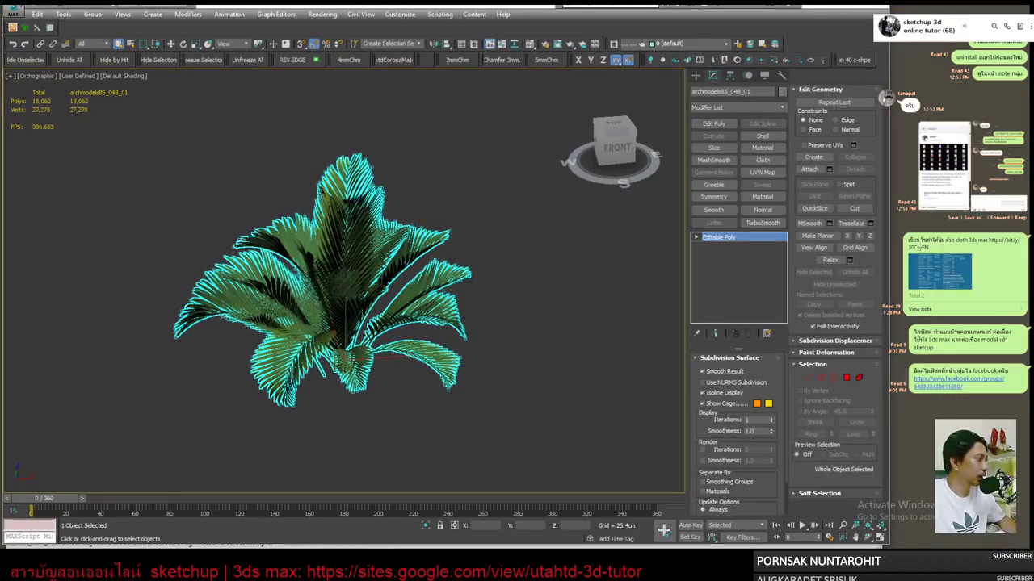
pyautogui.click(569, 330)
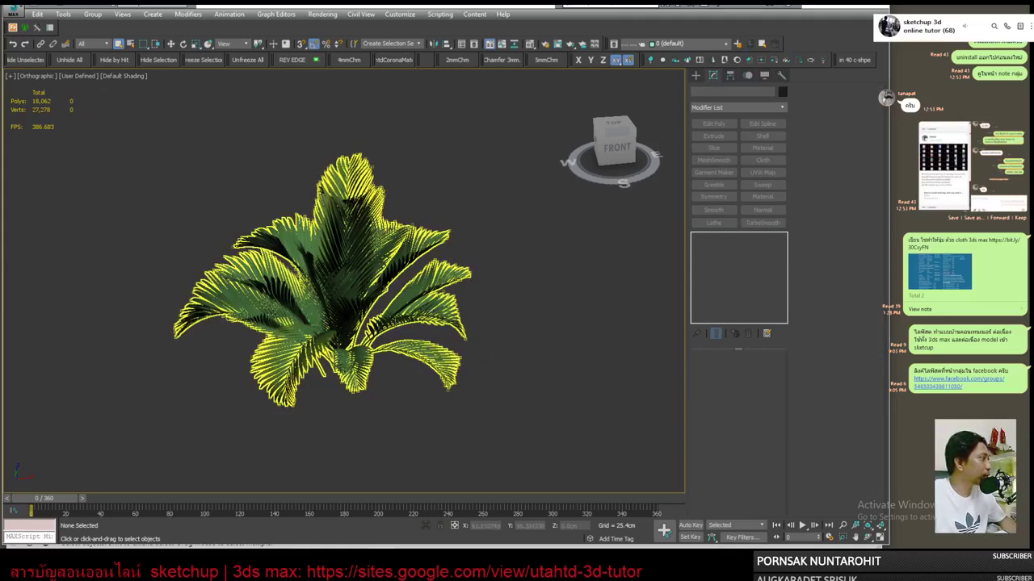
pyautogui.click(349, 284)
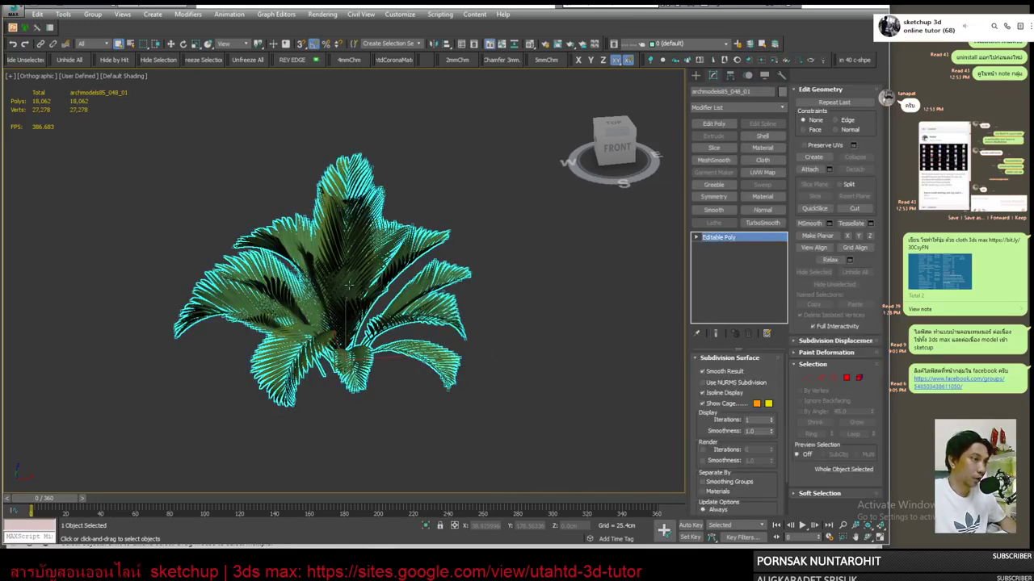
pyautogui.rightClick(349, 284)
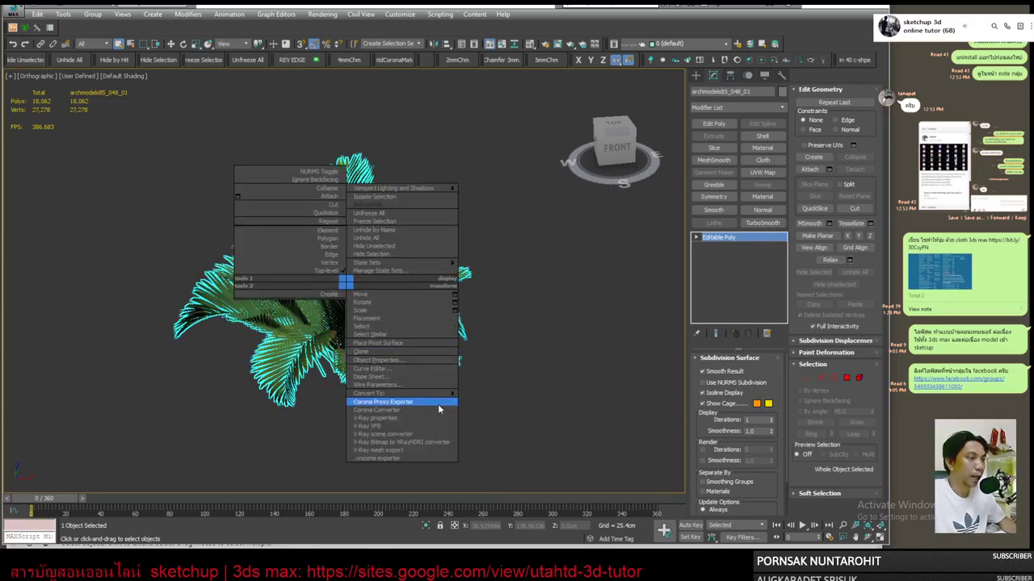
pyautogui.moveTo(372, 393)
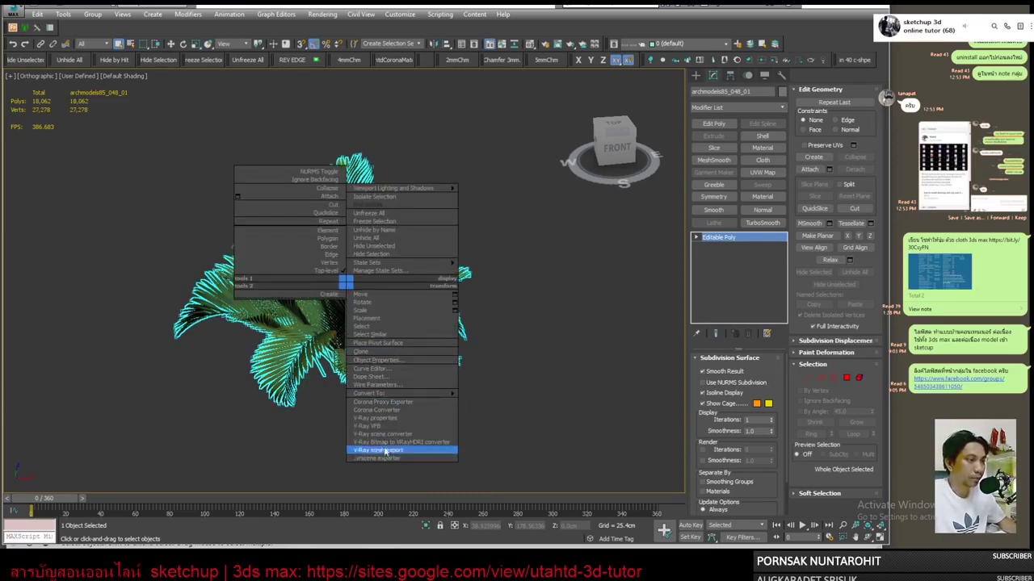
pyautogui.click(601, 373)
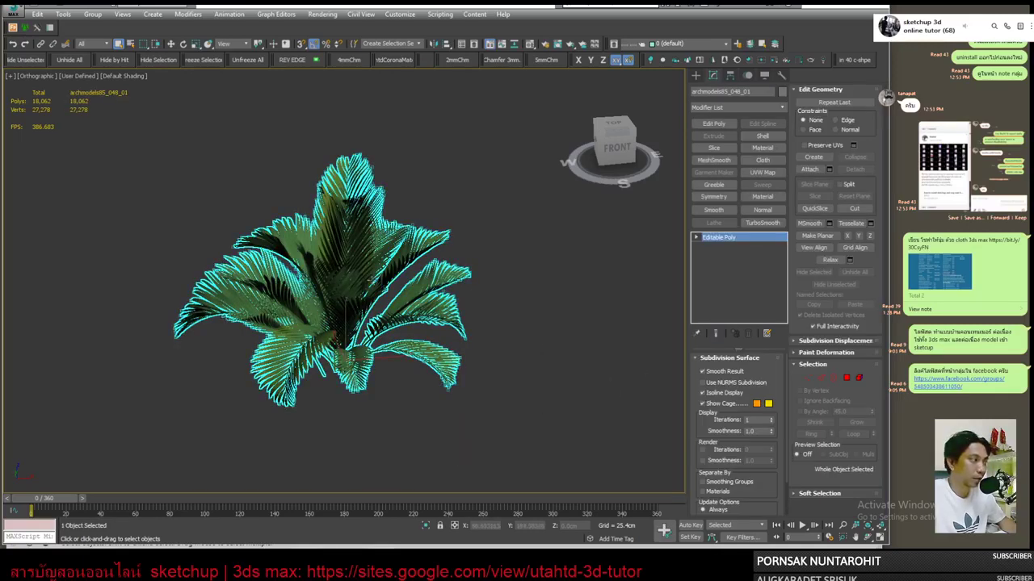
# Start a V-Ray mesh export of the palm as archmodels85_048_01.vrmesh.
pyautogui.rightClick(368, 278)
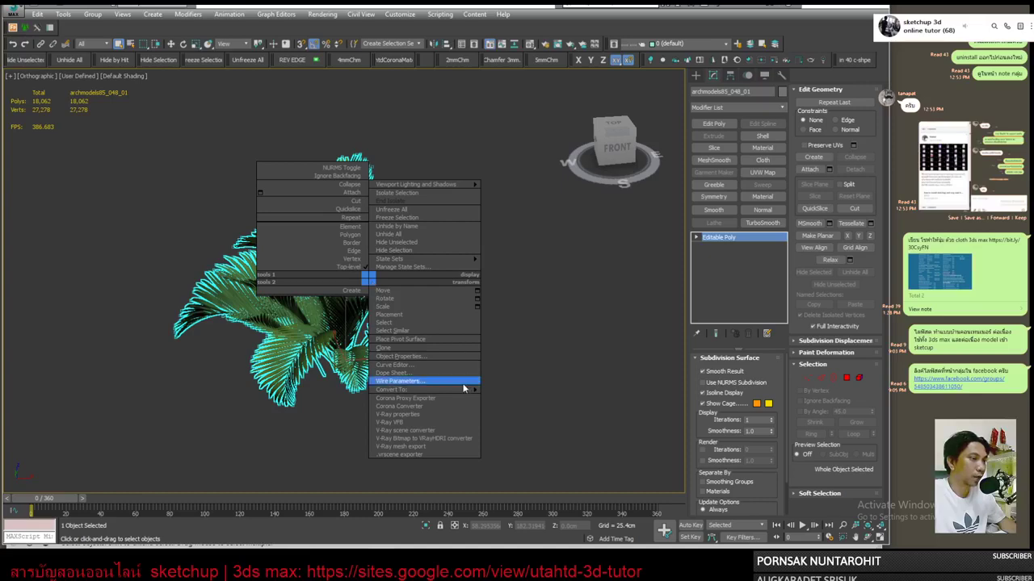
pyautogui.click(433, 447)
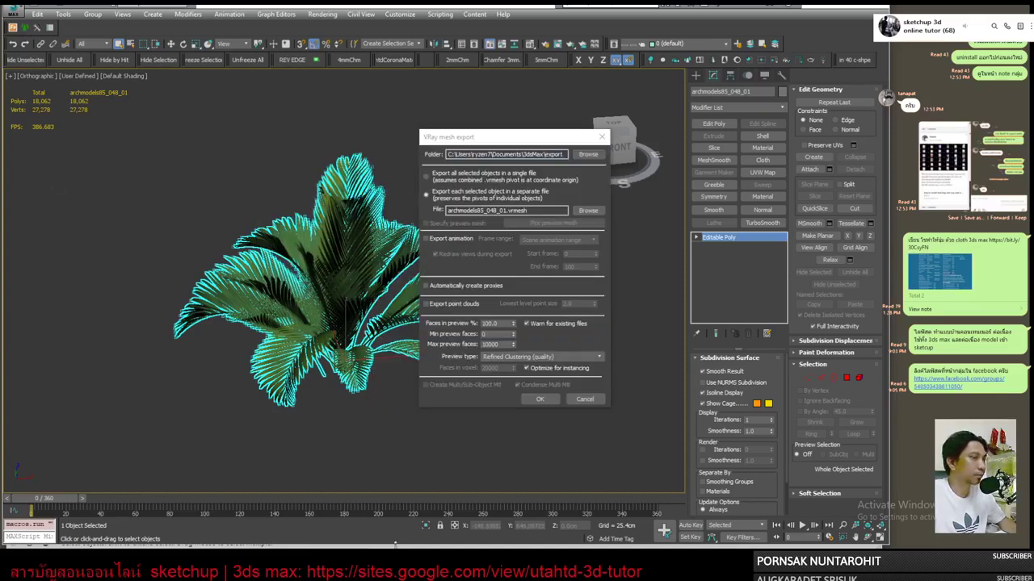
pyautogui.moveTo(566, 155); pyautogui.dragTo(530, 155)
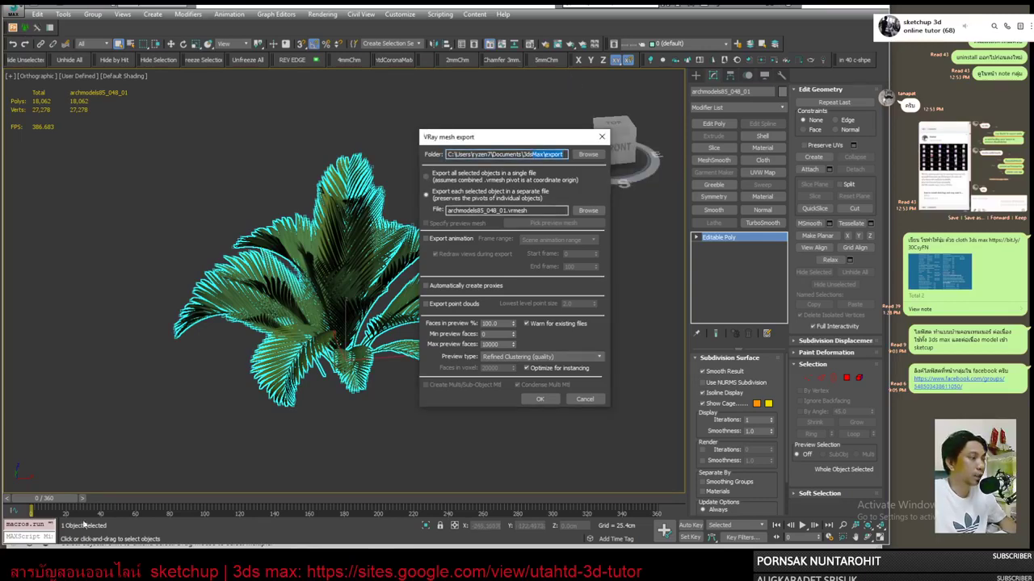
pyautogui.hotkey('alt', 'Tab')
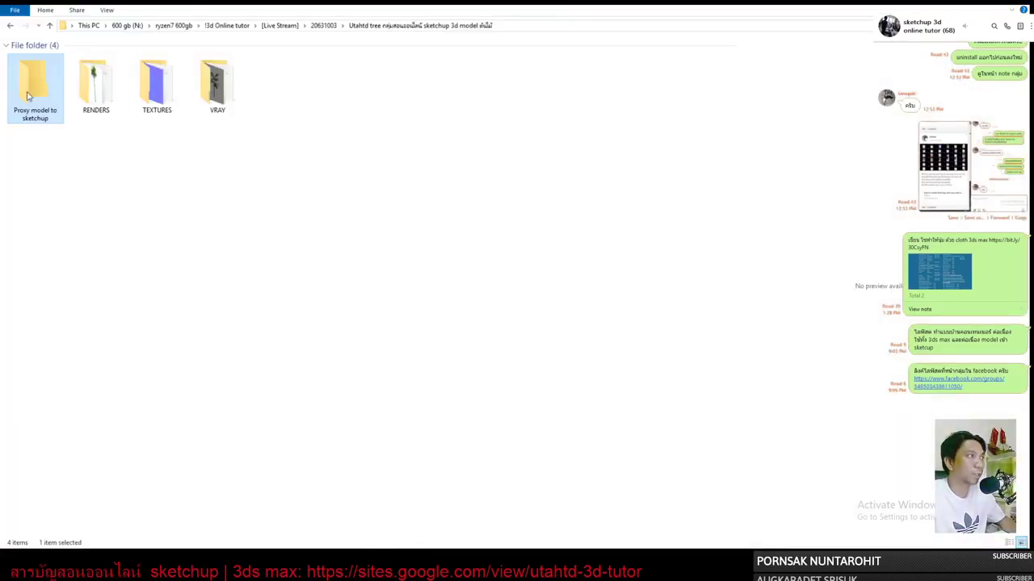
# Open the 'Proxy model to sketchup' folder and copy its full path.
pyautogui.doubleClick(27, 96)
pyautogui.click(618, 26)
pyautogui.click(546, 84)
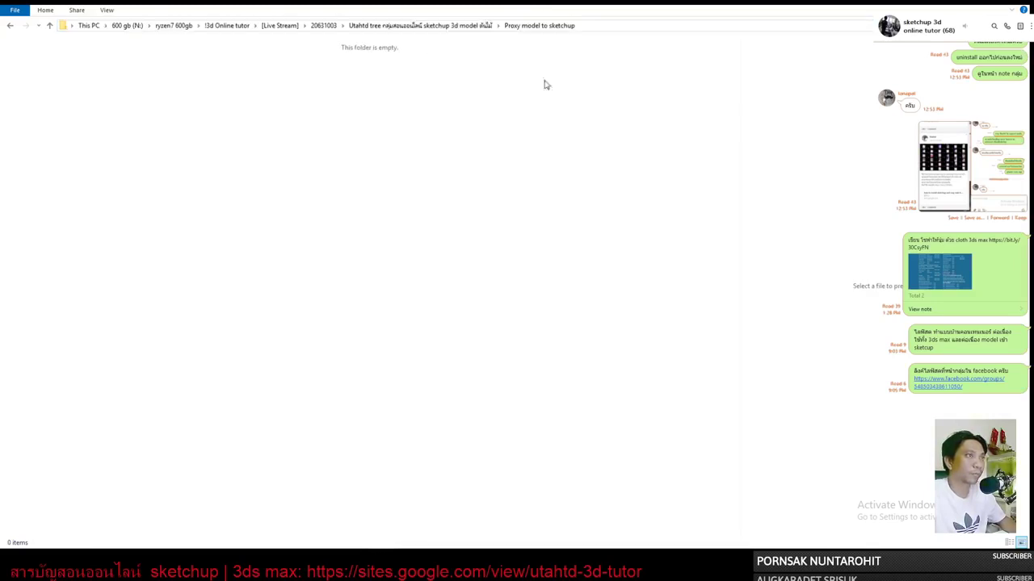
pyautogui.click(590, 26)
pyautogui.click(516, 98)
pyautogui.click(595, 27)
pyautogui.rightClick(595, 27)
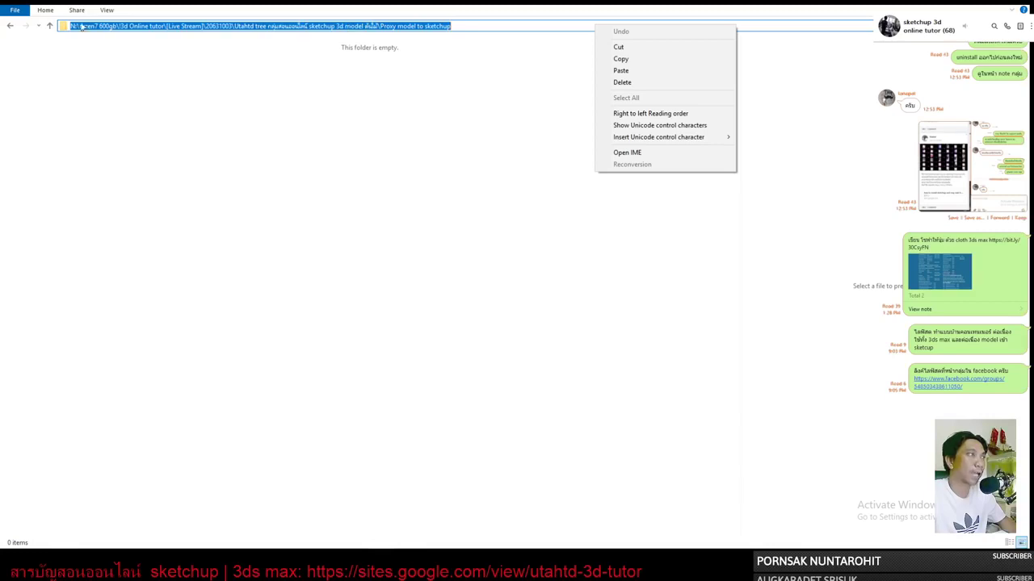
pyautogui.click(635, 65)
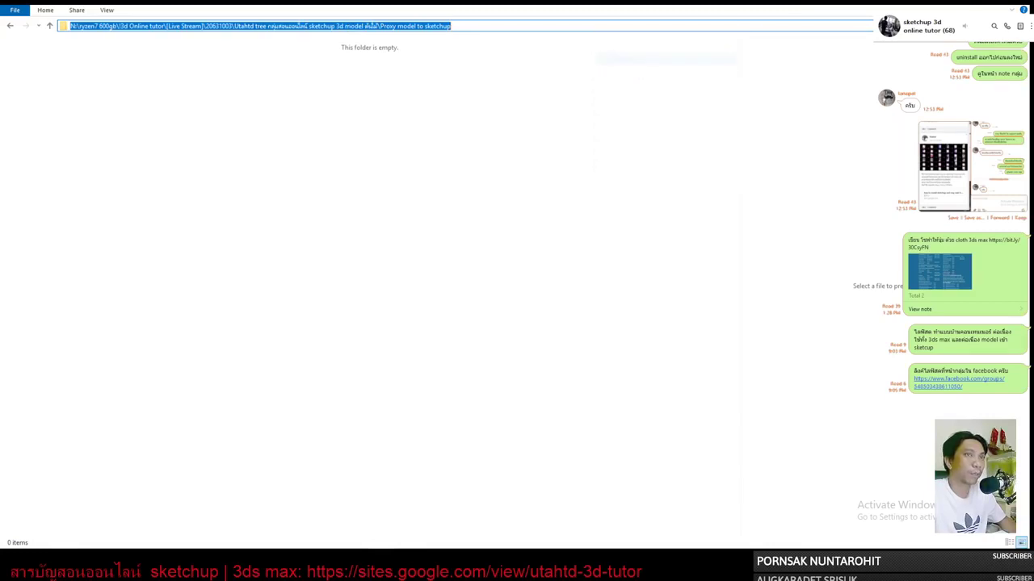
pyautogui.hotkey('alt', 'Tab')
# Paste the 'Proxy model to sketchup' path as the mesh export folder and confirm.
pyautogui.click(590, 157)
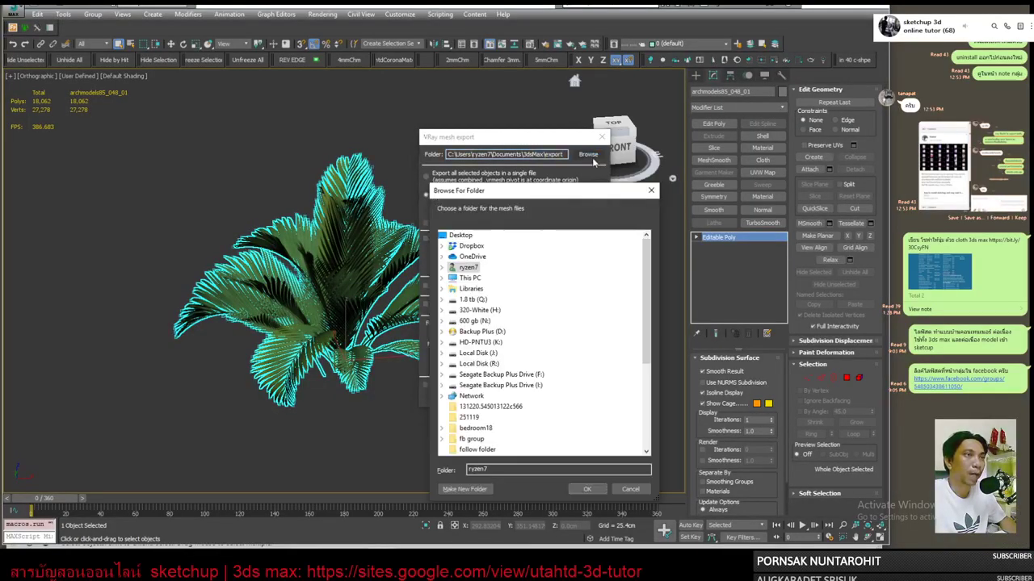
pyautogui.doubleClick(508, 472)
pyautogui.rightClick(508, 475)
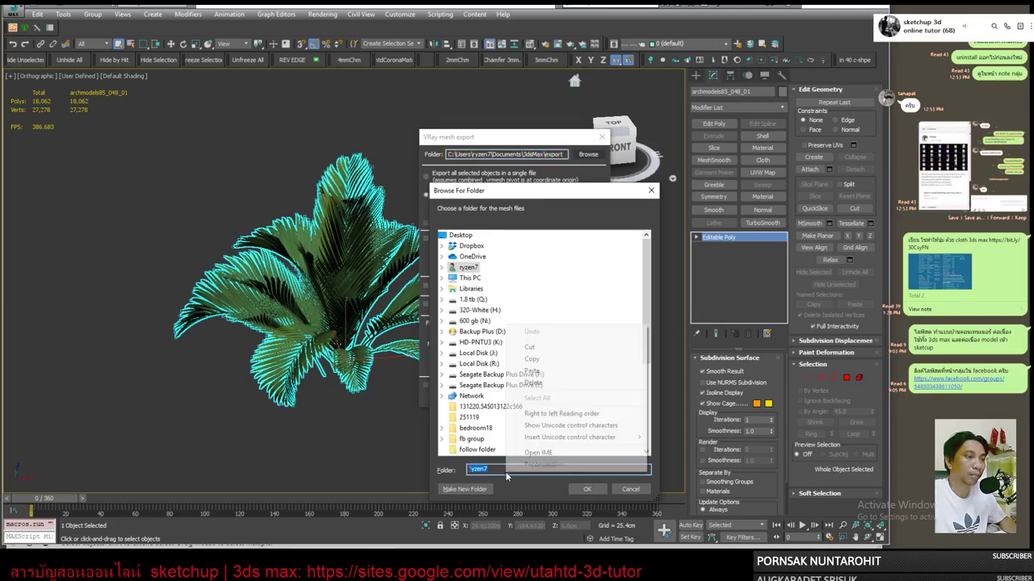
pyautogui.click(481, 472)
pyautogui.doubleClick(481, 473)
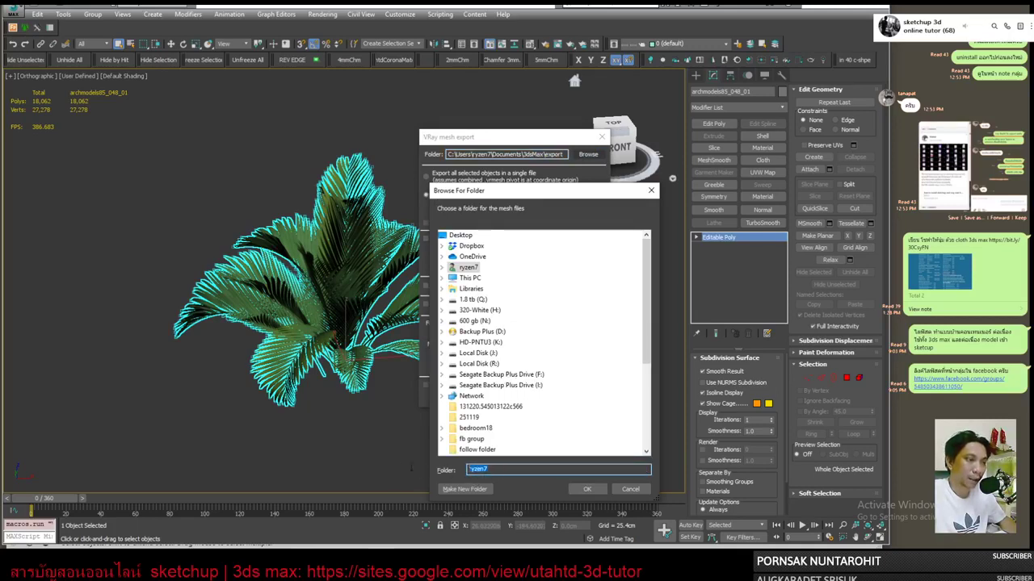
pyautogui.rightClick(485, 474)
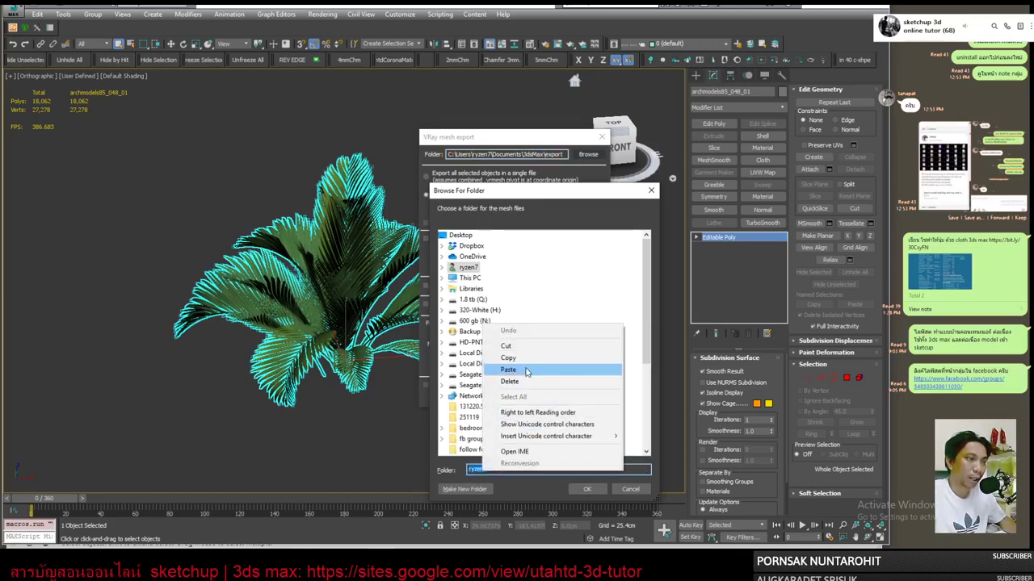
pyautogui.click(525, 369)
pyautogui.click(587, 489)
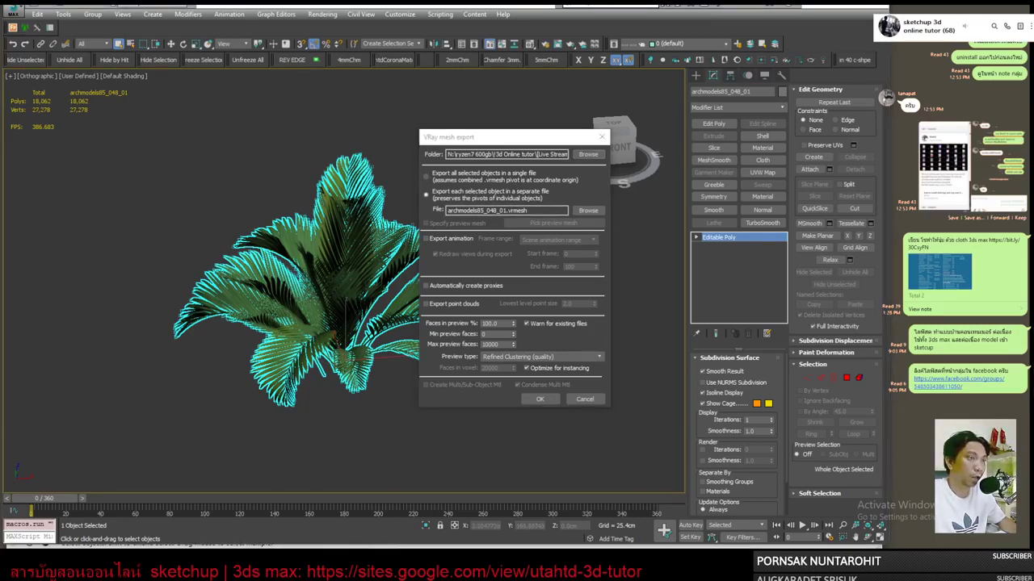
# Enable Automatically create proxies, set Max preview faces to 5000, and keep Refined Clustering preview.
pyautogui.click(470, 287)
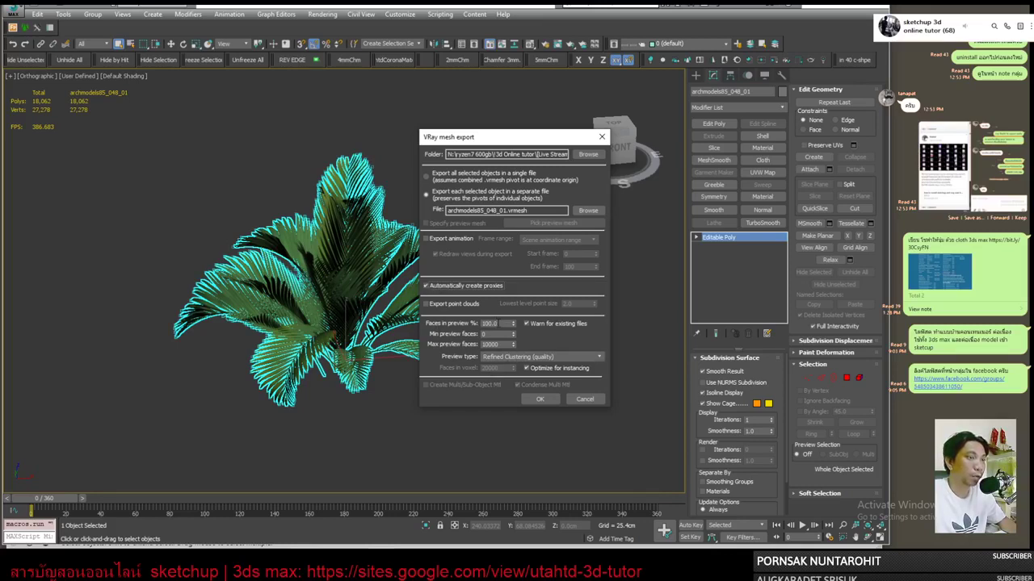
pyautogui.doubleClick(490, 323)
pyautogui.doubleClick(490, 344)
pyautogui.write('5000')
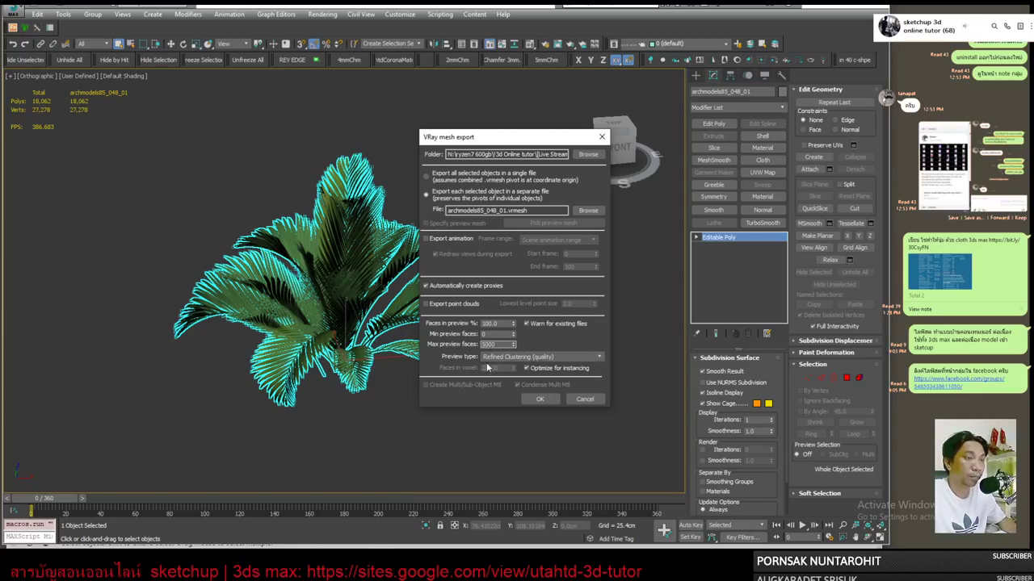
pyautogui.click(516, 358)
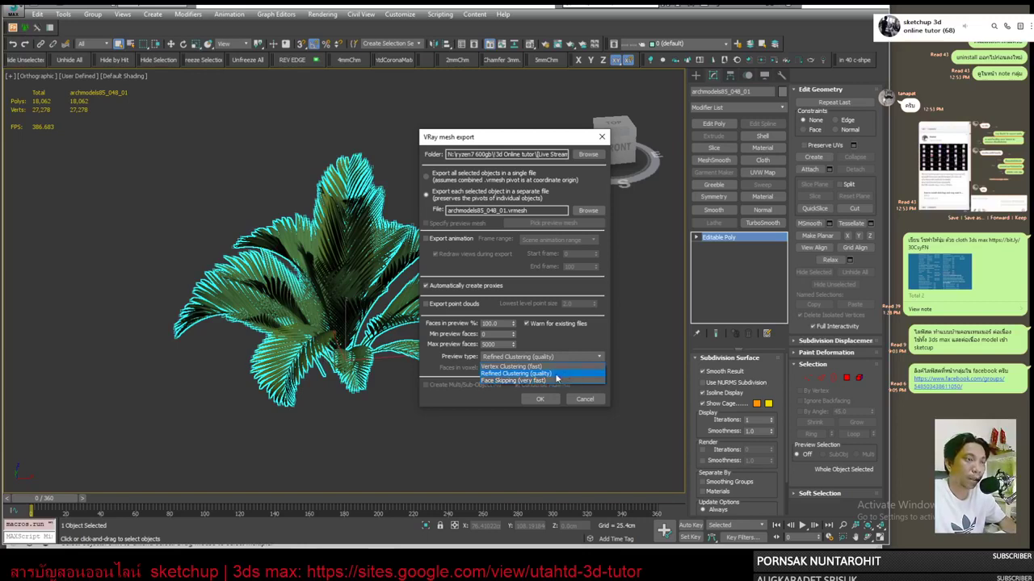
pyautogui.click(601, 344)
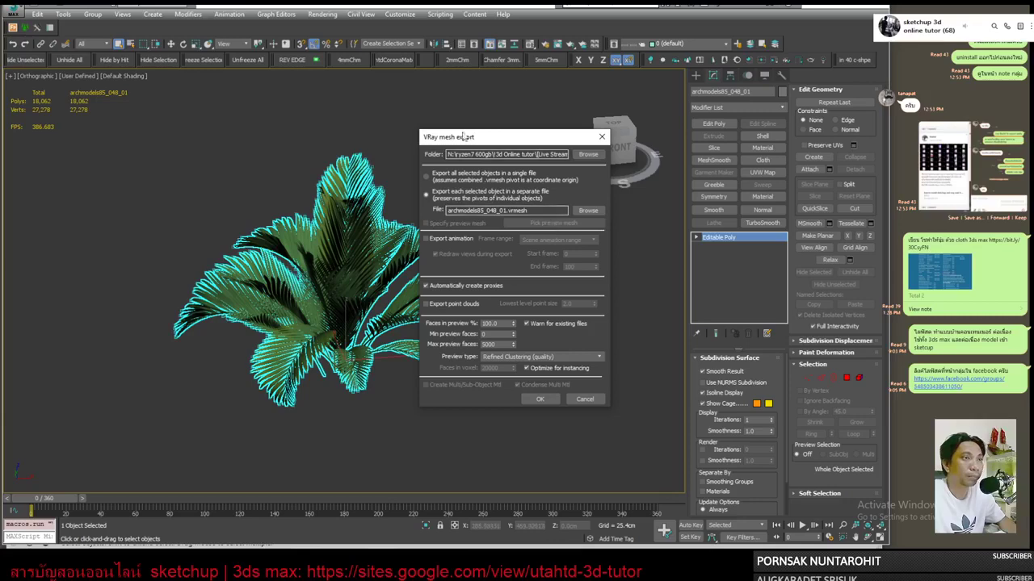
# Retry the palm V-Ray mesh export after its file error, browsing for a different export folder.
pyautogui.click(542, 401)
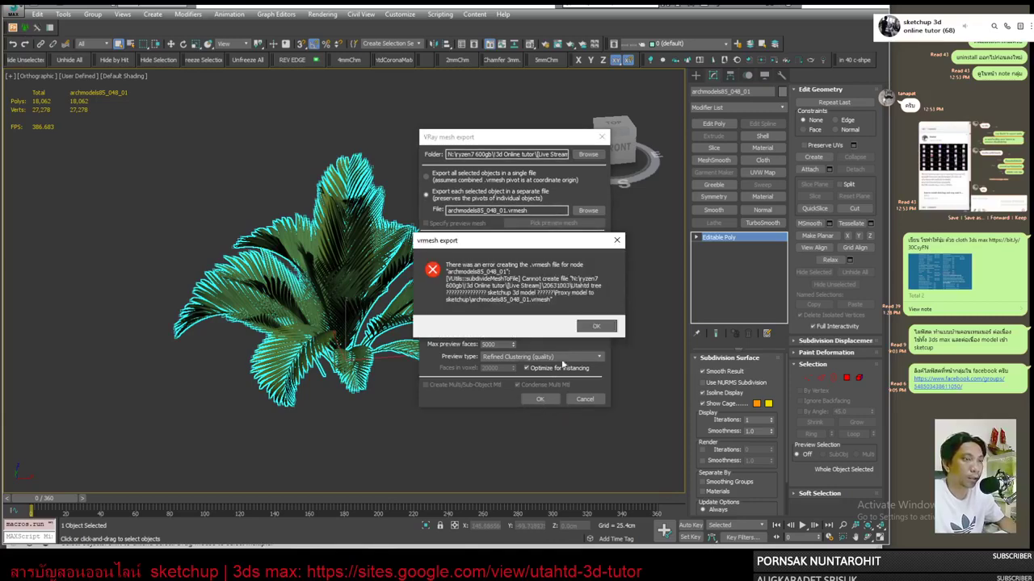
pyautogui.click(597, 328)
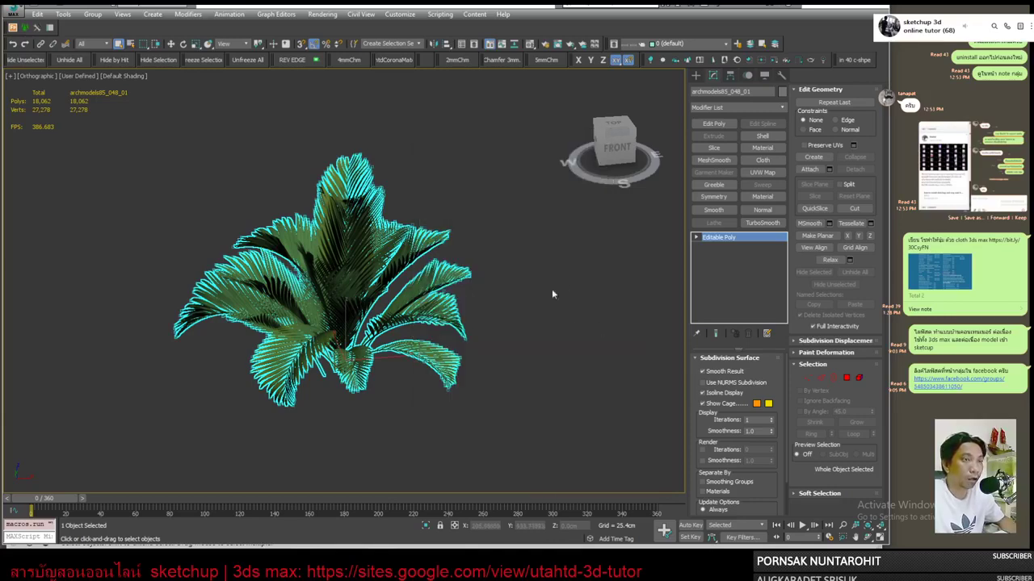
pyautogui.click(355, 271)
pyautogui.click(355, 272)
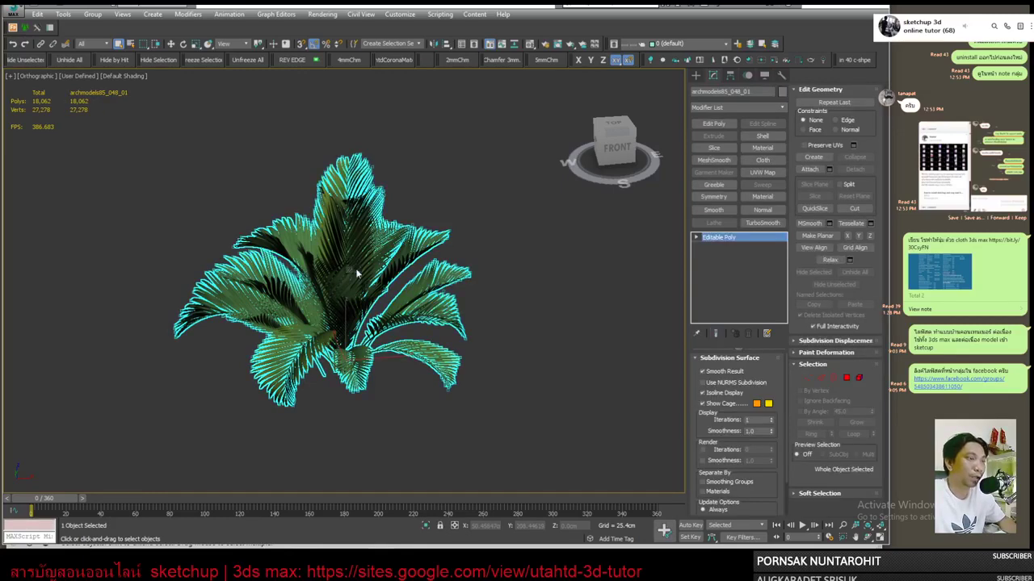
pyautogui.rightClick(356, 273)
pyautogui.click(385, 434)
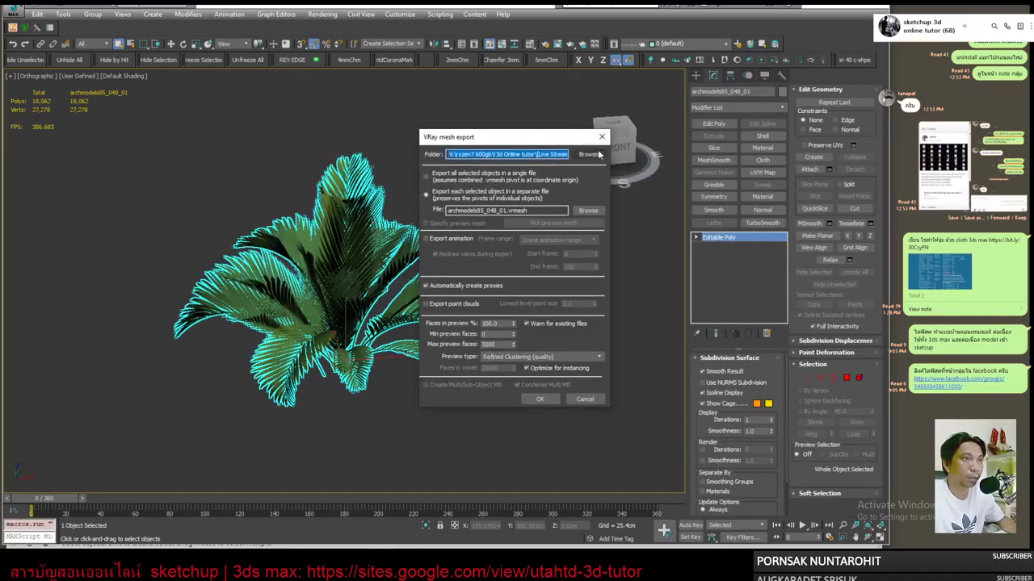
pyautogui.click(589, 154)
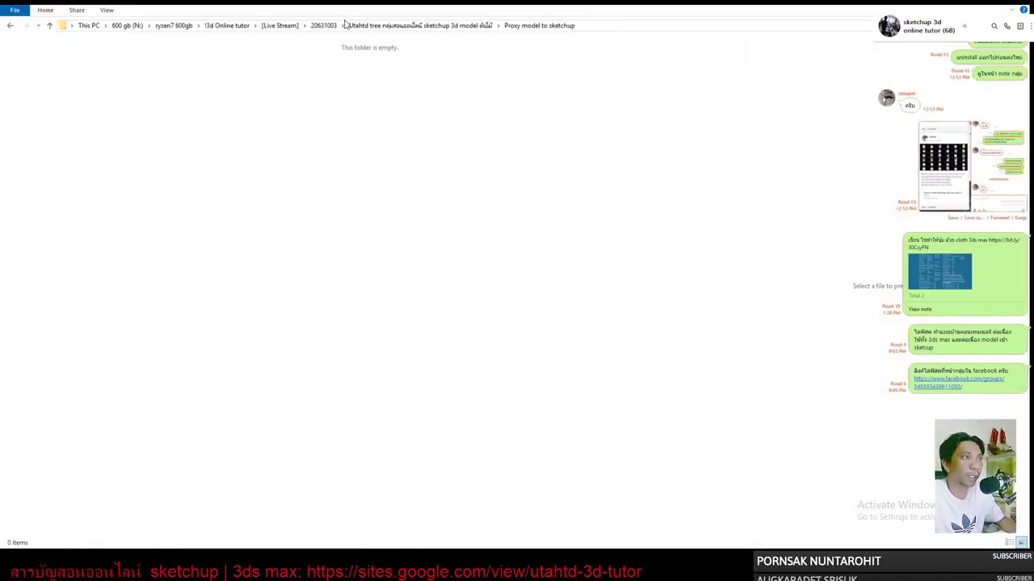
# Make a new folder named 'proxy' under 20631003, open it, and copy its address path.
pyautogui.click(323, 25)
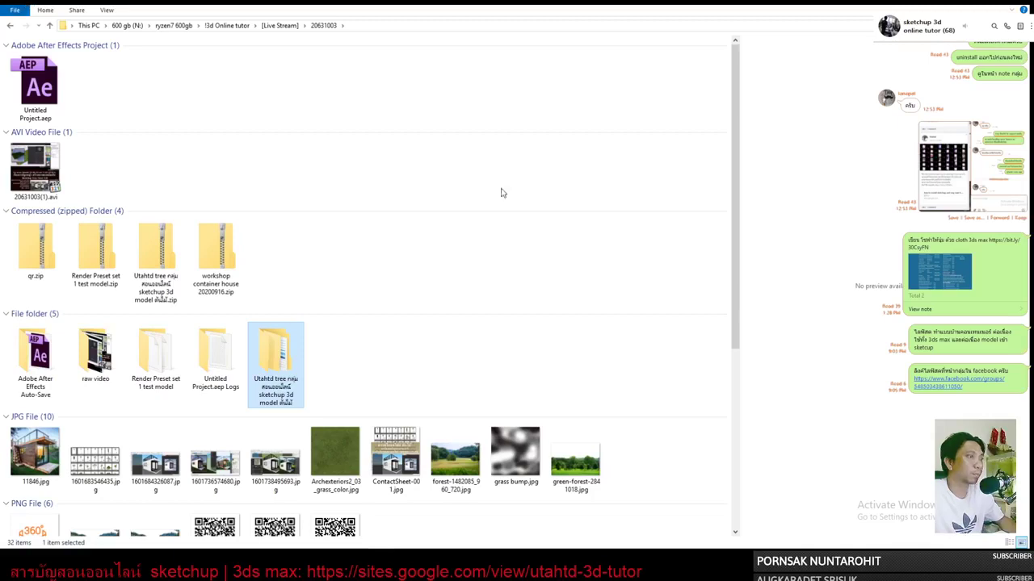
pyautogui.hotkey('ctrl', 'shift', 'n')
pyautogui.write('pr')
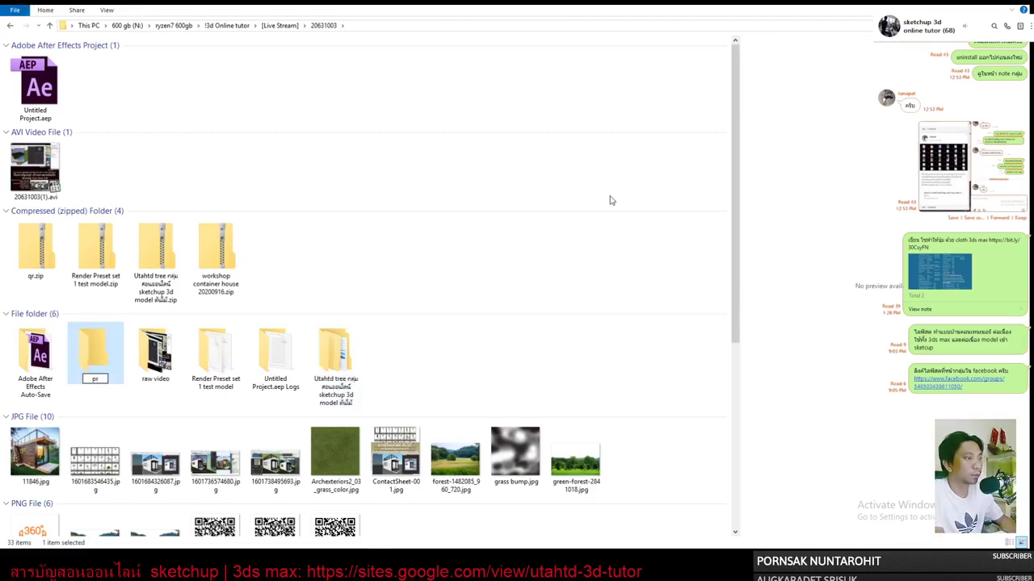
pyautogui.write('oxy')
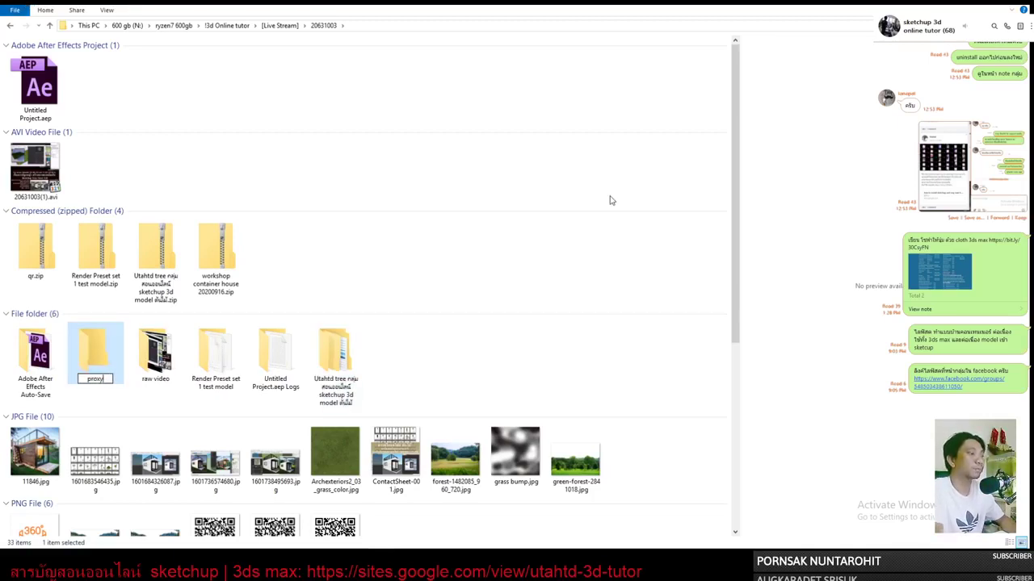
pyautogui.press('Return')
pyautogui.doubleClick(106, 357)
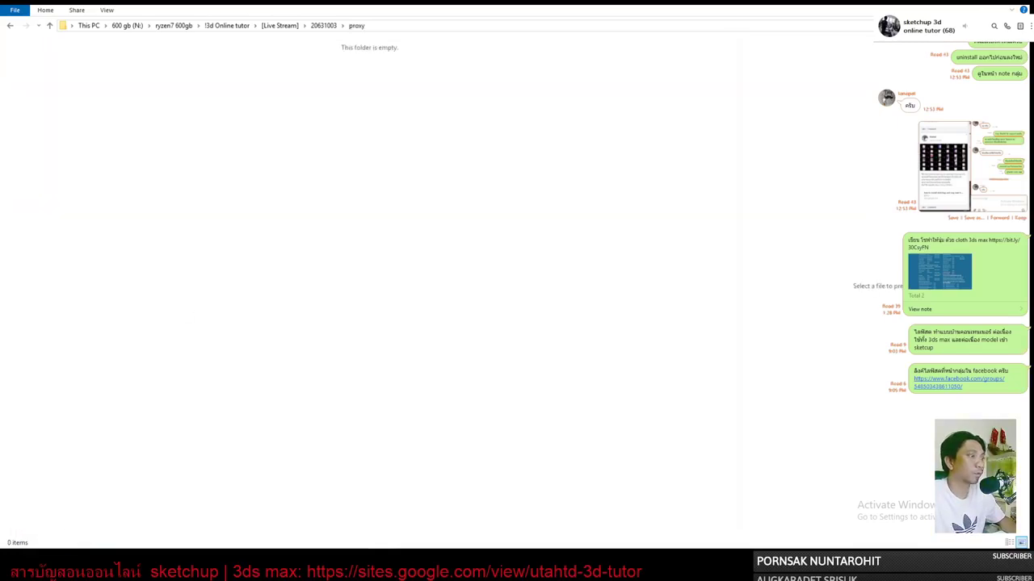
pyautogui.click(427, 28)
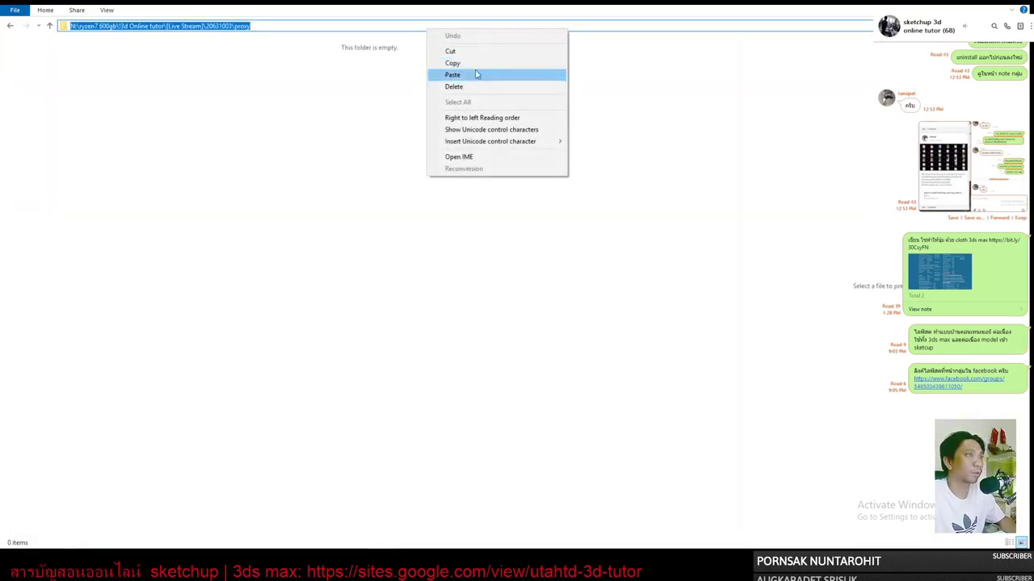
pyautogui.click(476, 63)
pyautogui.hotkey('alt', 'Tab')
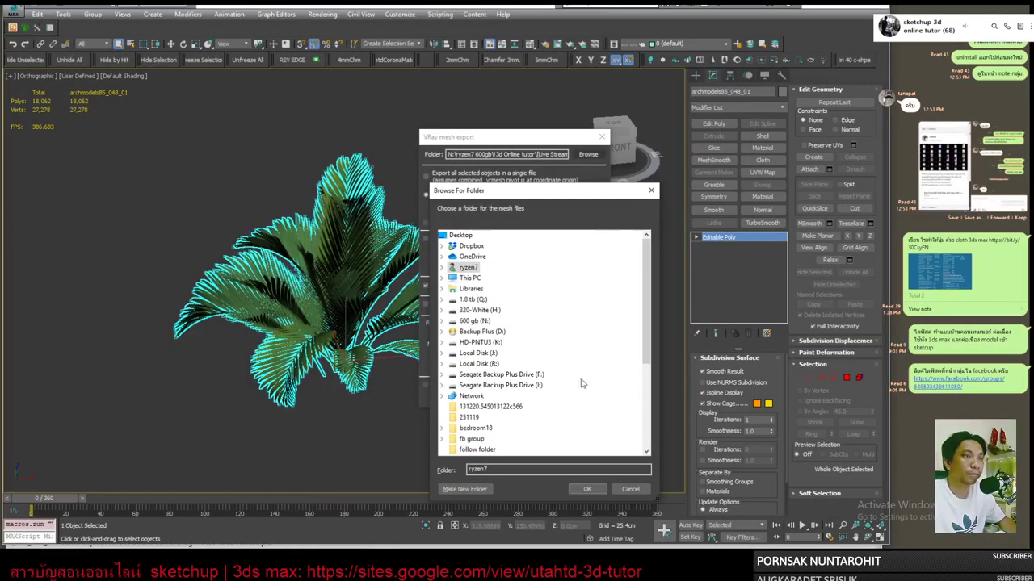
# Set the pasted proxy path as the export folder and export the palm as a 5,000-polygon VRayProxy.
pyautogui.doubleClick(476, 469)
pyautogui.hotkey('ctrl', 'v')
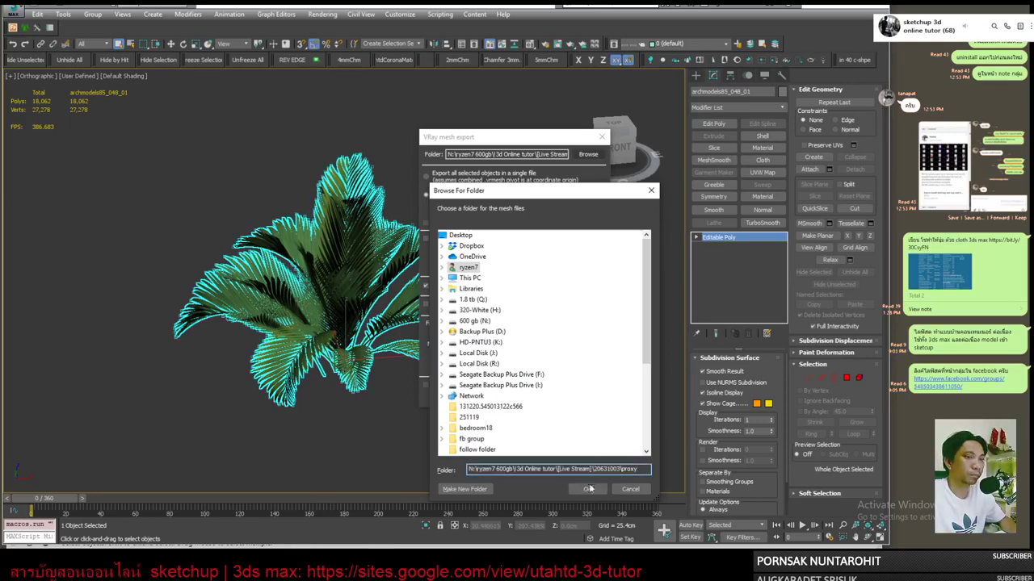
pyautogui.click(589, 489)
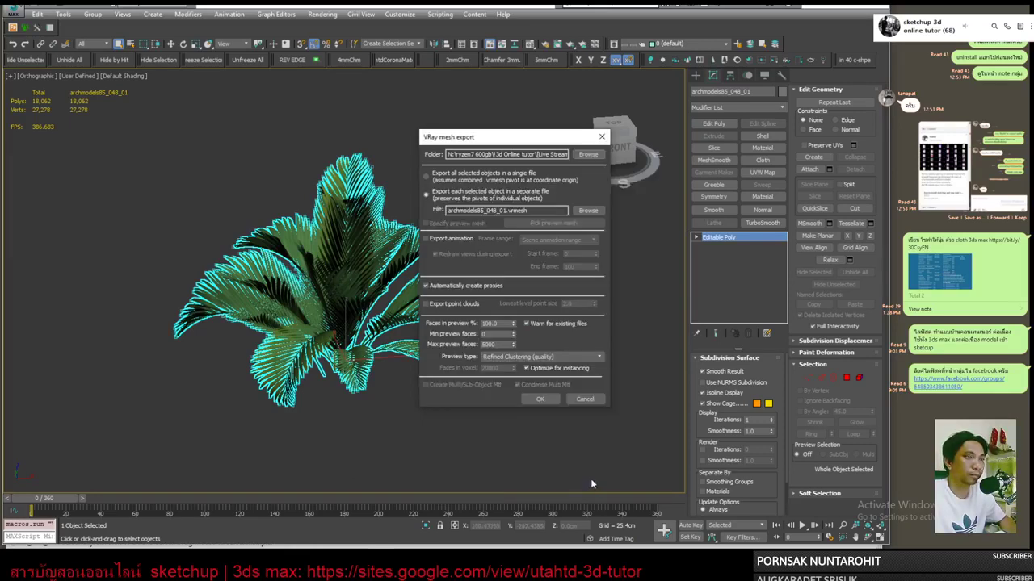
pyautogui.click(543, 400)
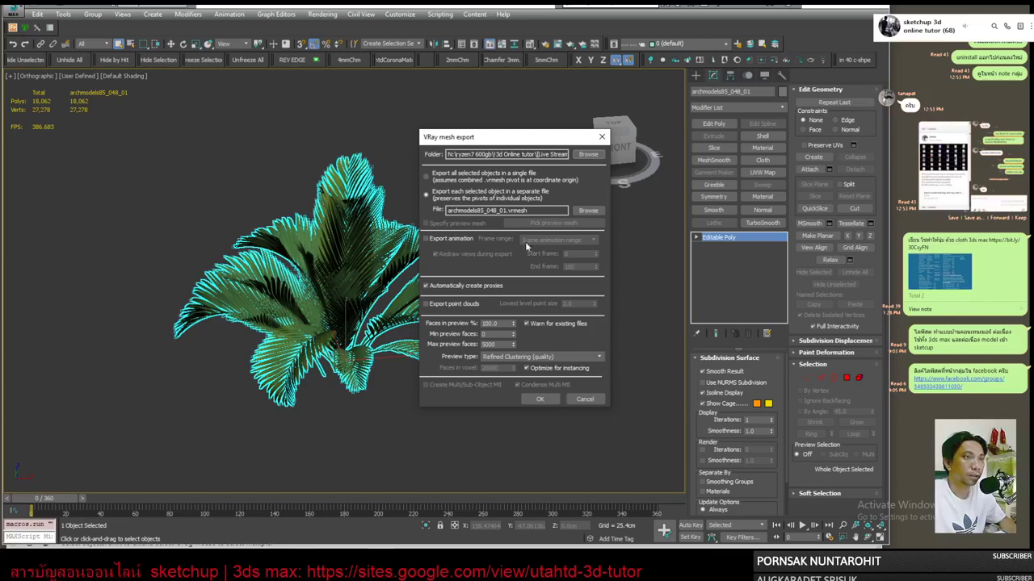
pyautogui.moveTo(485, 153); pyautogui.dragTo(568, 153)
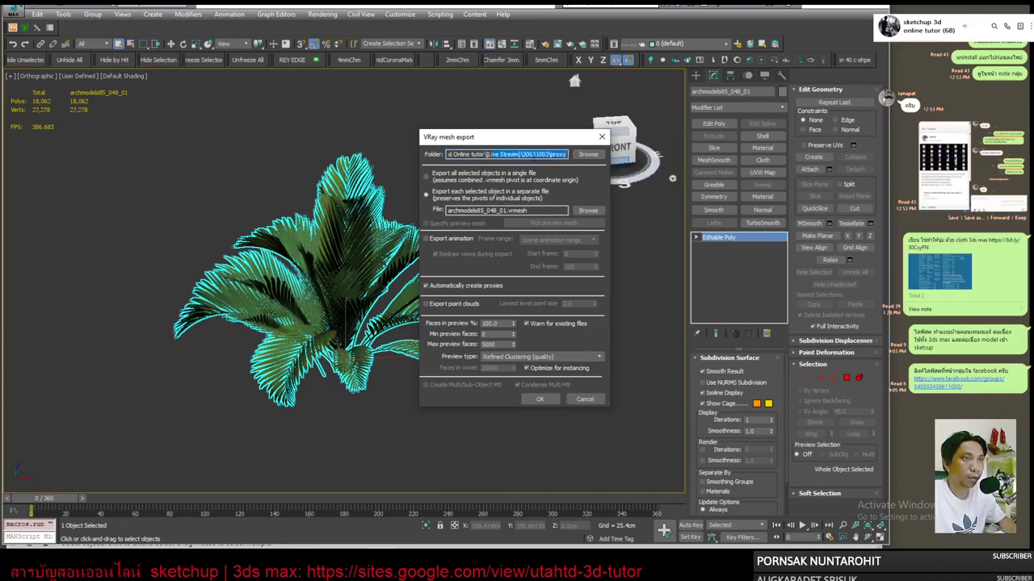
pyautogui.click(537, 399)
pyautogui.click(554, 401)
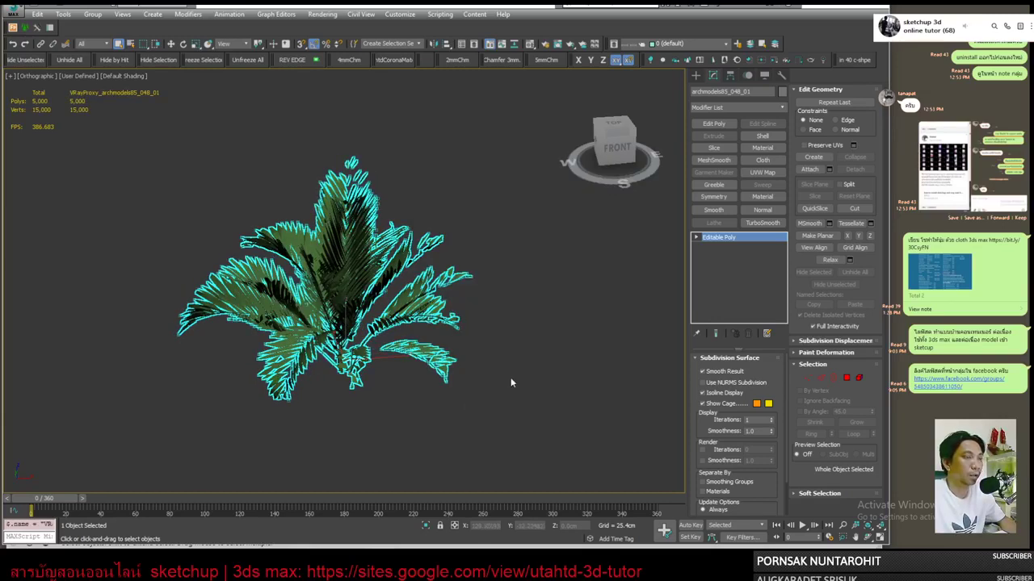
# Deselect the VRayProxy_archmodels85_048_01 palm to see its textured leaves shaded.
pyautogui.moveTo(473, 319)
pyautogui.keyDown('alt'); pyautogui.mouseDown(button='middle')
pyautogui.moveTo(463, 362)
pyautogui.moveTo(474, 348)
pyautogui.mouseUp(button='middle'); pyautogui.keyUp('alt')
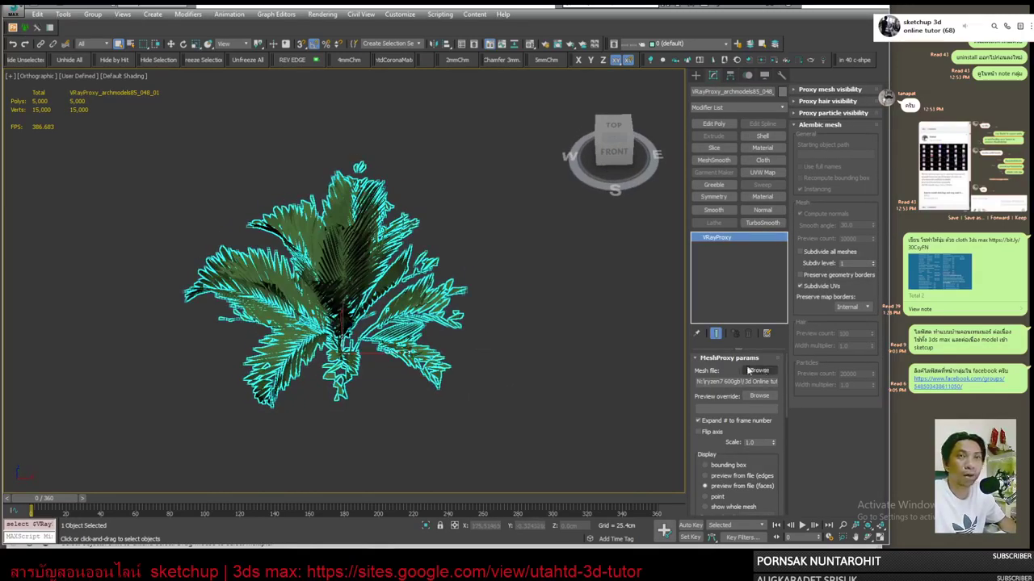
pyautogui.click(244, 141)
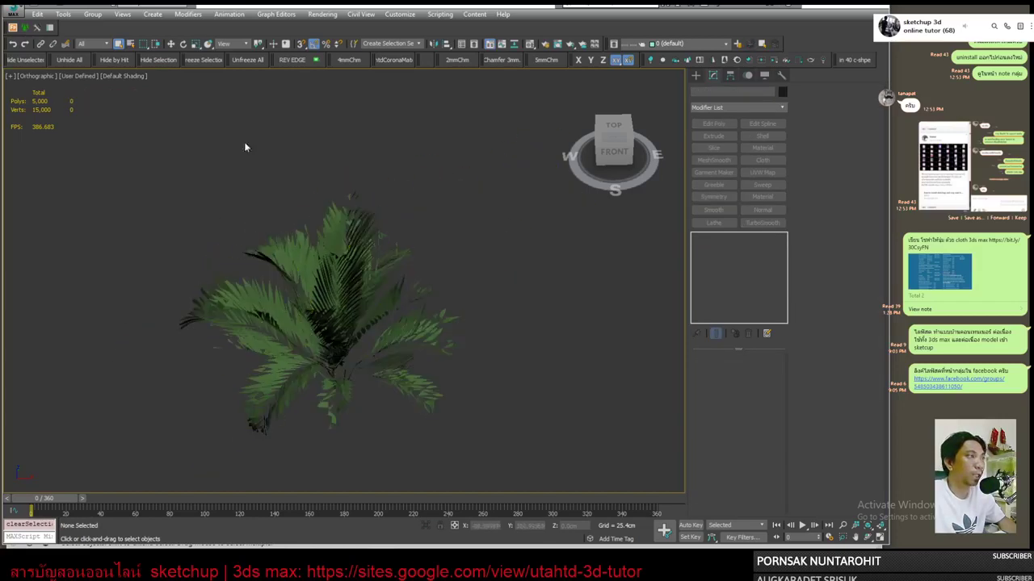
pyautogui.moveTo(245, 147); pyautogui.dragTo(339, 161, button='middle')
pyautogui.click(404, 243)
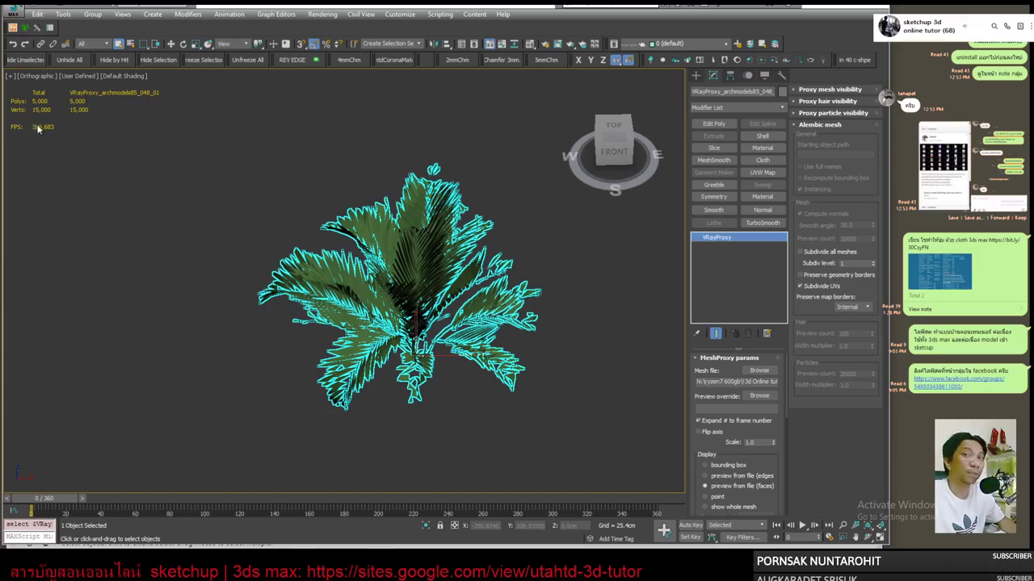
pyautogui.click(209, 198)
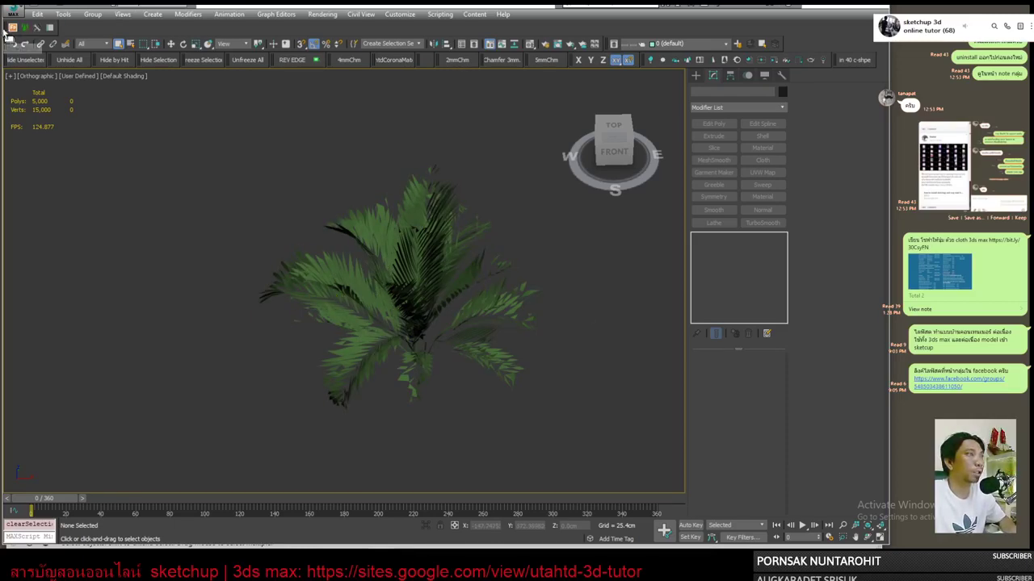
# Launch the V-Ray .vrmat converter, start Convert Scene Materials to .vrmat, and open the Material Editor.
pyautogui.moveTo(7, 33); pyautogui.dragTo(795, 48)
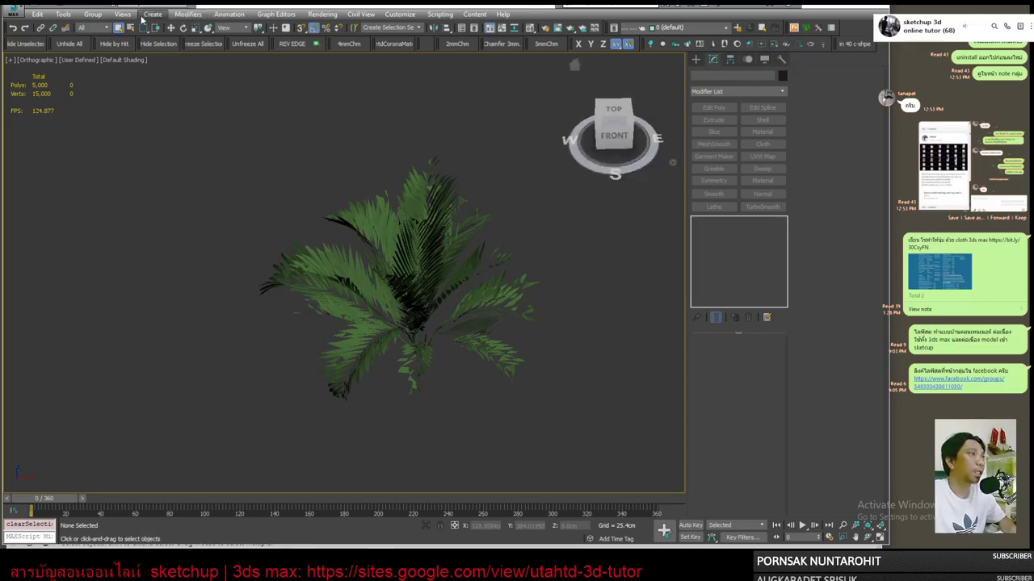
pyautogui.click(187, 14)
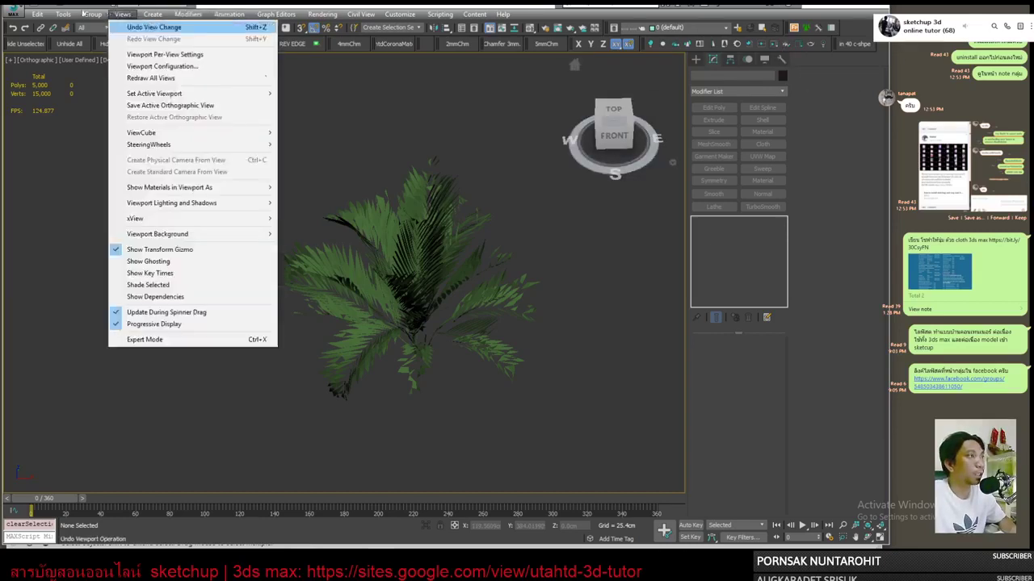
pyautogui.moveTo(63, 14)
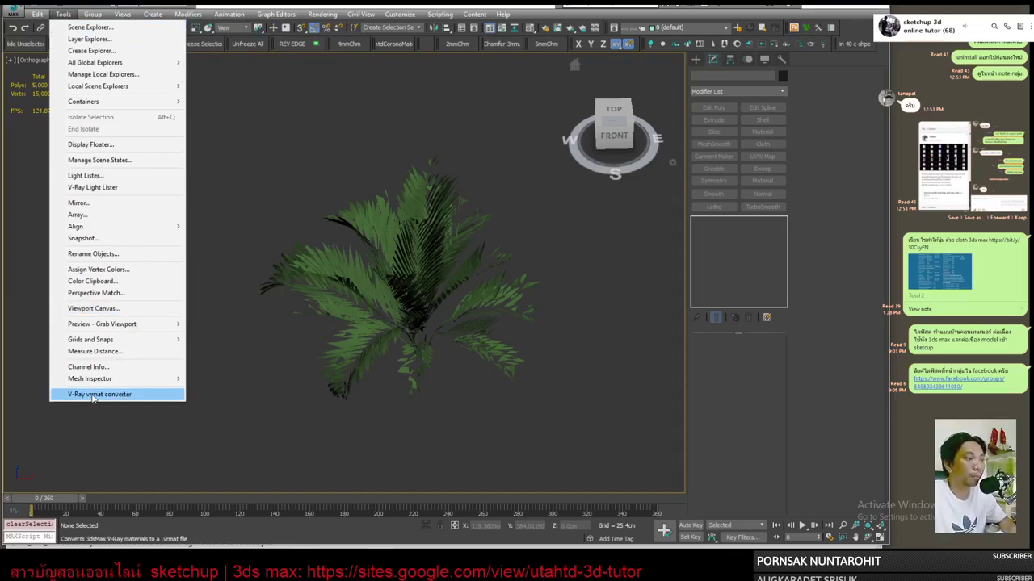
pyautogui.click(94, 395)
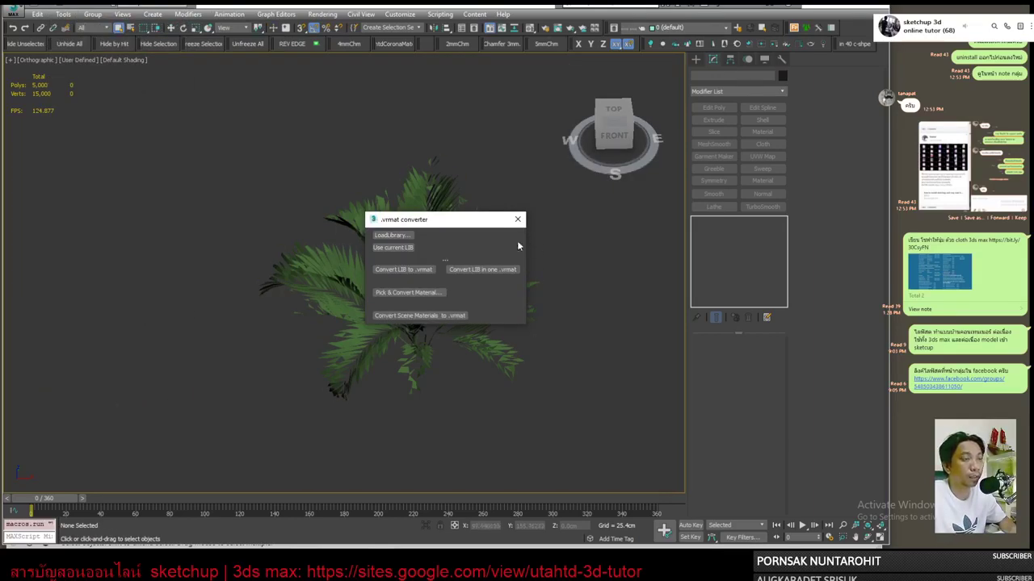
pyautogui.moveTo(452, 219); pyautogui.dragTo(703, 242)
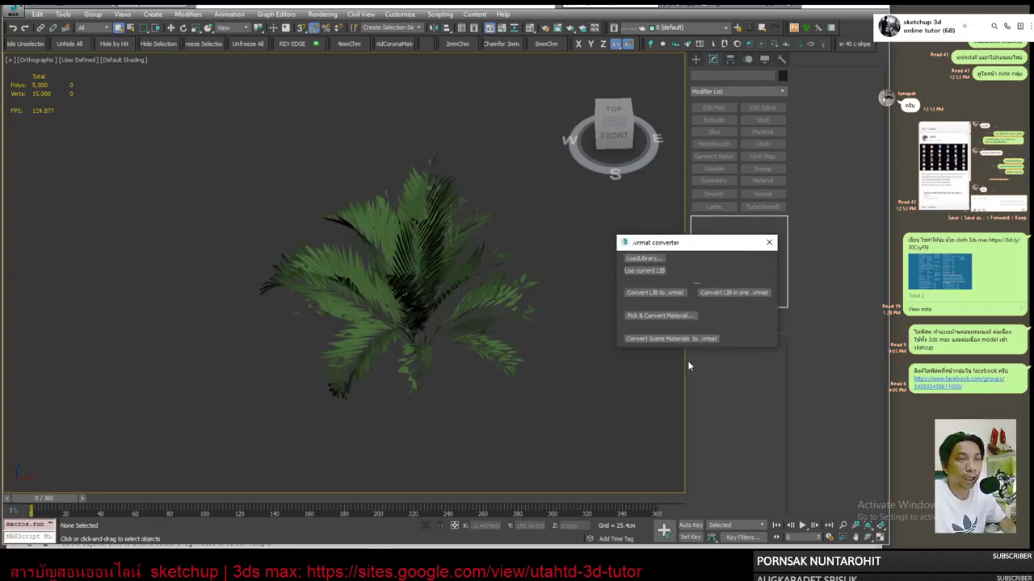
pyautogui.click(676, 341)
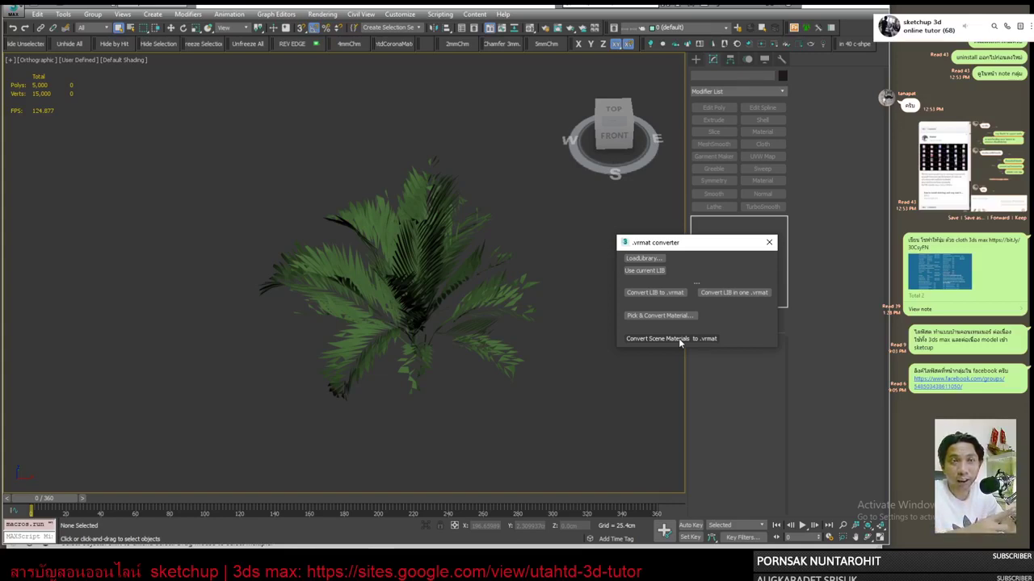
pyautogui.click(531, 29)
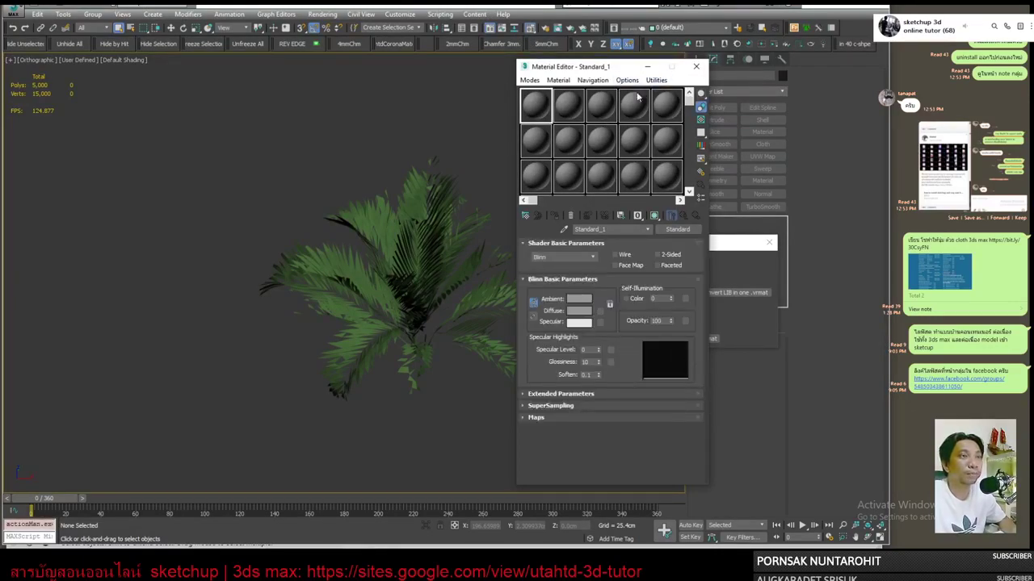
# In the material browser's Scene Materials, rename the palm's material to 'tree'.
pyautogui.click(526, 218)
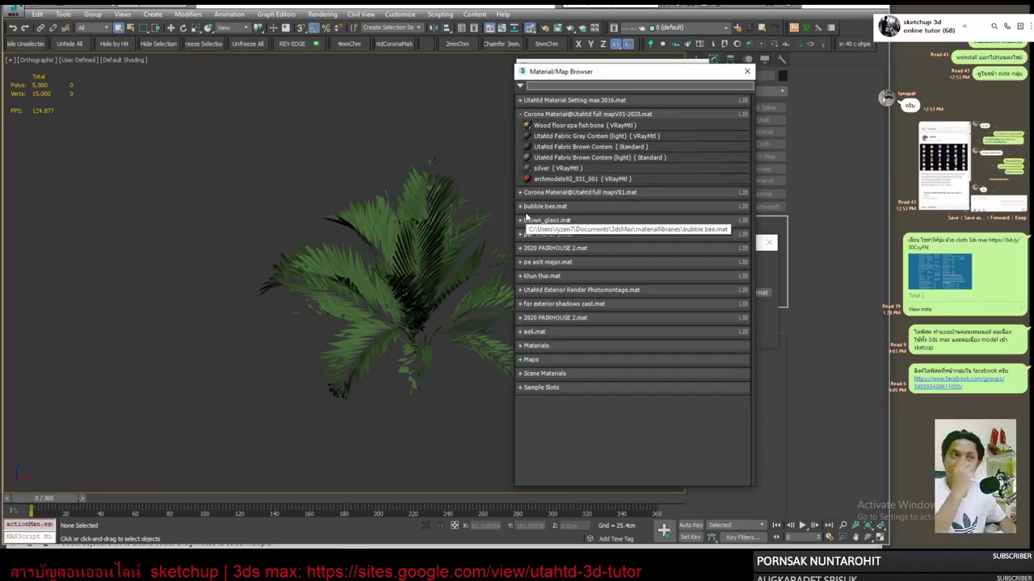
pyautogui.click(565, 114)
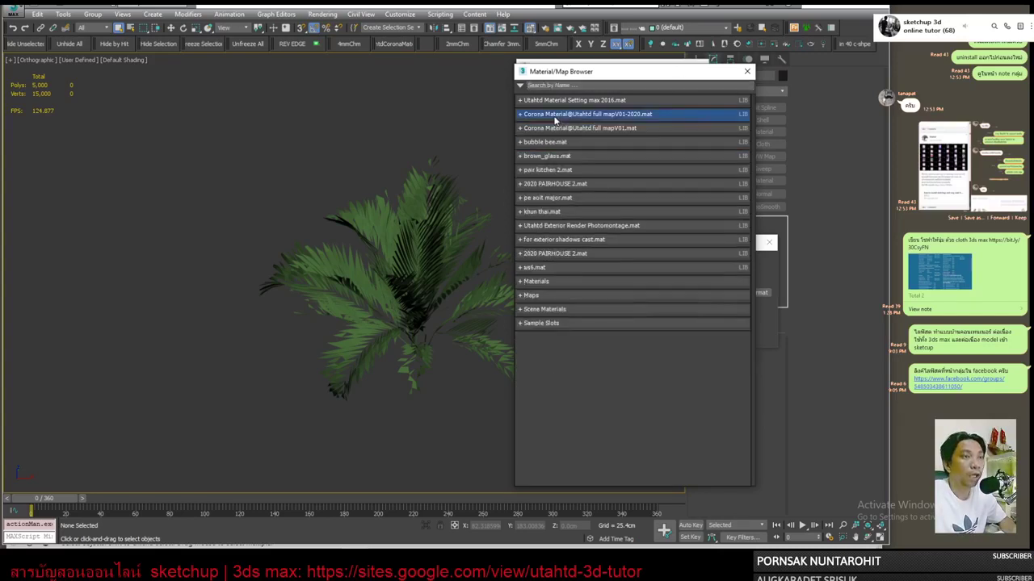
pyautogui.click(581, 309)
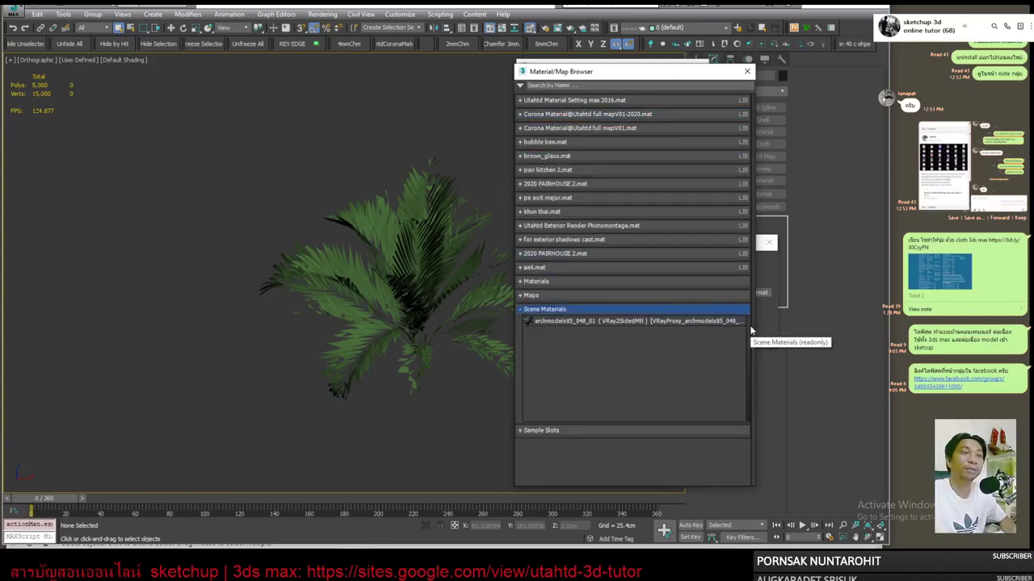
pyautogui.moveTo(570, 321); pyautogui.dragTo(423, 269)
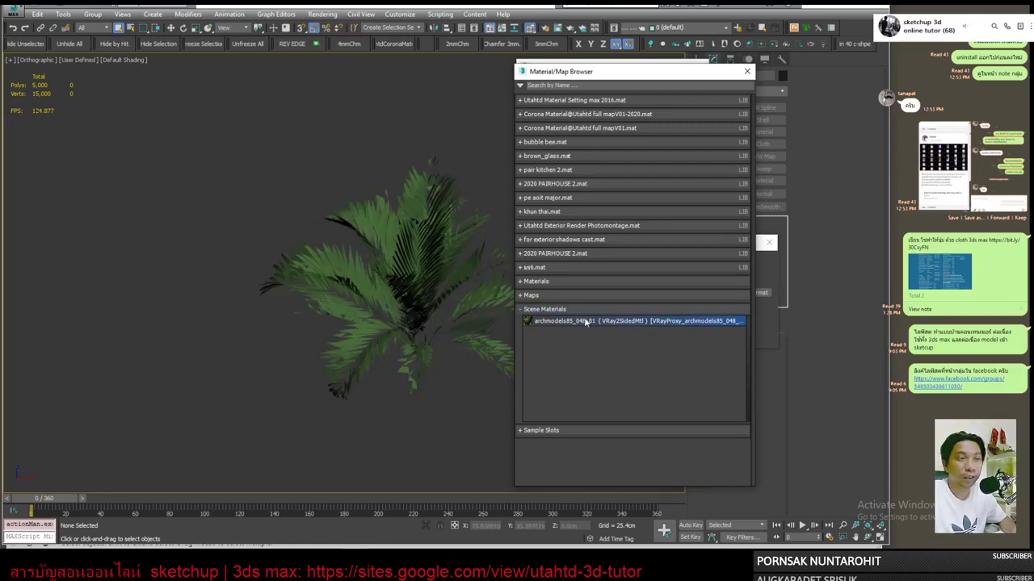
pyautogui.rightClick(586, 321)
pyautogui.click(604, 335)
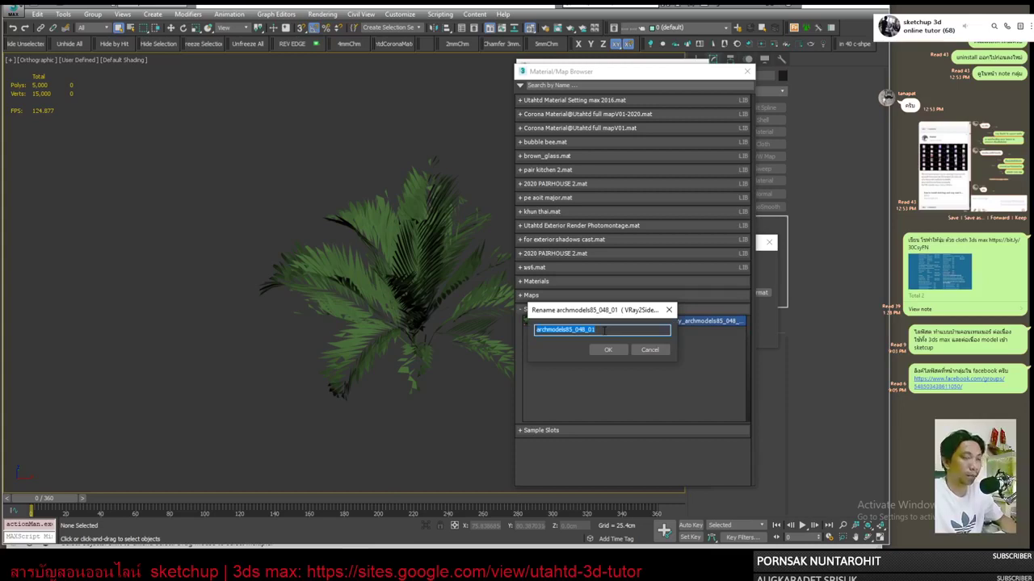
pyautogui.write('f')
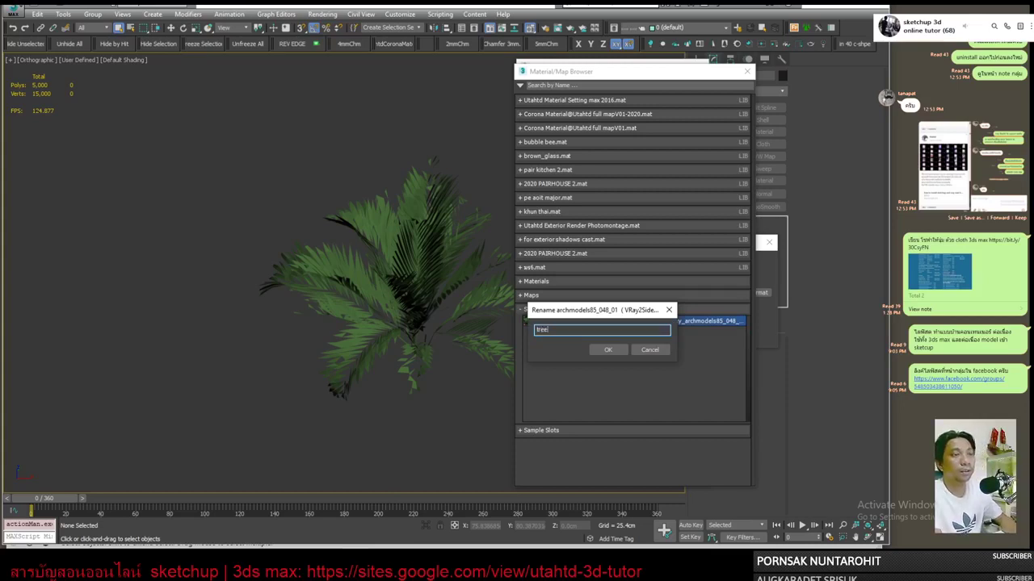
pyautogui.press('Return')
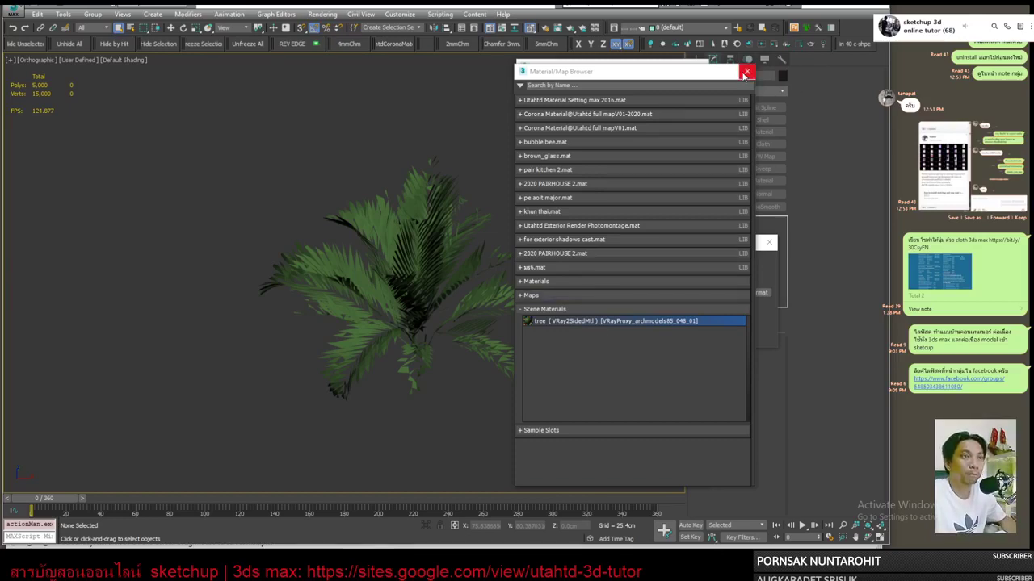
# Eyedrop the palm to load its 'tree' VRay2SidedMtl into the first editor slot.
pyautogui.click(746, 71)
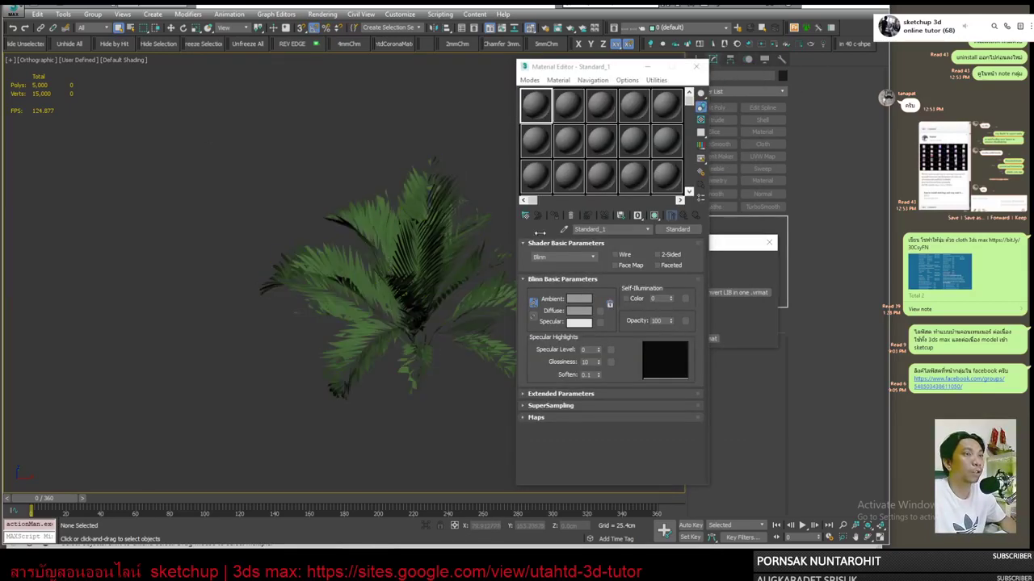
pyautogui.click(565, 230)
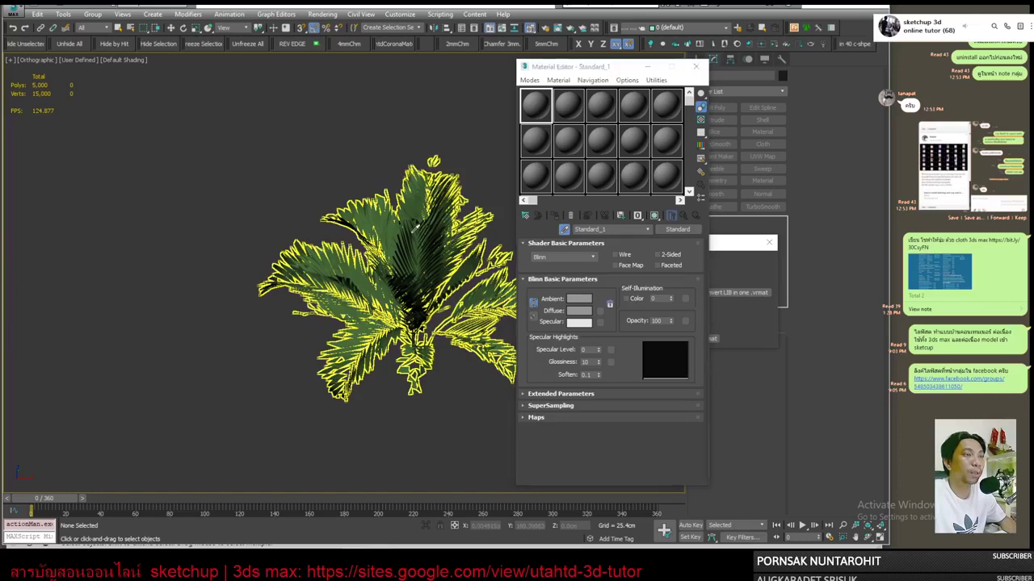
pyautogui.click(457, 236)
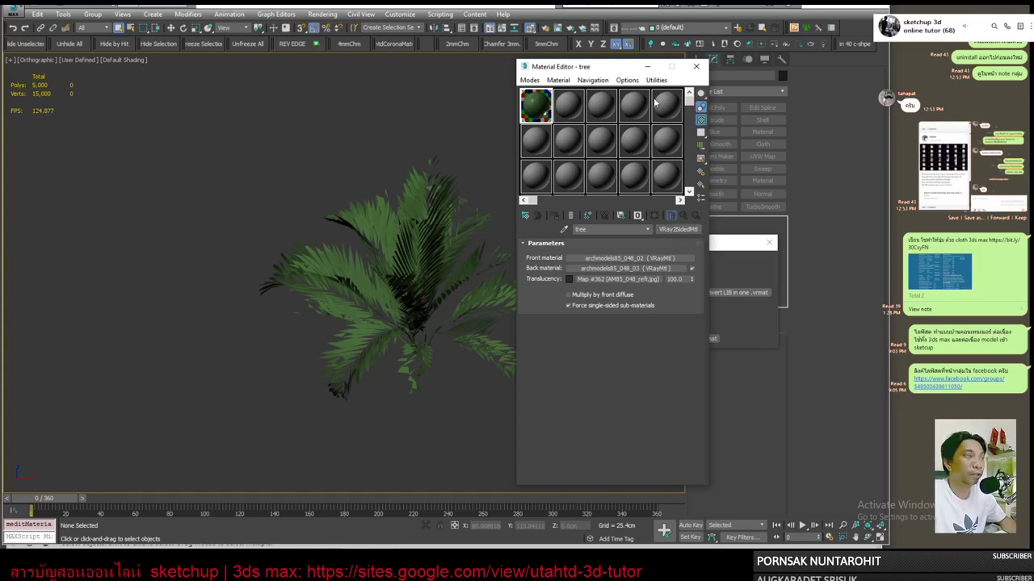
# Check in Explorer that archmodels85_048_01.vrmesh is in the proxy folder.
pyautogui.click(65, 14)
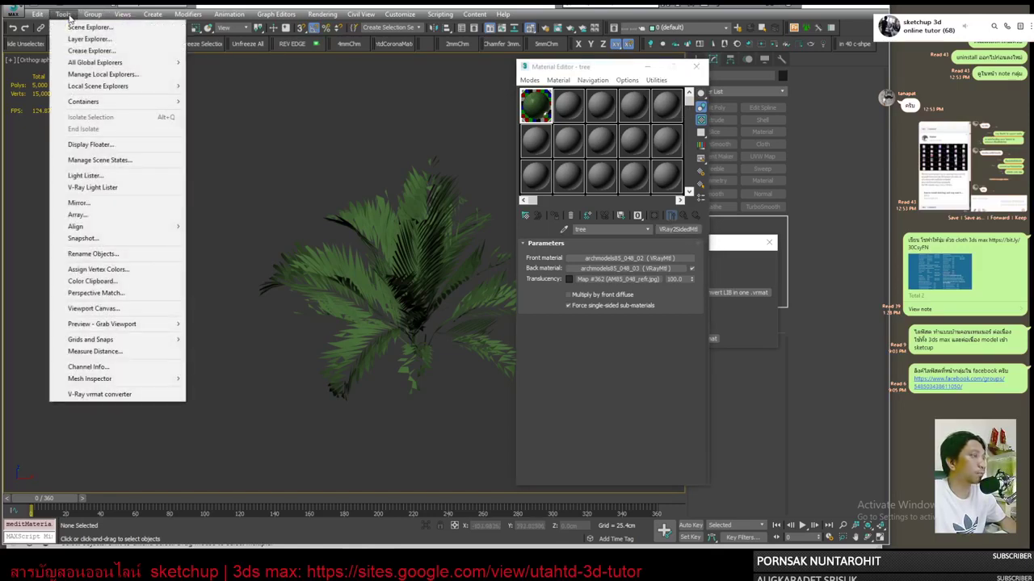
pyautogui.click(121, 394)
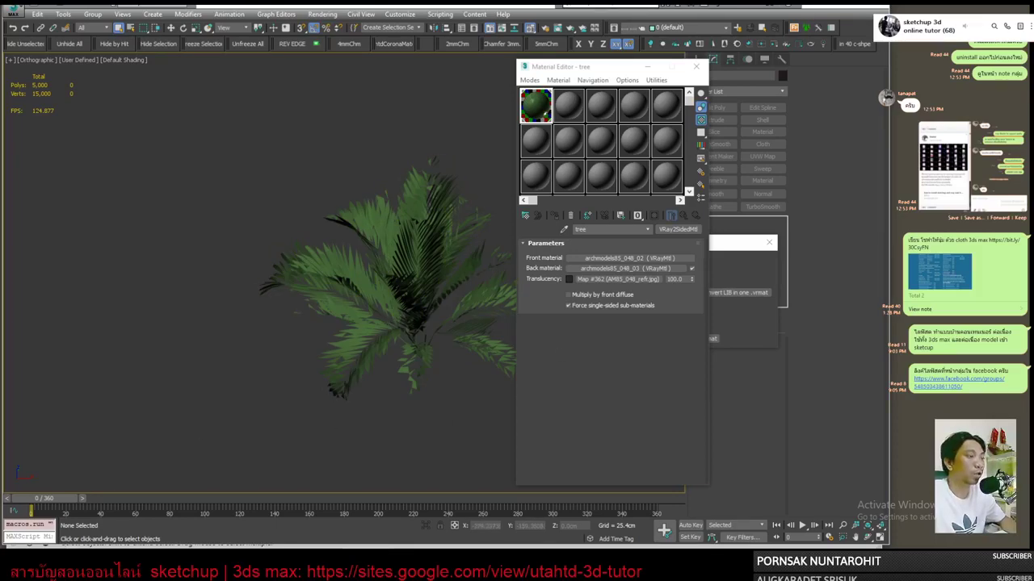
pyautogui.hotkey('alt', 'Tab')
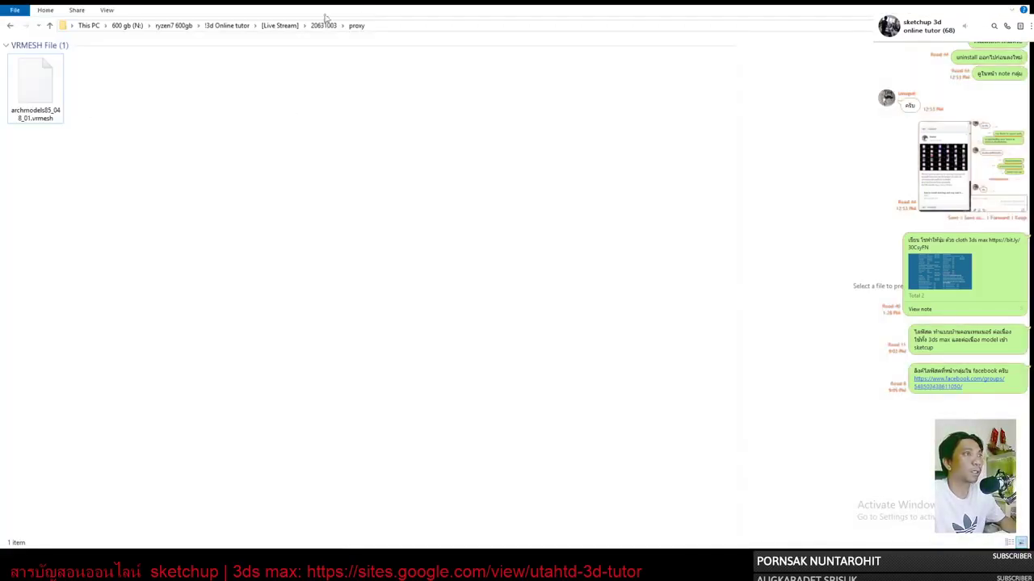
pyautogui.click(321, 26)
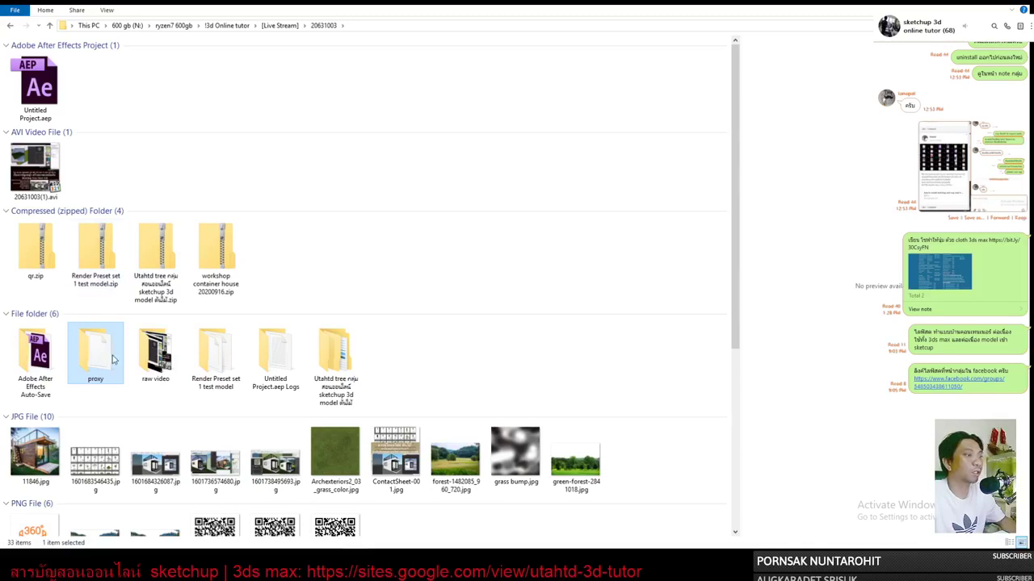
pyautogui.doubleClick(105, 358)
pyautogui.click(35, 92)
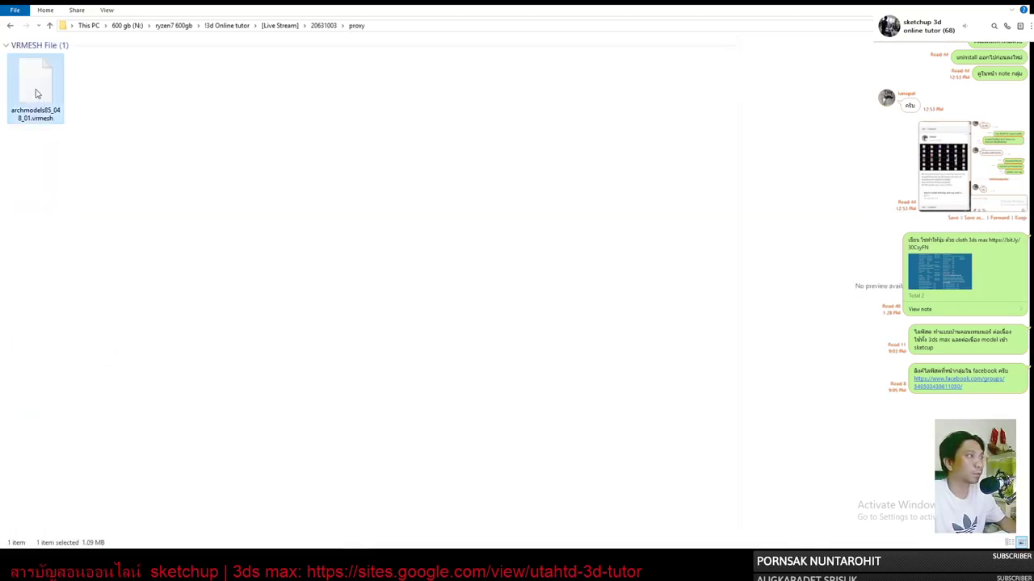
pyautogui.hotkey('alt', 'Tab')
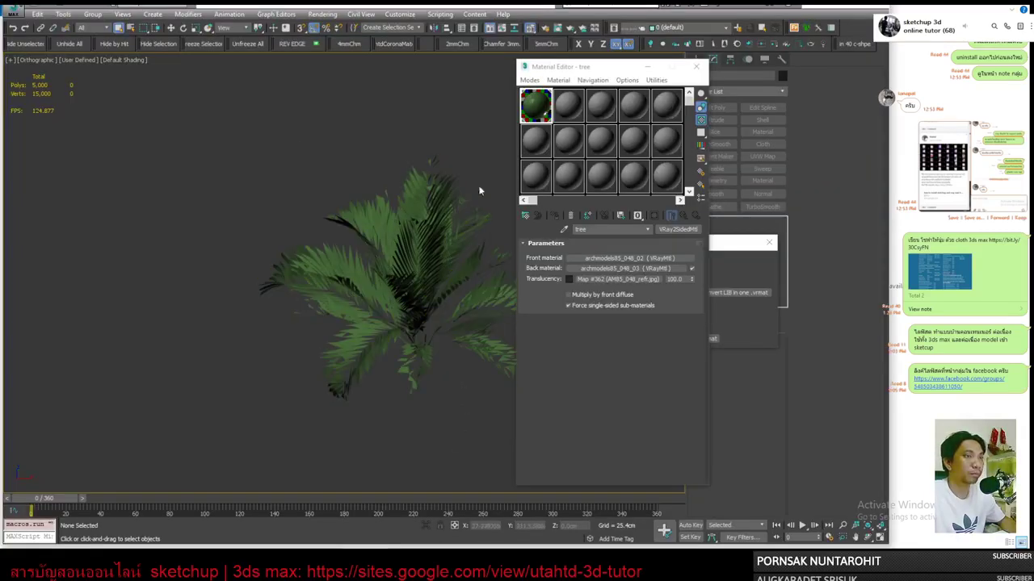
# Reopen the .vrmat converter from Tools and move it over the viewport.
pyautogui.click(12, 11)
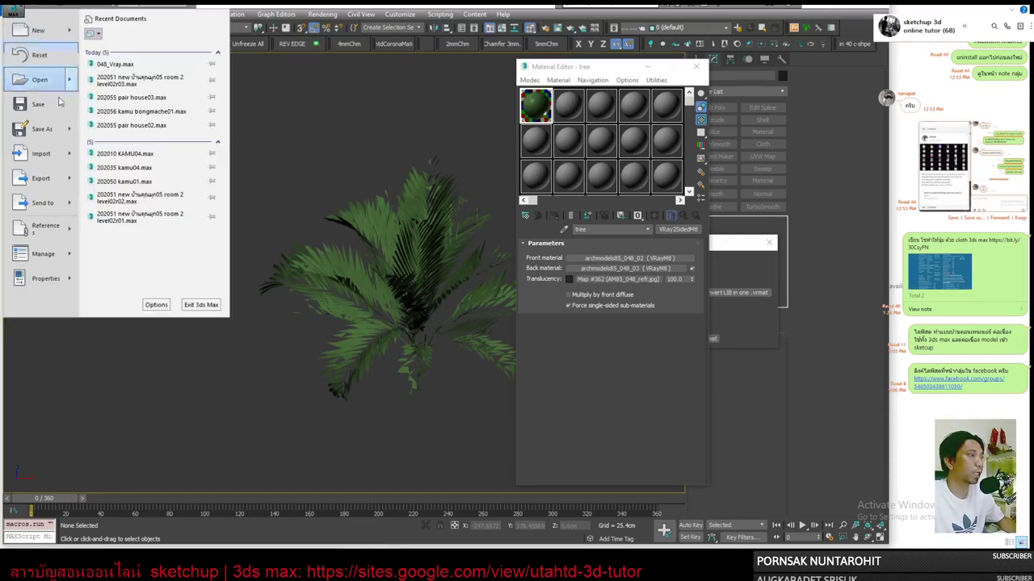
pyautogui.press('Escape')
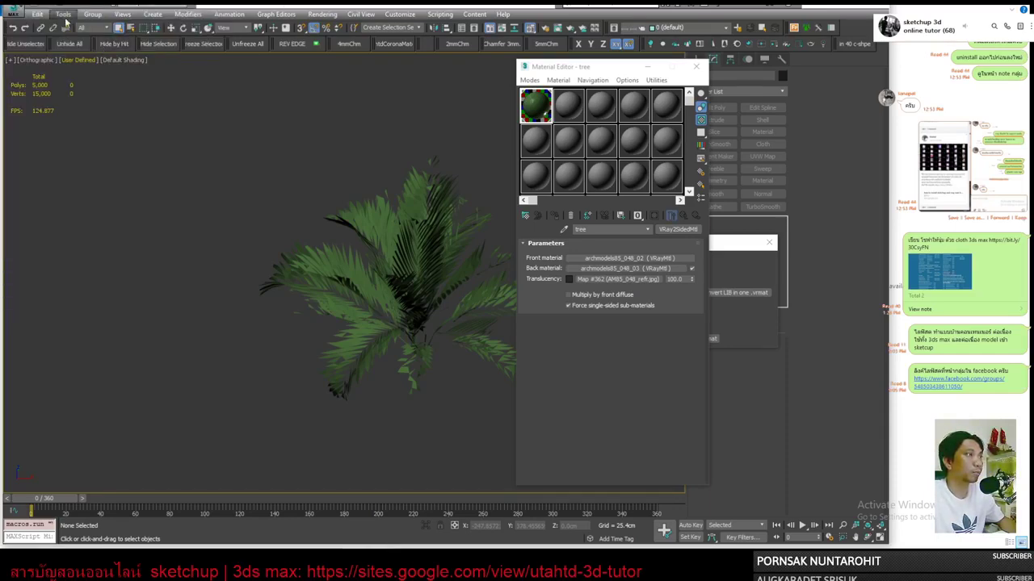
pyautogui.click(63, 14)
pyautogui.moveTo(90, 339)
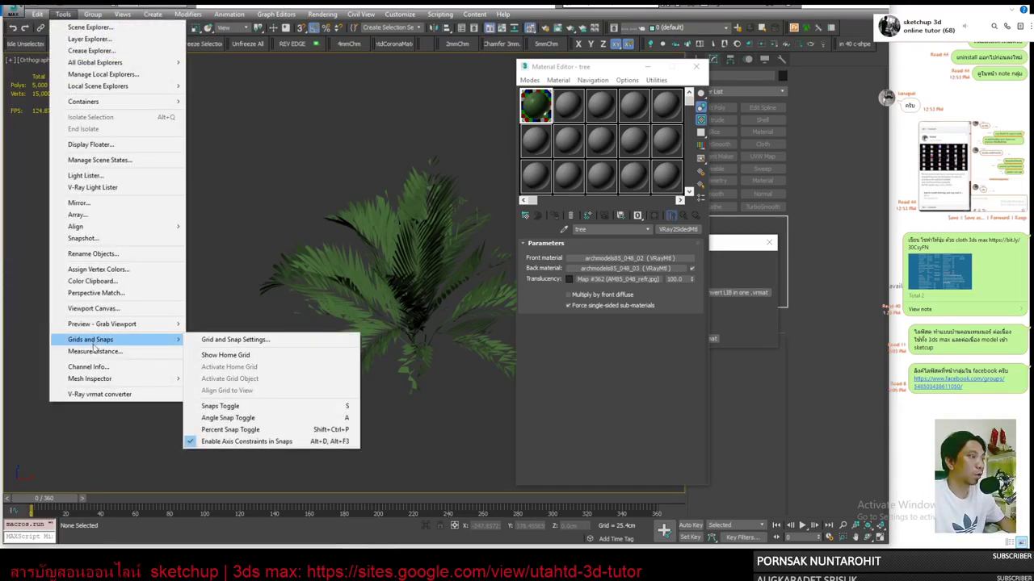
pyautogui.click(109, 394)
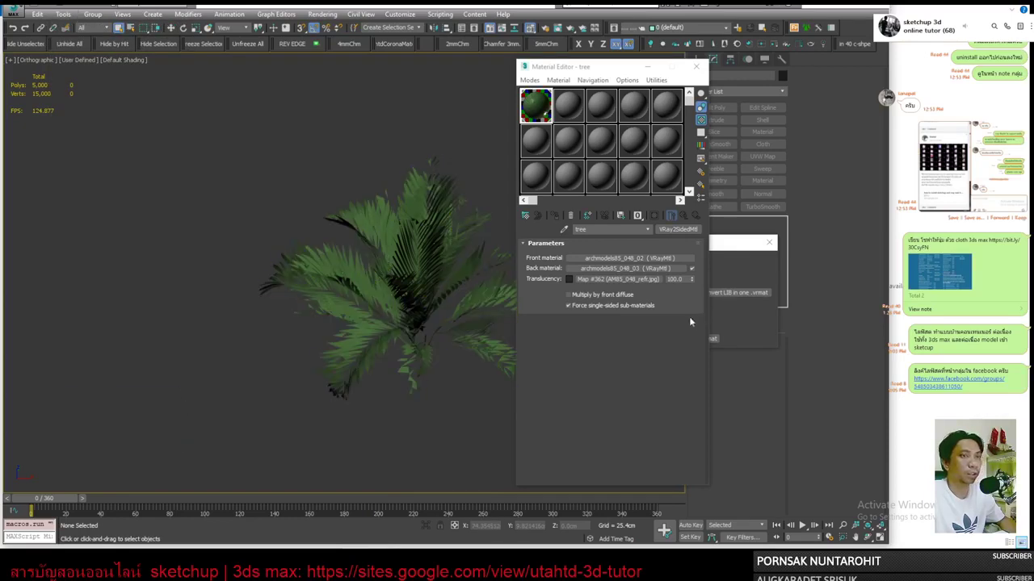
pyautogui.moveTo(685, 245); pyautogui.dragTo(377, 222)
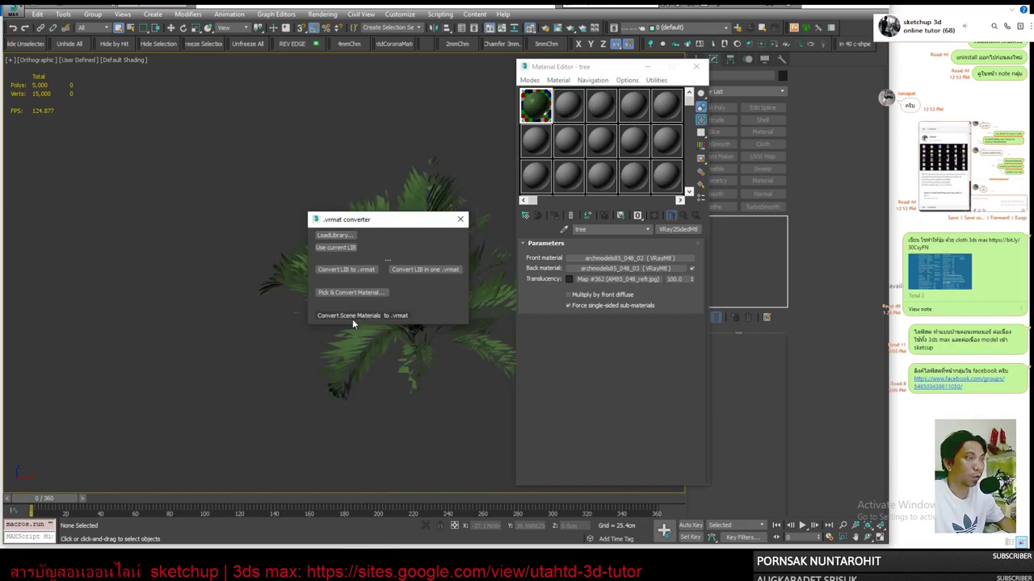
# Start exporting the scene materials as .vrmat and copy the proxy folder path from Explorer.
pyautogui.click(448, 276)
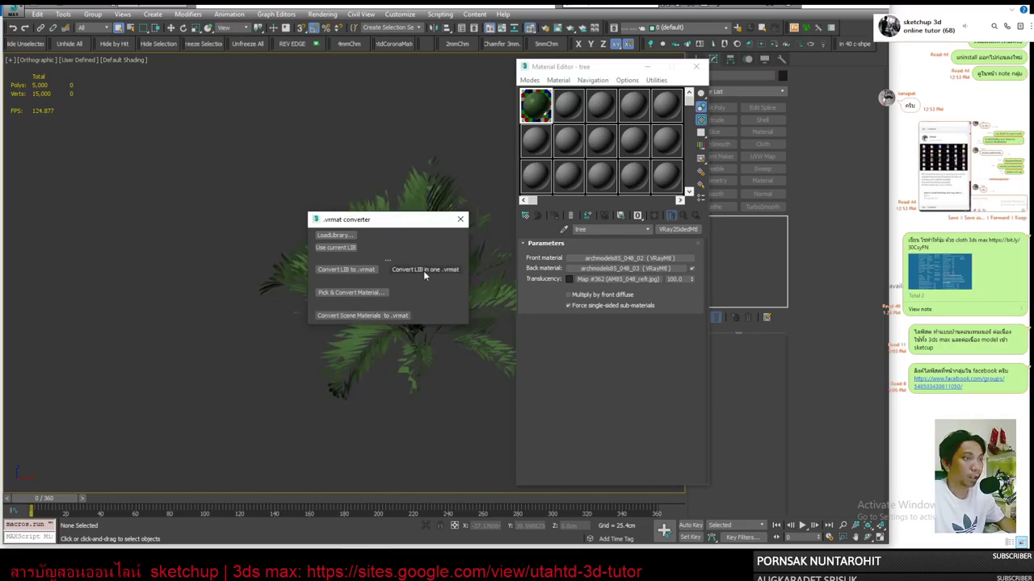
pyautogui.click(370, 316)
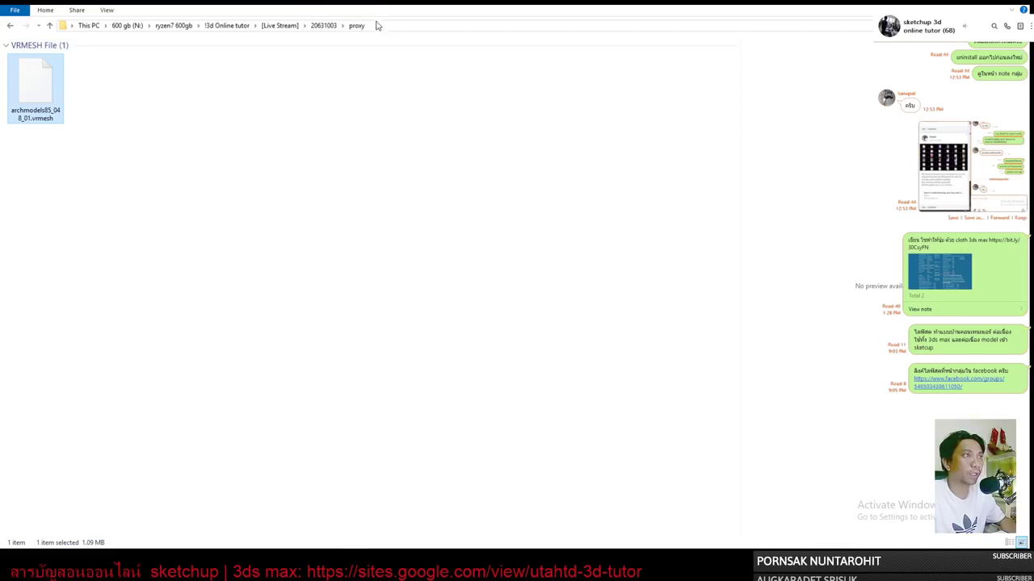
pyautogui.click(377, 25)
pyautogui.rightClick(377, 25)
pyautogui.click(400, 46)
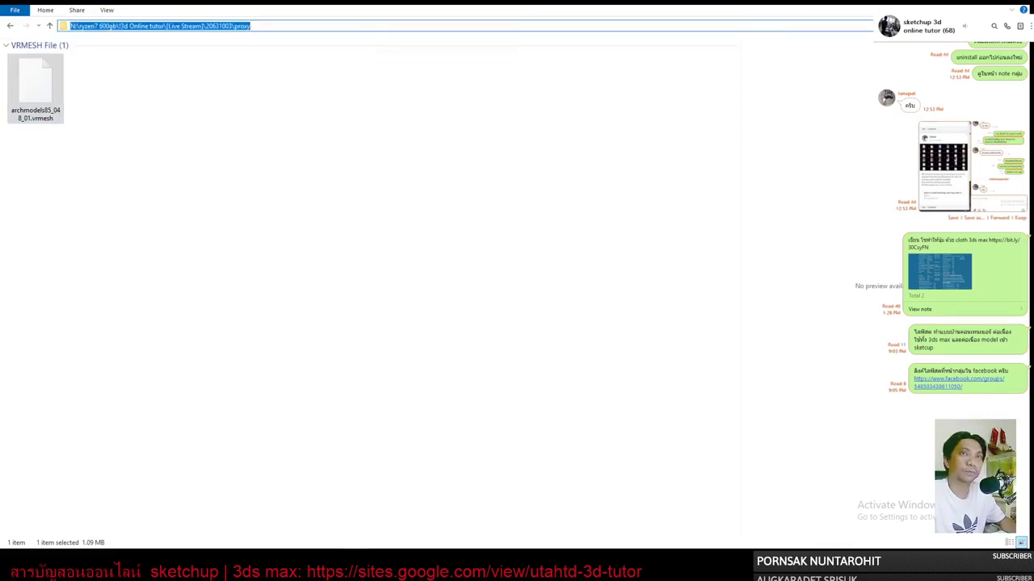
# Paste the proxy folder path as the .vrmat export destination and confirm it.
pyautogui.hotkey('alt', 'Tab')
pyautogui.tripleClick(488, 470)
pyautogui.hotkey('ctrl', 'v')
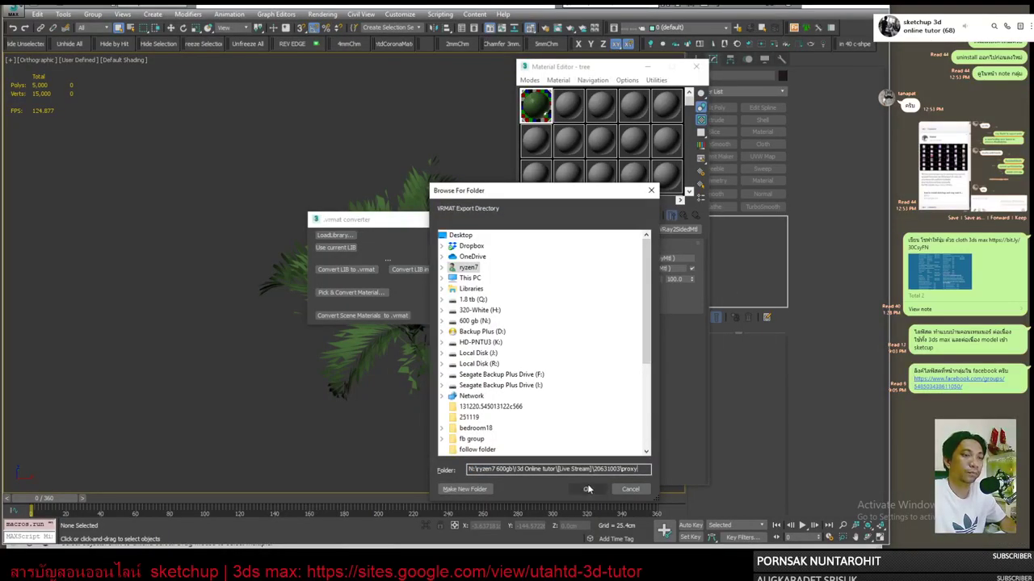
pyautogui.click(587, 489)
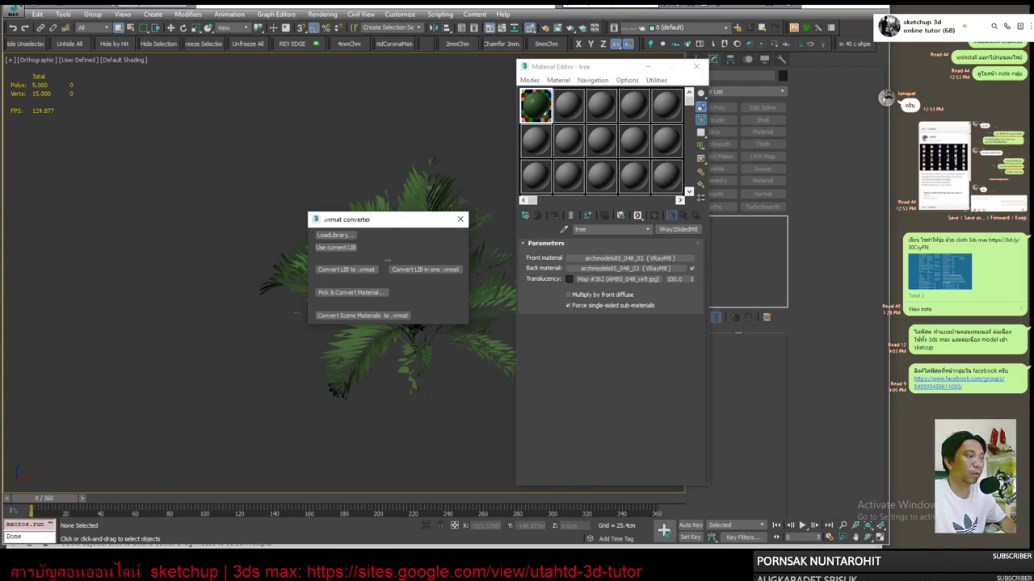
pyautogui.hotkey('alt', 'Tab')
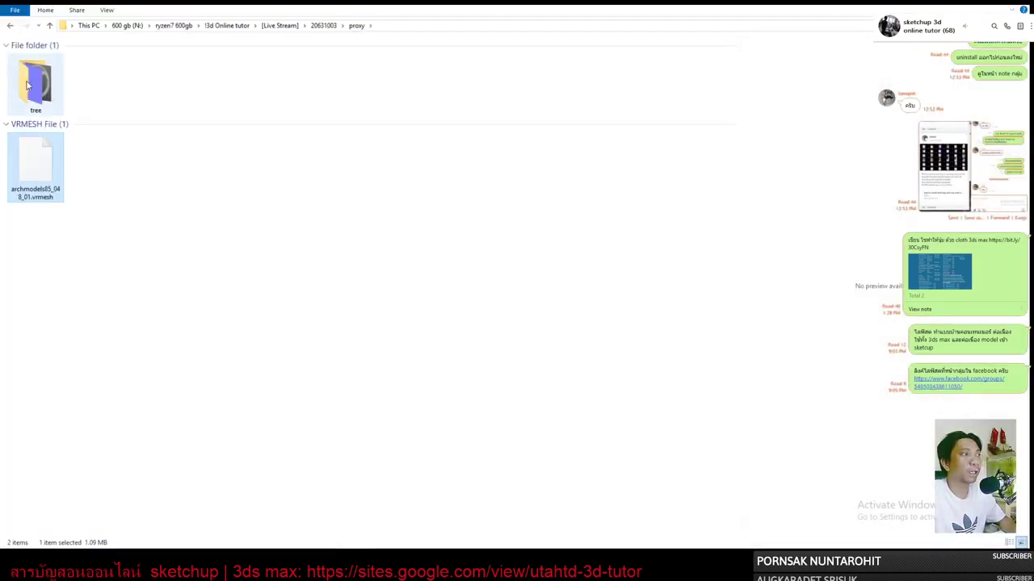
# Open the tree folder and resize Explorer to show tree.vrmat beside the AM85_048 textures.
pyautogui.doubleClick(35, 81)
pyautogui.moveTo(724, 4)
pyautogui.mouseDown()
pyautogui.moveTo(756, 159)
pyautogui.moveTo(626, 89)
pyautogui.mouseUp()
pyautogui.moveTo(496, 300); pyautogui.dragTo(495, 482)
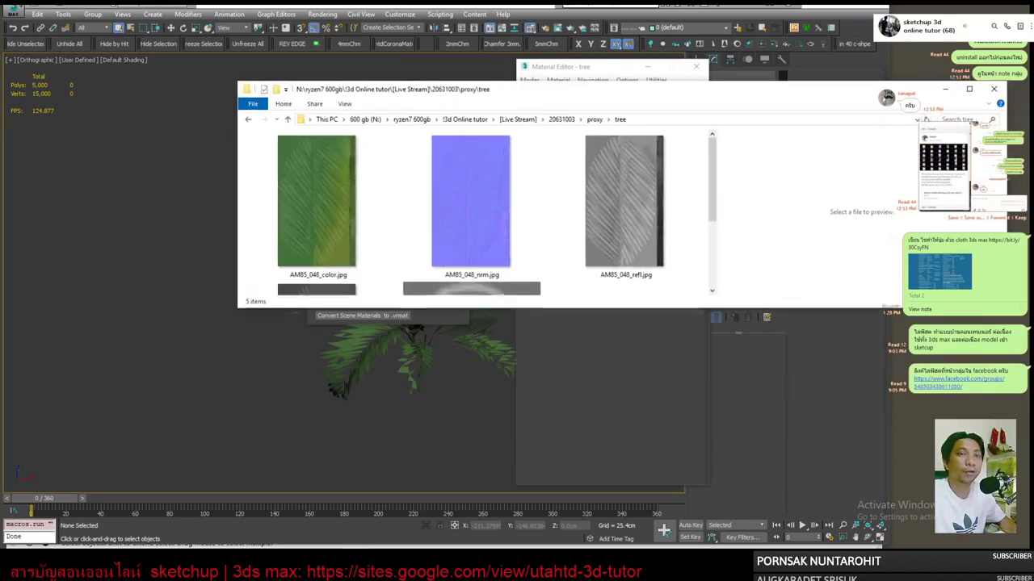
pyautogui.click(496, 379)
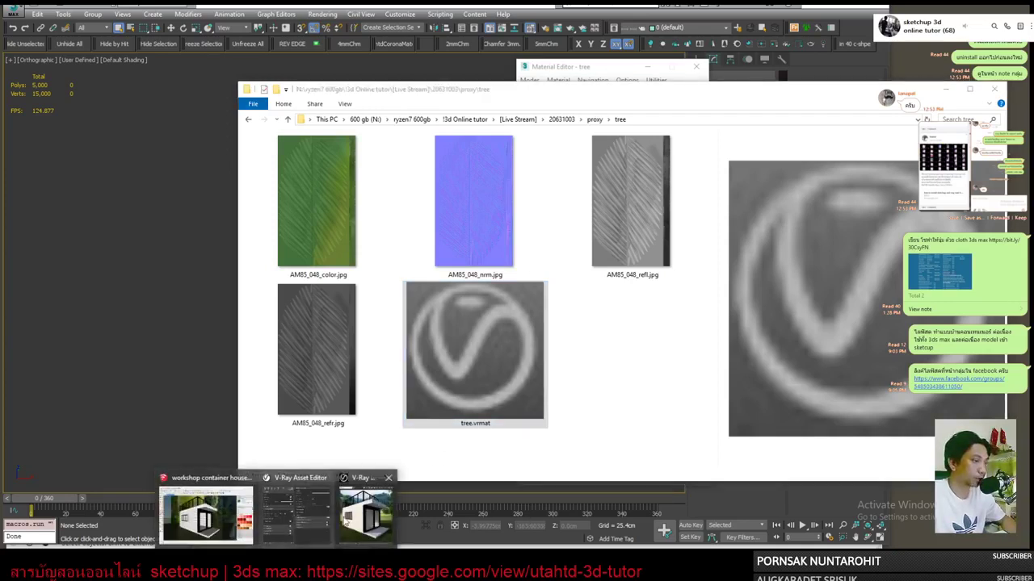
# Zoom the SketchUp container house out to a wider view and move the V-Ray toolbar closer.
pyautogui.click(209, 509)
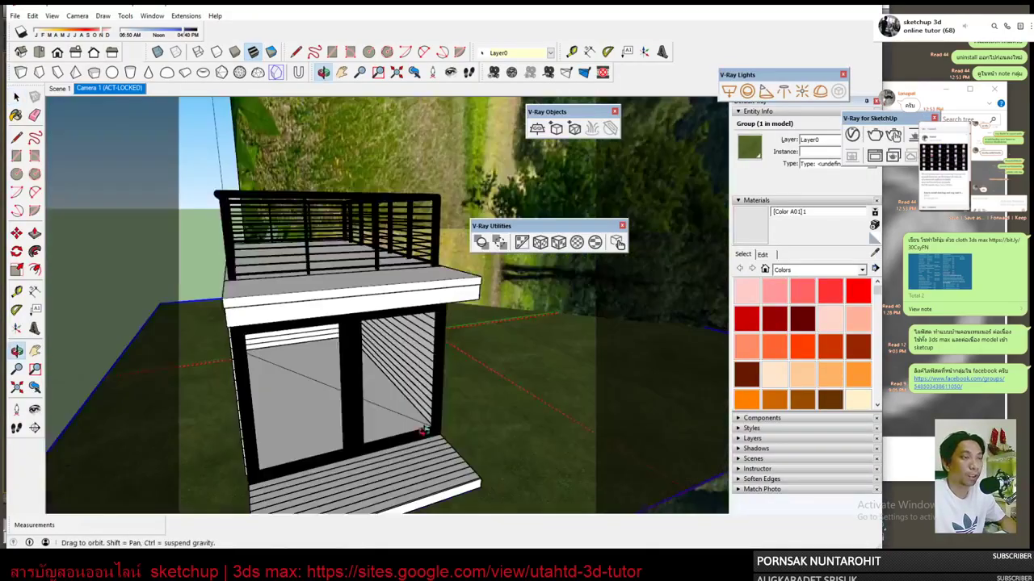
pyautogui.moveTo(539, 365); pyautogui.dragTo(587, 400, button='middle')
pyautogui.moveTo(598, 360)
pyautogui.mouseDown(button='middle')
pyautogui.moveTo(501, 399)
pyautogui.moveTo(423, 473)
pyautogui.mouseUp(button='middle')
pyautogui.scroll(-2, 501, 400)
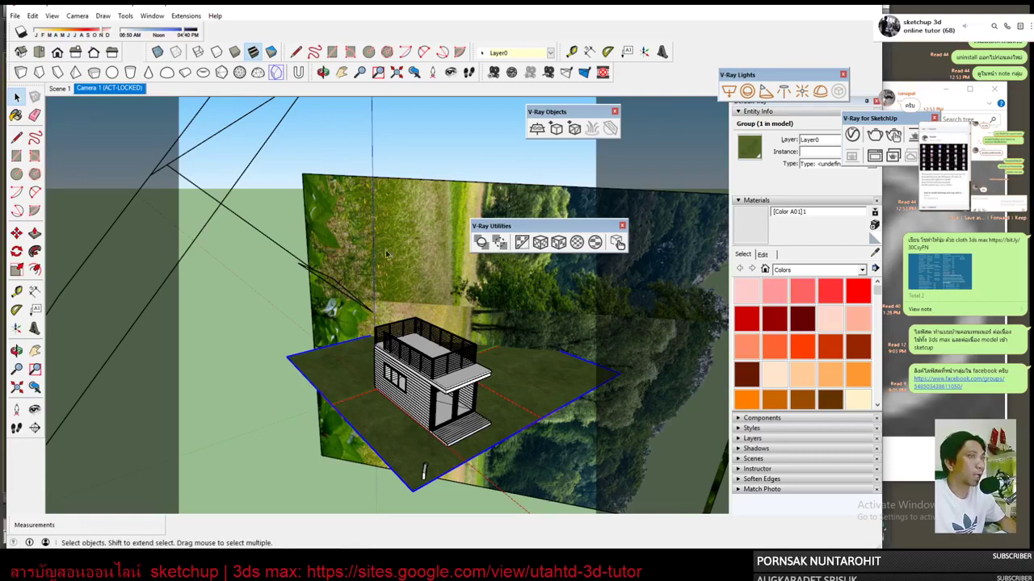
pyautogui.moveTo(880, 118); pyautogui.dragTo(368, 100)
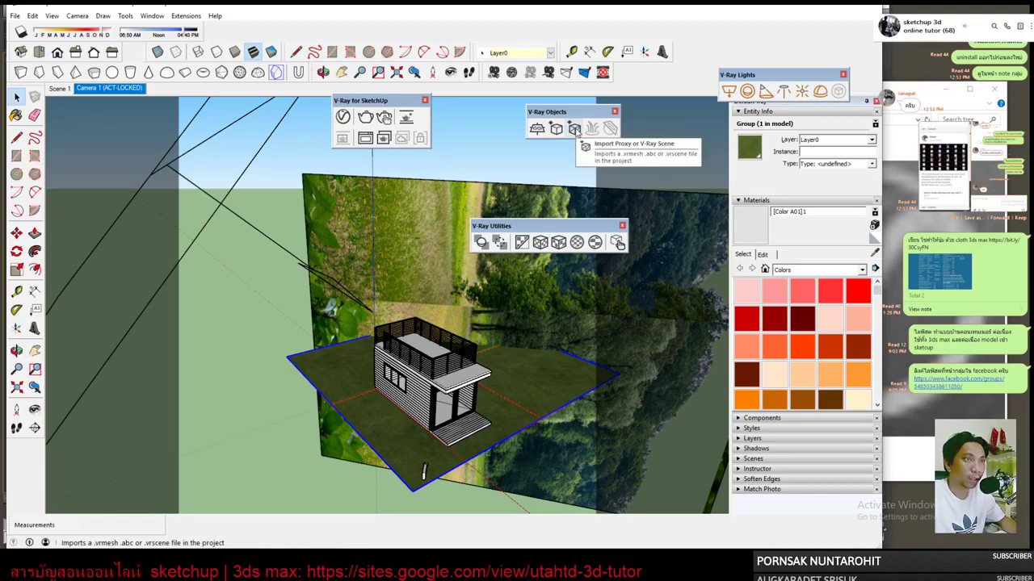
# Import archmodels85_048_01.vrmesh as a V-Ray proxy from the pasted proxy folder path.
pyautogui.click(576, 132)
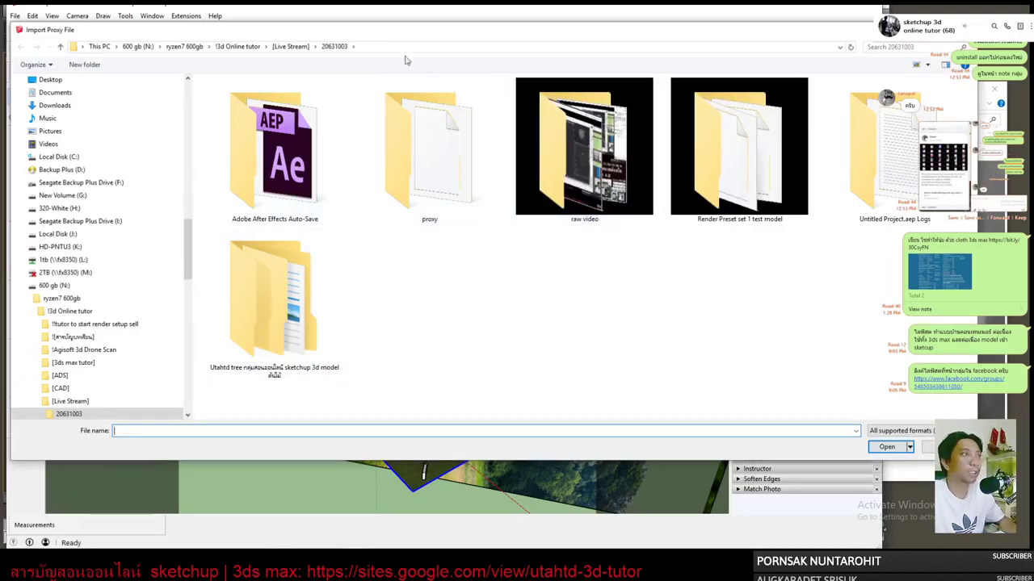
pyautogui.click(292, 47)
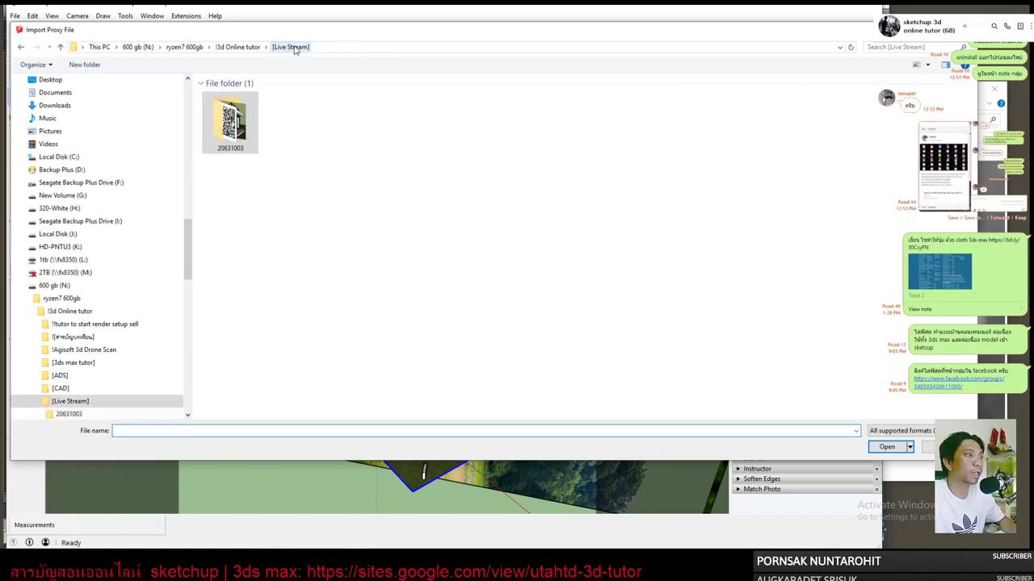
pyautogui.click(242, 47)
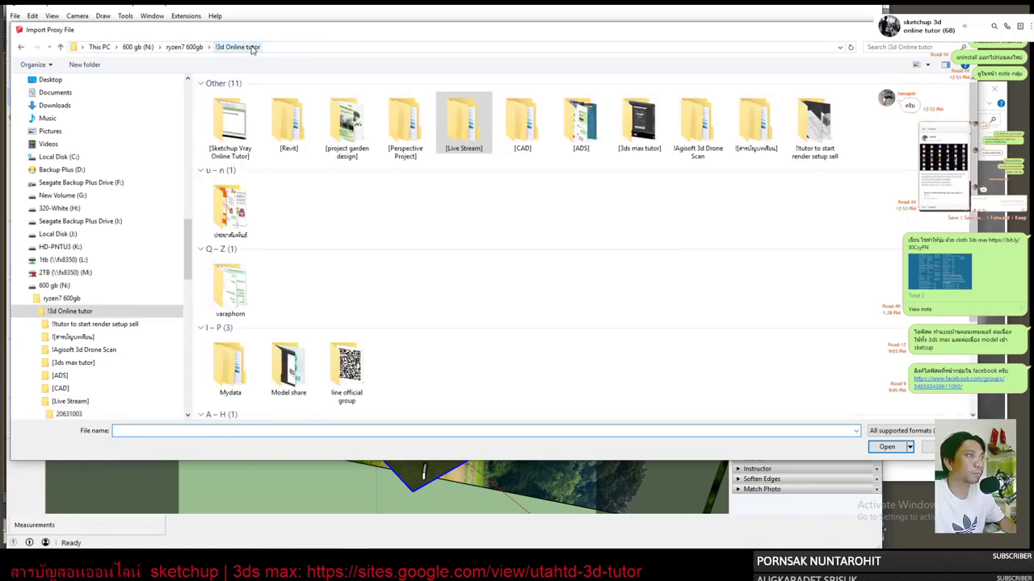
pyautogui.click(302, 47)
pyautogui.hotkey('ctrl', 'v')
pyautogui.click(850, 46)
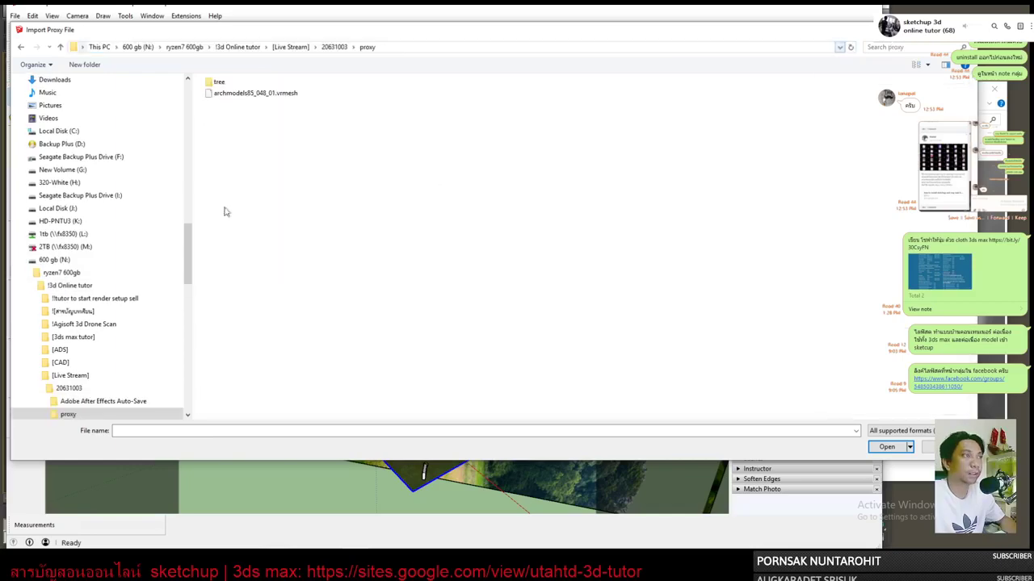
pyautogui.click(252, 93)
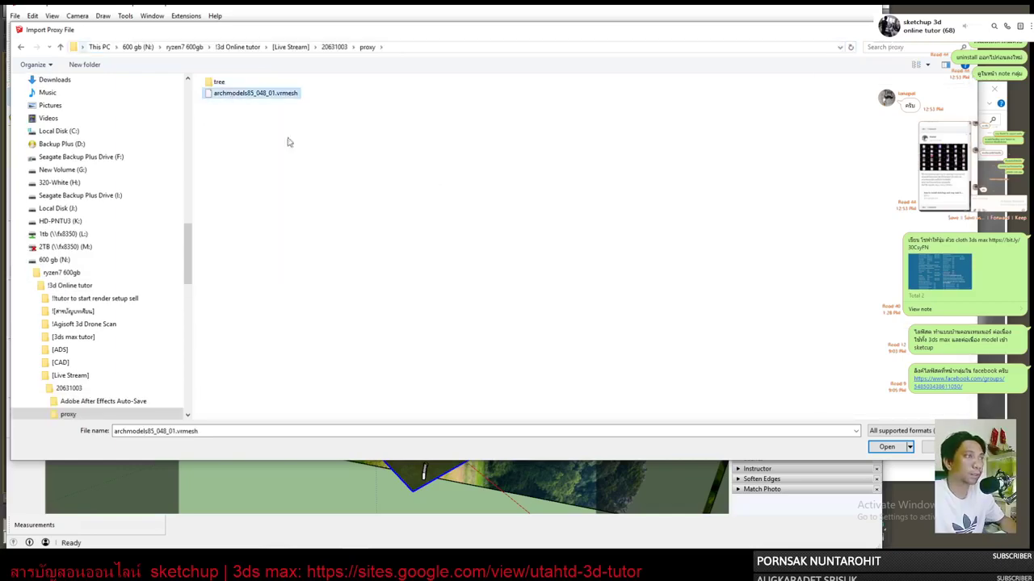
pyautogui.click(887, 447)
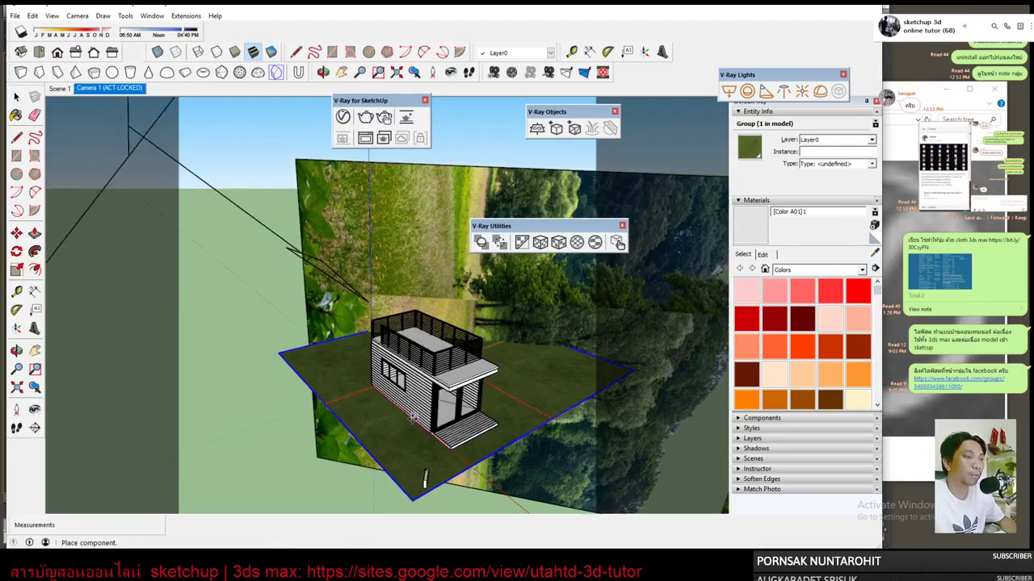
# Place one archmodels85_048_01 palm proxy on the grass in front of the container house, with no extra copies.
pyautogui.moveTo(415, 414)
pyautogui.mouseDown(button='middle')
pyautogui.moveTo(426, 445)
pyautogui.moveTo(408, 325)
pyautogui.moveTo(447, 430)
pyautogui.moveTo(307, 455)
pyautogui.moveTo(358, 438)
pyautogui.moveTo(340, 397)
pyautogui.moveTo(315, 404)
pyautogui.moveTo(452, 387)
pyautogui.mouseUp(button='middle')
pyautogui.scroll(3, 364, 420)
pyautogui.click(452, 388)
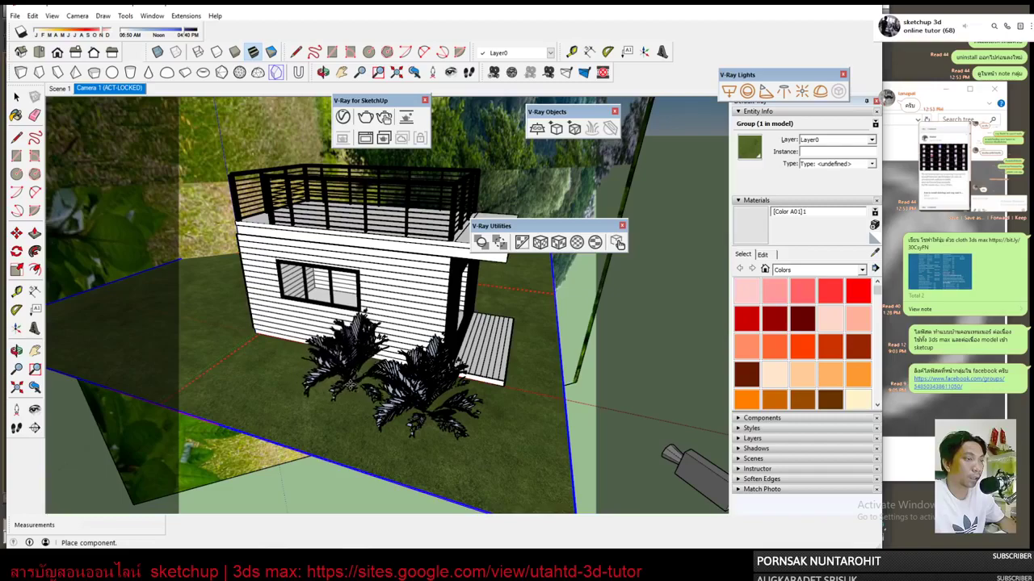
pyautogui.moveTo(311, 379)
pyautogui.mouseDown(button='middle')
pyautogui.moveTo(239, 428)
pyautogui.moveTo(70, 416)
pyautogui.moveTo(69, 365)
pyautogui.moveTo(138, 300)
pyautogui.moveTo(198, 315)
pyautogui.mouseUp(button='middle')
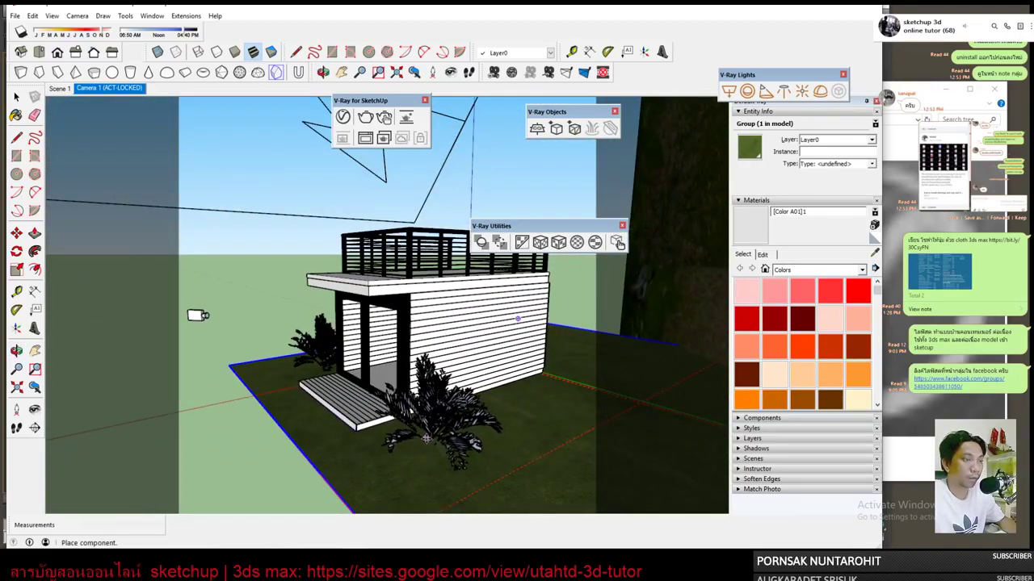
pyautogui.rightClick(439, 240)
pyautogui.click(361, 51)
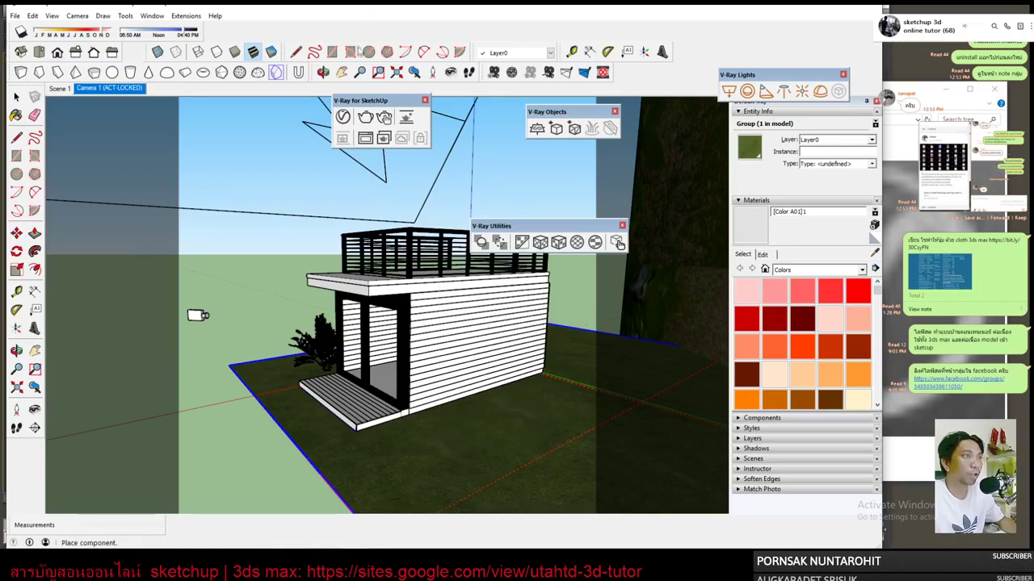
pyautogui.moveTo(198, 315)
pyautogui.mouseDown(button='middle')
pyautogui.moveTo(484, 410)
pyautogui.moveTo(632, 438)
pyautogui.moveTo(243, 371)
pyautogui.moveTo(420, 363)
pyautogui.moveTo(352, 391)
pyautogui.mouseUp(button='middle')
# Move the palm slightly left, then reposition it again from the Camera 1 scene view.
pyautogui.click(351, 392)
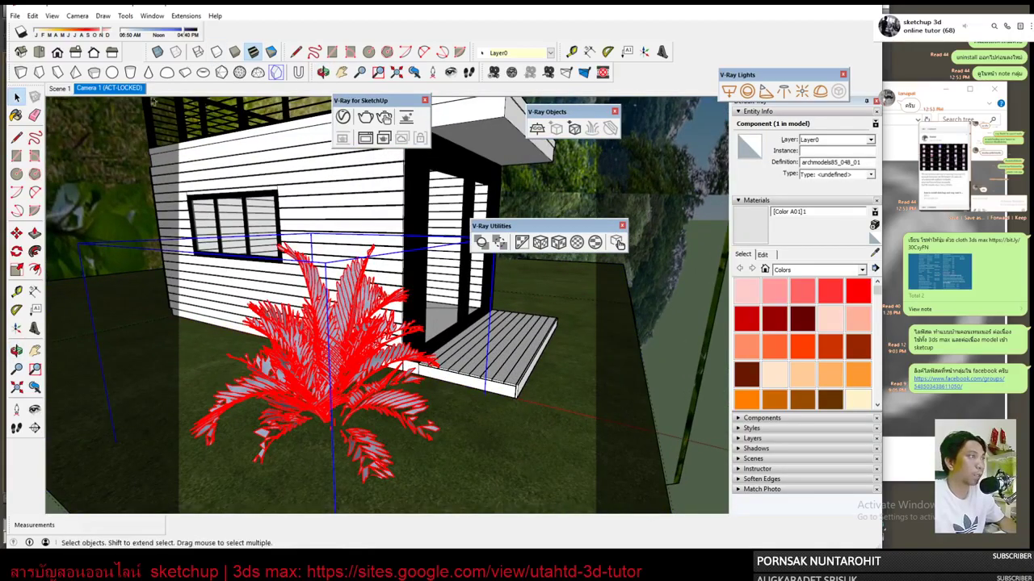
pyautogui.click(16, 234)
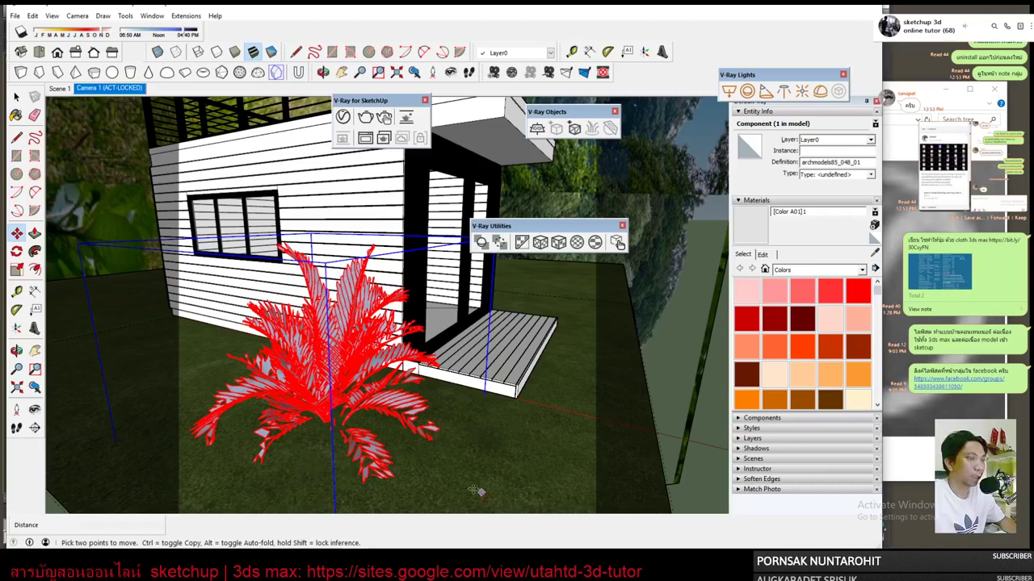
pyautogui.moveTo(475, 487)
pyautogui.mouseDown()
pyautogui.moveTo(449, 462)
pyautogui.moveTo(452, 443)
pyautogui.mouseUp()
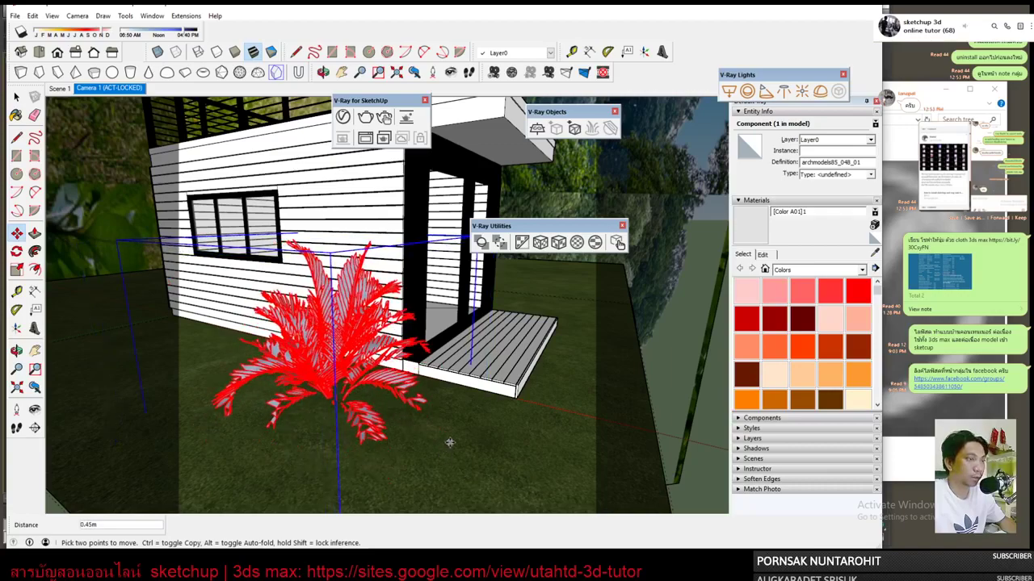
pyautogui.click(107, 88)
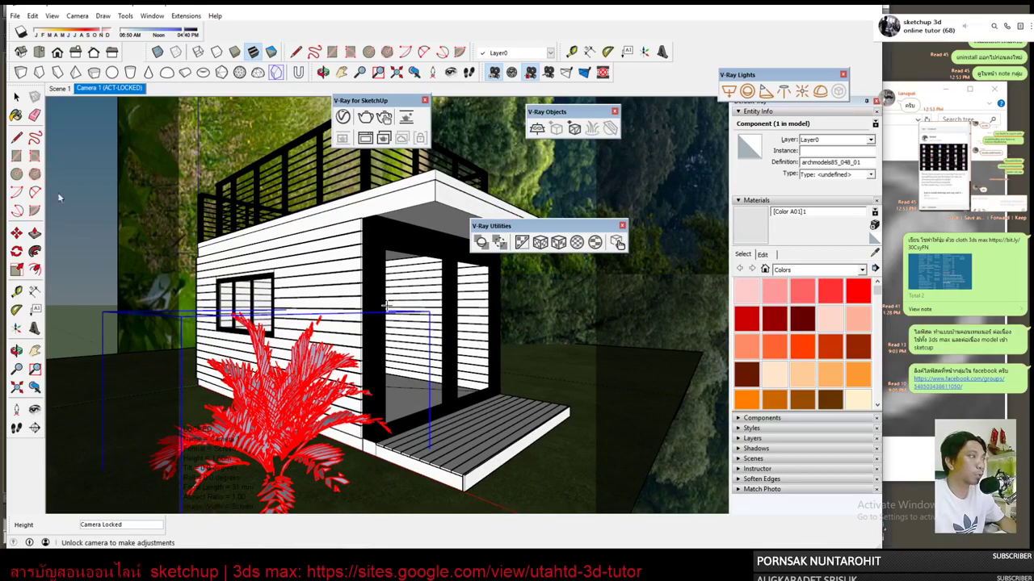
pyautogui.click(16, 232)
pyautogui.click(226, 487)
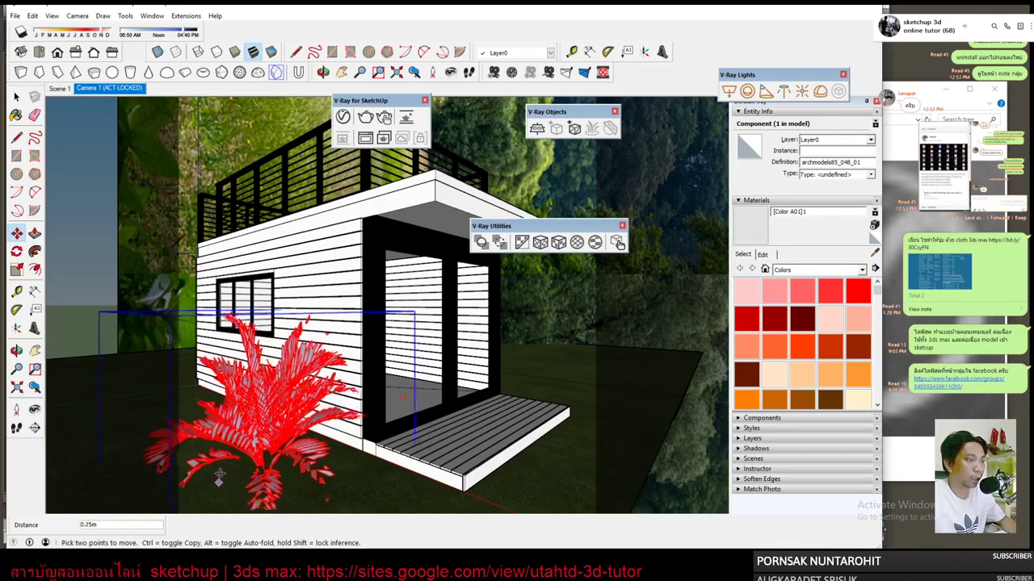
pyautogui.click(264, 459)
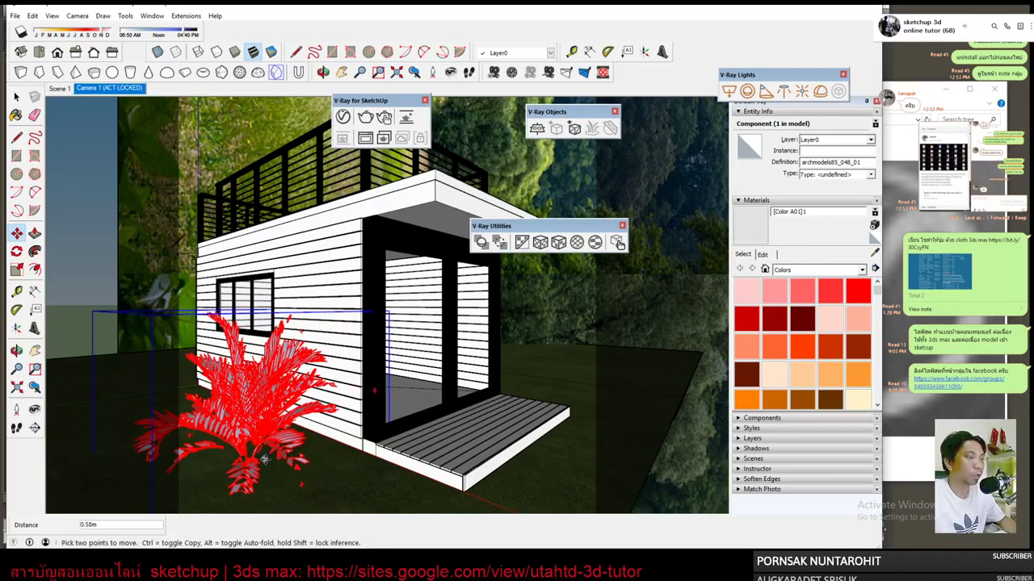
# Rotate the palm around its base to turn it toward the window wall.
pyautogui.click(17, 251)
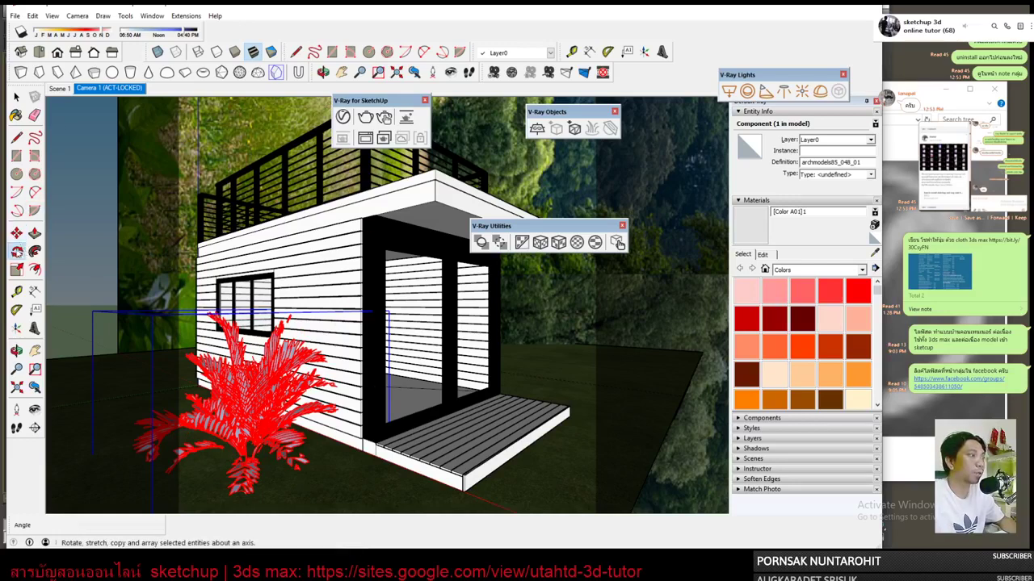
pyautogui.click(266, 464)
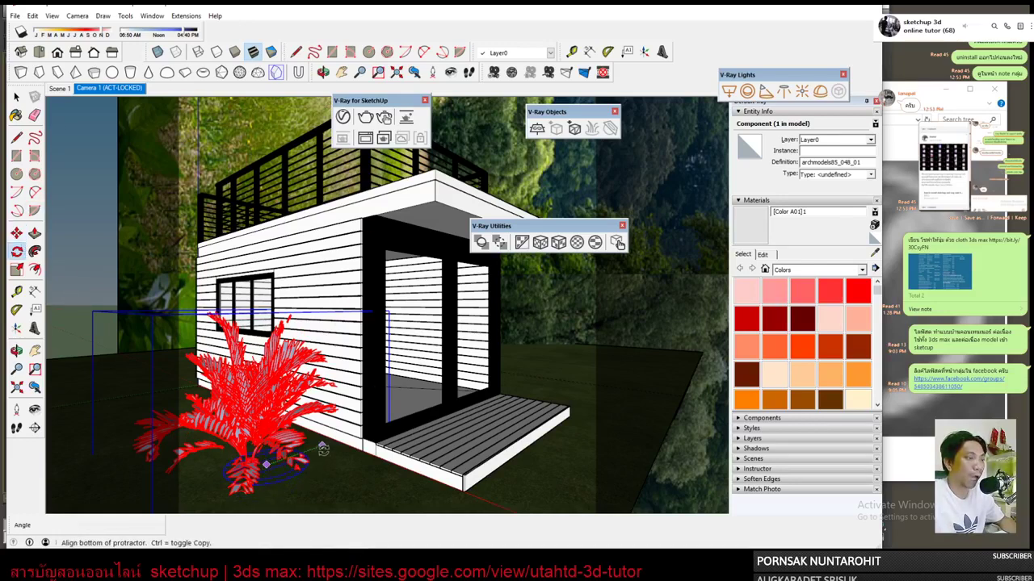
pyautogui.click(320, 446)
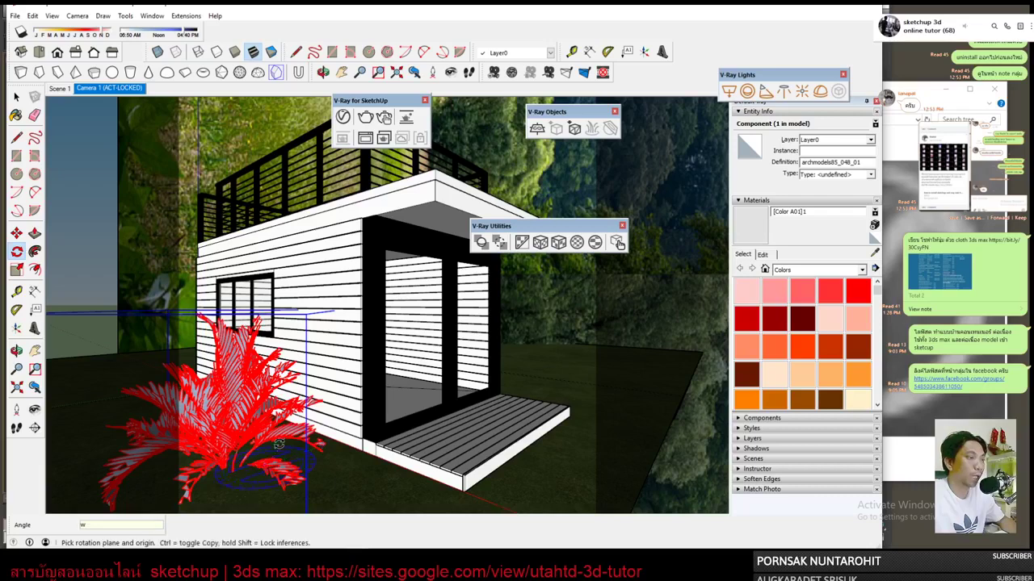
pyautogui.click(279, 443)
# Nudge the palm into its final spot and start a V-Ray render of Camera 1.
pyautogui.click(16, 234)
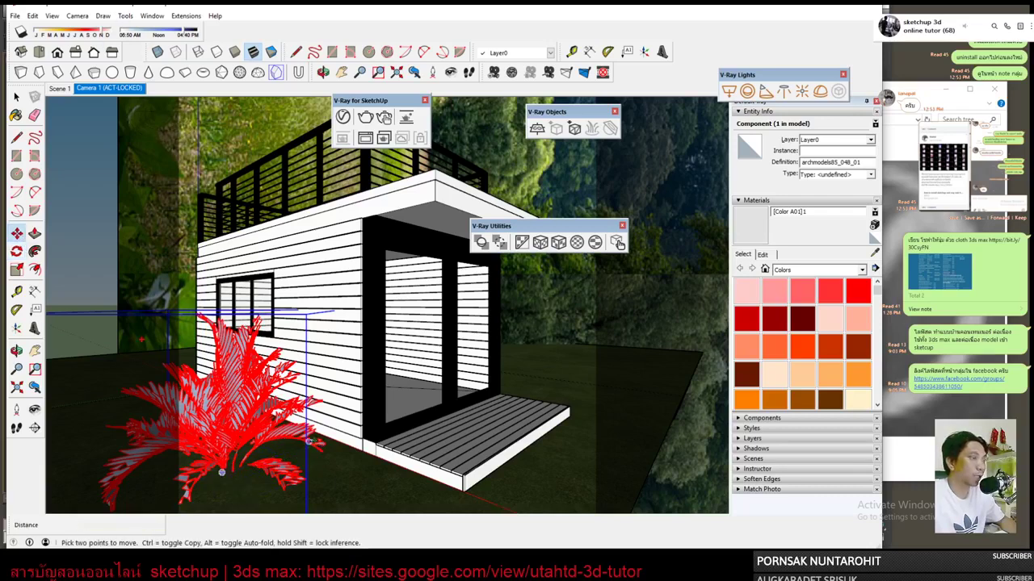
pyautogui.click(320, 477)
pyautogui.click(336, 464)
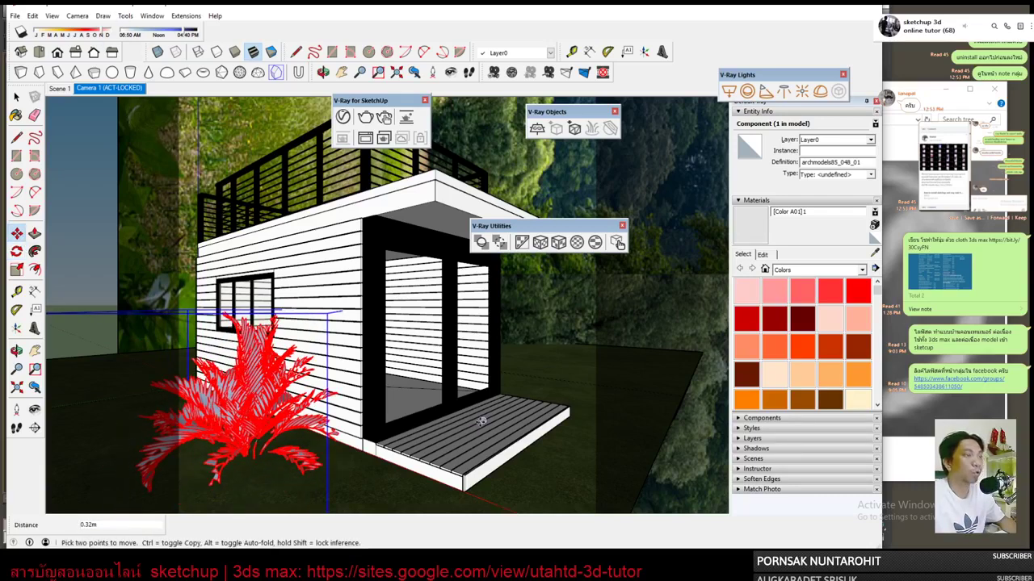
pyautogui.press('space')
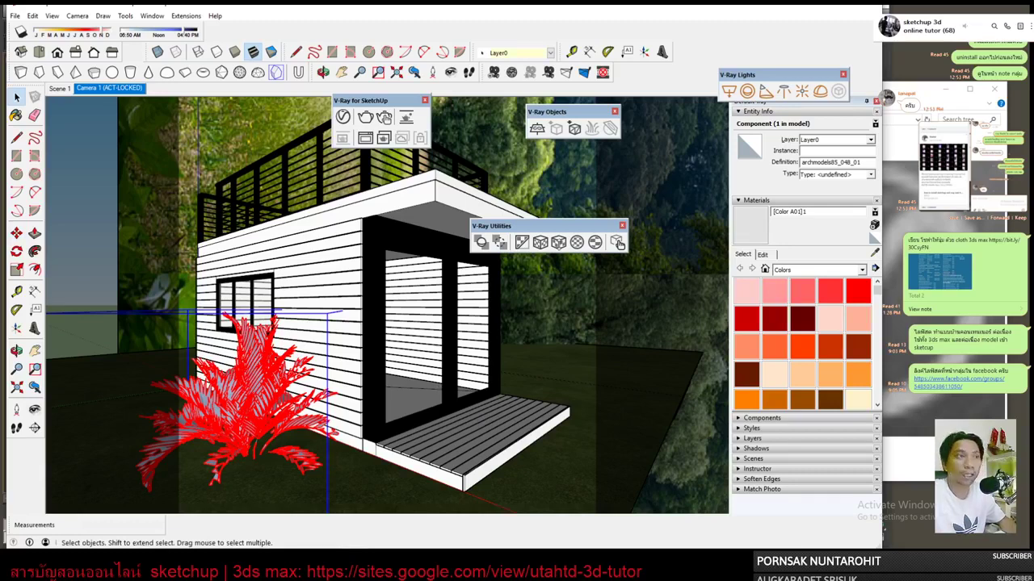
pyautogui.click(367, 118)
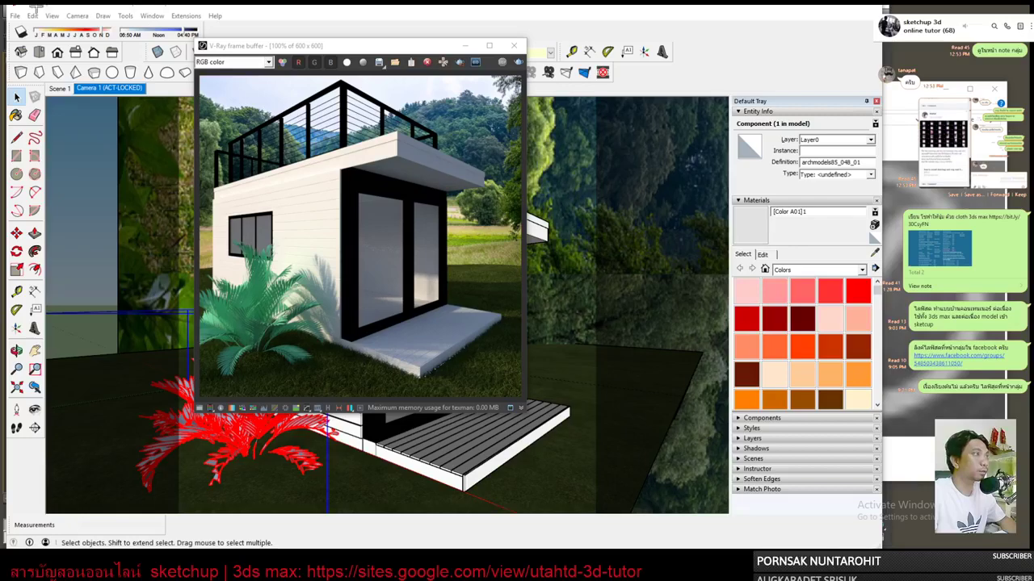
# Capture the finished 600 × 600 render, send it to the chat, and move the frame buffer aside.
pyautogui.press('Print')
pyautogui.moveTo(887, 516); pyautogui.dragTo(886, 525)
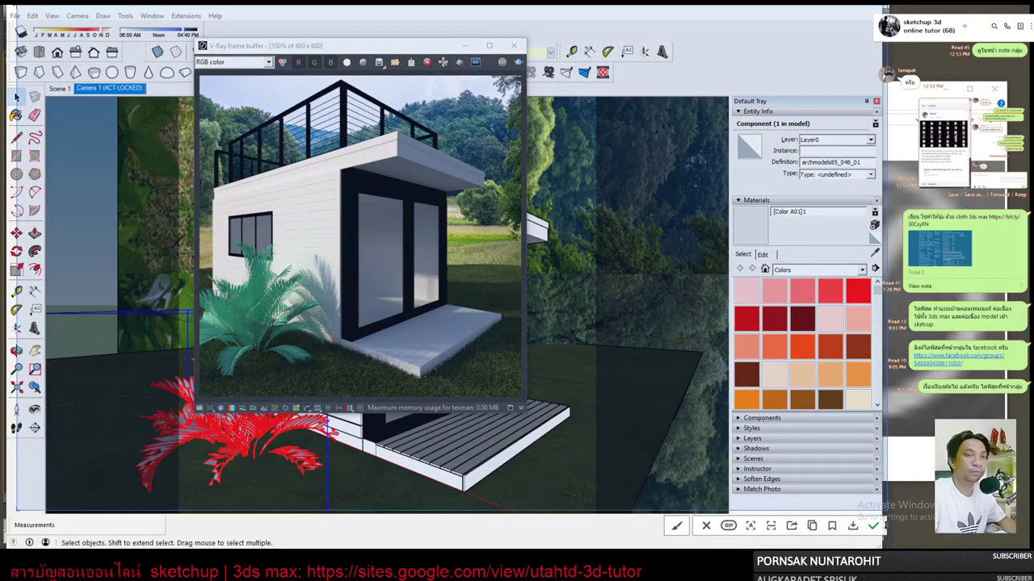
pyautogui.click(872, 531)
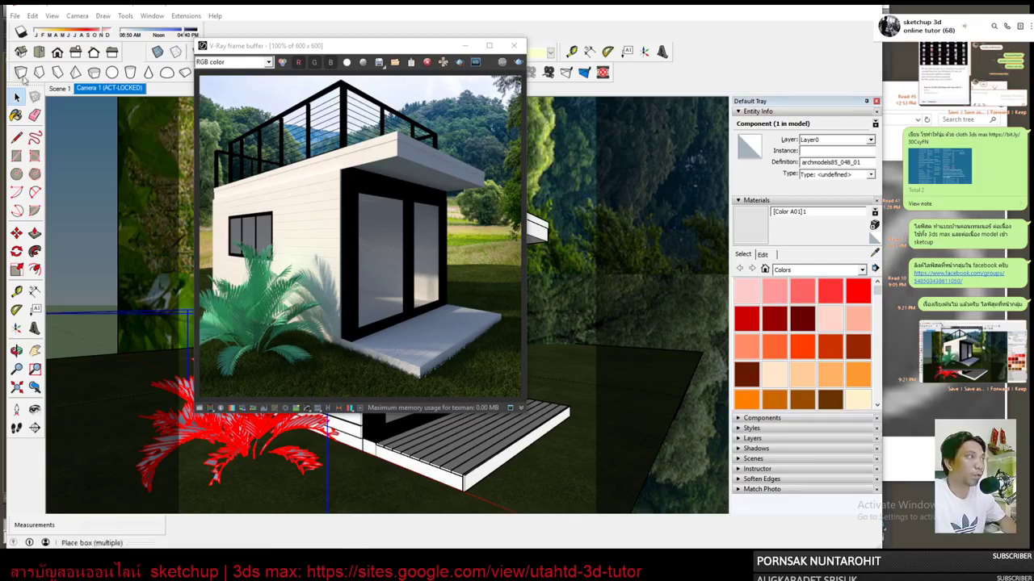
pyautogui.moveTo(489, 57); pyautogui.dragTo(796, 60)
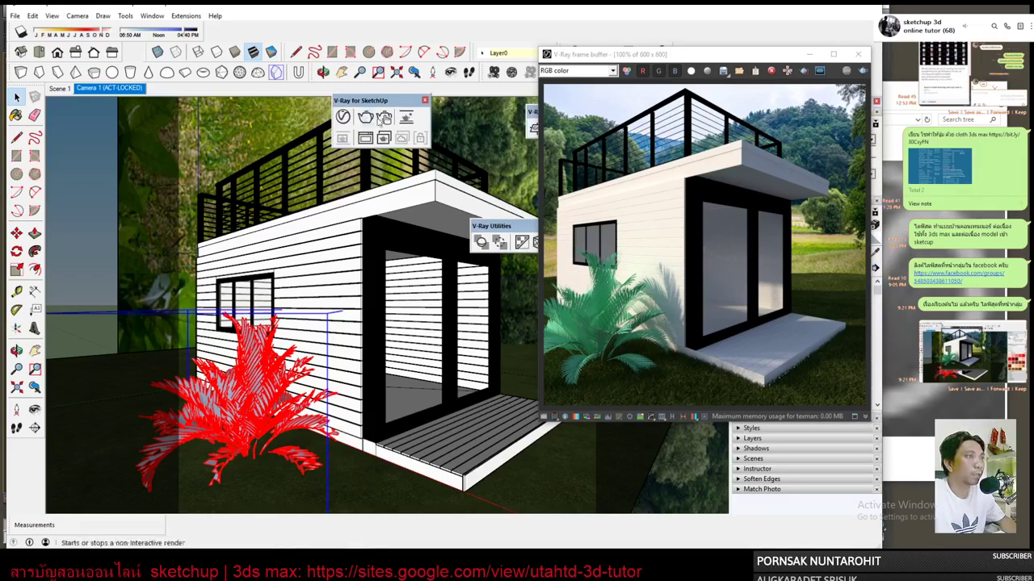
# Open the V-Ray Asset Editor showing the scene's Materials list.
pyautogui.click(342, 117)
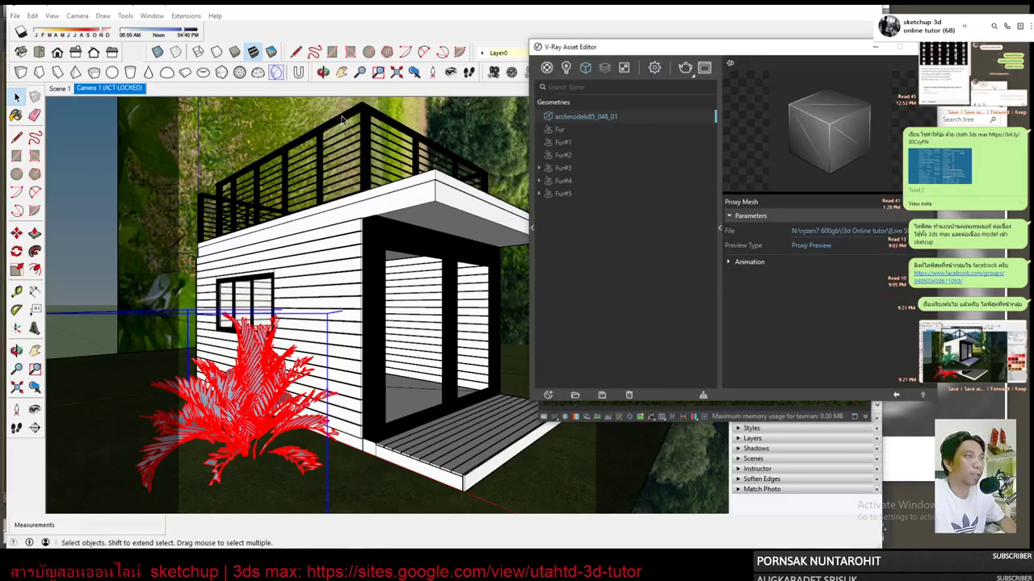
pyautogui.click(532, 229)
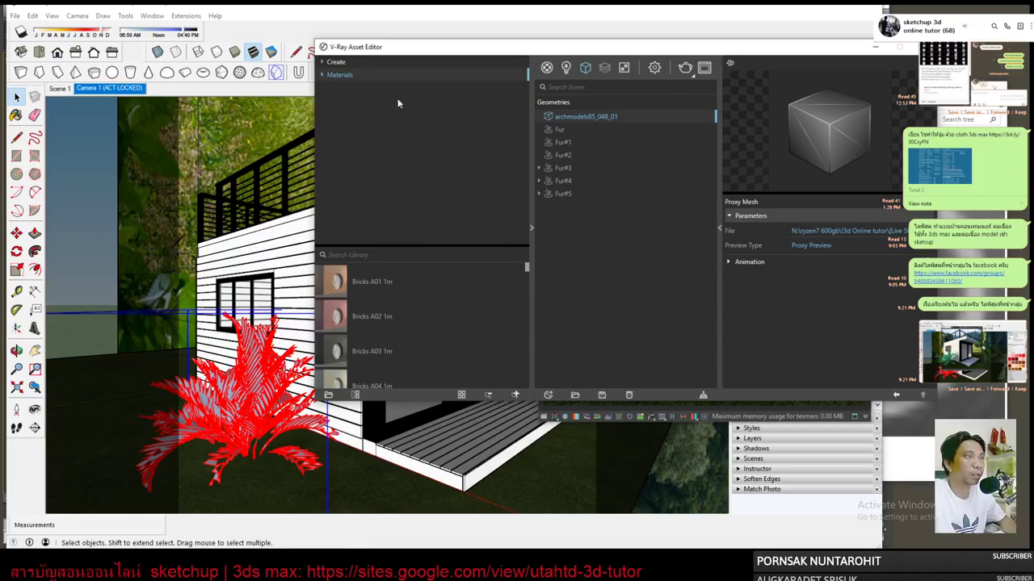
pyautogui.click(547, 68)
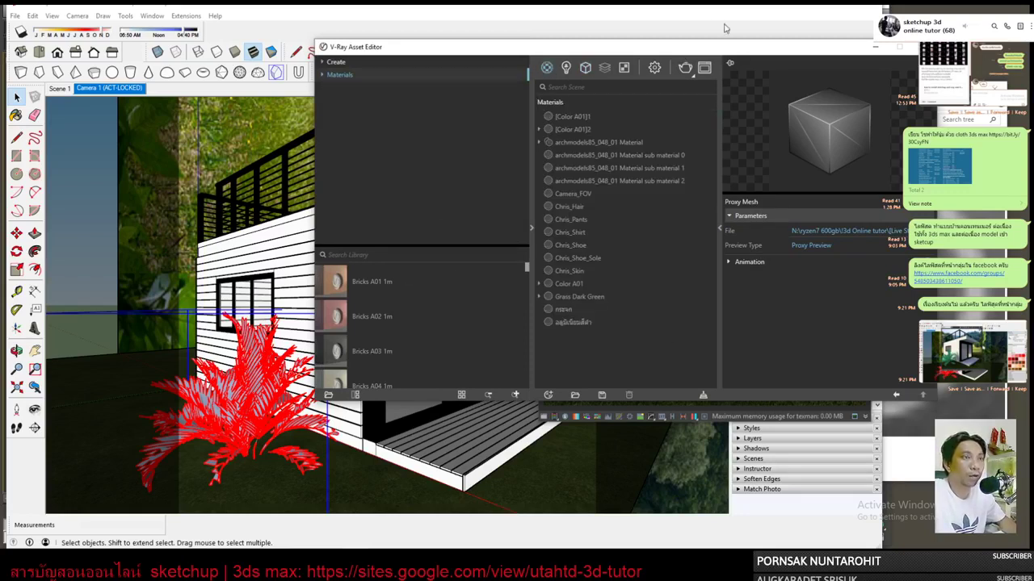
pyautogui.moveTo(710, 50); pyautogui.dragTo(613, 41)
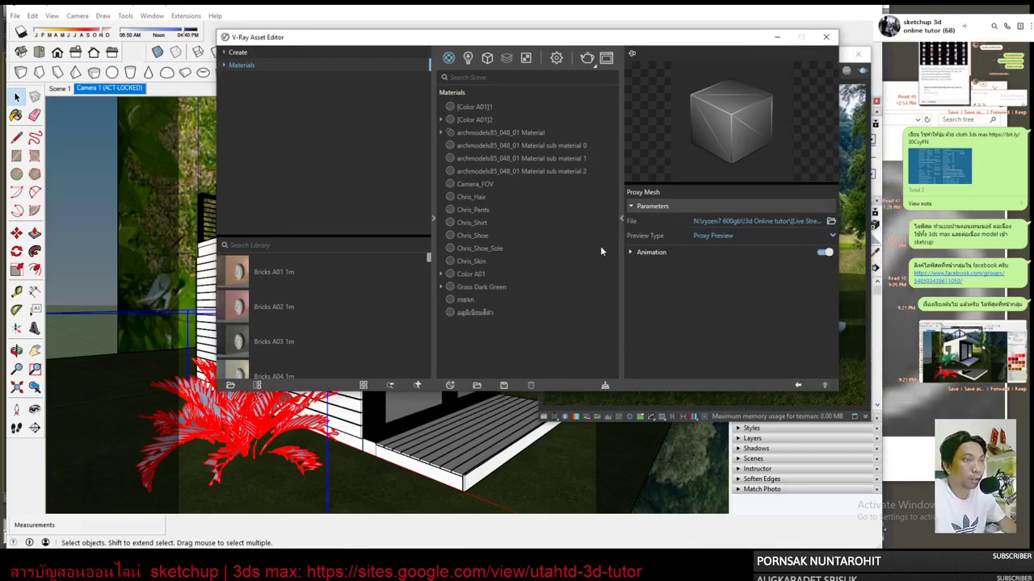
# Expand archmodels85_048_01 Material and review sub materials 0, 1 and 2, ending on 2.
pyautogui.click(526, 135)
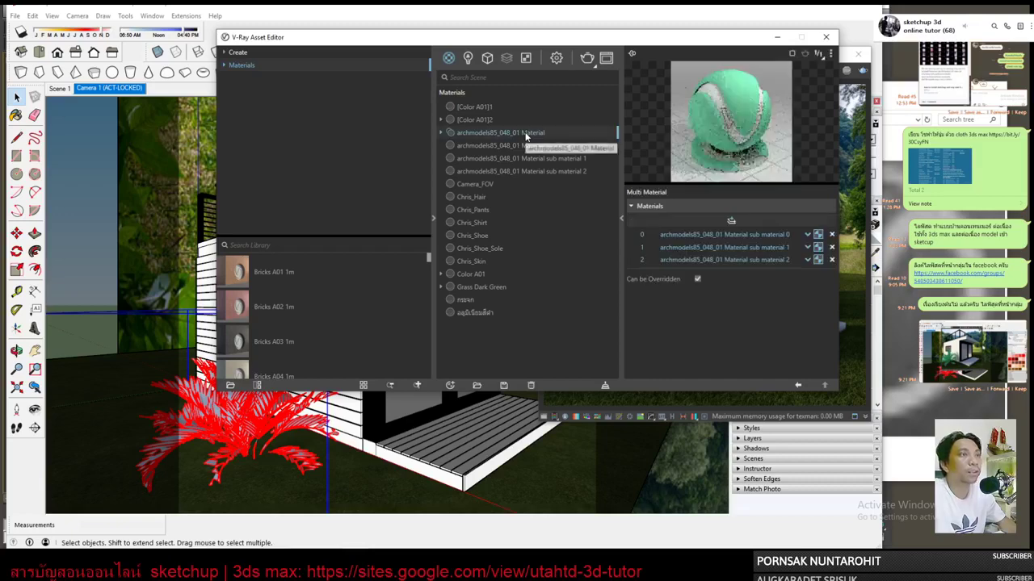
pyautogui.click(441, 133)
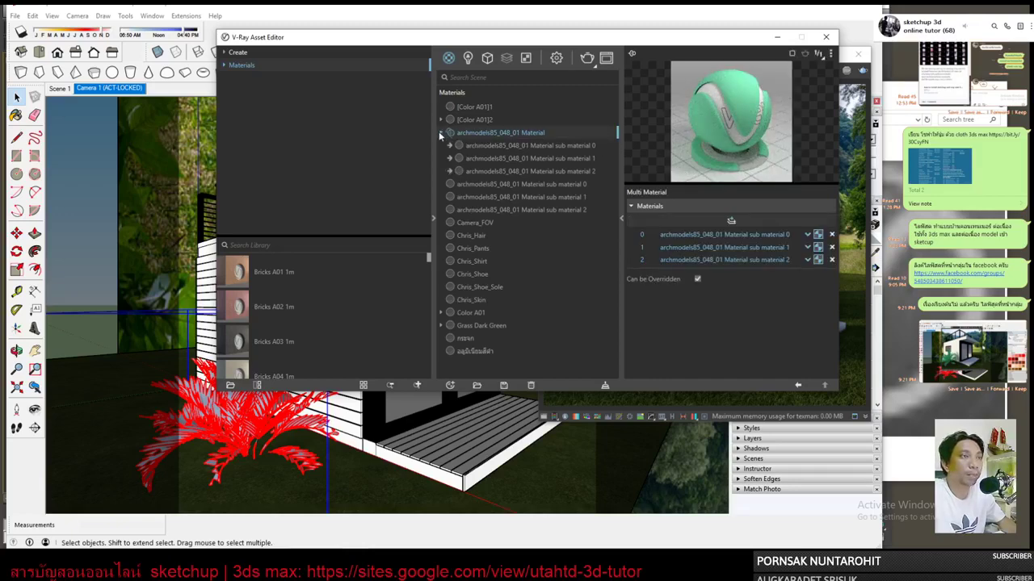
pyautogui.click(522, 147)
pyautogui.click(526, 160)
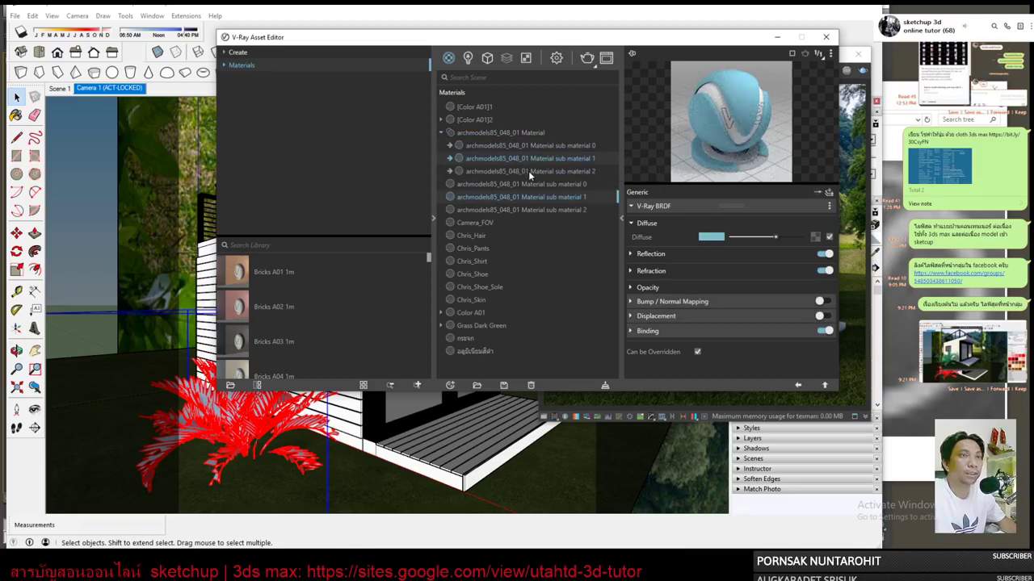
pyautogui.click(531, 171)
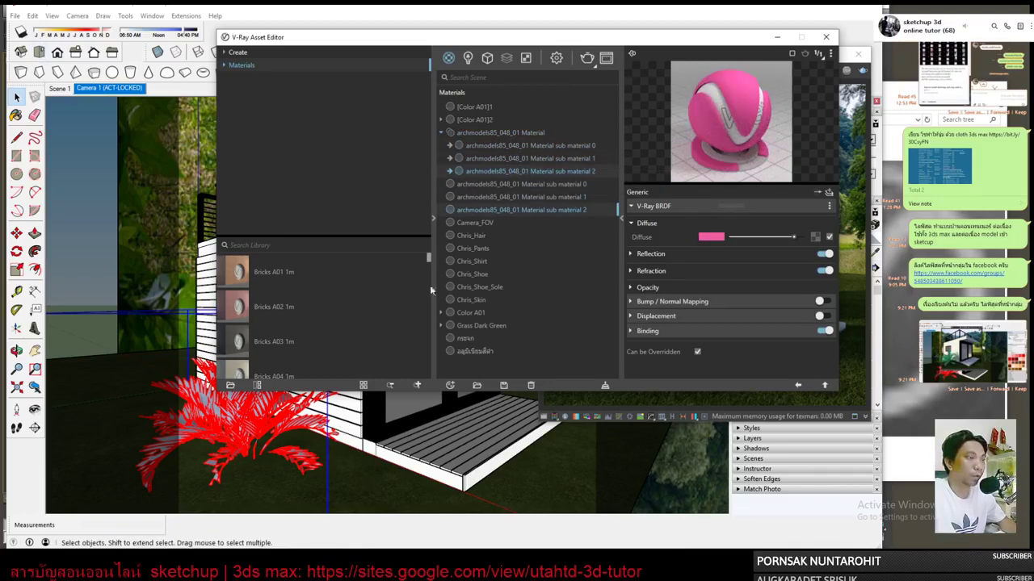
pyautogui.moveTo(451, 45); pyautogui.dragTo(682, 32)
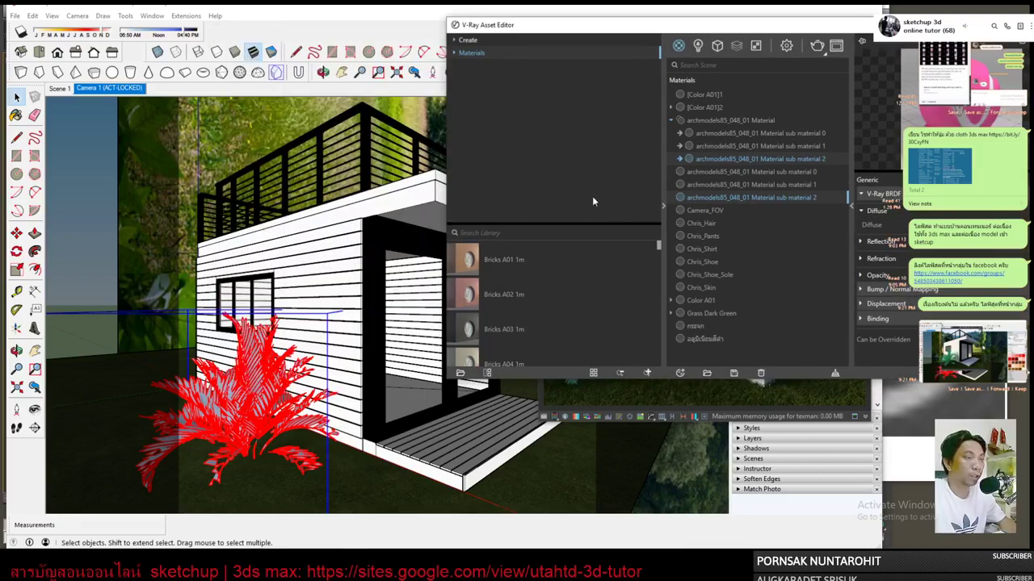
pyautogui.click(731, 146)
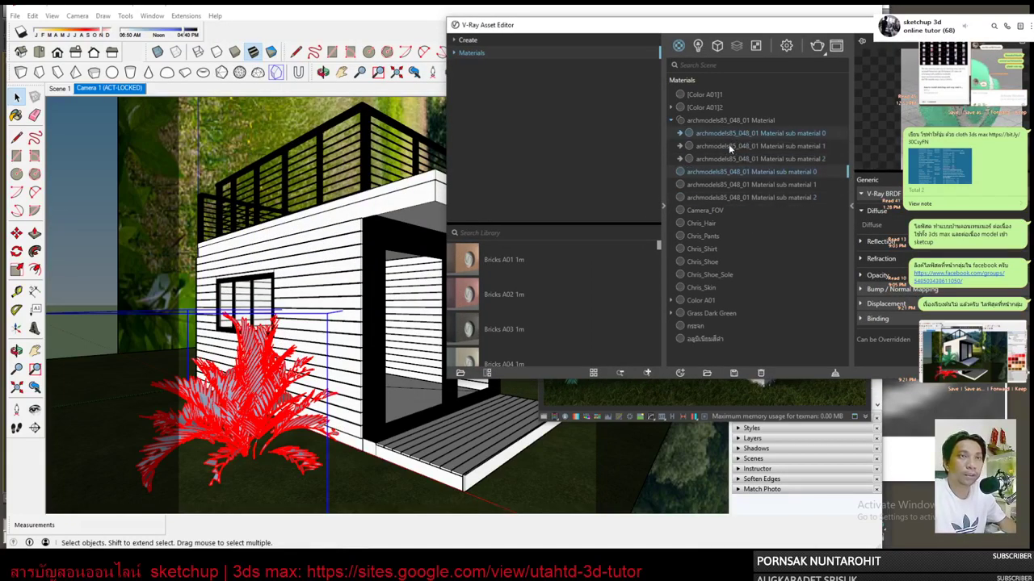
pyautogui.click(722, 159)
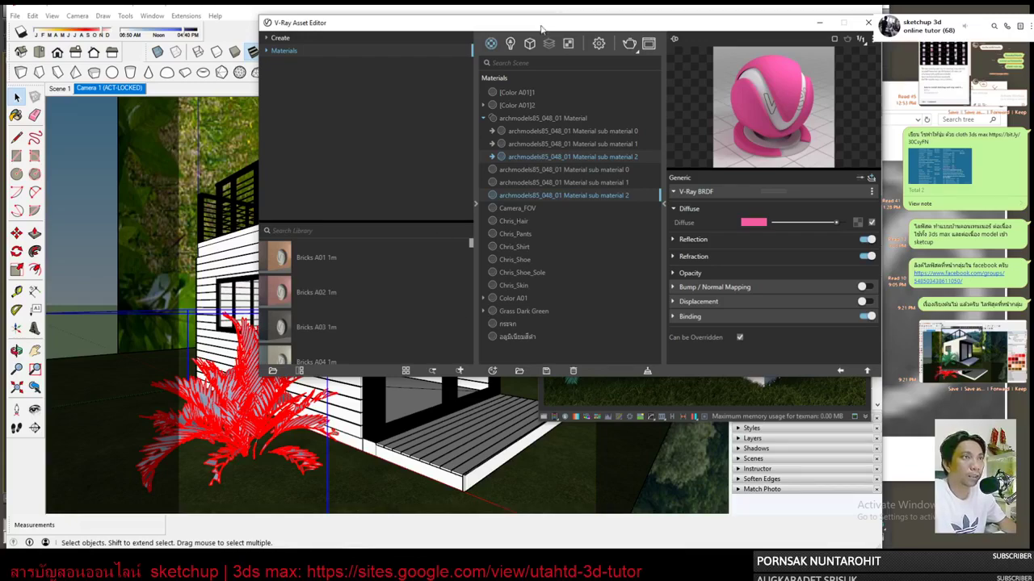
# Frame a close-up view of the palm beside the house wall, with nothing selected.
pyautogui.moveTo(541, 28); pyautogui.dragTo(682, 11)
pyautogui.moveTo(348, 347); pyautogui.dragTo(375, 389, button='middle')
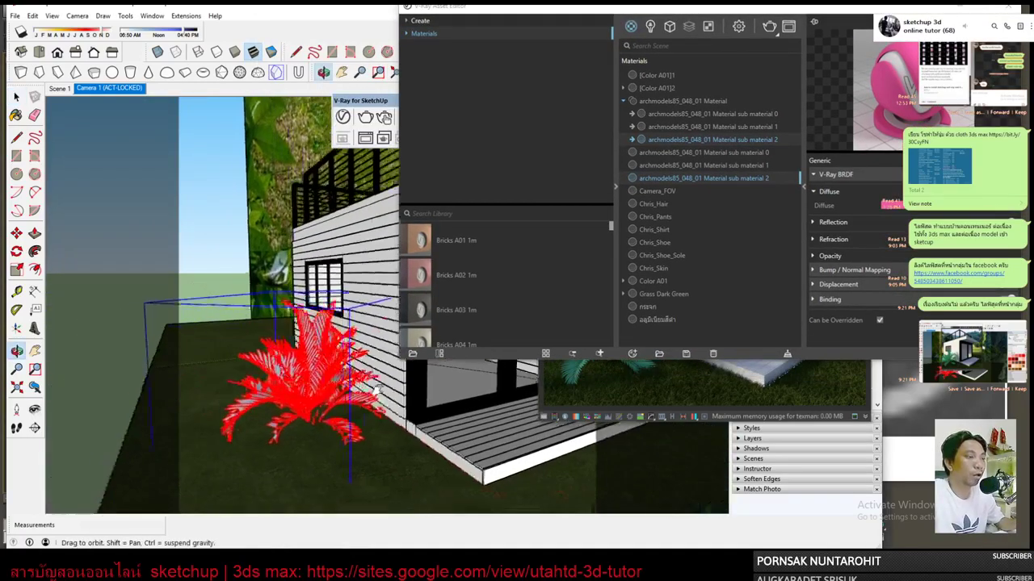
pyautogui.scroll(3, 376, 389)
pyautogui.scroll(2, 375, 389)
pyautogui.moveTo(376, 390)
pyautogui.mouseDown(button='middle')
pyautogui.moveTo(371, 431)
pyautogui.moveTo(430, 442)
pyautogui.moveTo(353, 373)
pyautogui.moveTo(365, 386)
pyautogui.mouseUp(button='middle')
pyautogui.scroll(2, 371, 430)
pyautogui.scroll(2, 406, 416)
pyautogui.scroll(2, 405, 416)
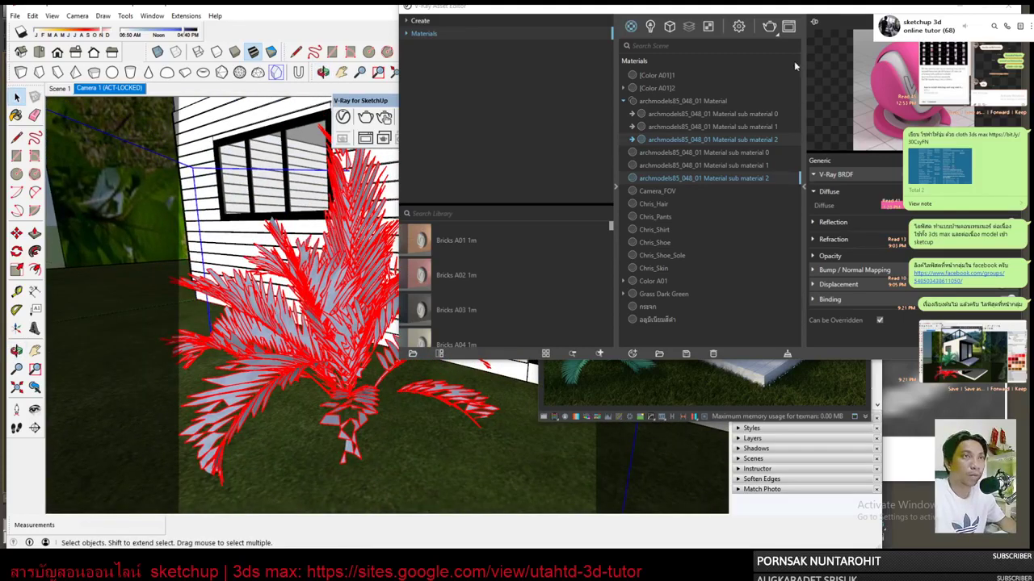
pyautogui.click(432, 426)
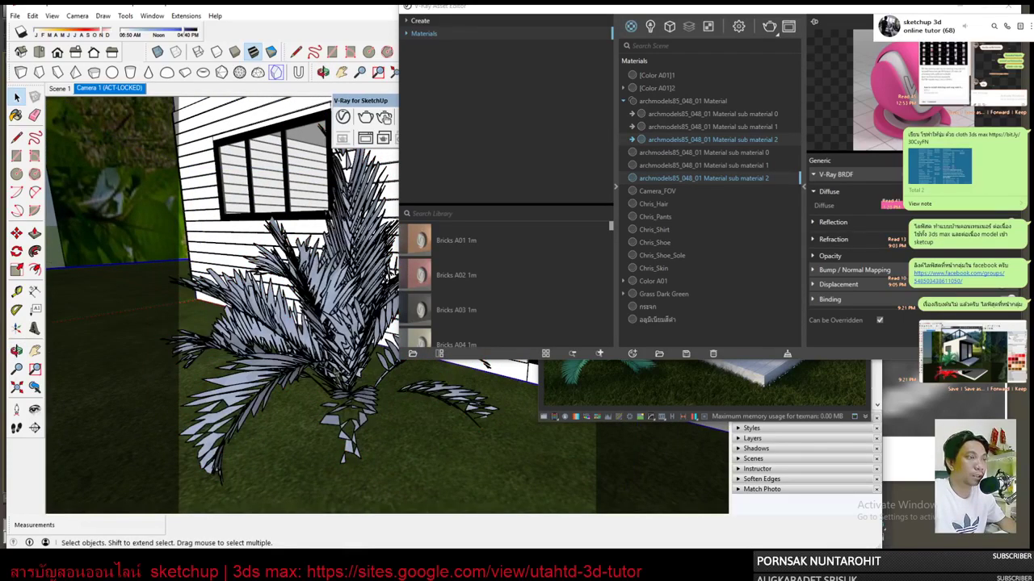
pyautogui.moveTo(433, 426); pyautogui.dragTo(420, 404, button='middle')
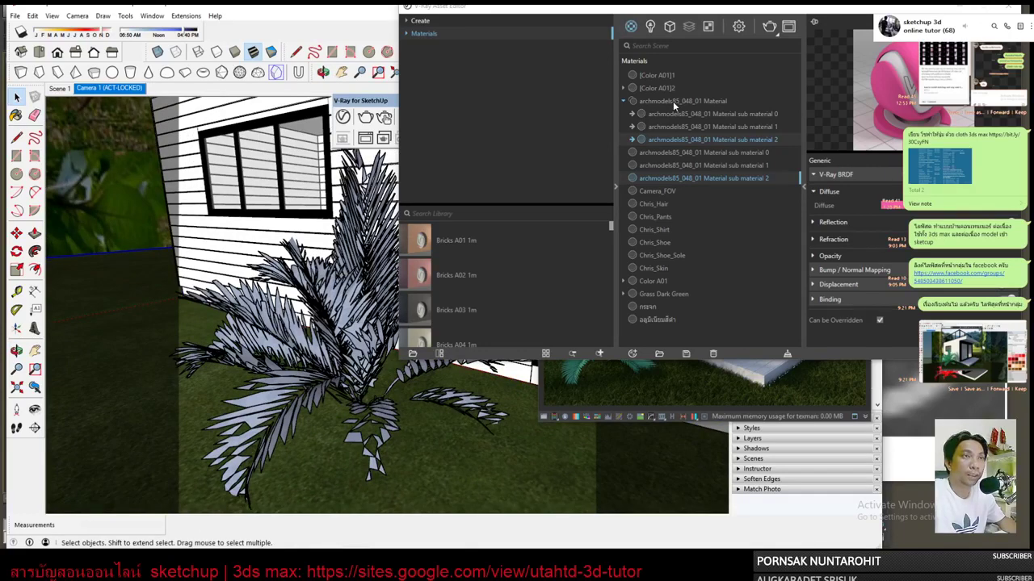
# Review the multi-material's slot 1 material choices without changing them, then bring up render options.
pyautogui.click(673, 101)
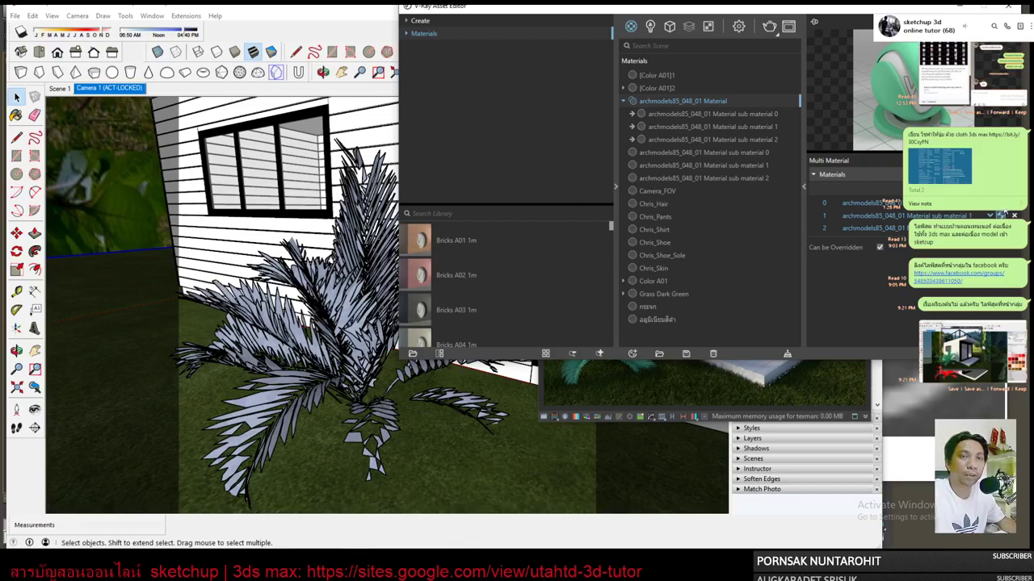
pyautogui.click(990, 215)
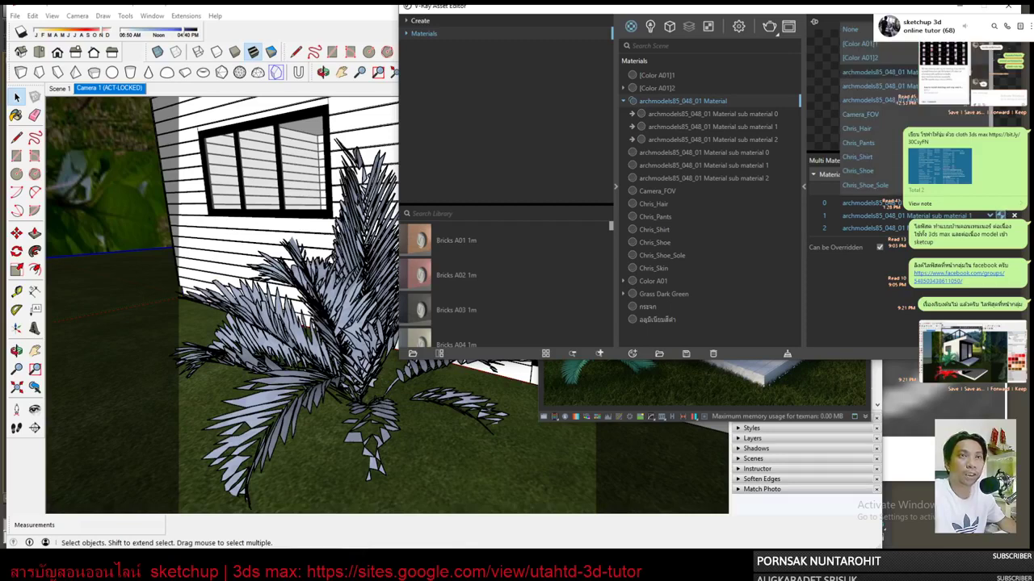
pyautogui.click(575, 224)
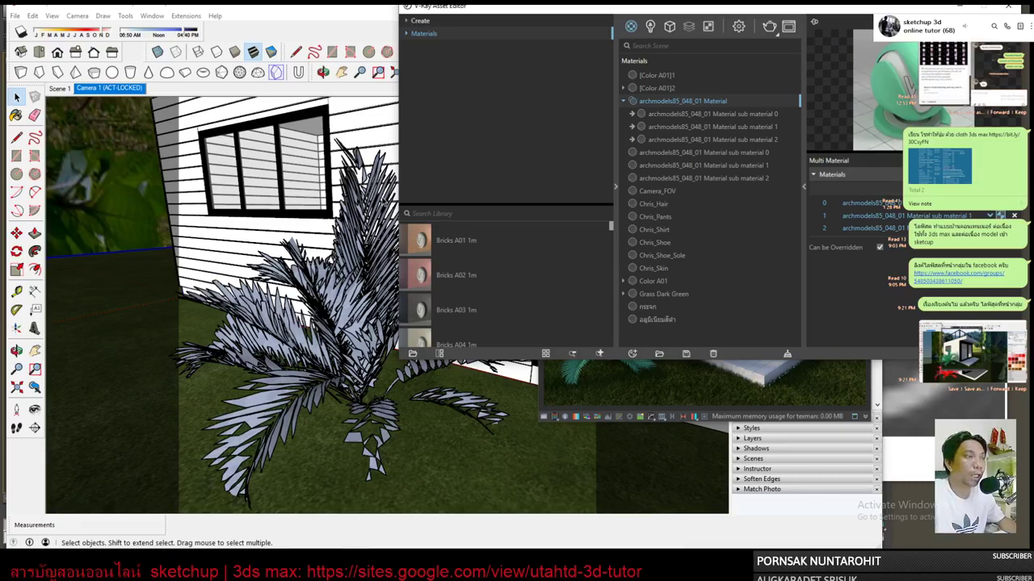
pyautogui.click(779, 36)
# Render the palm close-up and check a Multi Material slot's choices without changing them.
pyautogui.click(769, 53)
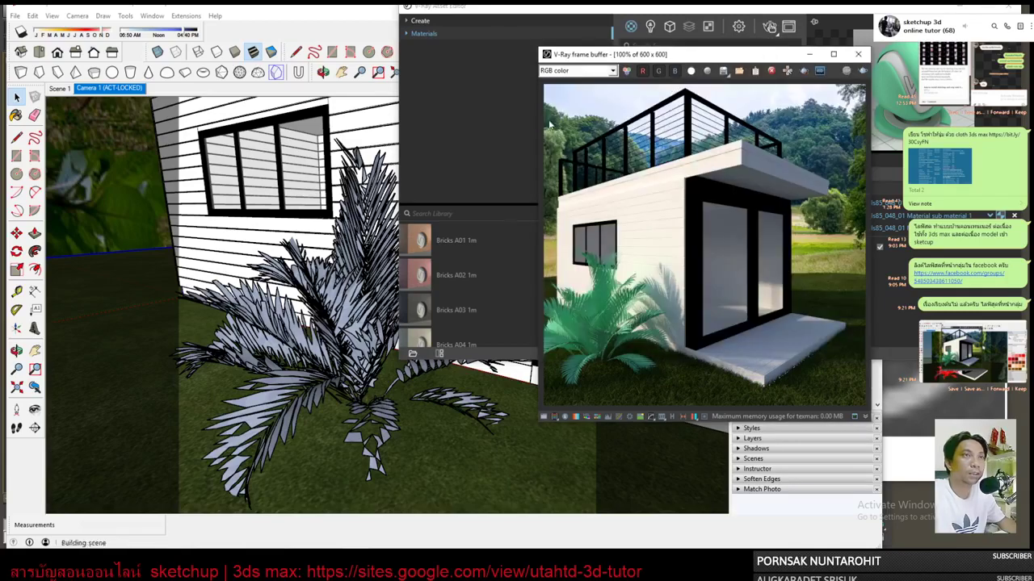
pyautogui.moveTo(285, 83); pyautogui.dragTo(277, 82)
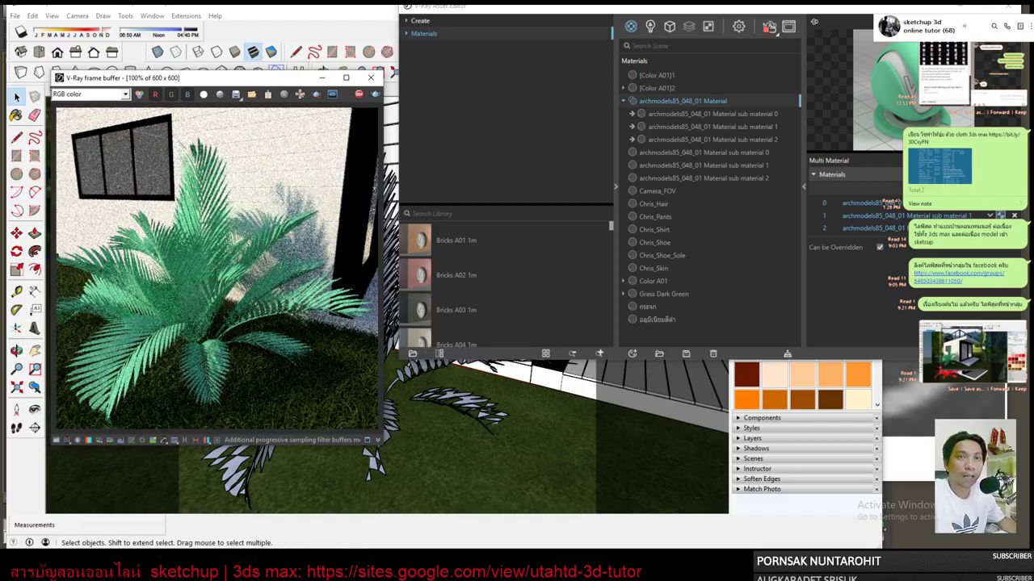
pyautogui.click(913, 216)
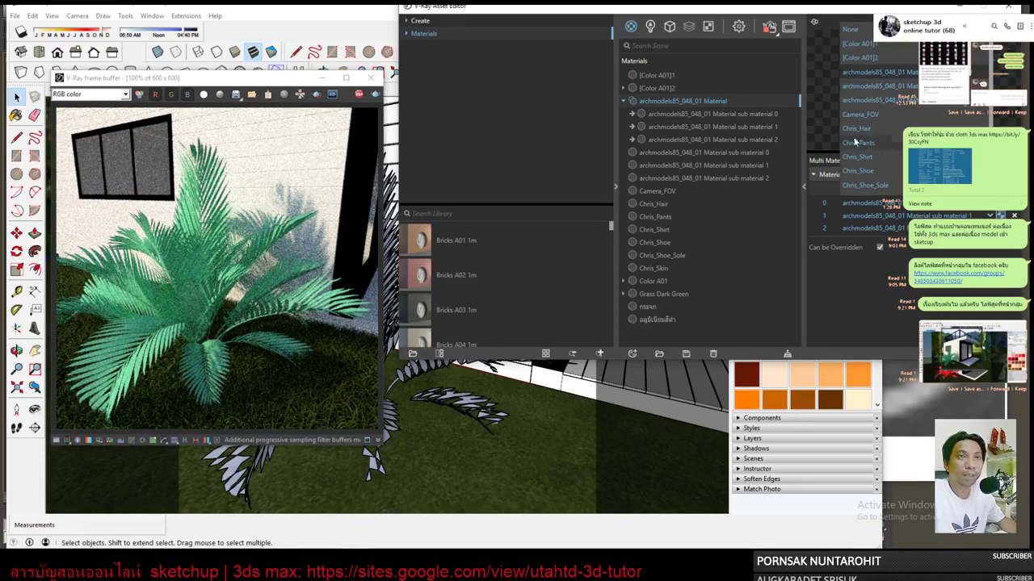
pyautogui.click(663, 257)
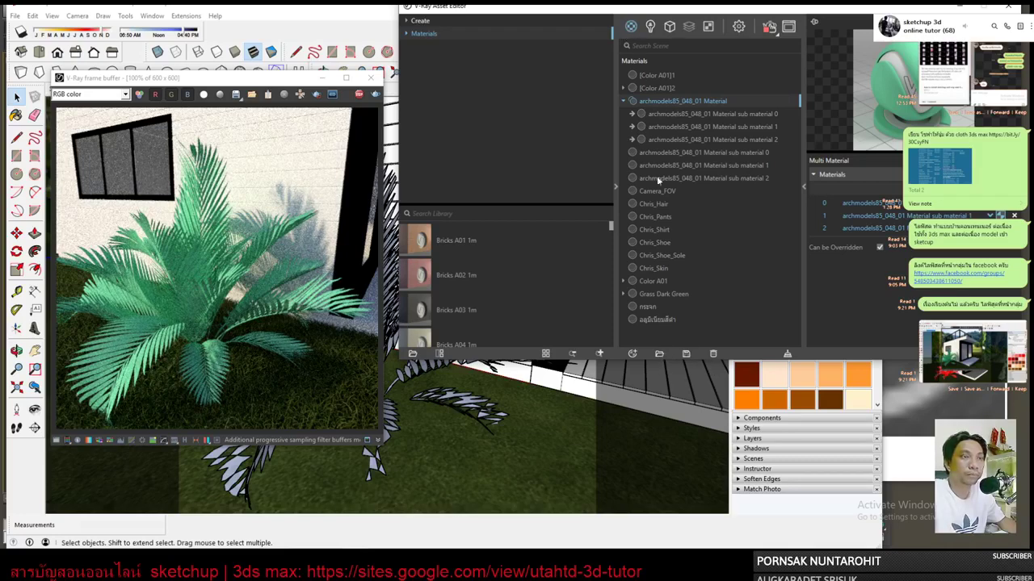
# Import tree.vrmat from the proxy\tree folder into the V-Ray scene materials.
pyautogui.click(659, 355)
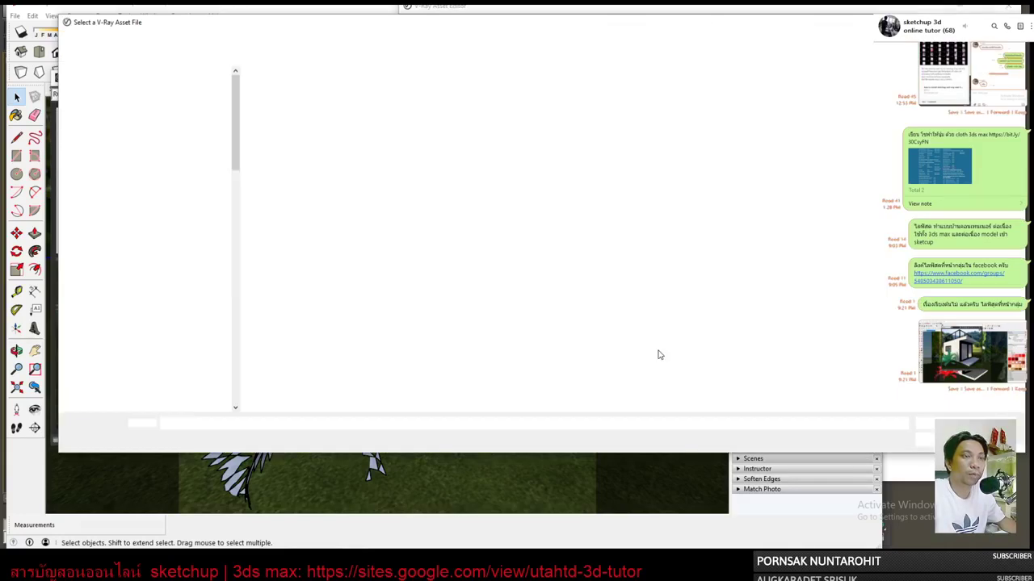
pyautogui.click(267, 75)
pyautogui.doubleClick(271, 76)
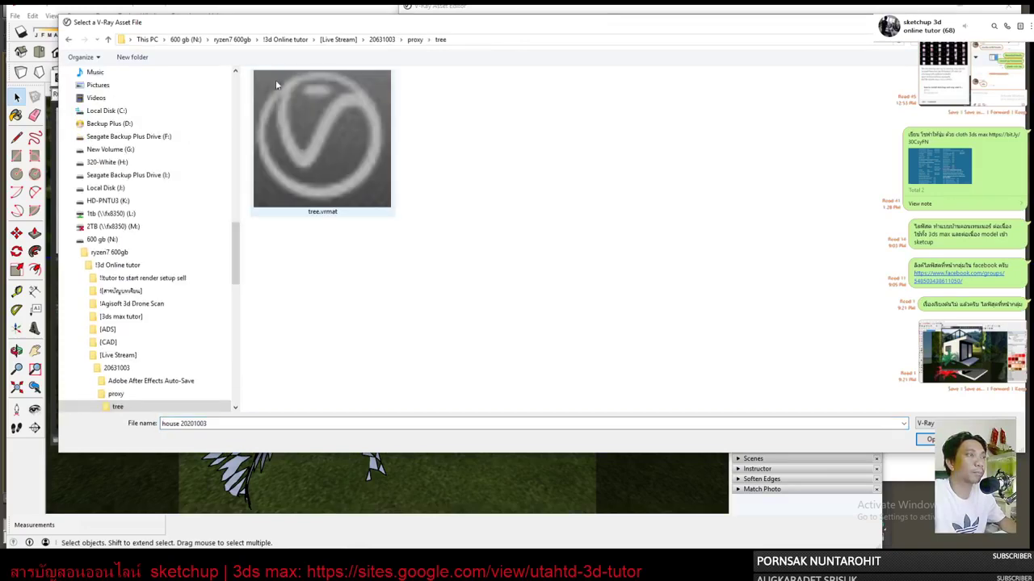
pyautogui.click(326, 150)
pyautogui.click(930, 439)
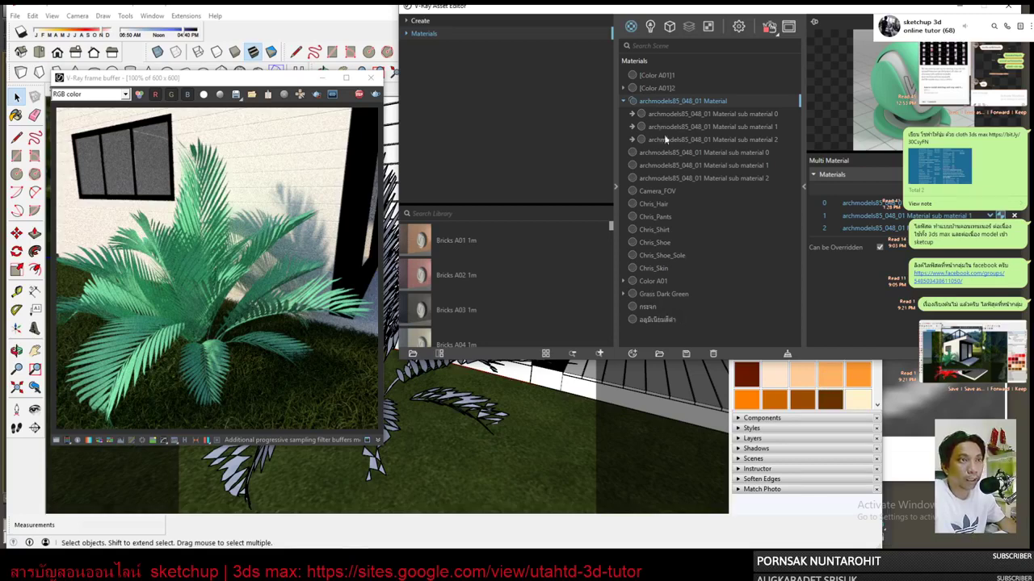
# Inspect the new archmodels85_048_02 and archmodels85_048_03 materials and their textures.
pyautogui.click(671, 266)
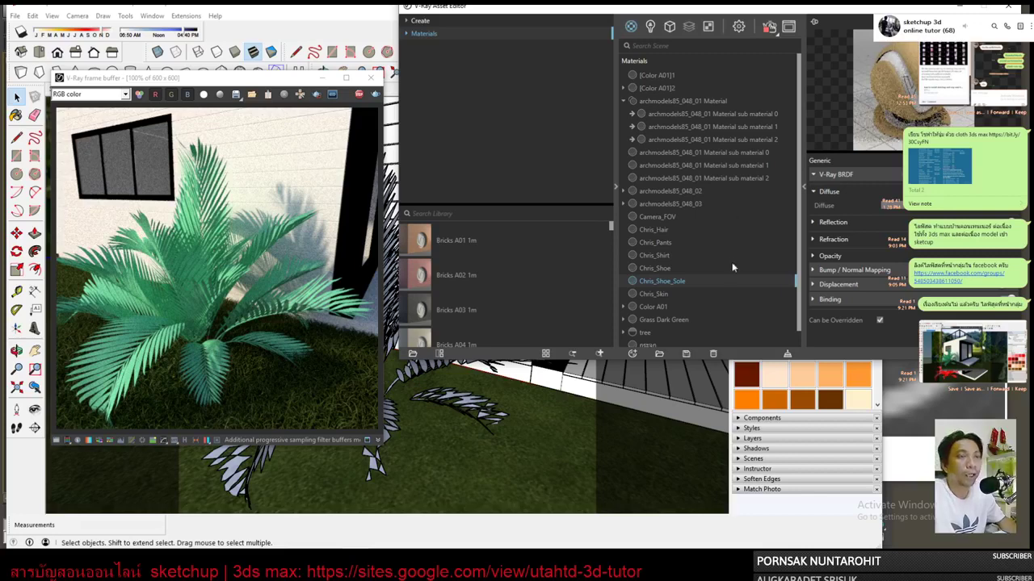
pyautogui.click(676, 191)
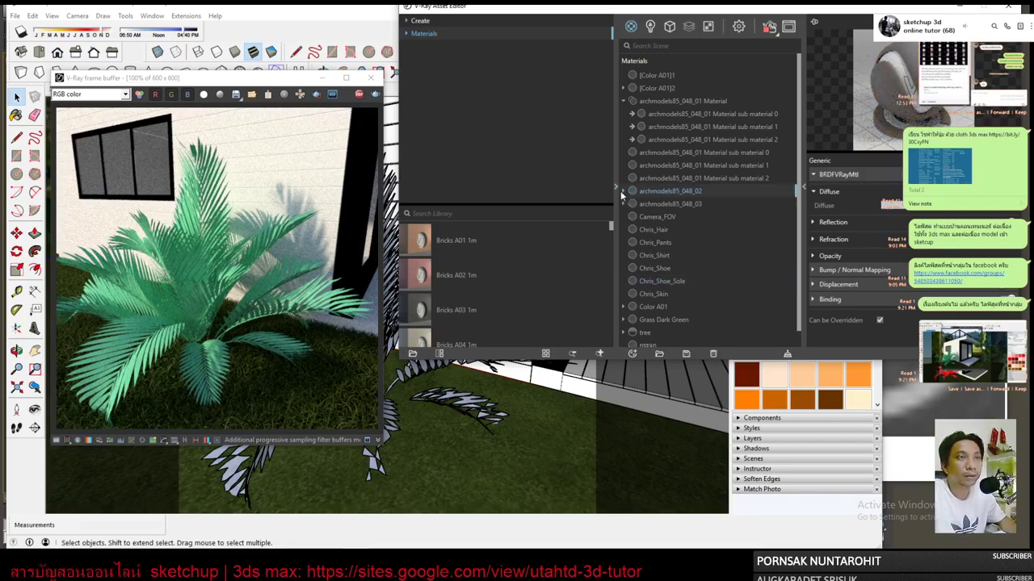
pyautogui.click(621, 192)
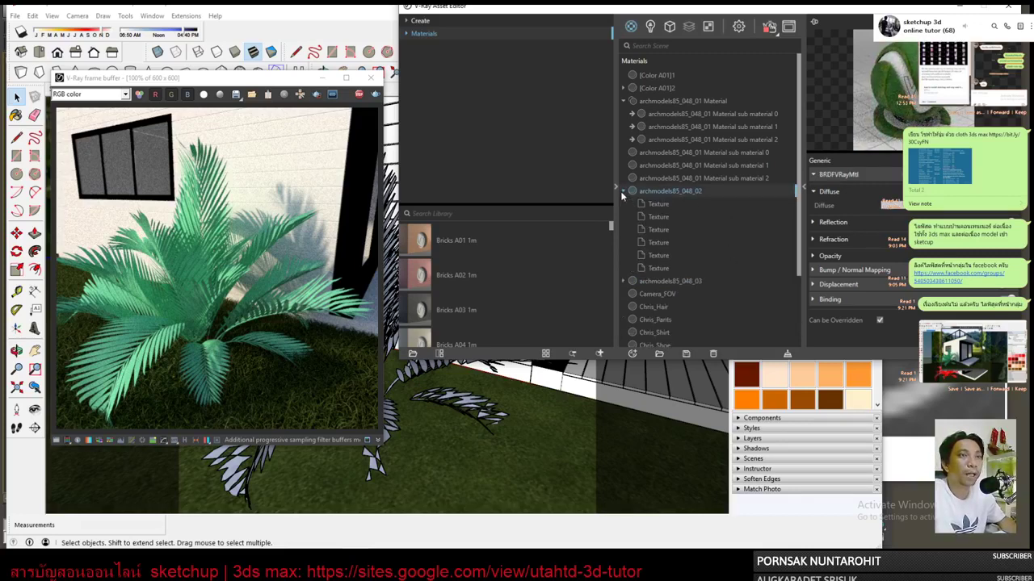
pyautogui.click(621, 191)
pyautogui.click(622, 203)
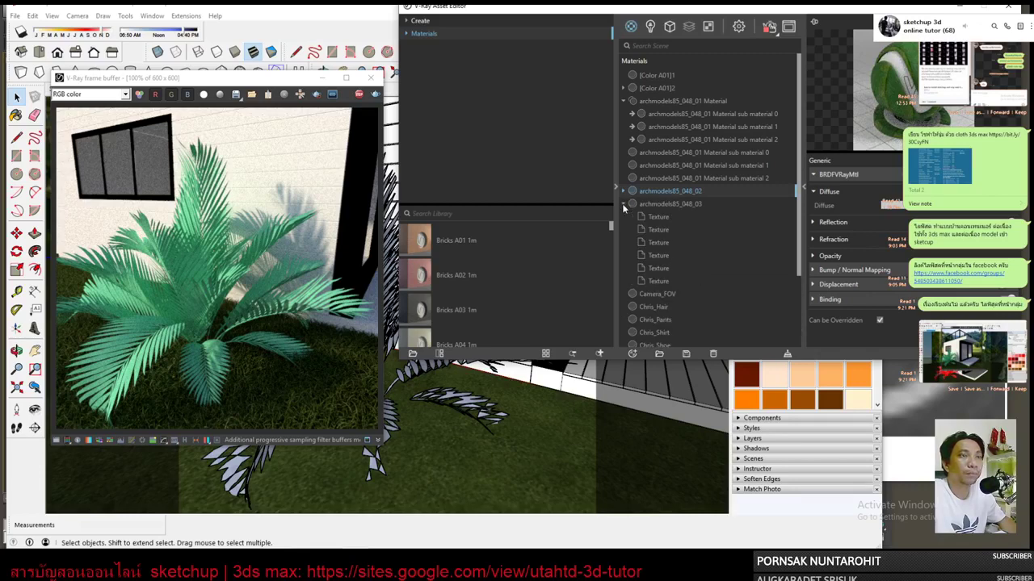
pyautogui.click(622, 203)
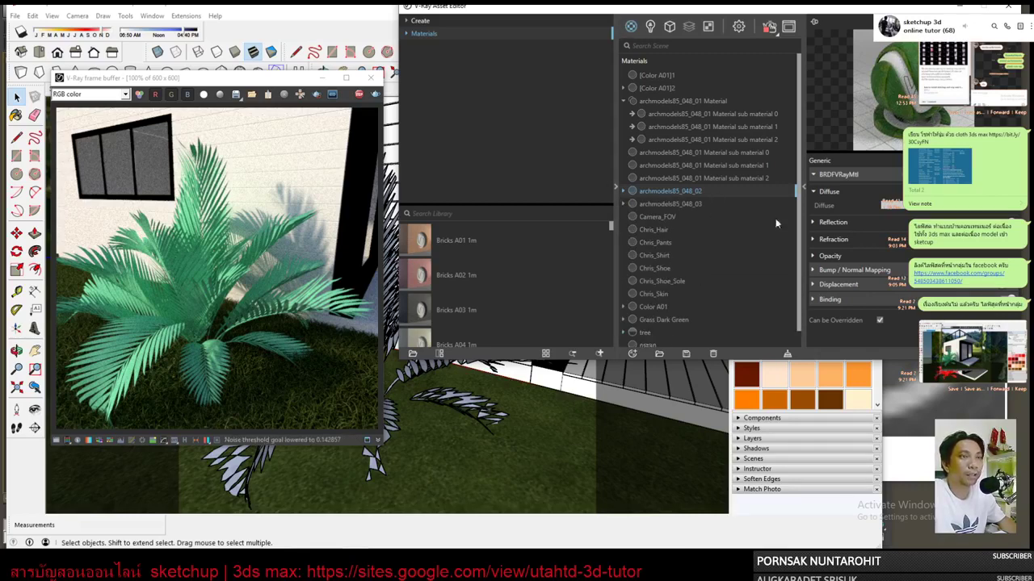
# Expand the tree entry, view its archmodels85_048_03 material, and collapse archmodels85_048_01 Material's sub-materials.
pyautogui.scroll(-1, 749, 228)
pyautogui.click(628, 316)
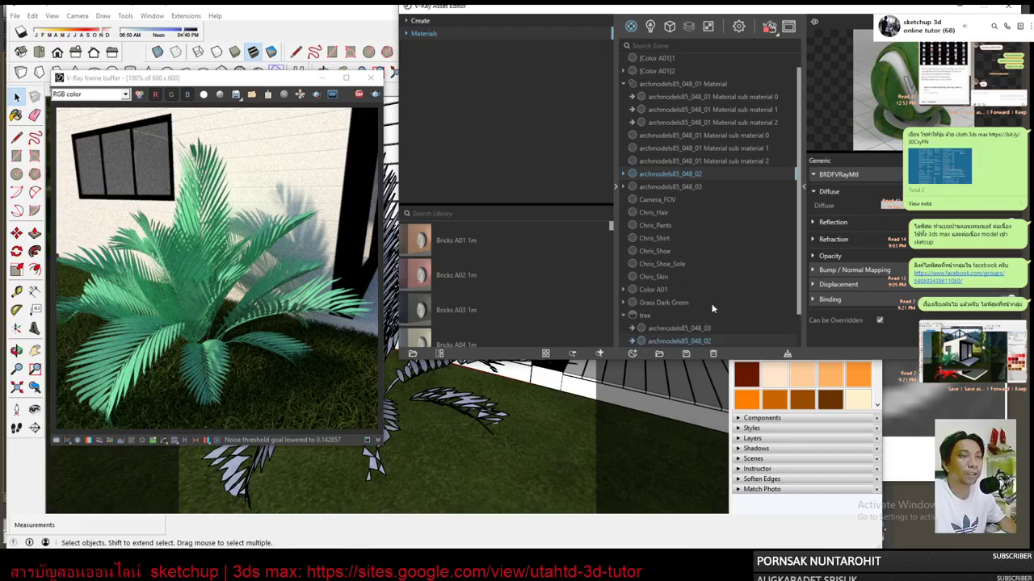
pyautogui.scroll(-1, 712, 308)
pyautogui.click(693, 291)
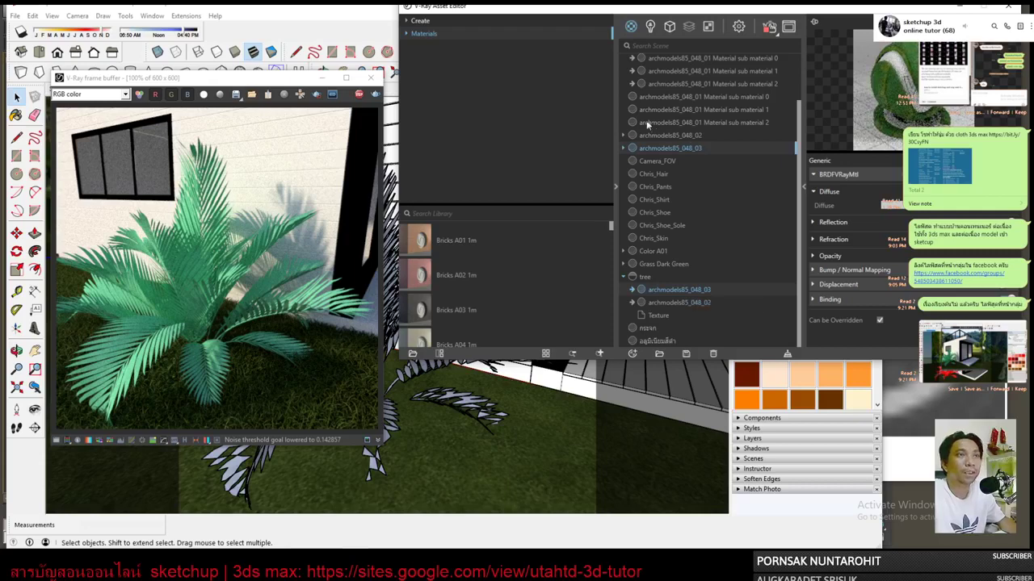
pyautogui.scroll(2, 654, 129)
pyautogui.click(623, 101)
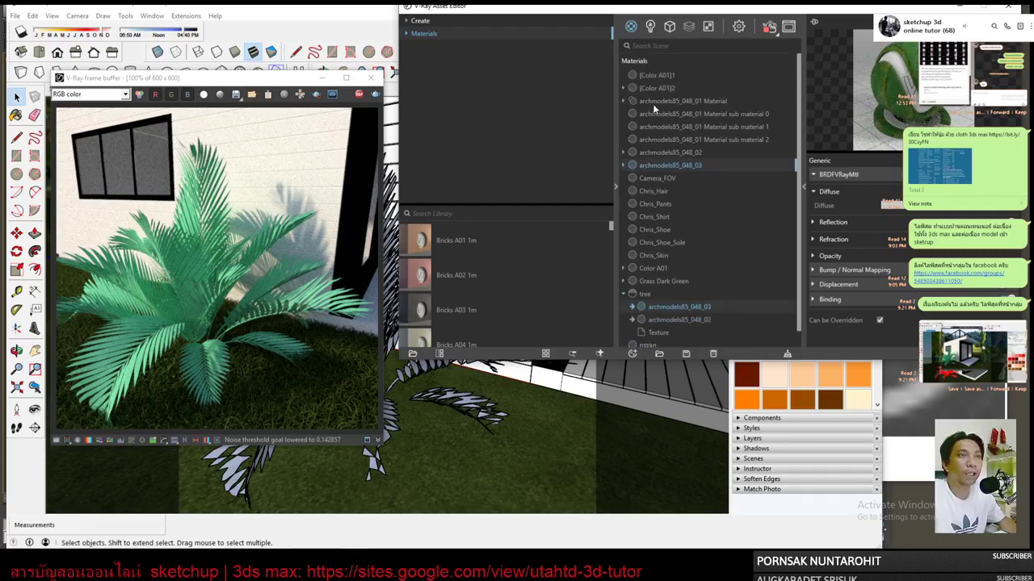
# Review the tree's Two Sided material and its archmodels85_048_02 and archmodels85_048_03 leaf materials.
pyautogui.click(663, 101)
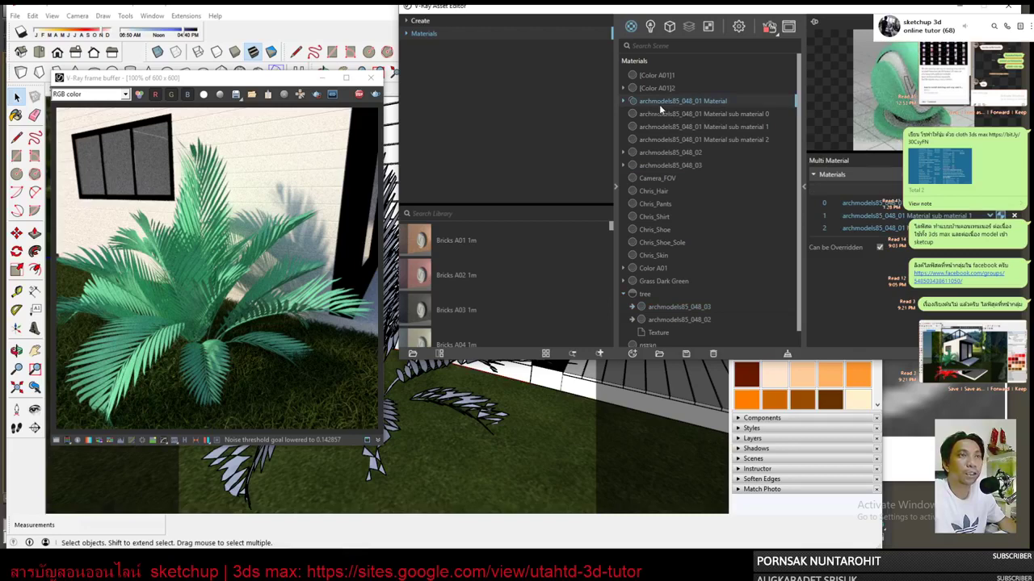
pyautogui.click(624, 294)
pyautogui.click(624, 294)
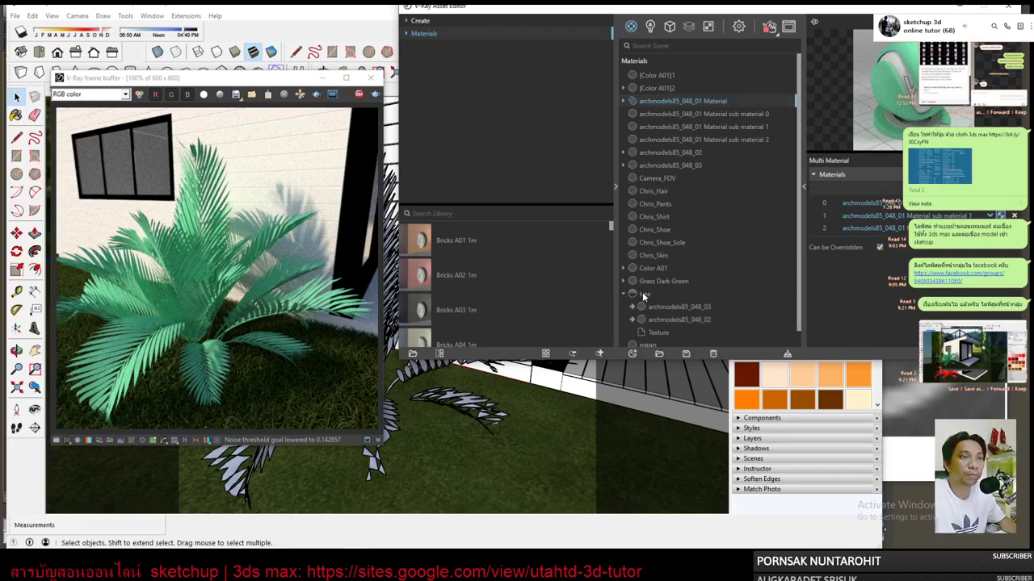
pyautogui.click(639, 296)
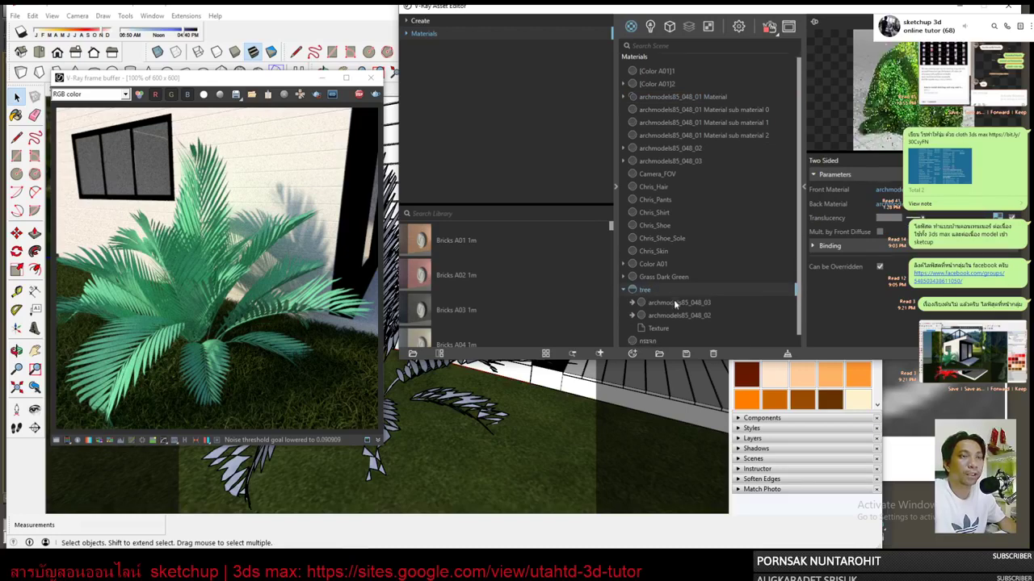
pyautogui.scroll(-1, 674, 300)
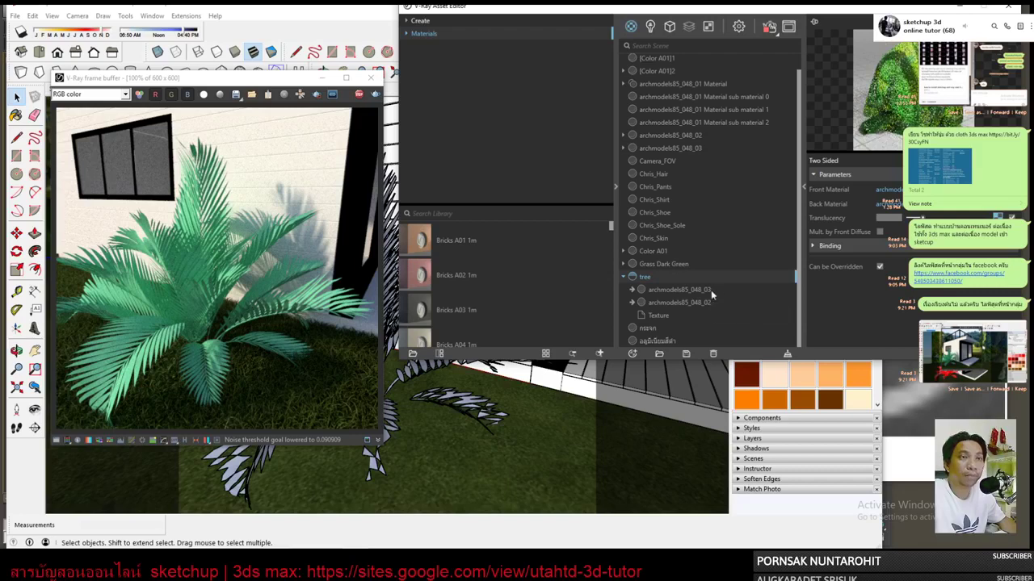
pyautogui.click(699, 304)
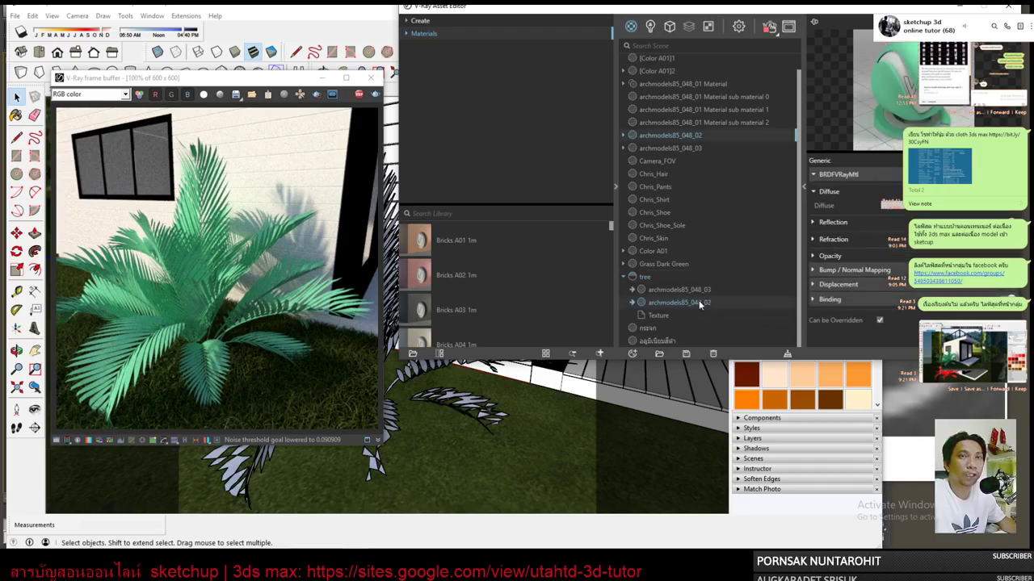
pyautogui.press('Up')
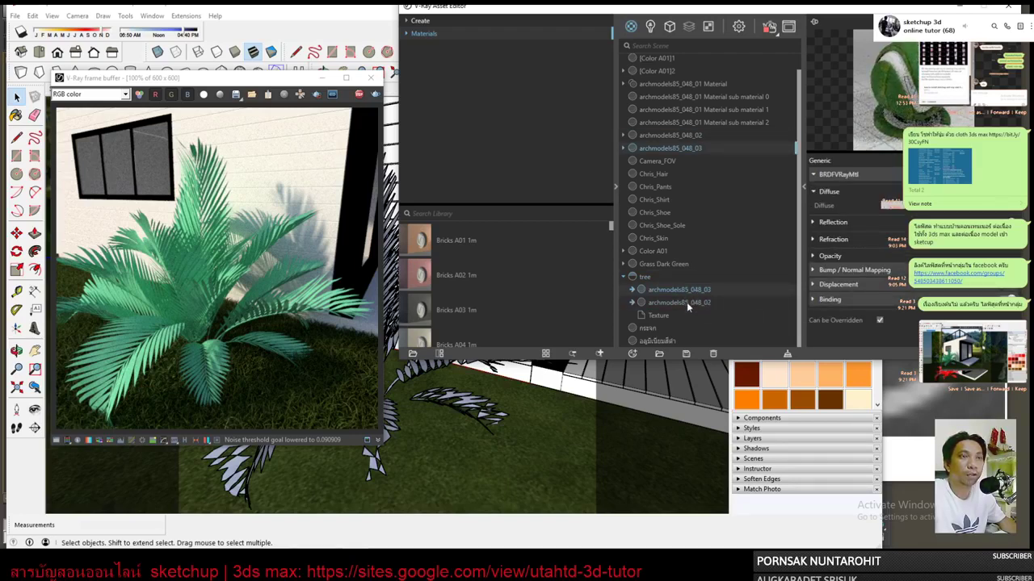
pyautogui.click(686, 302)
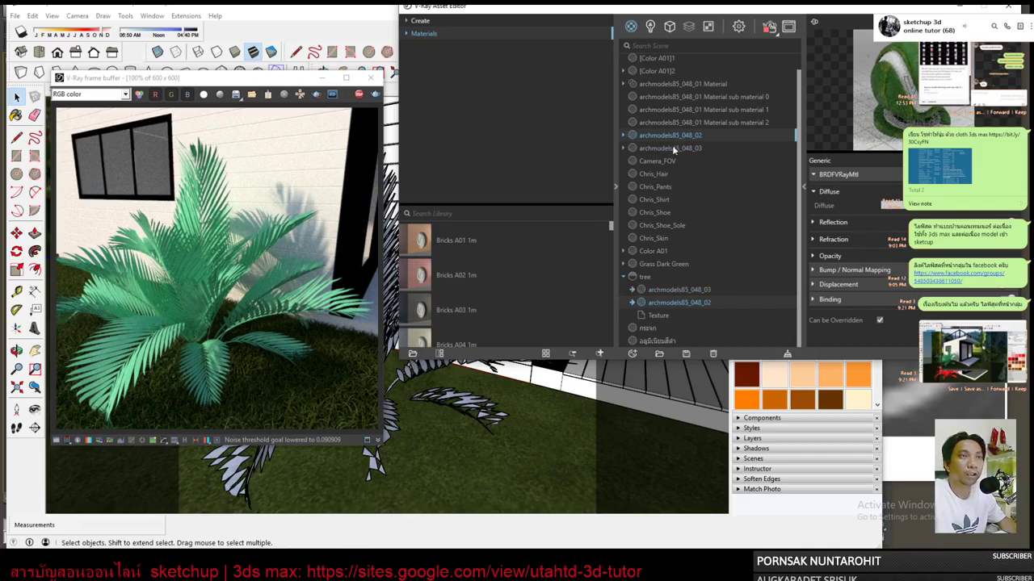
pyautogui.scroll(1, 672, 149)
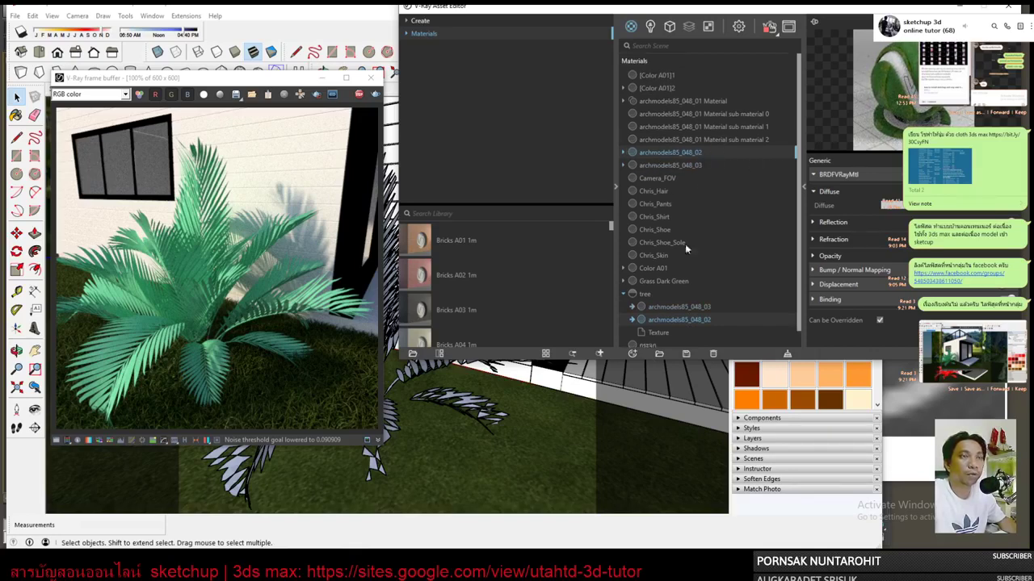
# Check archmodels85_048_01 Material again, then open archmodels85_048_02's settings.
pyautogui.click(675, 100)
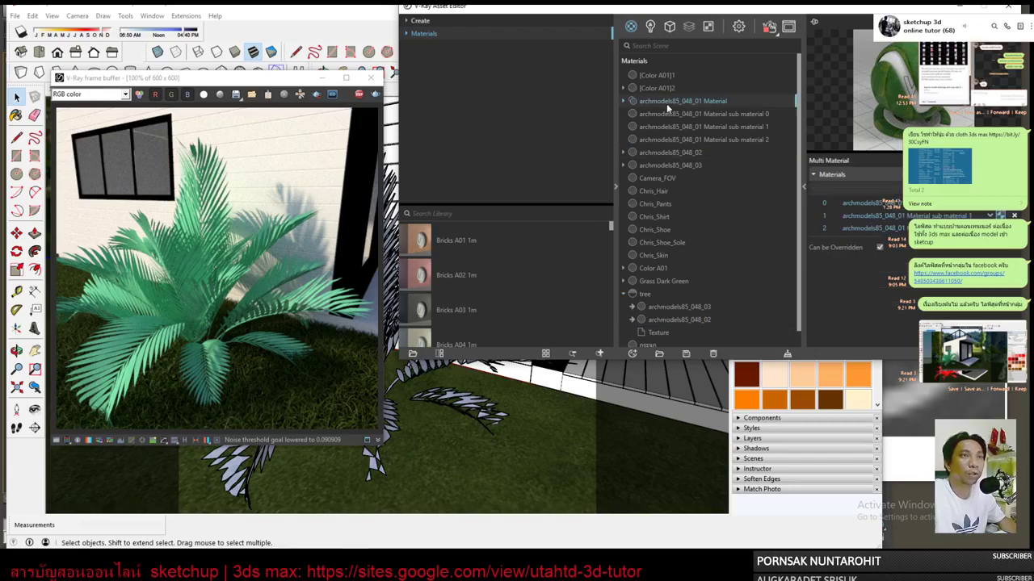
pyautogui.click(622, 101)
pyautogui.click(621, 100)
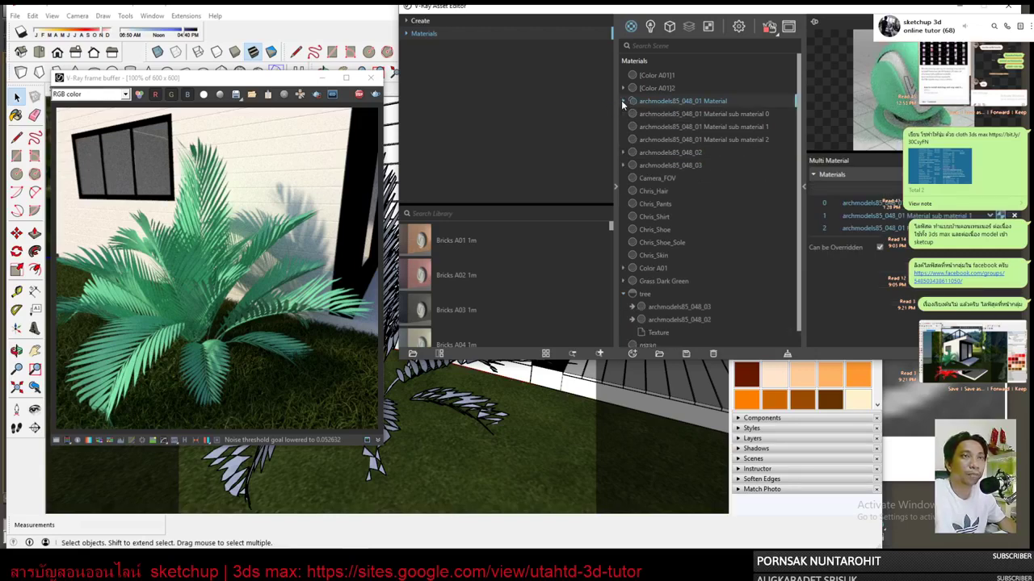
pyautogui.click(675, 154)
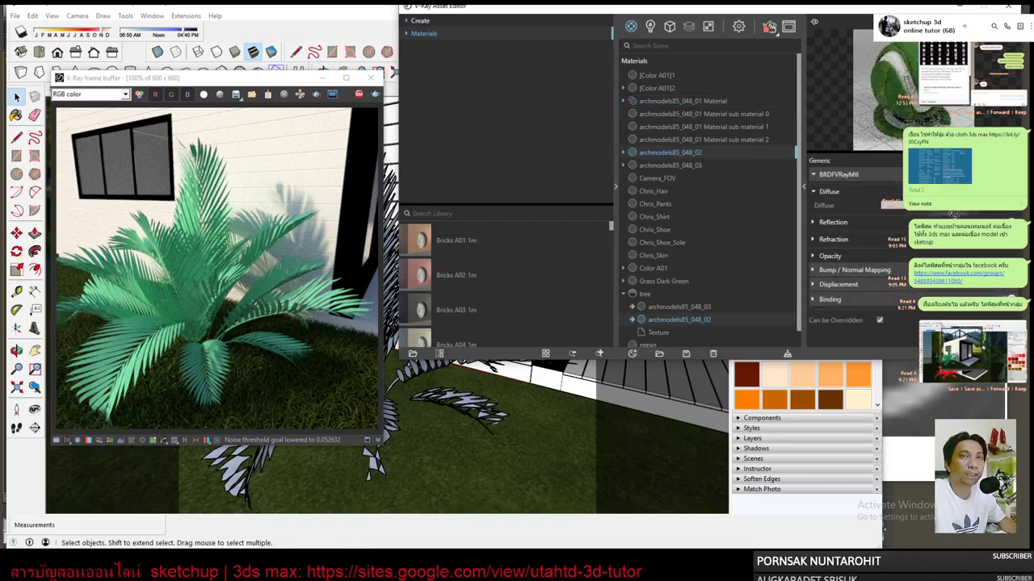
# Assign archmodels85_048_02 to Multi Material slots 1 and 2 of archmodels85_048_01 Material.
pyautogui.click(666, 100)
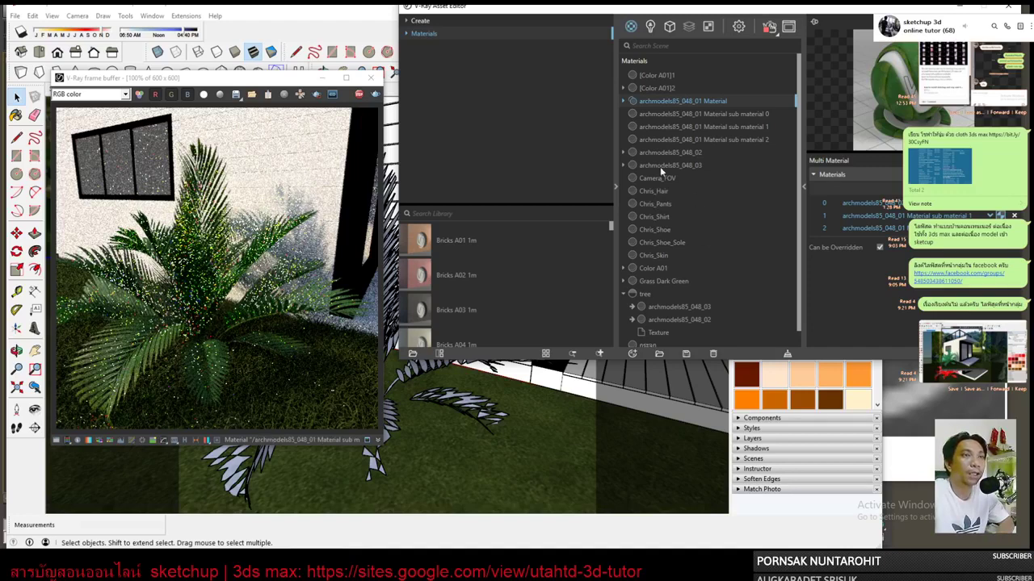
pyautogui.click(663, 166)
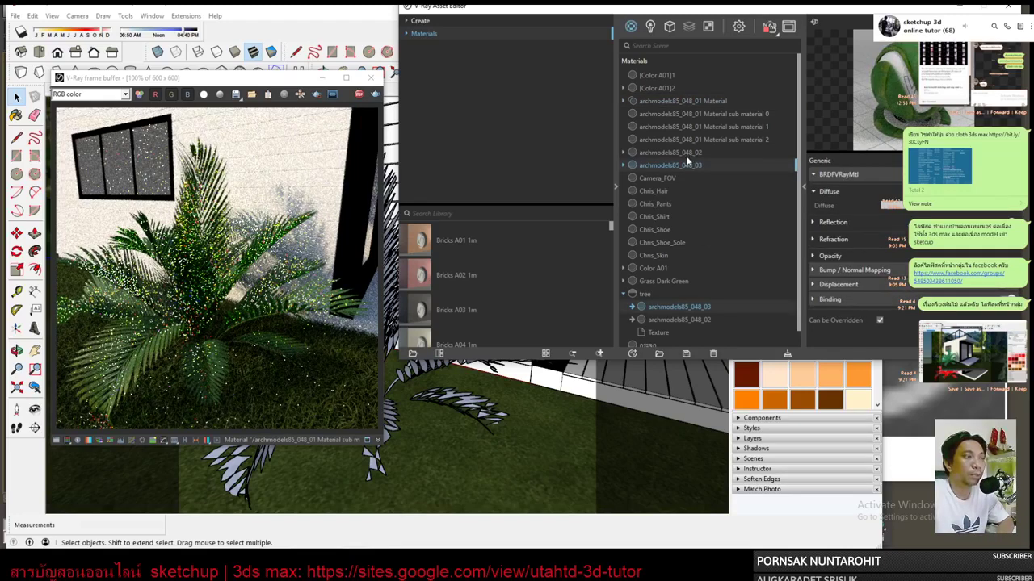
pyautogui.click(666, 103)
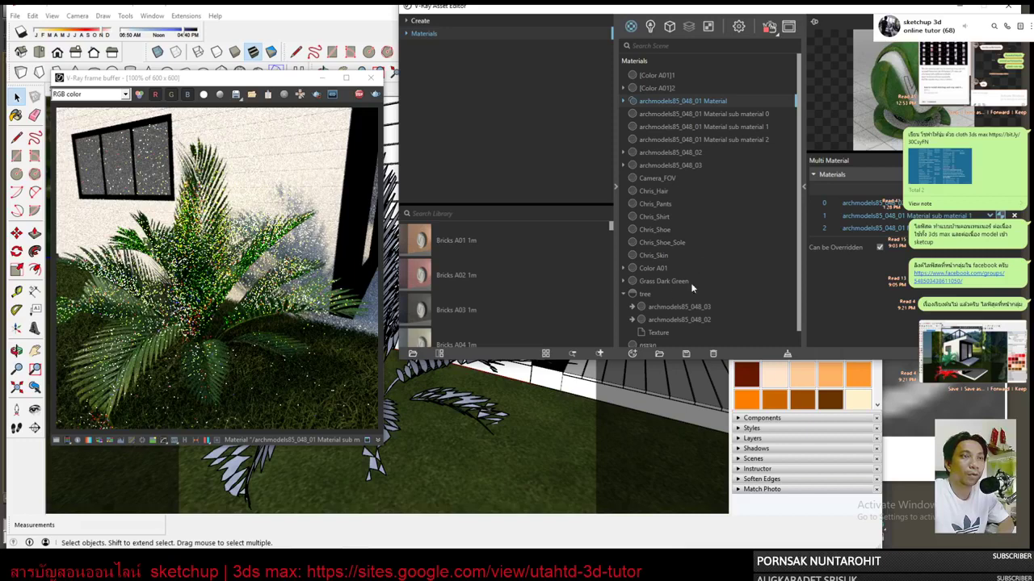
pyautogui.moveTo(689, 321); pyautogui.dragTo(893, 218)
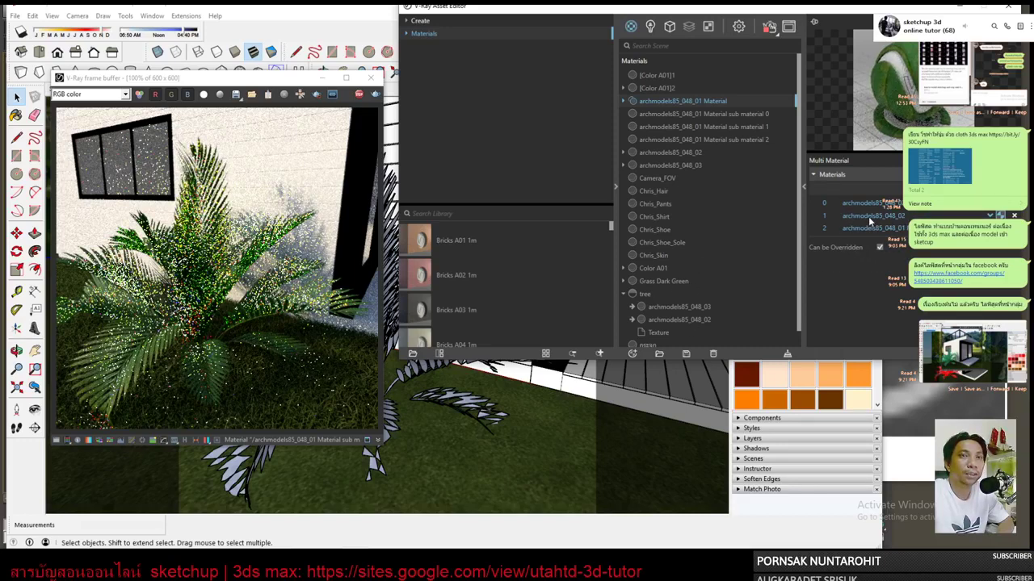
pyautogui.moveTo(693, 323); pyautogui.dragTo(882, 227)
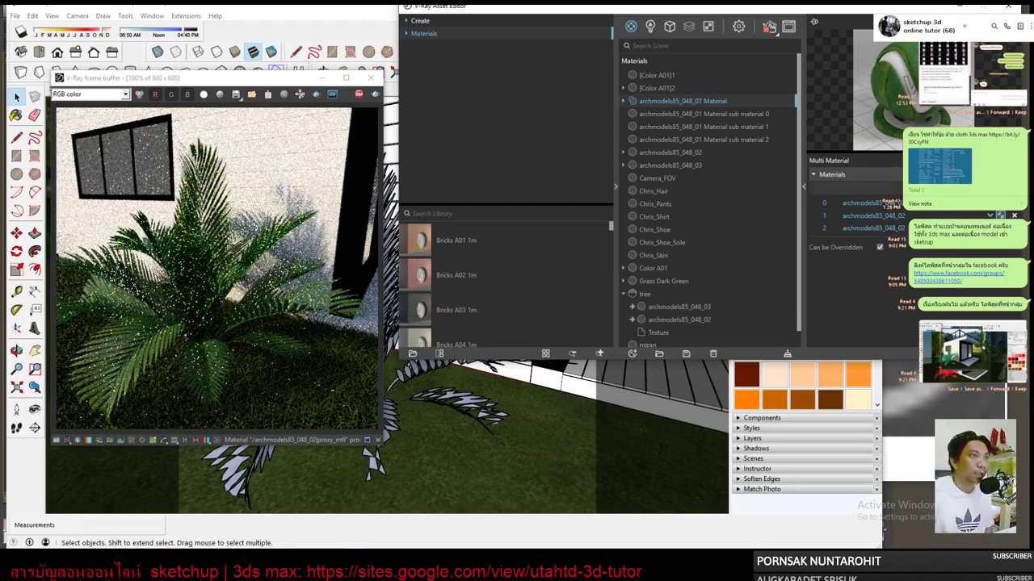
# Close the previous V-Ray frame buffer and return to the Camera 1 scene view.
pyautogui.click(358, 94)
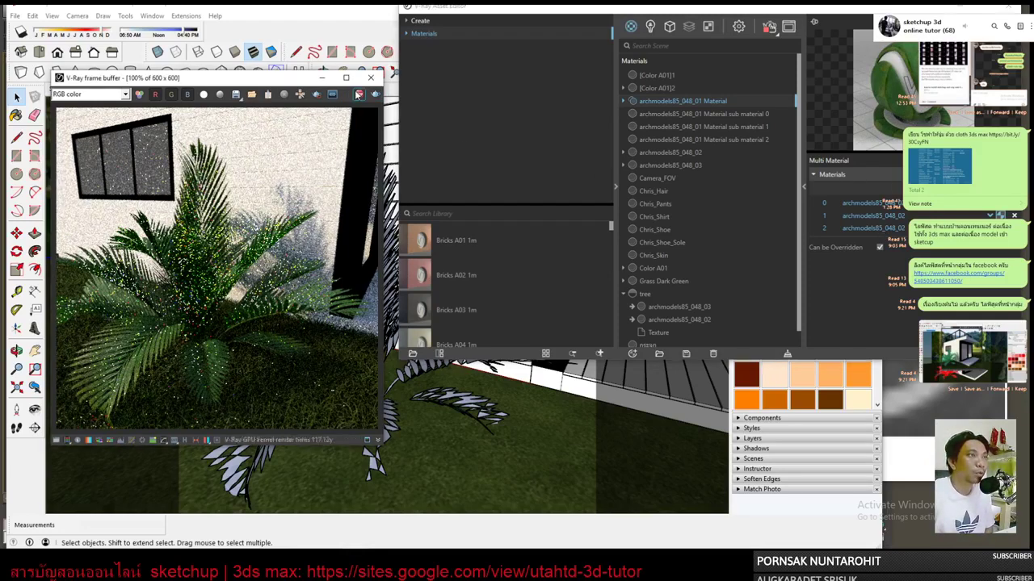
pyautogui.click(370, 78)
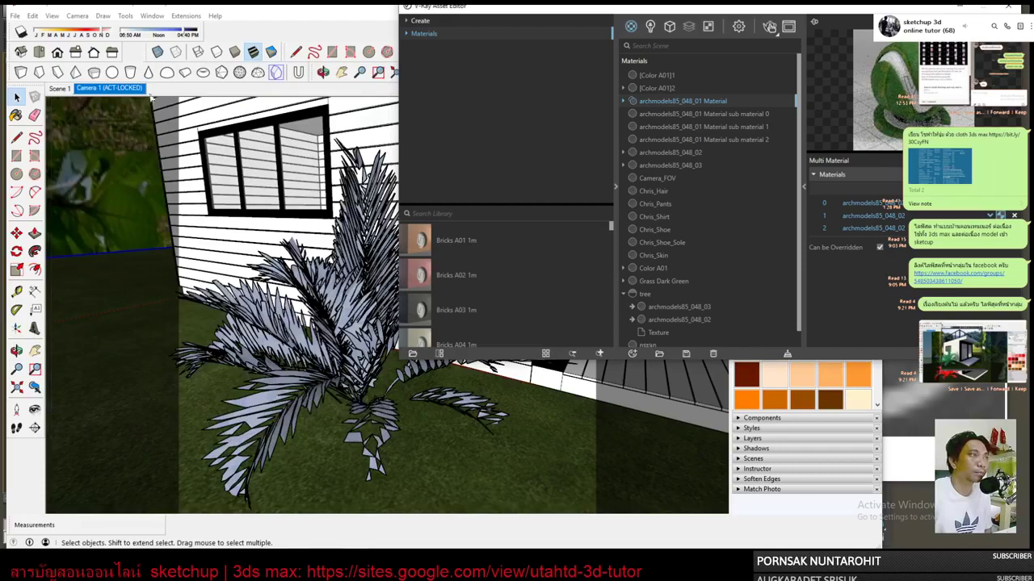
pyautogui.click(113, 88)
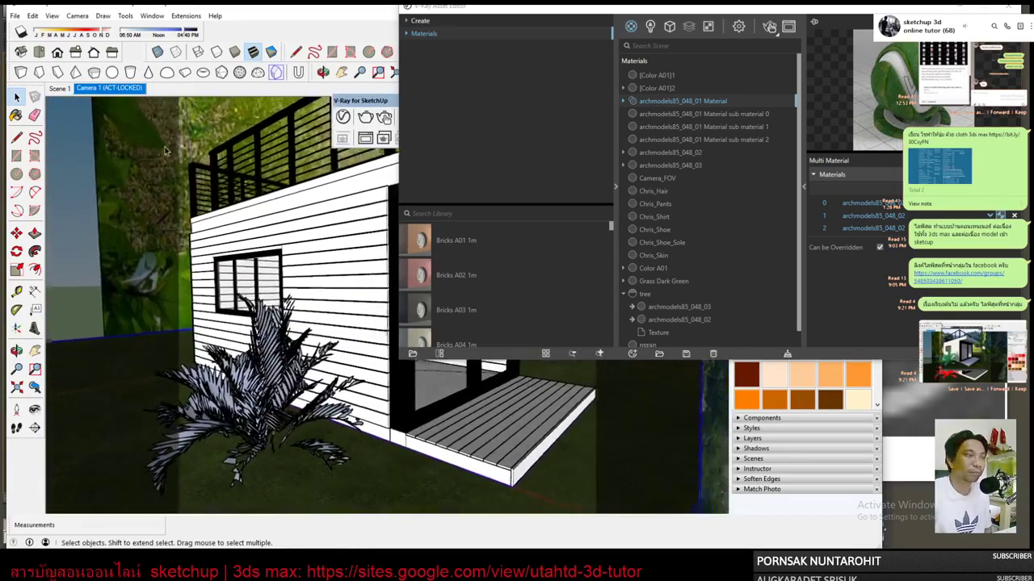
pyautogui.click(395, 159)
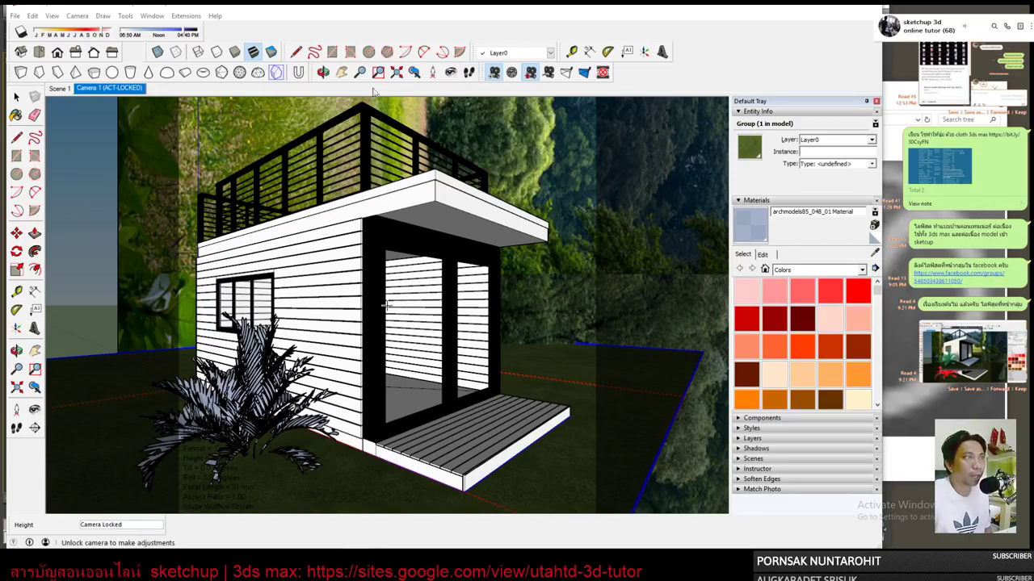
# Bring up the V-Ray toolbars and Asset Editor, then launch a new V-Ray render.
pyautogui.click(469, 72)
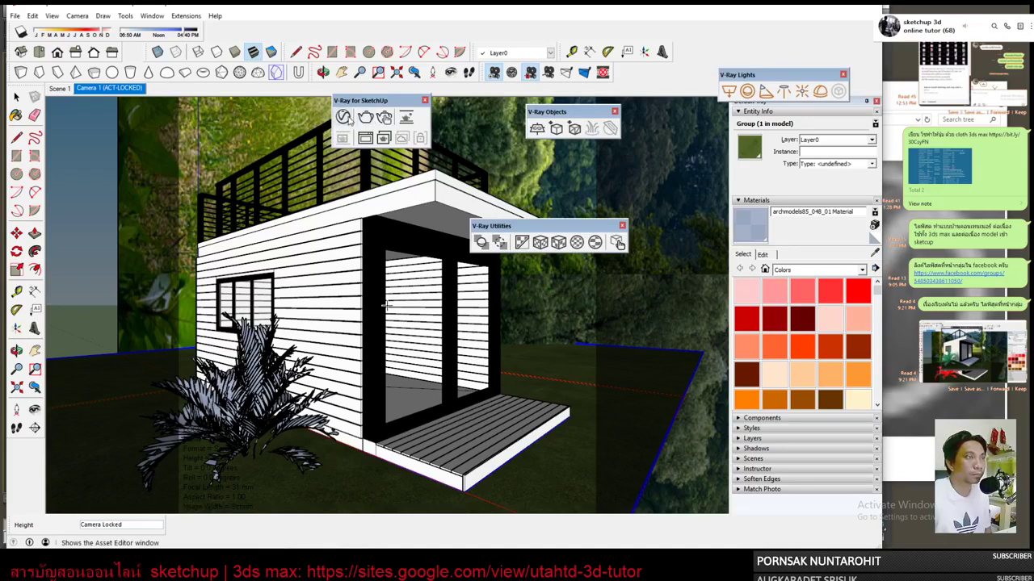
pyautogui.click(618, 242)
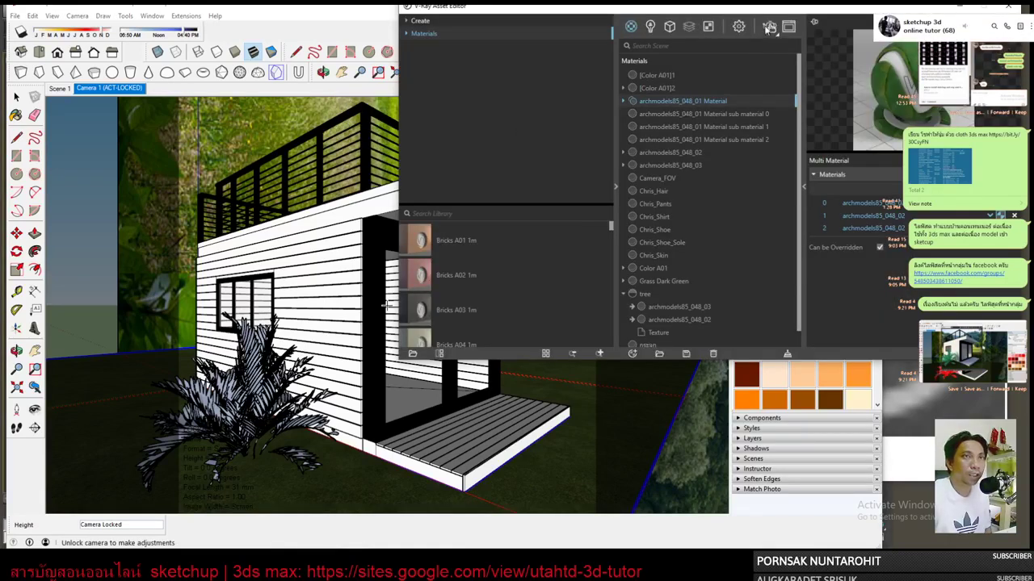
pyautogui.click(777, 35)
pyautogui.click(769, 53)
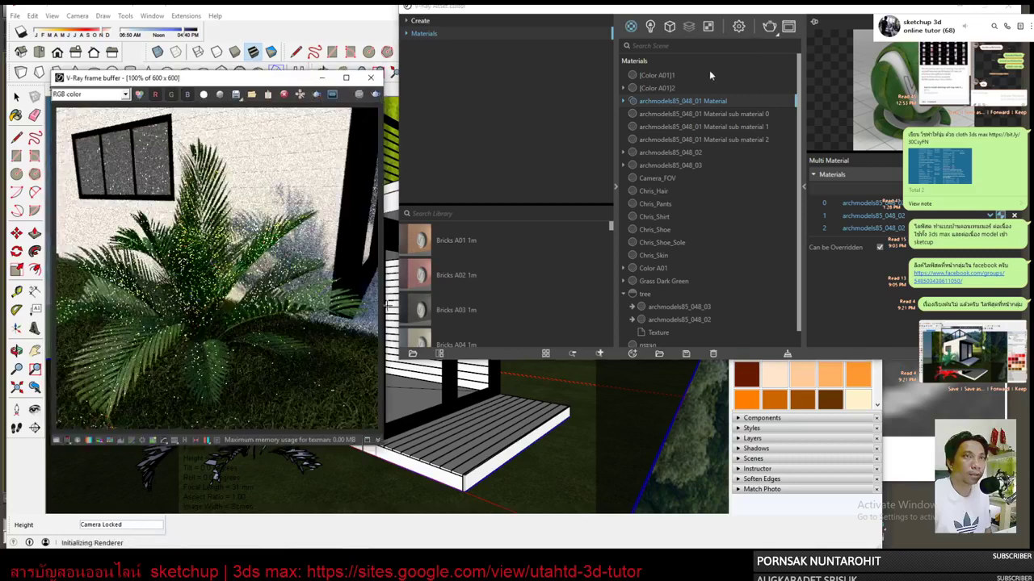
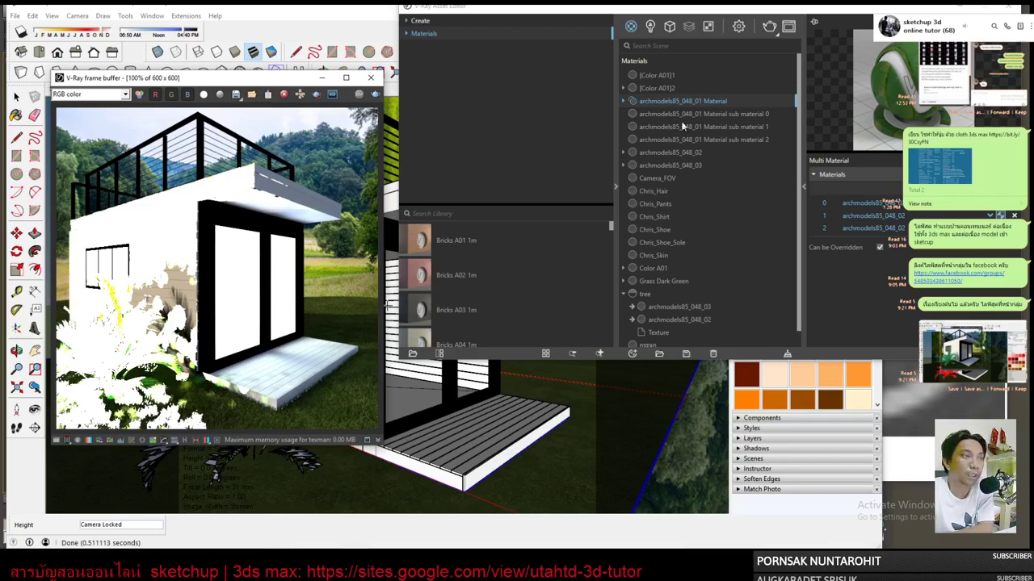
# Show the V-Ray render settings with the Render Output rollout collapsed.
pyautogui.click(739, 30)
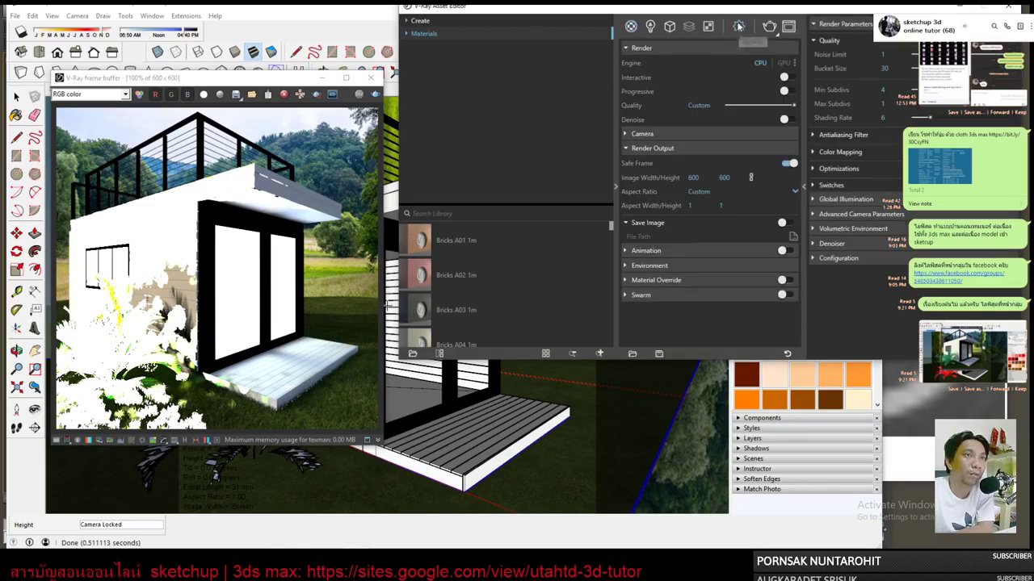
pyautogui.click(627, 147)
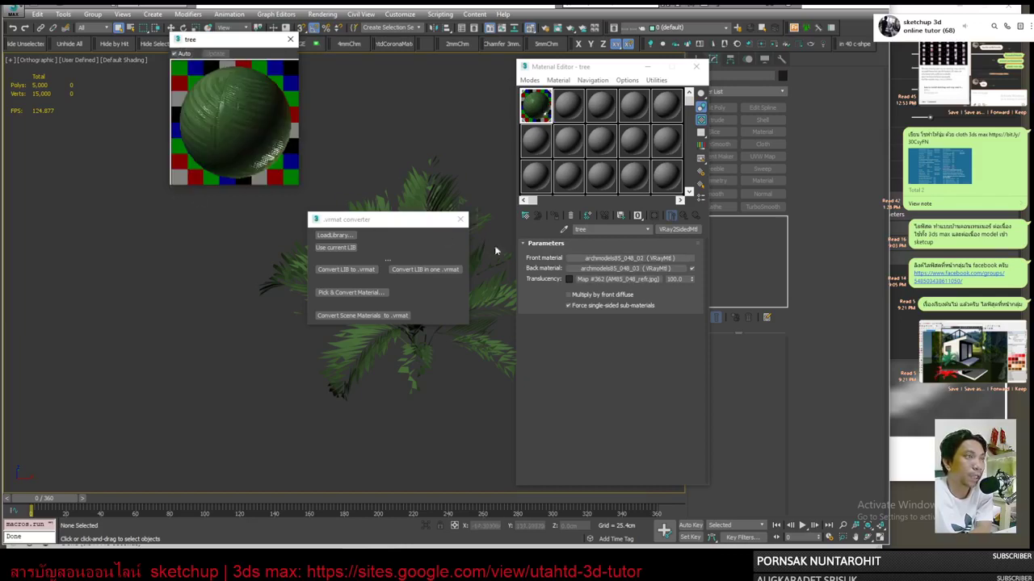
# Enable Fresnel reflections on the front leaf material archmodels85_048_02.
pyautogui.click(601, 258)
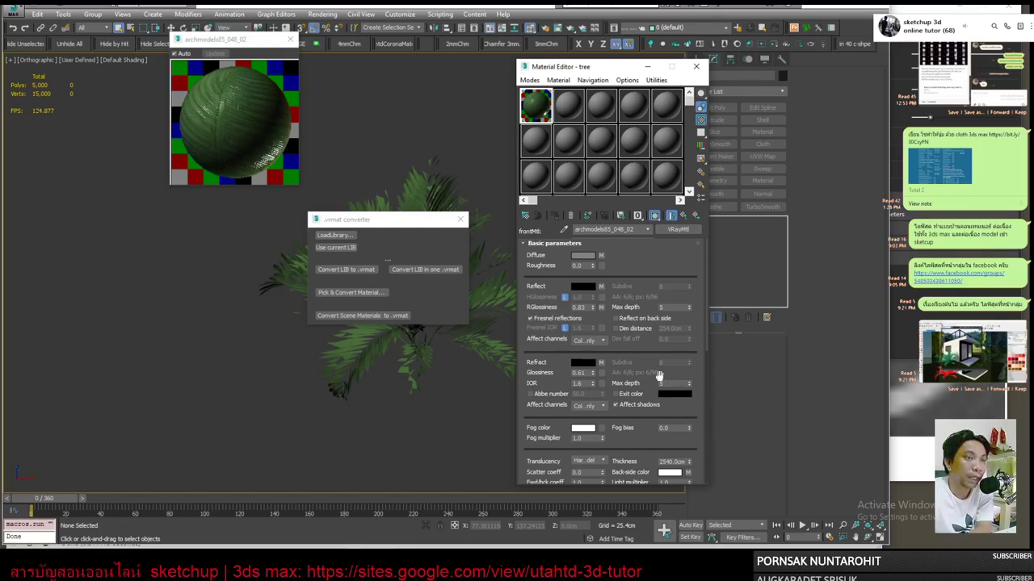
pyautogui.scroll(-5, 546, 387)
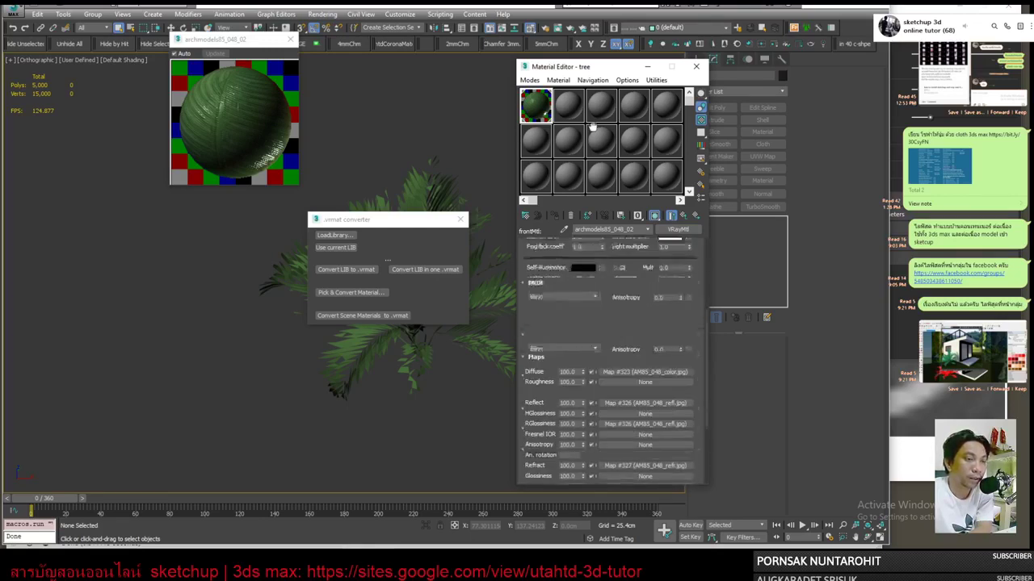
pyautogui.scroll(-3, 565, 404)
pyautogui.scroll(8, 592, 430)
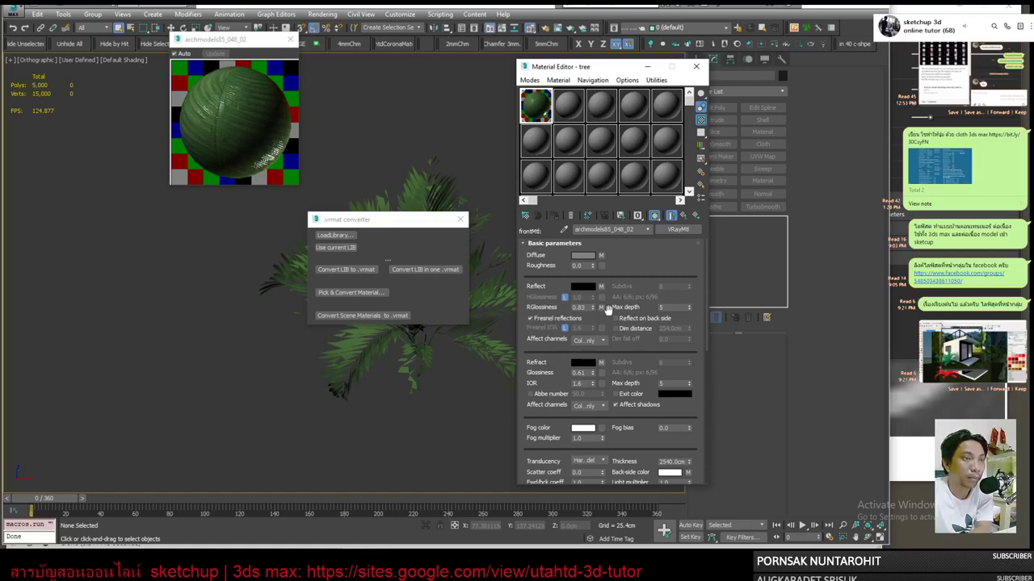
pyautogui.click(529, 318)
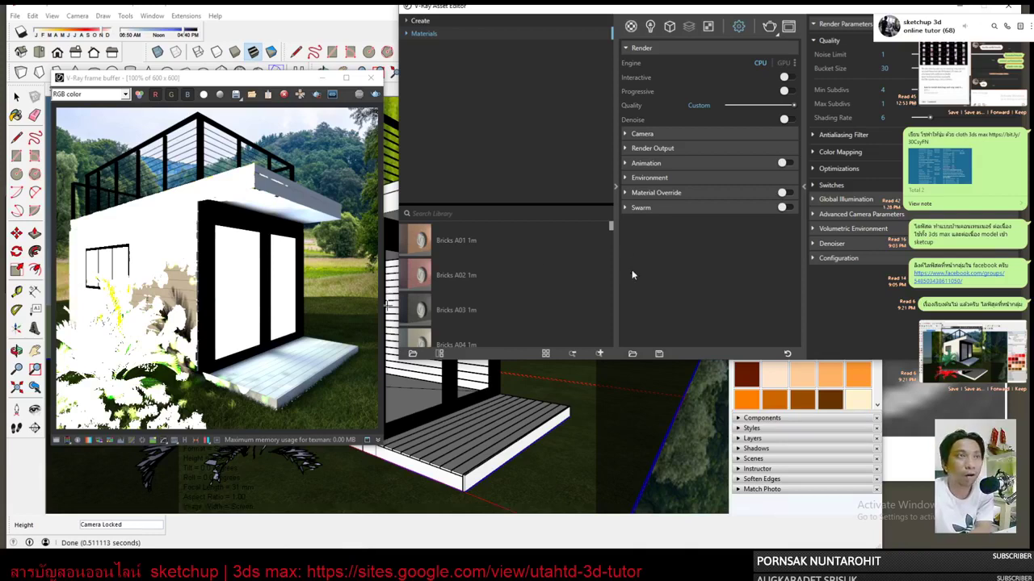
# Switch on Material Override and render the container house and bush as an all-white preview.
pyautogui.click(628, 193)
pyautogui.click(629, 194)
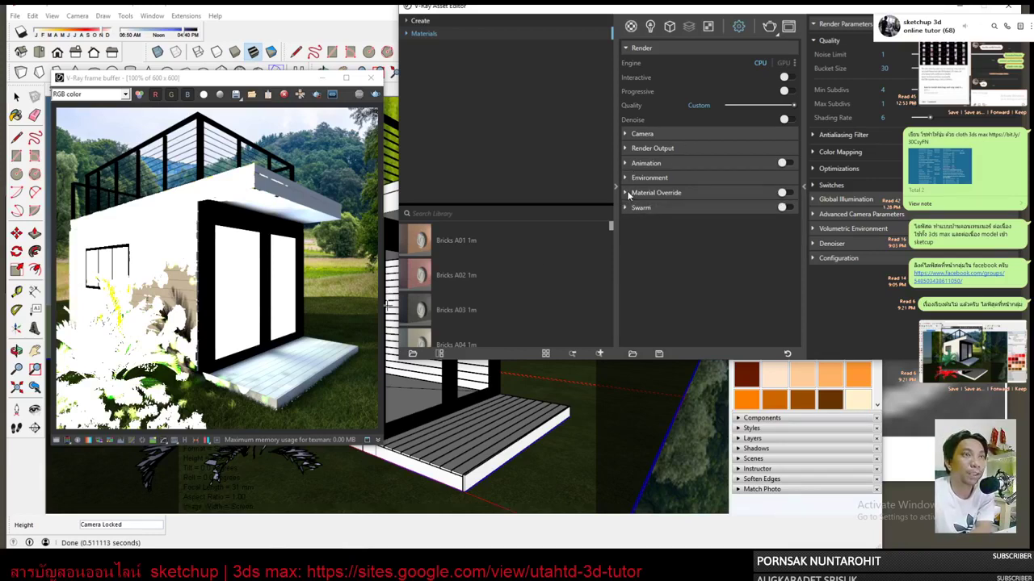
pyautogui.click(624, 194)
pyautogui.click(783, 194)
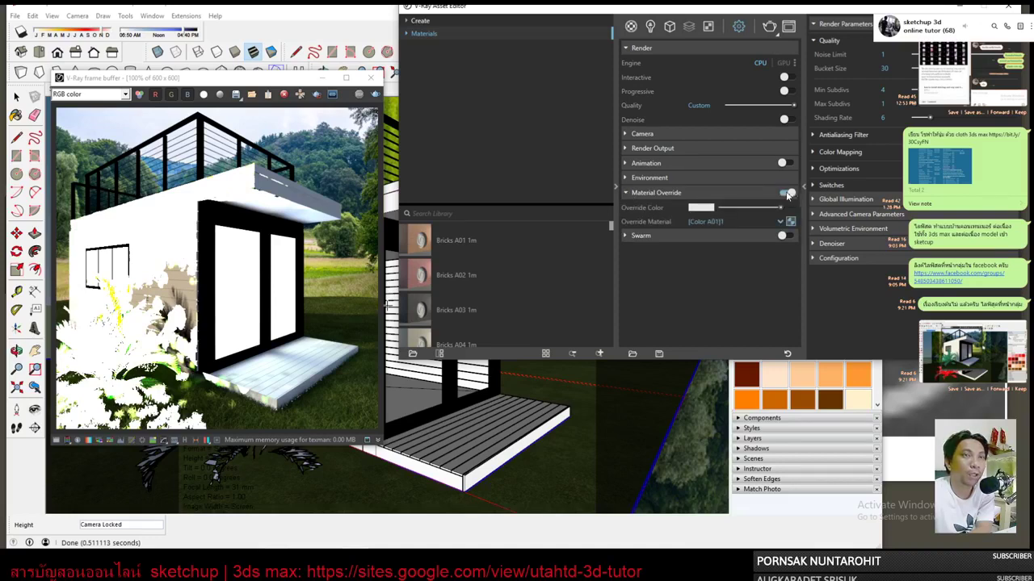
pyautogui.moveTo(769, 27)
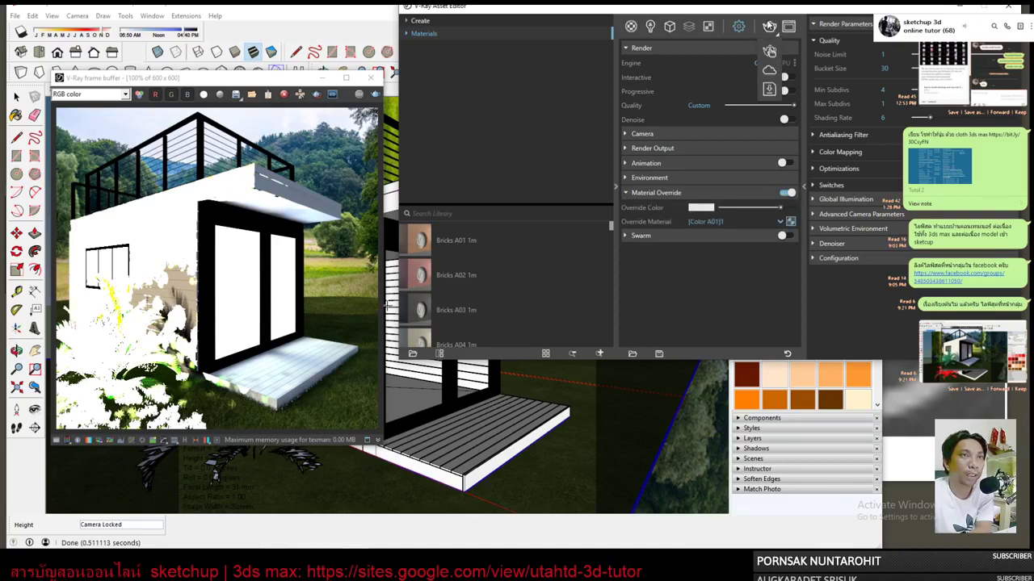
pyautogui.click(770, 50)
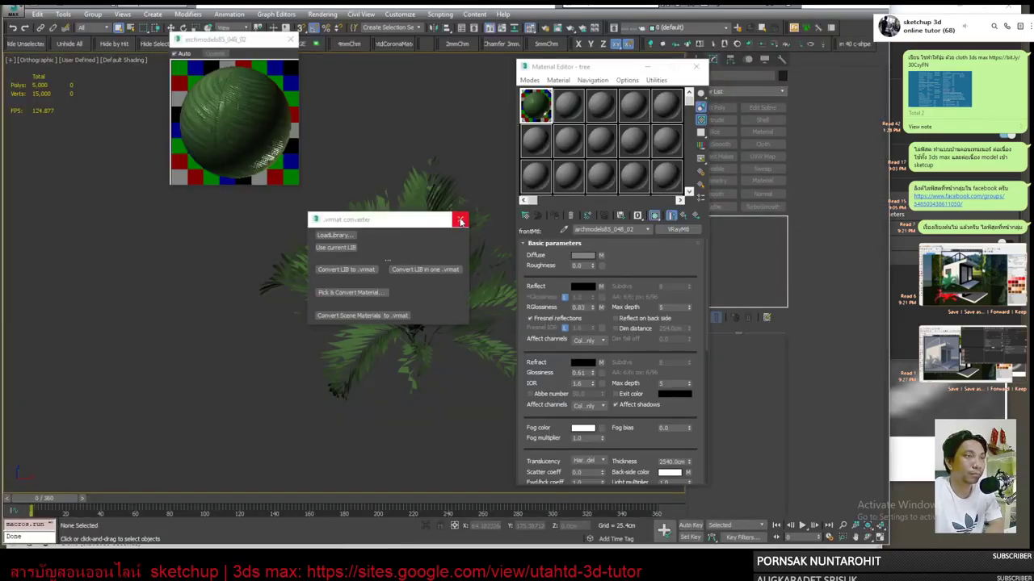
# Close the .vrmat converter and eyedrop the tree material from the plant.
pyautogui.click(461, 221)
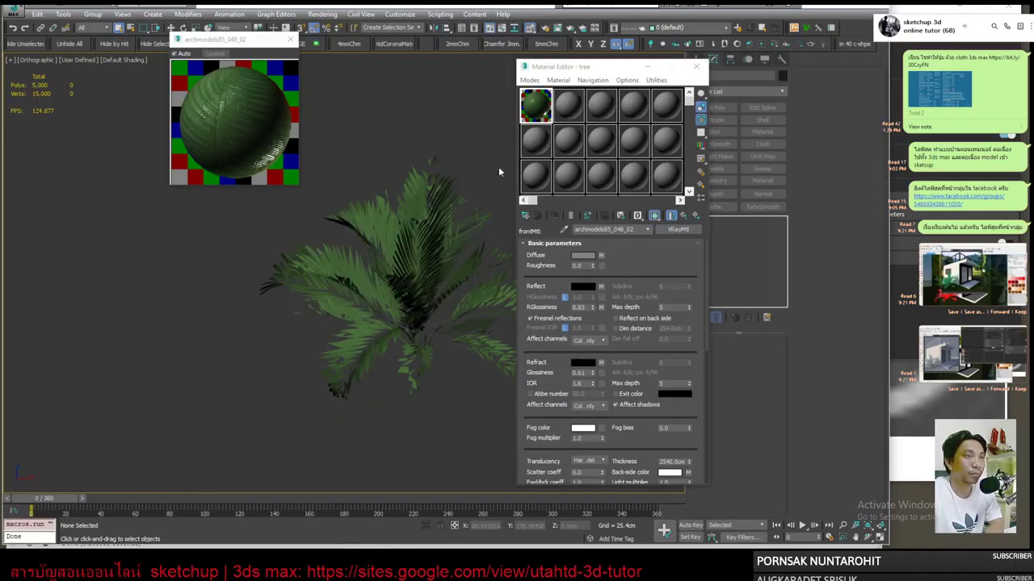
pyautogui.click(563, 229)
pyautogui.click(388, 274)
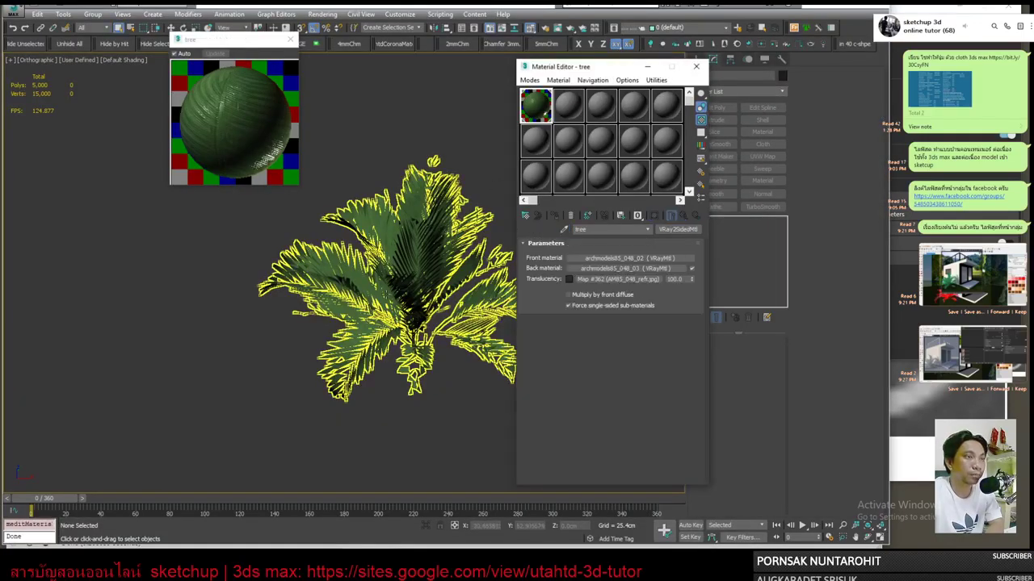
# Drag the front leaf material archmodels85_048_02 onto an empty sample slot.
pyautogui.scroll(5, 404, 289)
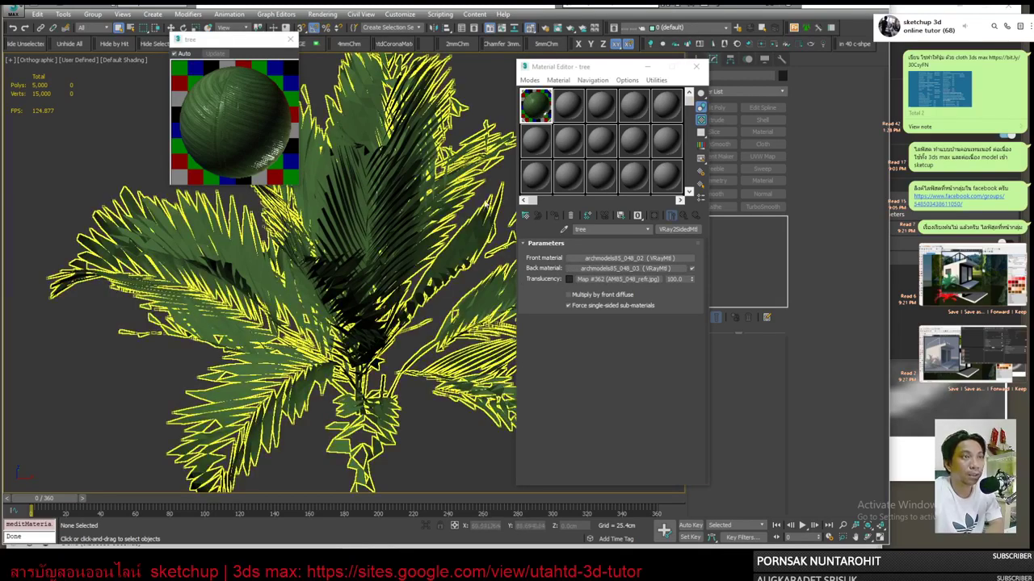
pyautogui.scroll(2, 345, 310)
pyautogui.scroll(2, 344, 299)
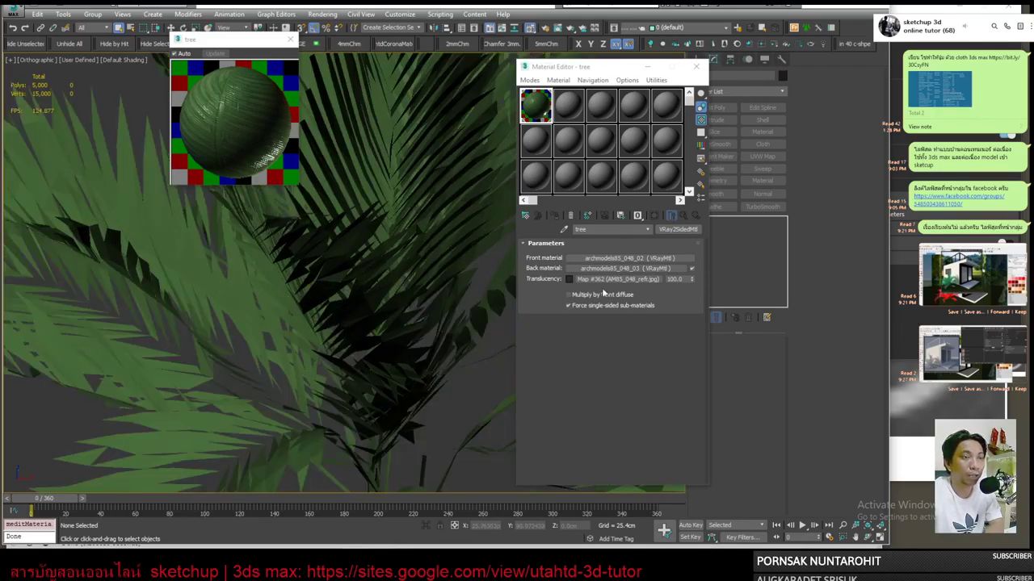
pyautogui.scroll(-3, 347, 307)
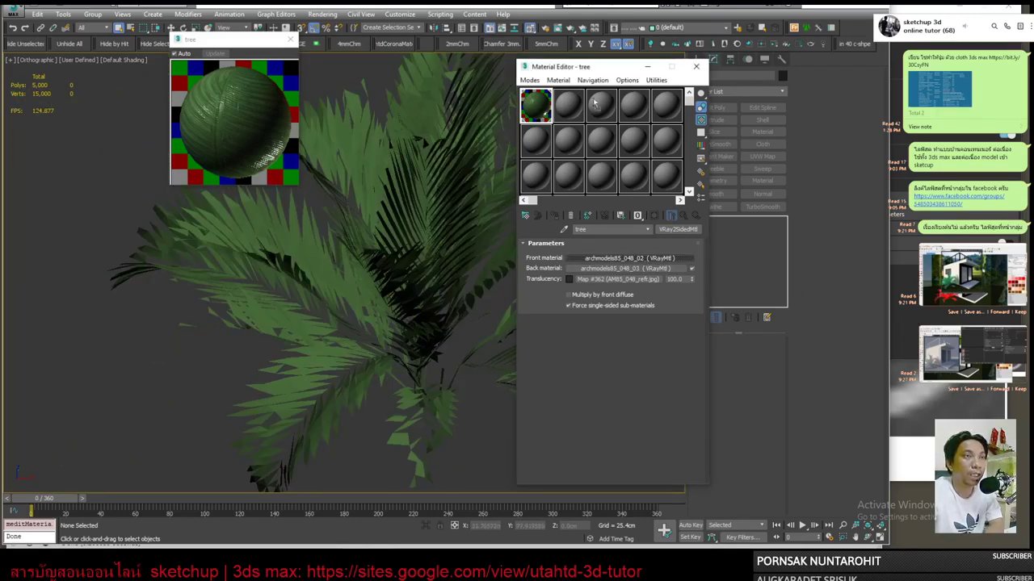
pyautogui.moveTo(595, 101); pyautogui.dragTo(626, 258)
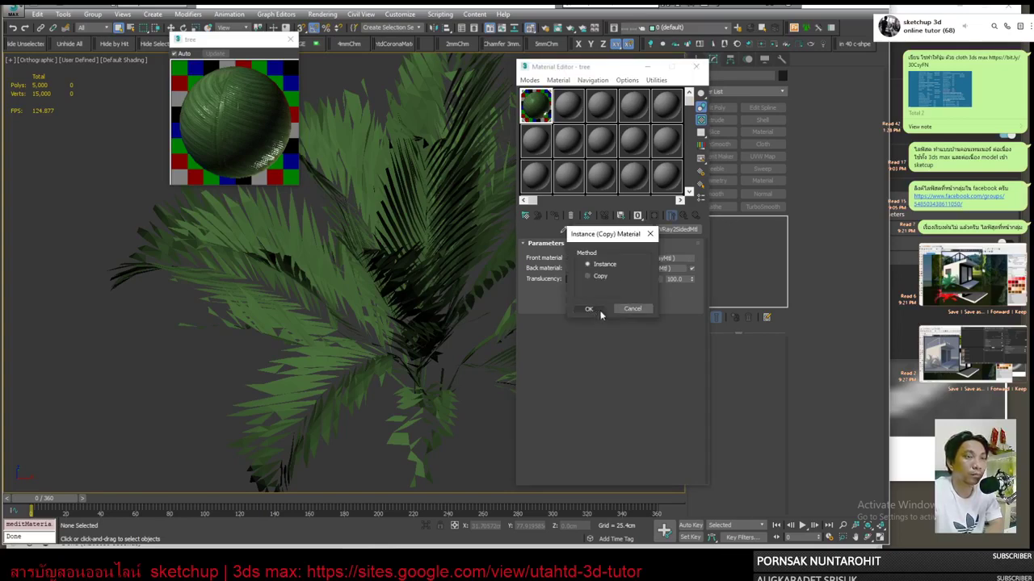
# Keep it as an instance, turn off Fresnel reflections and clear the reflection maps.
pyautogui.click(599, 312)
pyautogui.click(572, 115)
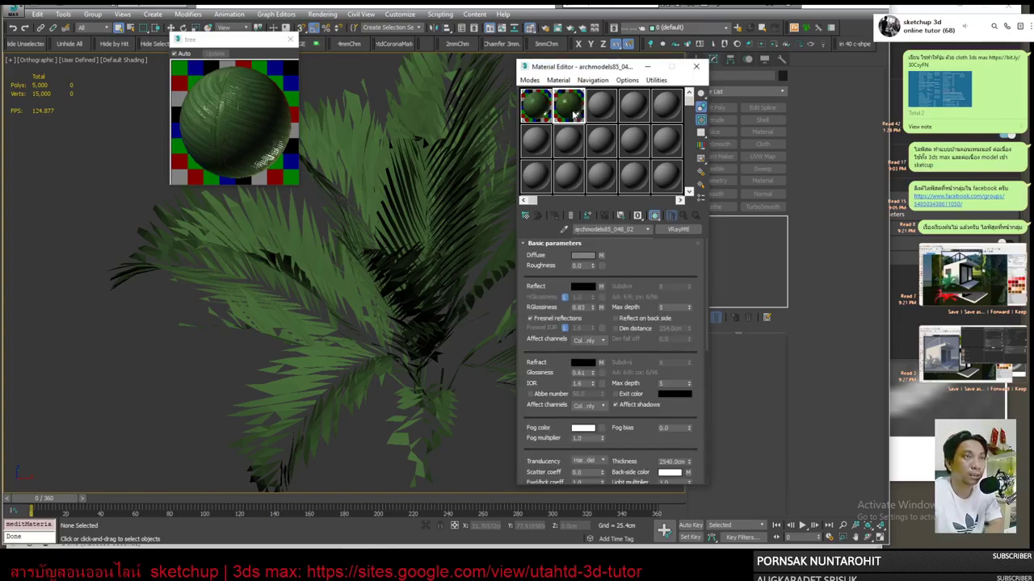
pyautogui.click(555, 320)
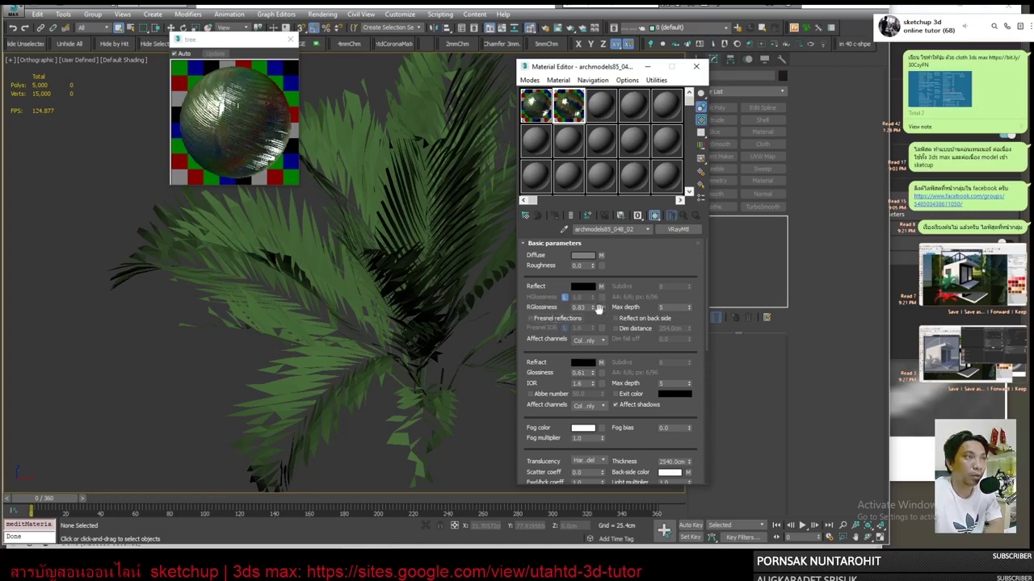
pyautogui.rightClick(601, 312)
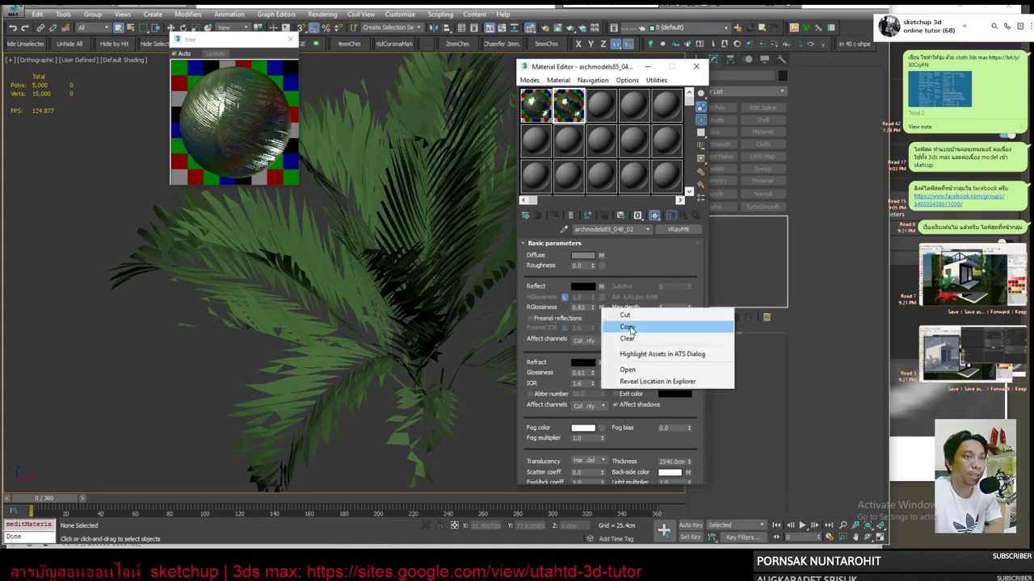
pyautogui.click(637, 338)
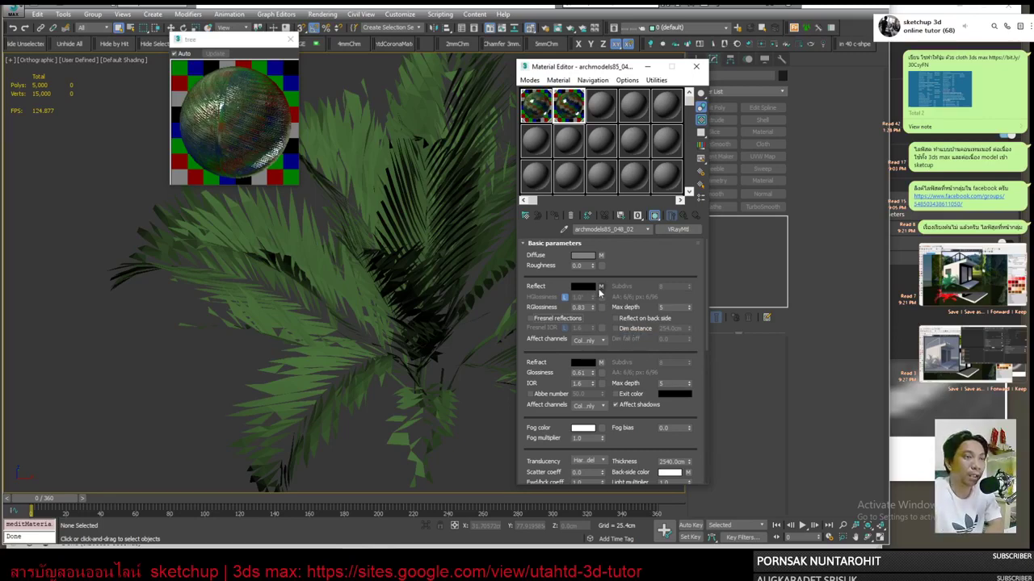
pyautogui.rightClick(602, 288)
pyautogui.click(636, 319)
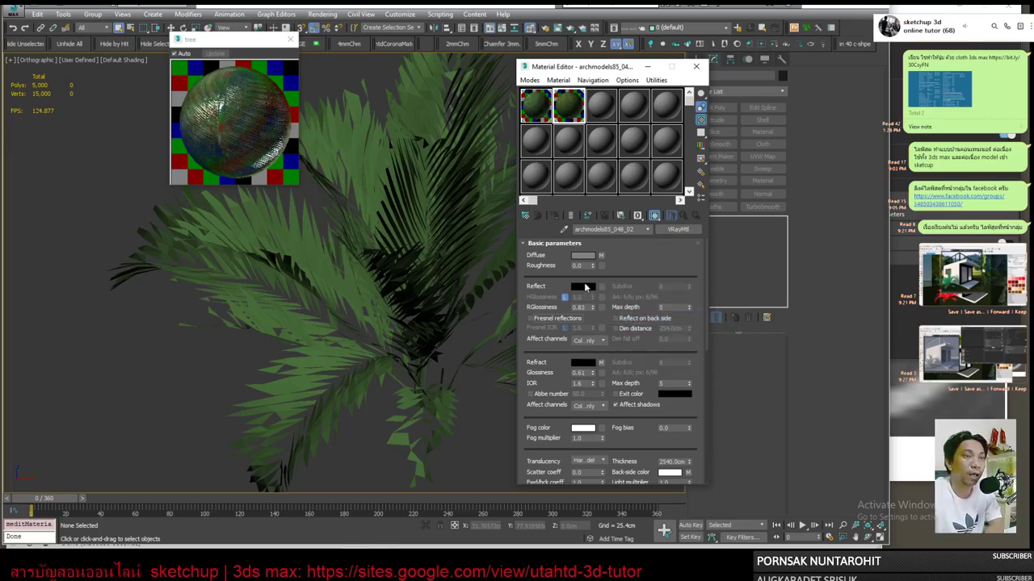
# Disable the refraction map and show the diffuse leaf texture shaded in the viewport.
pyautogui.doubleClick(564, 97)
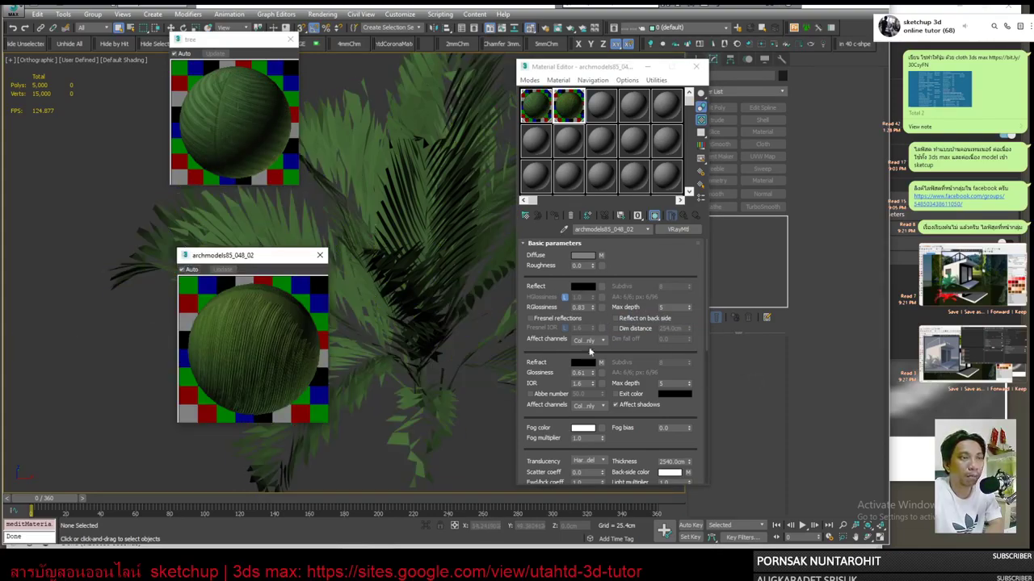
pyautogui.moveTo(527, 403)
pyautogui.mouseDown()
pyautogui.moveTo(563, 312)
pyautogui.moveTo(563, 138)
pyautogui.mouseUp()
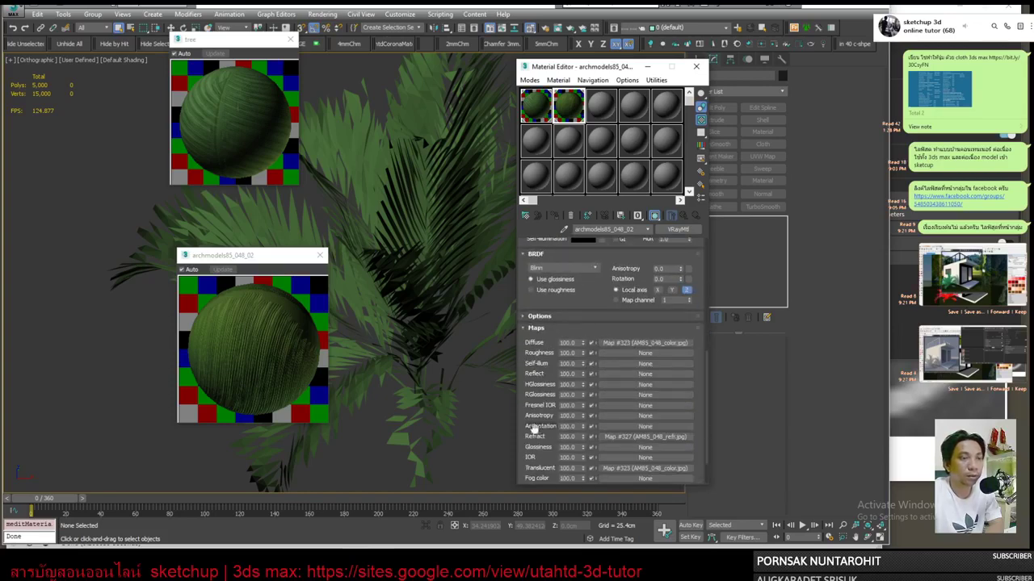
pyautogui.moveTo(533, 428); pyautogui.dragTo(535, 382)
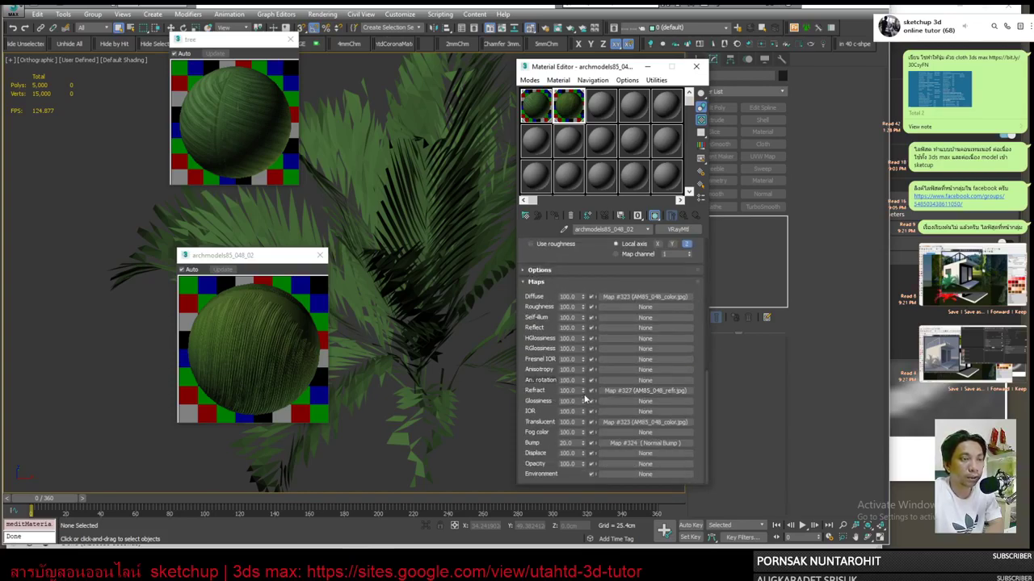
pyautogui.click(592, 392)
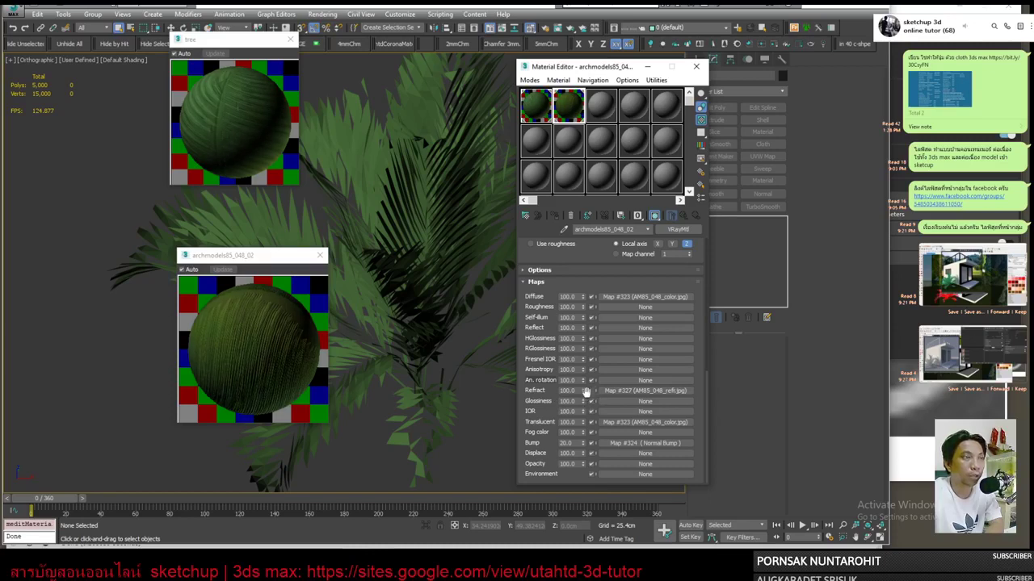
pyautogui.click(592, 391)
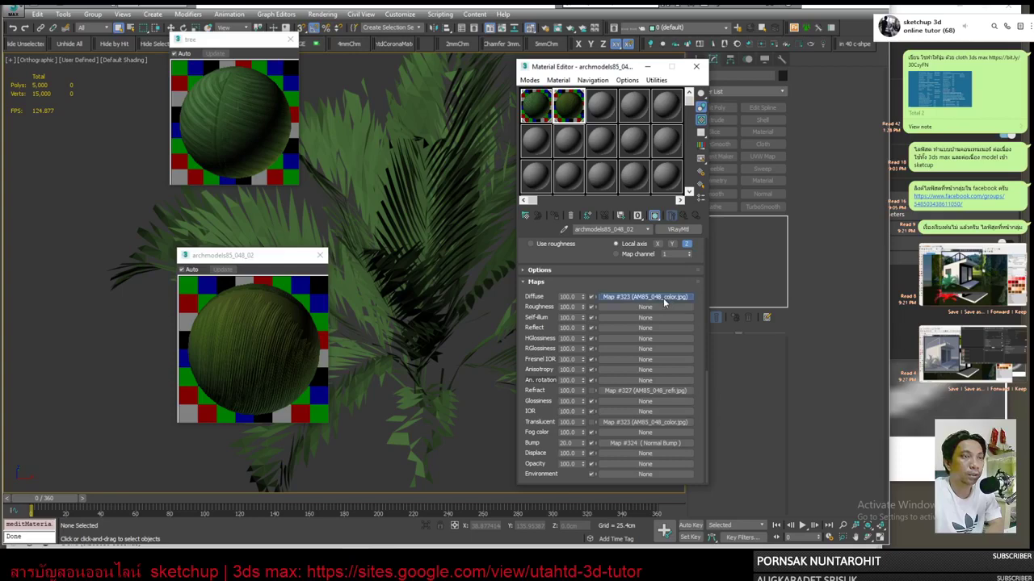
pyautogui.click(602, 298)
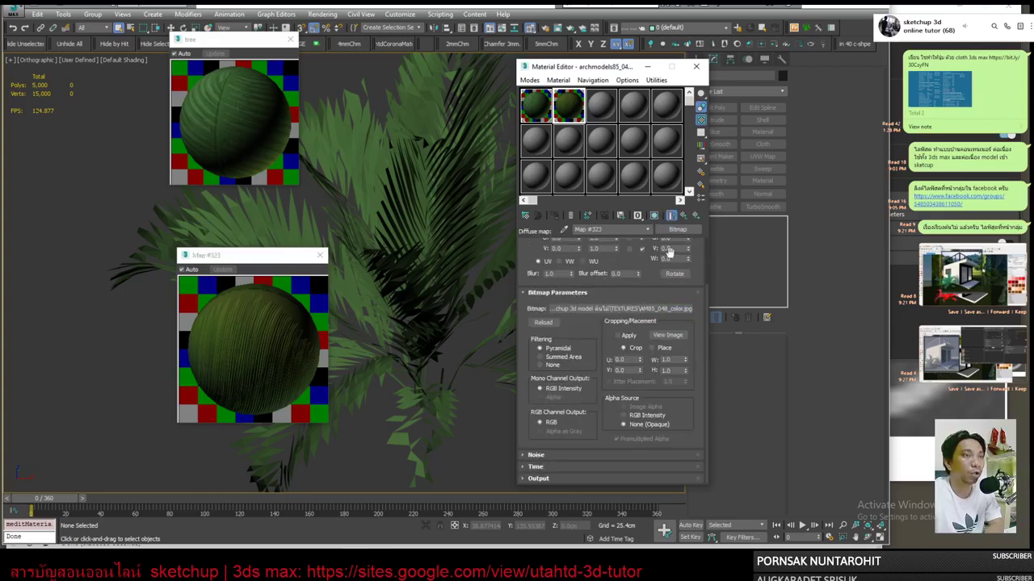
pyautogui.click(654, 215)
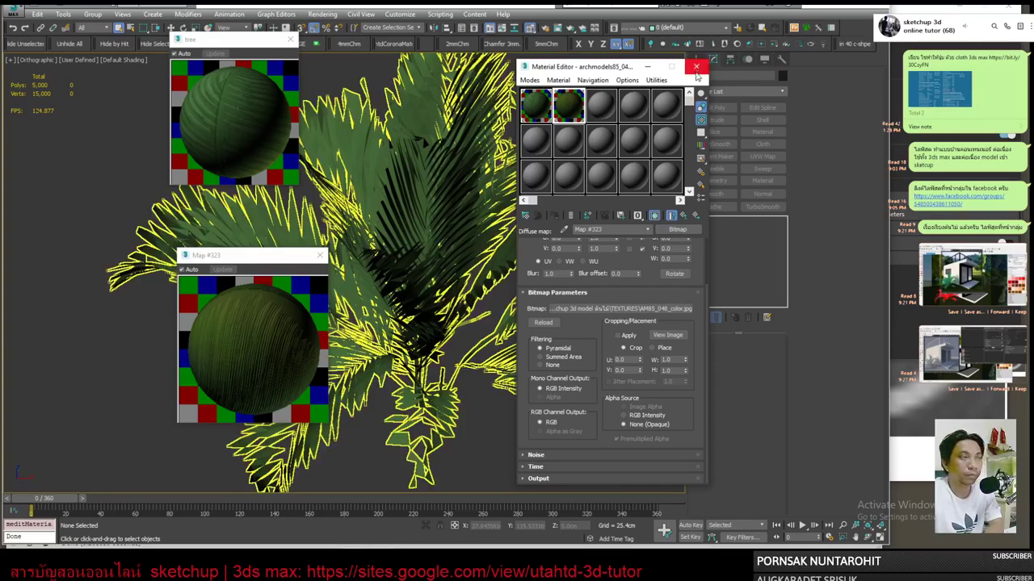
pyautogui.press('Up')
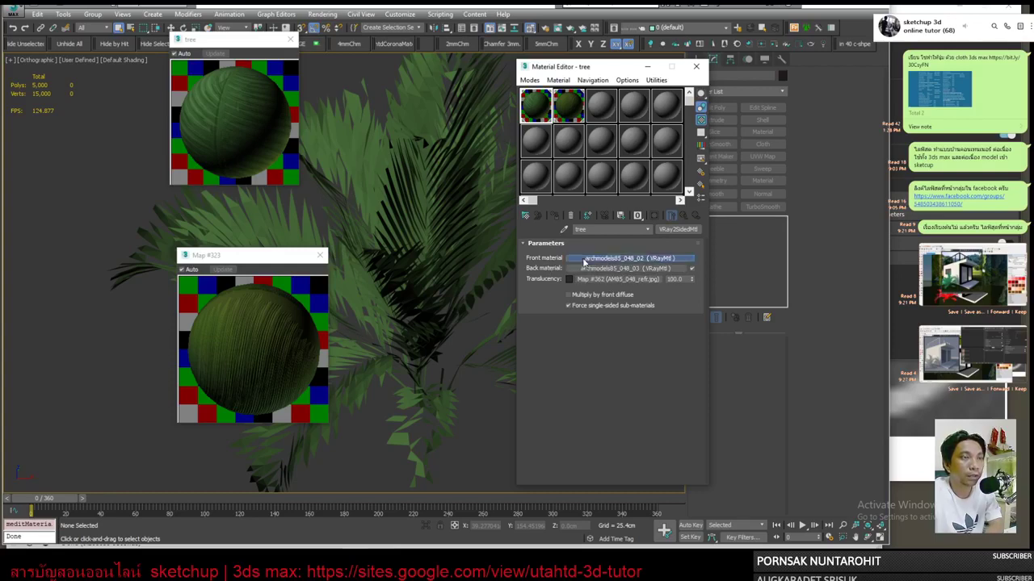
# Inspect the third sample slot's leaf material and its diffuse map.
pyautogui.click(602, 105)
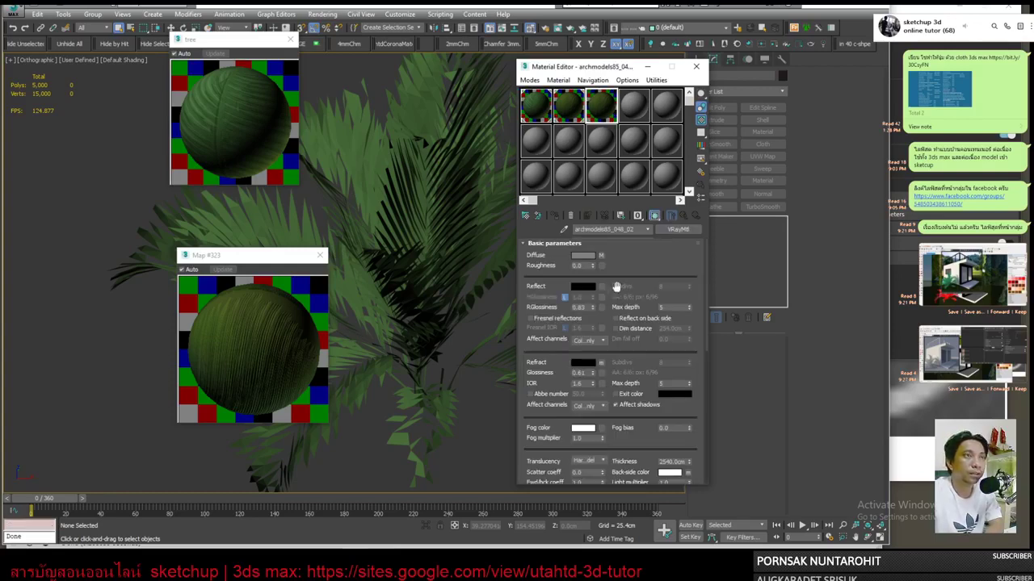
pyautogui.scroll(-5, 575, 430)
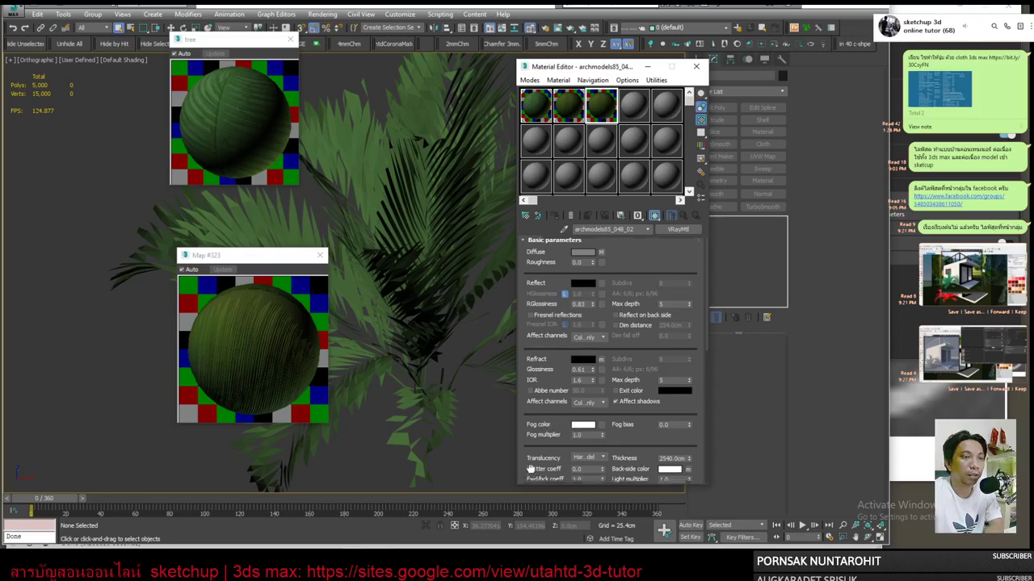
pyautogui.scroll(5, 557, 303)
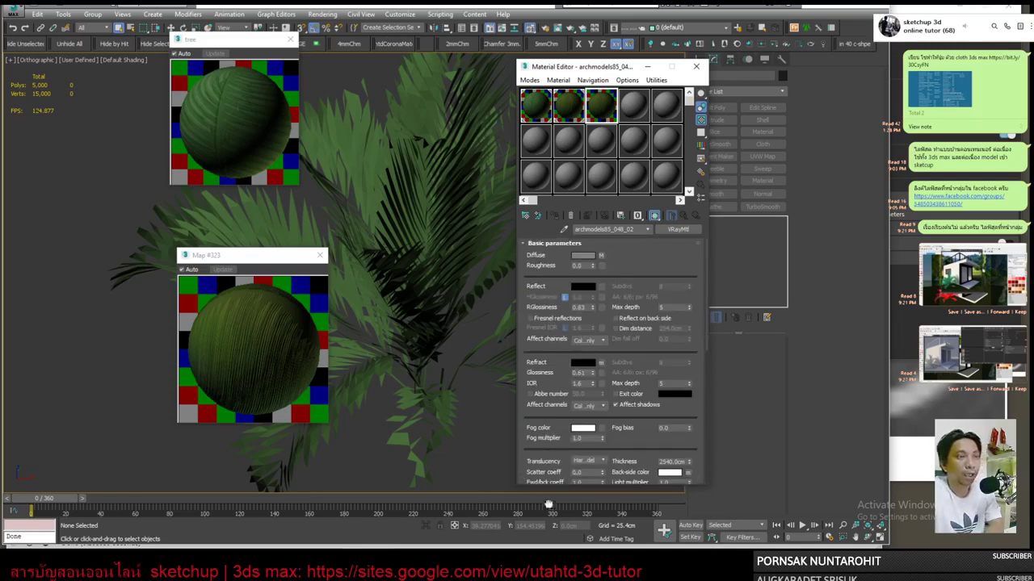
pyautogui.click(568, 104)
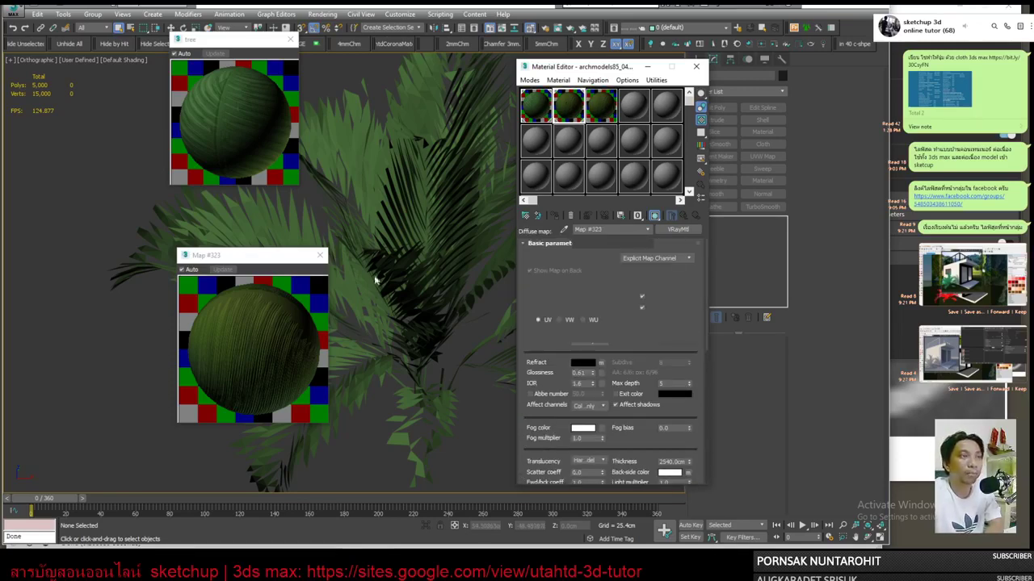
# Eyedrop the palm's tree material into an empty slot and load its front leaf material beside it.
pyautogui.click(626, 107)
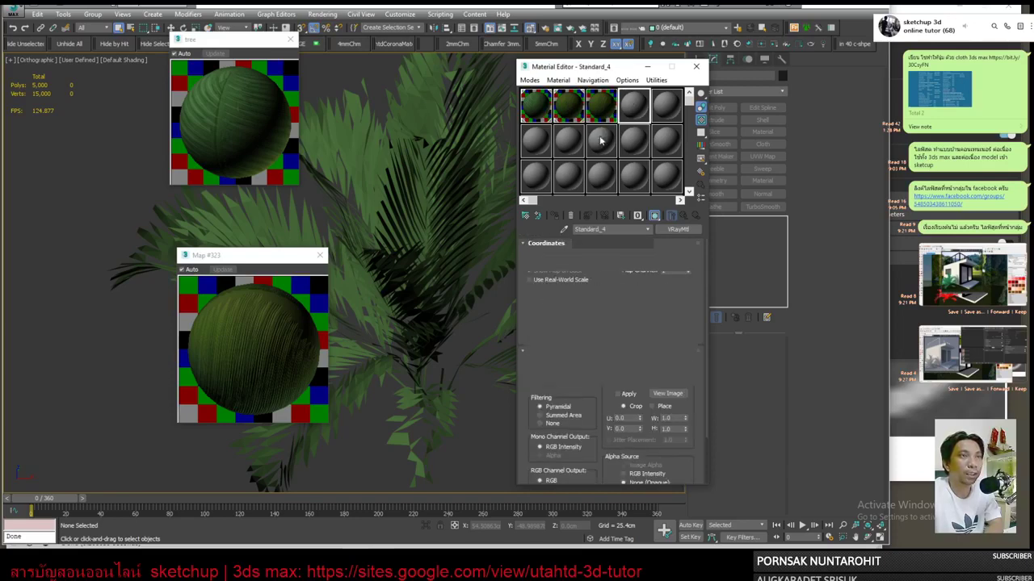
pyautogui.click(563, 228)
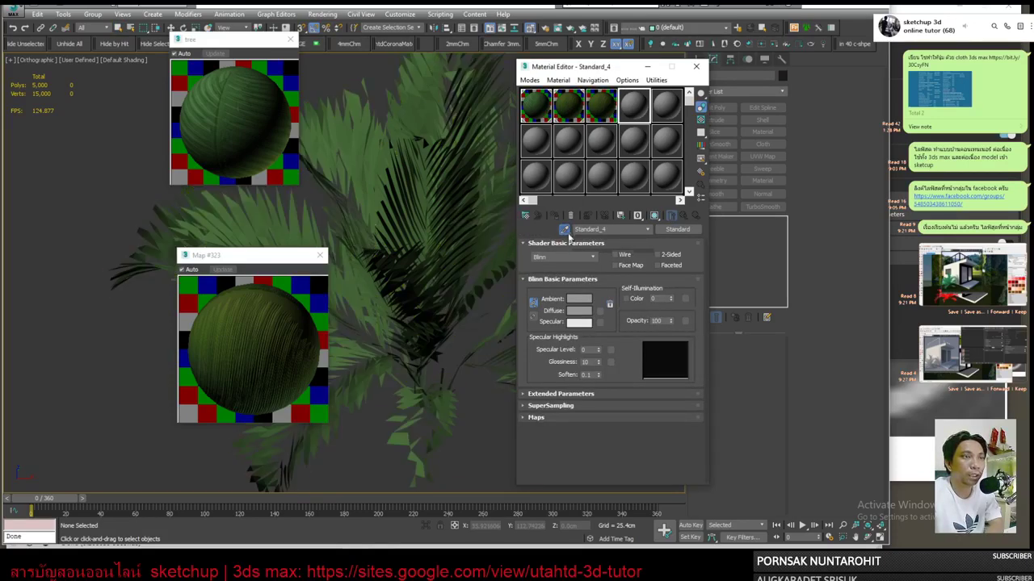
pyautogui.click(416, 218)
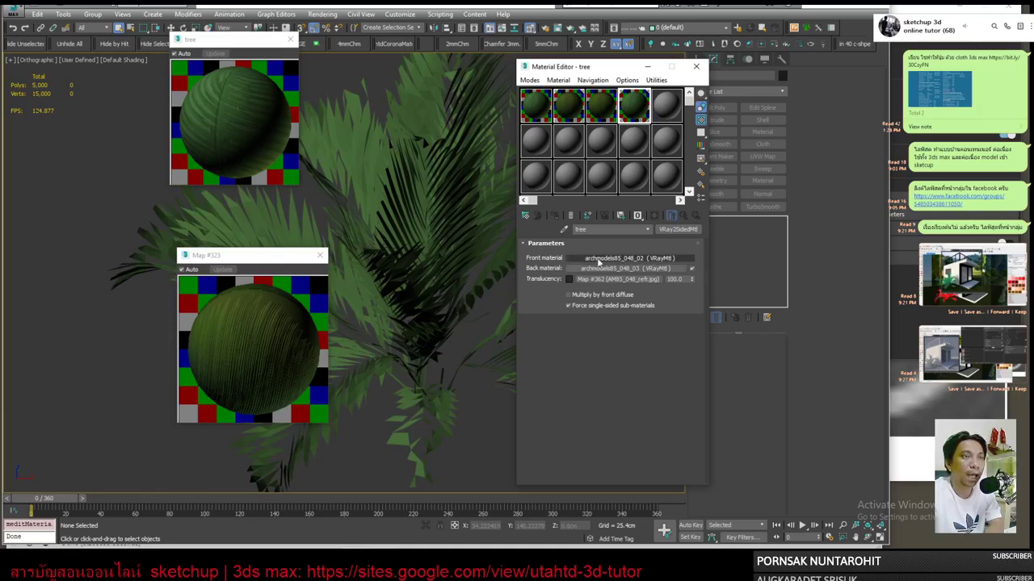
pyautogui.moveTo(671, 110); pyautogui.dragTo(669, 113)
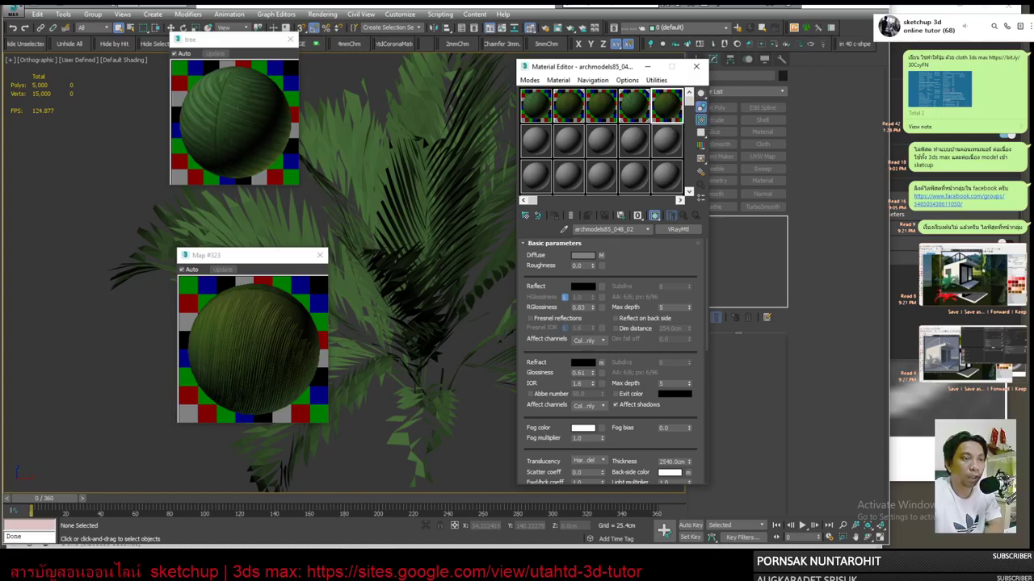
pyautogui.moveTo(539, 450); pyautogui.dragTo(552, 255)
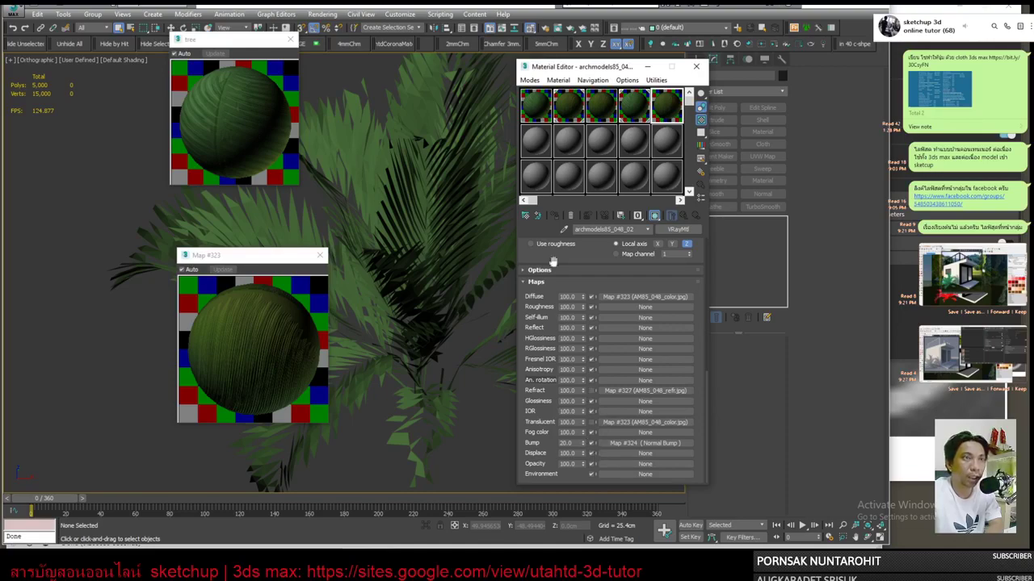
pyautogui.click(451, 223)
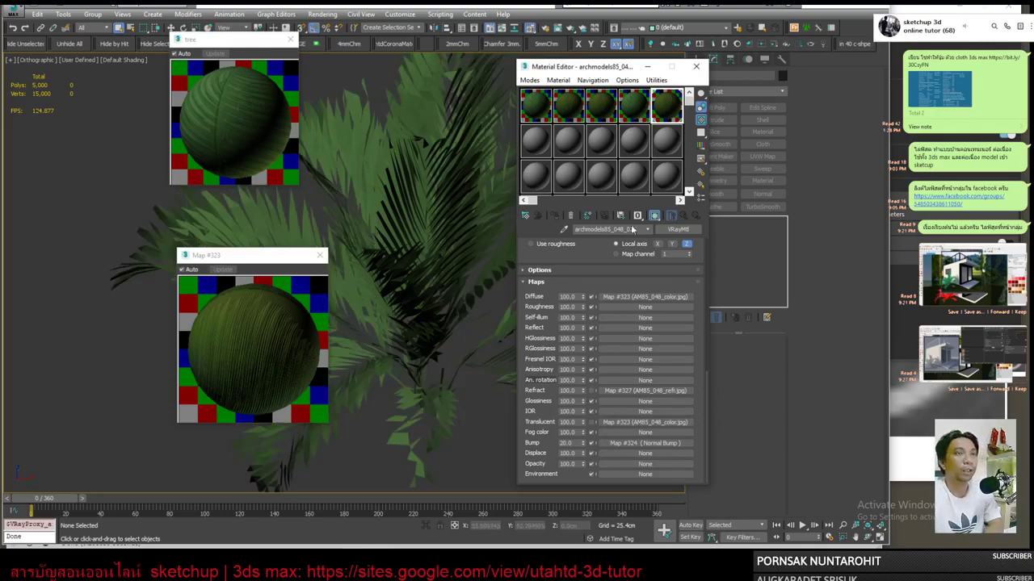
pyautogui.scroll(3, 541, 296)
pyautogui.scroll(-3, 540, 297)
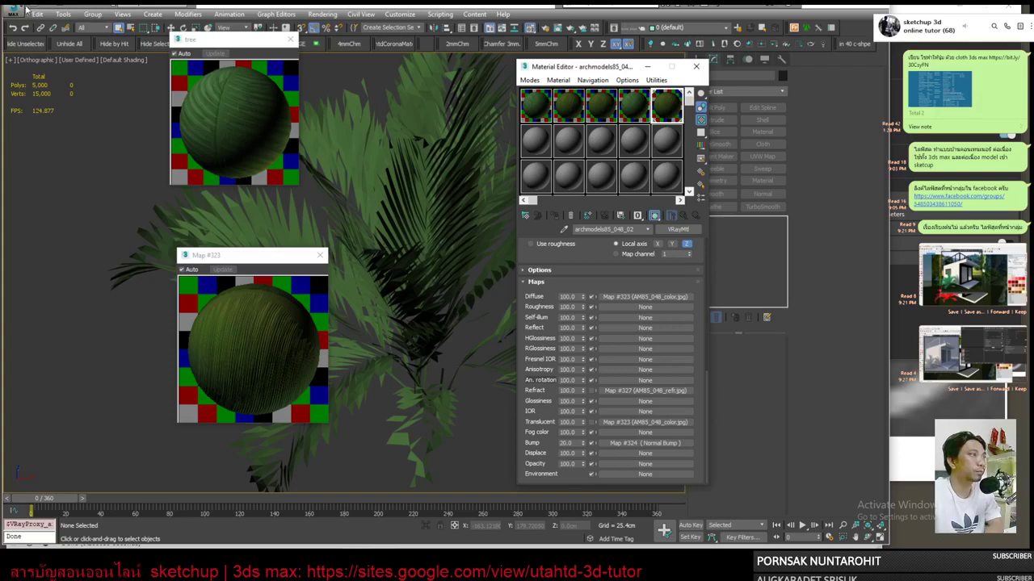
# Select the palm VRayProxy, start a .vrmat conversion, and delete the five old exported files.
pyautogui.click(452, 200)
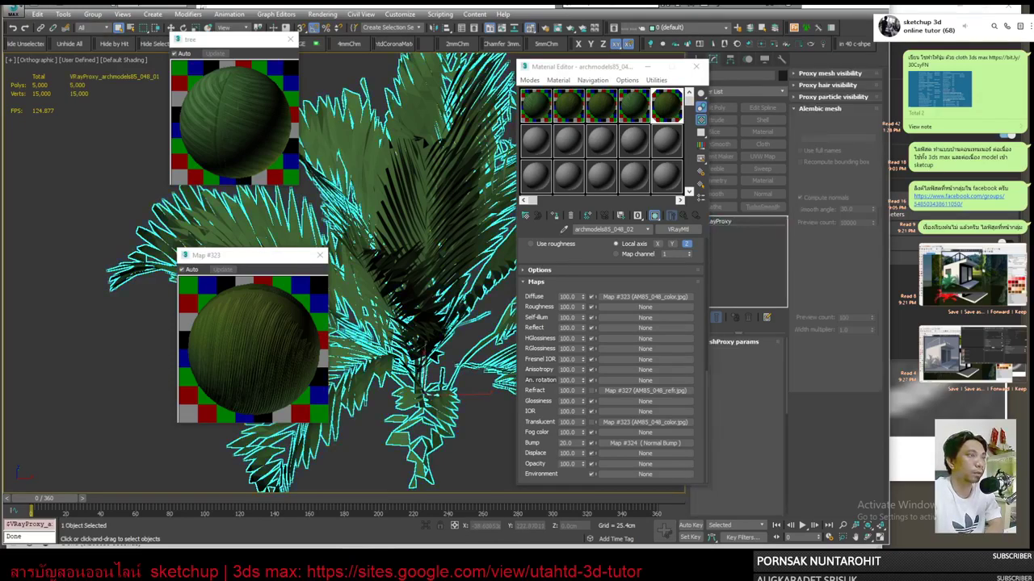
pyautogui.click(65, 15)
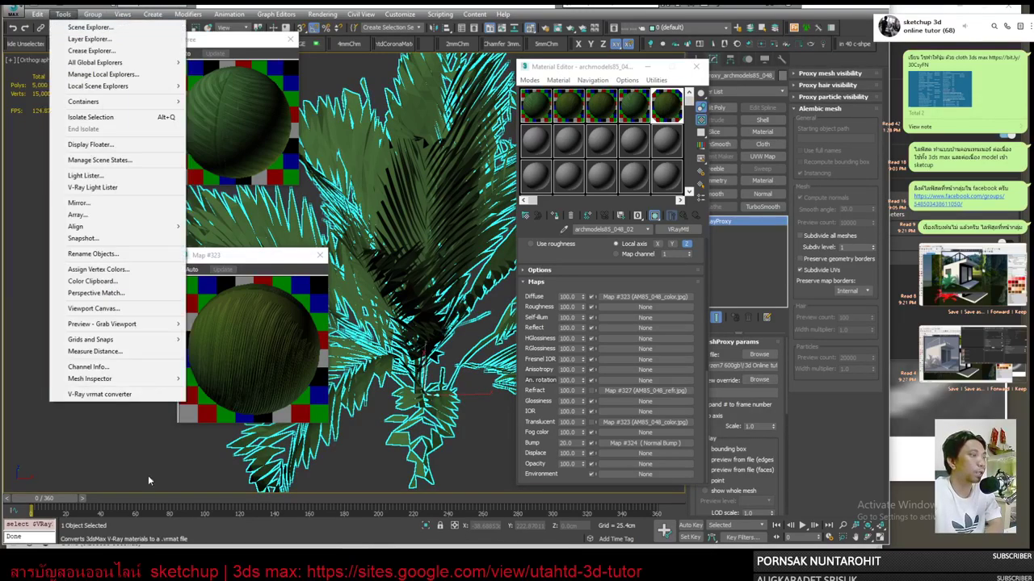
pyautogui.click(100, 394)
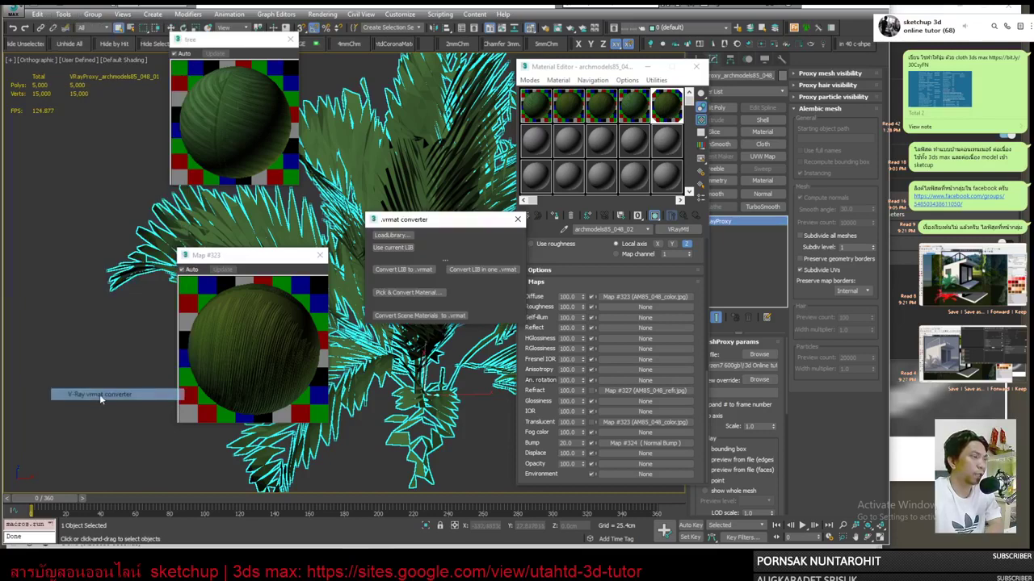
pyautogui.click(444, 316)
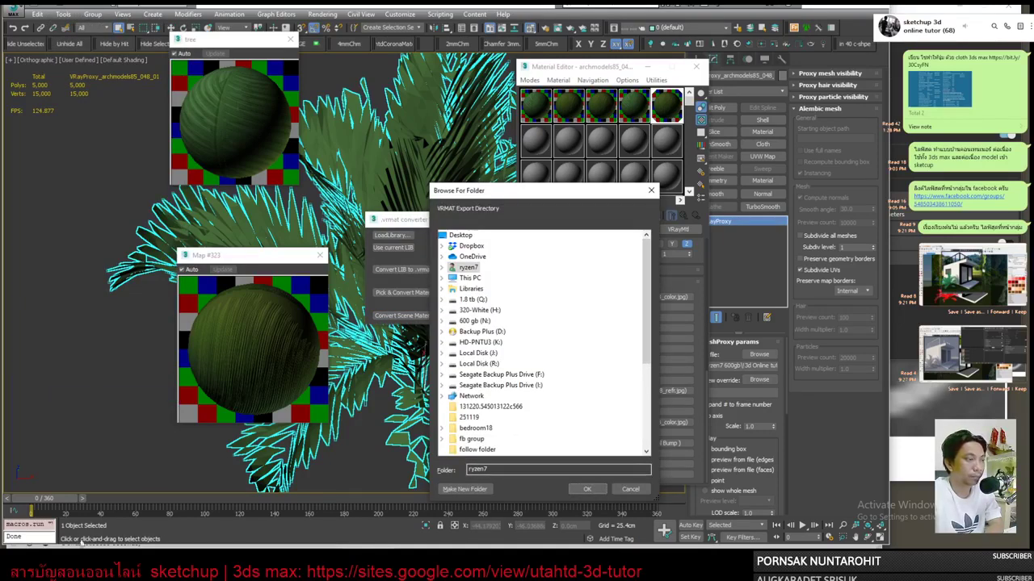
pyautogui.click(587, 489)
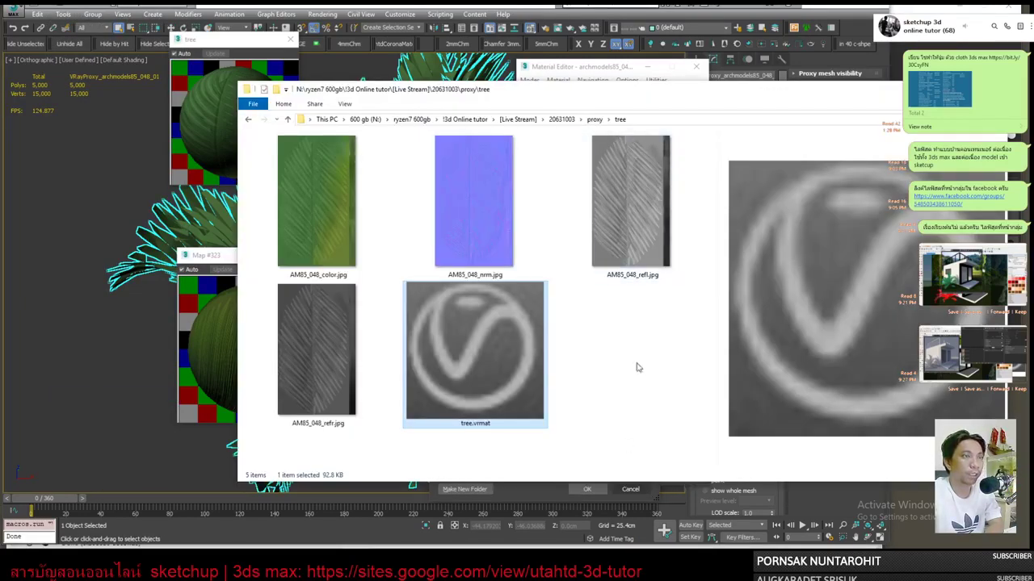
pyautogui.moveTo(642, 424); pyautogui.dragTo(282, 157)
pyautogui.rightClick(473, 189)
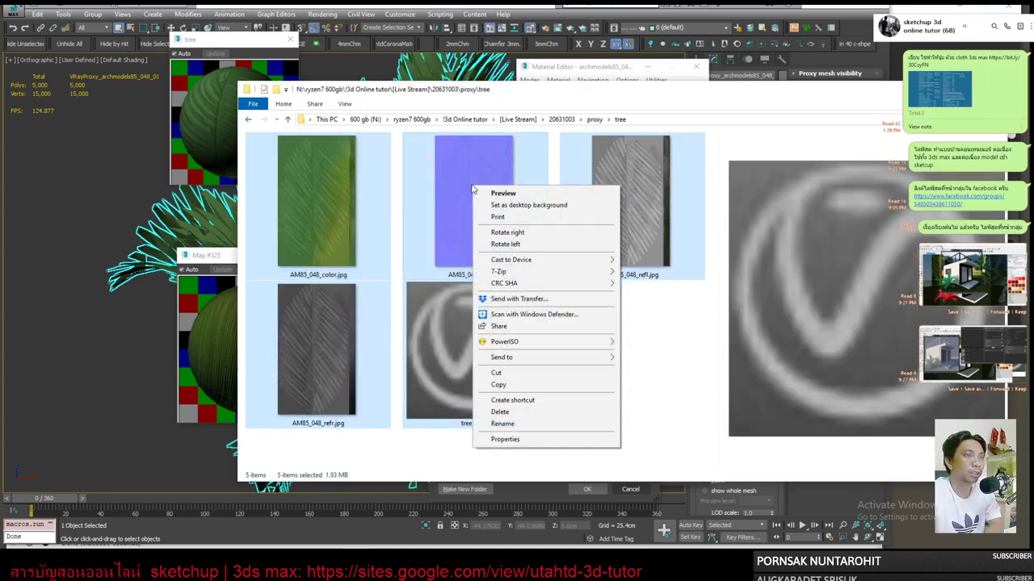
pyautogui.click(500, 413)
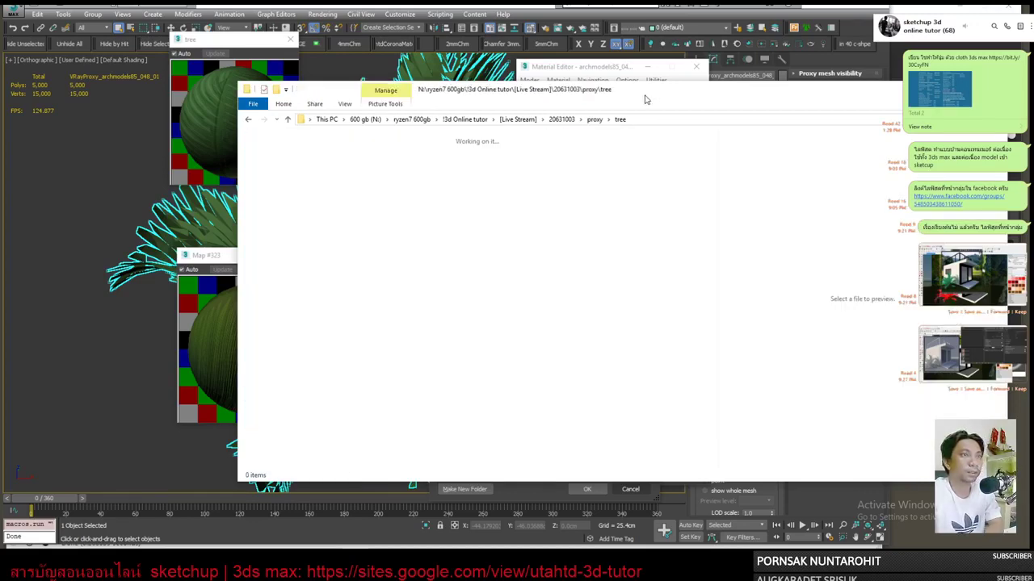
pyautogui.hotkey('alt', 'F4')
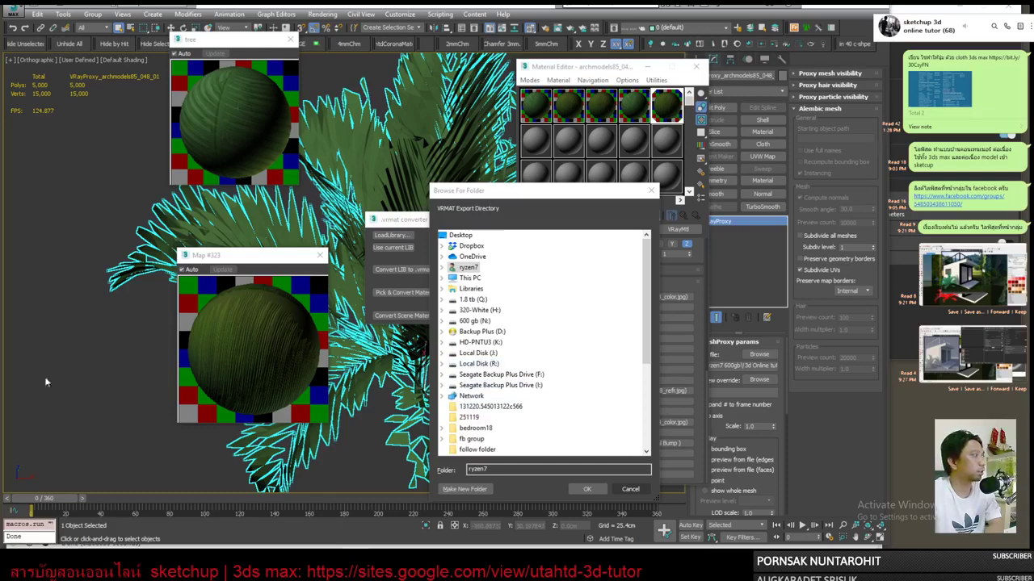
# Export the scene materials as .vrmat into the pasted proxy\tree folder.
pyautogui.click(493, 470)
pyautogui.doubleClick(480, 470)
pyautogui.rightClick(486, 471)
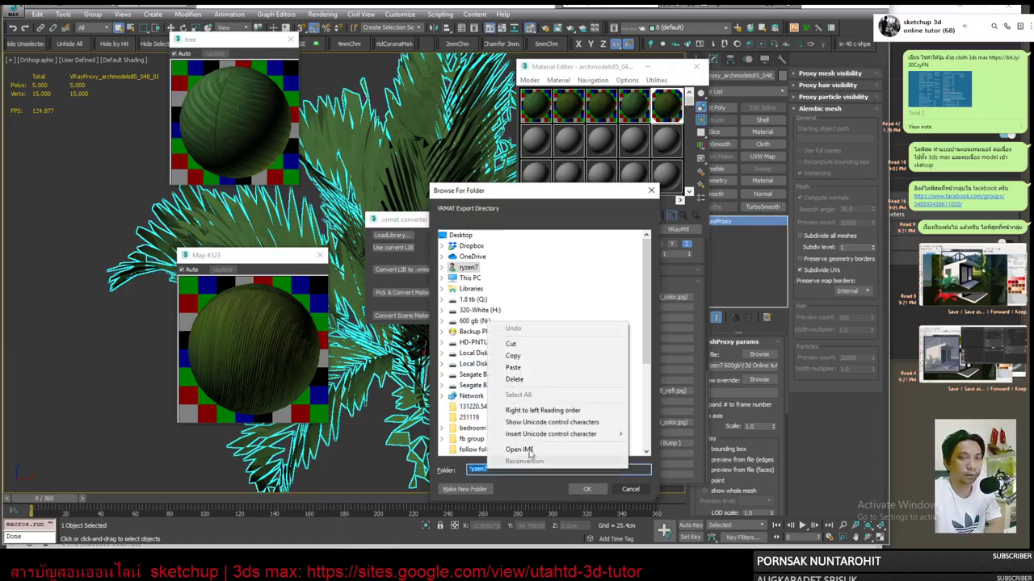
pyautogui.click(534, 368)
pyautogui.click(589, 487)
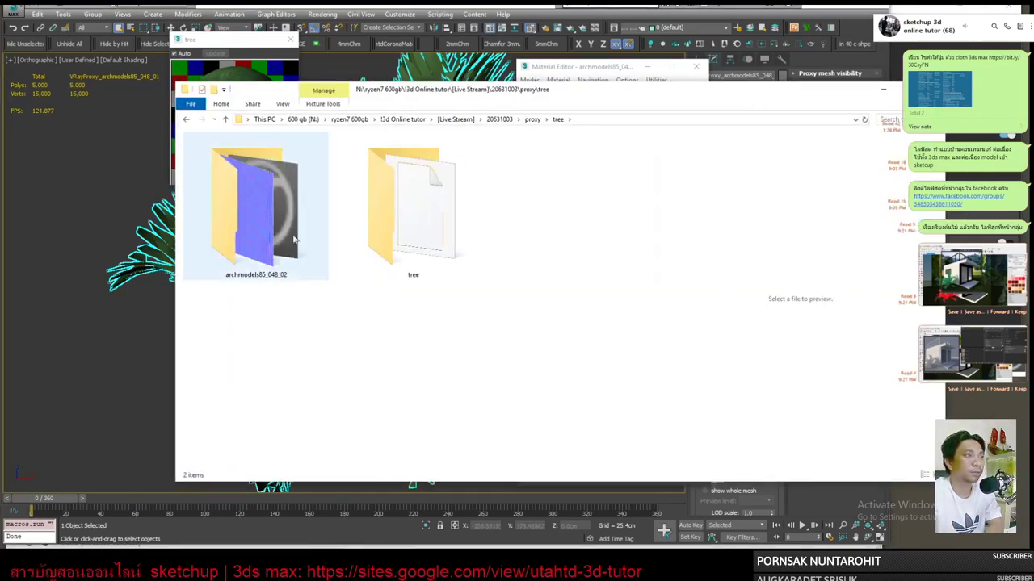
# Verify the tree folder holds tree.vrmat and four AM85_048 JPG maps.
pyautogui.doubleClick(411, 219)
pyautogui.click(420, 365)
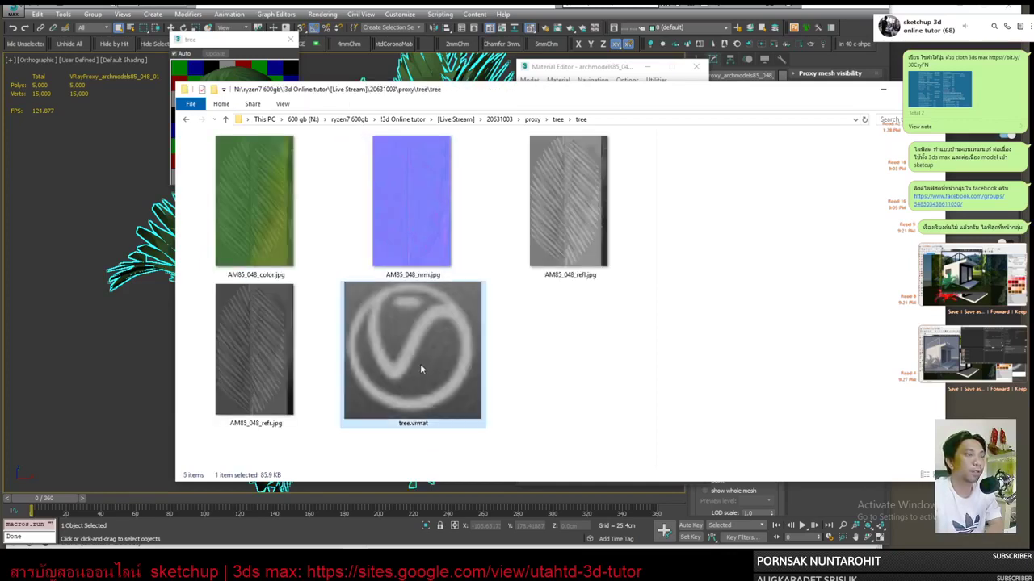
pyautogui.click(557, 120)
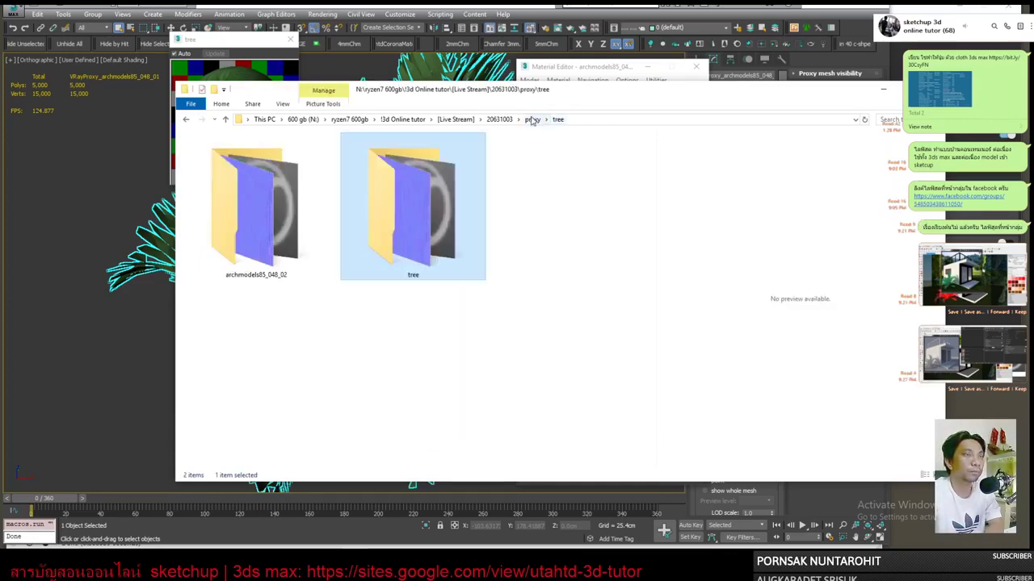
pyautogui.click(532, 118)
pyautogui.doubleClick(212, 184)
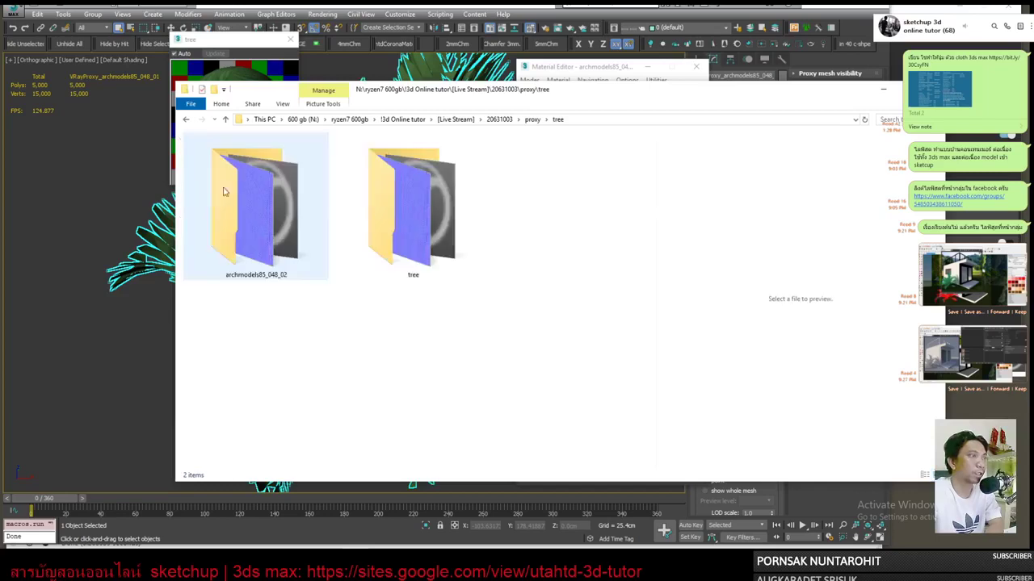
pyautogui.doubleClick(412, 228)
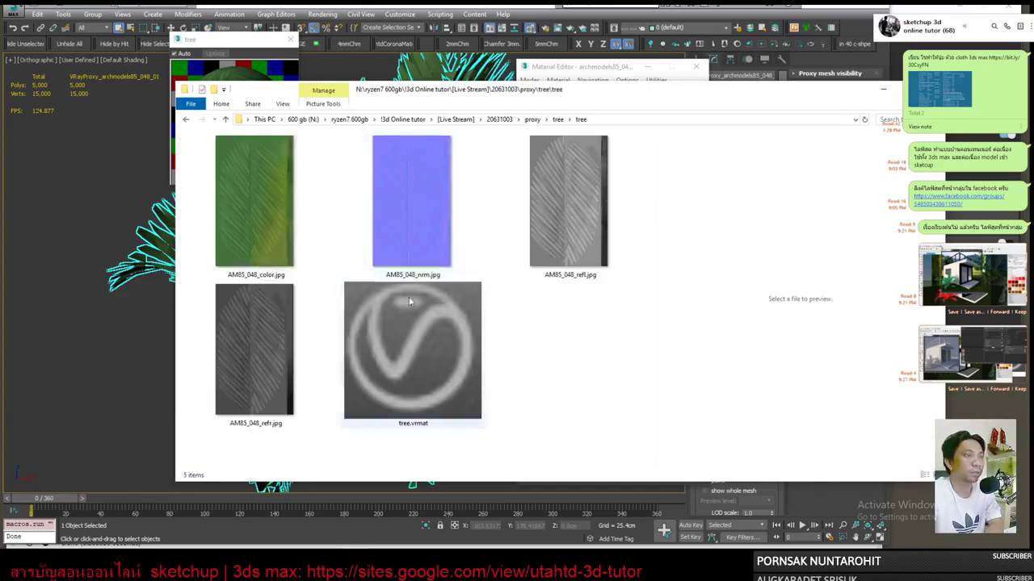
pyautogui.click(642, 82)
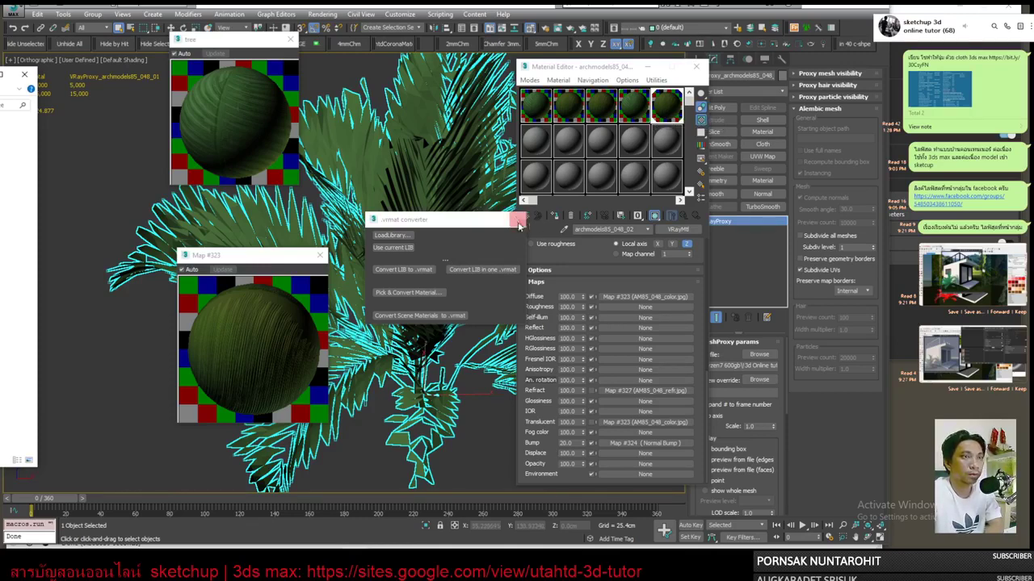
# Close the .vrmat converter and switch to SketchUp from the taskbar.
pyautogui.click(517, 219)
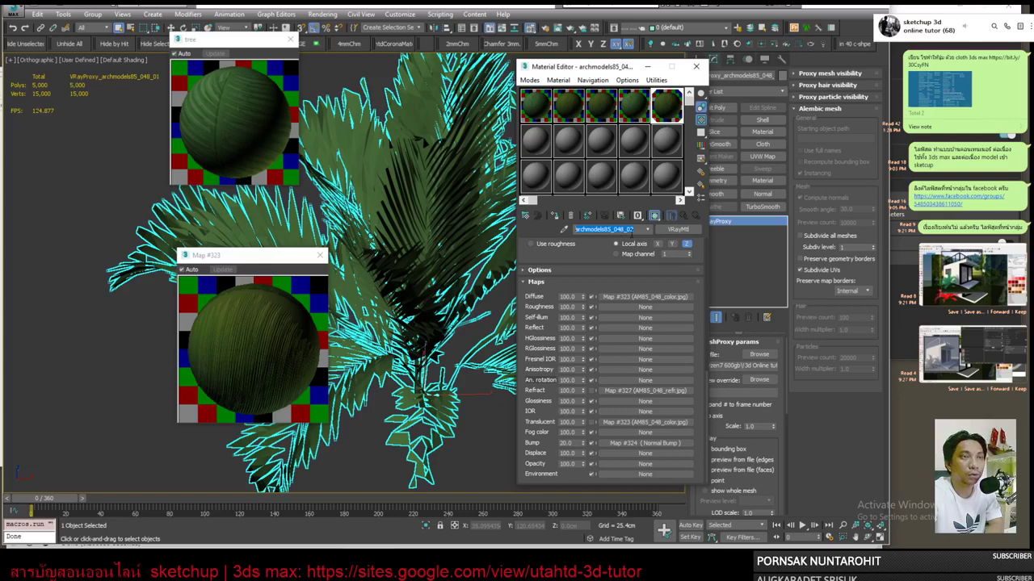
pyautogui.click(275, 565)
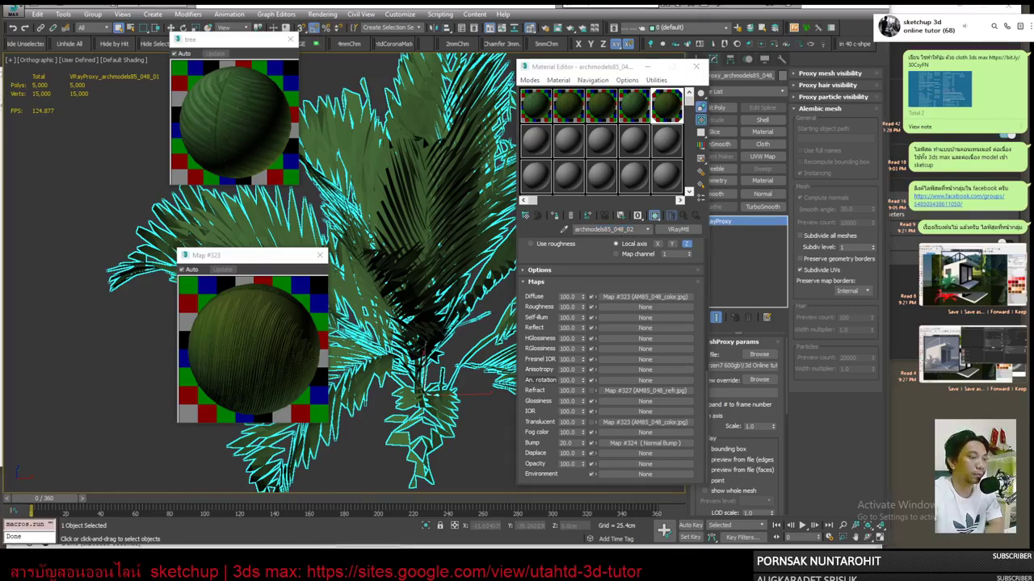
pyautogui.click(273, 516)
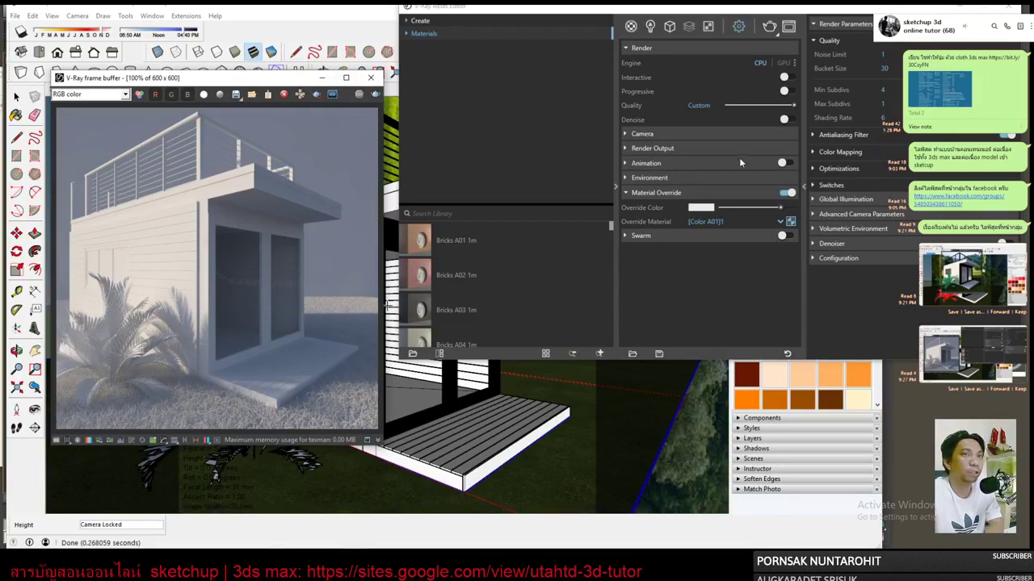
# Turn off Material Override and delete the archmodels85_048_03 and tree materials.
pyautogui.click(787, 193)
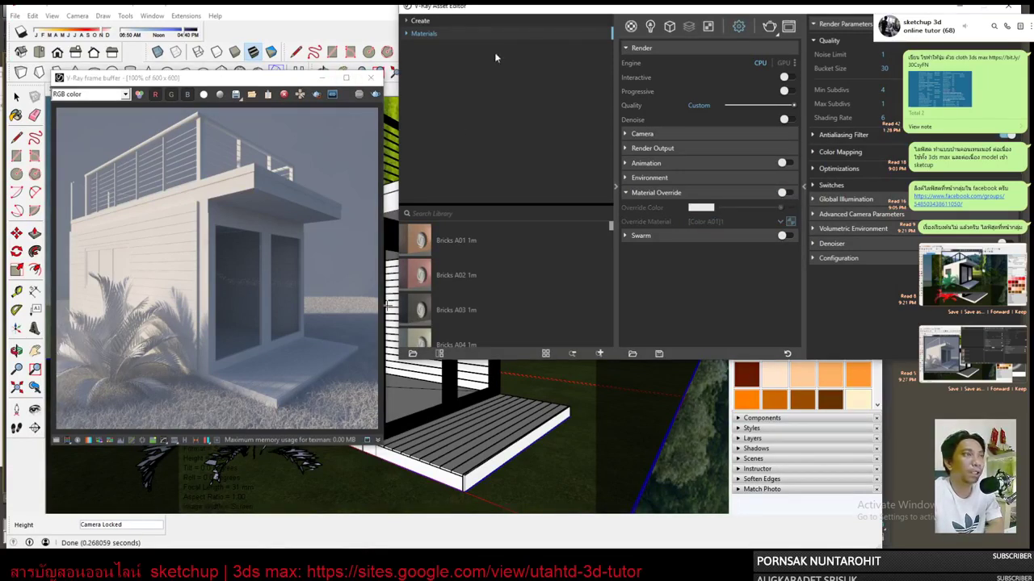
pyautogui.click(631, 26)
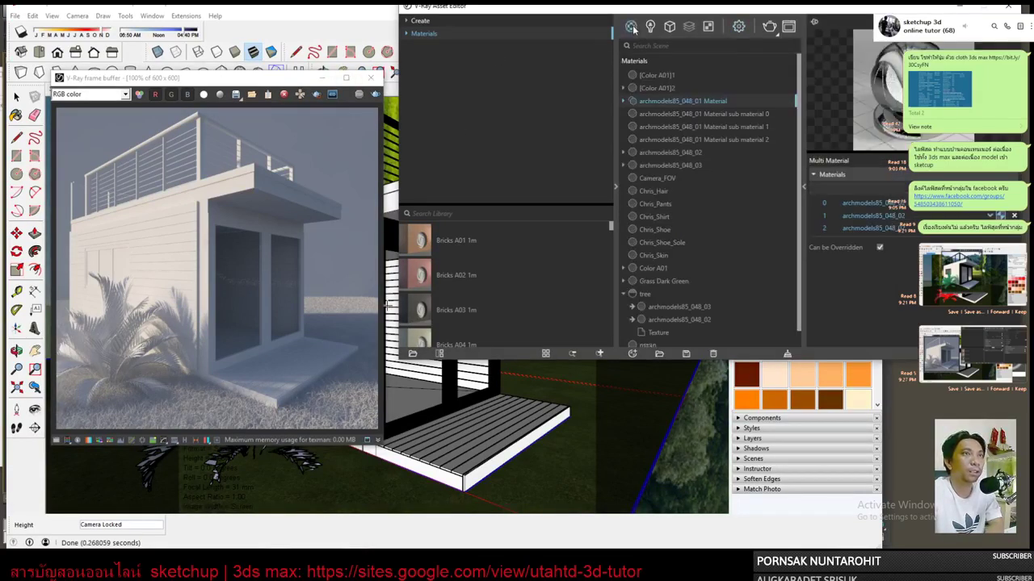
pyautogui.click(654, 293)
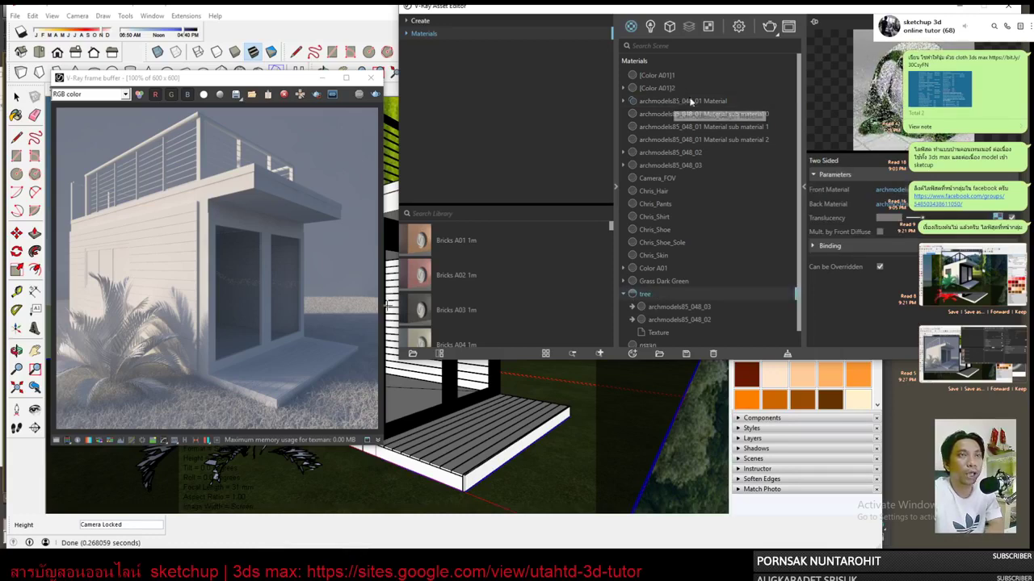
pyautogui.rightClick(663, 299)
pyautogui.click(683, 278)
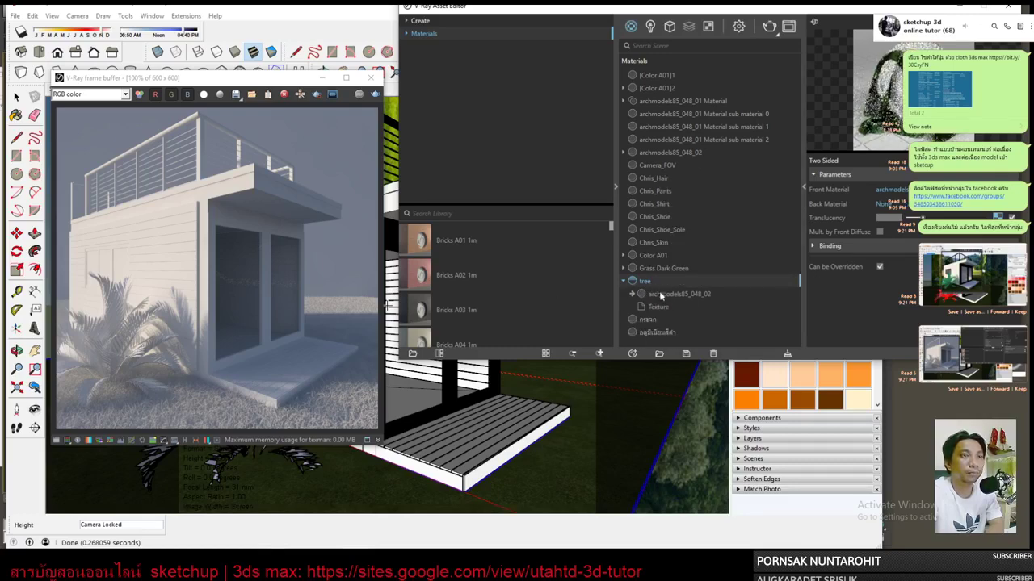
pyautogui.rightClick(654, 284)
pyautogui.click(668, 255)
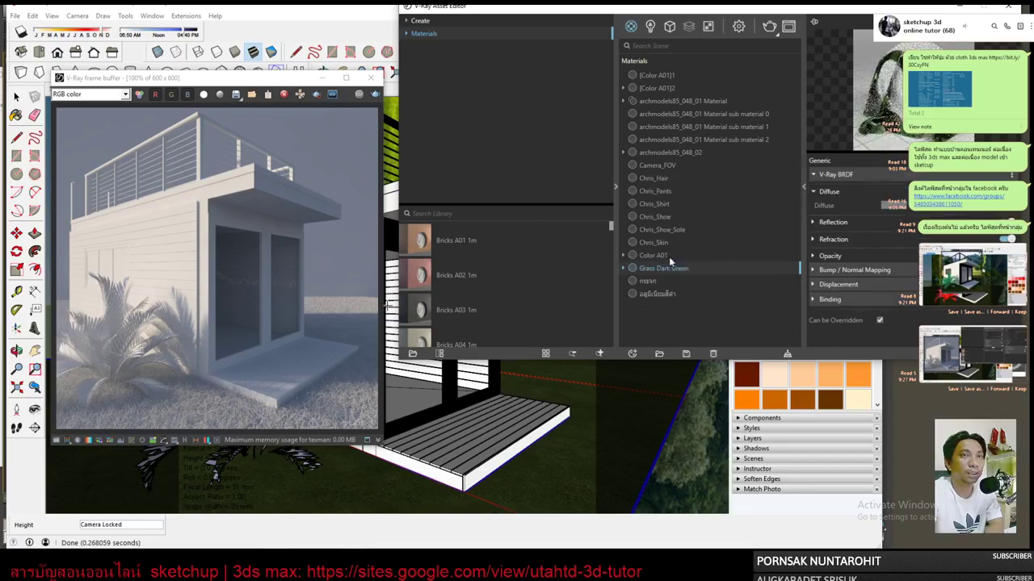
# View archmodels85_048_01 Material's sub-material archmodels85_048_02 and its three Multi Material slots.
pyautogui.click(675, 101)
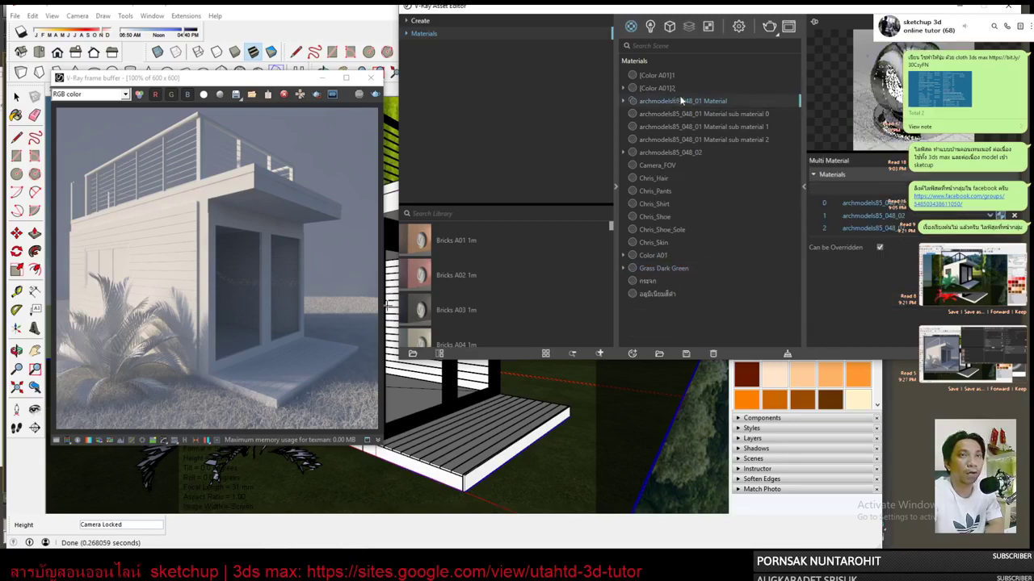
pyautogui.click(624, 101)
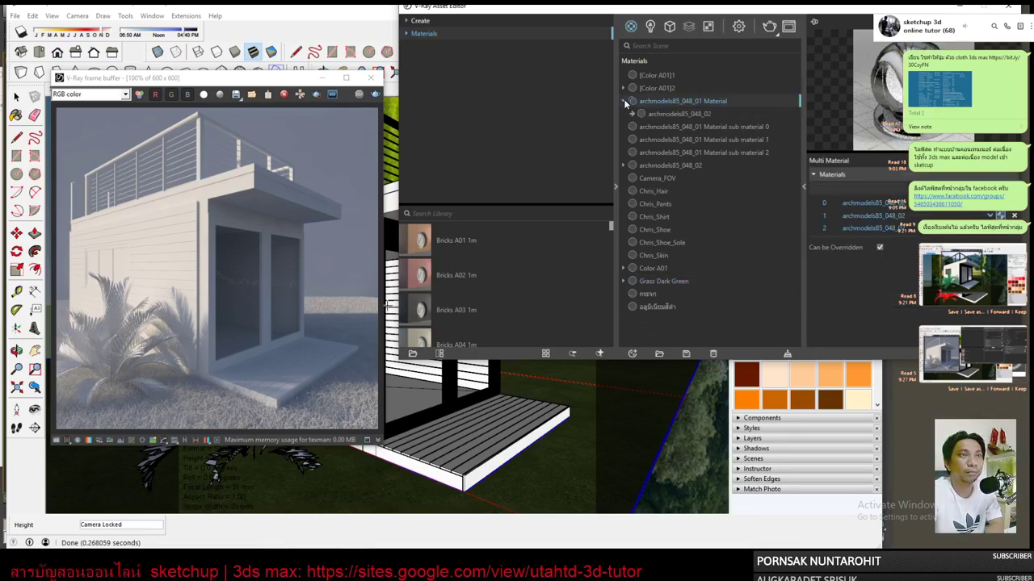
pyautogui.click(682, 114)
pyautogui.click(701, 102)
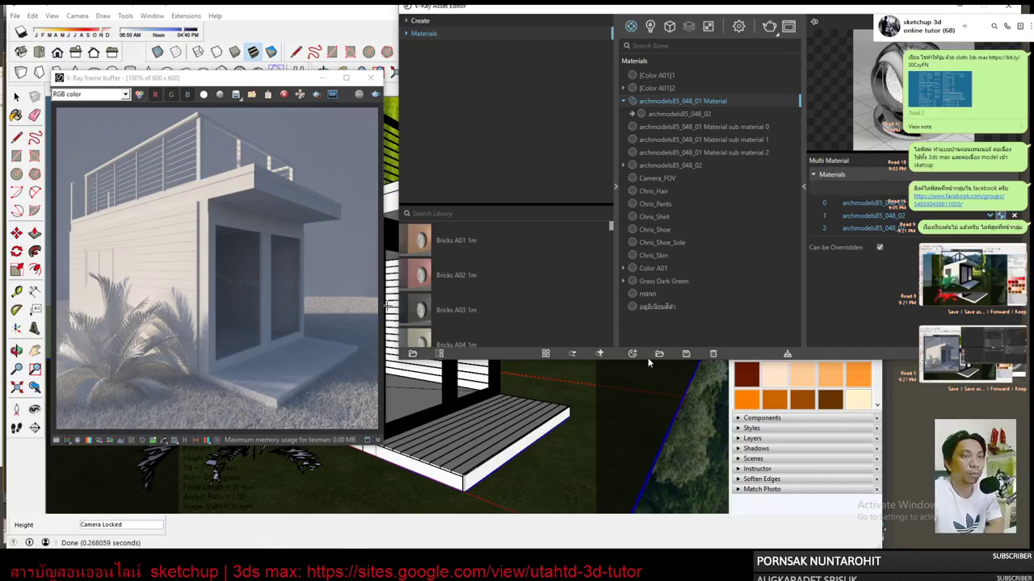
# Import archmodels85_048_02.vrmat from the archmodels85_048_02 folder into the Asset Editor.
pyautogui.click(686, 354)
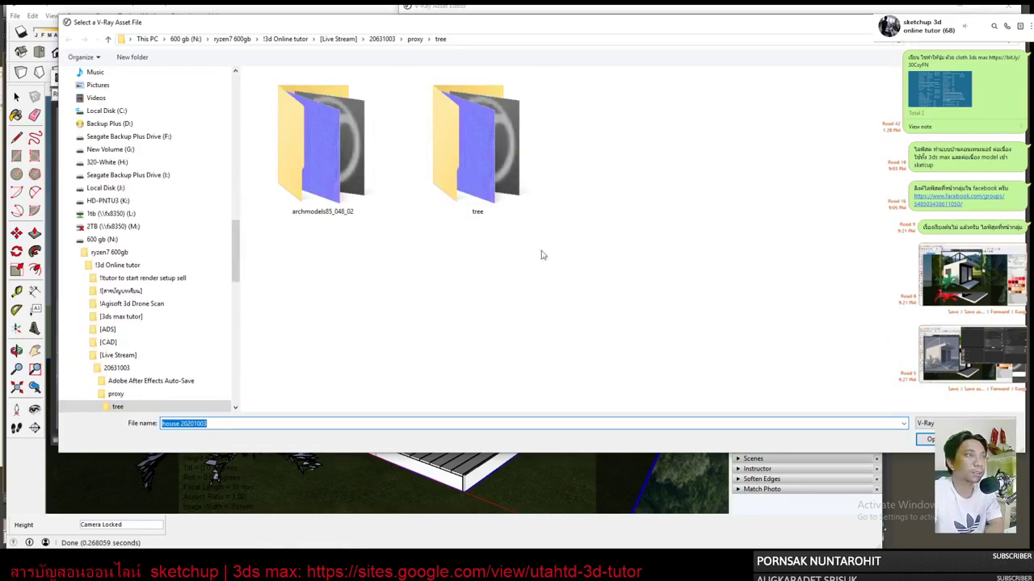
pyautogui.doubleClick(352, 173)
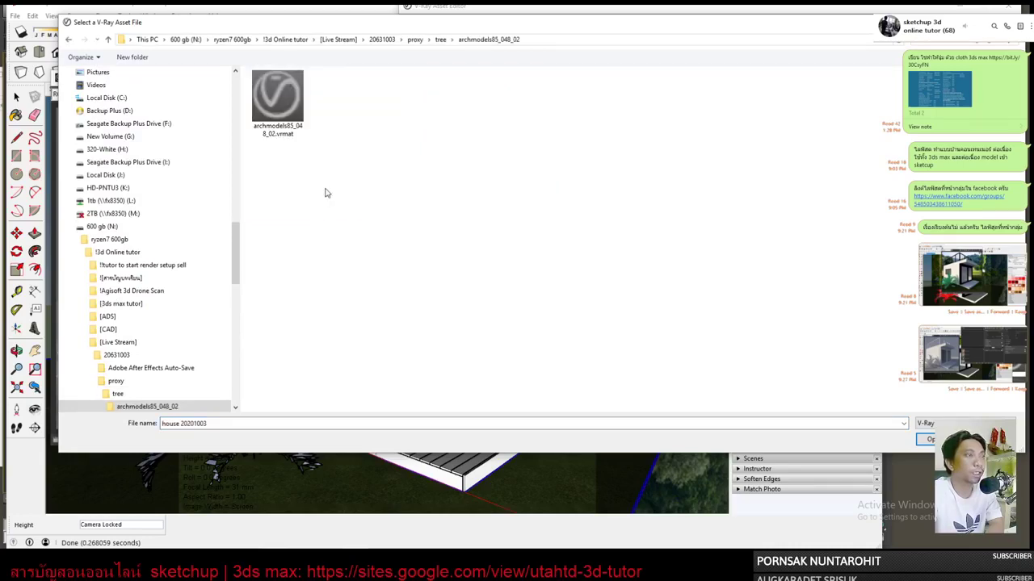
pyautogui.doubleClick(277, 131)
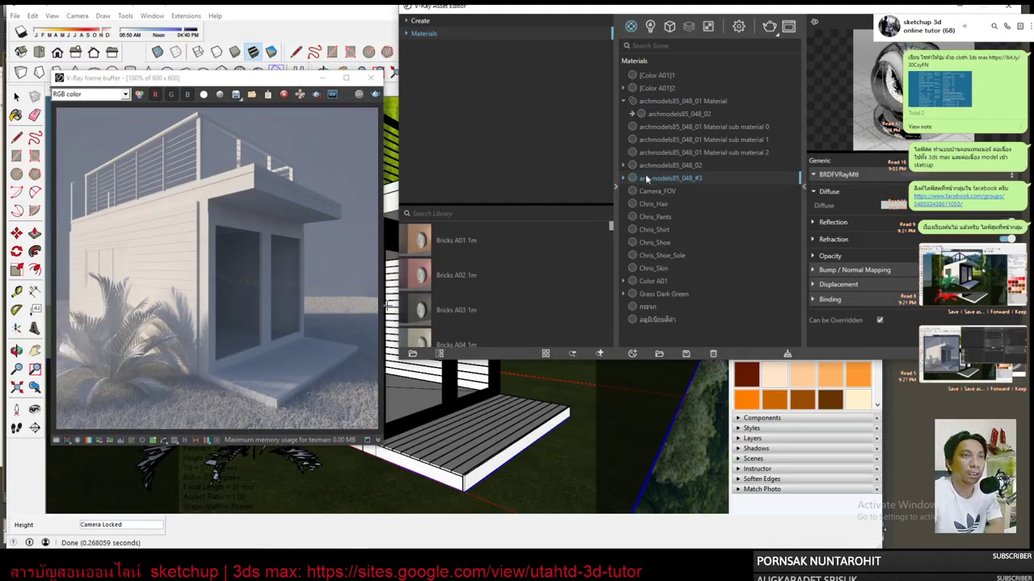
# Put the new archmodels85_048_#3 into slot 1 of archmodels85_048_01 Material.
pyautogui.click(622, 176)
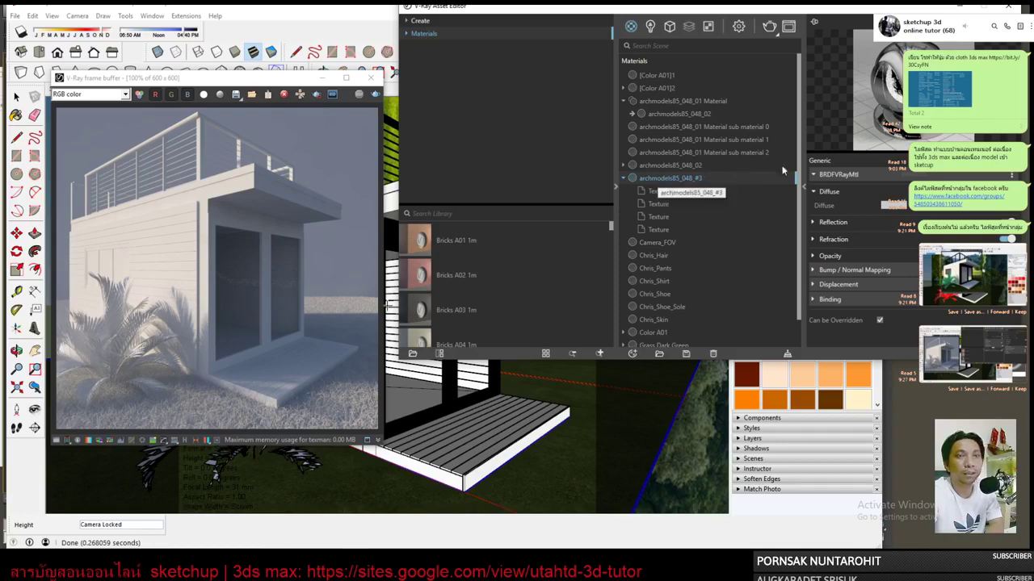
pyautogui.click(682, 101)
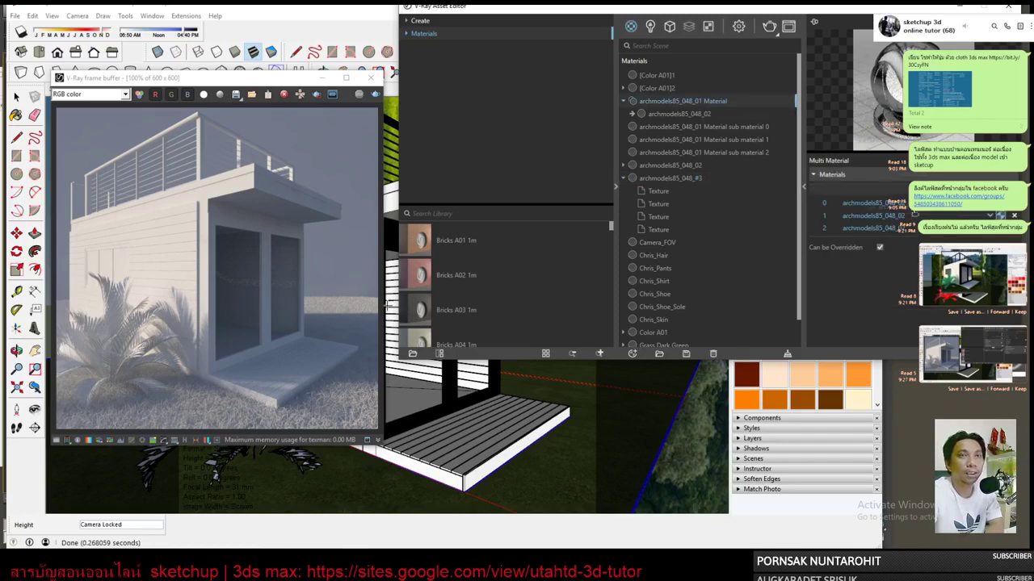
pyautogui.moveTo(902, 208); pyautogui.dragTo(882, 217)
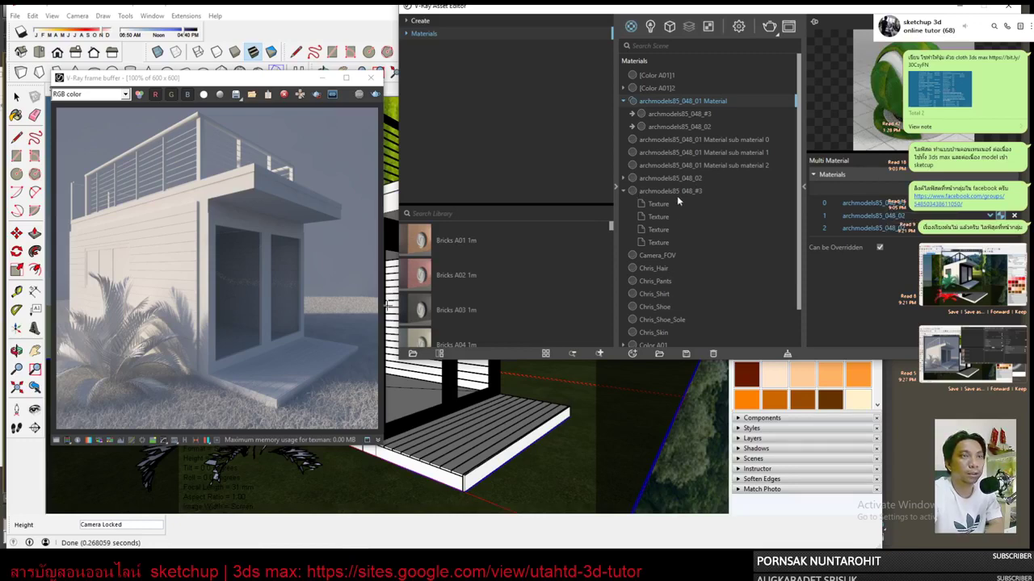
pyautogui.moveTo(680, 192); pyautogui.dragTo(894, 217)
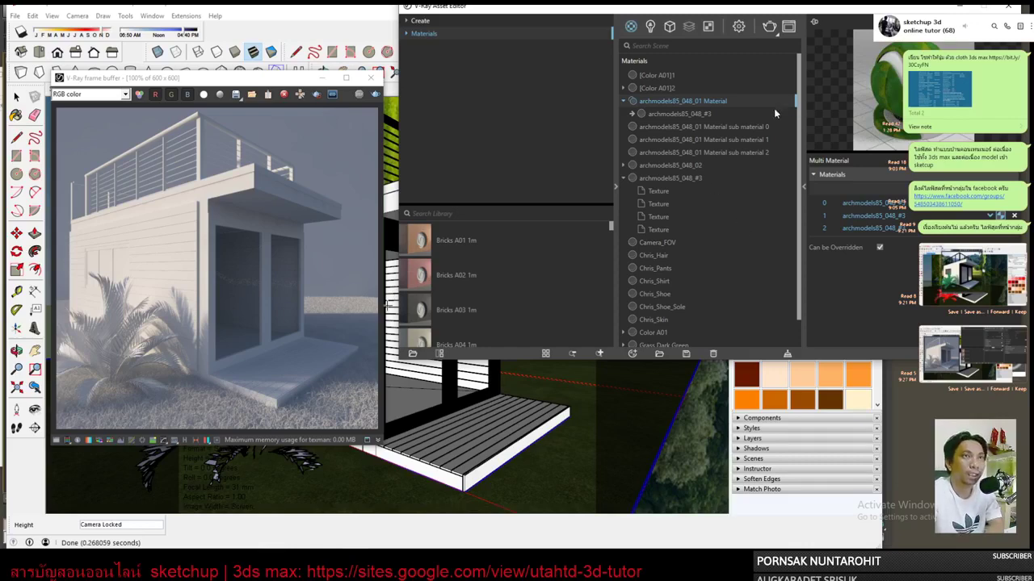
# Render the camera view in V-Ray with the frame buffer moved aside, then close the result.
pyautogui.click(738, 27)
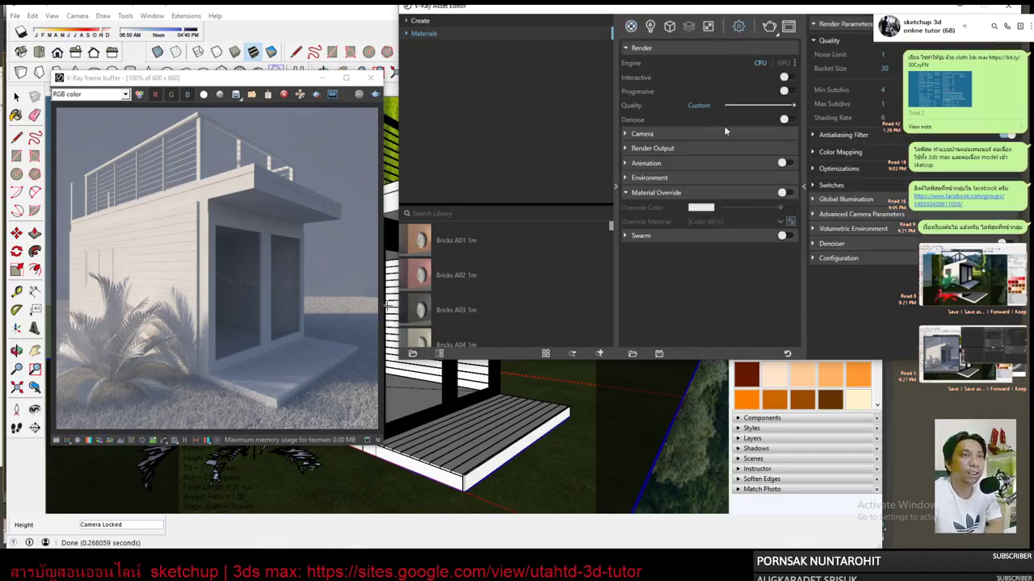
pyautogui.moveTo(269, 81); pyautogui.dragTo(770, 89)
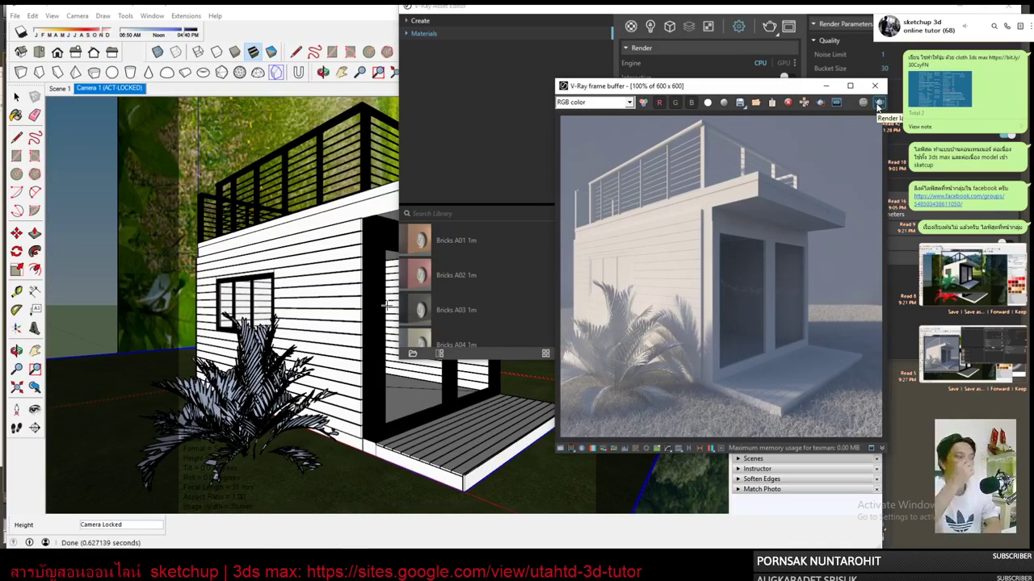
pyautogui.click(880, 103)
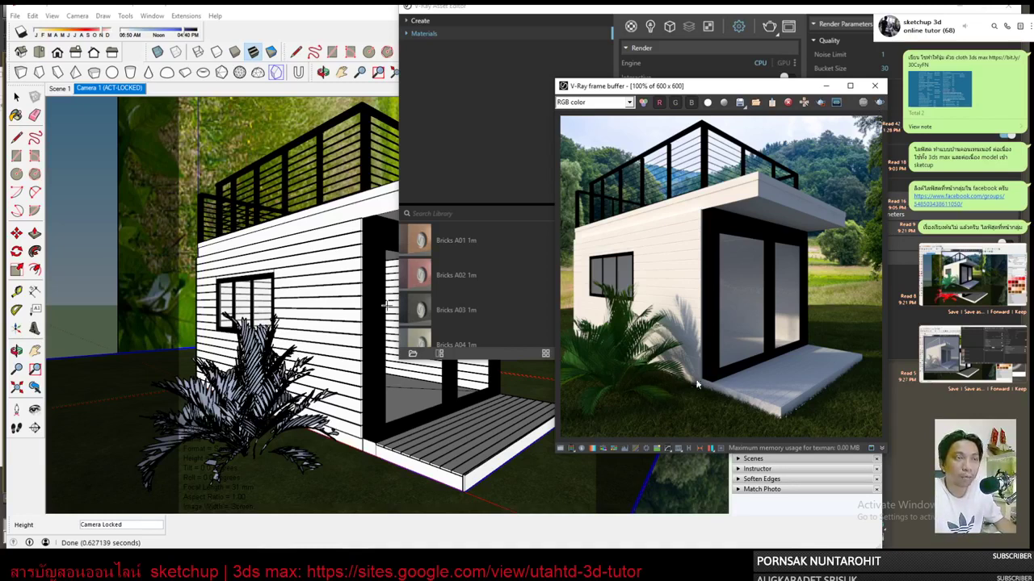
pyautogui.click(875, 86)
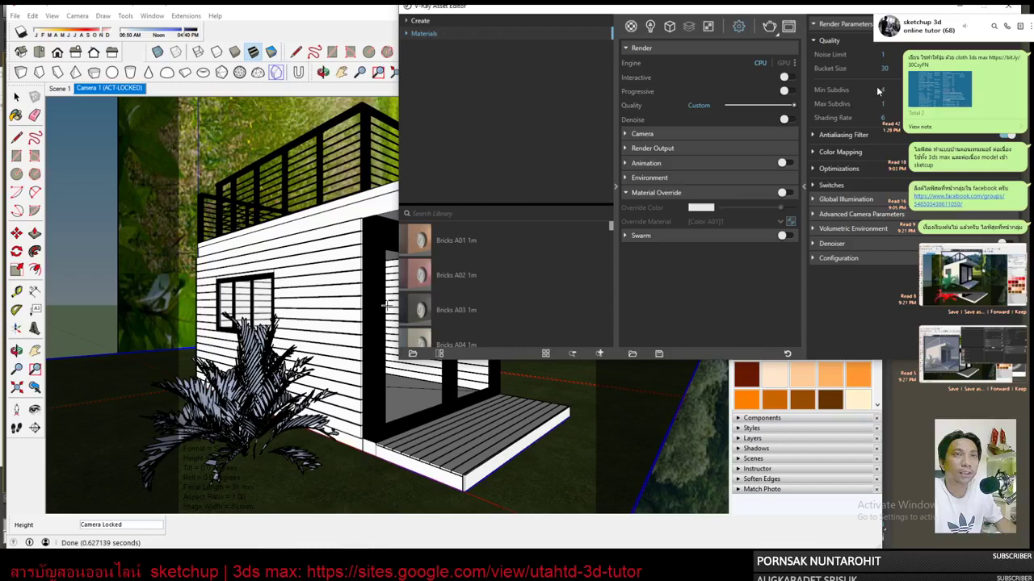
# View the house from overhead, move the bush proxy to its right, and place two copies.
pyautogui.click(957, 7)
pyautogui.scroll(-5, 562, 328)
pyautogui.moveTo(562, 328)
pyautogui.mouseDown(button='middle')
pyautogui.moveTo(409, 423)
pyautogui.moveTo(339, 379)
pyautogui.mouseUp(button='middle')
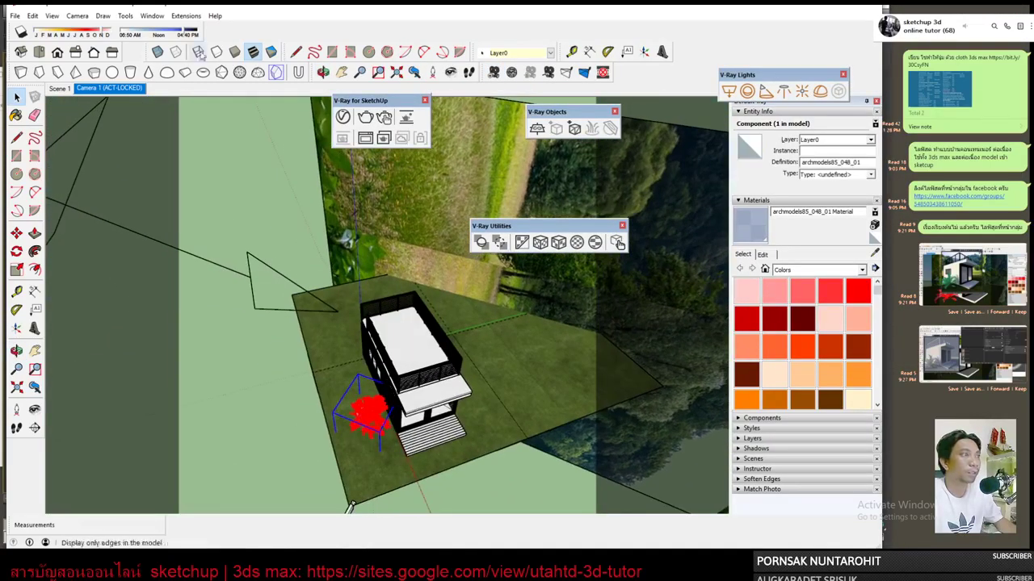
pyautogui.click(17, 233)
pyautogui.click(387, 441)
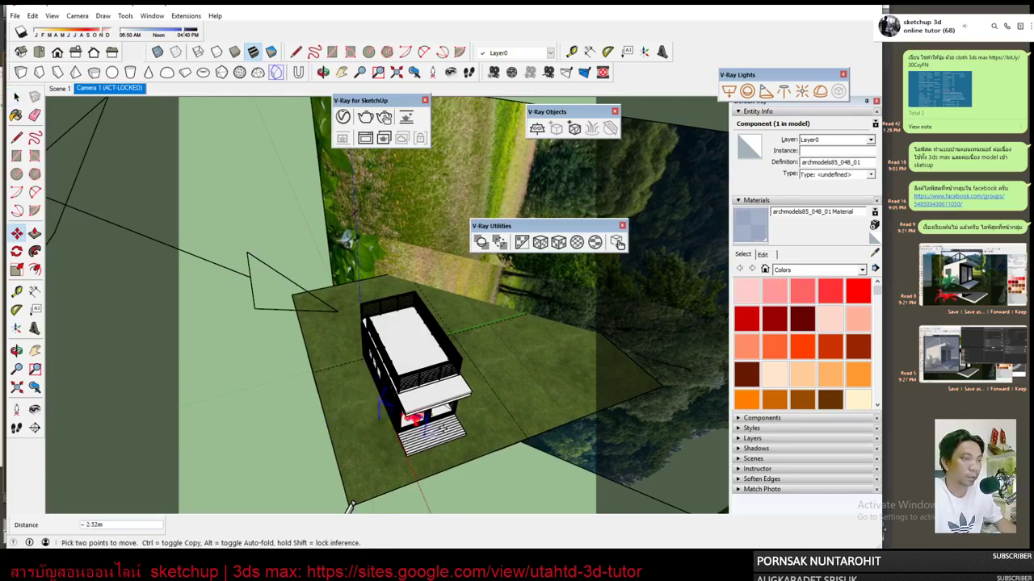
pyautogui.click(554, 398)
pyautogui.click(554, 398)
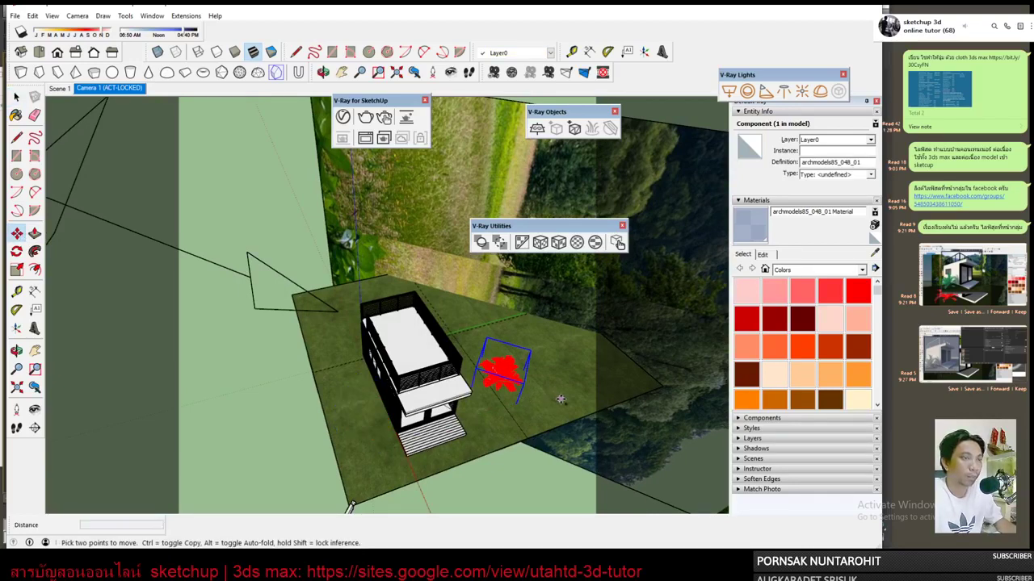
pyautogui.press('ctrl')
pyautogui.click(537, 353)
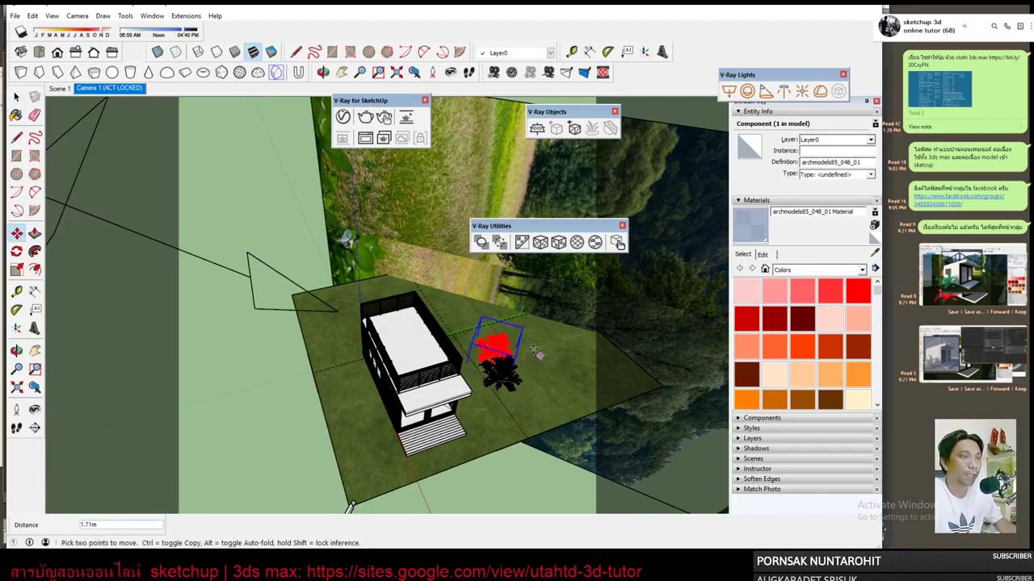
pyautogui.click(542, 356)
pyautogui.press('ctrl')
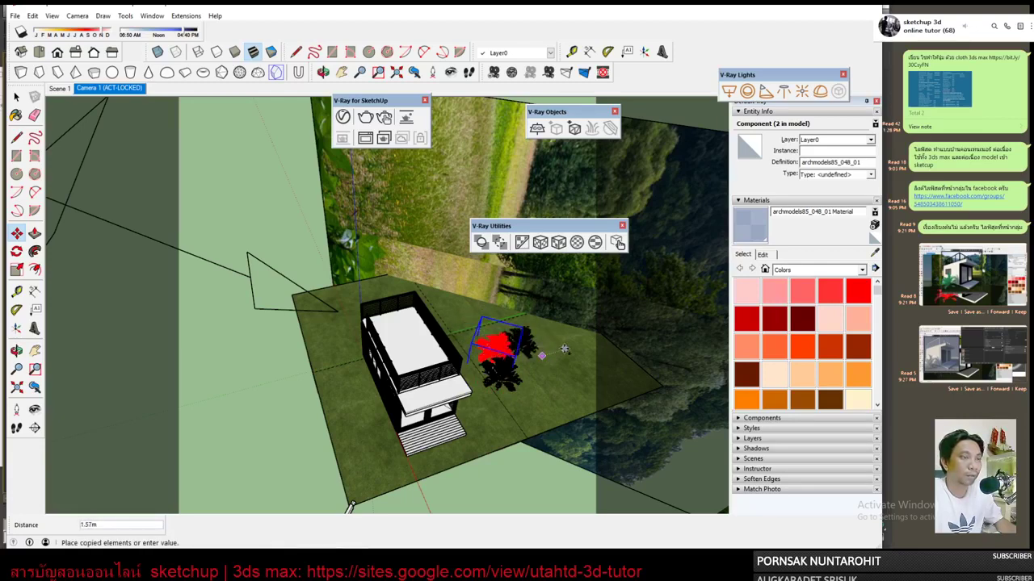
pyautogui.click(501, 324)
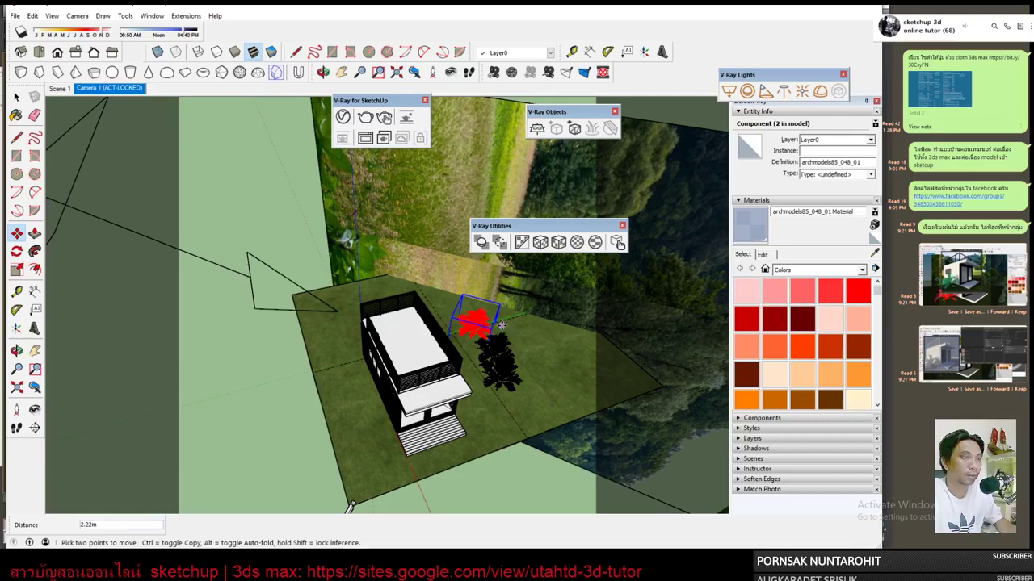
# Place more bush copies along the house, then undo the last placement.
pyautogui.click(569, 349)
pyautogui.click(541, 341)
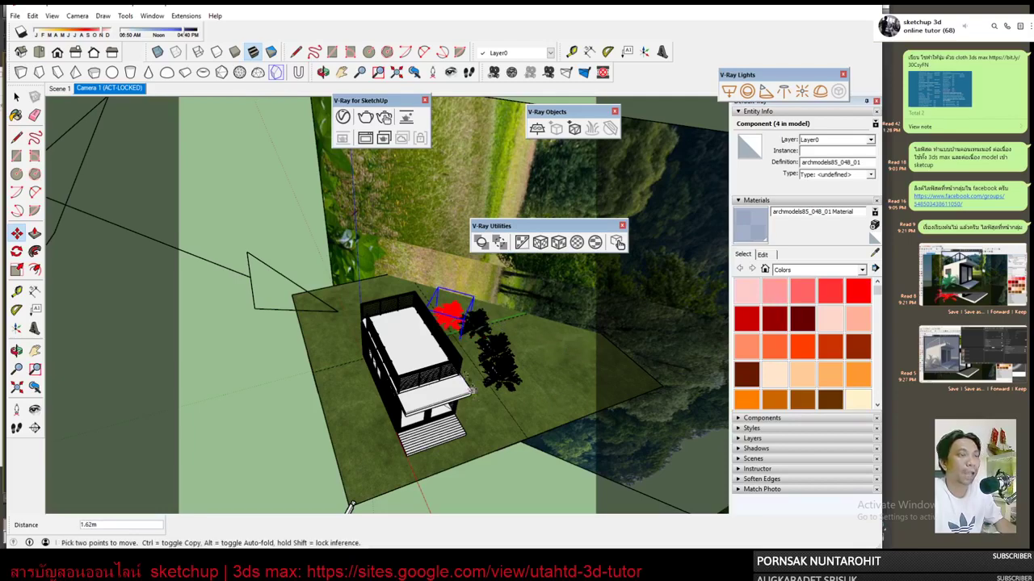
pyautogui.click(458, 346)
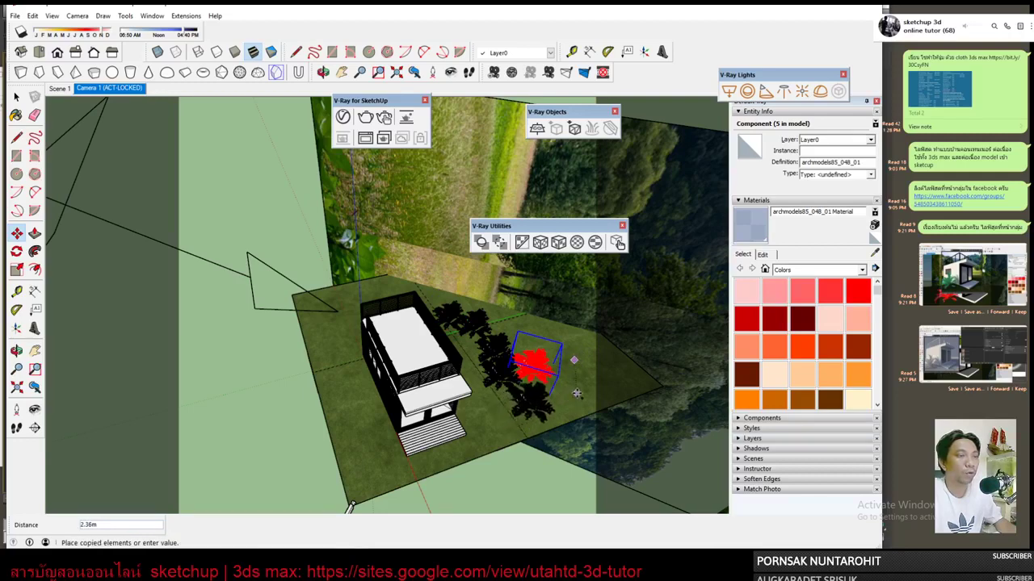
pyautogui.click(575, 392)
pyautogui.click(576, 392)
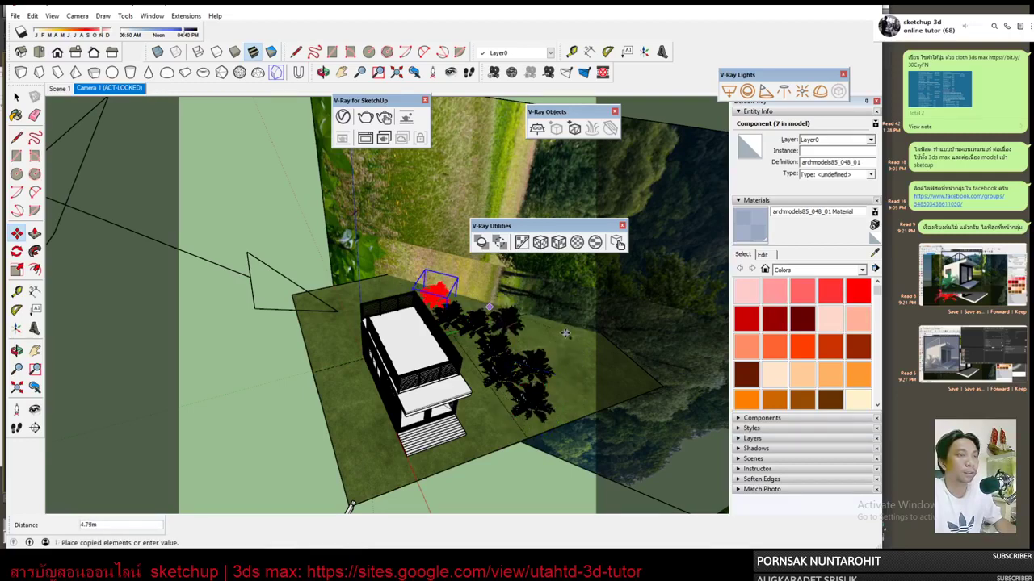
pyautogui.press('space')
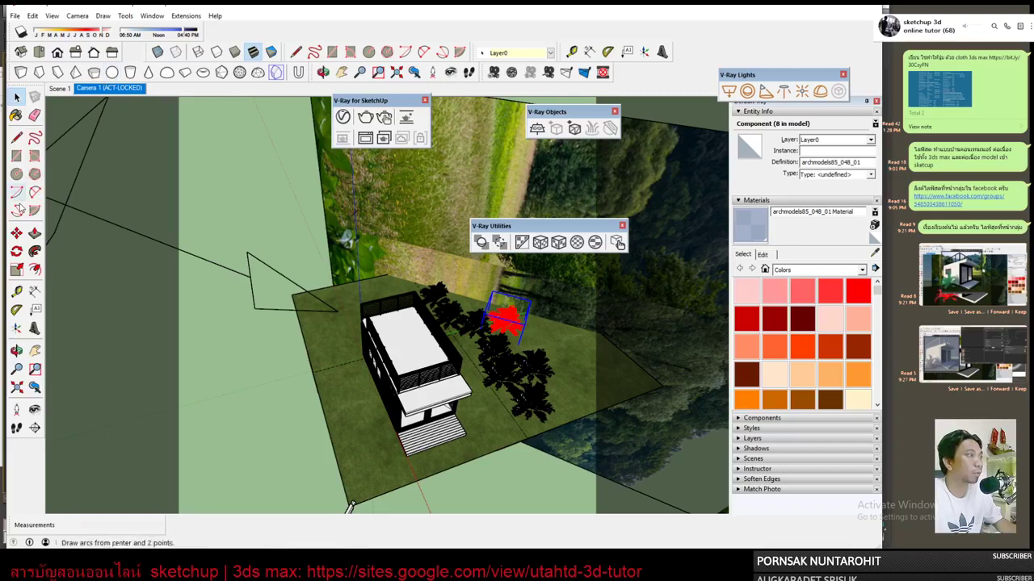
pyautogui.press('m')
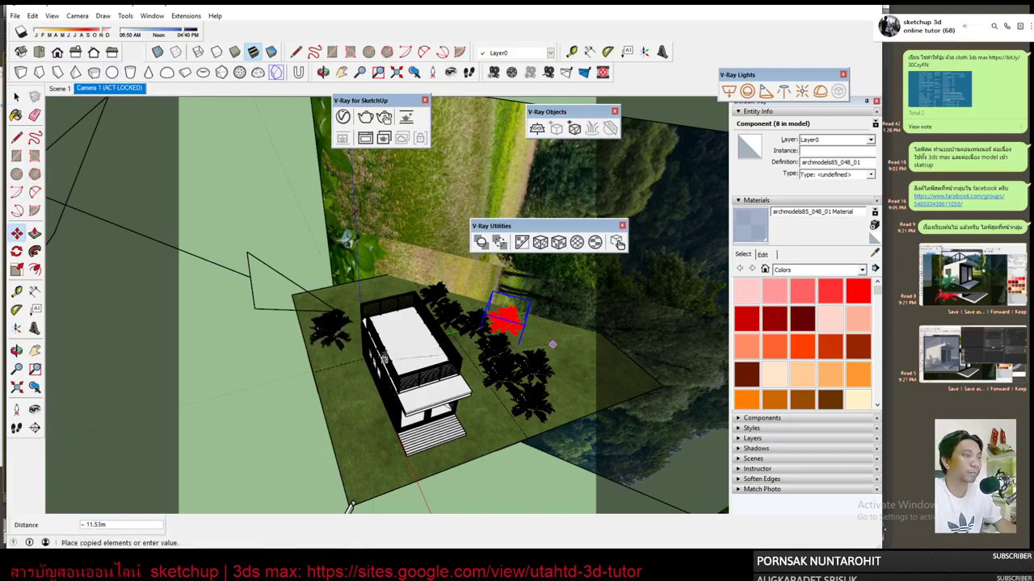
pyautogui.press('space')
pyautogui.hotkey('ctrl', 'z')
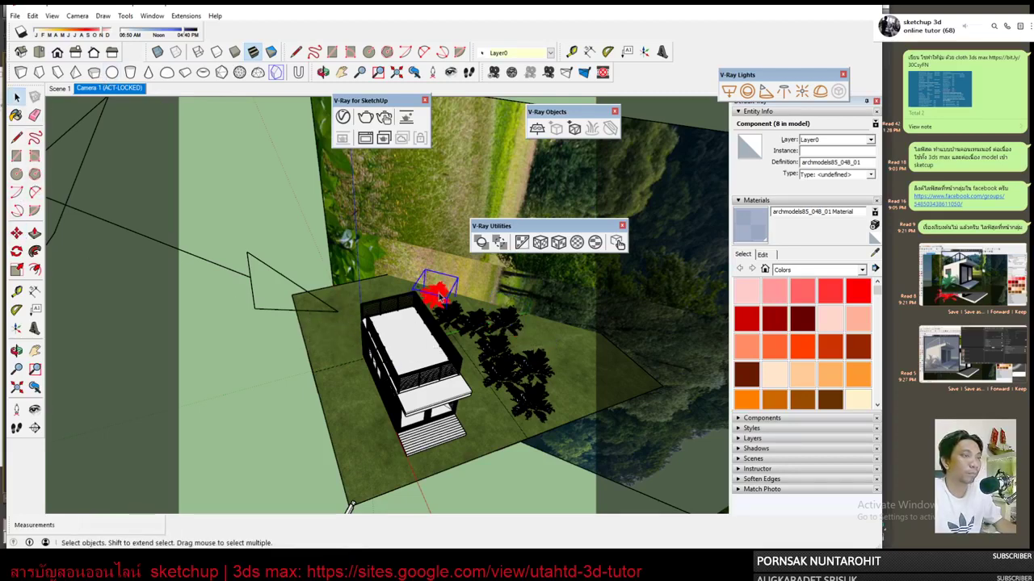
# Move the bush proxy to the house's left side and return to the saved camera scene.
pyautogui.press('m')
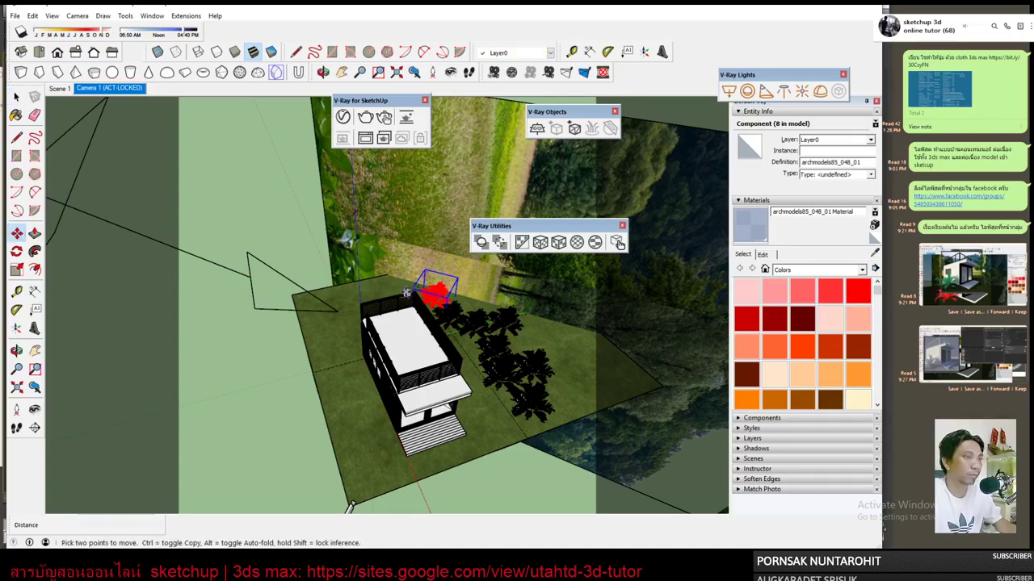
pyautogui.click(406, 292)
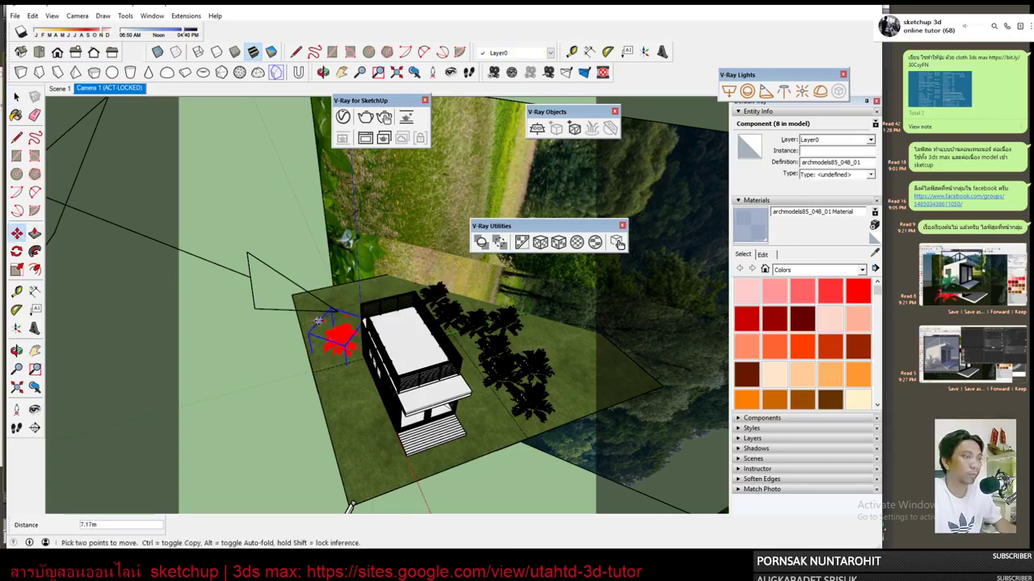
pyautogui.click(319, 321)
pyautogui.press('space')
pyautogui.click(109, 88)
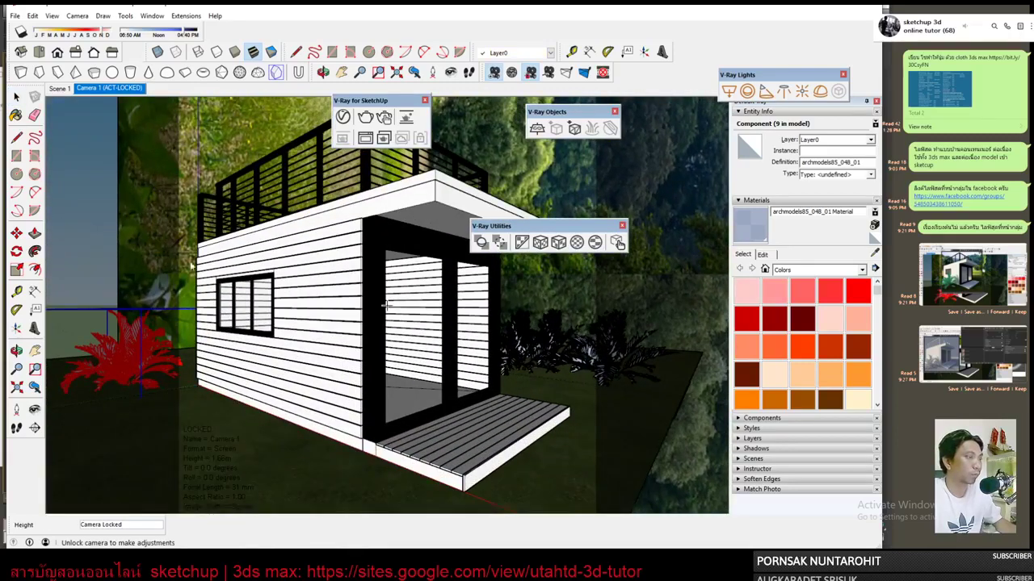
# Copy the red plant to the right of the original and shift the left bush over.
pyautogui.press('m')
pyautogui.press('ctrl')
pyautogui.click(120, 437)
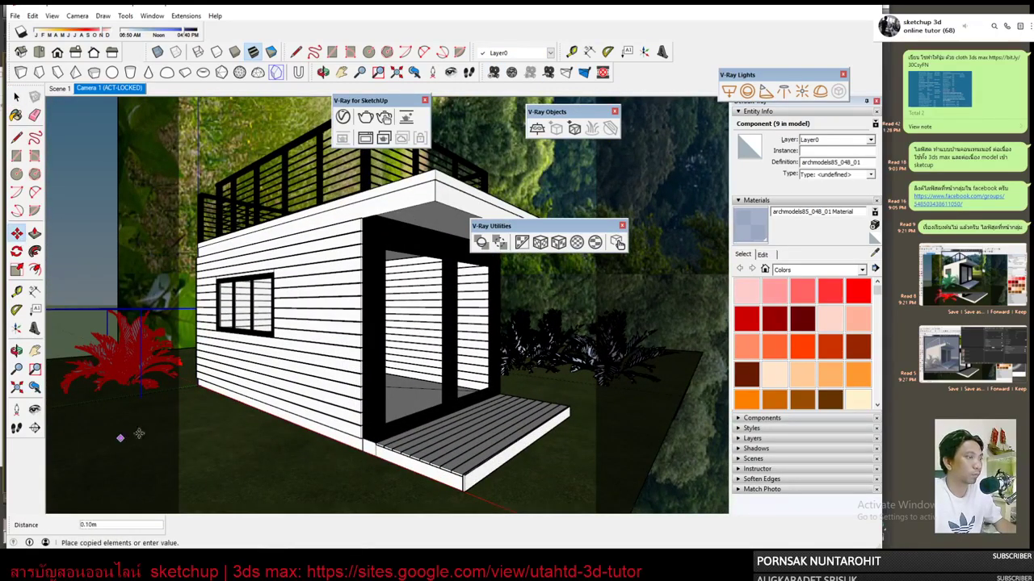
pyautogui.click(171, 432)
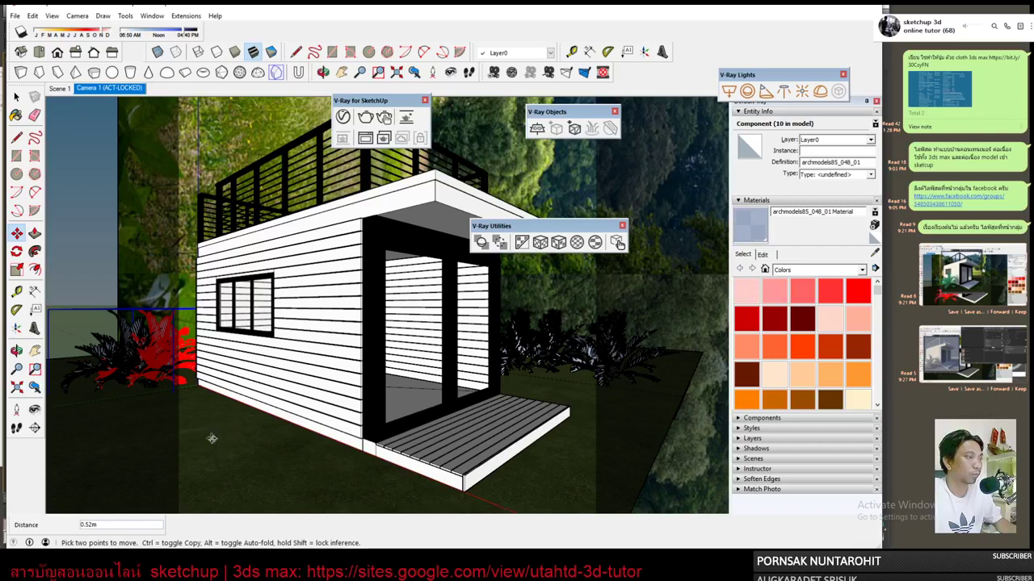
pyautogui.press('space')
pyautogui.click(111, 349)
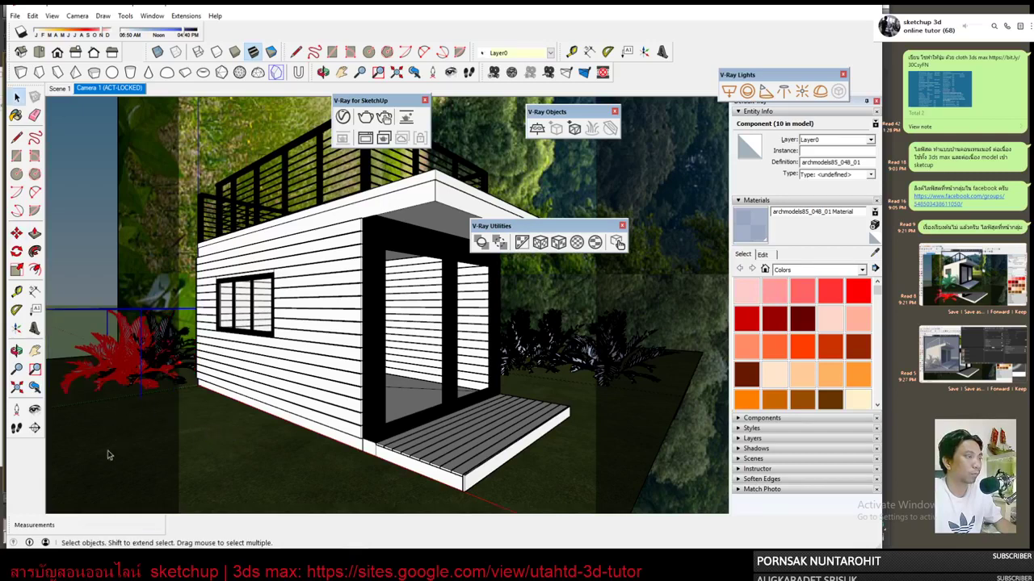
pyautogui.press('m')
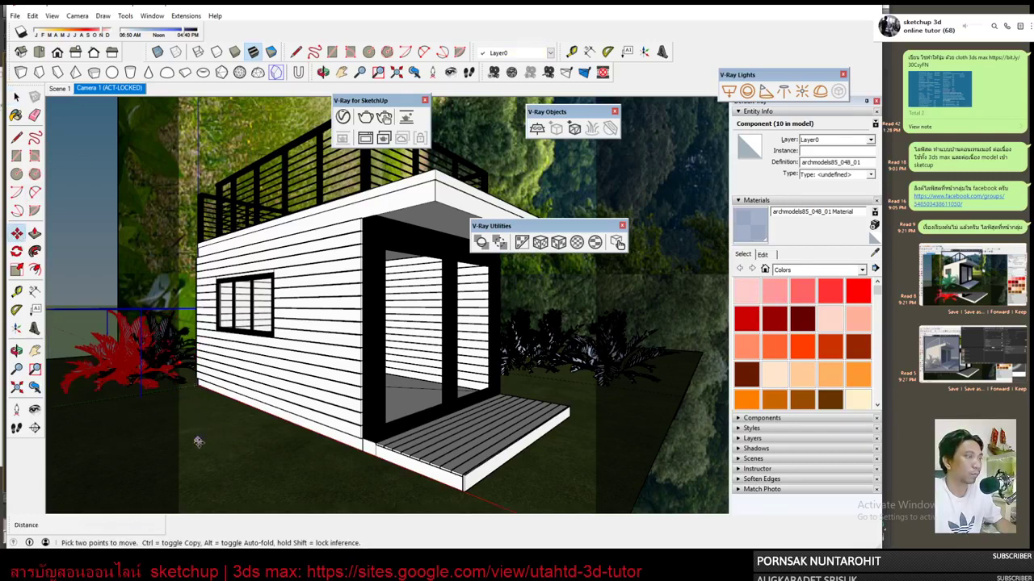
pyautogui.press('space')
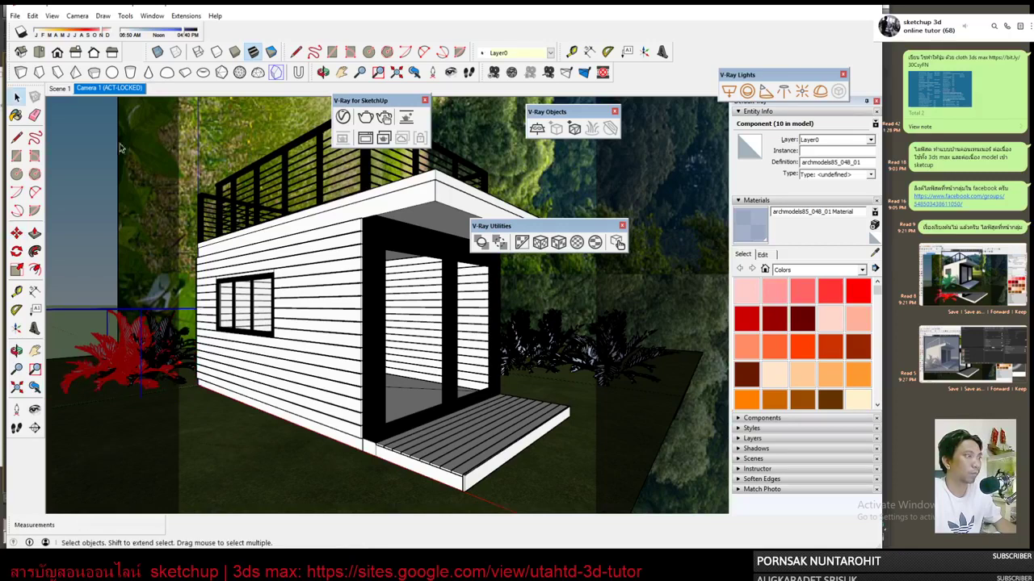
pyautogui.press('m')
pyautogui.click(117, 457)
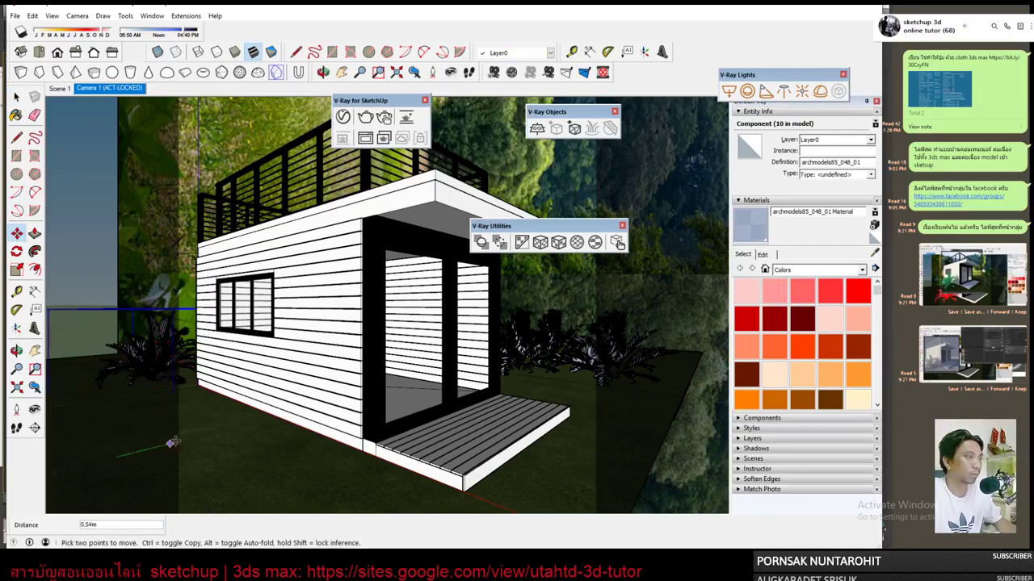
pyautogui.click(248, 422)
pyautogui.press('space')
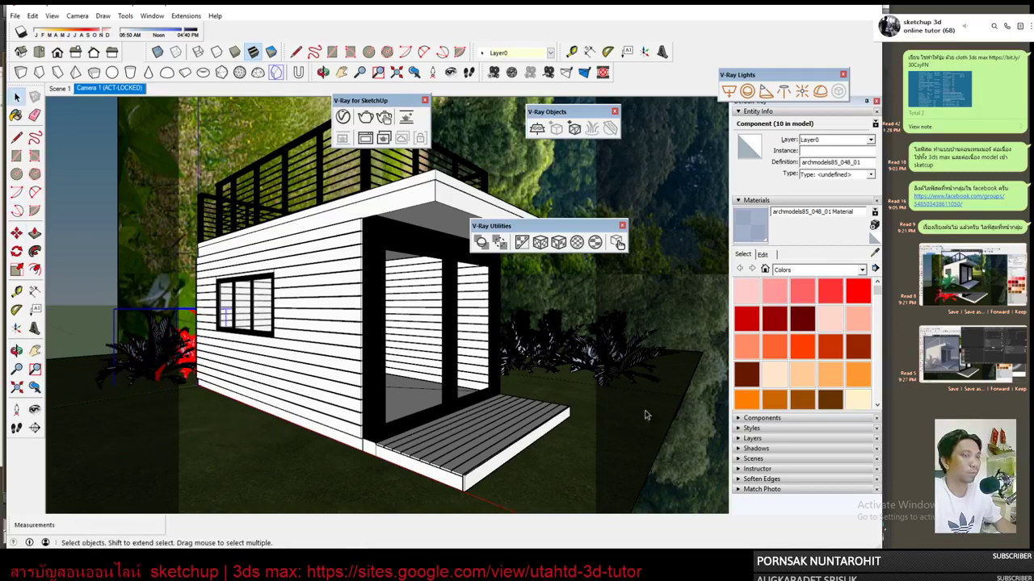
# Move the red bush right of the doorway closer to the deck and render in V-Ray.
pyautogui.click(598, 367)
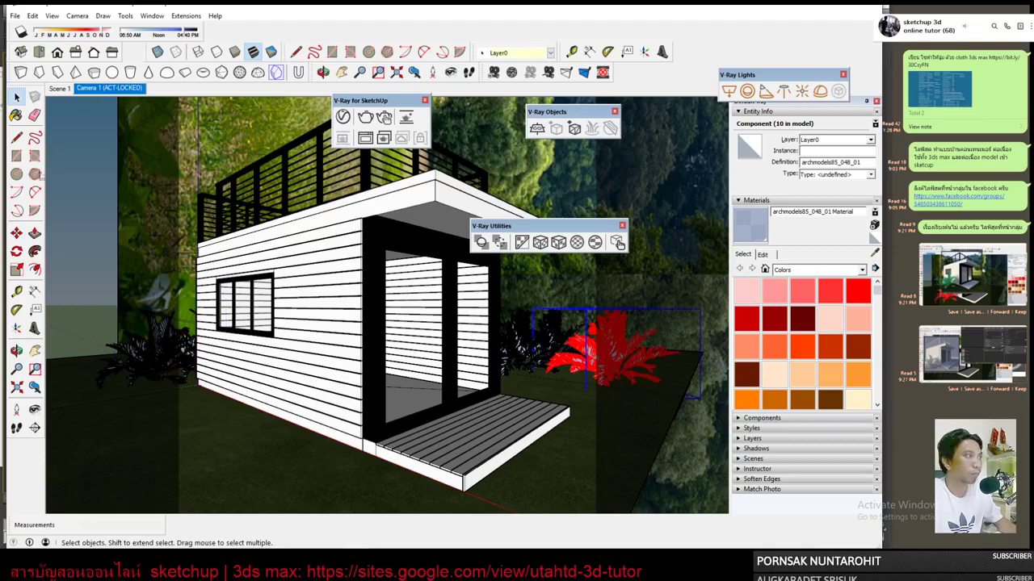
pyautogui.click(16, 233)
pyautogui.click(655, 377)
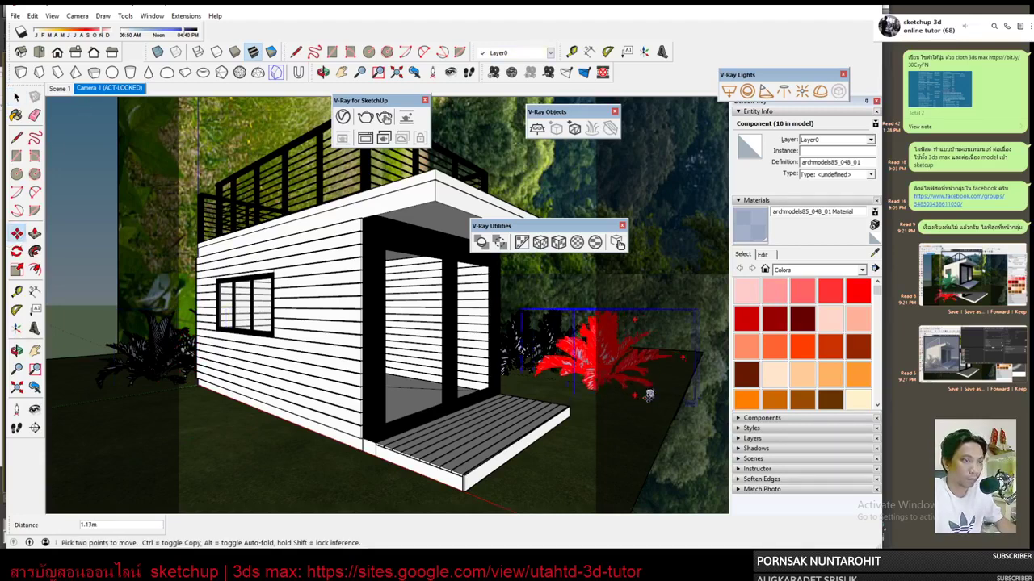
pyautogui.click(635, 387)
pyautogui.press('space')
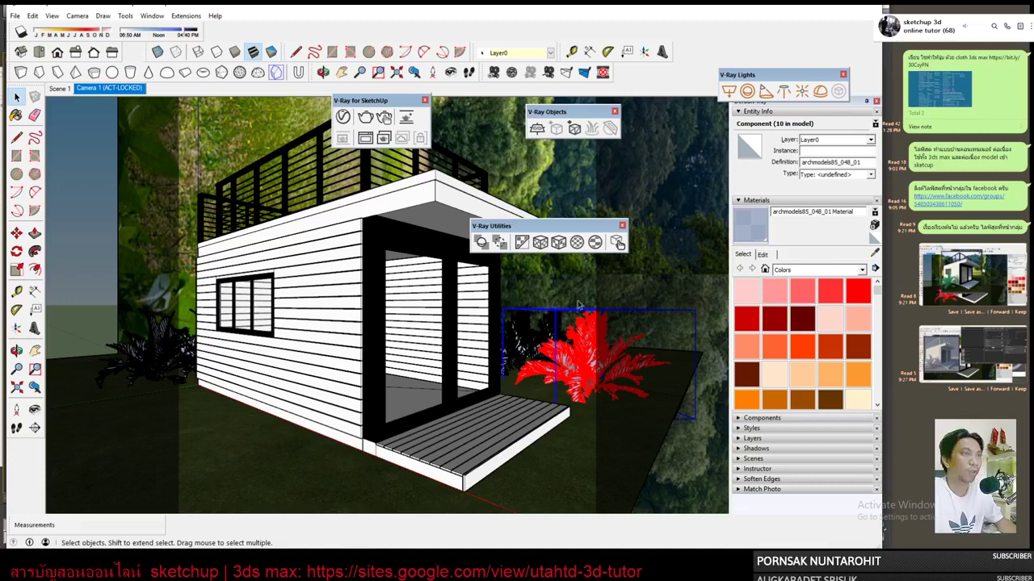
pyautogui.click(365, 116)
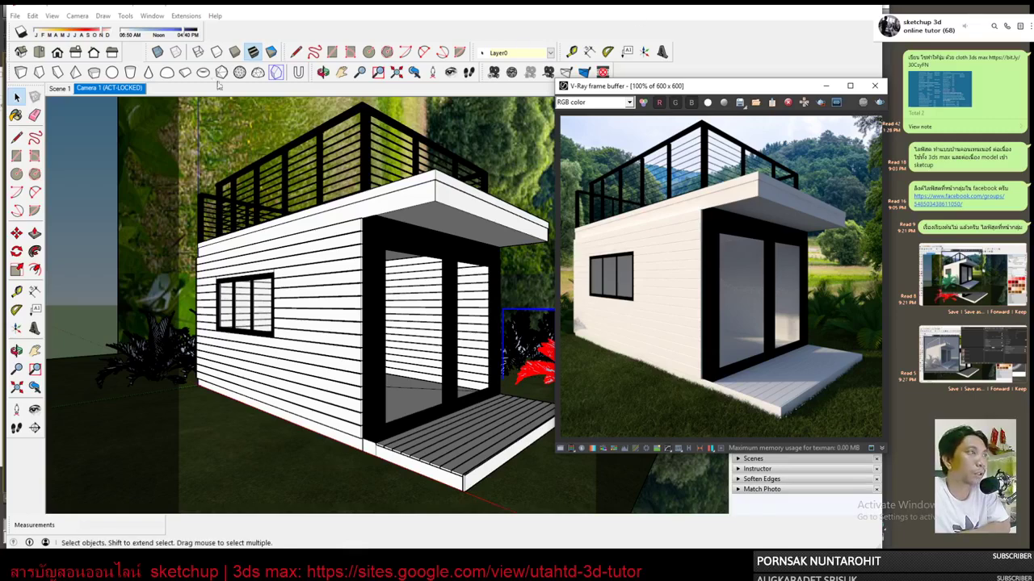
# In the Asset Editor's Materials list, collapse the archmodels entries and select [Color A01]2.
pyautogui.doubleClick(404, 11)
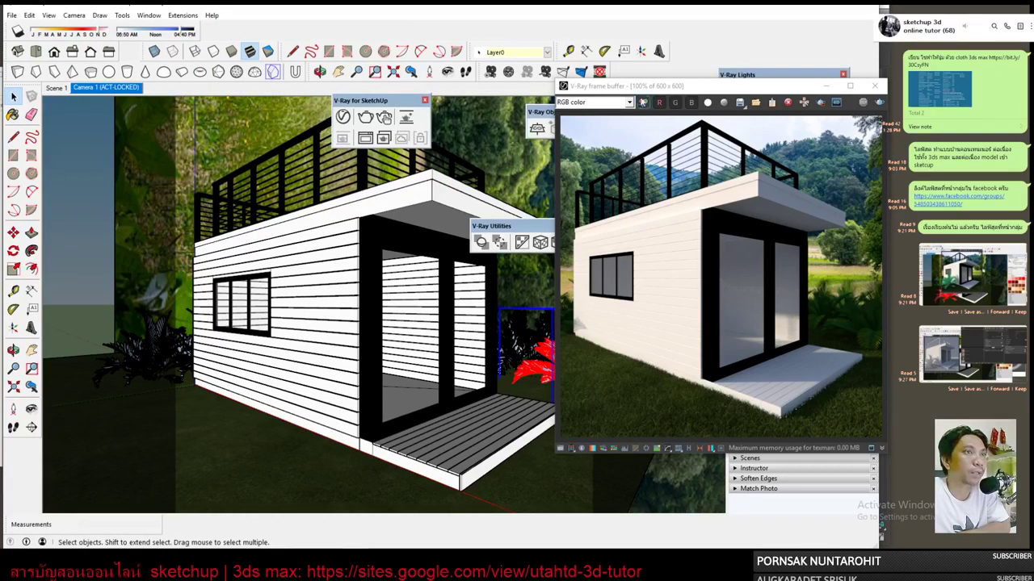
pyautogui.moveTo(642, 87); pyautogui.dragTo(680, 128)
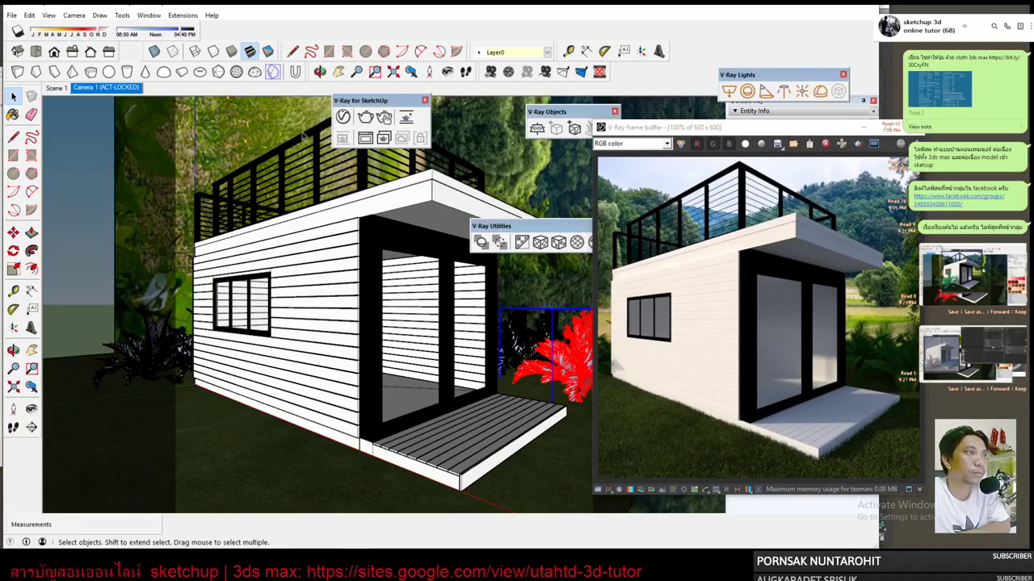
pyautogui.click(343, 117)
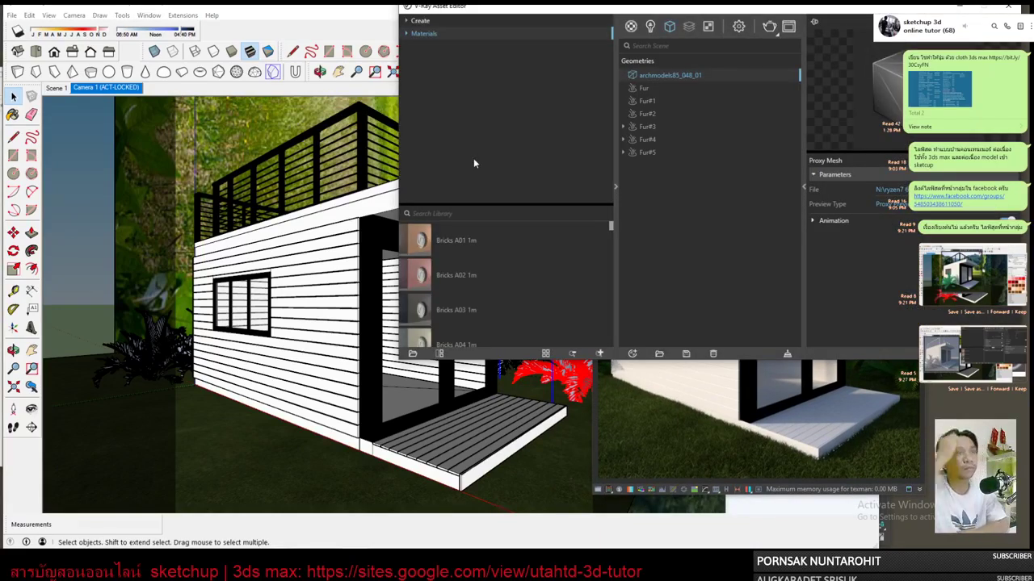
pyautogui.click(631, 25)
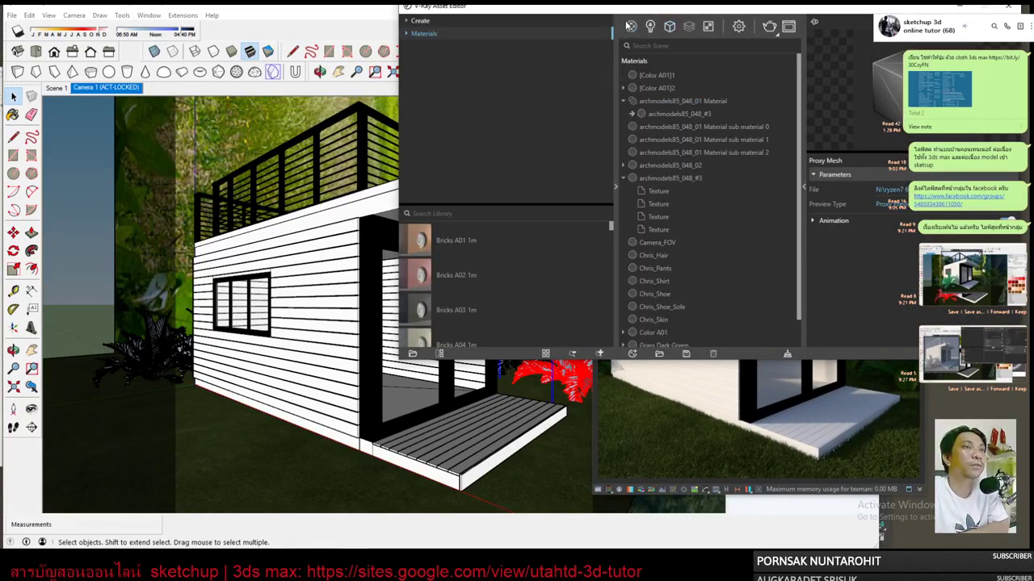
pyautogui.click(623, 177)
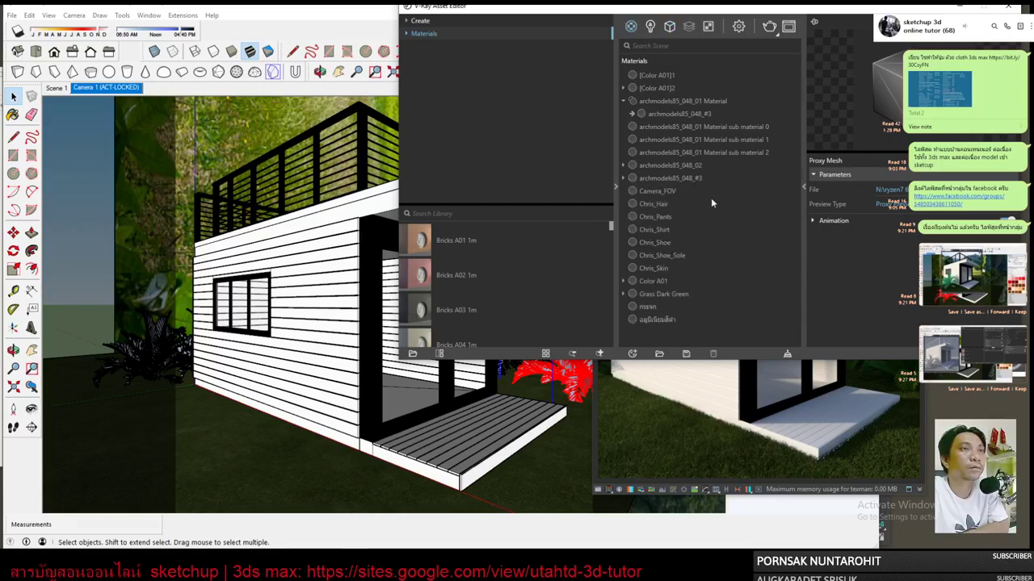
pyautogui.click(701, 98)
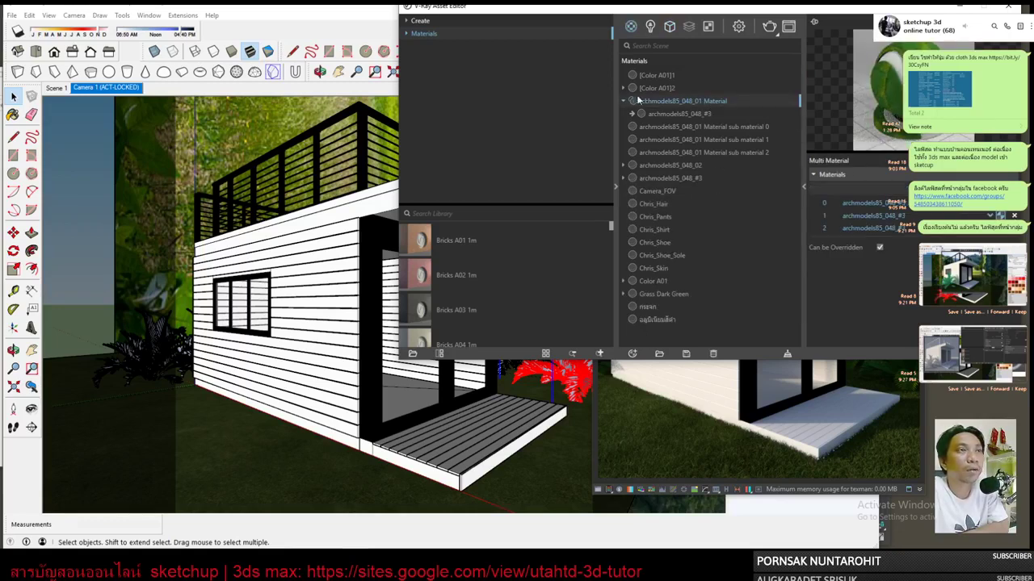
pyautogui.click(623, 101)
pyautogui.click(663, 87)
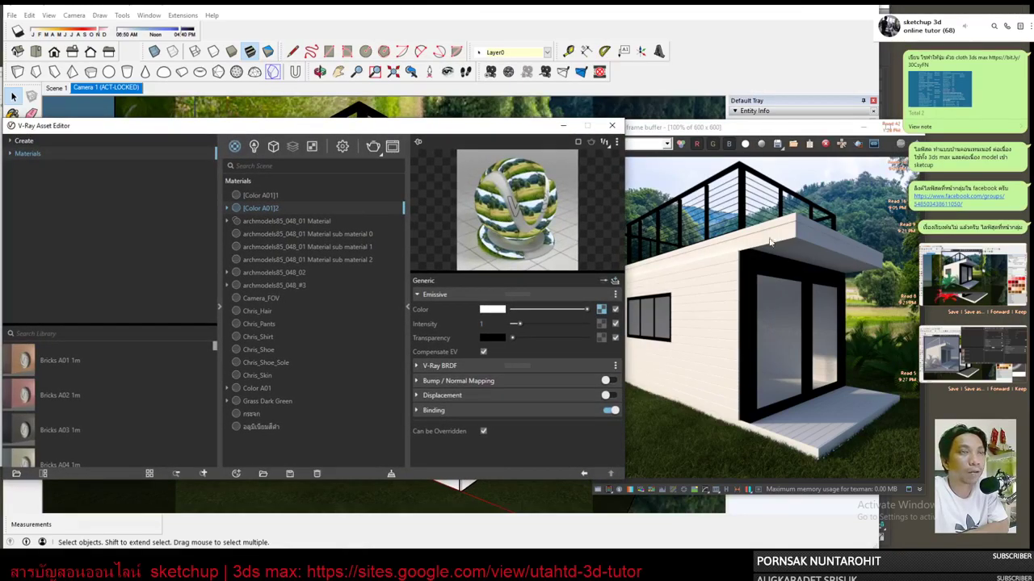
# Set [Color A01]2 emissive intensity to 0.8, re-render in V-Ray, and switch to the tree textures folder.
pyautogui.doubleClick(485, 324)
pyautogui.write('0')
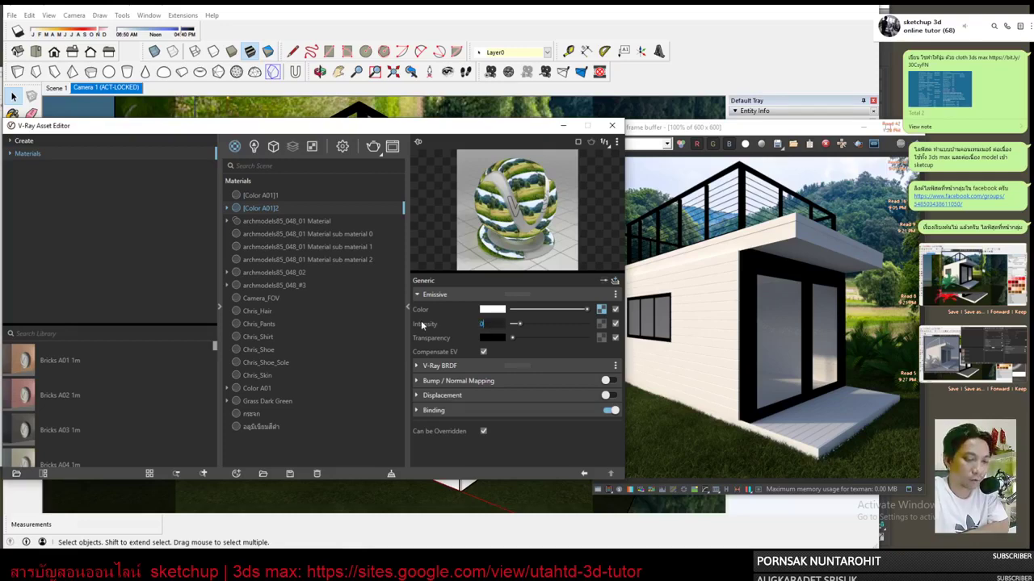
pyautogui.write('.8')
pyautogui.press('Return')
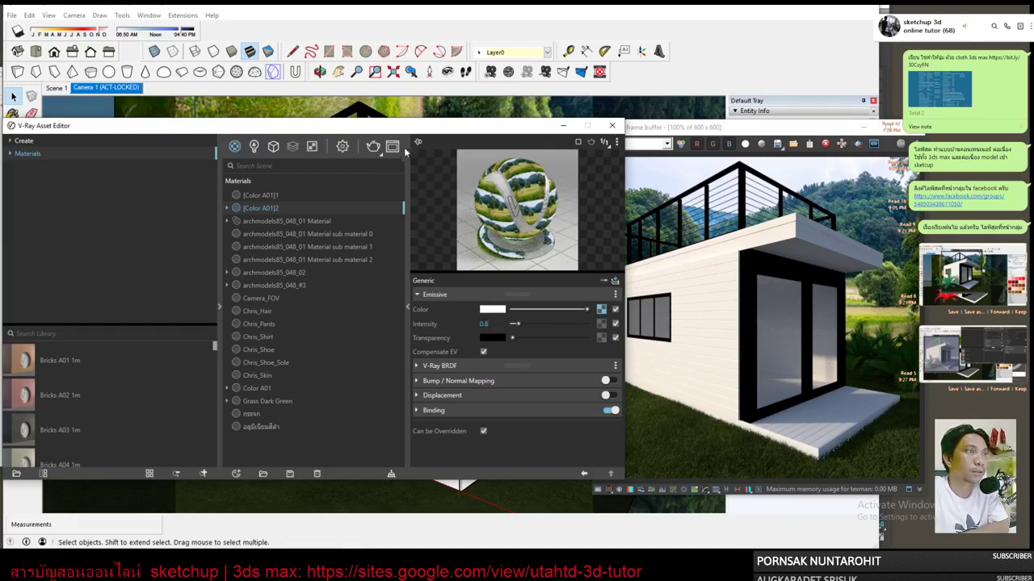
pyautogui.click(372, 148)
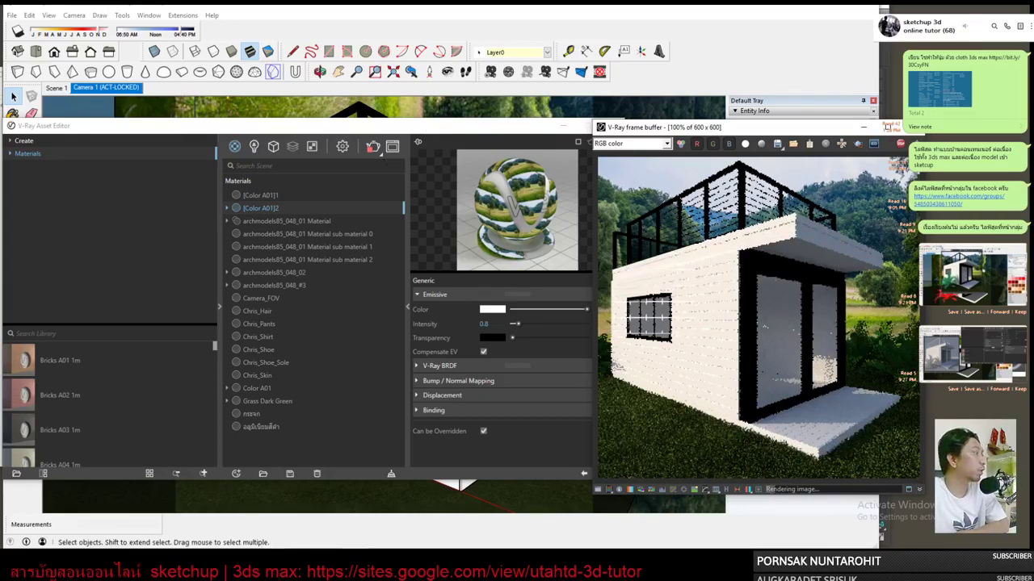
pyautogui.hotkey('alt', 'Tab')
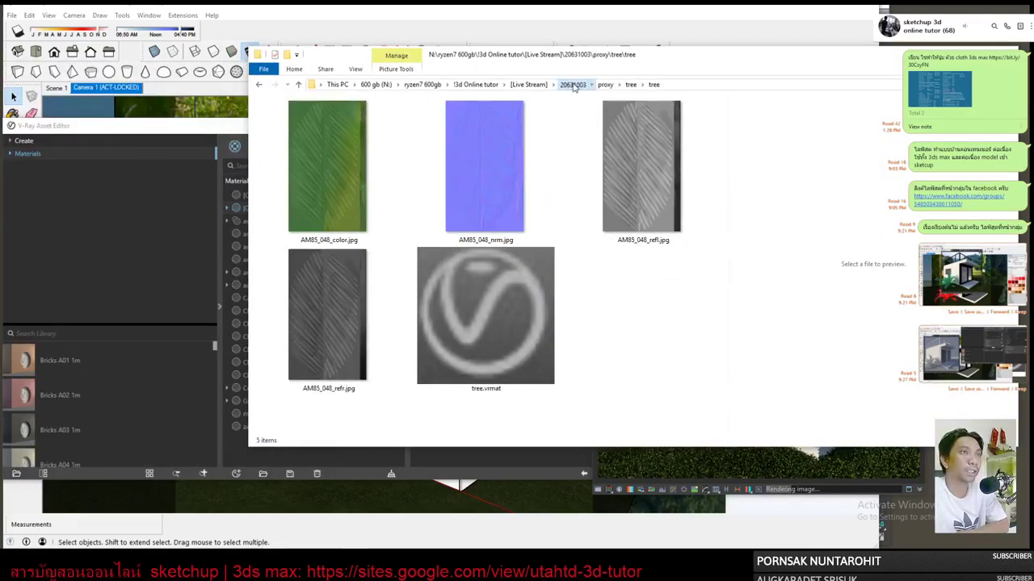
# Go up to 20631003 and open the tree collection's RENDERS folder.
pyautogui.click(574, 85)
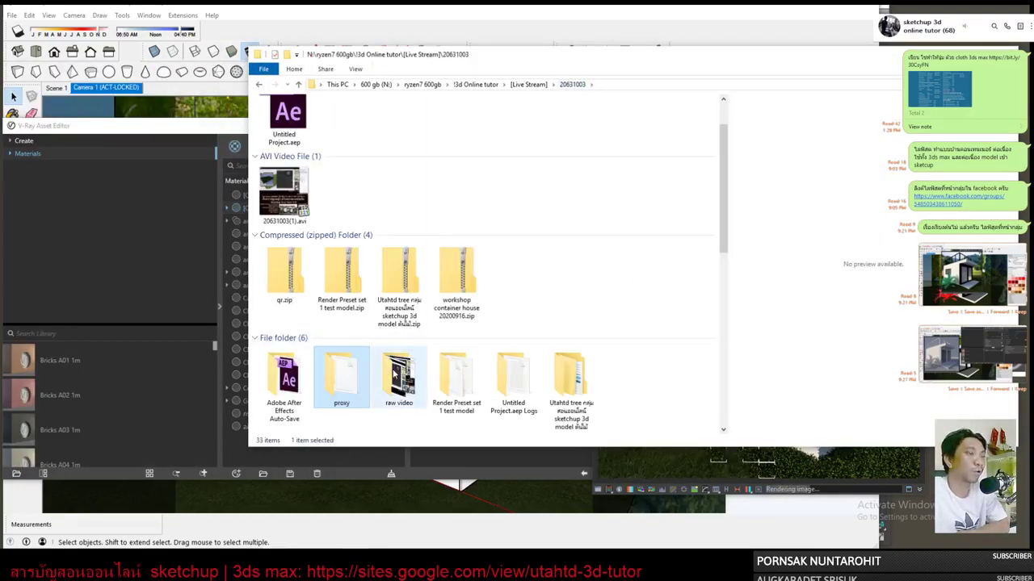
pyautogui.click(577, 378)
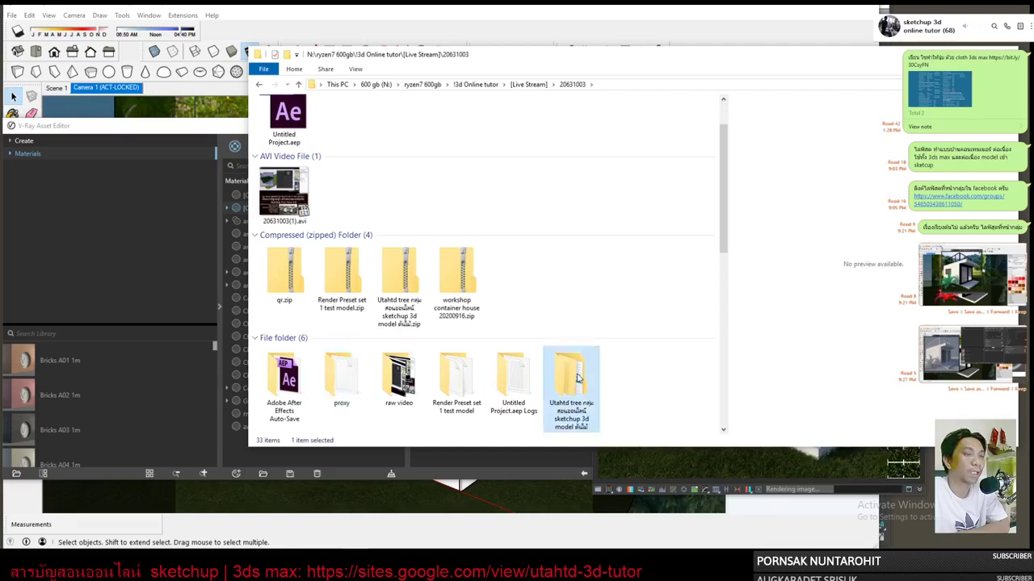
pyautogui.doubleClick(578, 378)
pyautogui.click(460, 149)
pyautogui.click(339, 162)
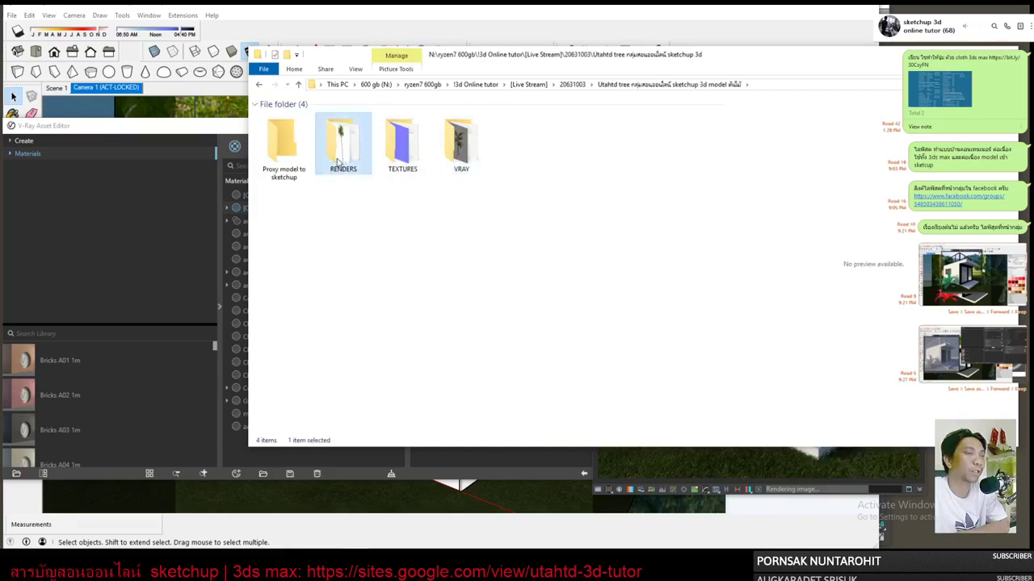
pyautogui.doubleClick(338, 162)
# Preview 45_Rhapis_excelsa.jpg, briefly comparing it with 48_Chamaedorea_cataractum.jpg.
pyautogui.scroll(-2, 446, 266)
pyautogui.scroll(-2, 485, 299)
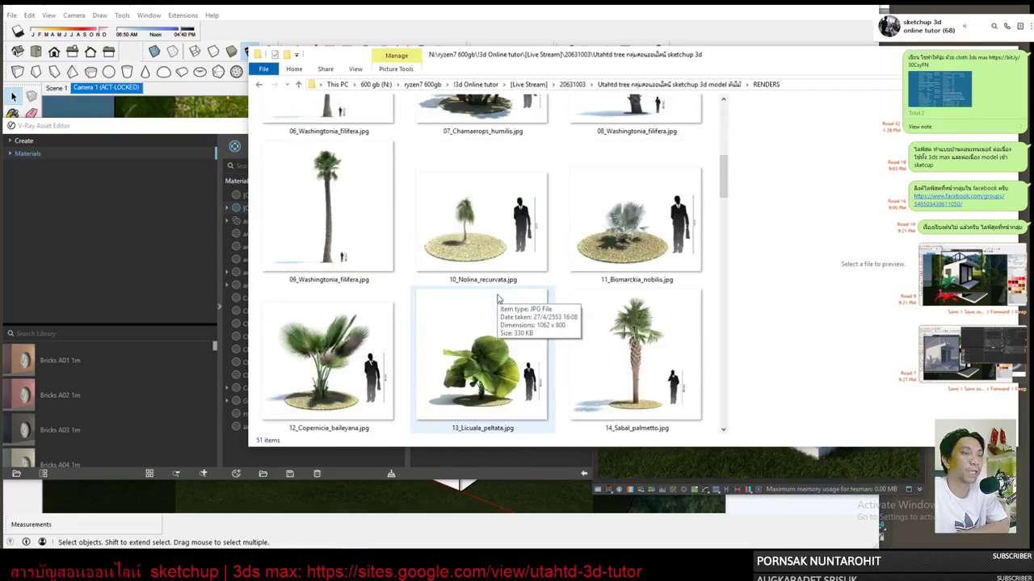
pyautogui.scroll(-3, 638, 315)
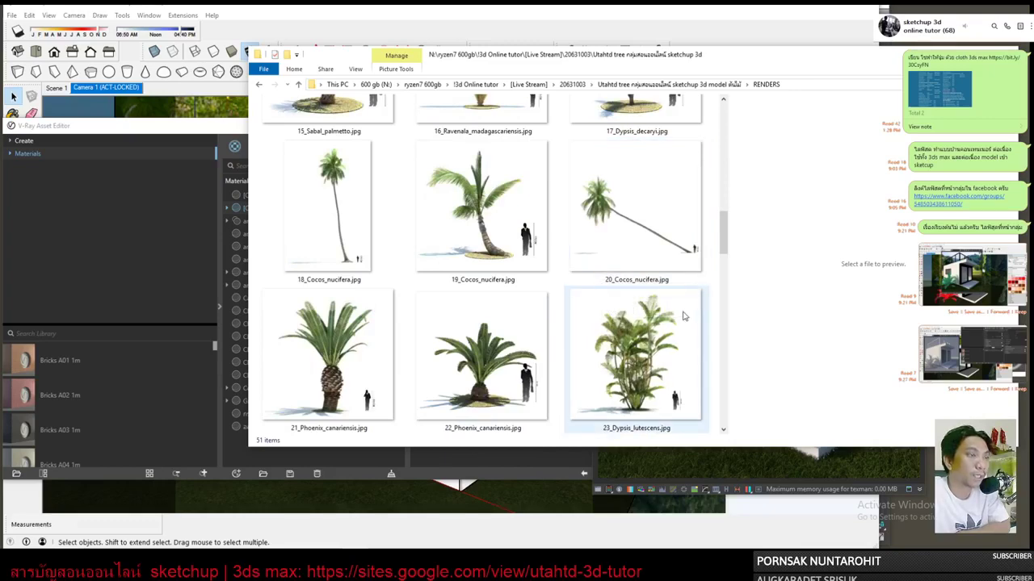
pyautogui.scroll(-1, 682, 316)
pyautogui.scroll(-1, 683, 315)
pyautogui.scroll(-1, 682, 314)
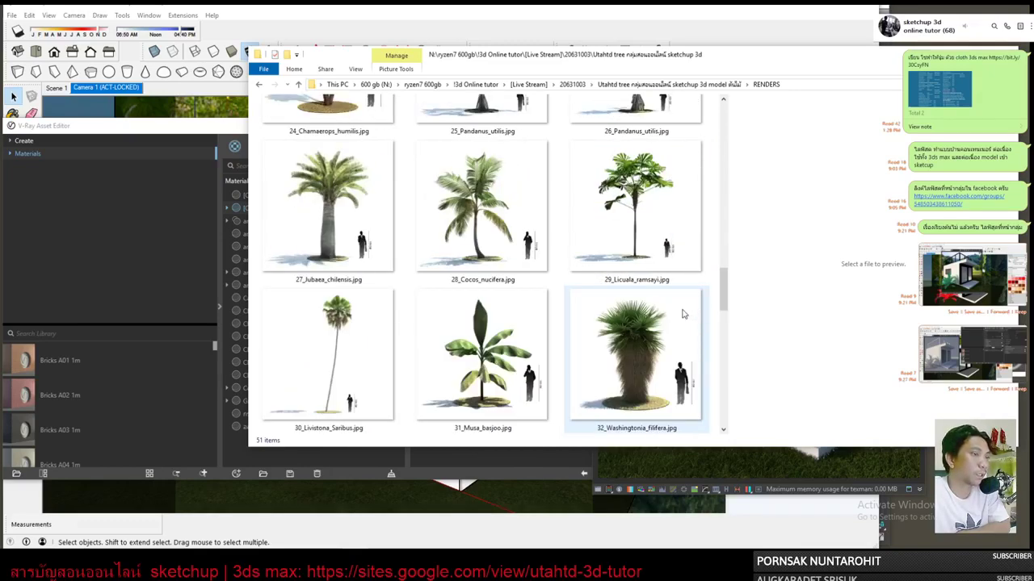
pyautogui.scroll(-2, 683, 315)
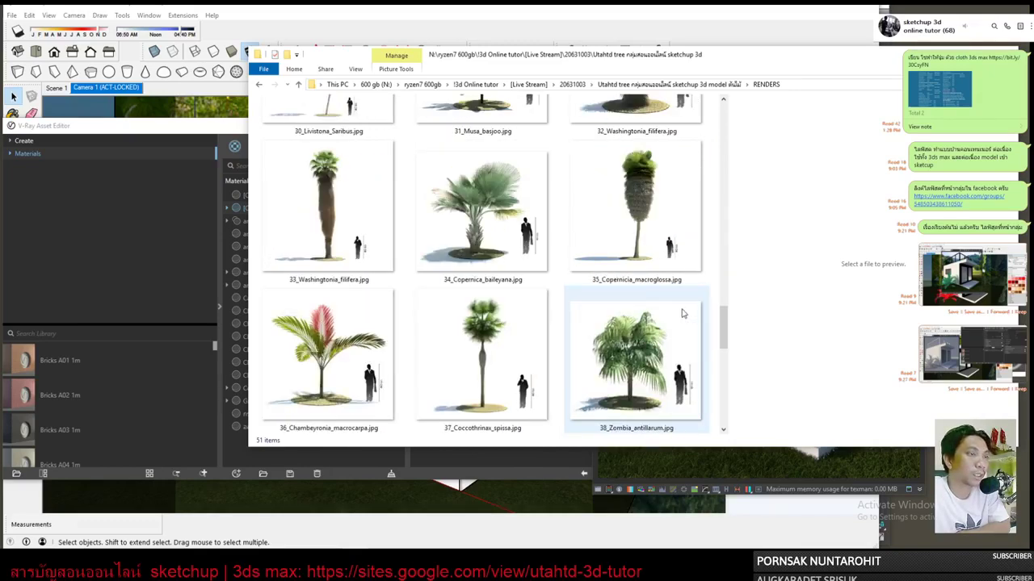
pyautogui.scroll(-1, 683, 315)
pyautogui.scroll(-2, 683, 314)
pyautogui.scroll(-1, 682, 314)
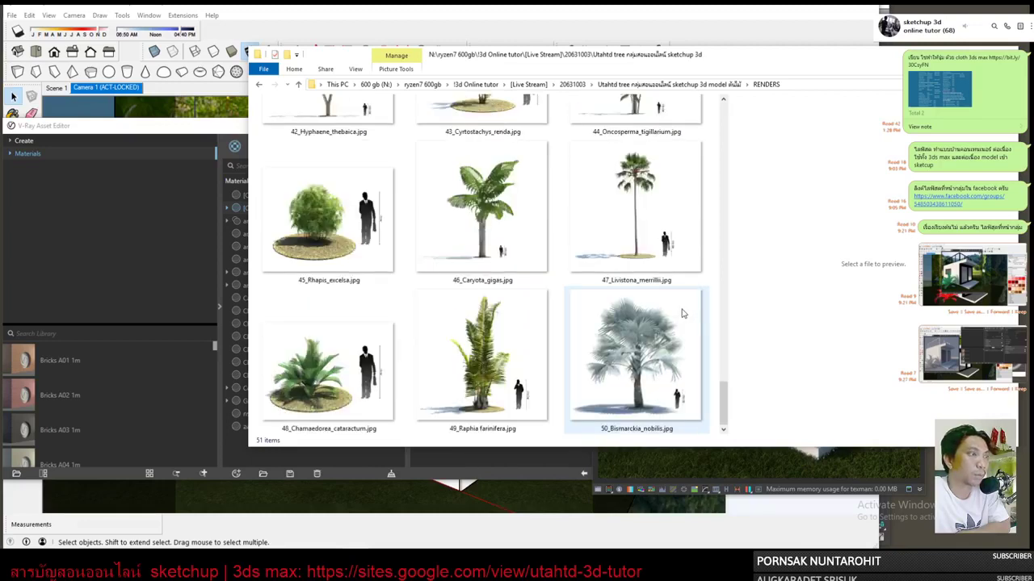
pyautogui.click(323, 266)
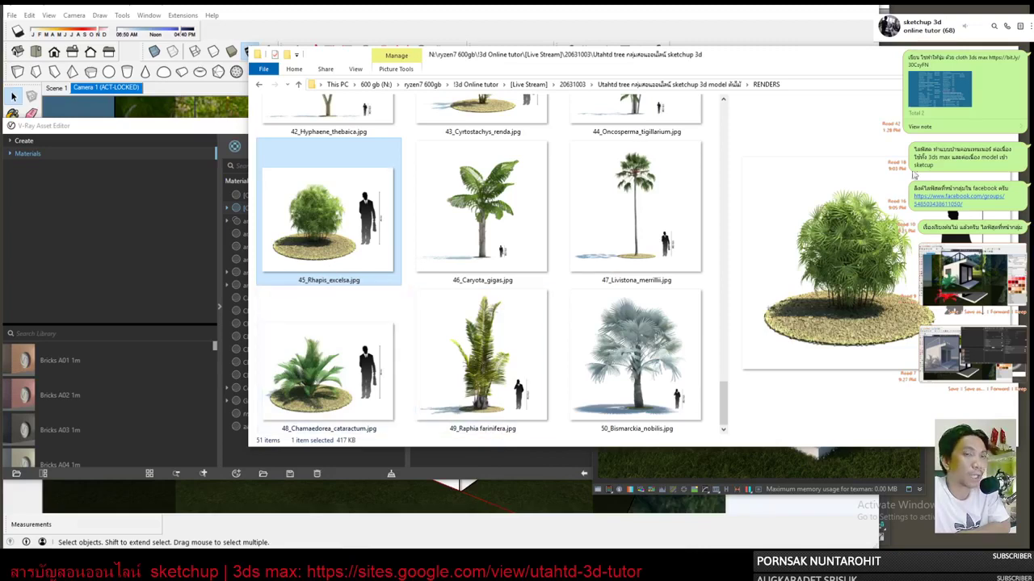
pyautogui.click(314, 378)
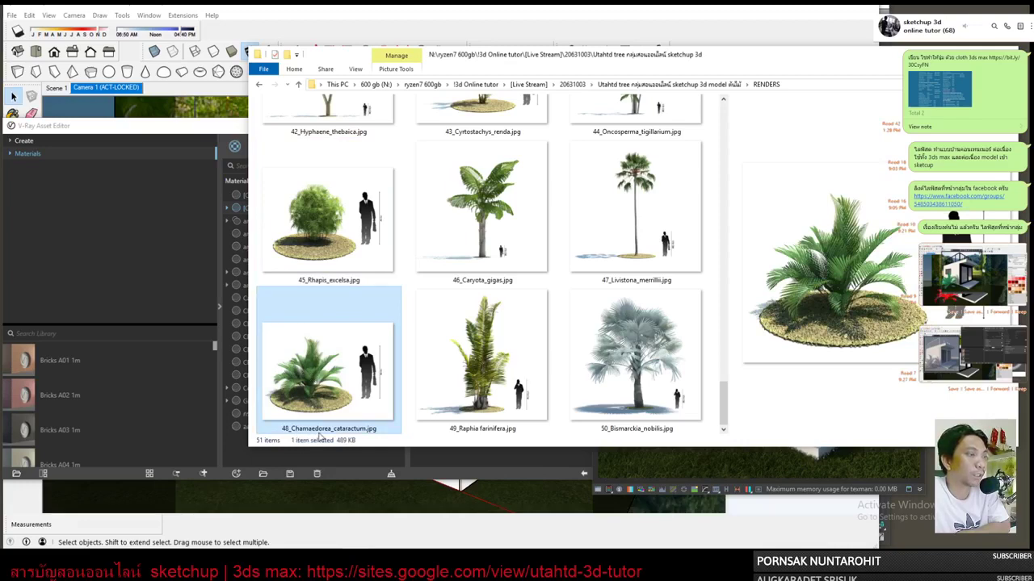
pyautogui.click(345, 279)
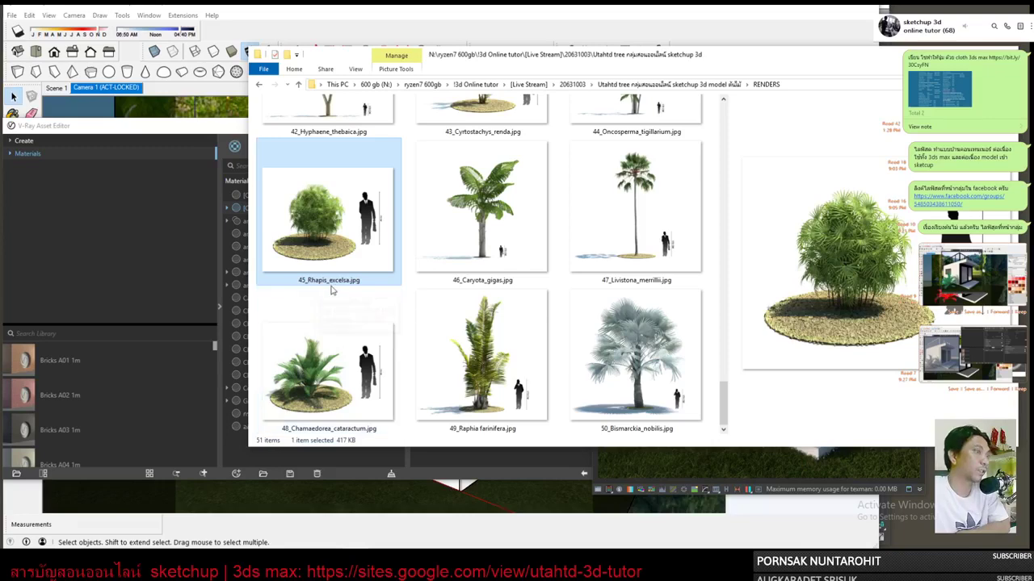
# Open the VRAY folder and select the 045_Vray.max tree file.
pyautogui.click(715, 84)
pyautogui.click(462, 155)
pyautogui.doubleClick(462, 156)
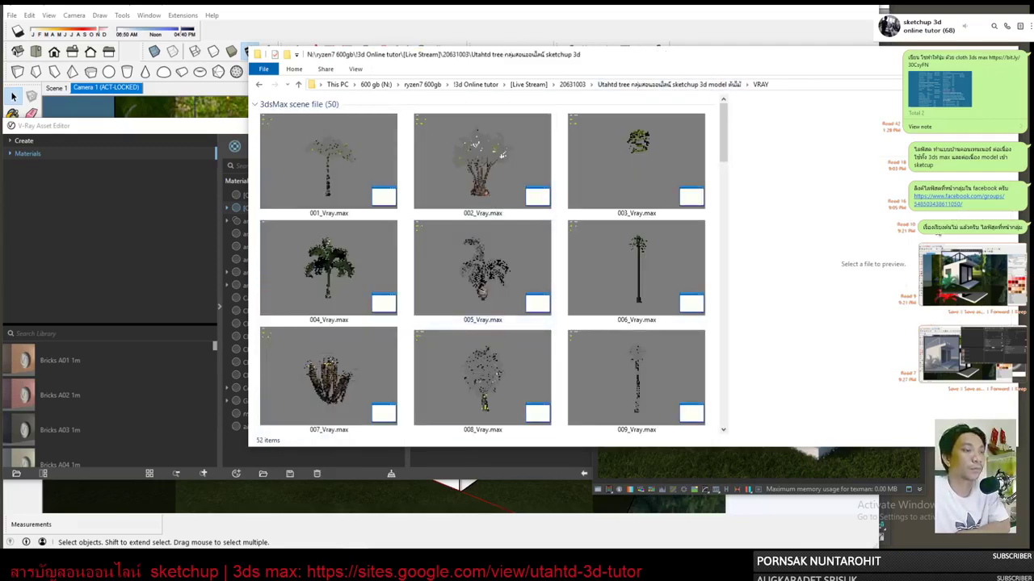
pyautogui.scroll(-5, 606, 224)
pyautogui.scroll(-2, 614, 258)
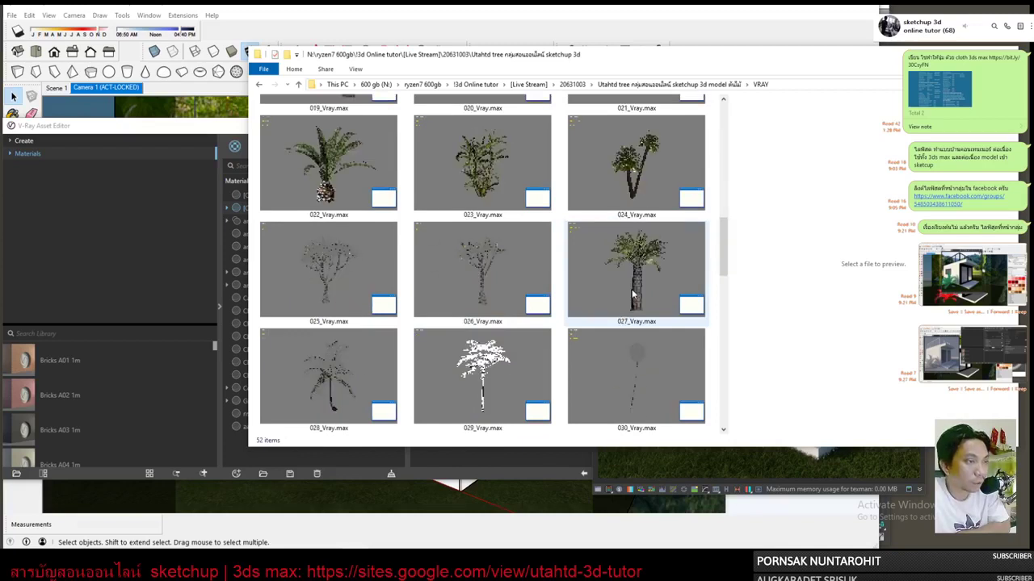
pyautogui.scroll(-2, 620, 294)
pyautogui.scroll(-5, 620, 294)
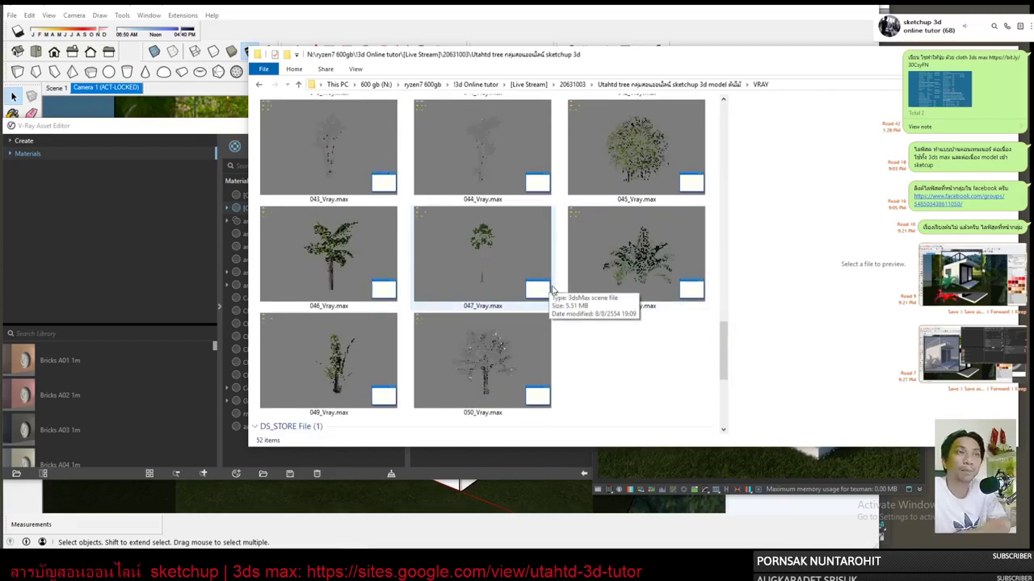
pyautogui.click(671, 168)
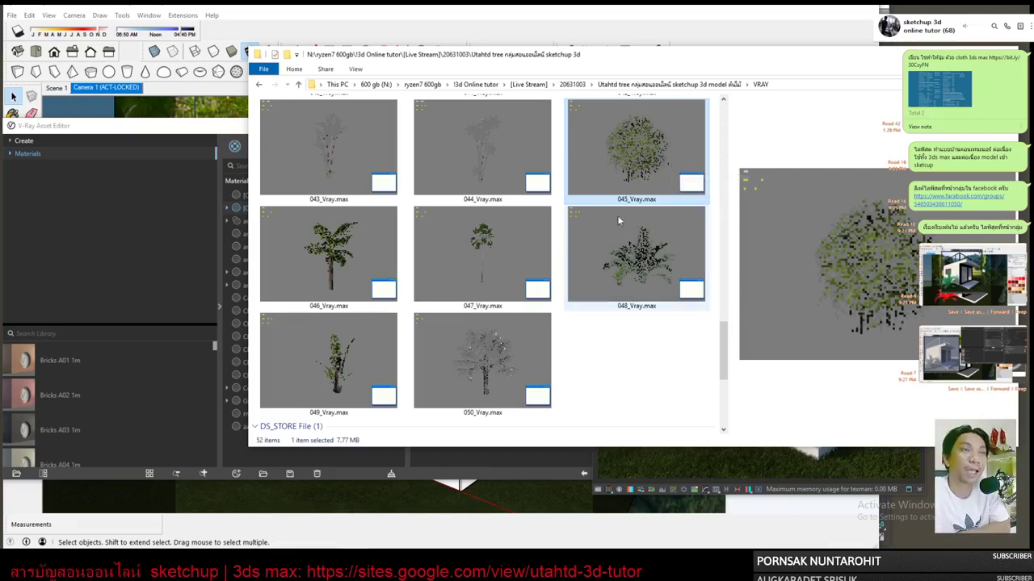
# Copy the VRAY folder's full path from the address bar.
pyautogui.click(793, 82)
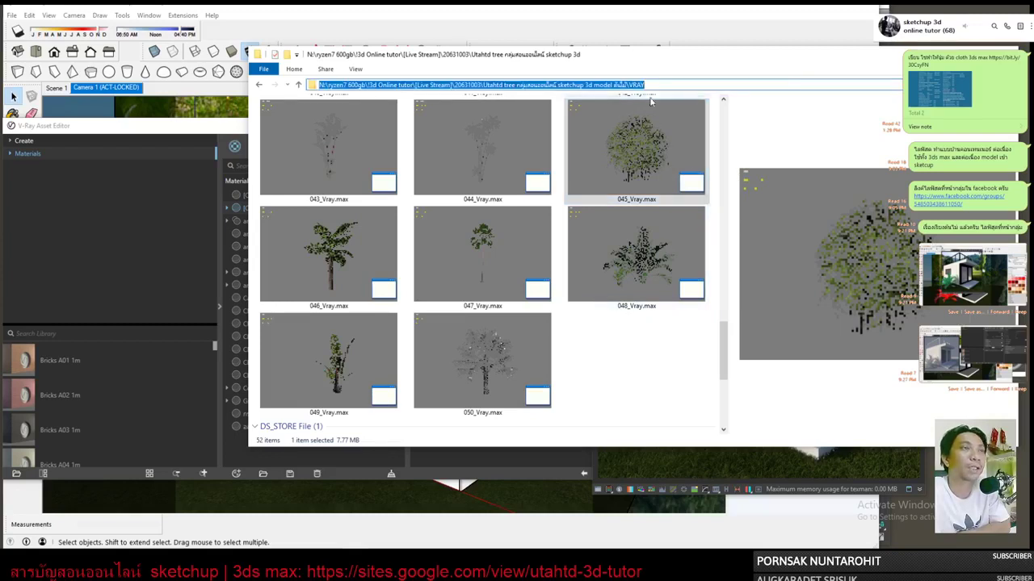
pyautogui.rightClick(680, 86)
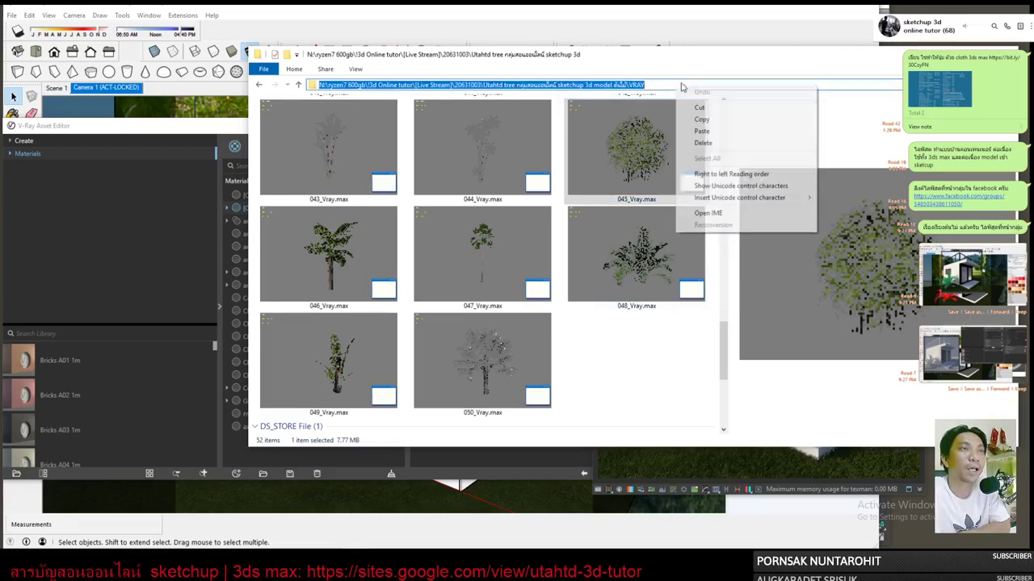
pyautogui.click(731, 119)
# Switch to 3ds Max, start opening another file, and choose Don't Save for the palm scene.
pyautogui.click(389, 548)
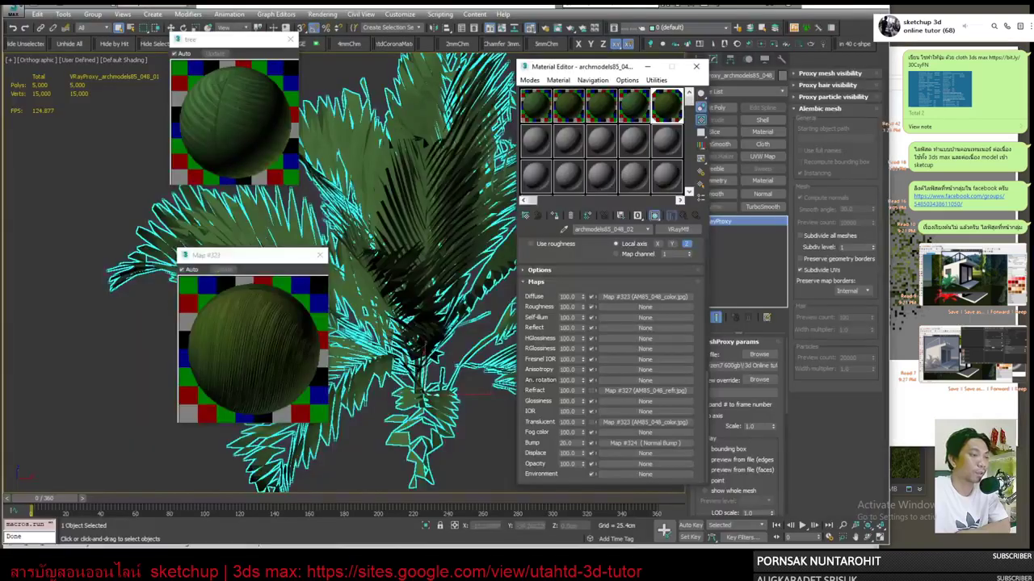
pyautogui.click(12, 6)
pyautogui.click(32, 79)
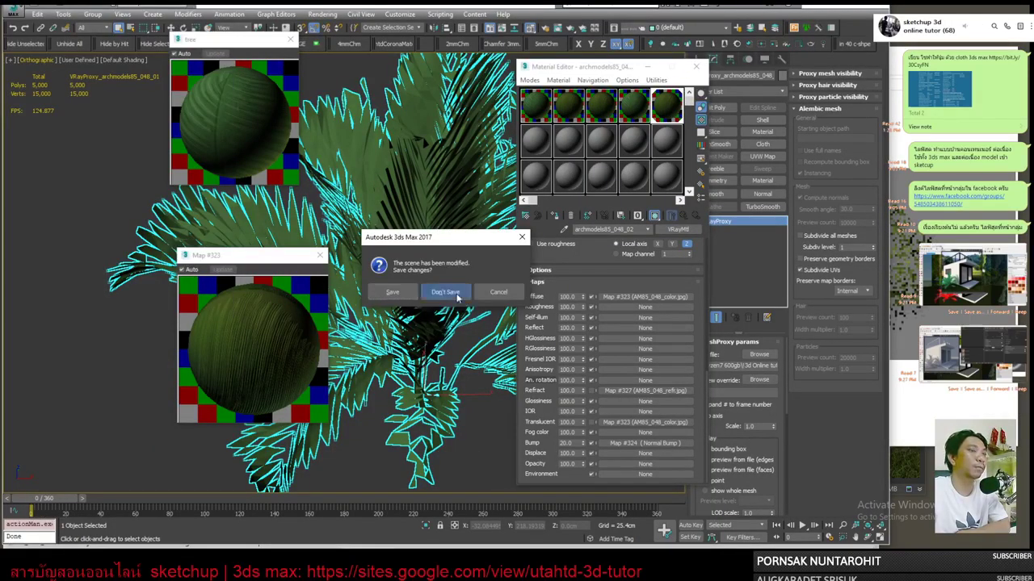
pyautogui.click(452, 295)
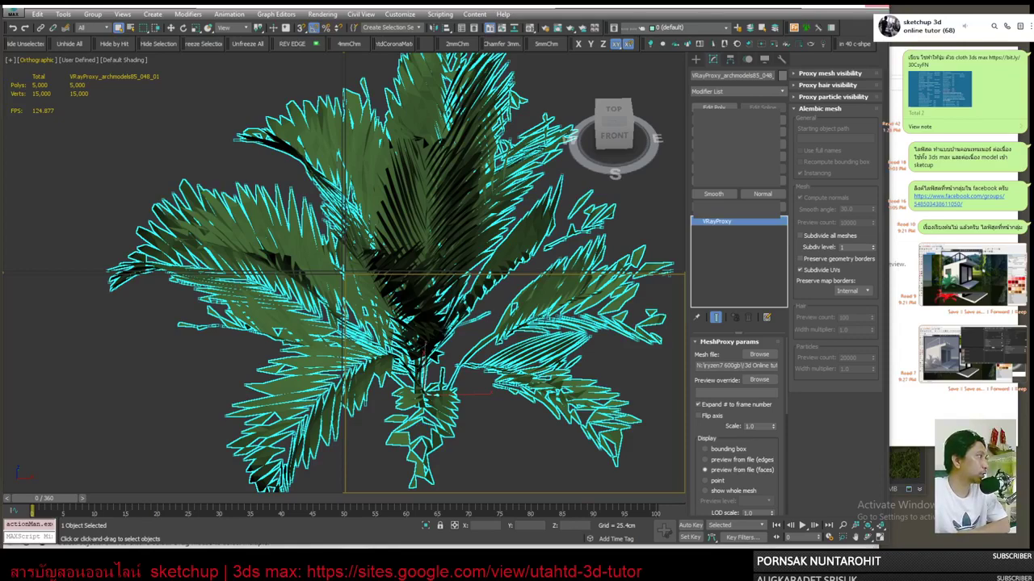
# Bring up the tutor's Google Sites page and scroll to the SketchUp and V-Ray tutorial links.
pyautogui.hotkey('alt', 'Tab')
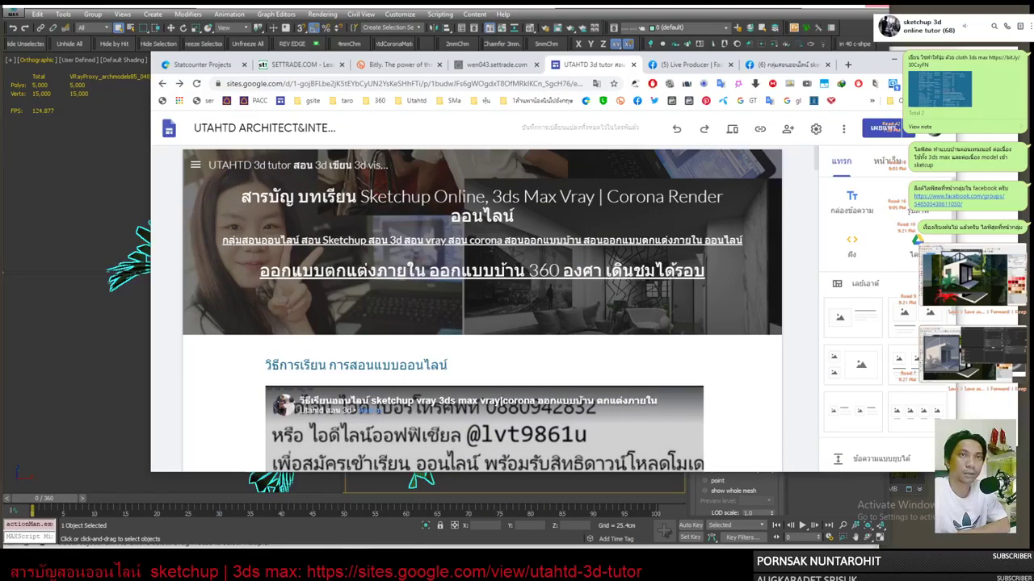
pyautogui.scroll(-3, 602, 248)
pyautogui.scroll(-3, 602, 248)
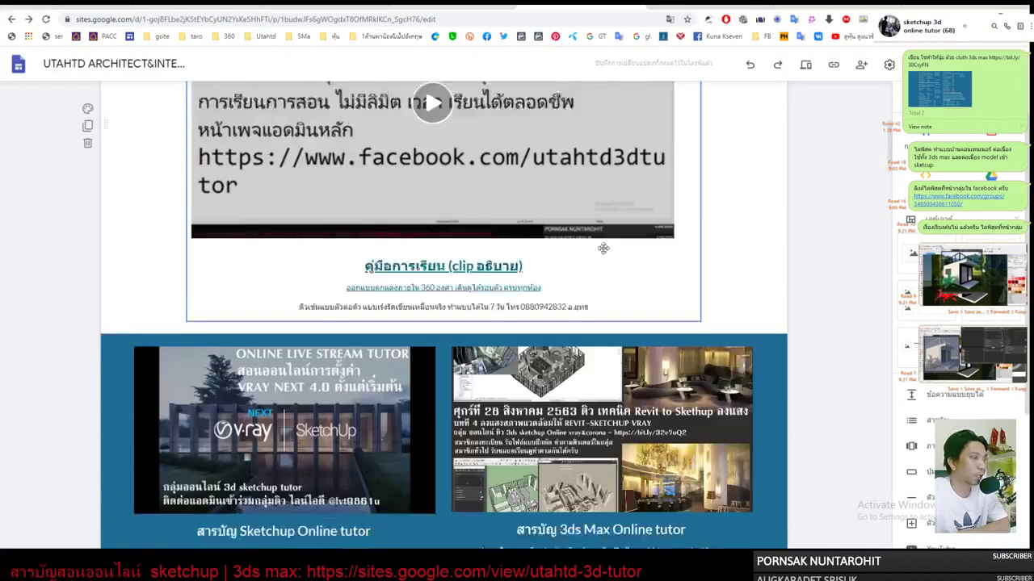
pyautogui.scroll(-3, 603, 248)
pyautogui.scroll(-3, 603, 248)
pyautogui.scroll(-3, 604, 249)
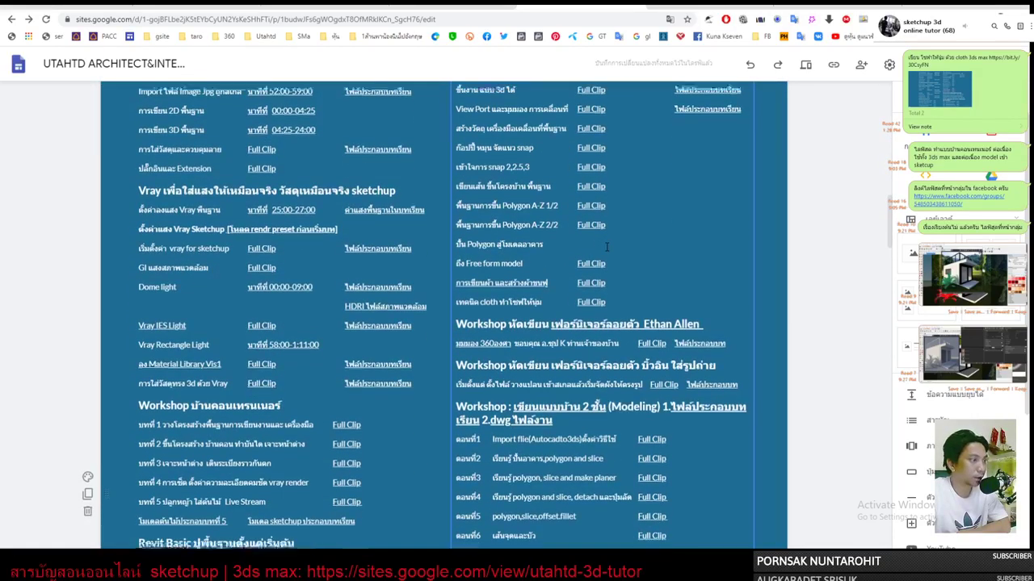
pyautogui.scroll(-1, 606, 248)
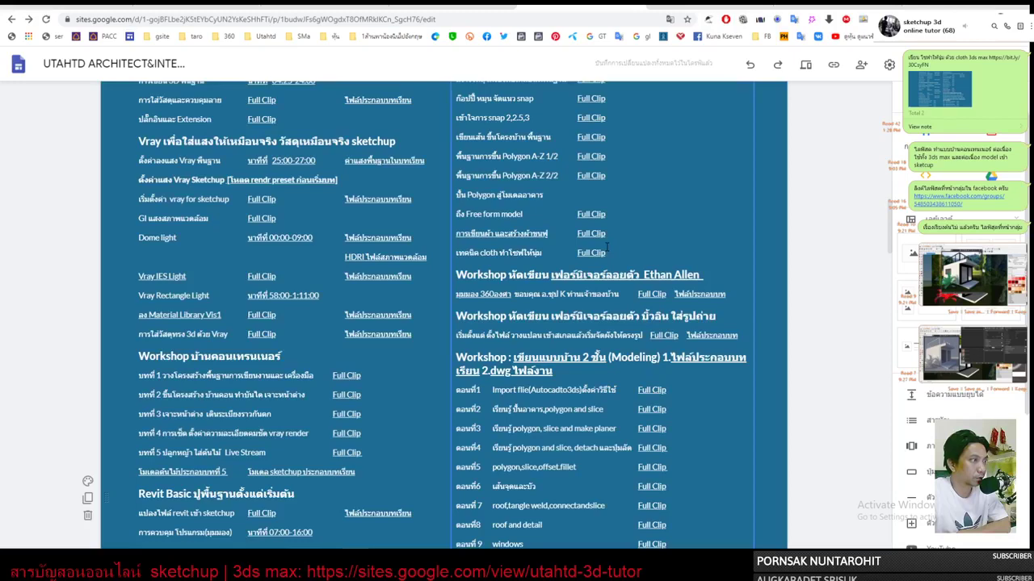
pyautogui.scroll(2, 607, 248)
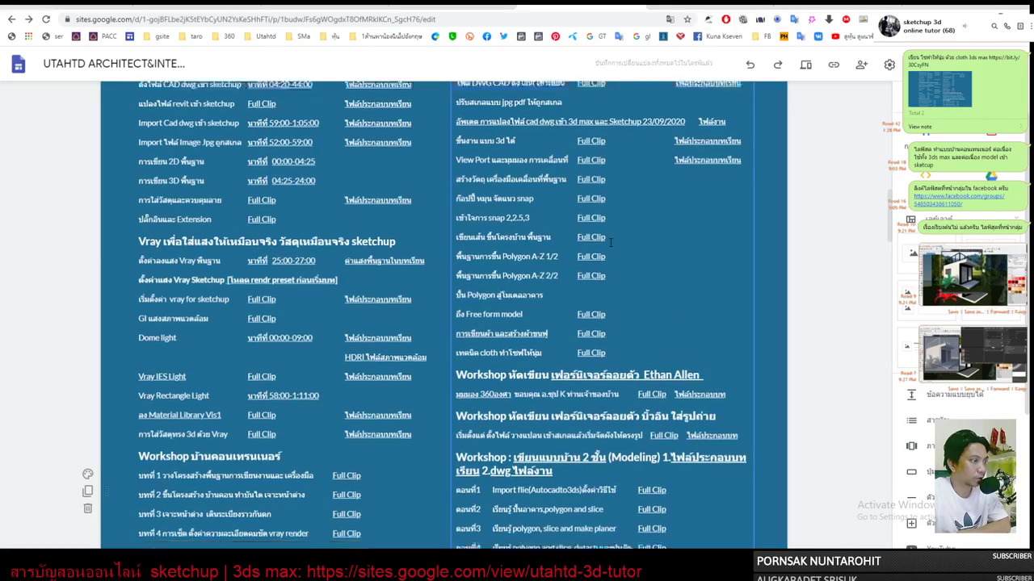
pyautogui.scroll(-2, 611, 242)
pyautogui.scroll(-6, 610, 242)
pyautogui.scroll(1, 611, 243)
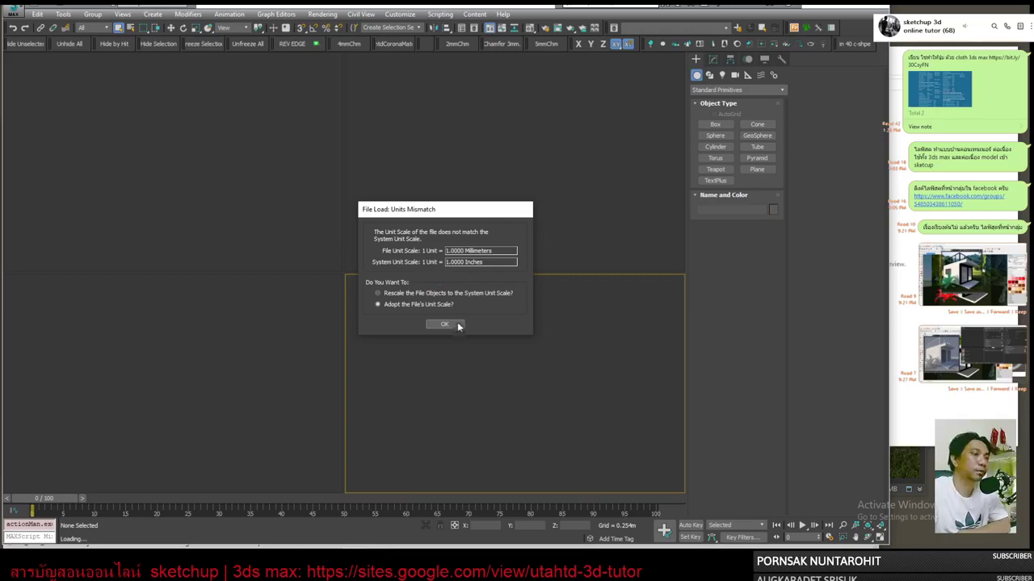
# Keep the file's unit scale, then open 045_Vray.max from the pasted VRAY folder path.
pyautogui.click(450, 324)
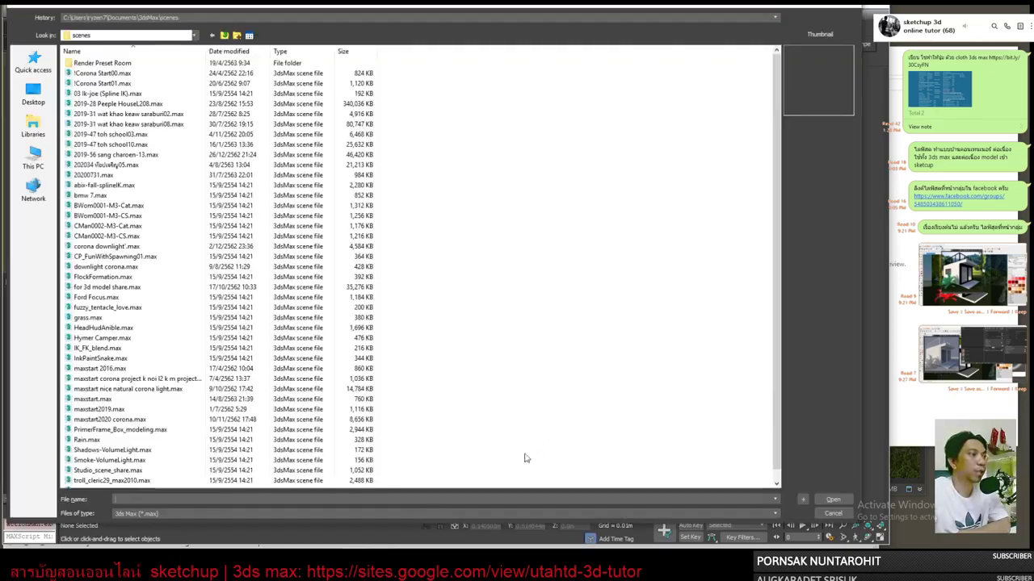
pyautogui.hotkey('ctrl', 'o')
pyautogui.rightClick(433, 501)
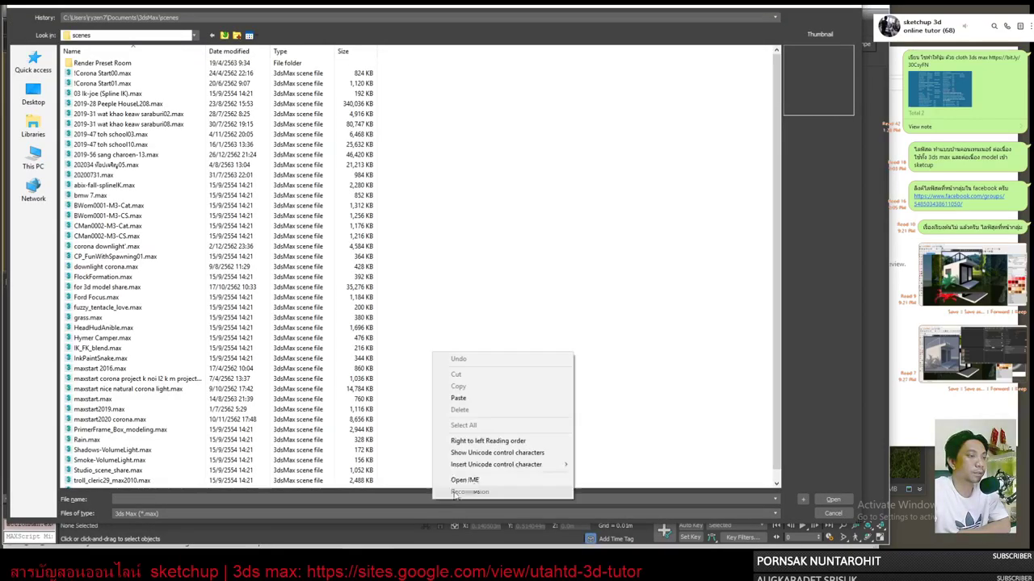
pyautogui.click(492, 404)
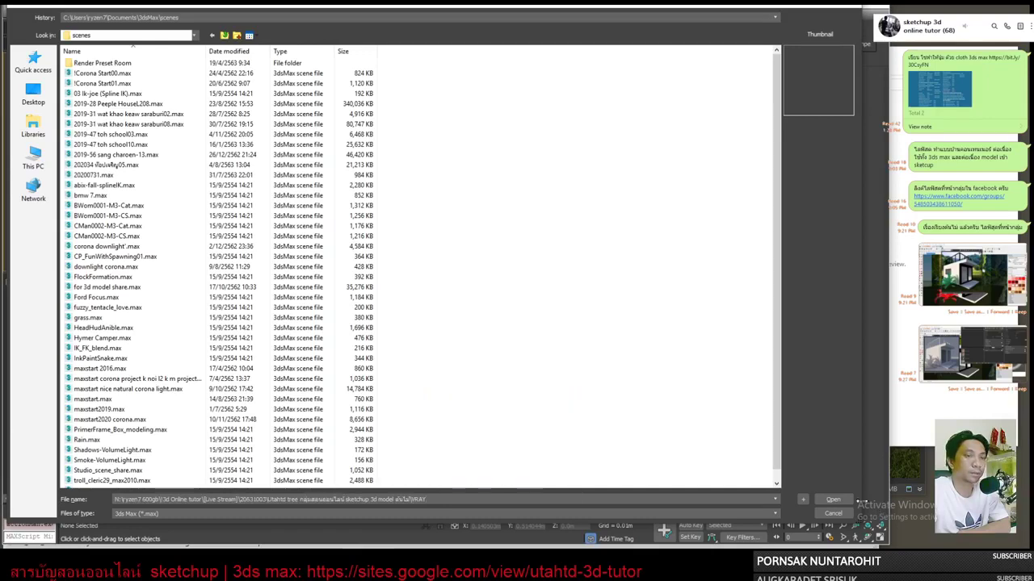
pyautogui.click(844, 500)
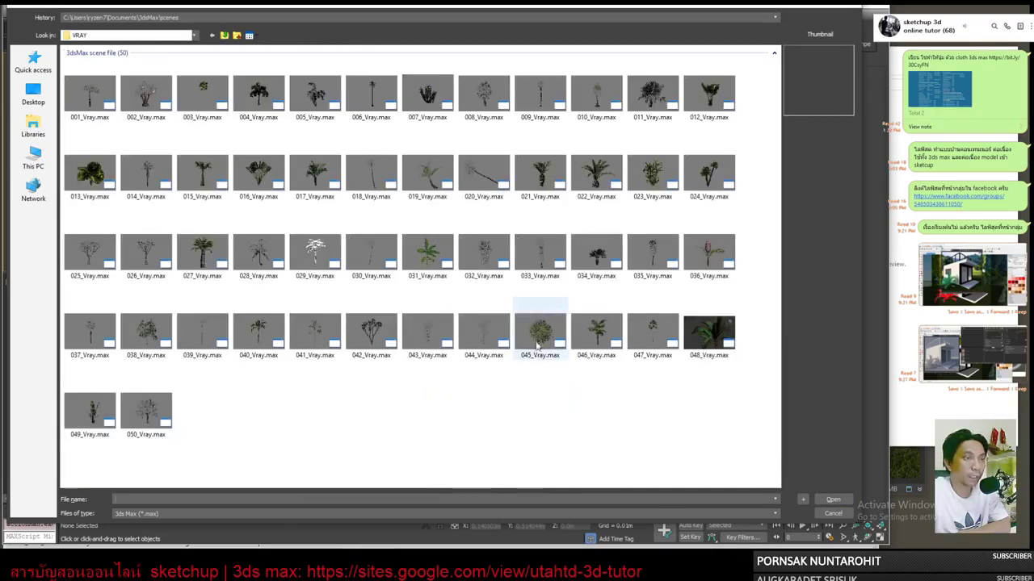
pyautogui.click(537, 346)
pyautogui.click(832, 500)
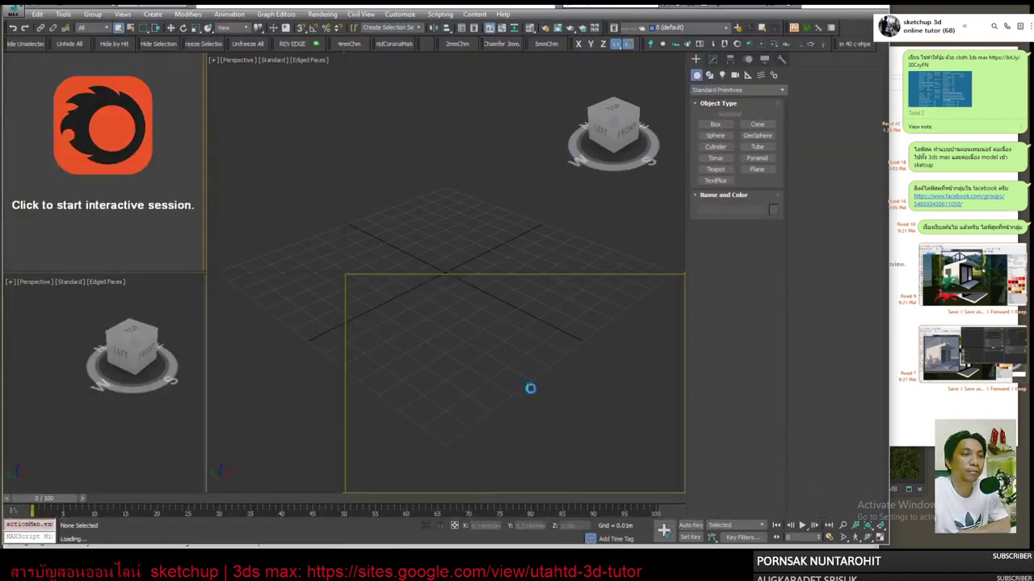
# Accept the V-Ray update, Units Mismatch and Missing Files prompts, then switch to File Explorer.
pyautogui.click(538, 315)
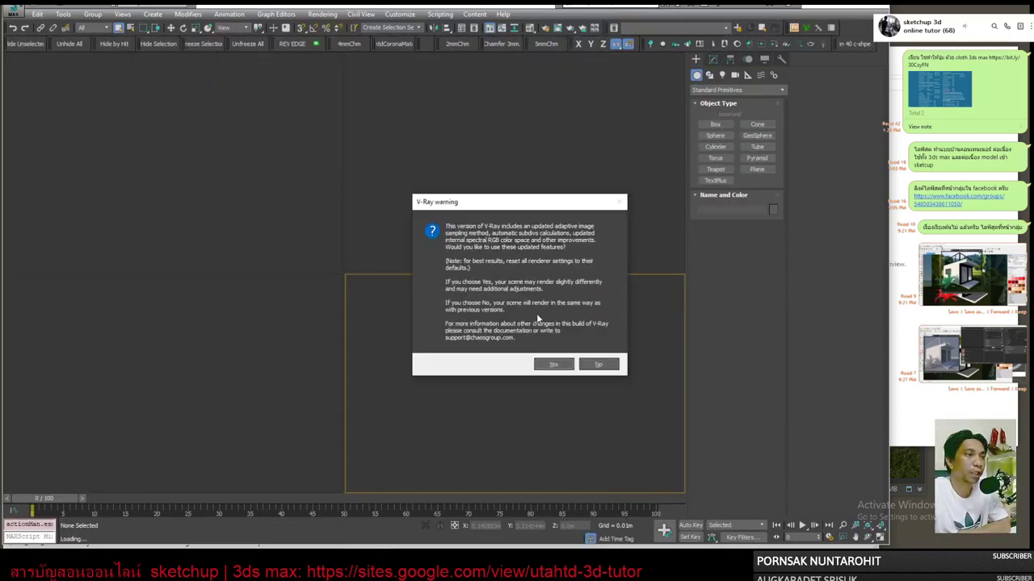
pyautogui.click(552, 365)
pyautogui.click(456, 327)
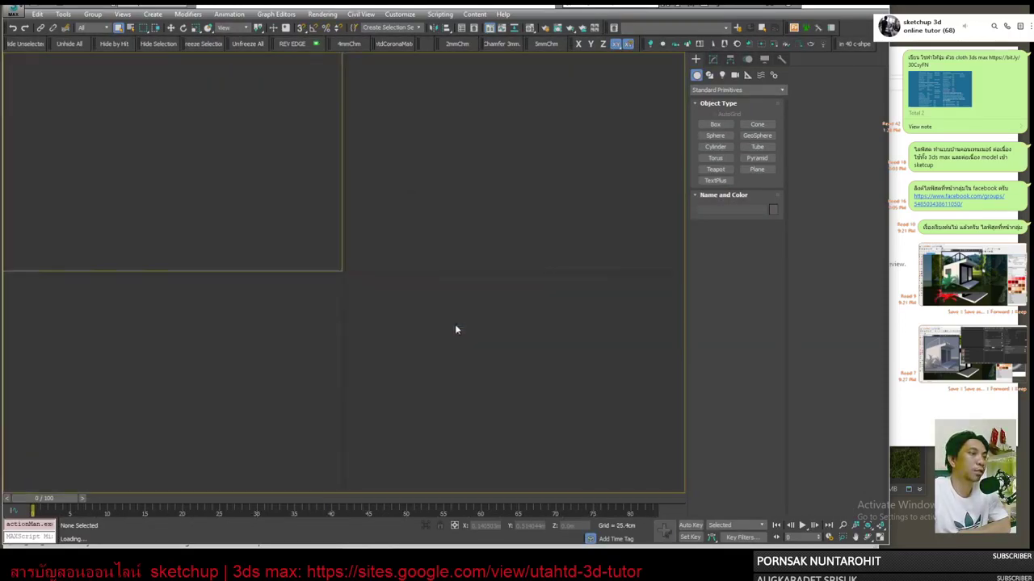
pyautogui.click(575, 370)
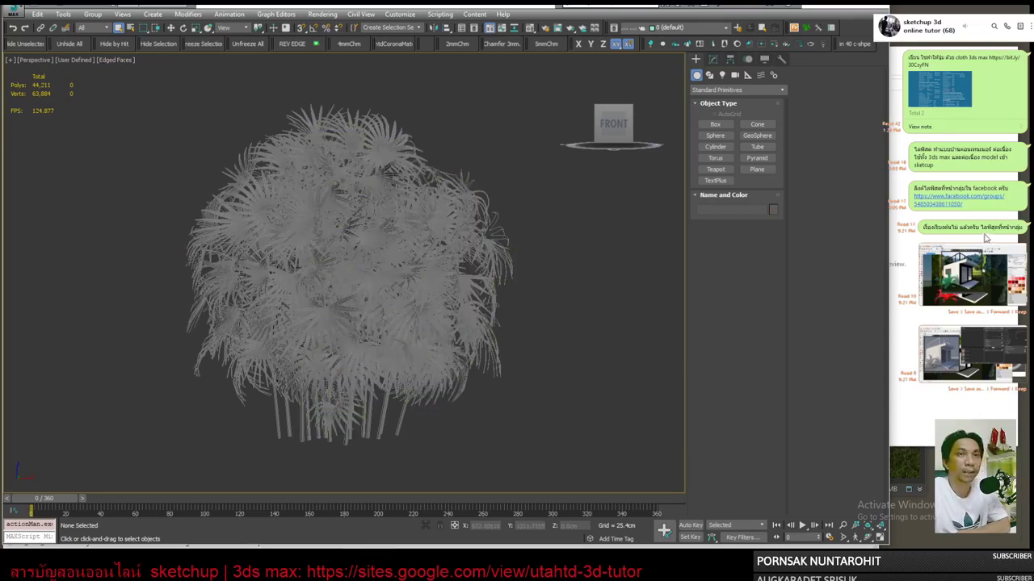
pyautogui.hotkey('alt', 'Tab')
# Open the tree pack's TEXTURES folder, copy its full path, and return to 3ds Max.
pyautogui.click(710, 87)
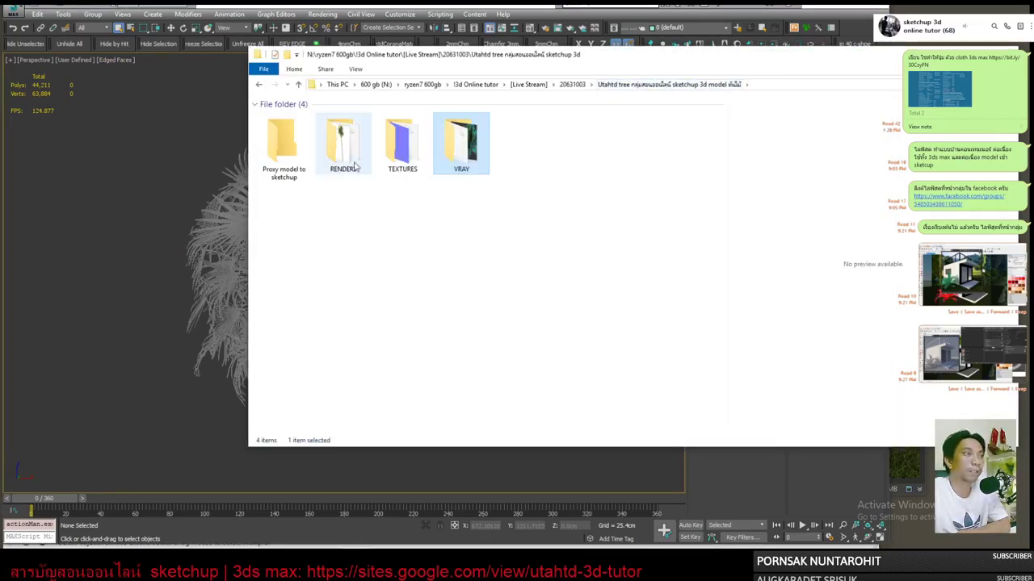
pyautogui.click(395, 157)
pyautogui.doubleClick(396, 157)
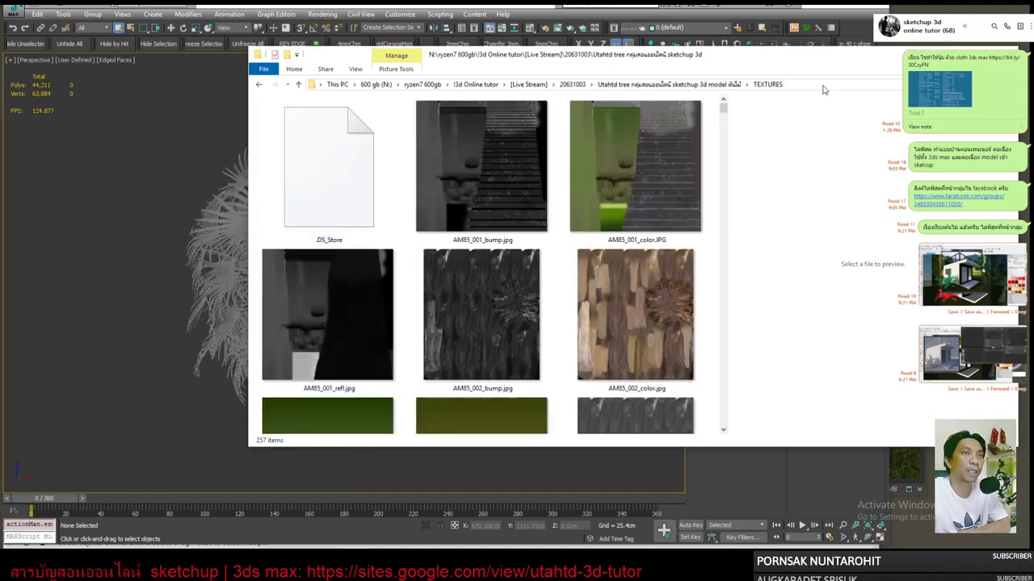
pyautogui.click(784, 85)
pyautogui.rightClick(570, 86)
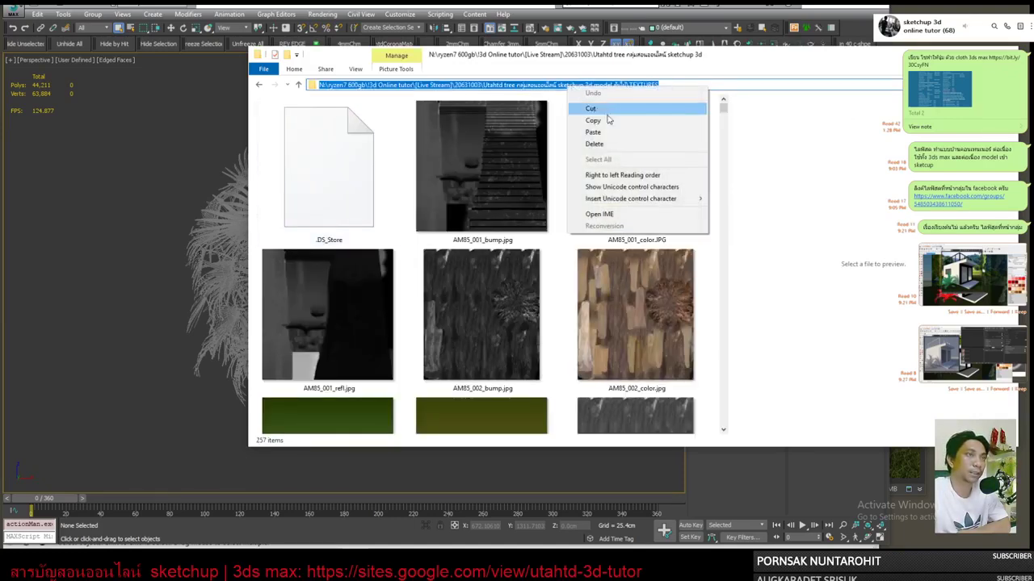
pyautogui.click(594, 120)
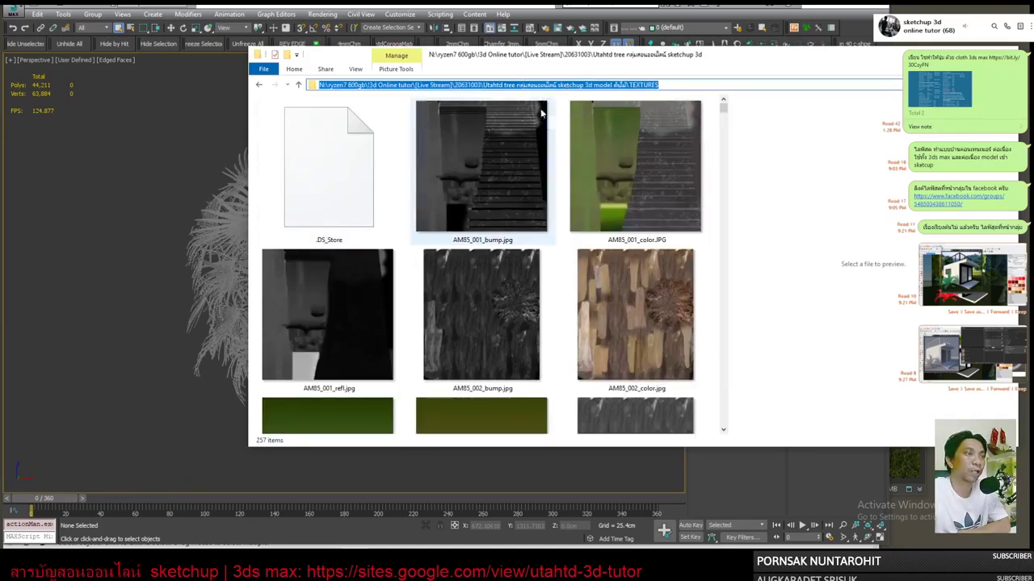
pyautogui.click(458, 10)
pyautogui.click(7, 12)
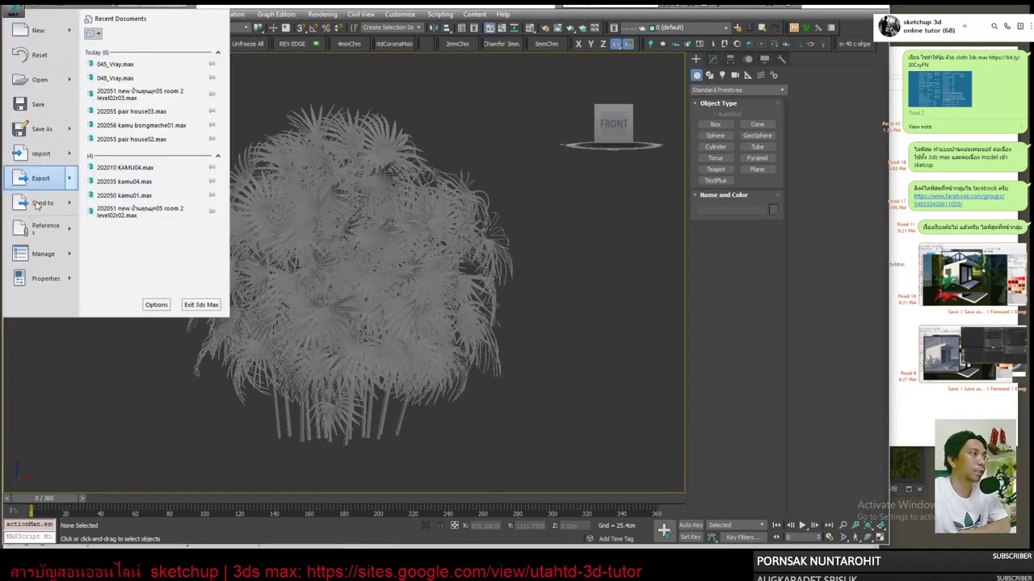
# Open the scene's Asset Tracking list.
pyautogui.click(167, 197)
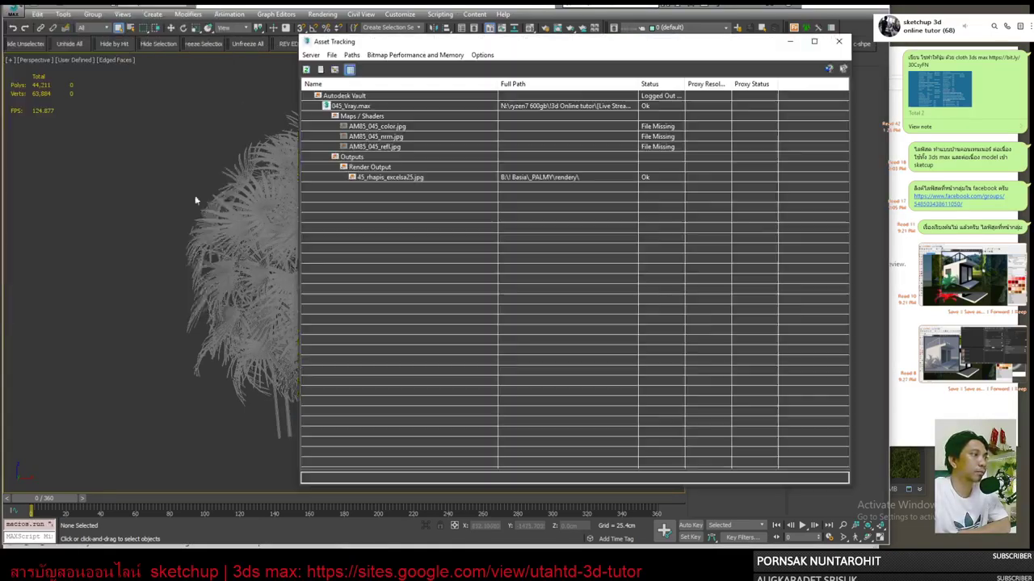
pyautogui.click(15, 12)
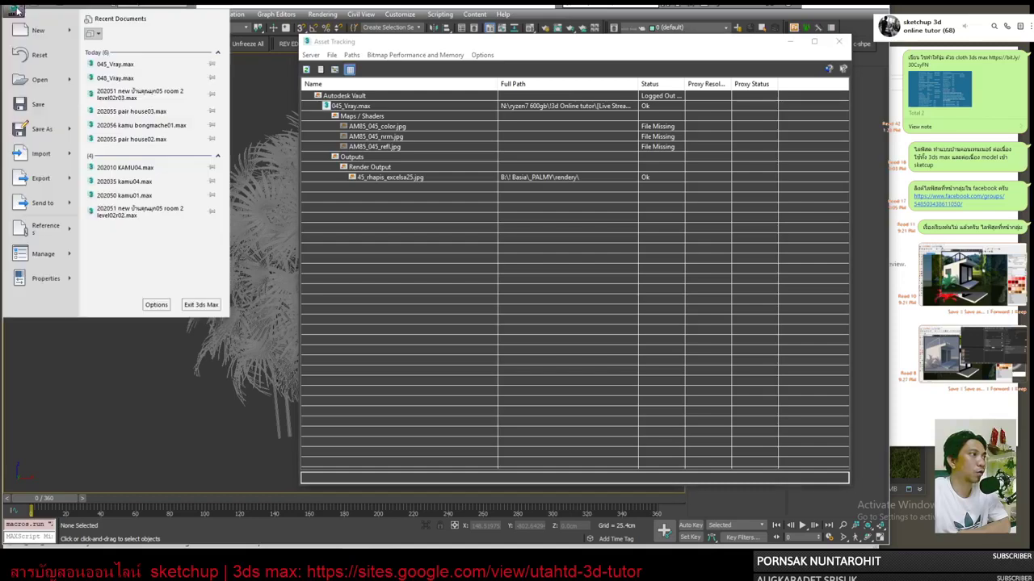
pyautogui.moveTo(45, 228)
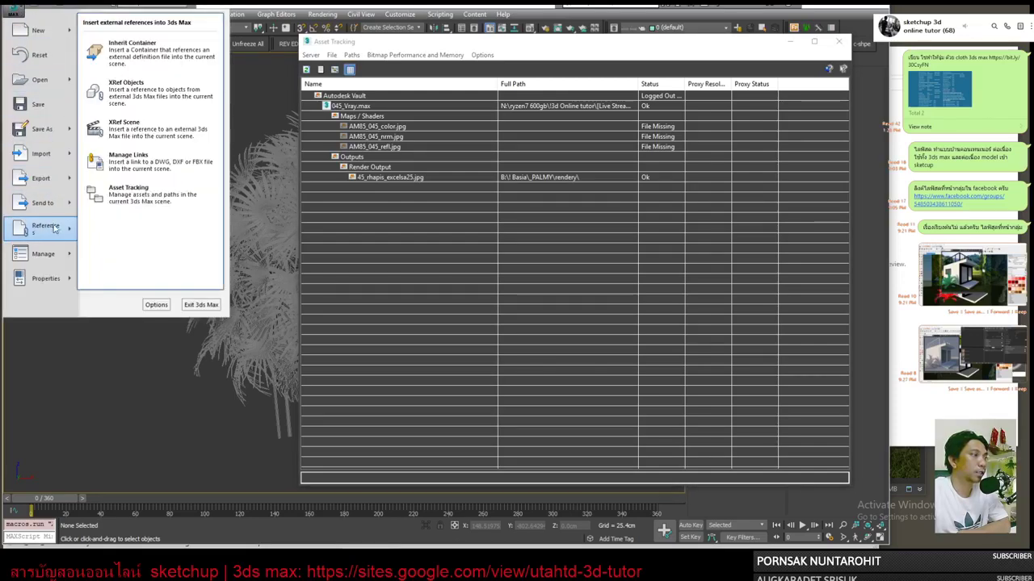
pyautogui.click(519, 176)
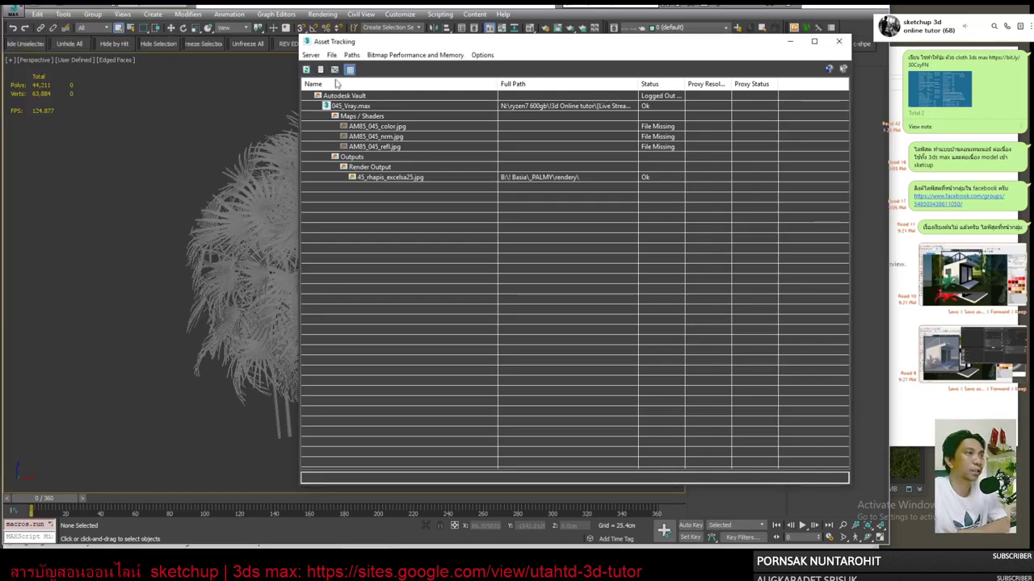
# Set Path on the three missing AM85_045 maps to the TEXTURES folder, then close Asset Tracking.
pyautogui.click(667, 147)
pyautogui.keyDown('shift'); pyautogui.click(668, 128); pyautogui.keyUp('shift')
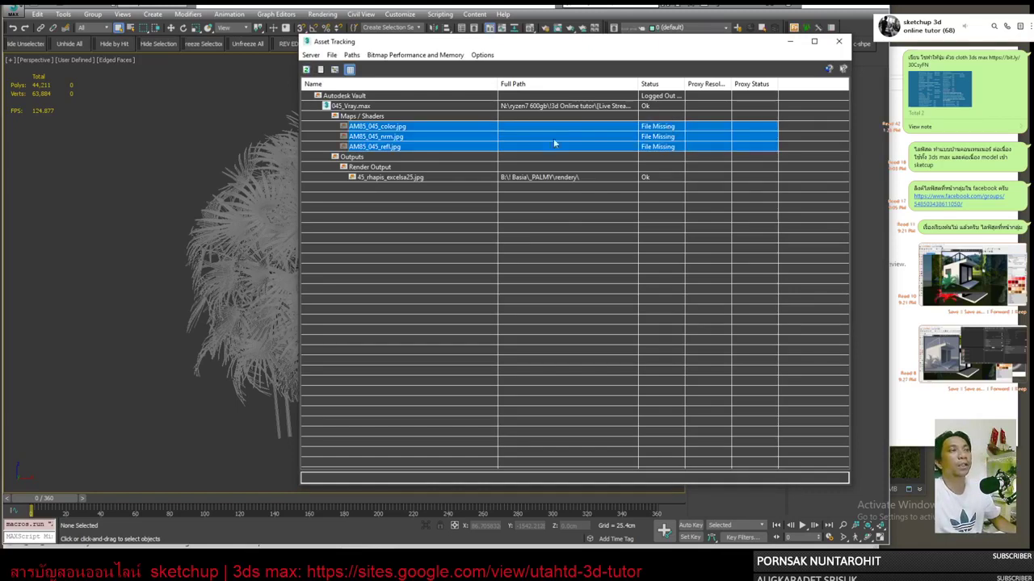
pyautogui.click(421, 147)
pyautogui.keyDown('shift'); pyautogui.click(402, 126); pyautogui.keyUp('shift')
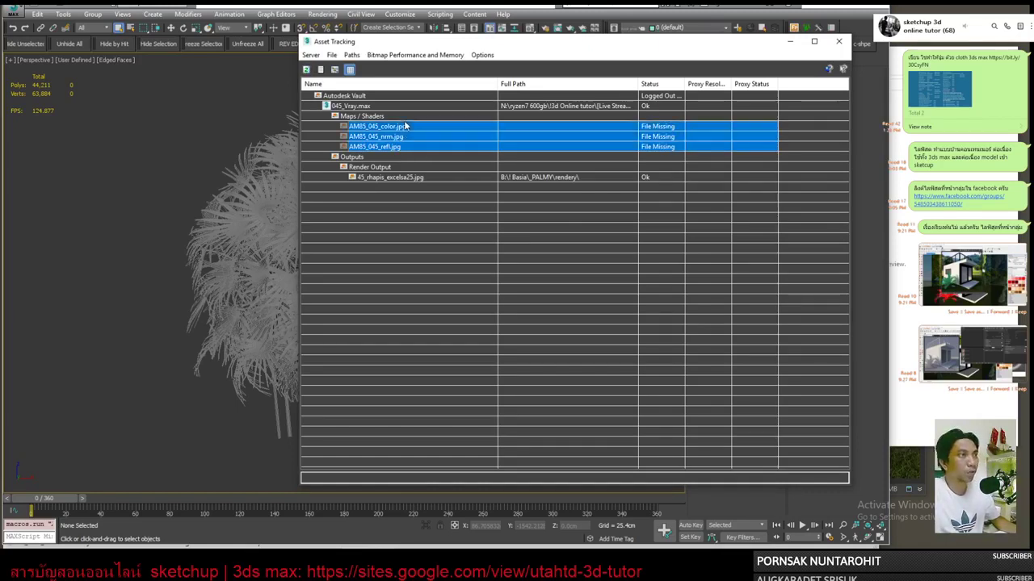
pyautogui.rightClick(396, 125)
pyautogui.click(365, 154)
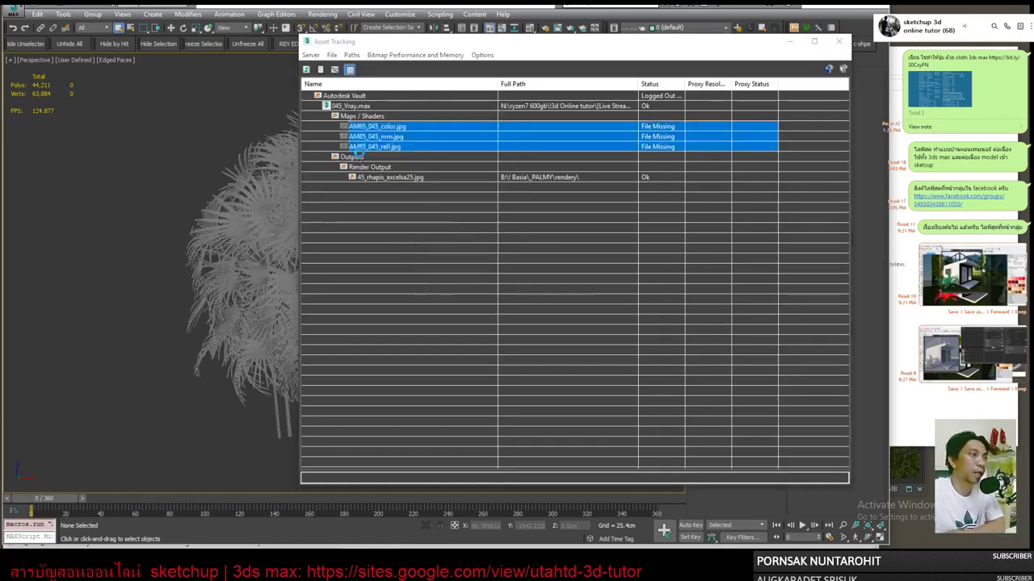
pyautogui.rightClick(482, 277)
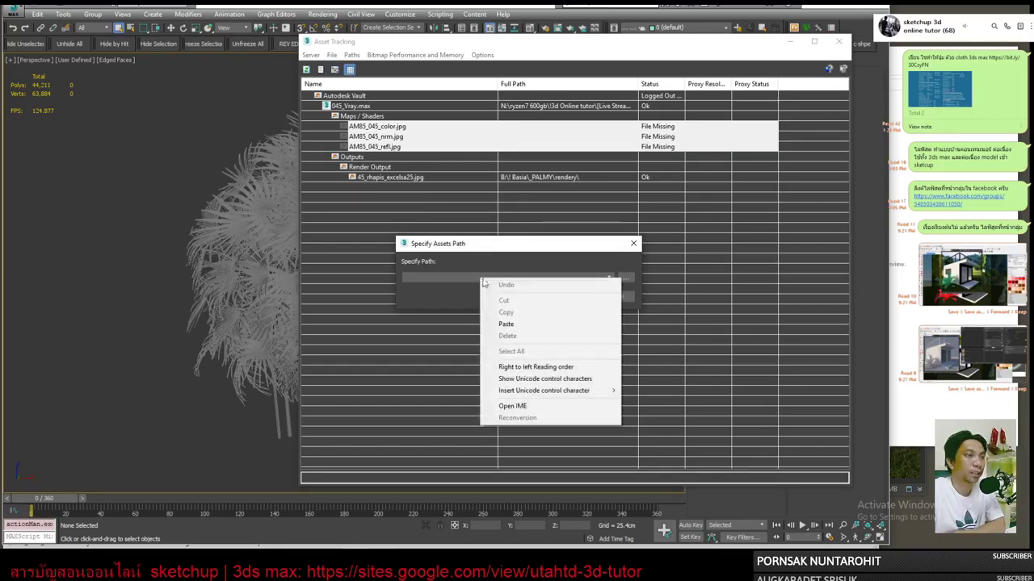
pyautogui.click(520, 327)
pyautogui.click(570, 298)
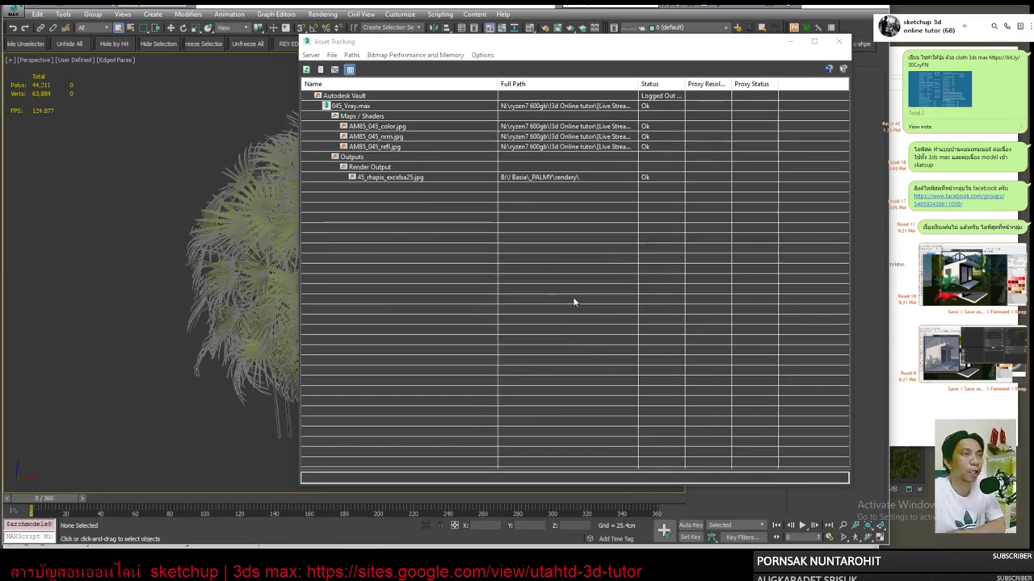
pyautogui.click(838, 41)
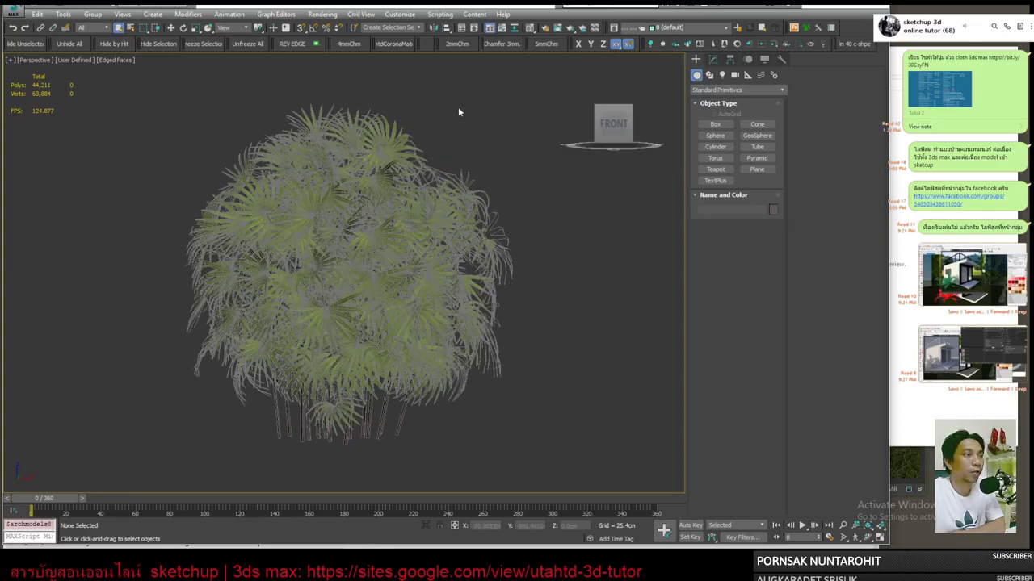
# Turn off Edged Faces in the viewport and look down on the palm.
pyautogui.click(115, 60)
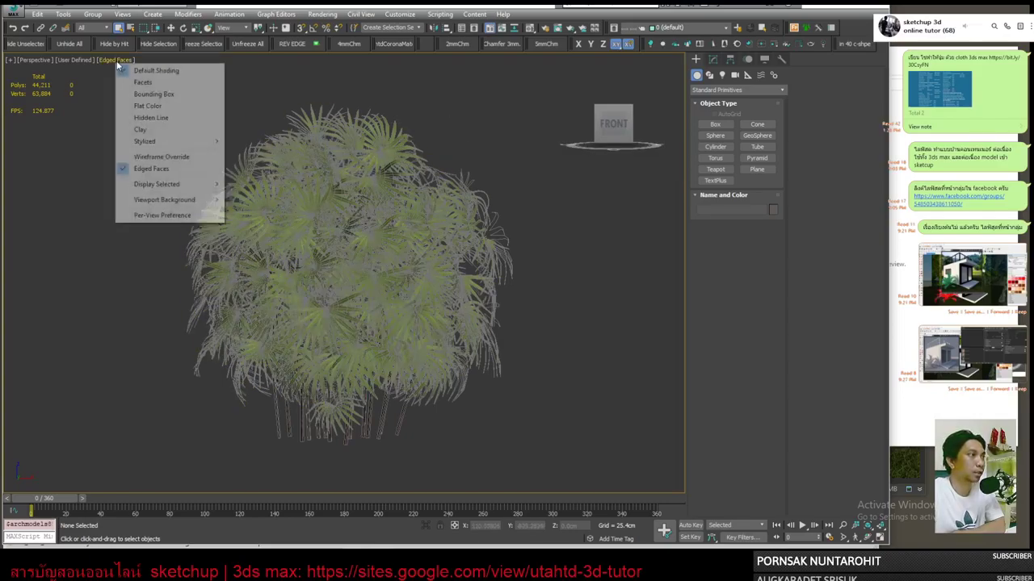
pyautogui.click(157, 161)
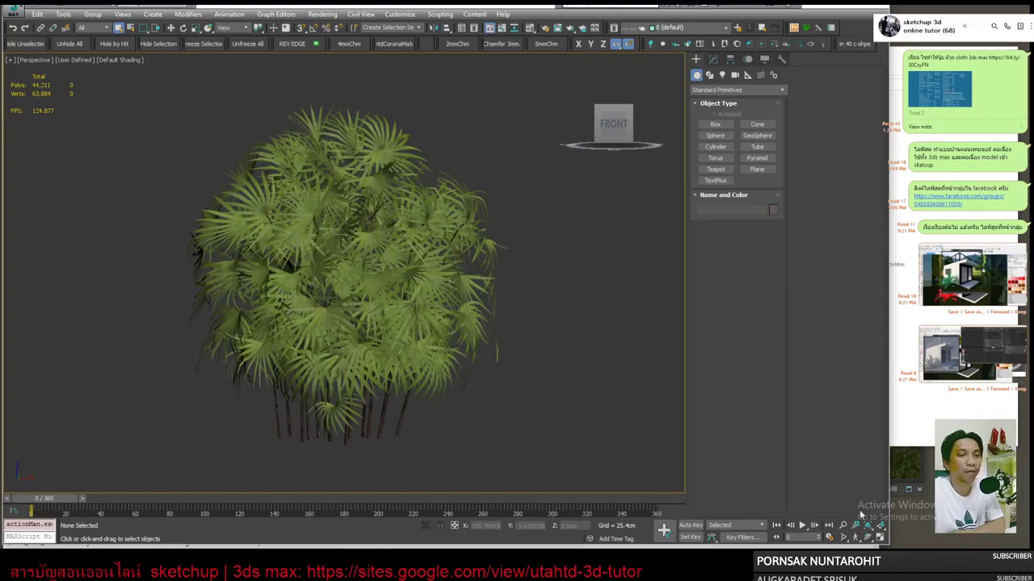
pyautogui.click(868, 537)
pyautogui.moveTo(360, 292); pyautogui.dragTo(387, 322)
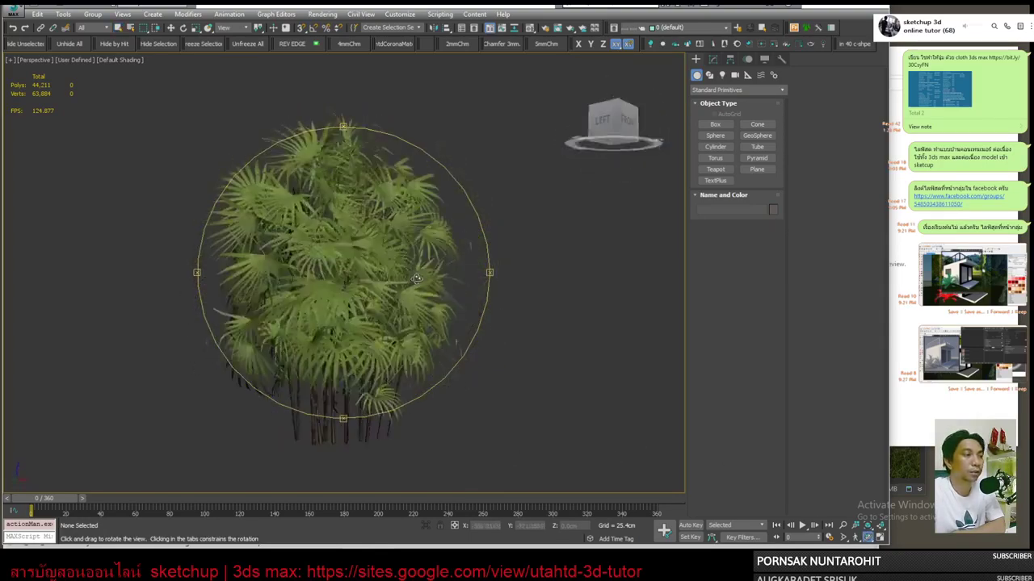
pyautogui.rightClick(387, 321)
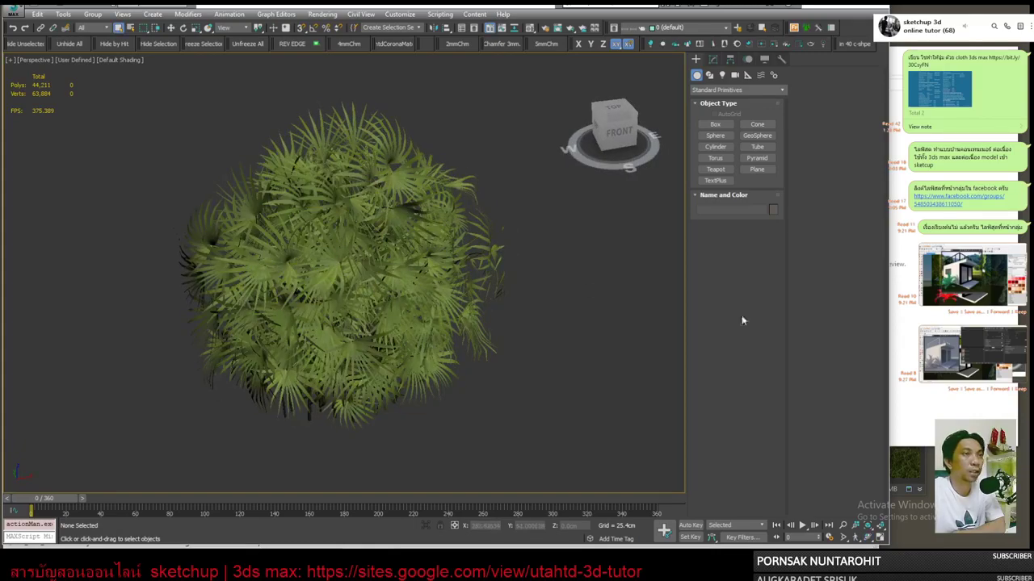
# Select a single palm part on the right and bring up its conversion menu.
pyautogui.moveTo(391, 317); pyautogui.dragTo(569, 452)
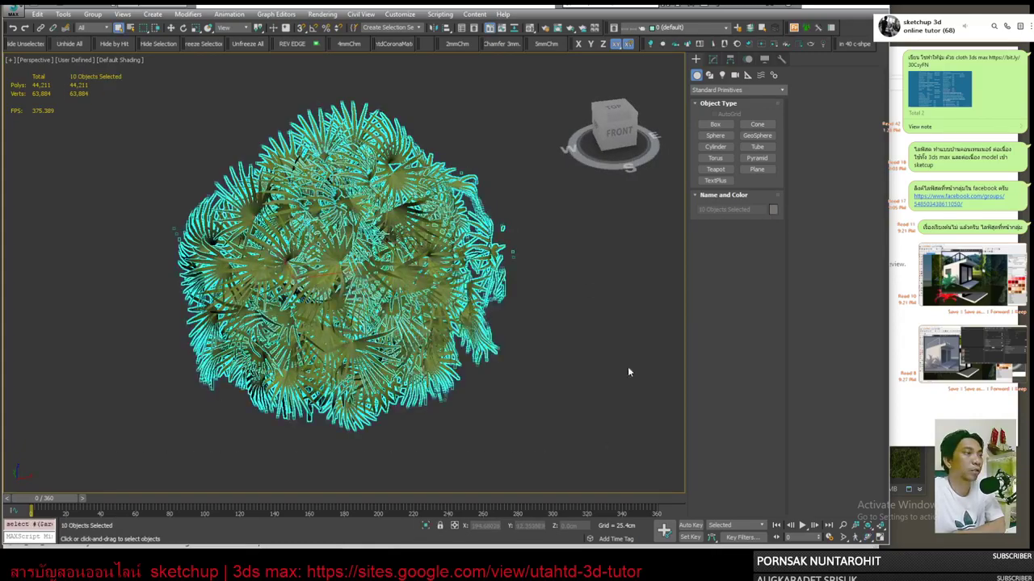
pyautogui.click(869, 537)
pyautogui.moveTo(305, 255); pyautogui.dragTo(383, 249)
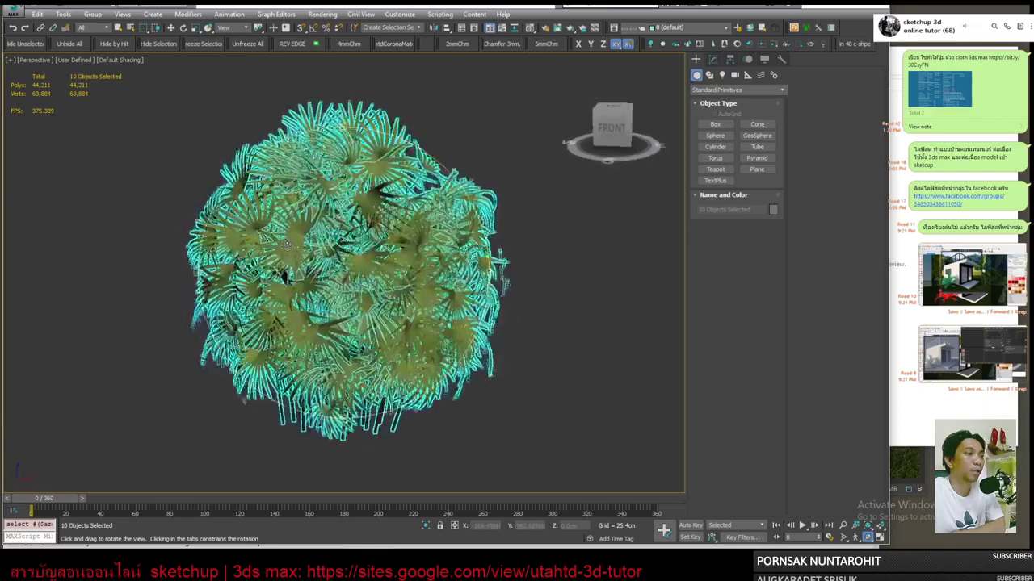
pyautogui.rightClick(399, 243)
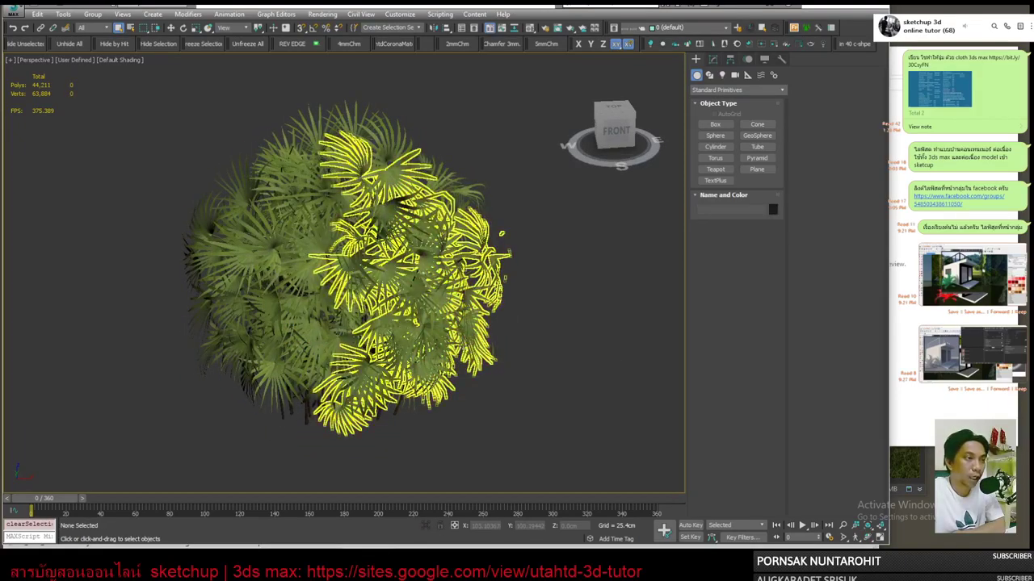
pyautogui.click(406, 271)
pyautogui.rightClick(465, 344)
pyautogui.moveTo(493, 454)
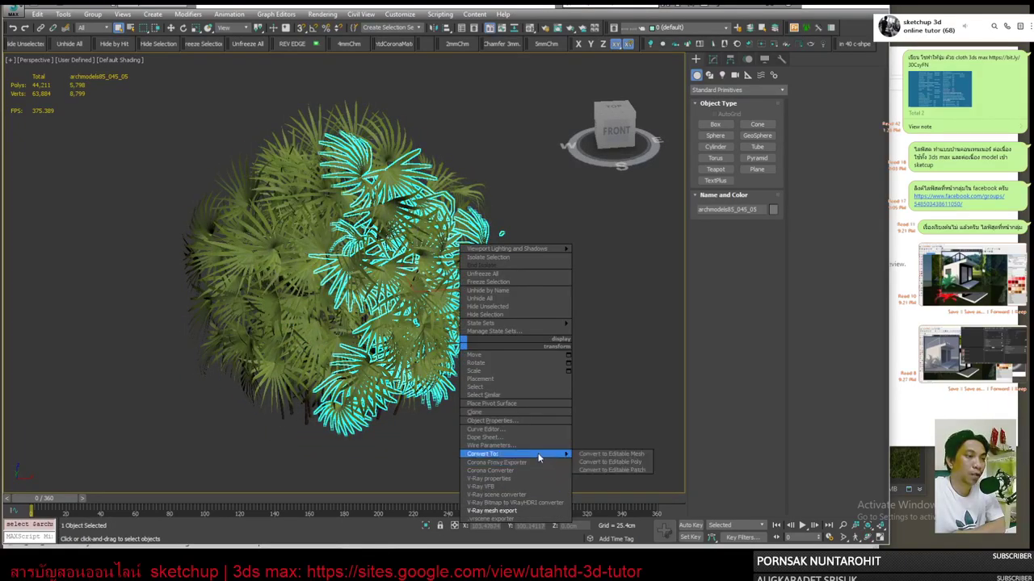
# Convert the palm part to an Editable Poly and reselect it.
pyautogui.click(608, 466)
pyautogui.click(522, 330)
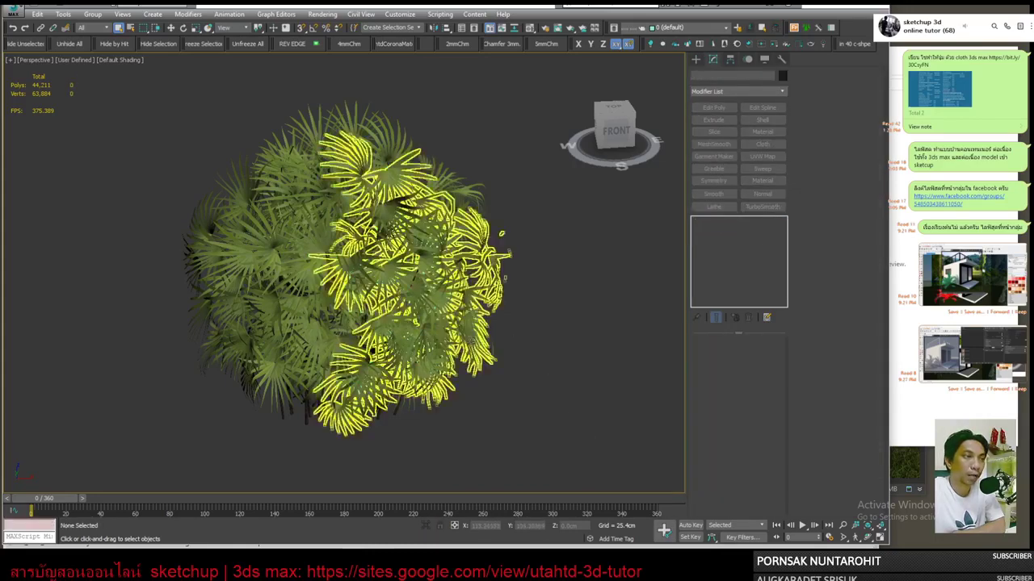
pyautogui.click(471, 349)
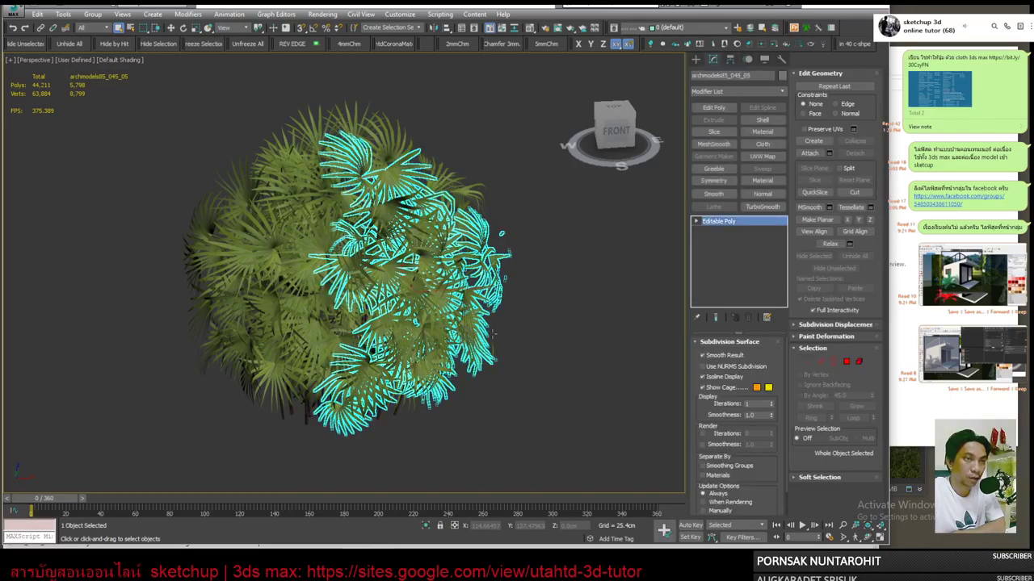
# Attach the seven surrounding palm parts to the editable poly.
pyautogui.click(809, 152)
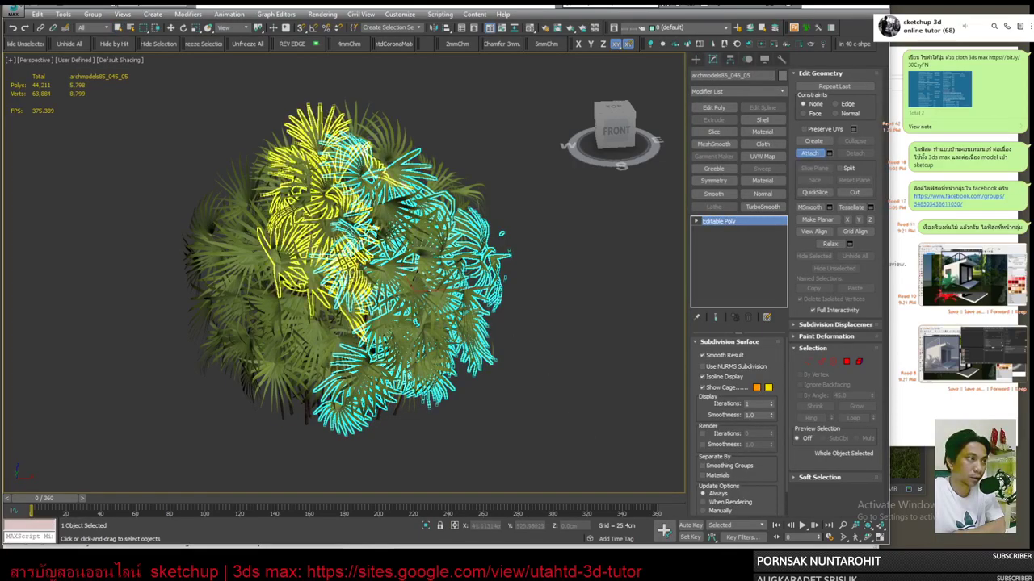
pyautogui.click(322, 185)
pyautogui.click(267, 323)
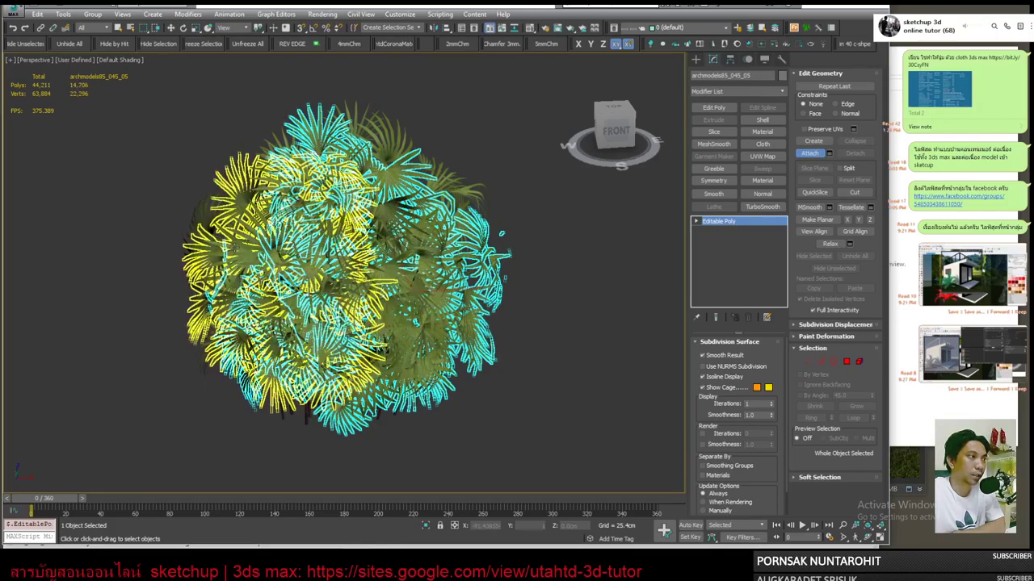
pyautogui.click(243, 235)
pyautogui.click(403, 201)
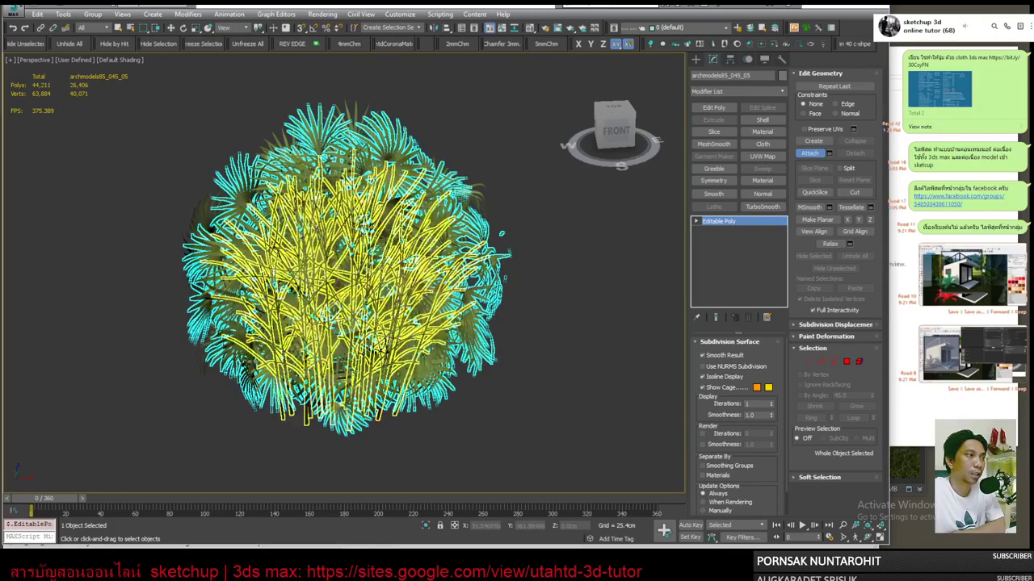
pyautogui.click(291, 226)
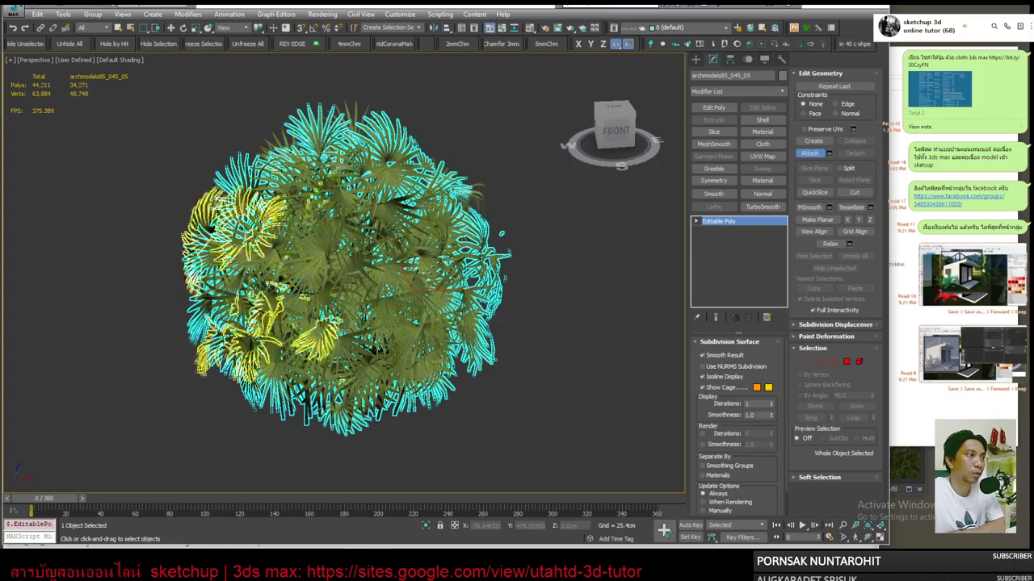
pyautogui.click(234, 206)
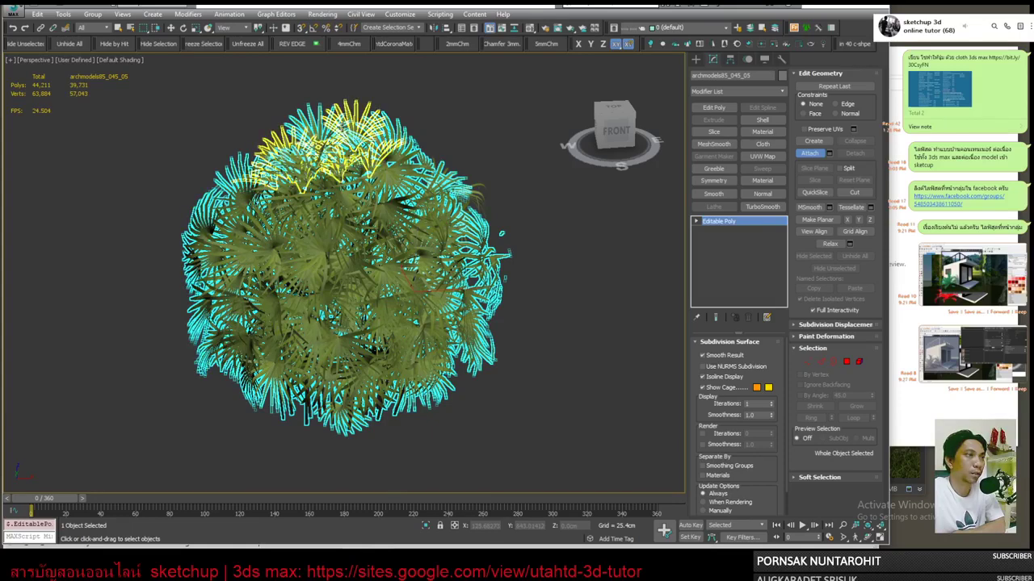
pyautogui.click(347, 134)
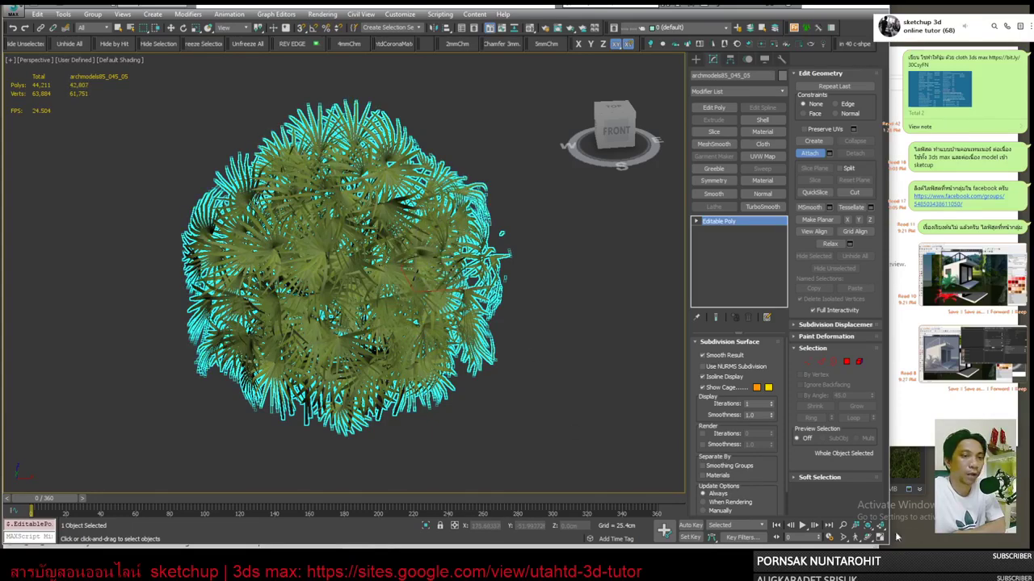
pyautogui.click(866, 539)
pyautogui.moveTo(387, 312); pyautogui.dragTo(397, 321)
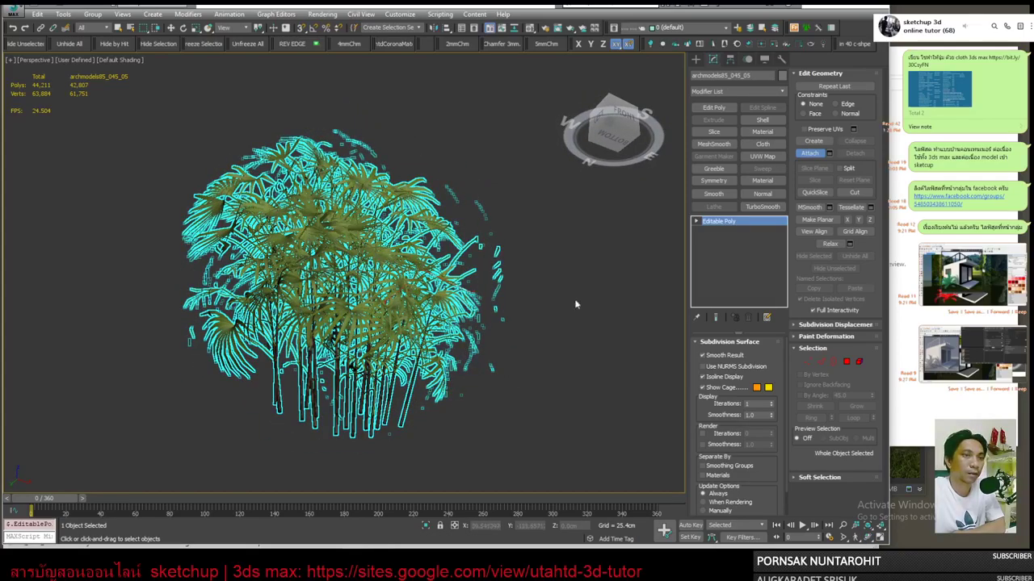
pyautogui.click(869, 536)
pyautogui.moveTo(361, 252); pyautogui.dragTo(357, 311)
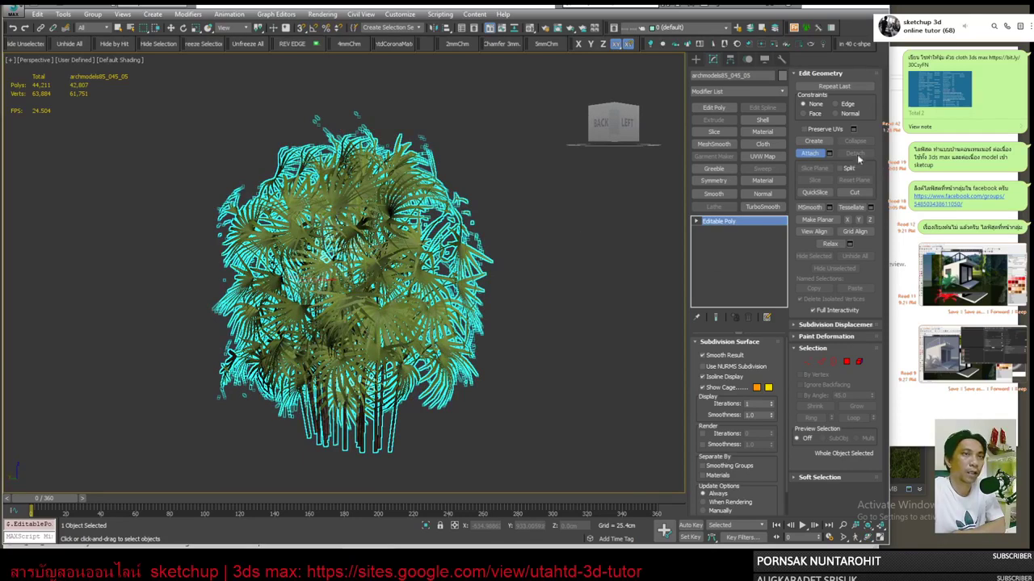
# Attach the remaining middle palm part and confirm the whole tree moves as one piece.
pyautogui.press('w')
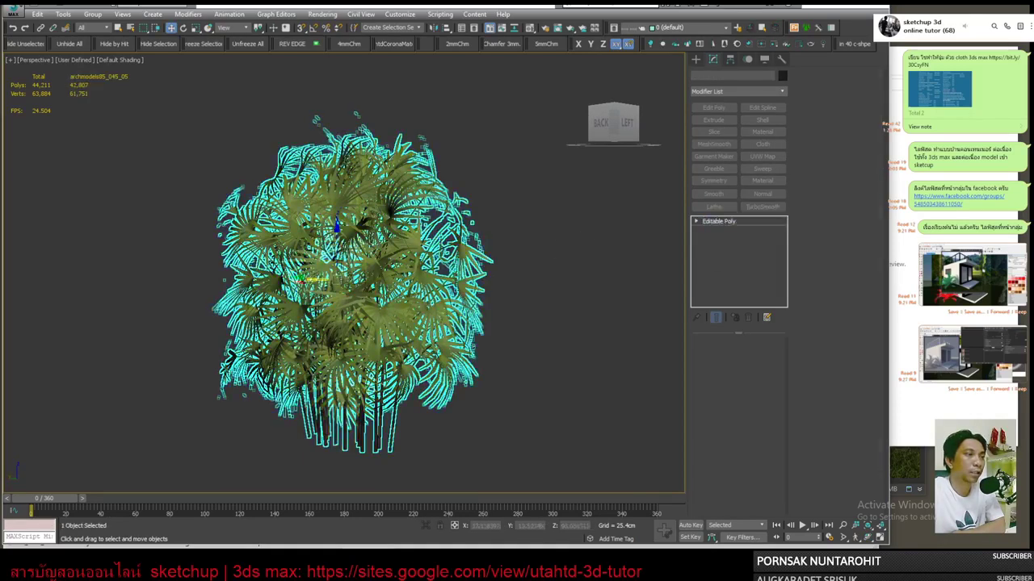
pyautogui.click(870, 537)
pyautogui.moveTo(508, 346); pyautogui.dragTo(443, 307)
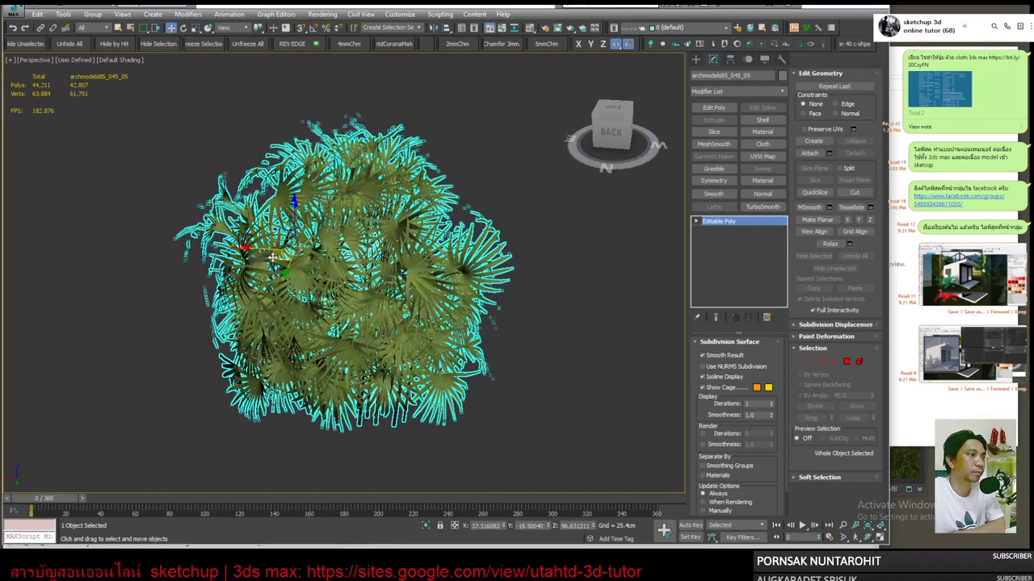
pyautogui.moveTo(273, 257); pyautogui.dragTo(477, 188)
pyautogui.rightClick(477, 188)
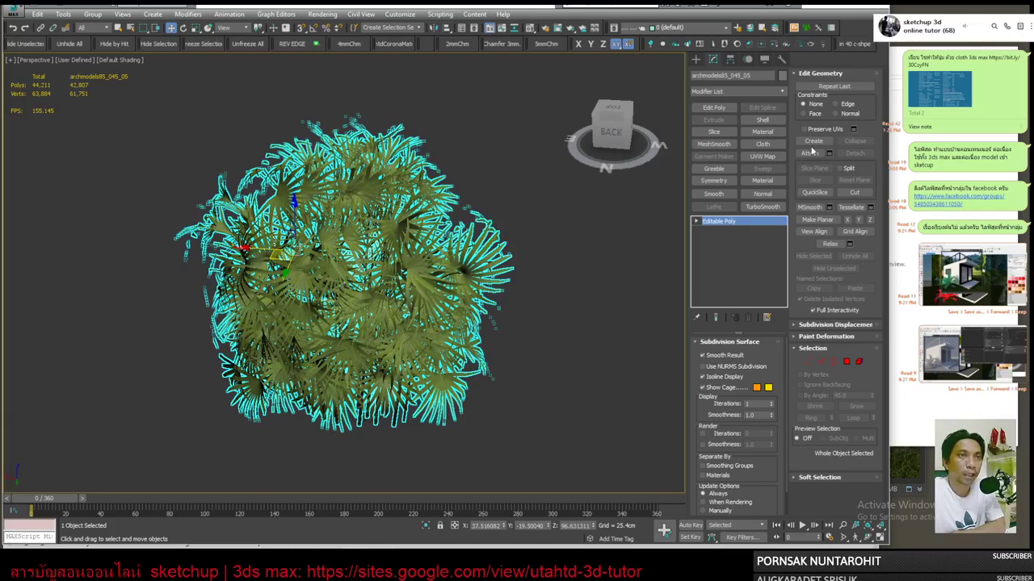
pyautogui.click(809, 155)
pyautogui.click(384, 311)
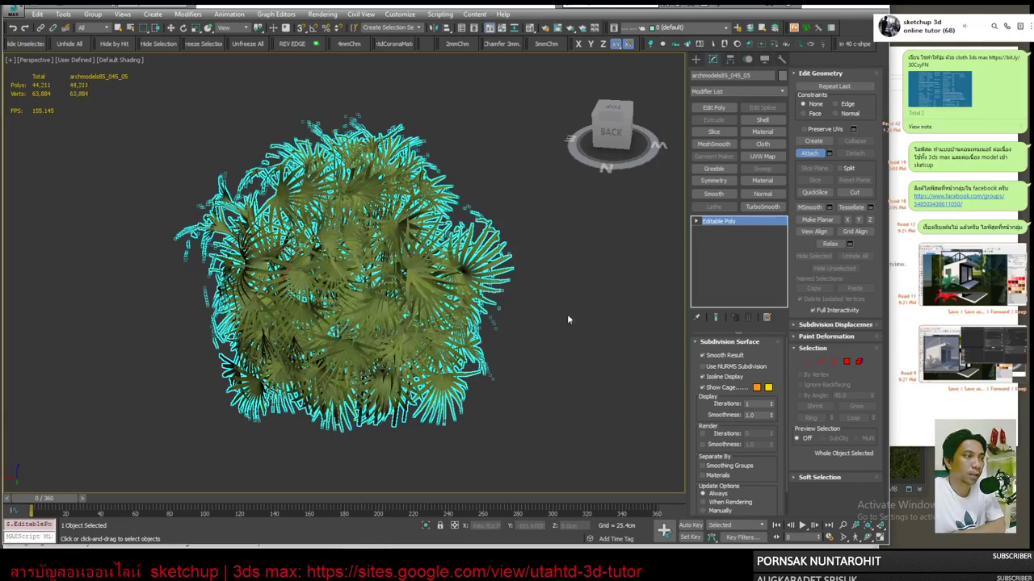
pyautogui.press('w')
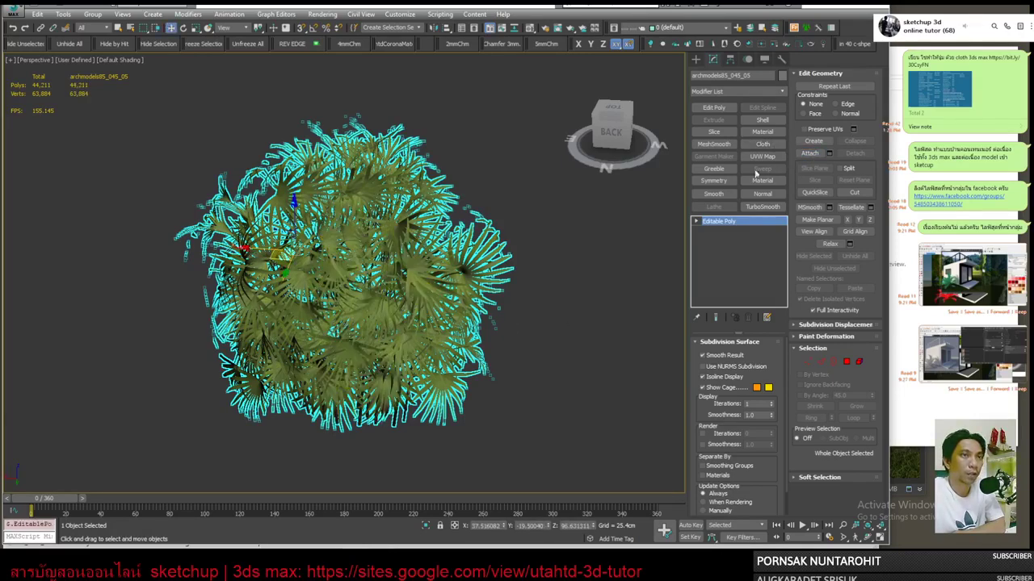
pyautogui.moveTo(344, 355); pyautogui.dragTo(353, 284)
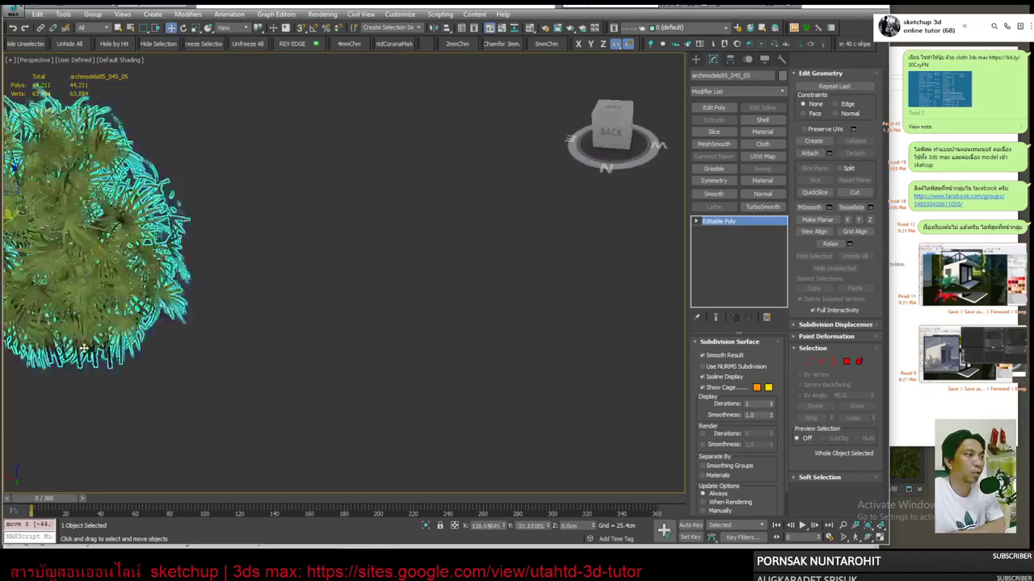
pyautogui.rightClick(353, 284)
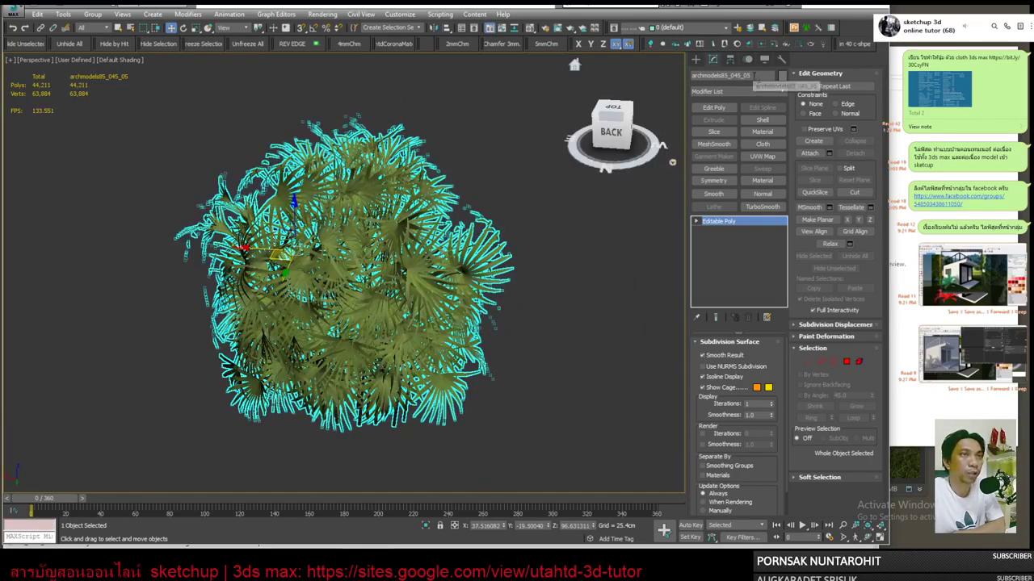
# Rename the merged object TREE2 and bring up the Material Editor.
pyautogui.click(727, 75)
pyautogui.write('TRE')
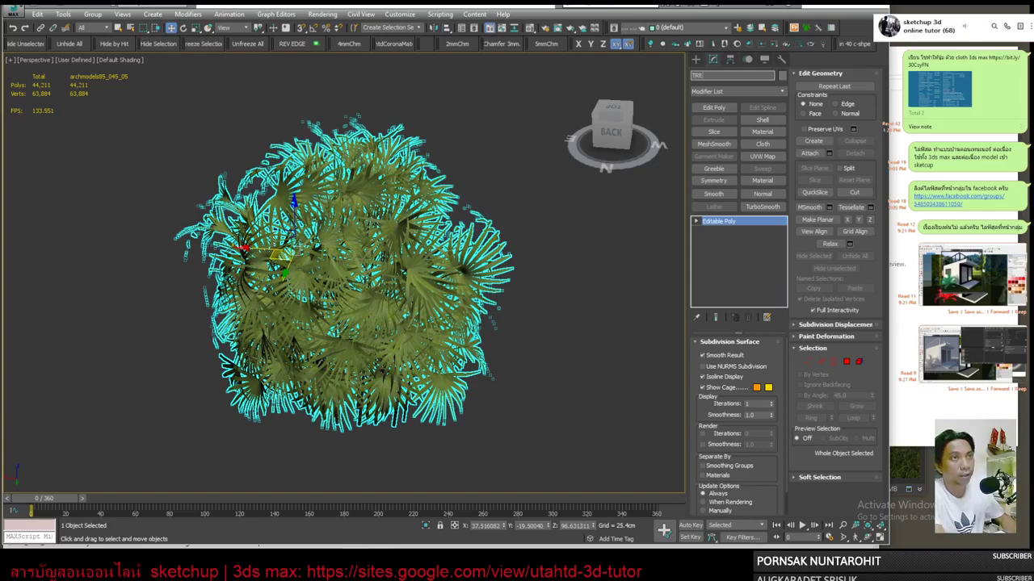
pyautogui.write('E2')
pyautogui.press('Return')
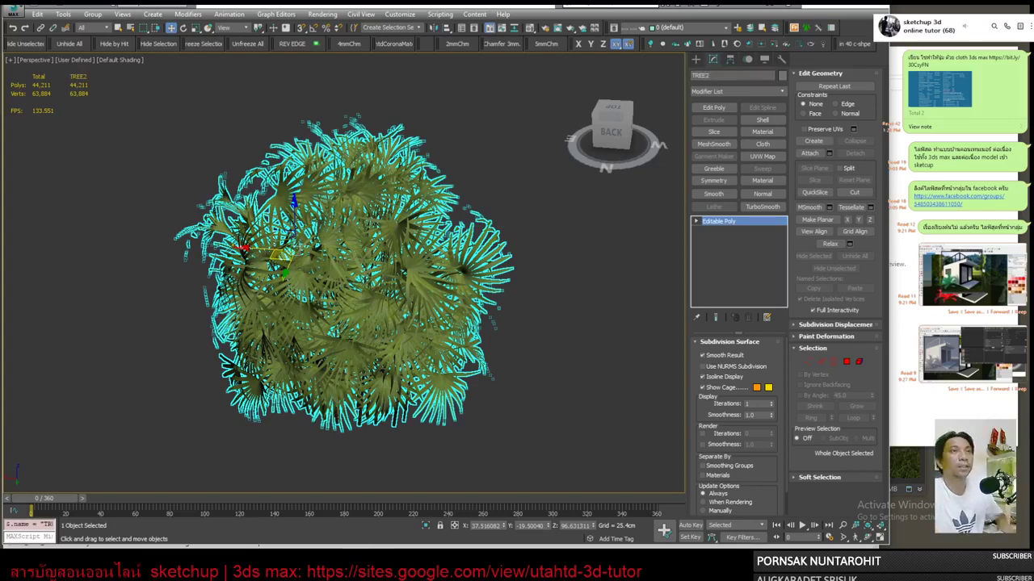
pyautogui.click(531, 29)
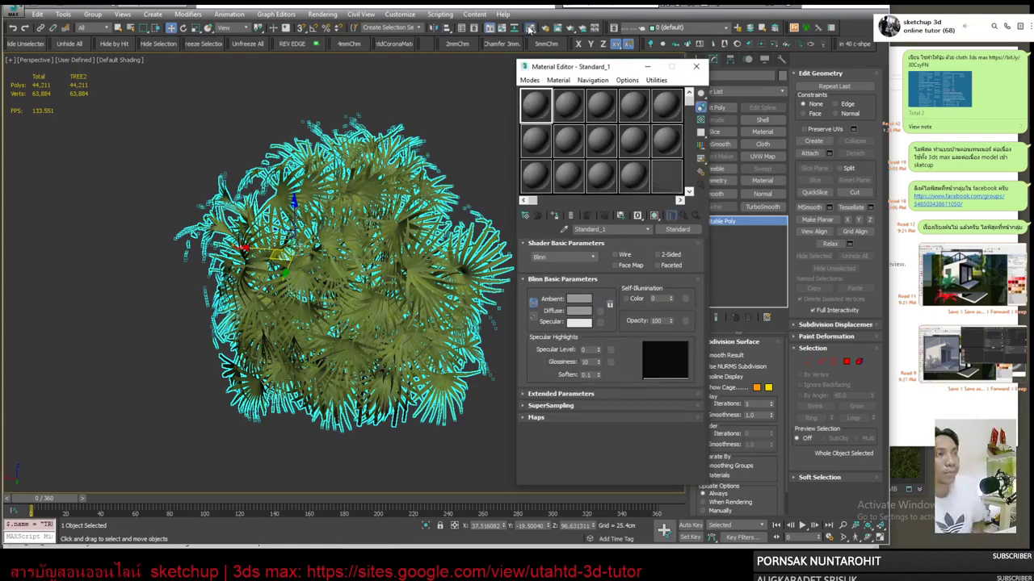
# Pick the tree's material, disable Fresnel reflections and darken the Reflect colour to grey 17.
pyautogui.click(564, 229)
pyautogui.click(411, 260)
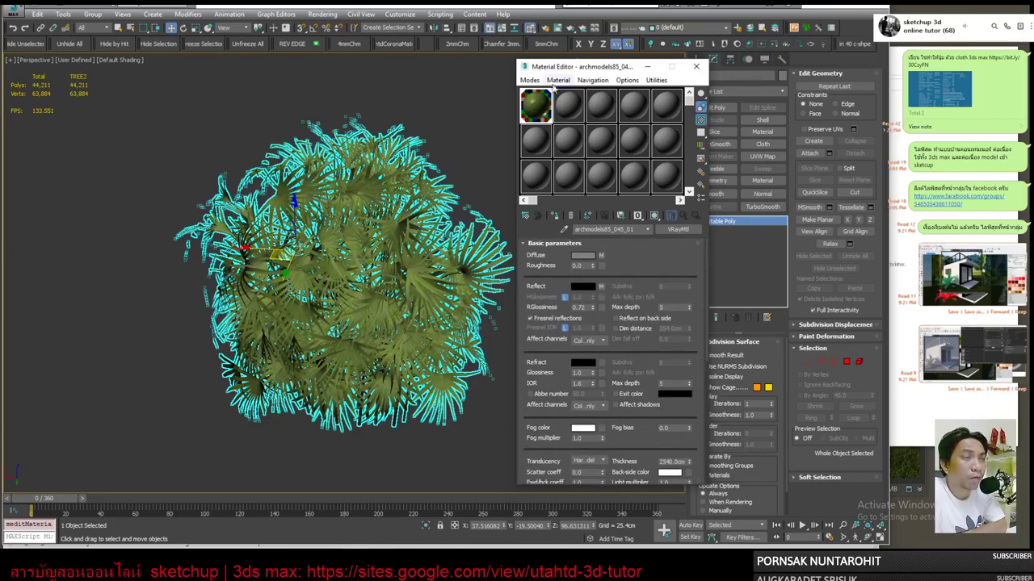
pyautogui.doubleClick(535, 104)
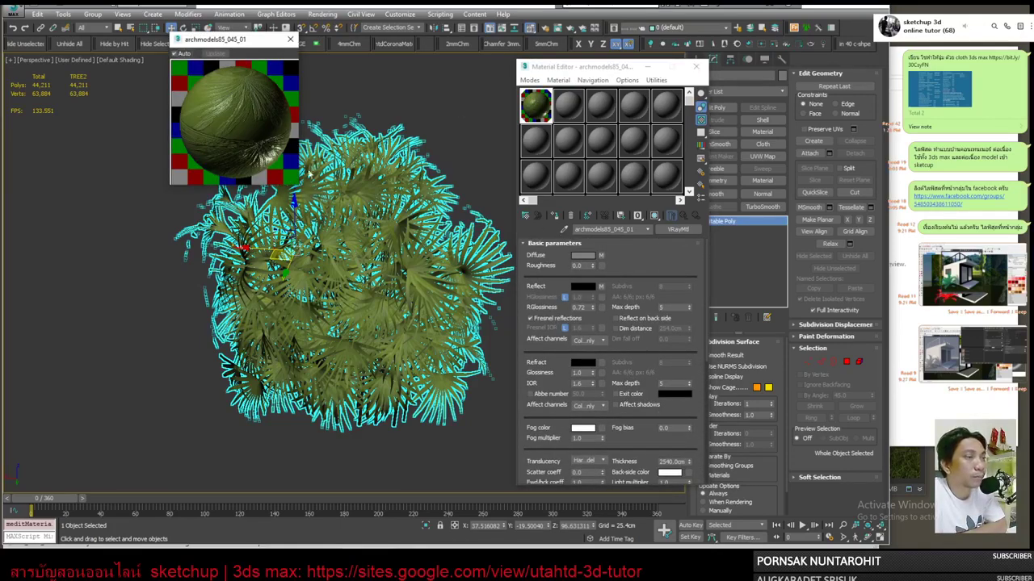
pyautogui.click(559, 319)
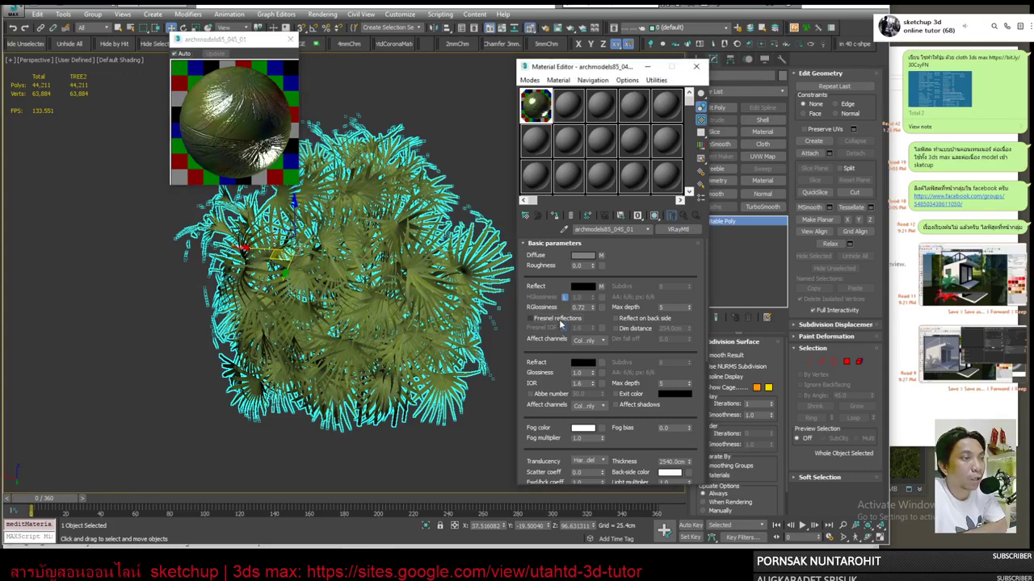
pyautogui.rightClick(596, 288)
pyautogui.click(626, 321)
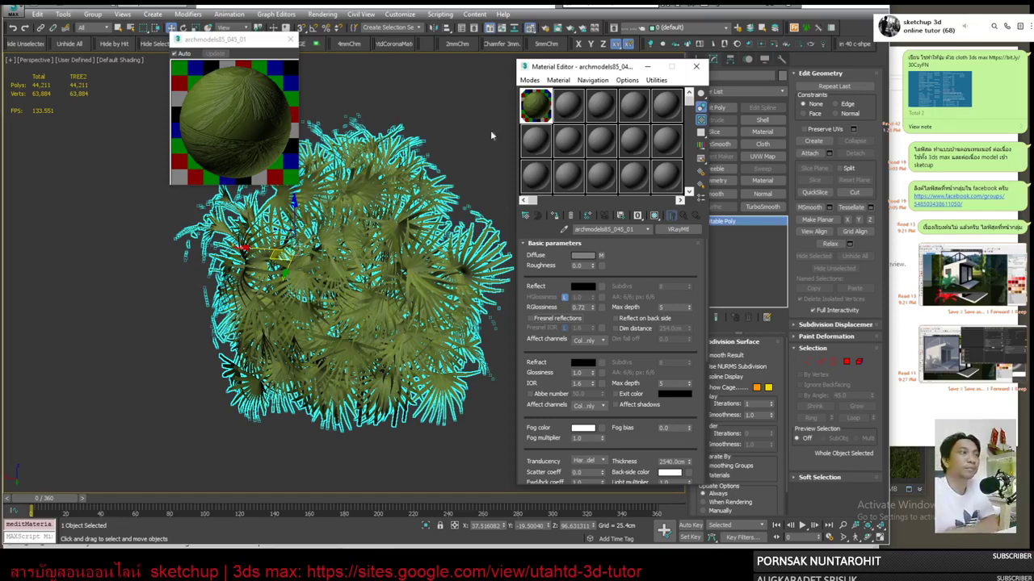
pyautogui.click(591, 287)
pyautogui.moveTo(321, 68); pyautogui.dragTo(330, 84)
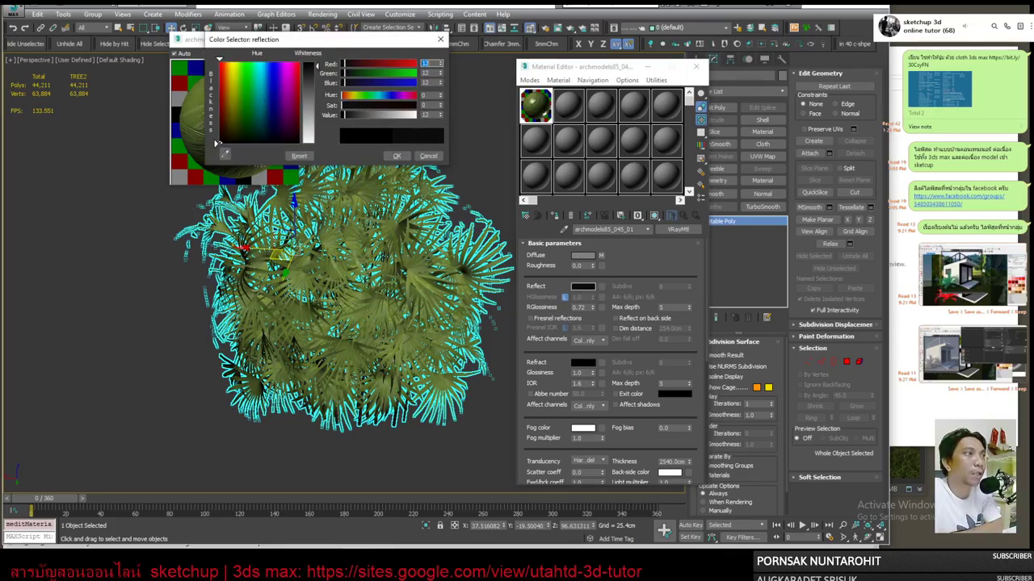
pyautogui.click(395, 155)
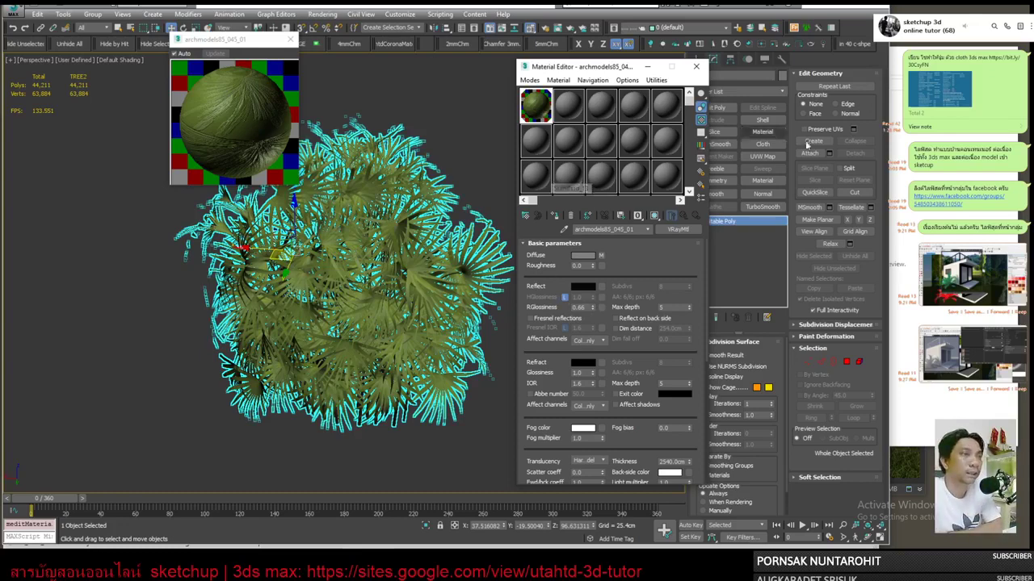
# Rename the material MAT LEAF and assign it to the palm bush.
pyautogui.click(636, 230)
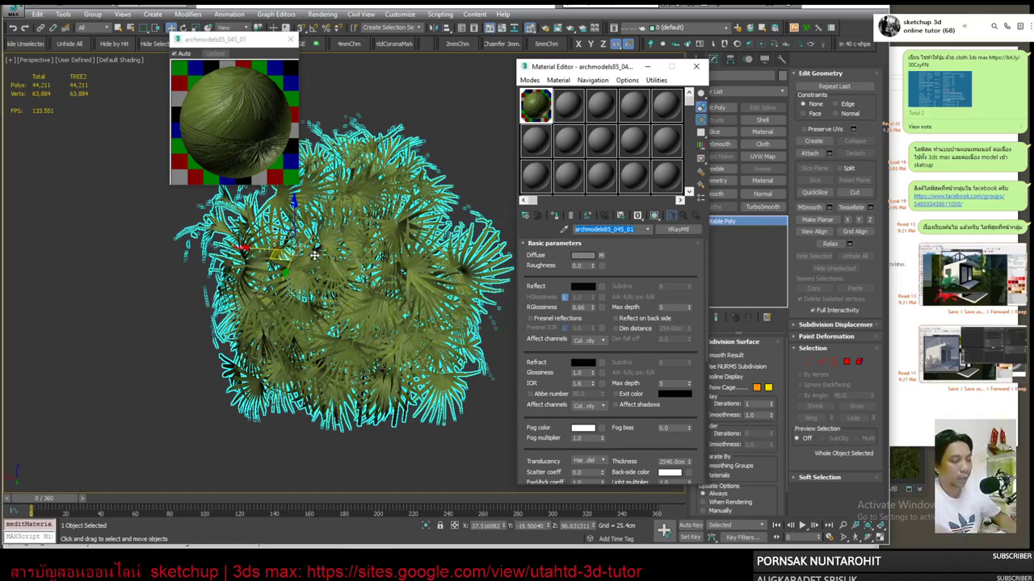
pyautogui.write('MAT LEAF')
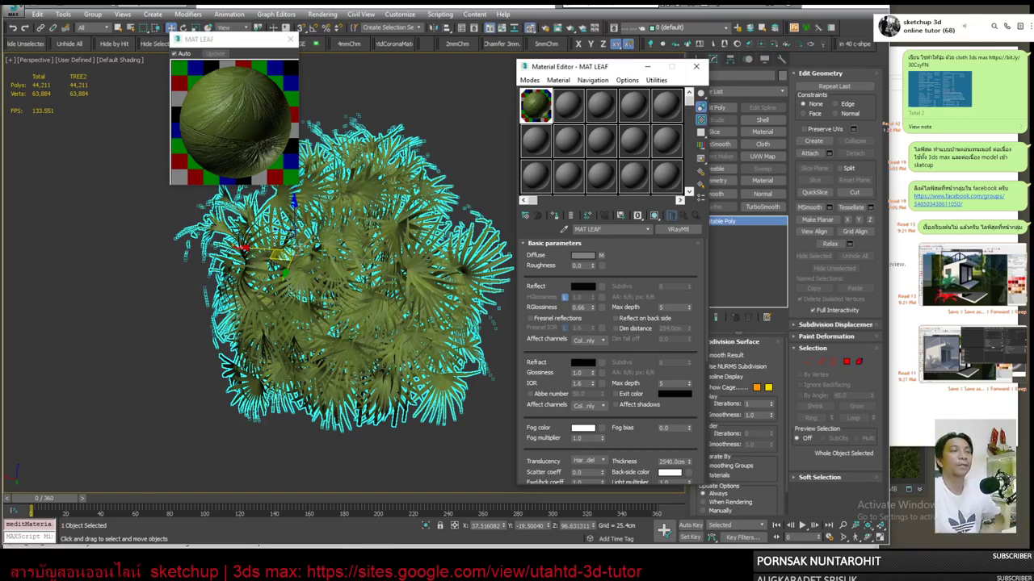
pyautogui.click(554, 217)
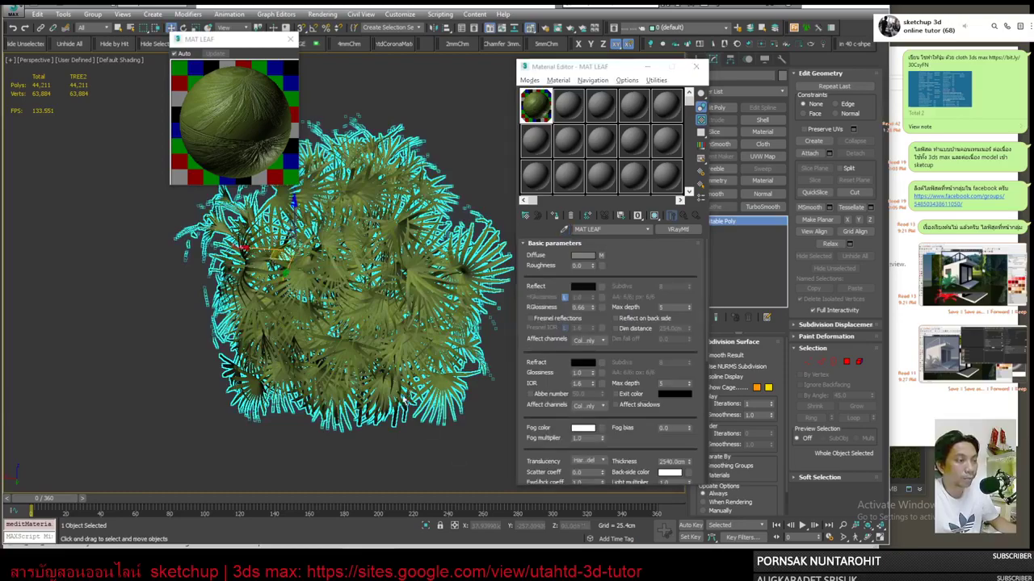
pyautogui.moveTo(457, 466)
pyautogui.keyDown('alt'); pyautogui.mouseDown(button='middle')
pyautogui.moveTo(410, 419)
pyautogui.moveTo(416, 434)
pyautogui.mouseUp(button='middle'); pyautogui.keyUp('alt')
pyautogui.scroll(5, 409, 418)
pyautogui.scroll(-3, 410, 418)
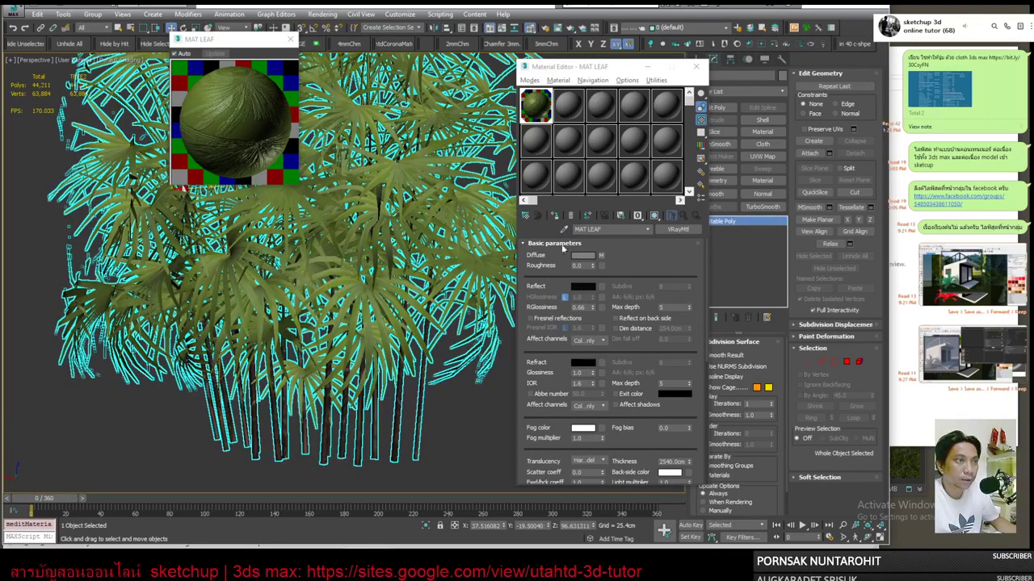
pyautogui.click(563, 230)
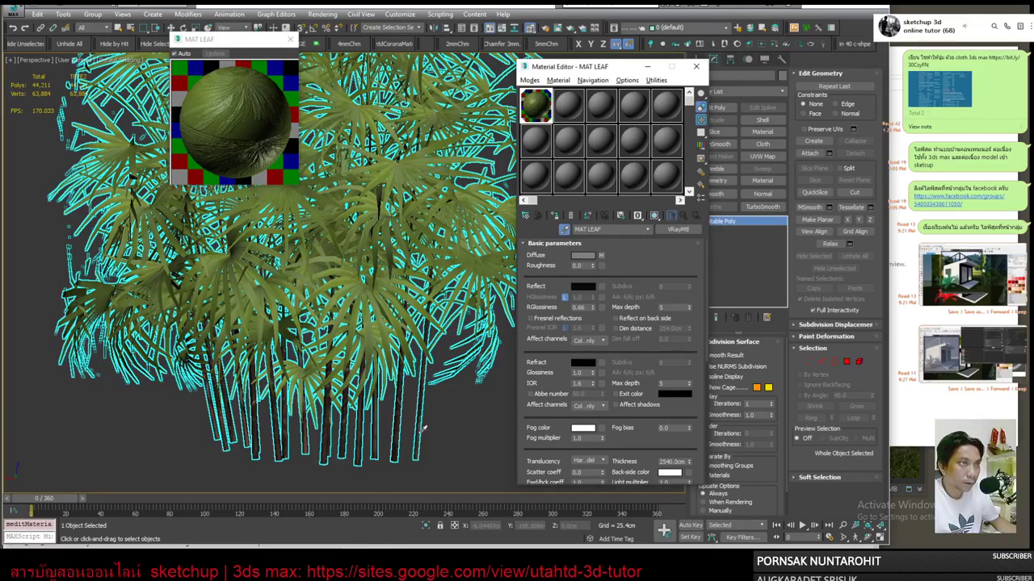
pyautogui.moveTo(459, 432)
pyautogui.keyDown('alt'); pyautogui.mouseDown(button='middle')
pyautogui.moveTo(456, 374)
pyautogui.moveTo(435, 446)
pyautogui.moveTo(466, 442)
pyautogui.moveTo(473, 496)
pyautogui.mouseUp(button='middle'); pyautogui.keyUp('alt')
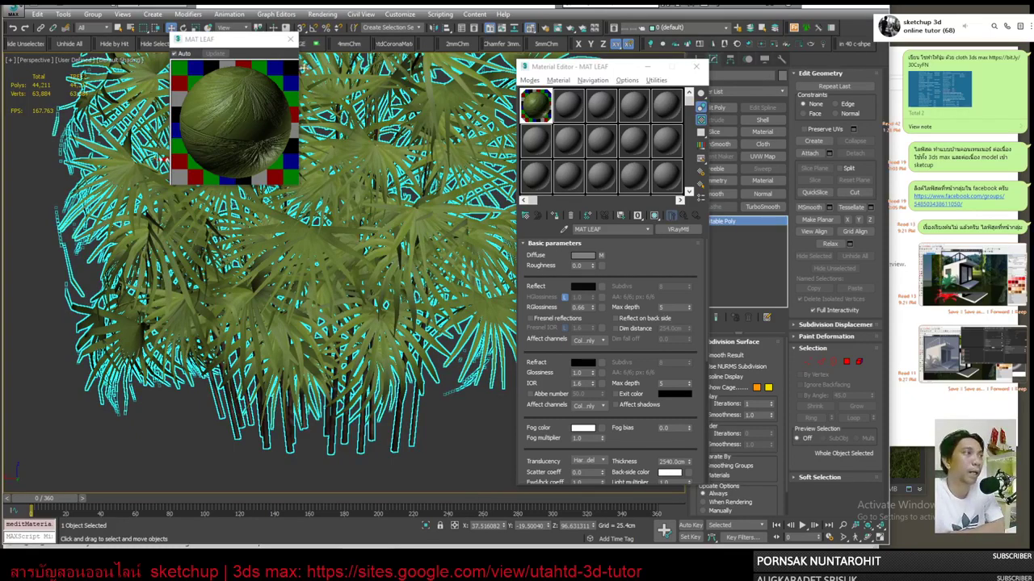
pyautogui.click(290, 39)
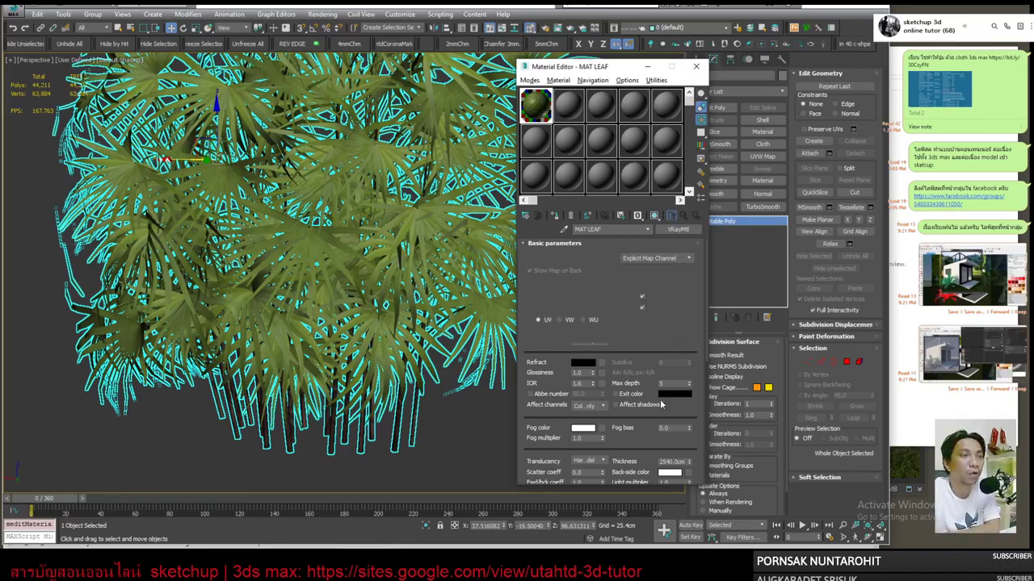
# Preview the AM85_045_color.jpg diffuse texture image, then close it and move the editor aside.
pyautogui.click(668, 394)
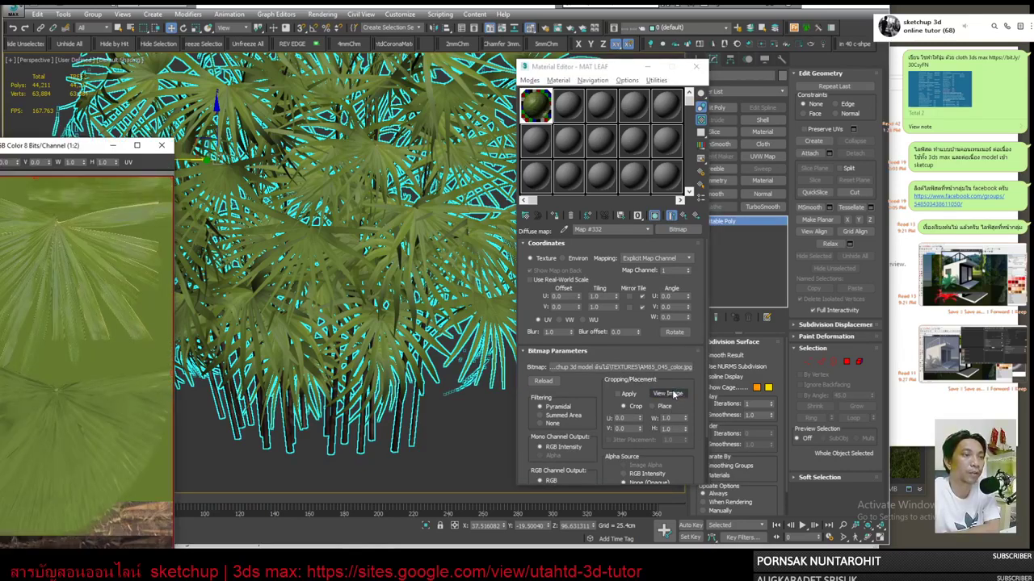
pyautogui.moveTo(110, 137)
pyautogui.mouseDown()
pyautogui.moveTo(895, 119)
pyautogui.moveTo(680, 63)
pyautogui.mouseUp()
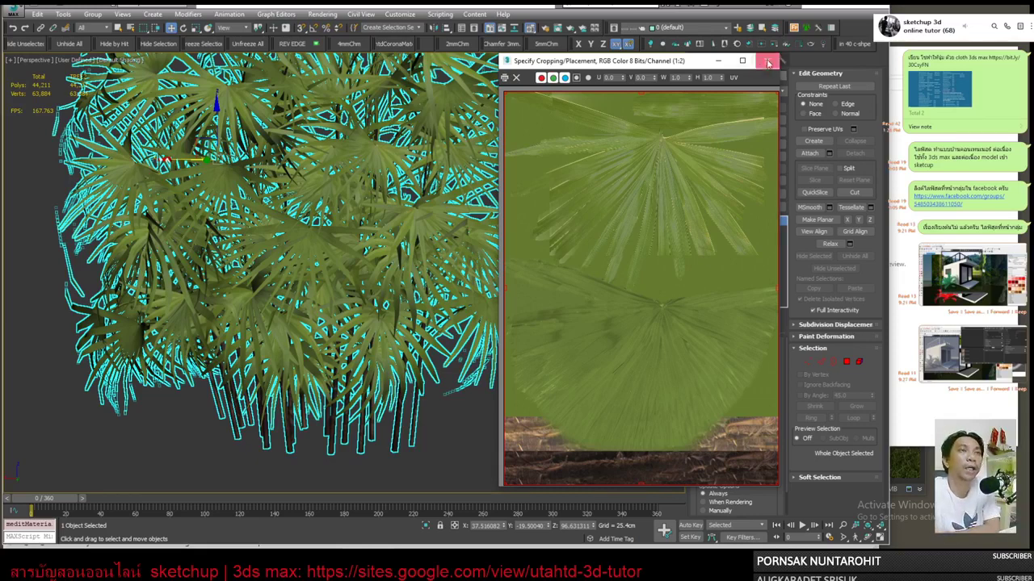
pyautogui.click(767, 61)
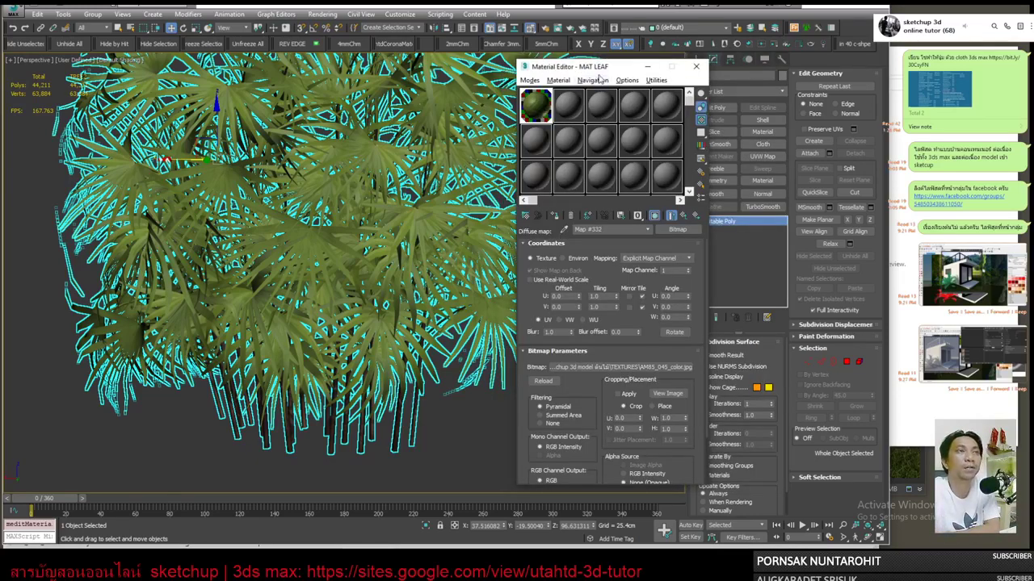
pyautogui.moveTo(599, 71); pyautogui.dragTo(519, 61)
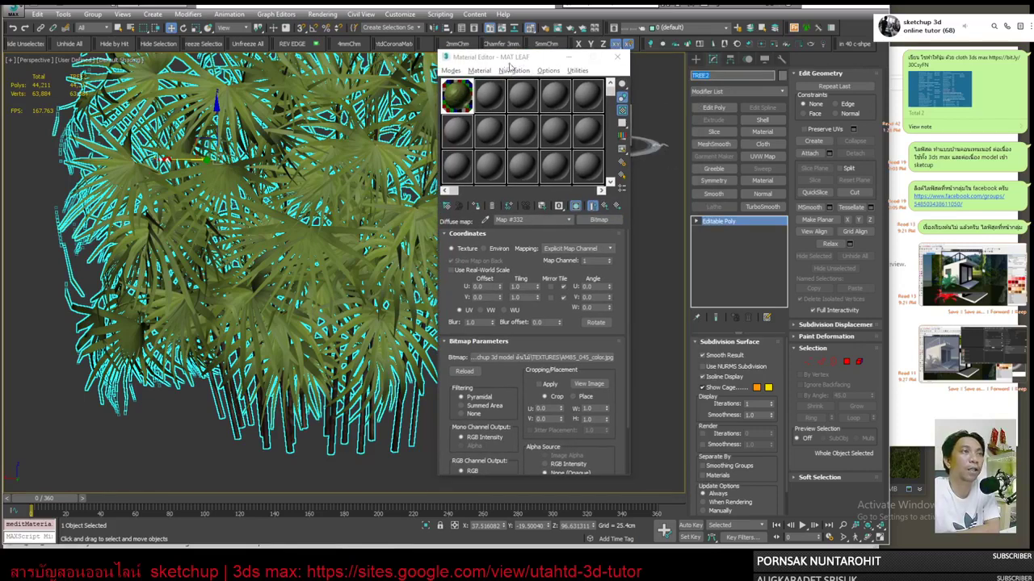
# Export TREE2 as TREE2.vrmesh, each object separately, with 5000 max preview faces.
pyautogui.rightClick(326, 176)
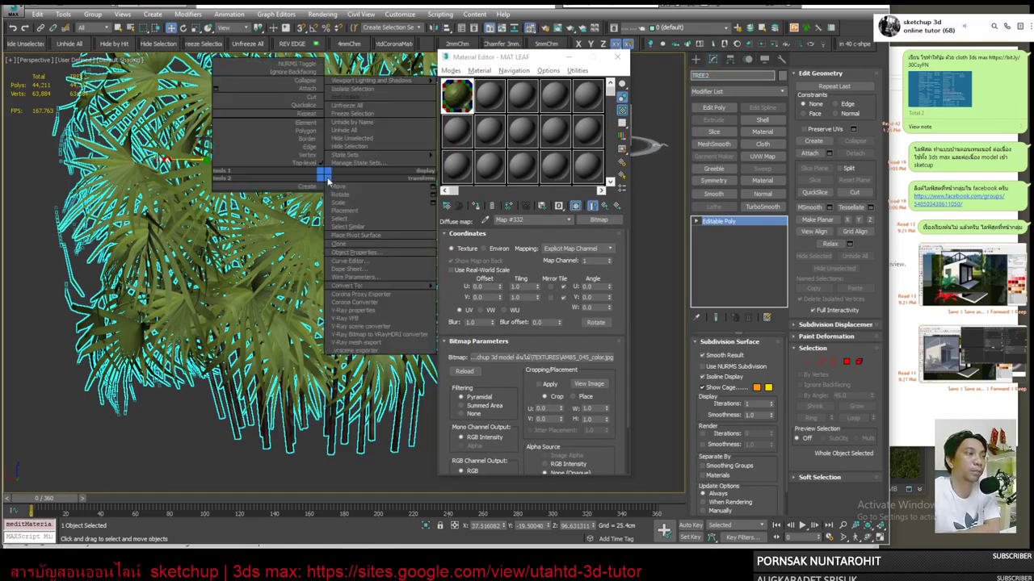
pyautogui.click(376, 343)
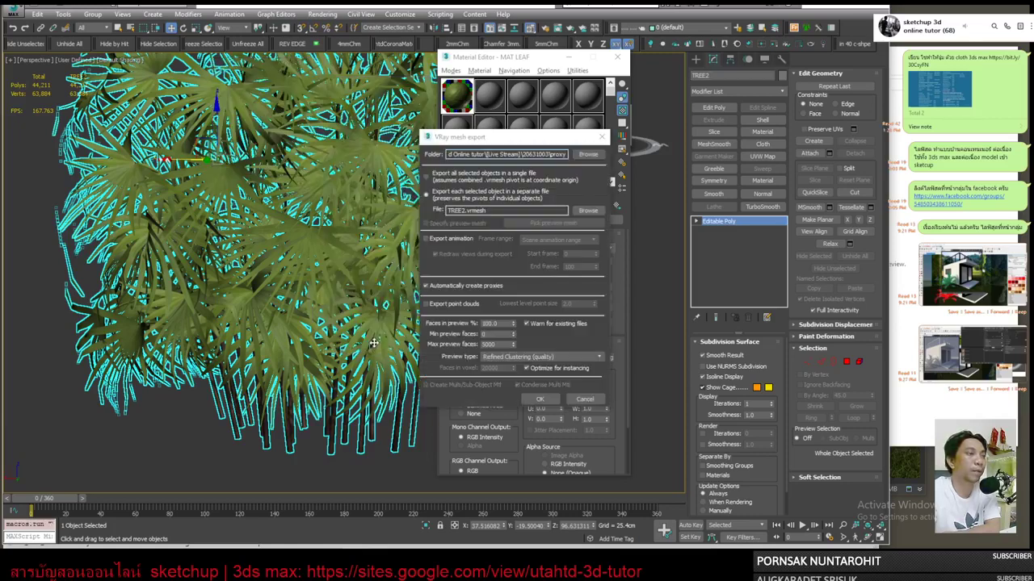
pyautogui.click(591, 155)
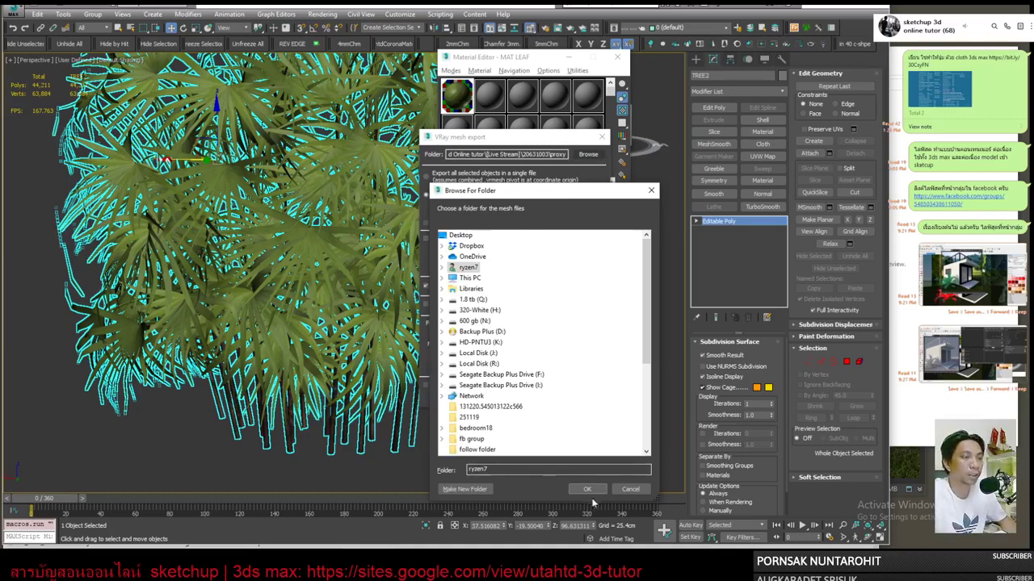
pyautogui.click(587, 489)
pyautogui.click(497, 197)
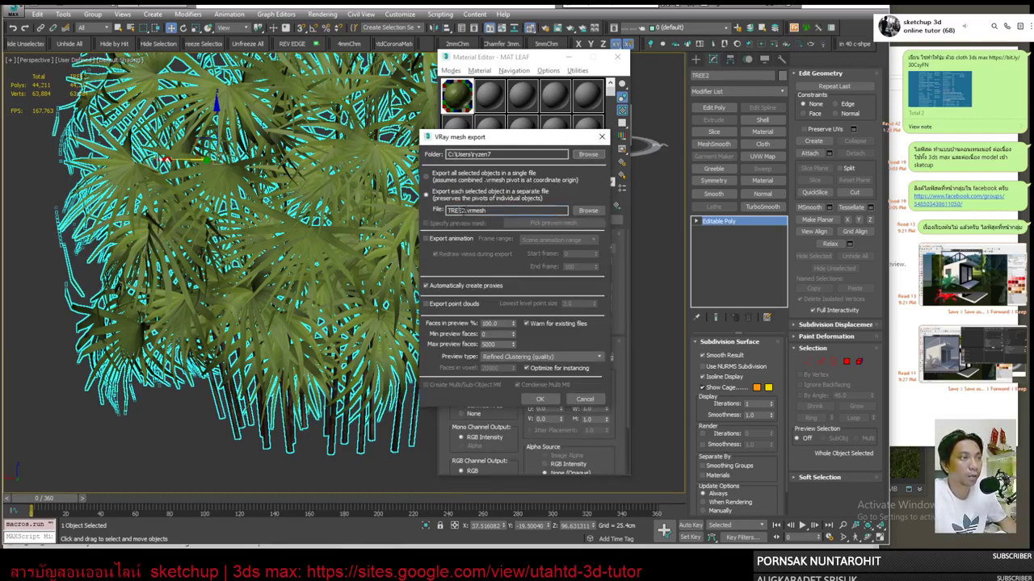
pyautogui.doubleClick(460, 210)
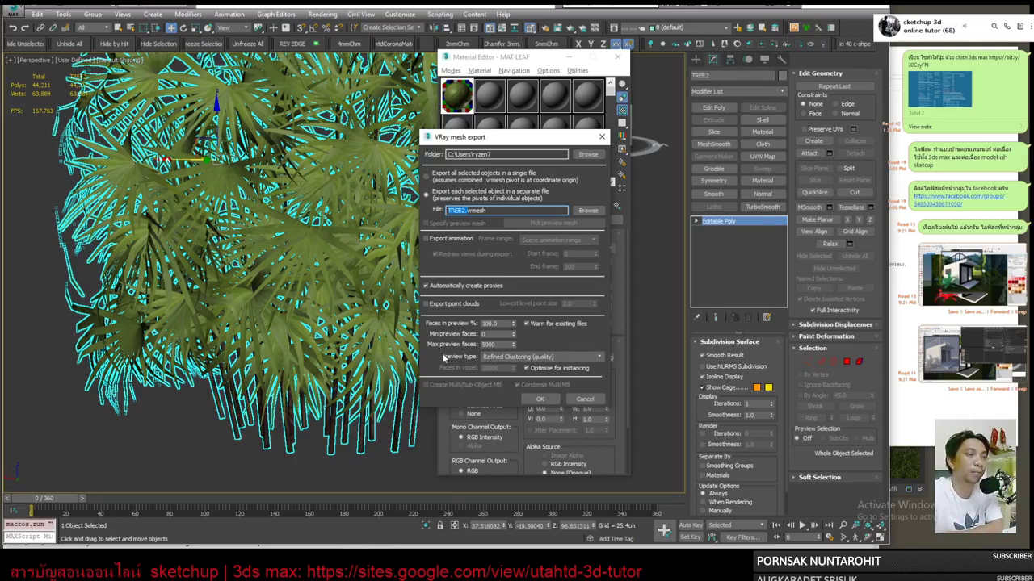
pyautogui.doubleClick(488, 344)
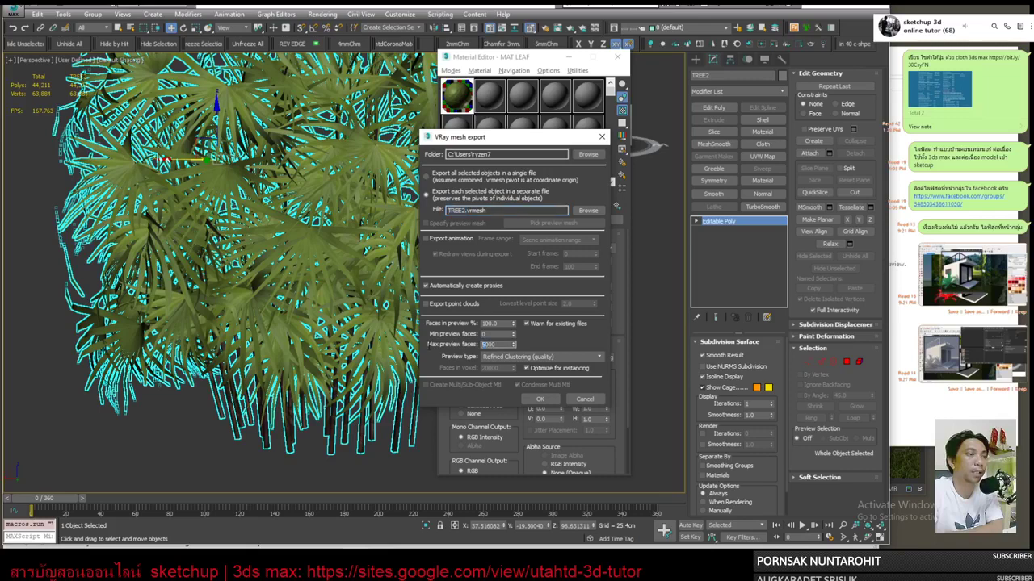
pyautogui.doubleClick(496, 334)
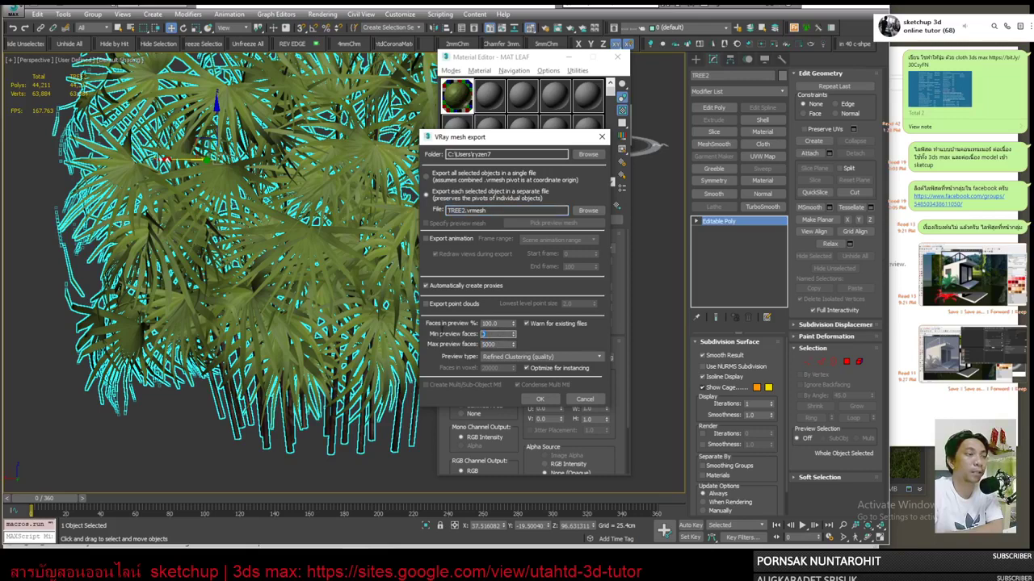
pyautogui.click(543, 400)
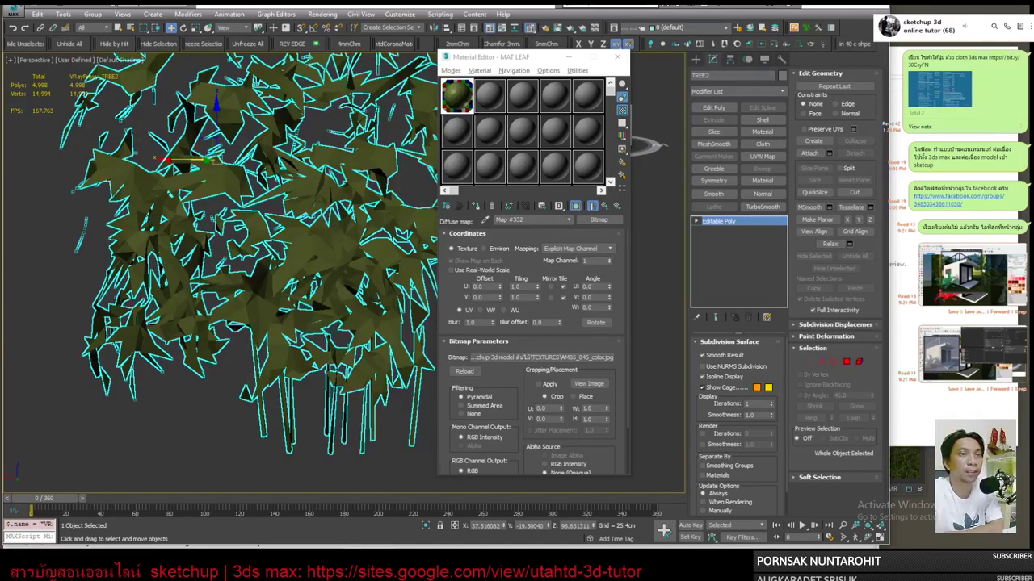
# Browse the 20631003 project's proxy folder and its tree subfolder in File Explorer.
pyautogui.hotkey('alt', 'Tab')
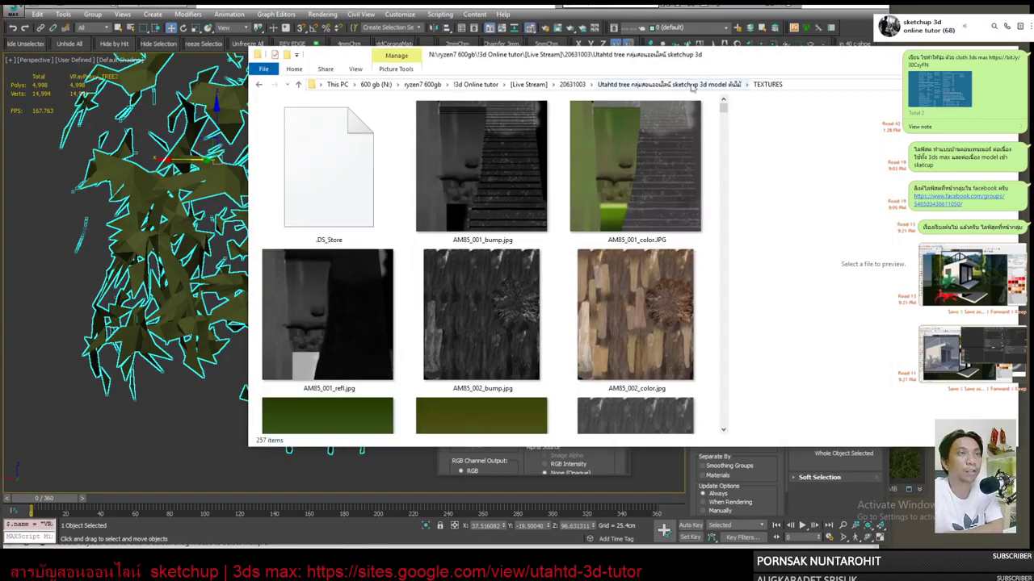
pyautogui.click(571, 84)
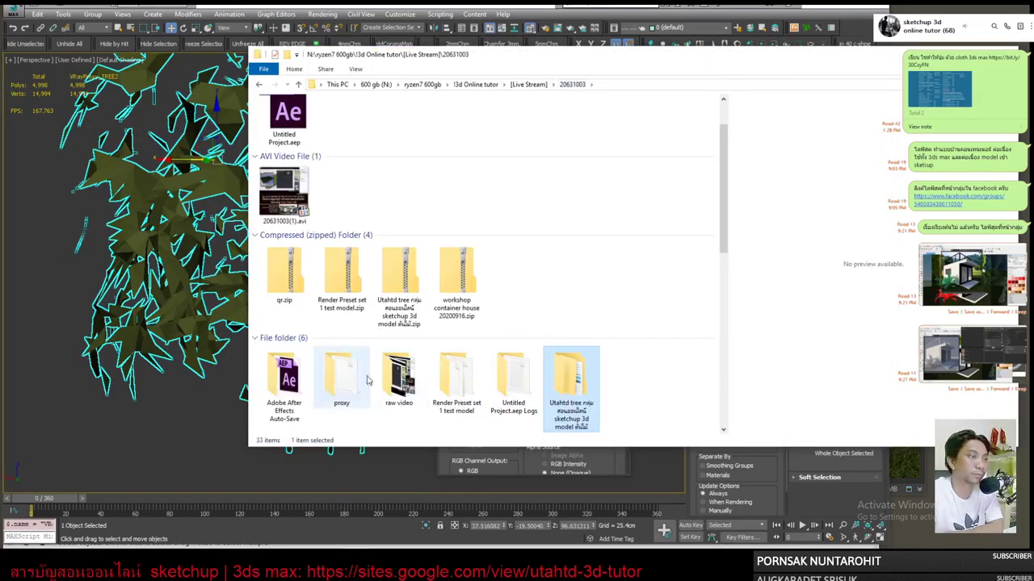
pyautogui.doubleClick(340, 378)
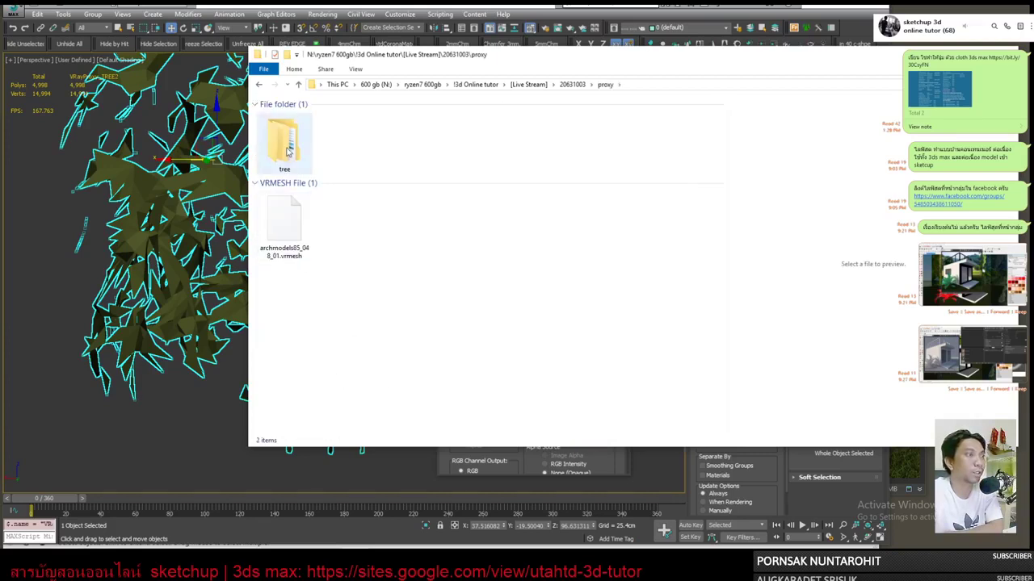
pyautogui.doubleClick(289, 151)
pyautogui.click(605, 84)
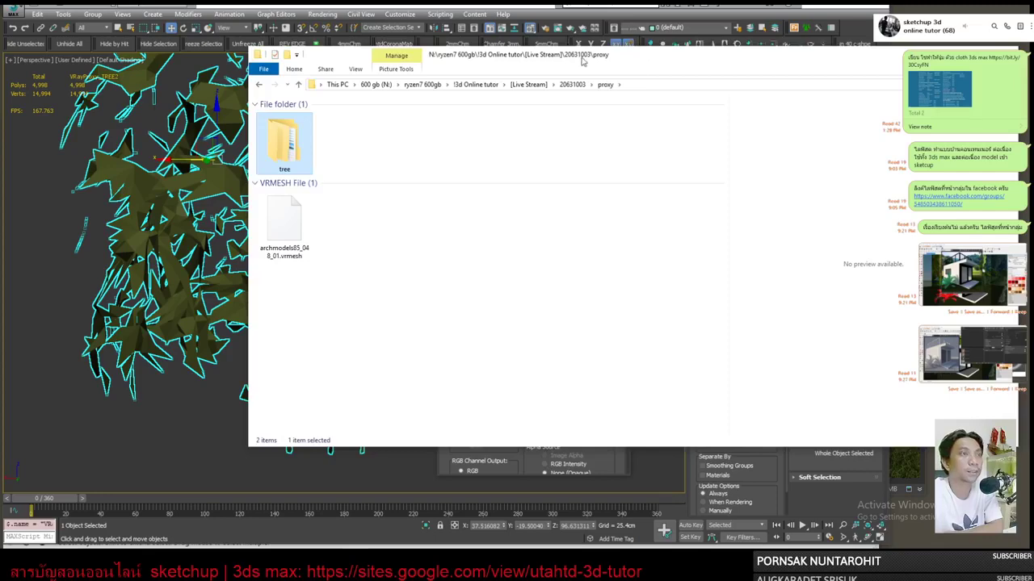
pyautogui.moveTo(581, 61)
pyautogui.mouseDown()
pyautogui.moveTo(587, 230)
pyautogui.moveTo(476, 348)
pyautogui.moveTo(326, 99)
pyautogui.mouseUp()
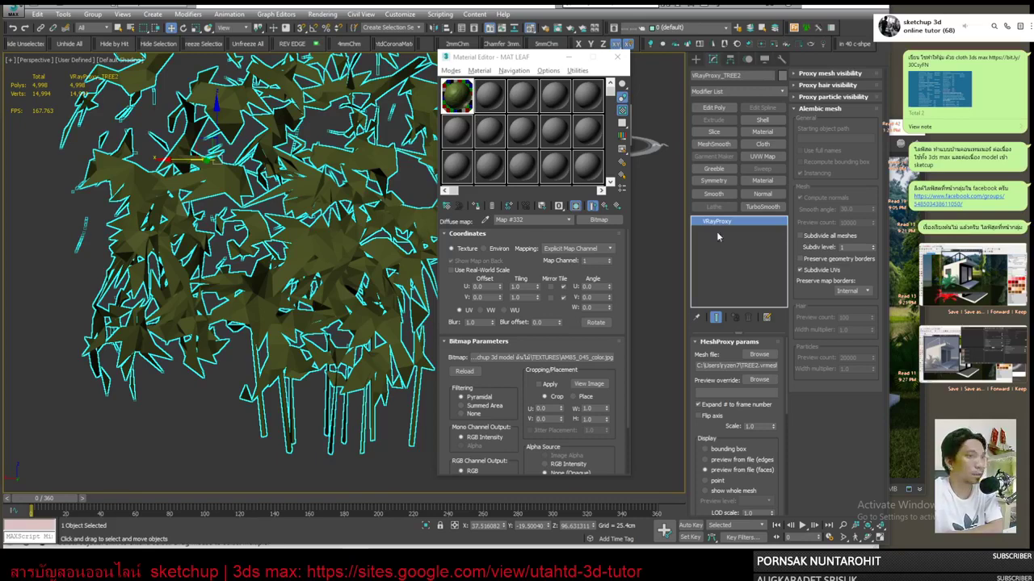
# Copy the VRayProxy's TREE2.vrmesh mesh file path.
pyautogui.doubleClick(700, 370)
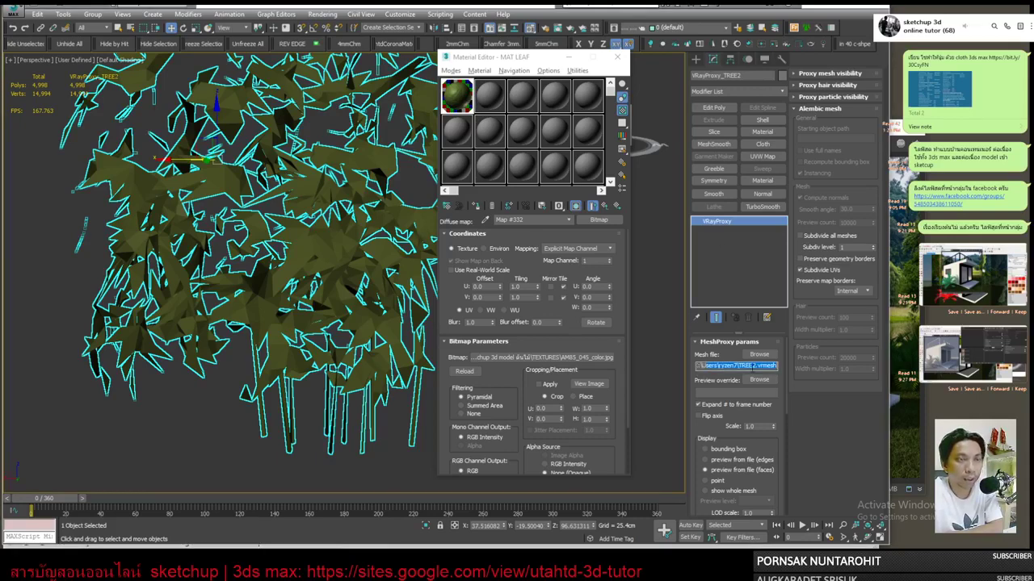
pyautogui.moveTo(742, 365); pyautogui.dragTo(674, 366)
pyautogui.rightClick(731, 367)
pyautogui.click(767, 404)
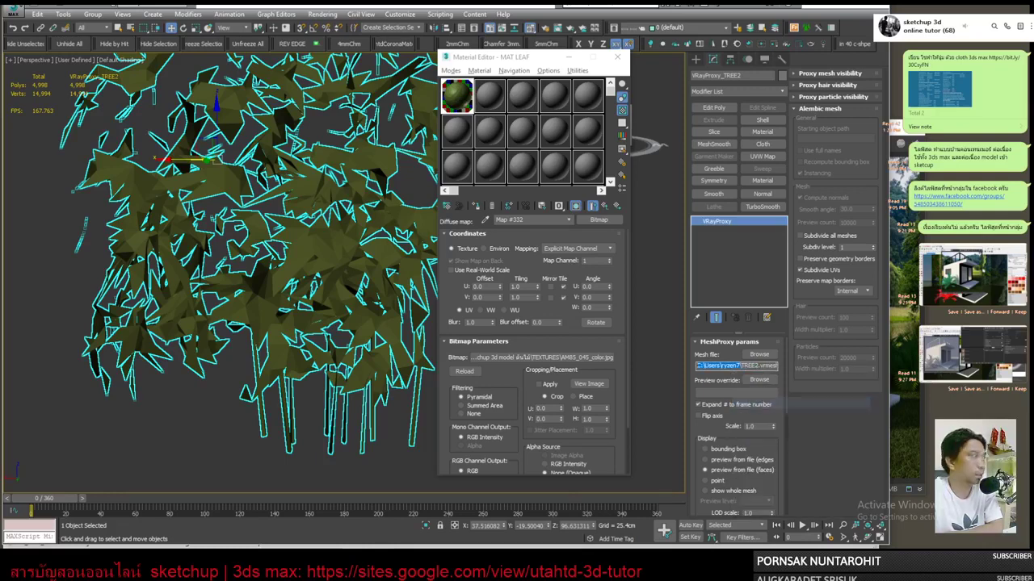
pyautogui.press('Return')
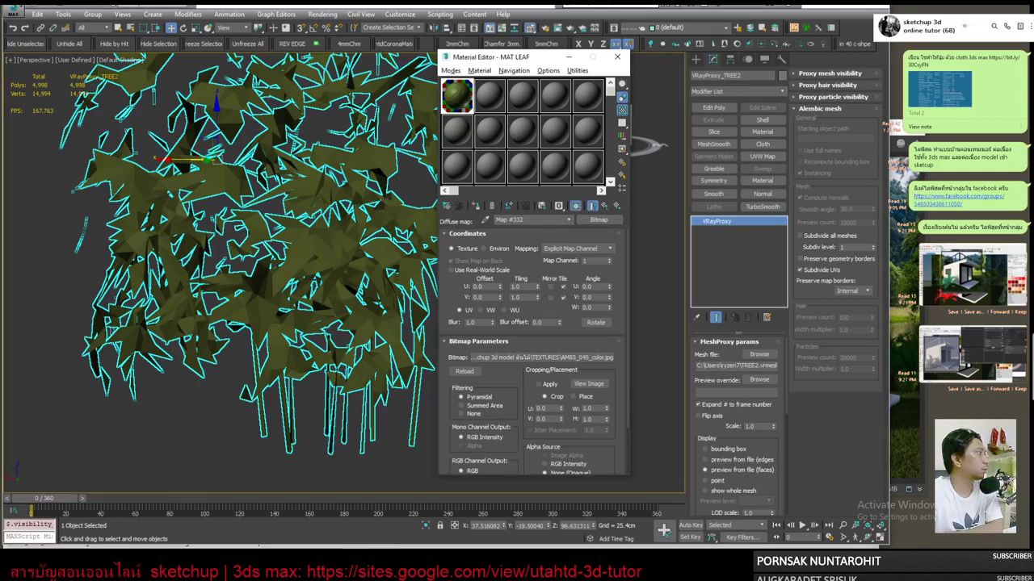
# Paste TREE2.vrmesh into the project's proxy folder.
pyautogui.hotkey('alt', 'Tab')
pyautogui.rightClick(465, 252)
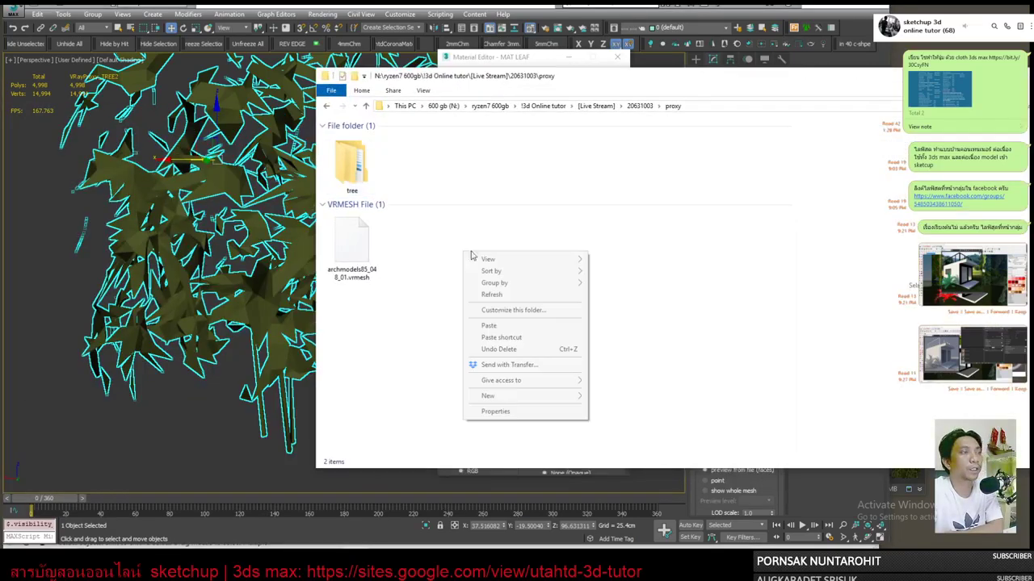
pyautogui.click(492, 326)
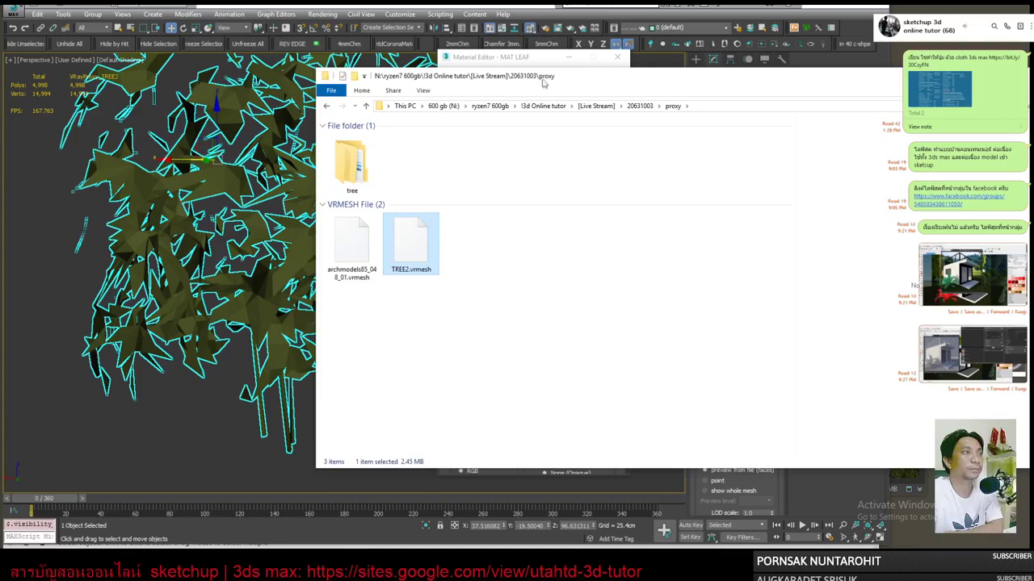
# Open the V-Ray .vrmat converter in 3ds Max and view the MAT LEAF parent material settings.
pyautogui.click(14, 9)
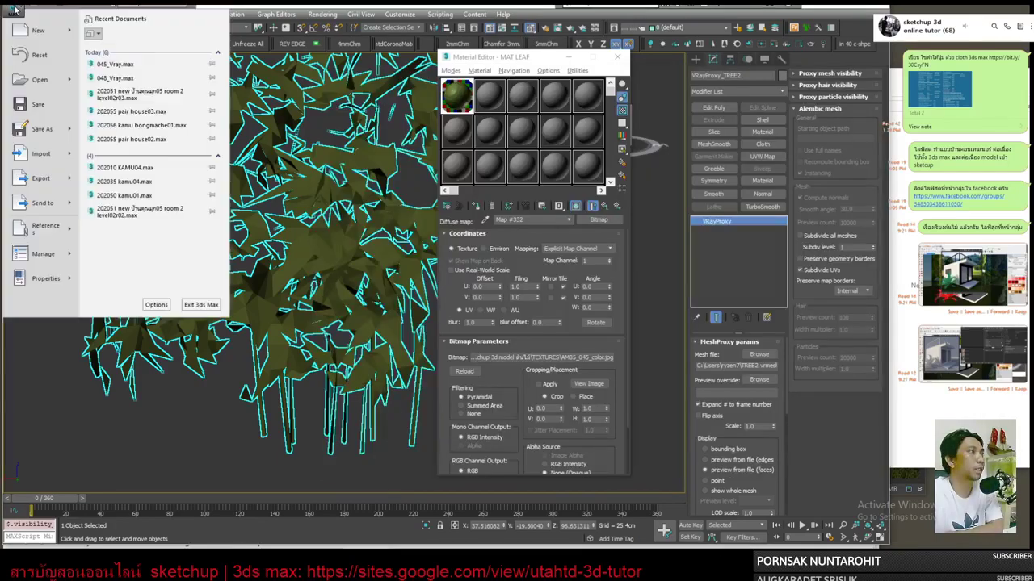
pyautogui.click(300, 11)
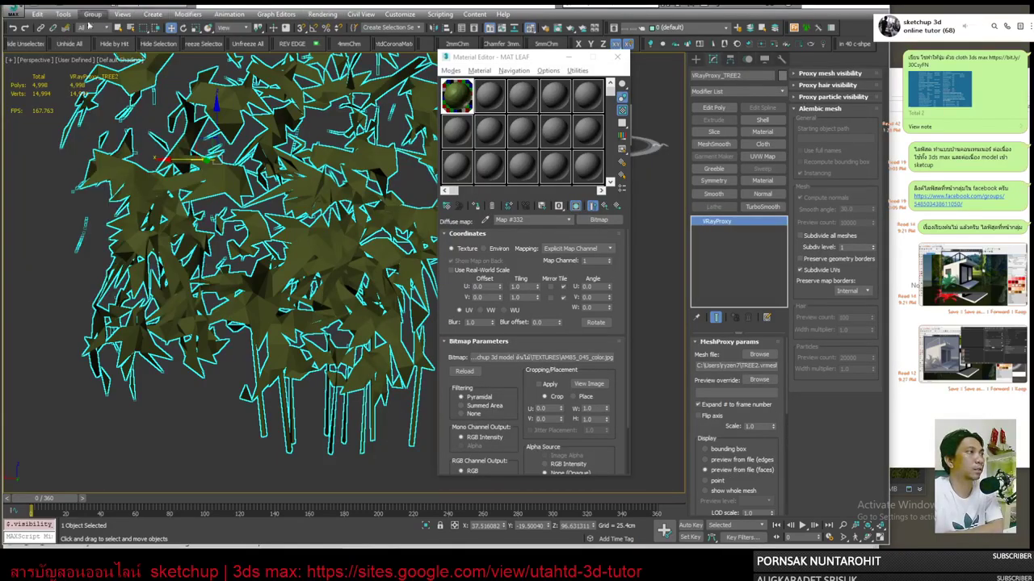
pyautogui.click(63, 14)
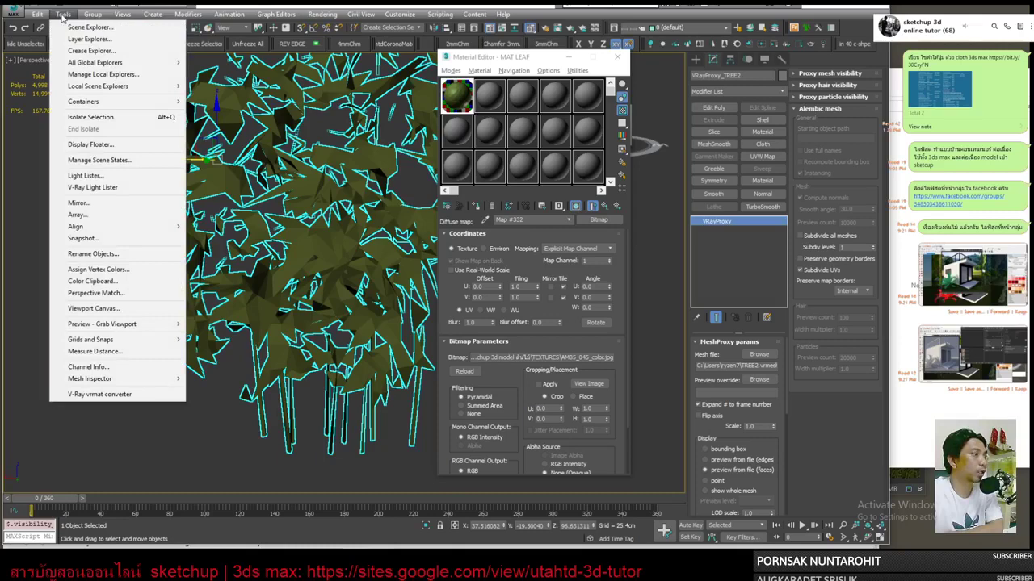
pyautogui.click(116, 395)
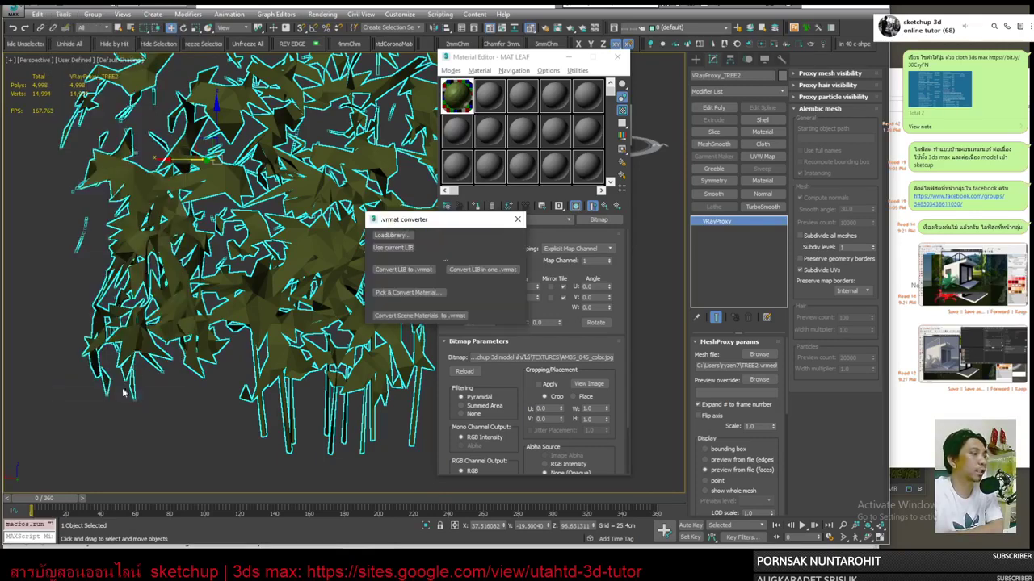
pyautogui.click(408, 317)
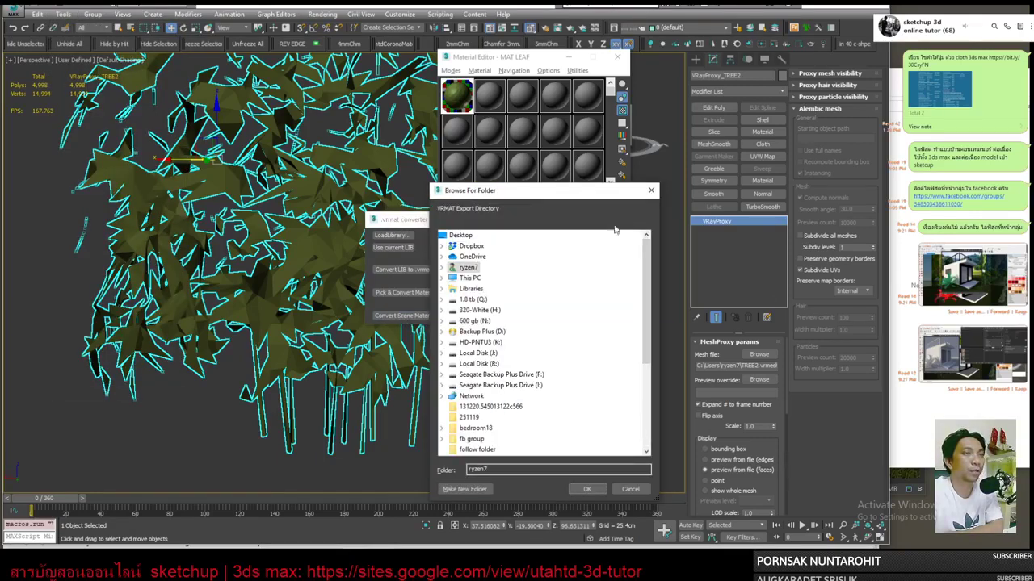
pyautogui.moveTo(519, 192)
pyautogui.mouseDown()
pyautogui.moveTo(411, 66)
pyautogui.moveTo(191, 133)
pyautogui.mouseUp()
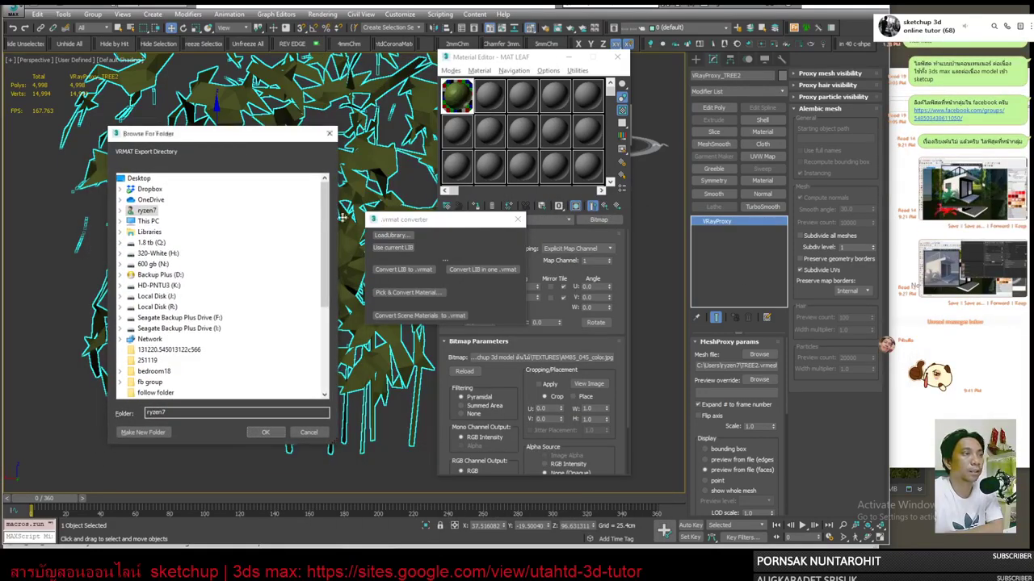
pyautogui.press('Escape')
pyautogui.moveTo(450, 220); pyautogui.dragTo(252, 216)
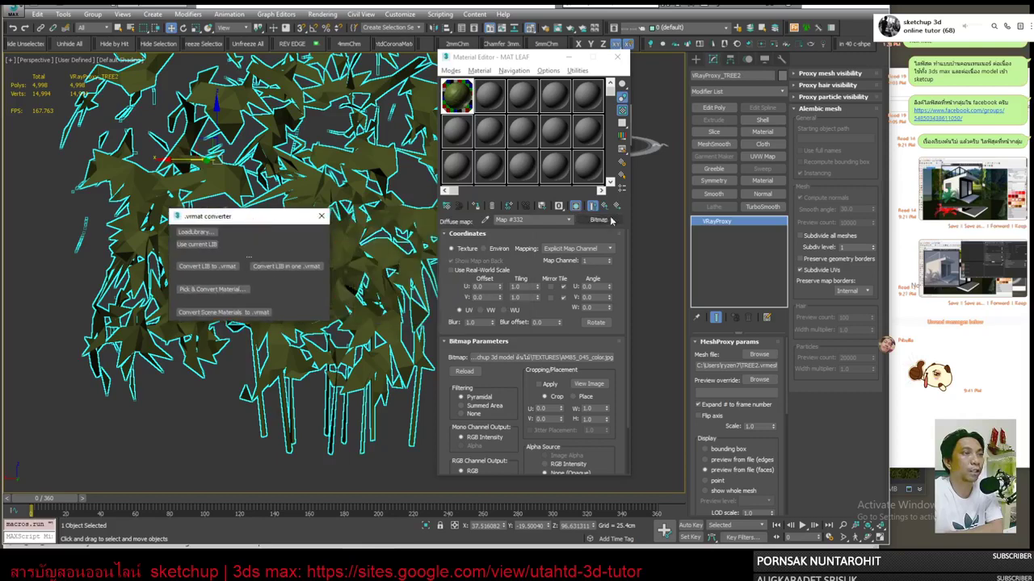
pyautogui.click(592, 205)
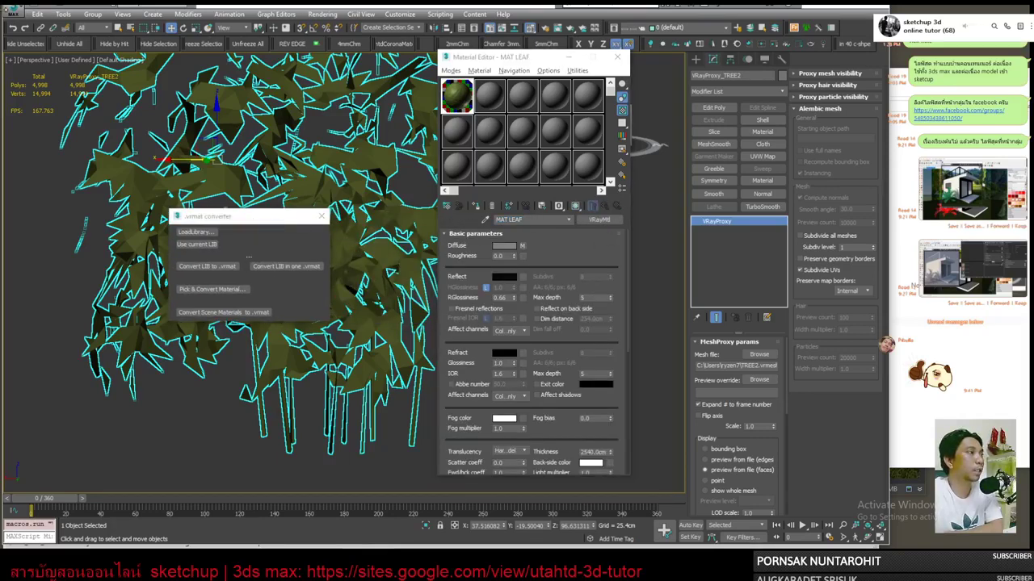
# Convert the scene materials to .vrmat, using the copied proxy folder path as the export folder.
pyautogui.click(63, 15)
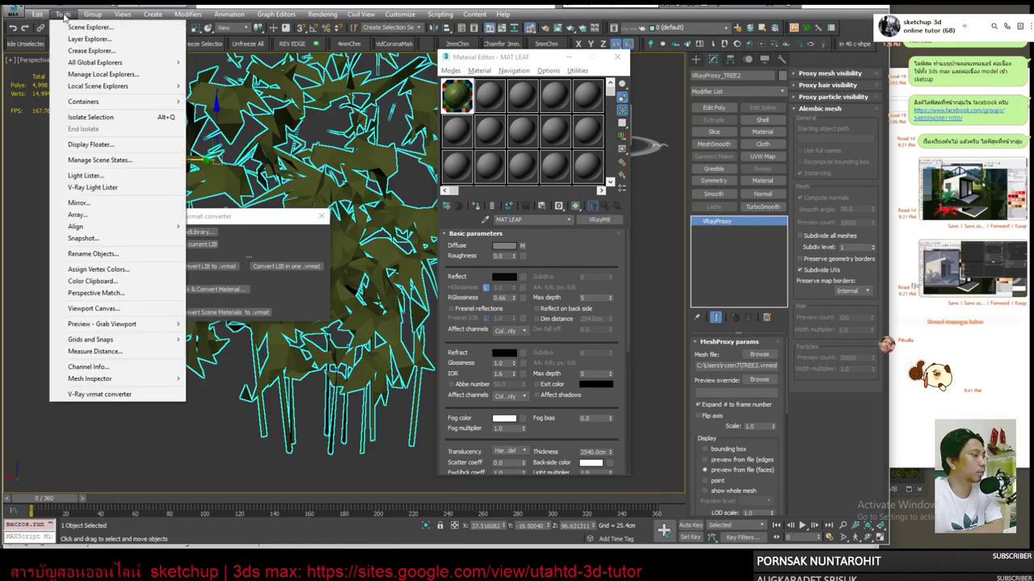
pyautogui.click(101, 394)
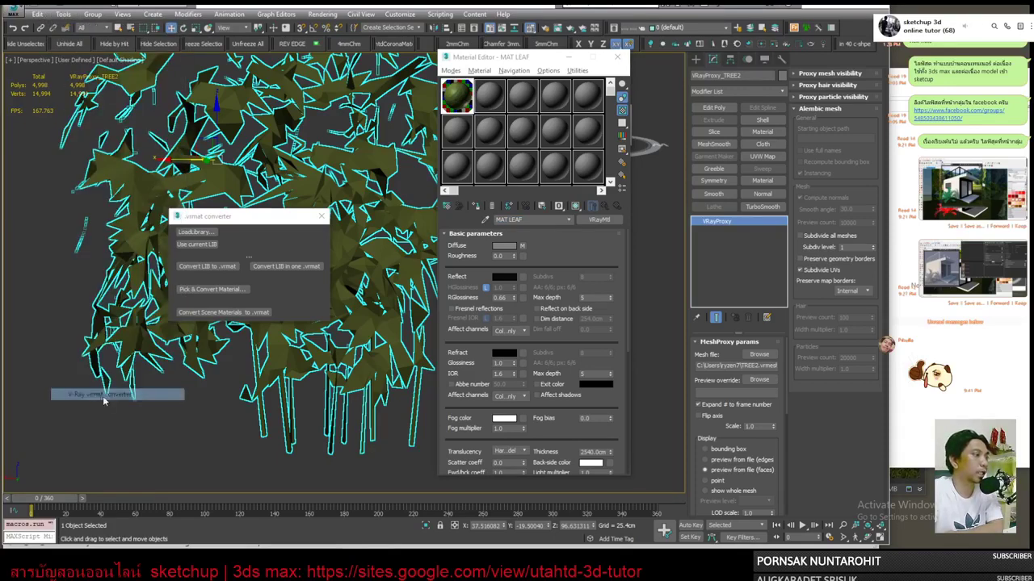
pyautogui.click(240, 314)
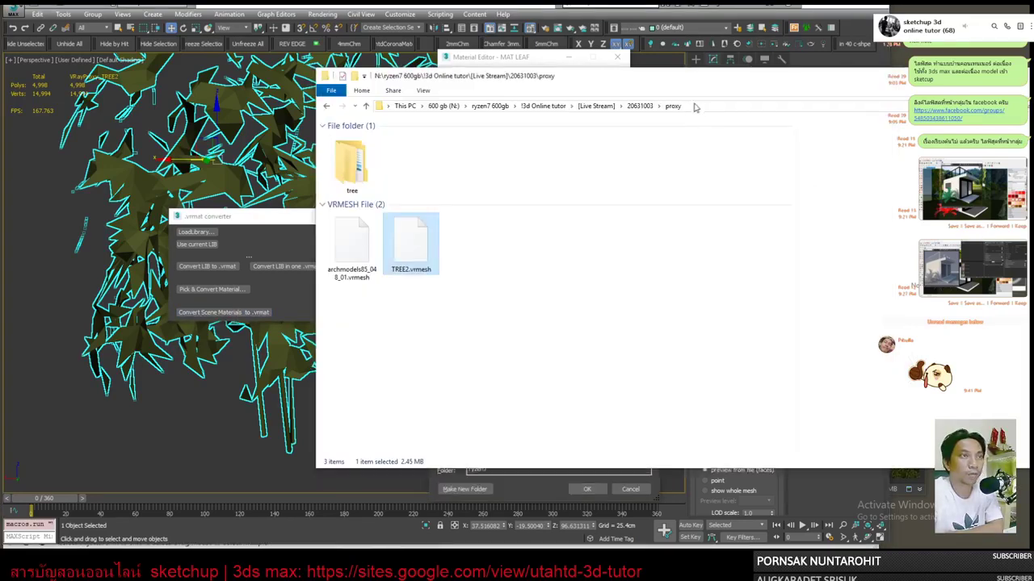
pyautogui.click(693, 106)
pyautogui.rightClick(693, 108)
pyautogui.click(719, 142)
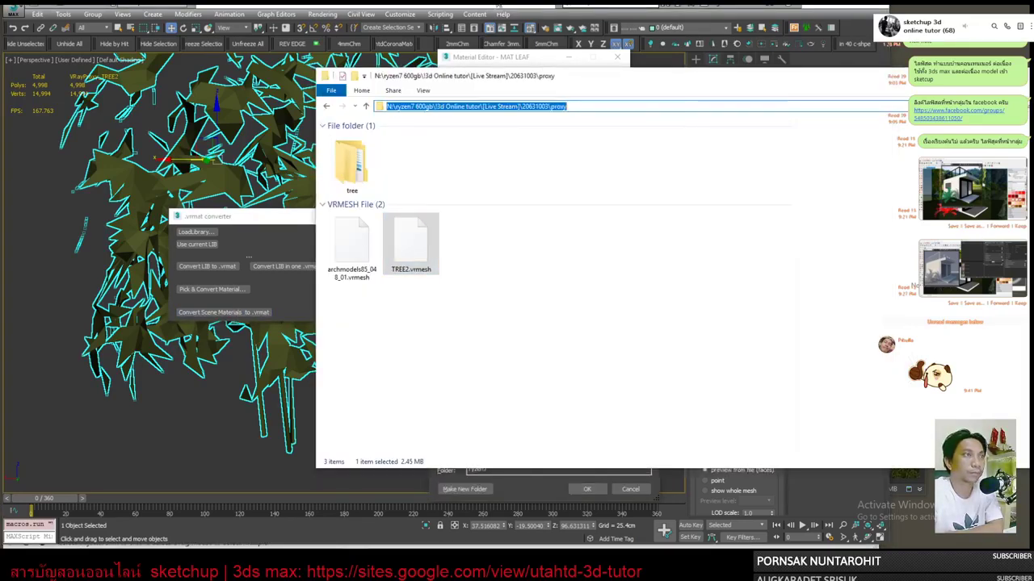
pyautogui.click(499, 471)
pyautogui.hotkey('ctrl', 'a')
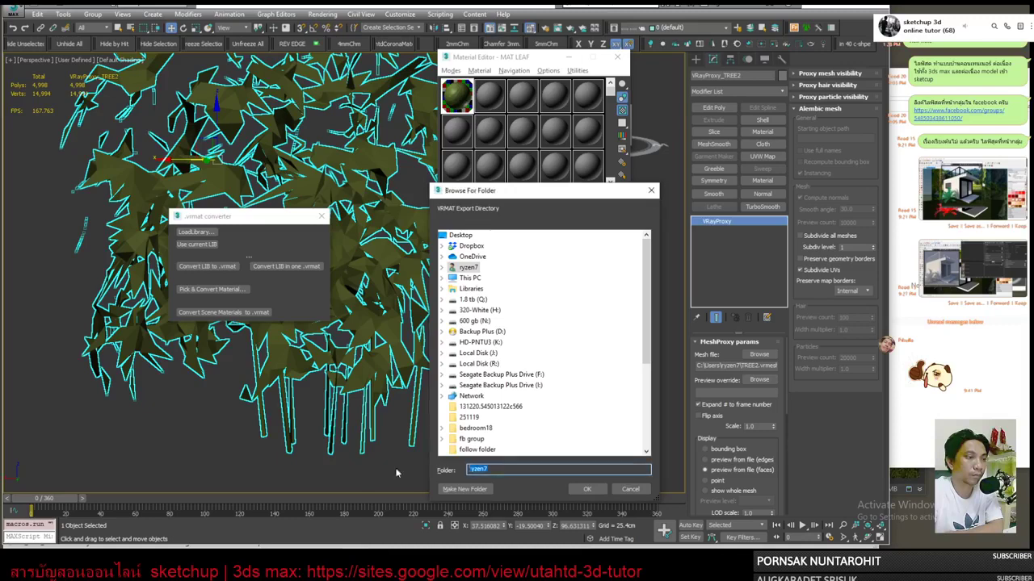
pyautogui.rightClick(500, 469)
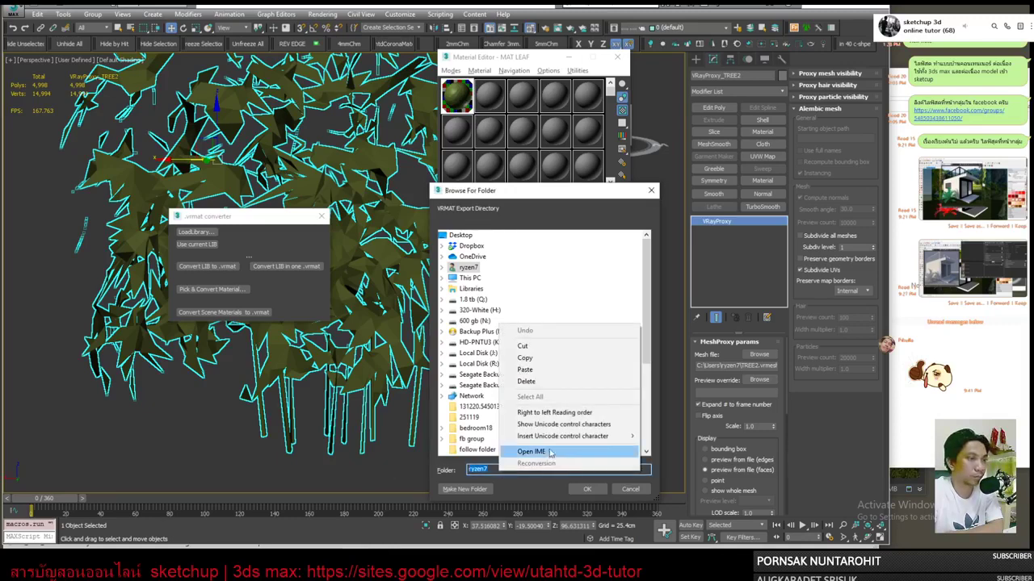
pyautogui.click(569, 370)
pyautogui.click(595, 490)
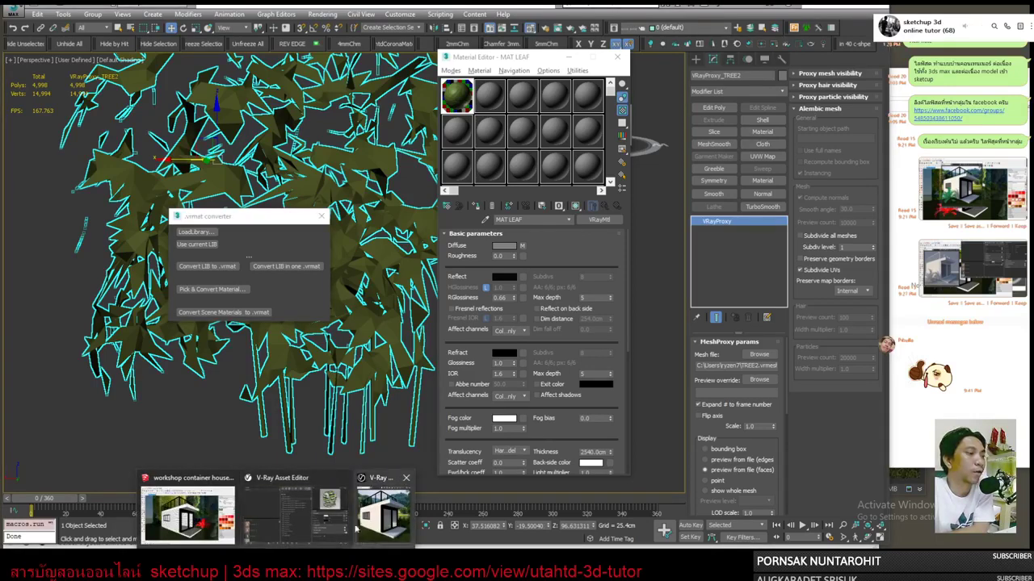
pyautogui.click(184, 520)
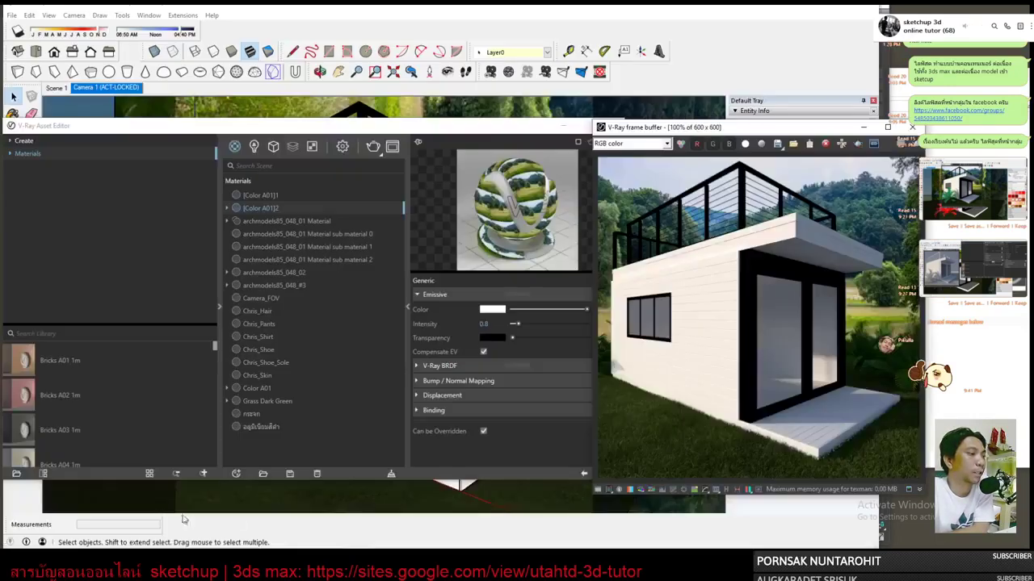
# Close the V-Ray frame buffer and Asset Editor, then check MAT LEAF.vrmat and its textures in Explorer.
pyautogui.click(911, 127)
pyautogui.click(610, 125)
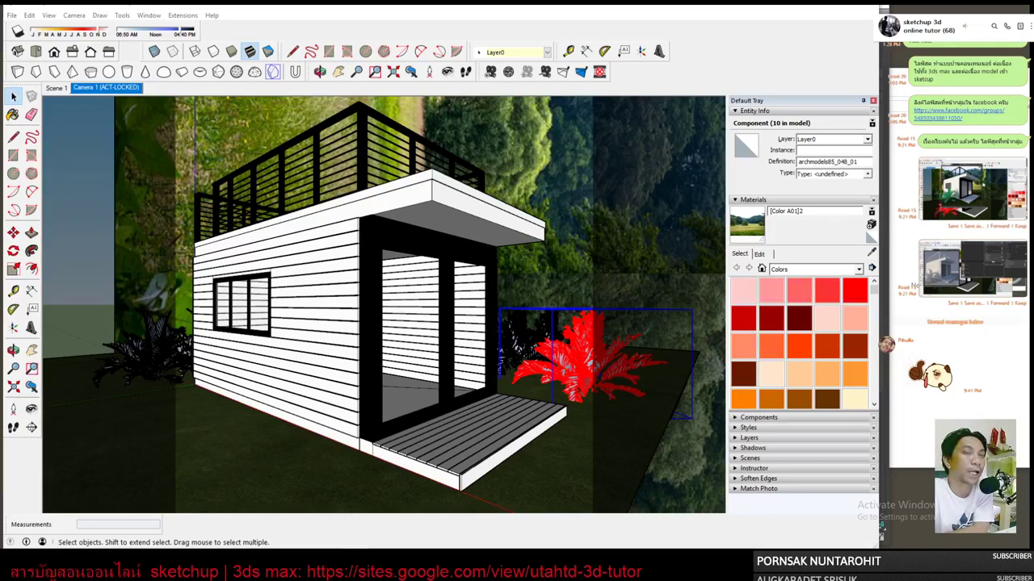
pyautogui.hotkey('alt', 'Tab')
pyautogui.click(353, 184)
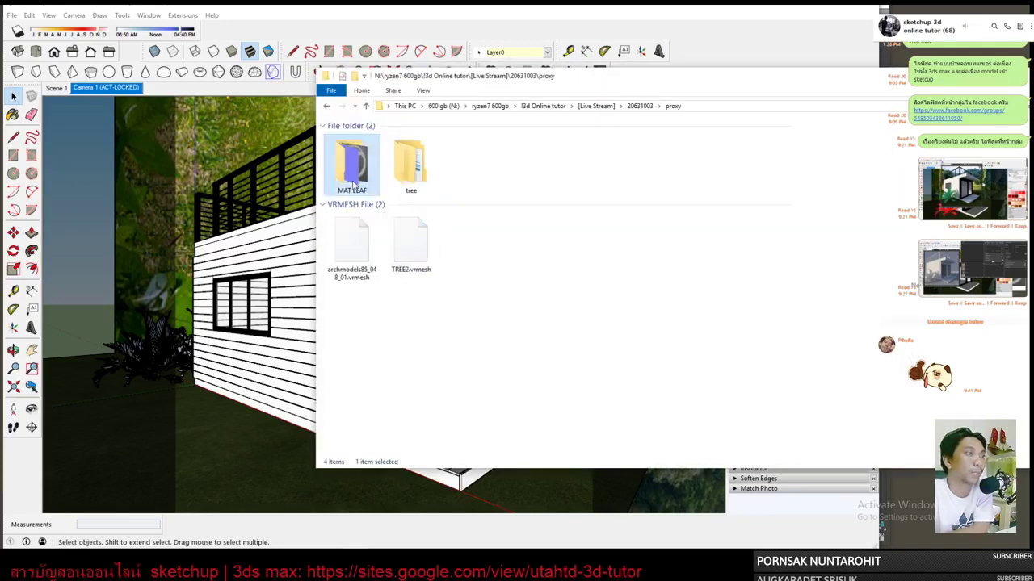
pyautogui.doubleClick(353, 184)
pyautogui.click(404, 215)
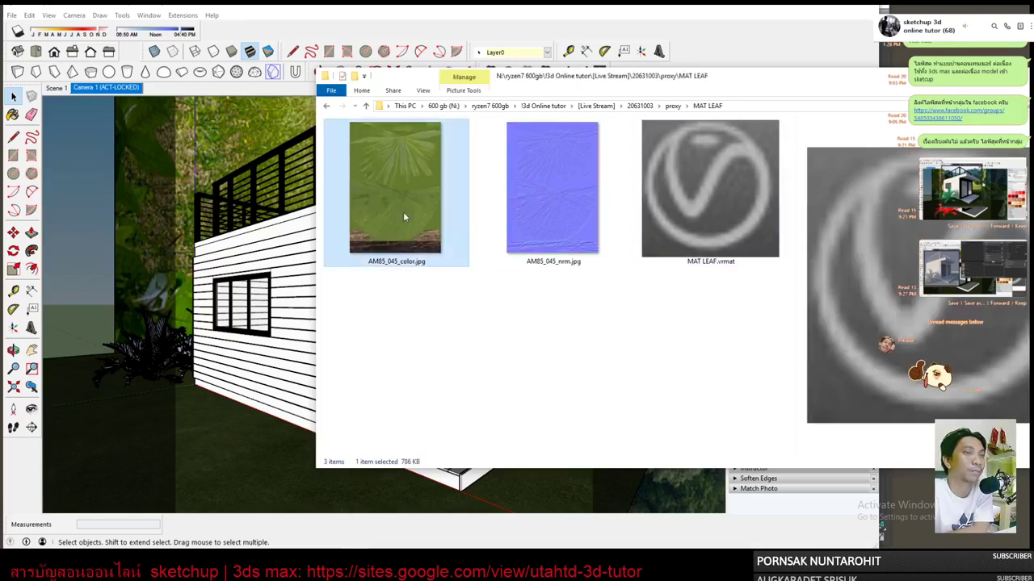
pyautogui.click(716, 198)
pyautogui.click(671, 106)
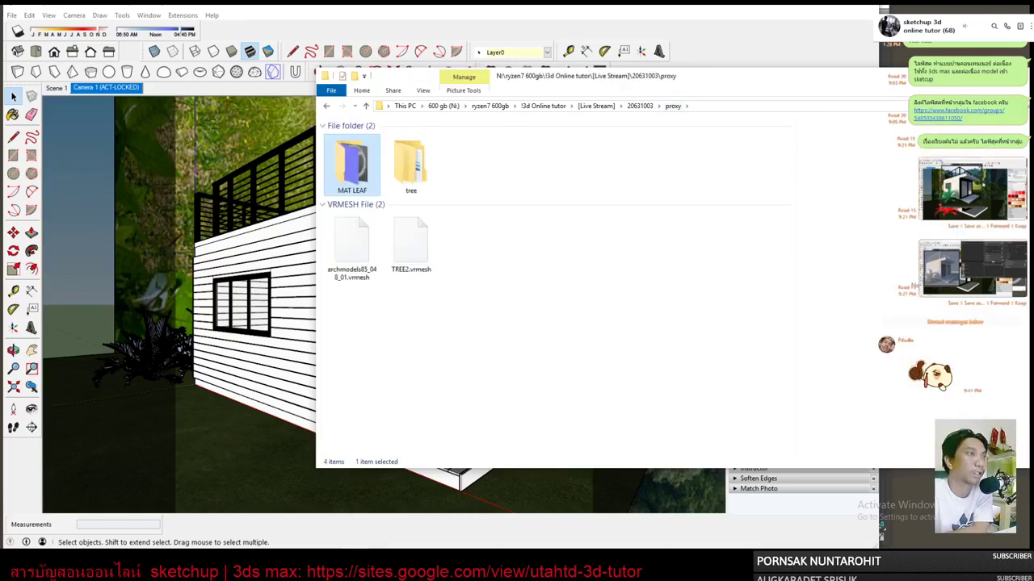
pyautogui.click(477, 11)
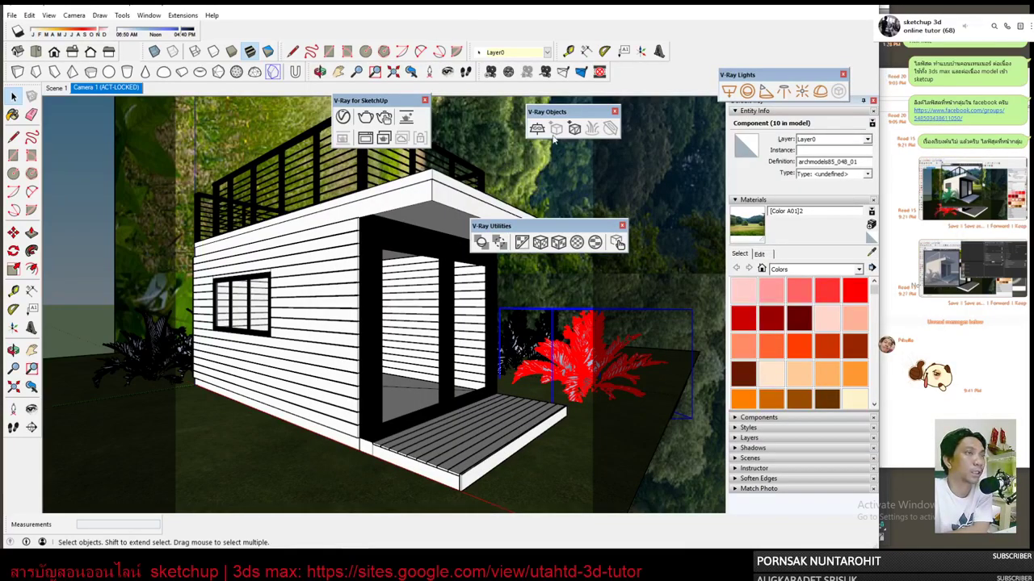
# Import TREE2.vrmesh from the proxy folder and place the bush at the house's left corner.
pyautogui.click(574, 131)
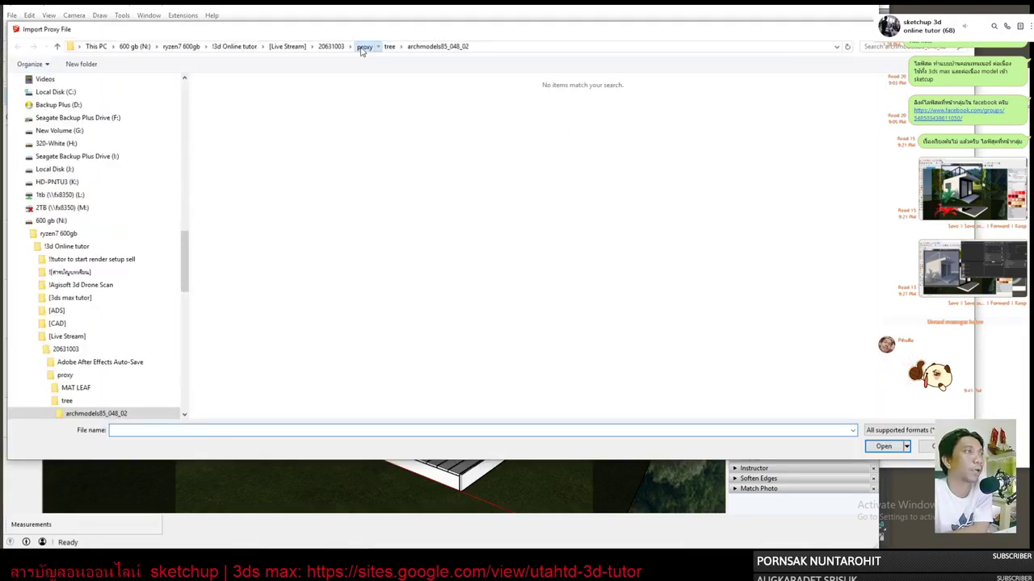
pyautogui.click(363, 46)
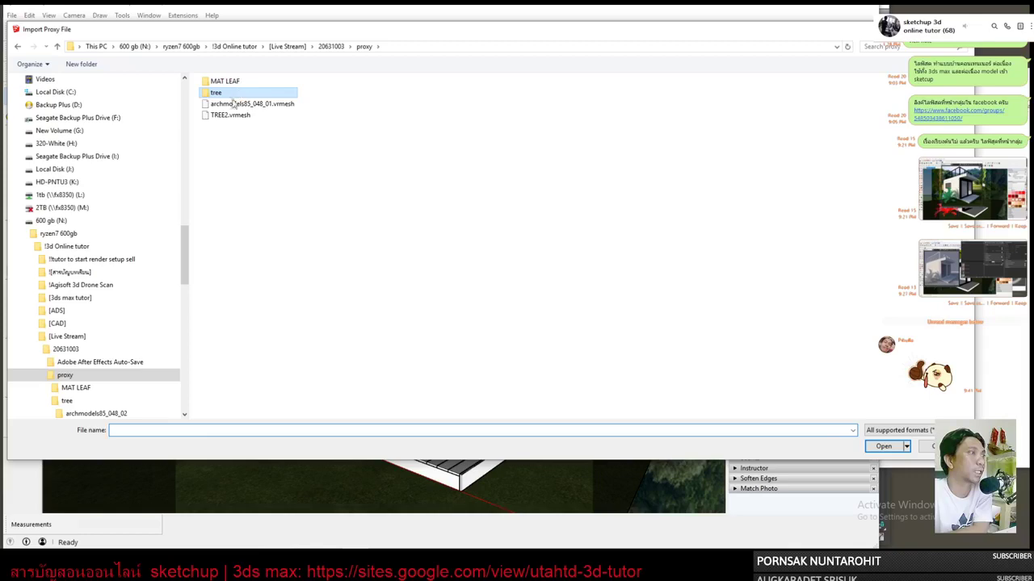
pyautogui.click(227, 115)
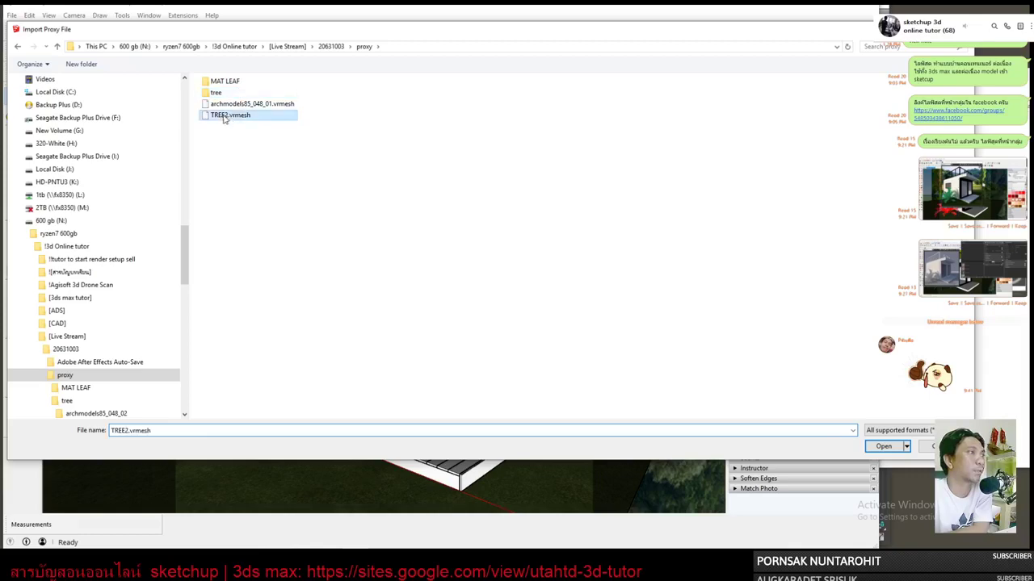
pyautogui.click(884, 449)
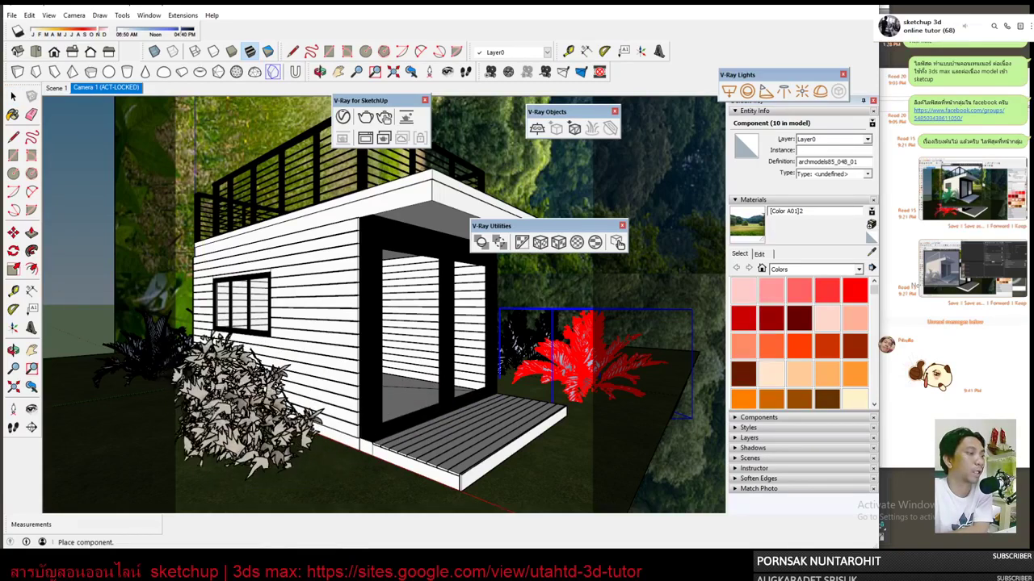
pyautogui.click(242, 440)
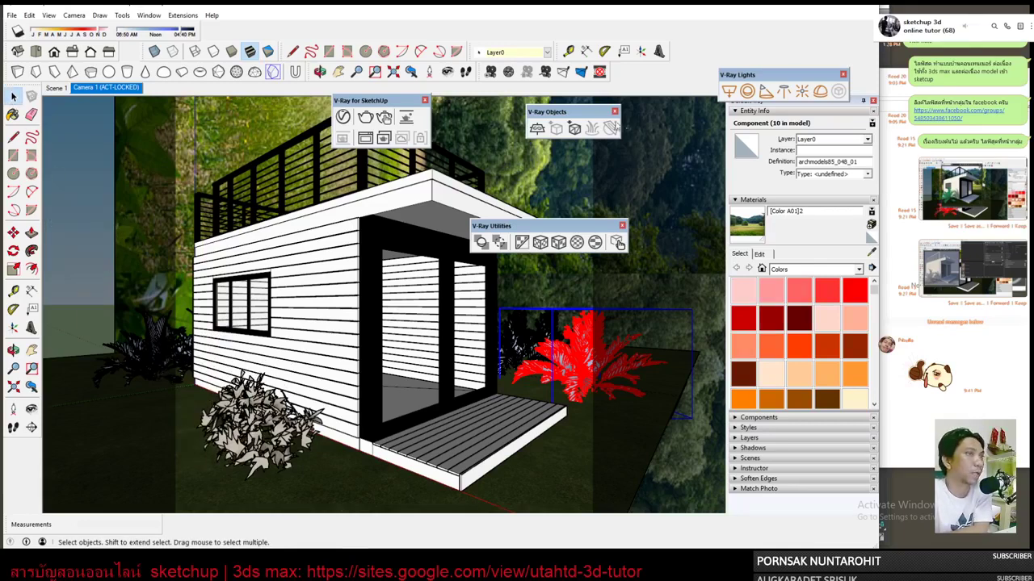
pyautogui.click(347, 121)
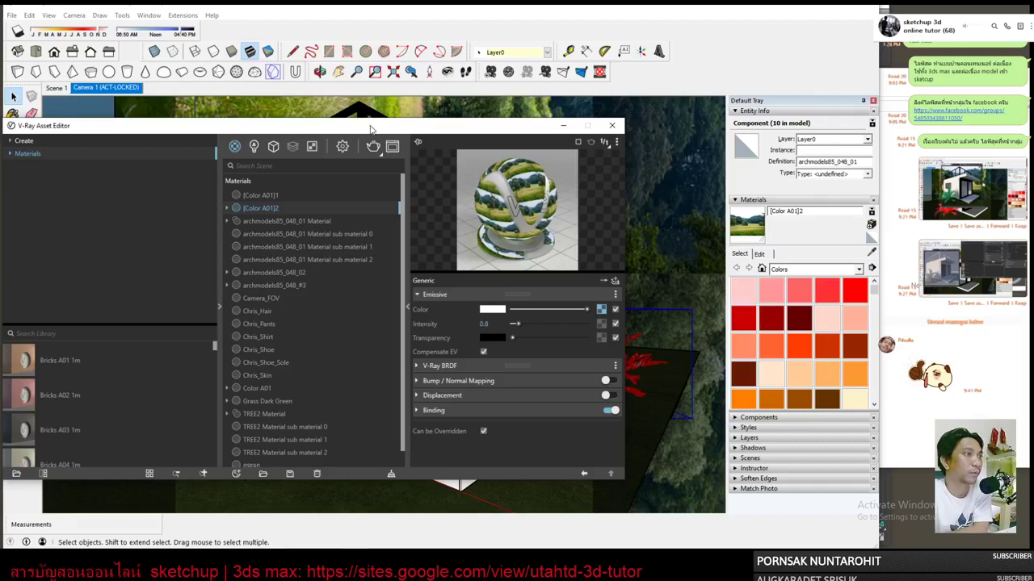
pyautogui.moveTo(371, 129); pyautogui.dragTo(592, 57)
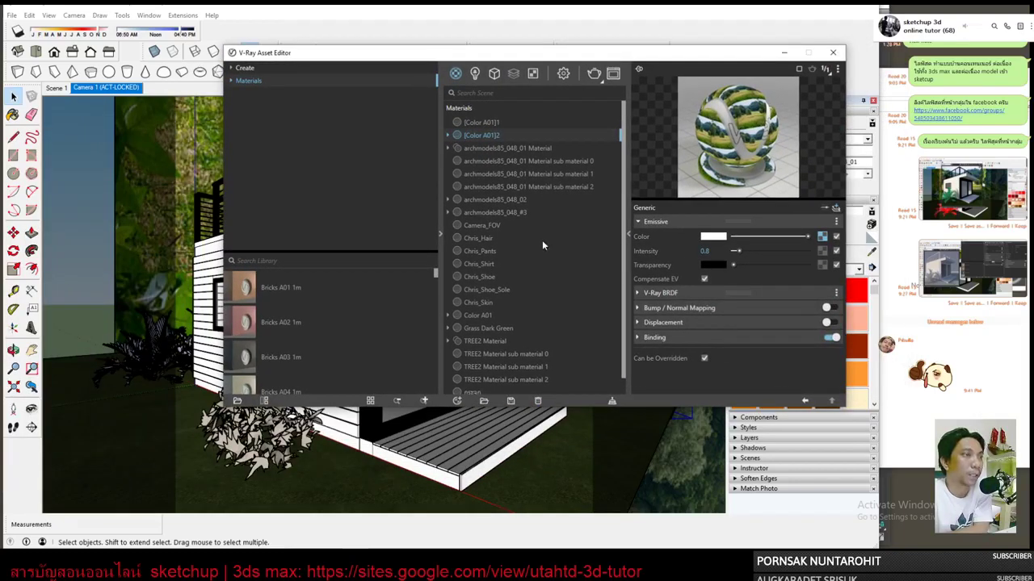
pyautogui.scroll(-1, 618, 216)
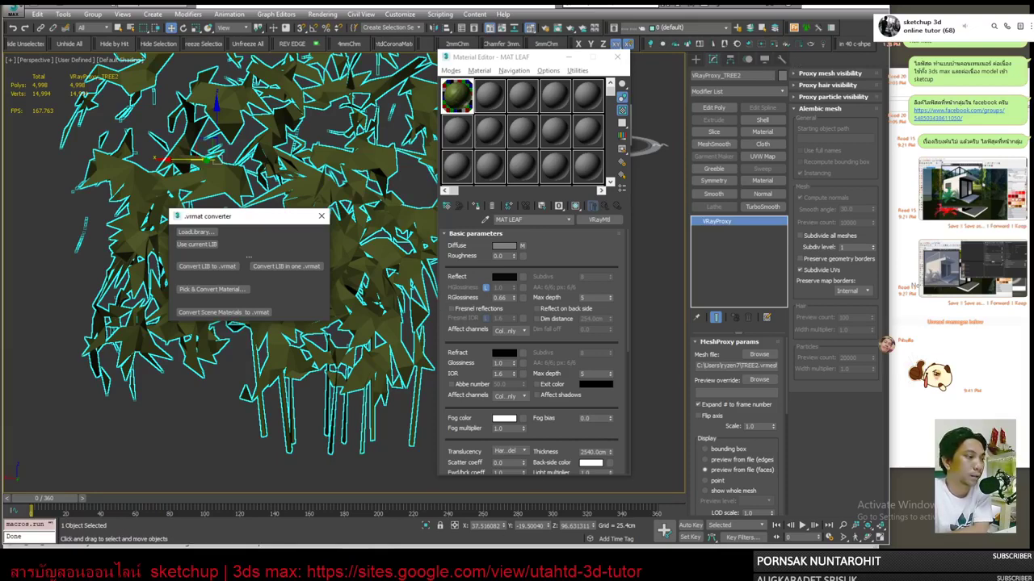
pyautogui.click(243, 476)
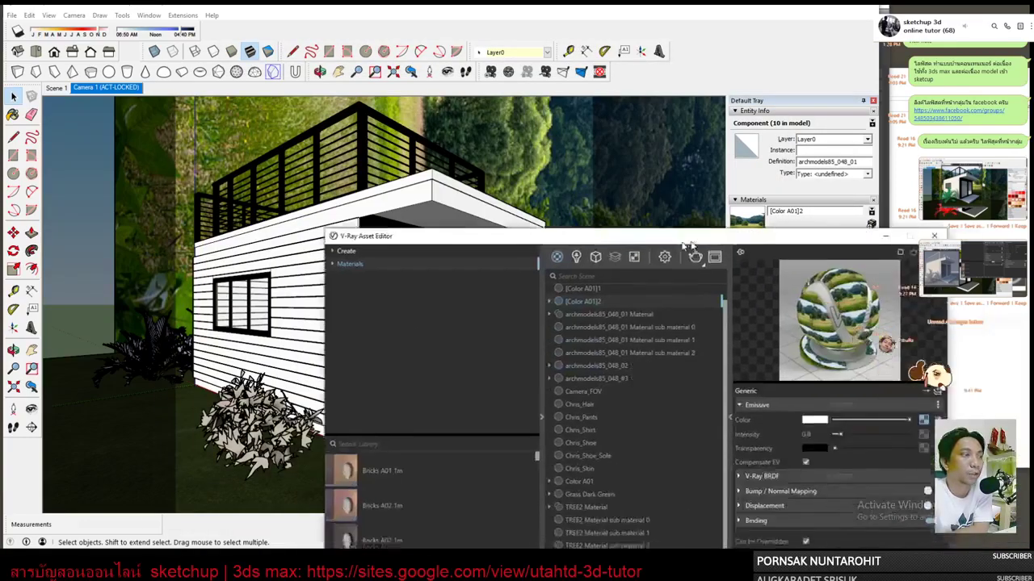
pyautogui.moveTo(591, 57); pyautogui.dragTo(730, 329)
# Sample TREE2 Material from the bush, inspect its sub-materials, and launch the V-Ray material file import.
pyautogui.click(872, 254)
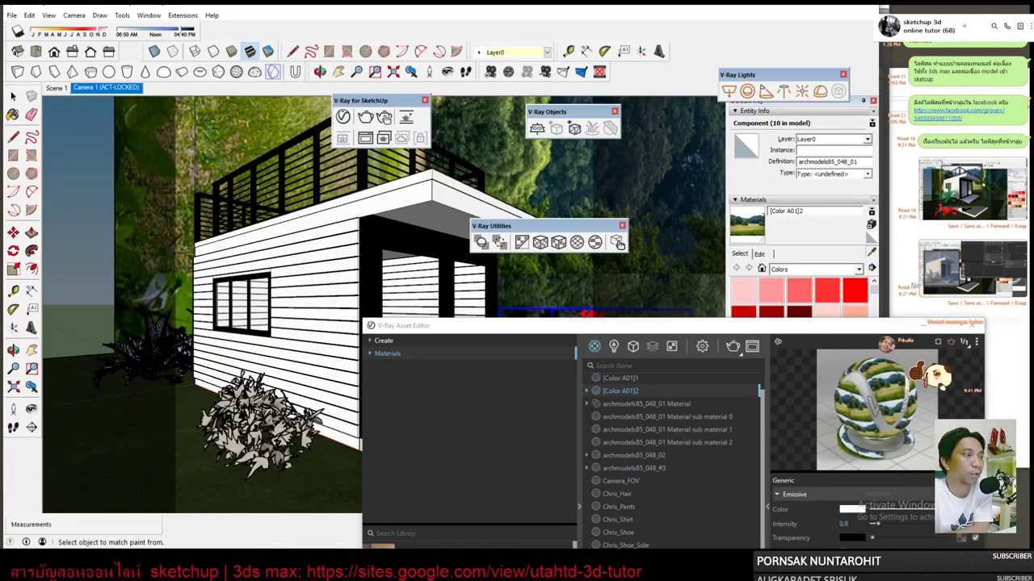
pyautogui.click(262, 400)
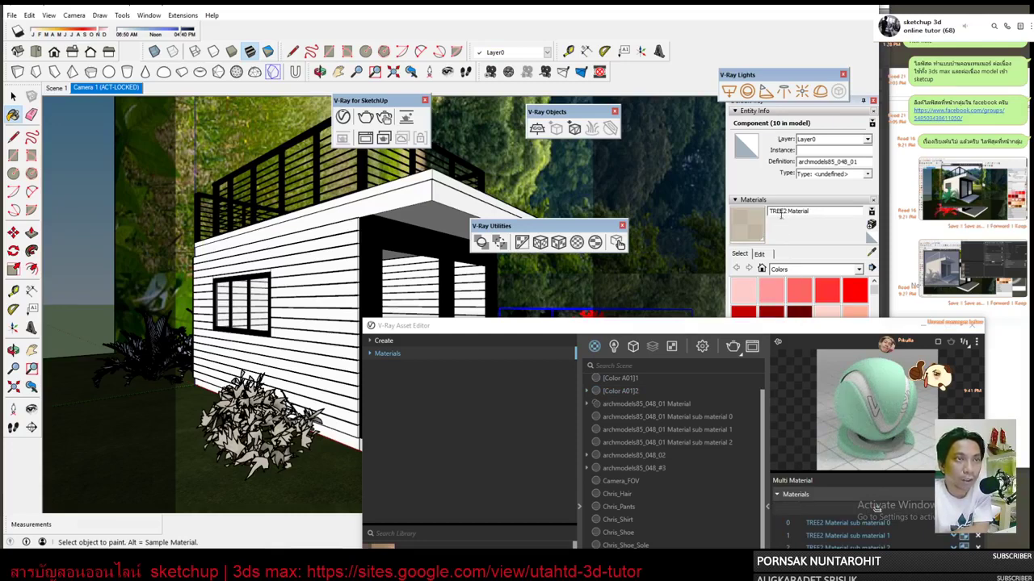
pyautogui.moveTo(775, 324); pyautogui.dragTo(728, 87)
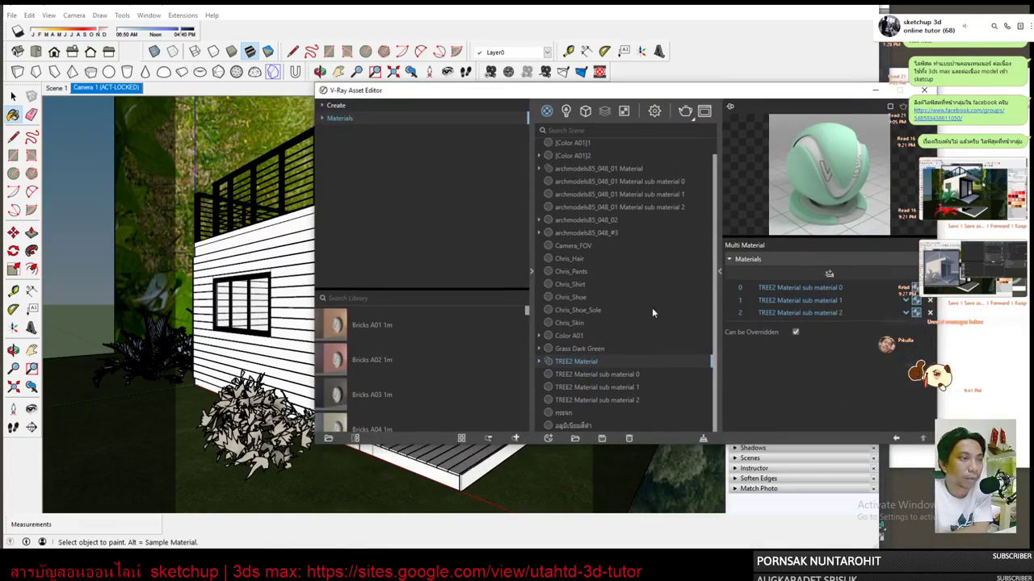
pyautogui.click(539, 362)
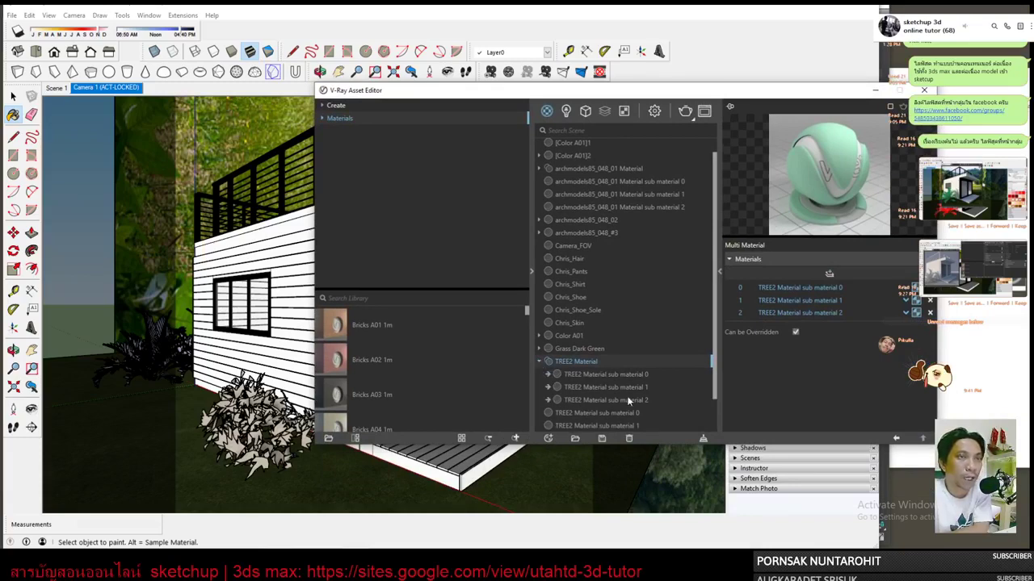
pyautogui.moveTo(718, 95); pyautogui.dragTo(629, 45)
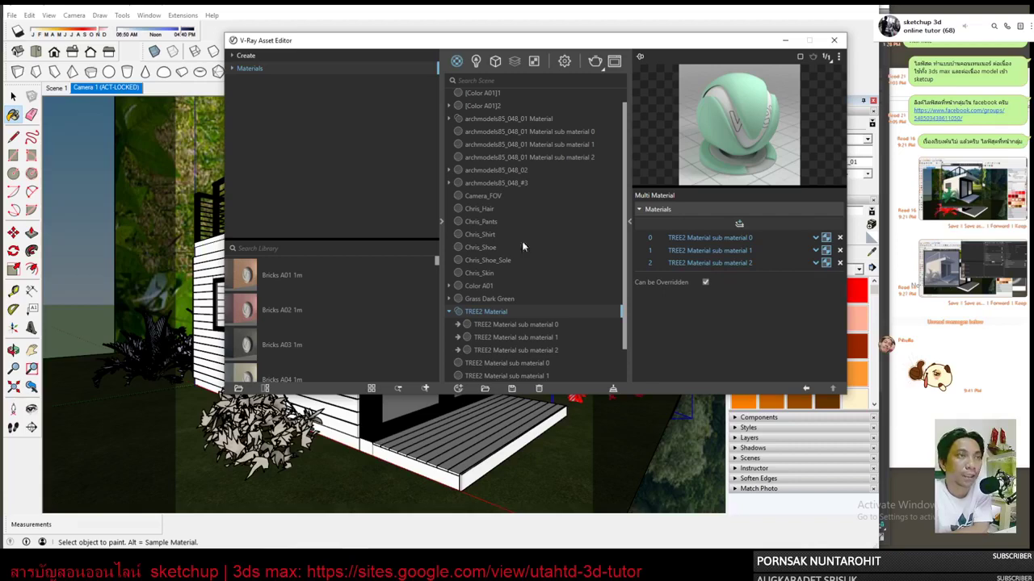
pyautogui.click(449, 312)
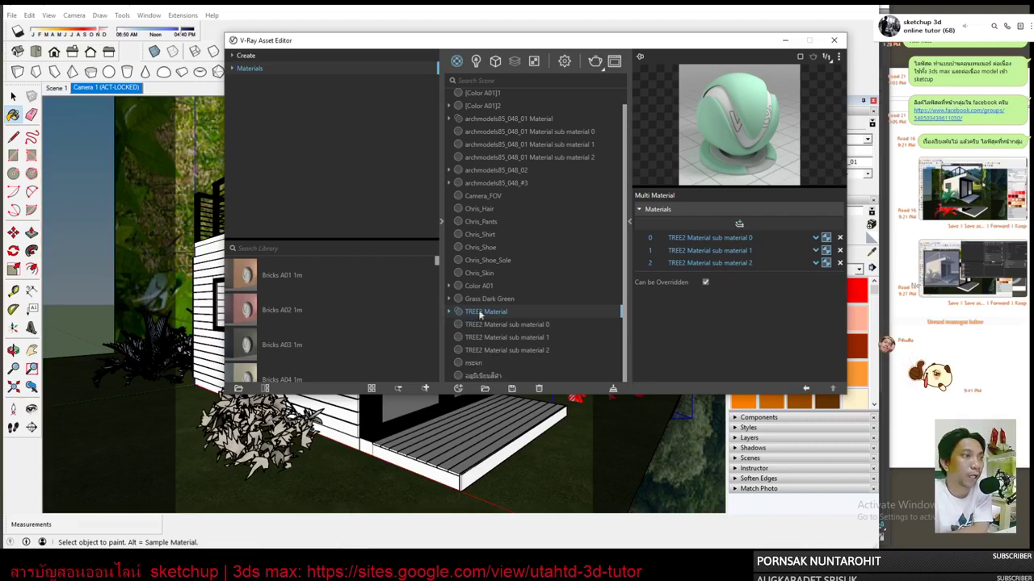
pyautogui.click(485, 391)
# Import MAT LEAF.vrmat from the MAT LEAF folder and expand it to show its two textures.
pyautogui.doubleClick(275, 109)
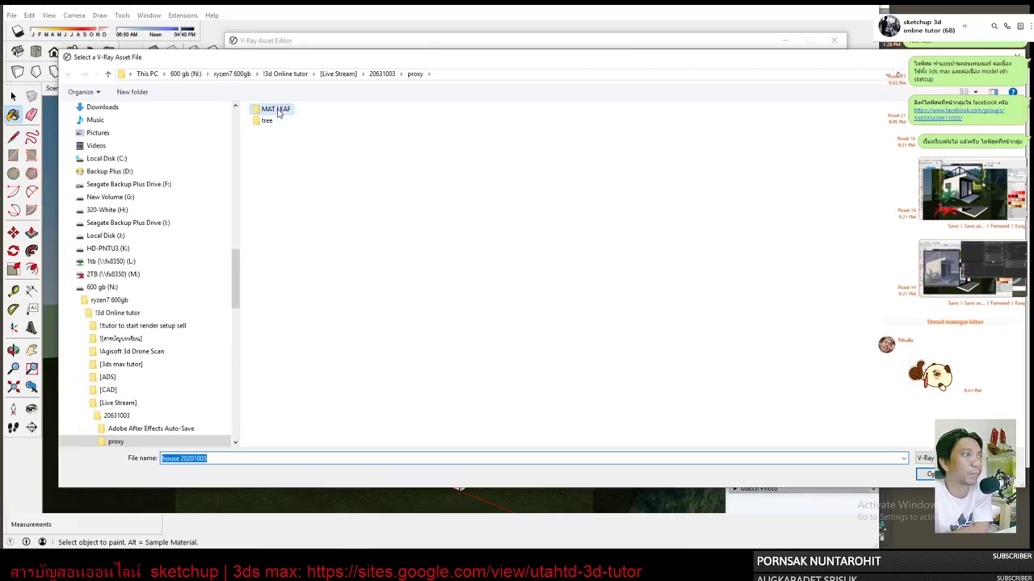
pyautogui.click(323, 227)
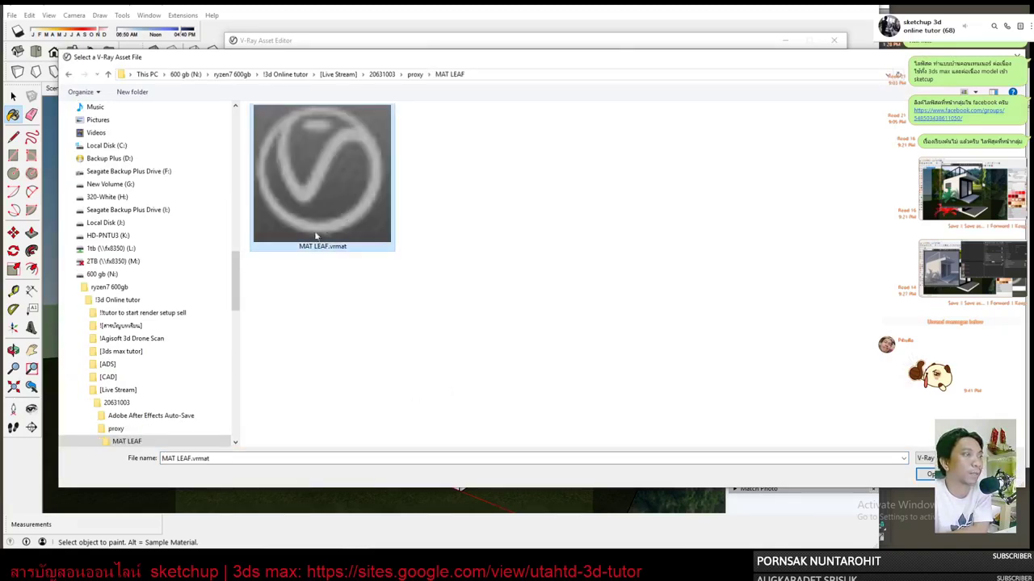
pyautogui.doubleClick(319, 232)
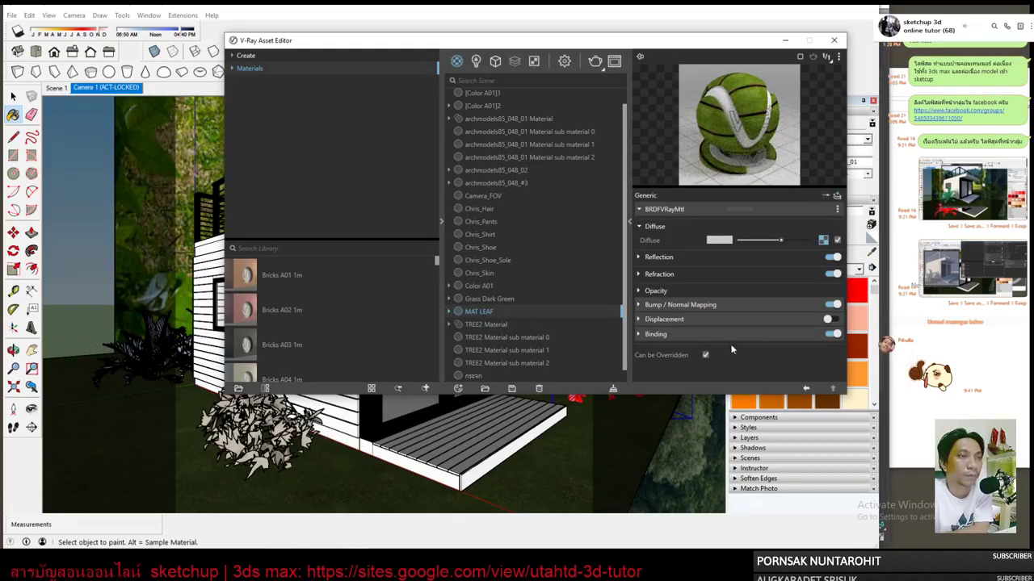
pyautogui.click(450, 312)
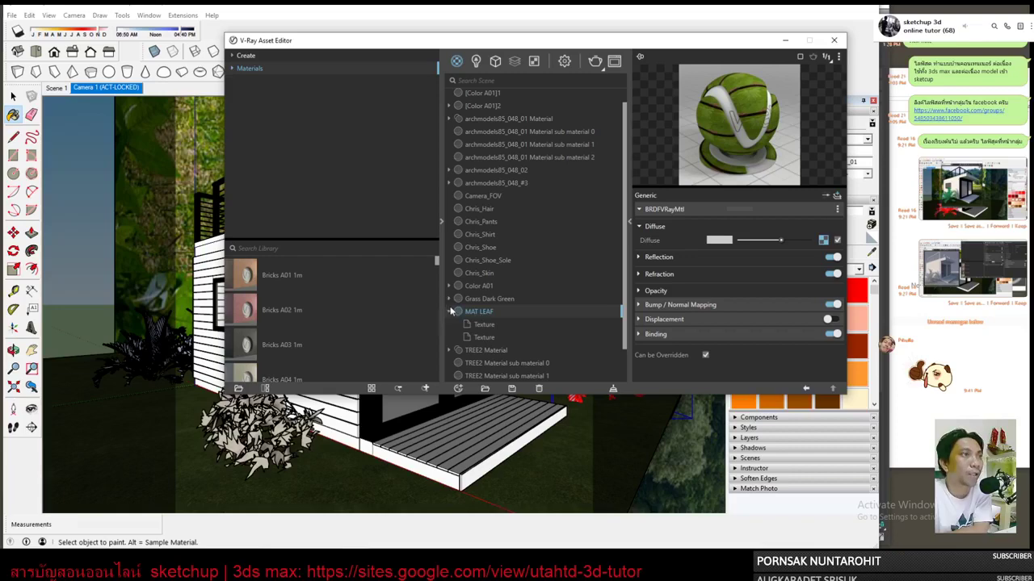
pyautogui.moveTo(721, 46)
pyautogui.mouseDown()
pyautogui.moveTo(564, 90)
pyautogui.moveTo(622, 63)
pyautogui.mouseUp()
pyautogui.click(870, 253)
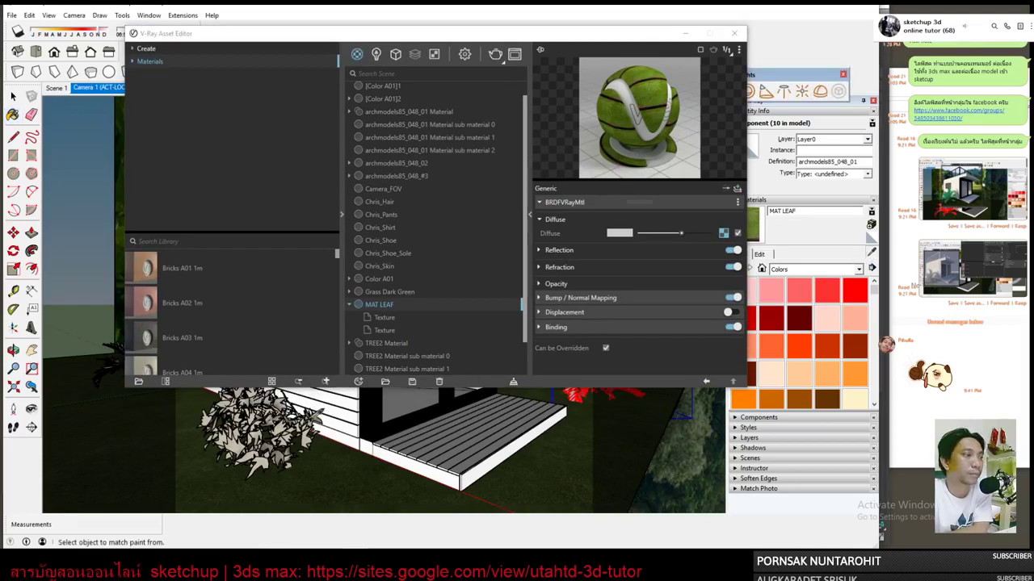
# Sample TREE2 Material from the tree proxy and drag MAT LEAF into sub-material slots 0, 1 and 2.
pyautogui.click(285, 417)
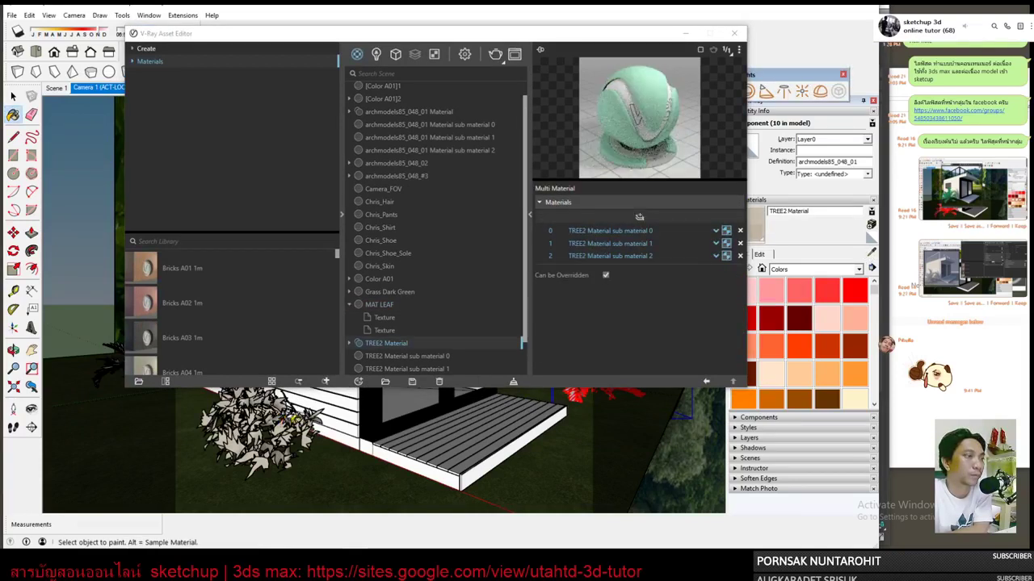
pyautogui.click(351, 343)
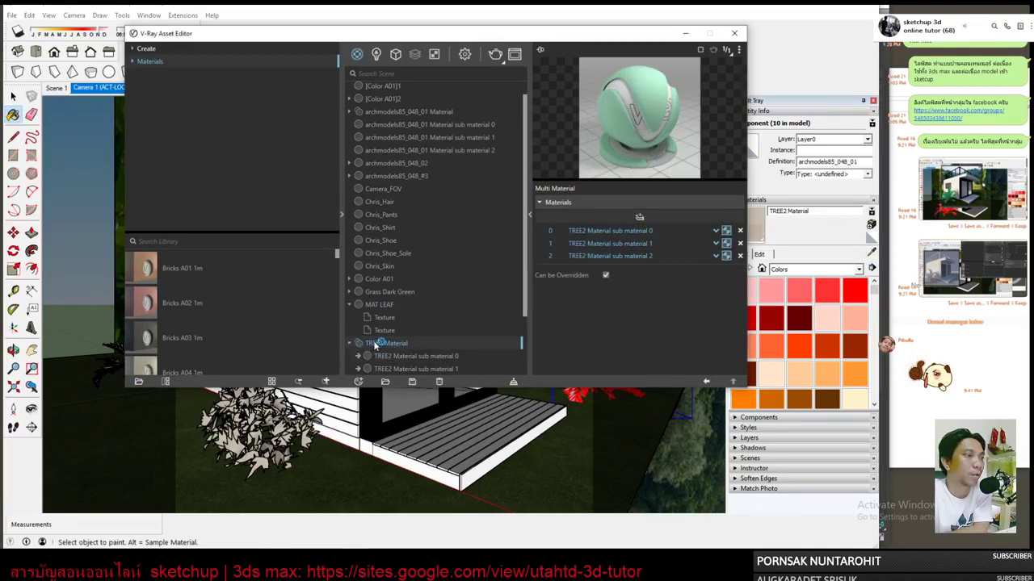
pyautogui.scroll(-1, 395, 332)
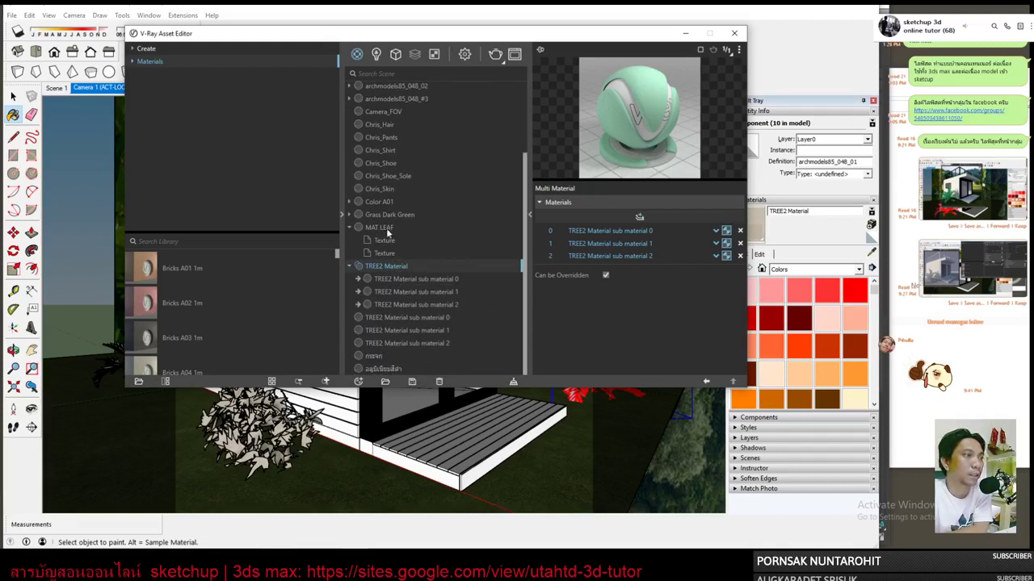
pyautogui.moveTo(384, 232); pyautogui.dragTo(631, 231)
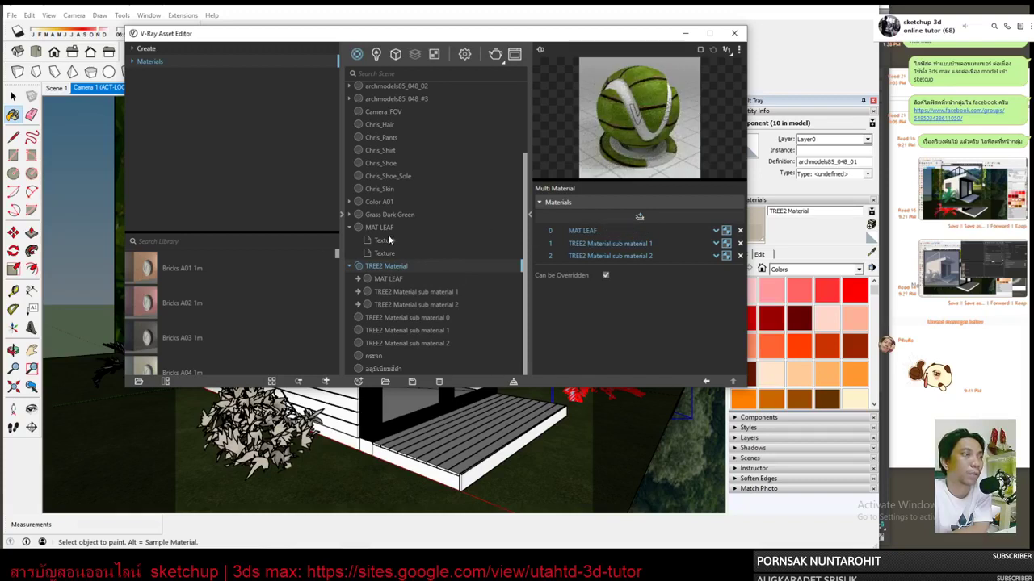
pyautogui.moveTo(604, 246); pyautogui.dragTo(606, 244)
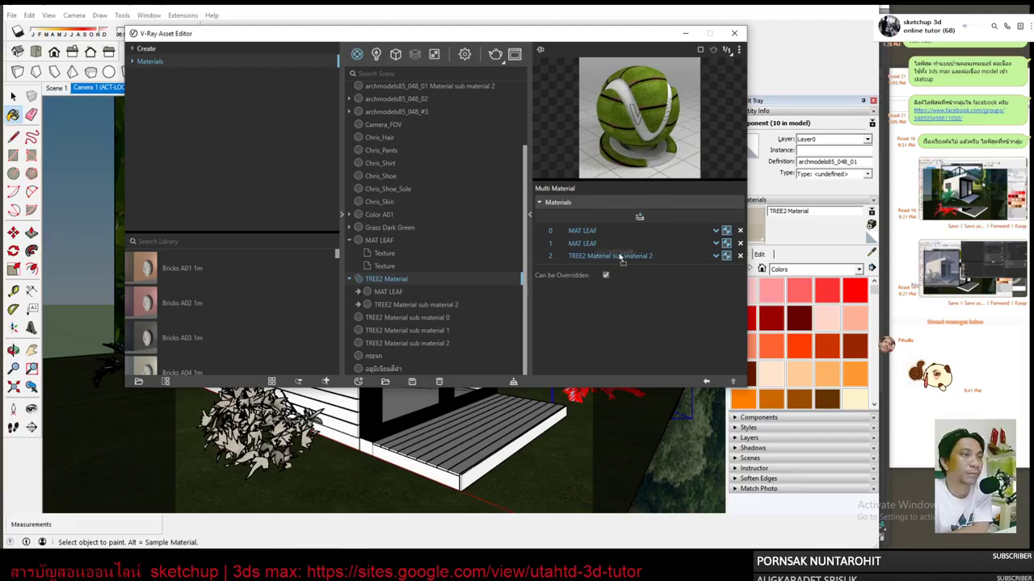
pyautogui.moveTo(379, 239); pyautogui.dragTo(611, 256)
# Minimize the Asset Editor, return to Select, and start an interactive V-Ray render.
pyautogui.click(683, 34)
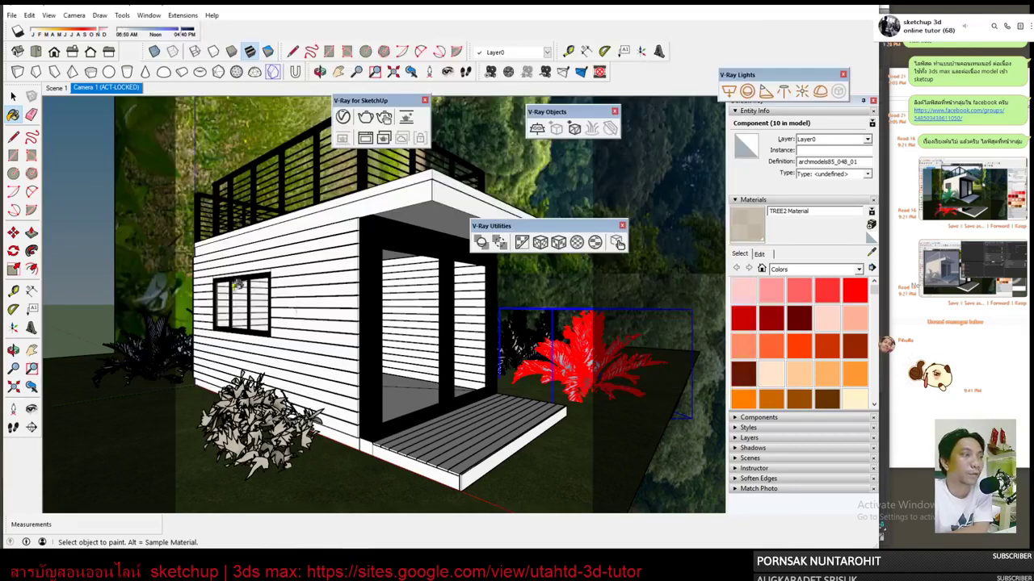
pyautogui.press('space')
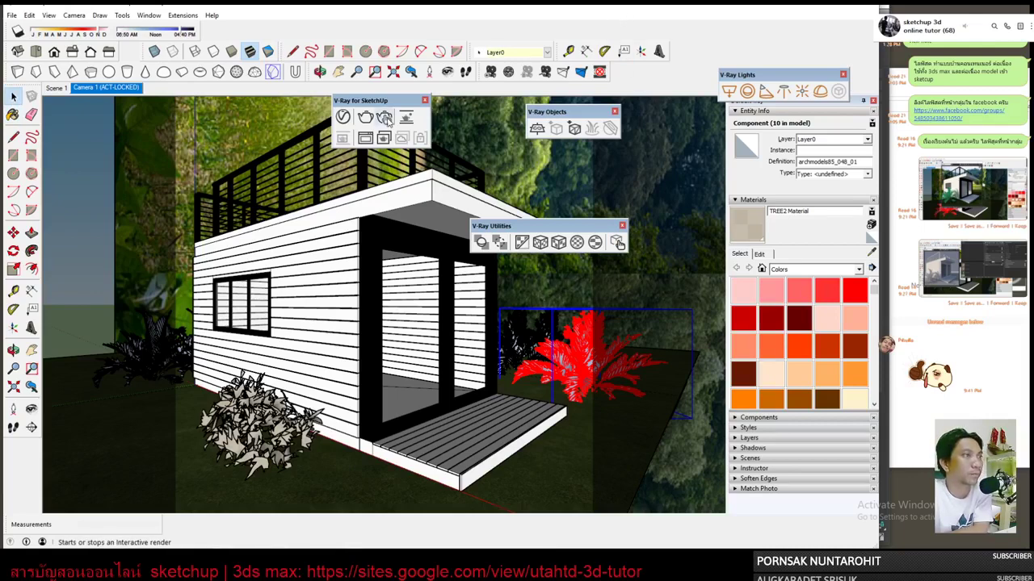
pyautogui.click(384, 119)
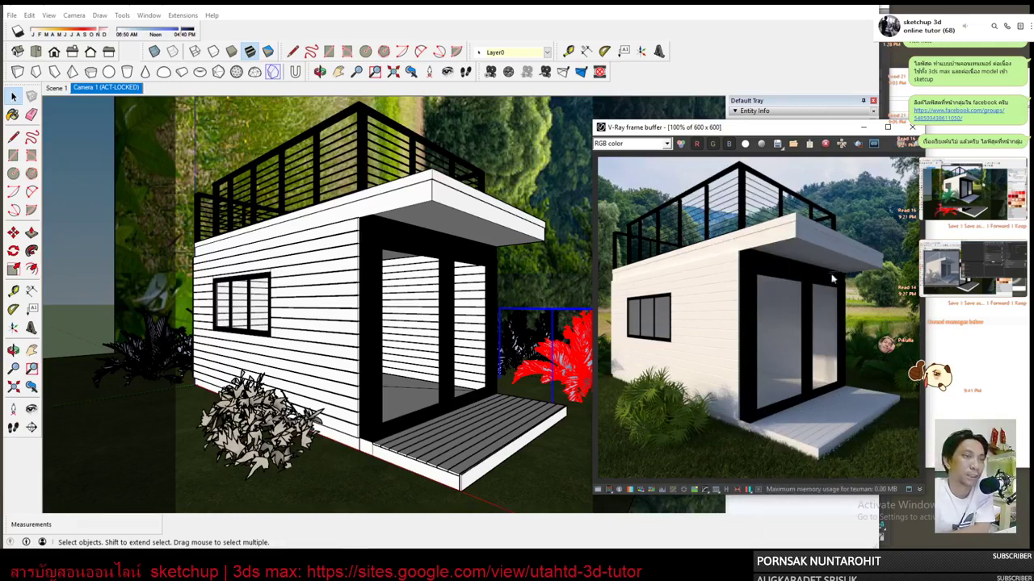
# Move the V-Ray frame buffer aside and switch to Paint Bucket to sample the black material.
pyautogui.moveTo(794, 129); pyautogui.dragTo(251, 79)
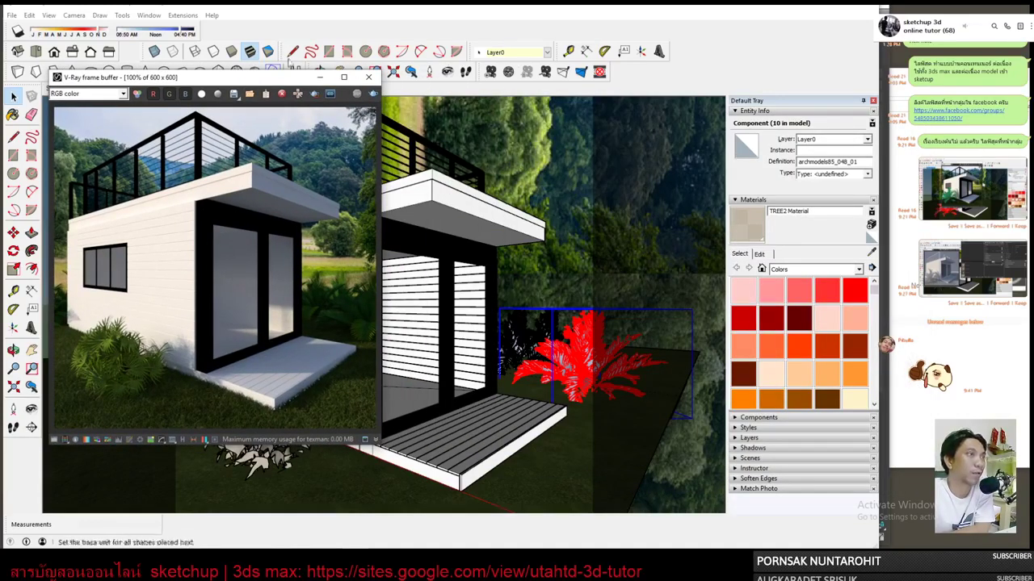
pyautogui.moveTo(153, 77); pyautogui.dragTo(249, 100)
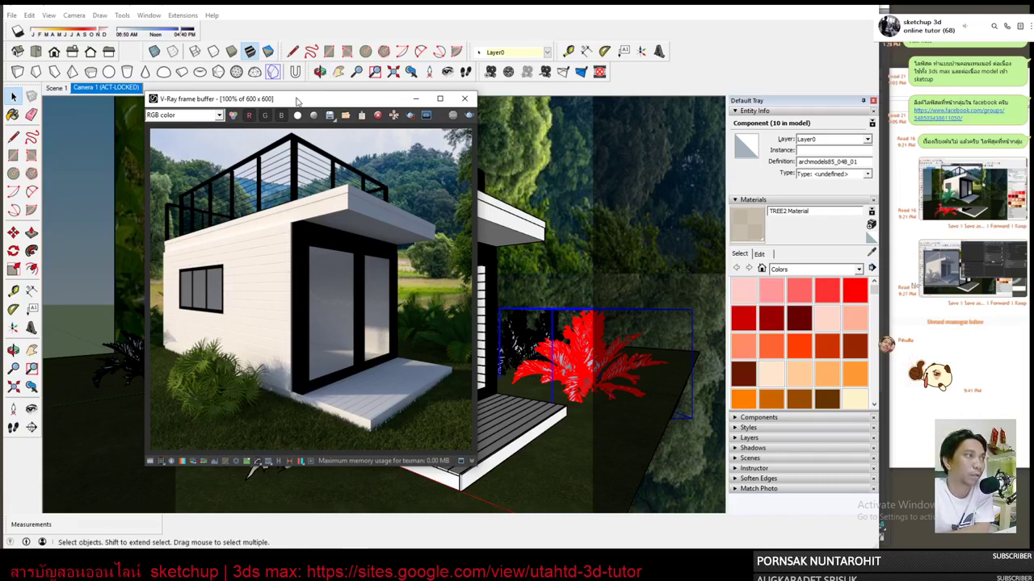
pyautogui.moveTo(426, 99); pyautogui.dragTo(339, 115)
pyautogui.click(879, 258)
pyautogui.press('b')
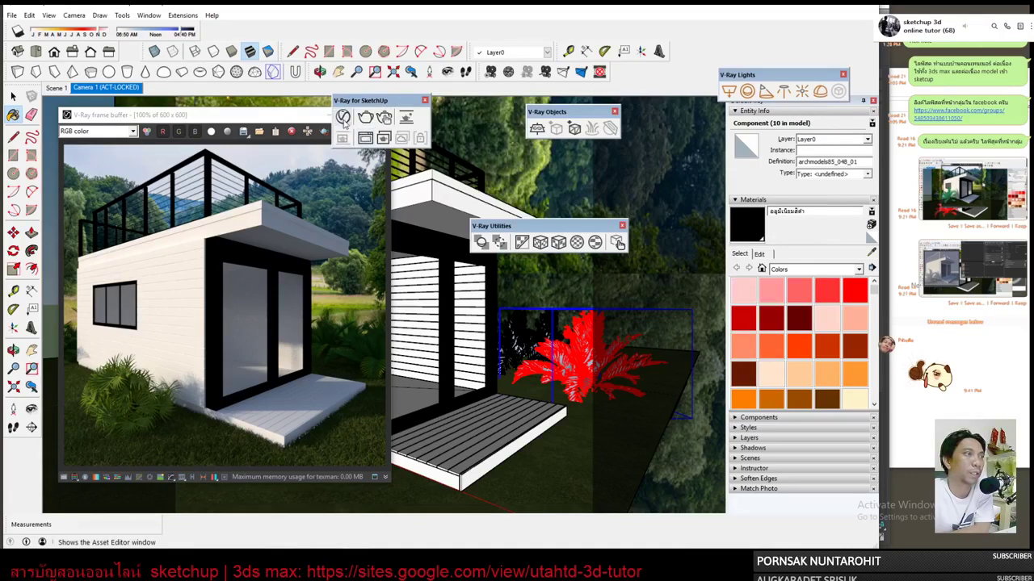
# Give the black aluminium material grey reflections, 0.6 reflection glossiness and a slightly lighter diffuse.
pyautogui.click(344, 121)
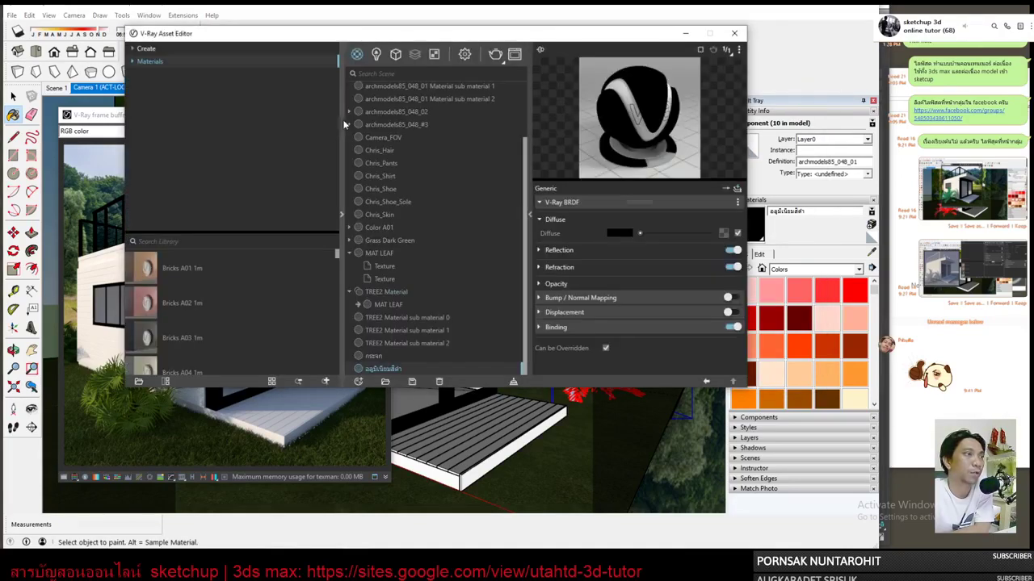
pyautogui.click(351, 253)
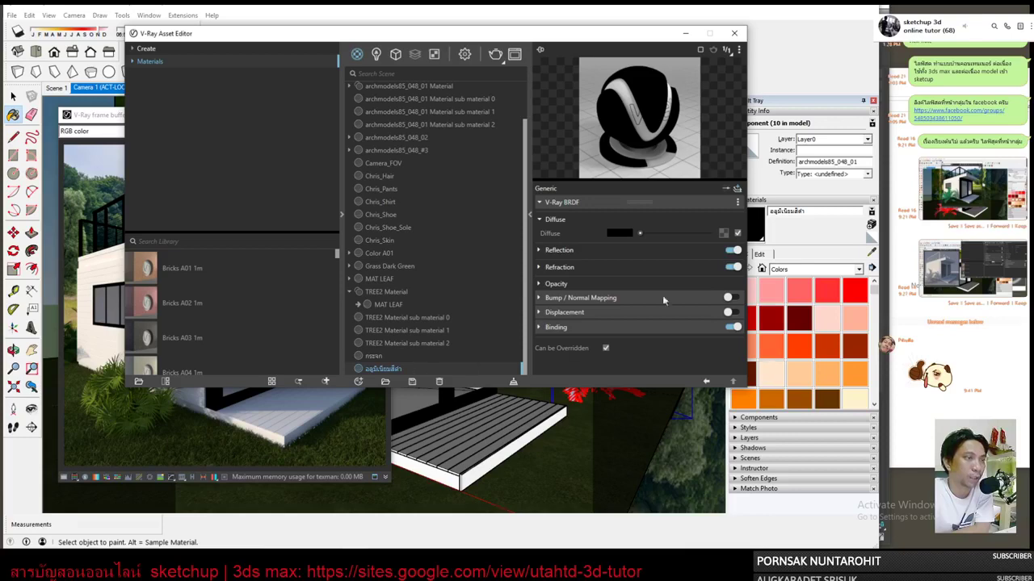
pyautogui.click(540, 251)
pyautogui.moveTo(639, 265); pyautogui.dragTo(650, 264)
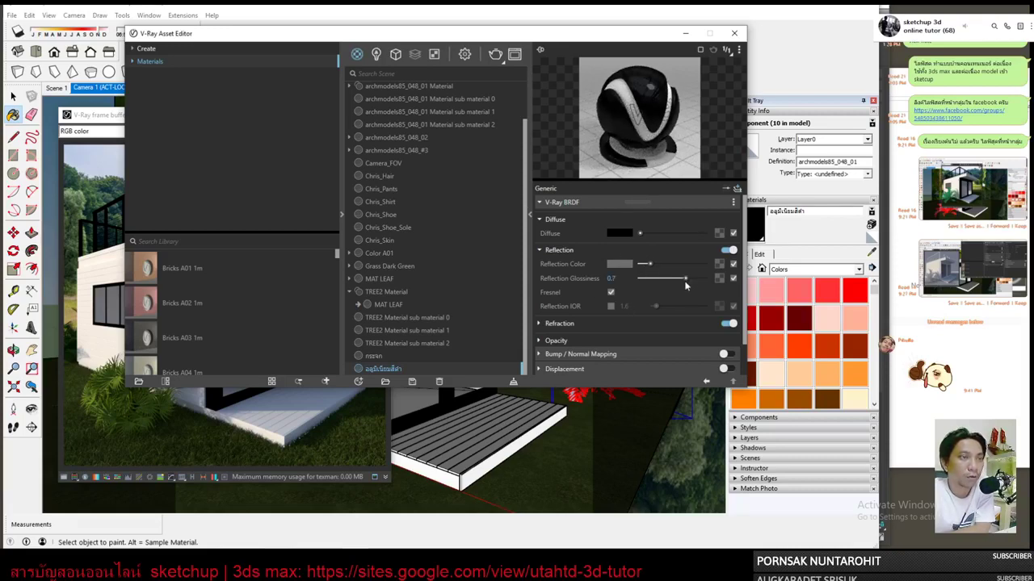
pyautogui.moveTo(685, 282); pyautogui.dragTo(678, 281)
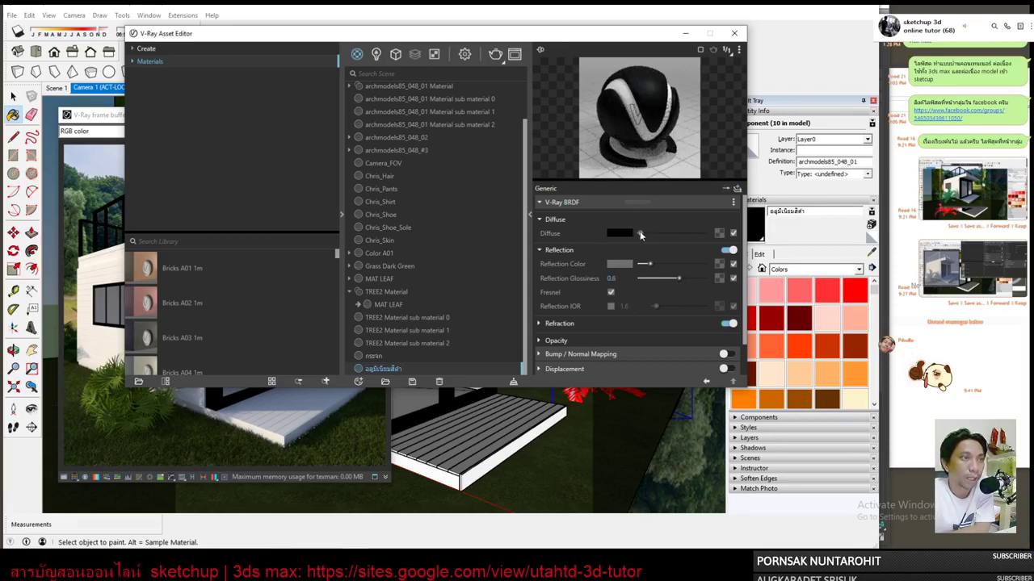
pyautogui.moveTo(640, 234); pyautogui.dragTo(640, 236)
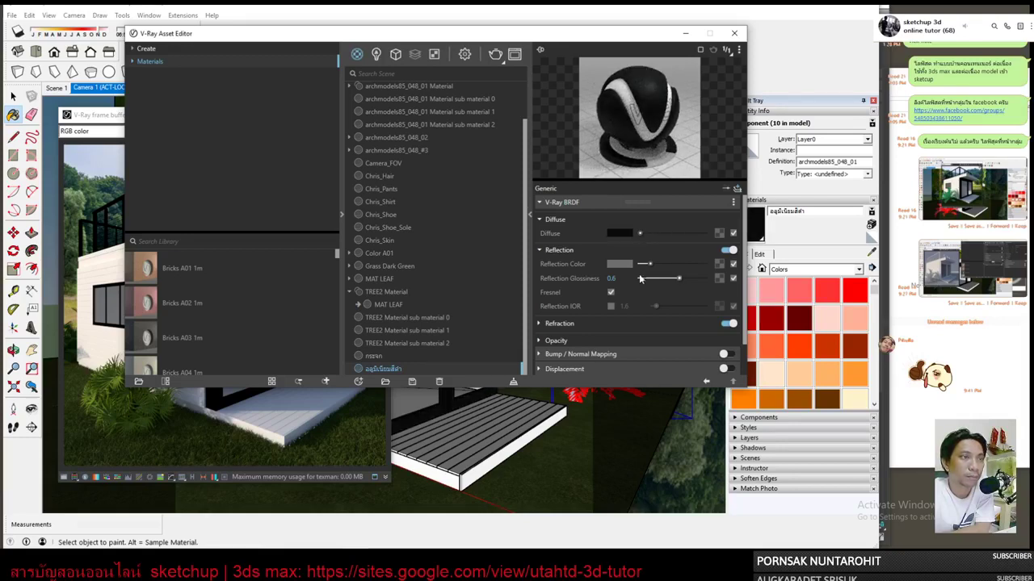
# Move the V-Ray frame buffer right and re-render the scene with the updated material.
pyautogui.click(89, 118)
pyautogui.moveTo(280, 120); pyautogui.dragTo(438, 103)
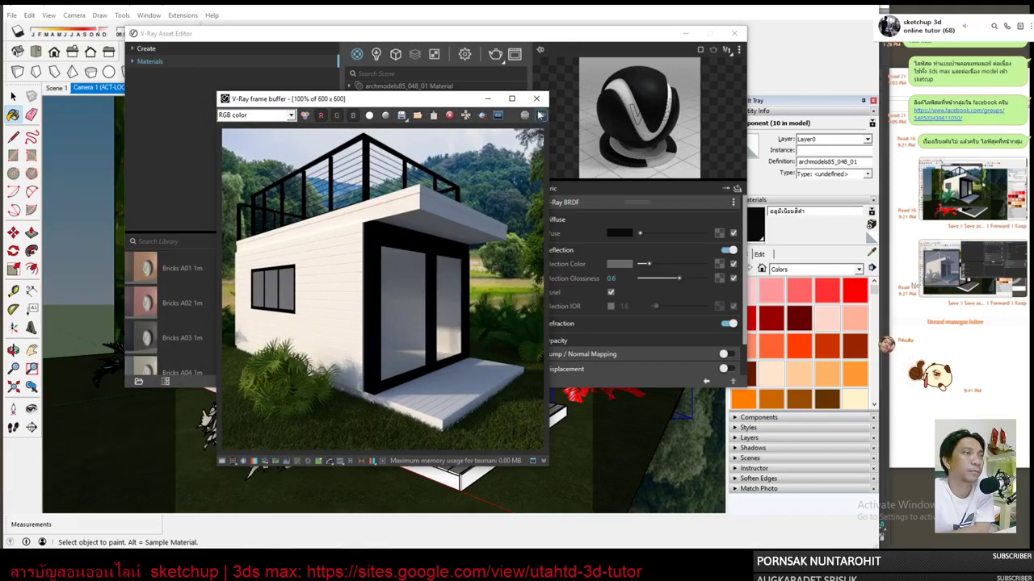
pyautogui.click(541, 115)
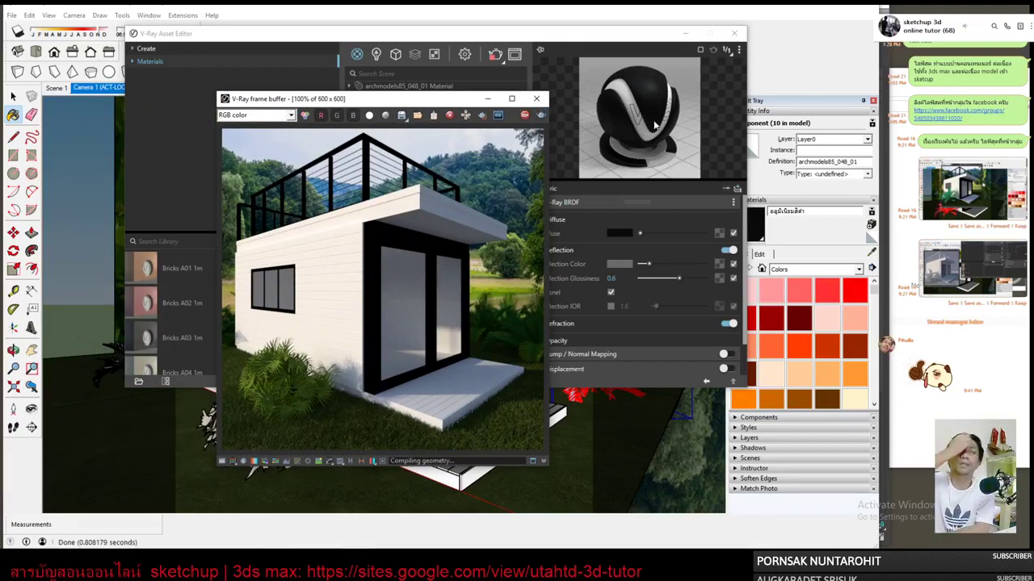
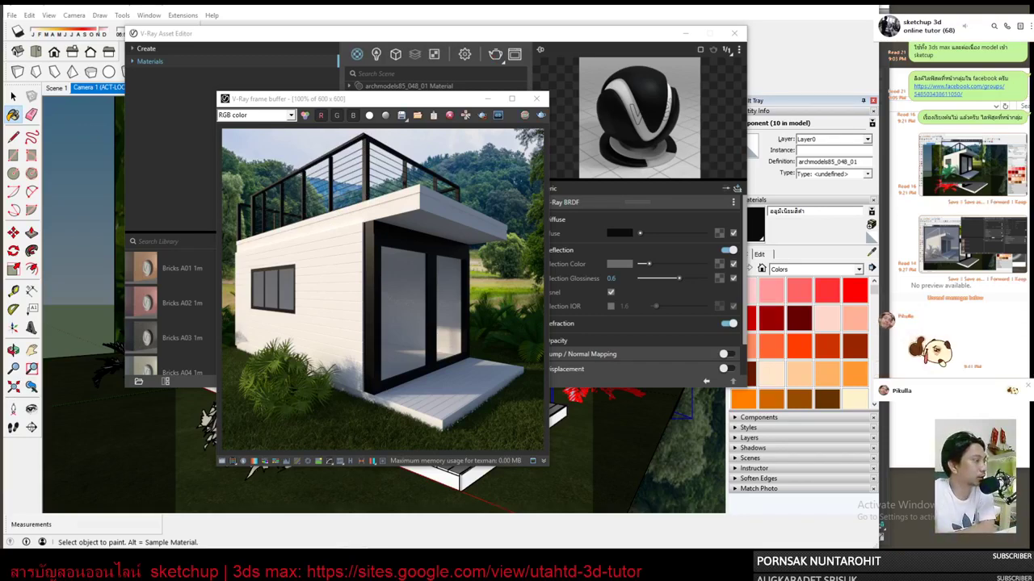
# Screen-capture the finished render and move the V-Ray frame buffer to the right.
pyautogui.press('Print')
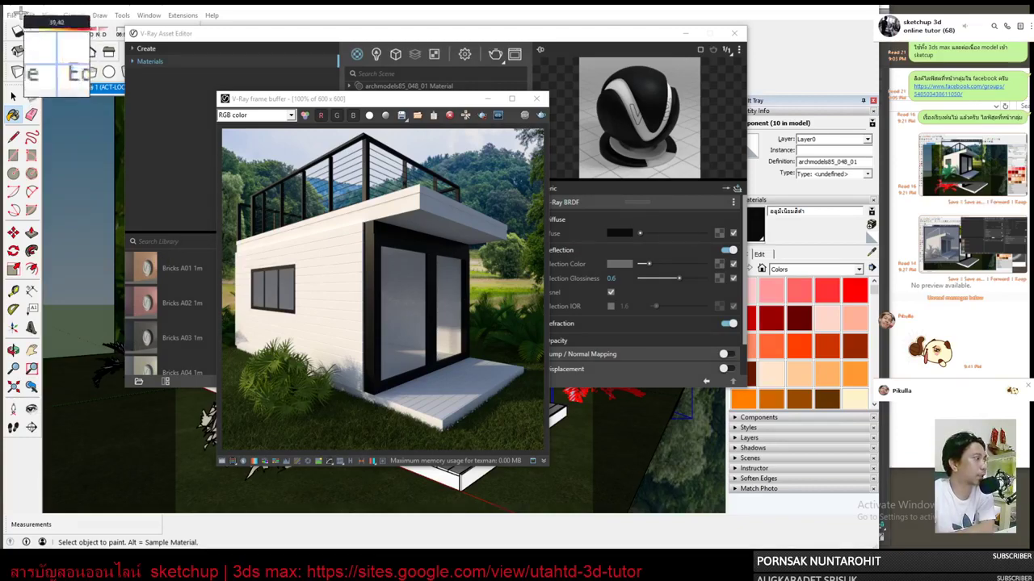
pyautogui.moveTo(9, 6); pyautogui.dragTo(847, 536)
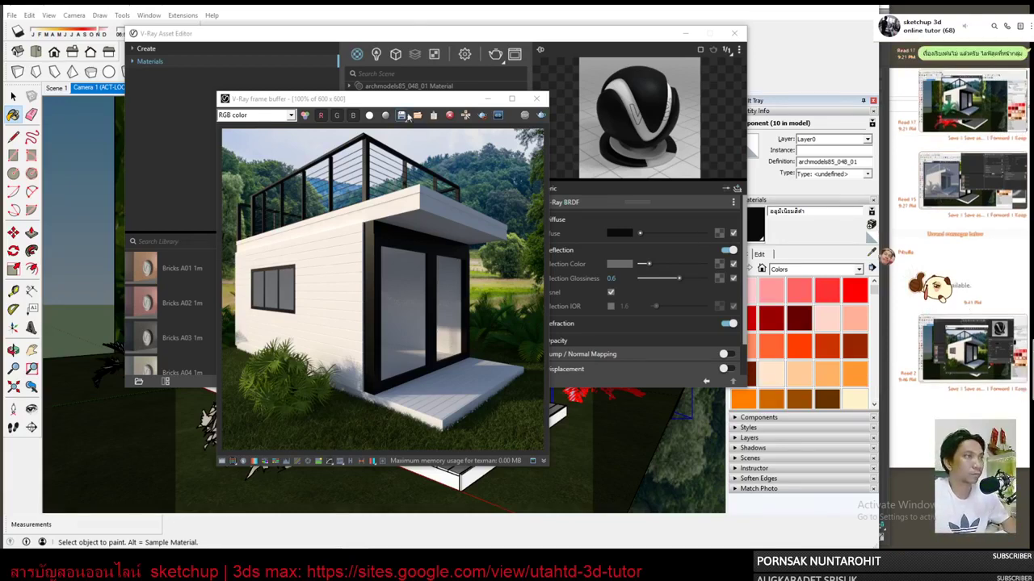
pyautogui.moveTo(302, 98); pyautogui.dragTo(788, 128)
# Close the material asset editor and scale the red shrub down from a top-down view.
pyautogui.click(734, 33)
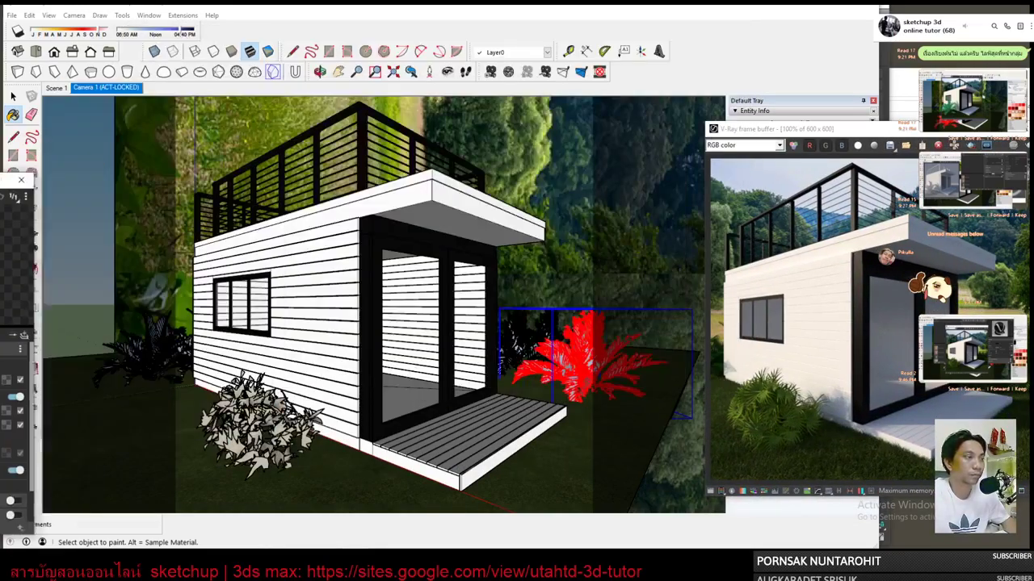
pyautogui.press('space')
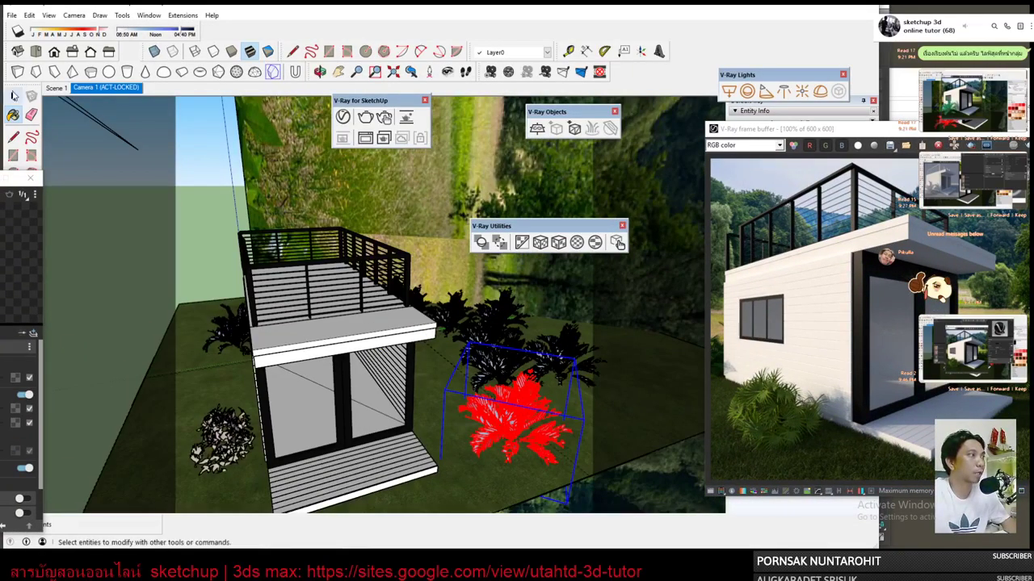
pyautogui.scroll(-5, 435, 365)
pyautogui.moveTo(436, 323)
pyautogui.mouseDown(button='middle')
pyautogui.moveTo(435, 365)
pyautogui.moveTo(347, 339)
pyautogui.moveTo(462, 245)
pyautogui.mouseUp(button='middle')
pyautogui.scroll(3, 357, 327)
pyautogui.scroll(2, 357, 327)
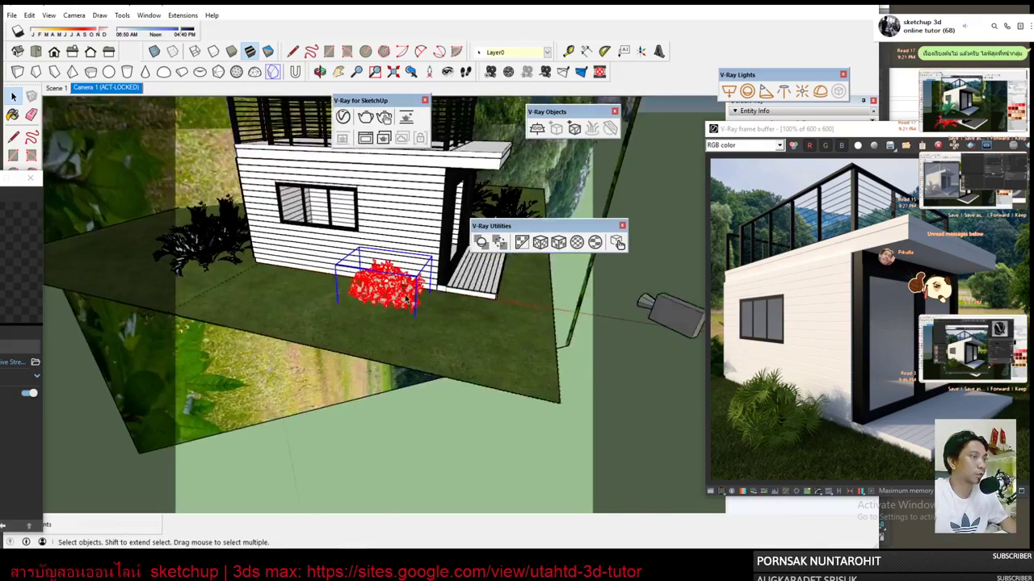
pyautogui.press('s')
pyautogui.moveTo(441, 243); pyautogui.dragTo(397, 276)
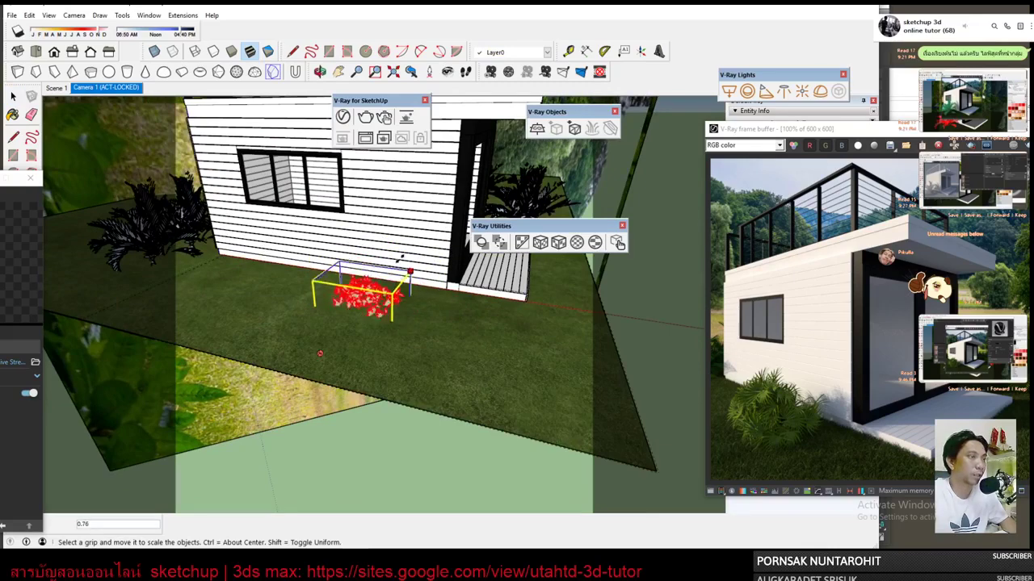
pyautogui.press('space')
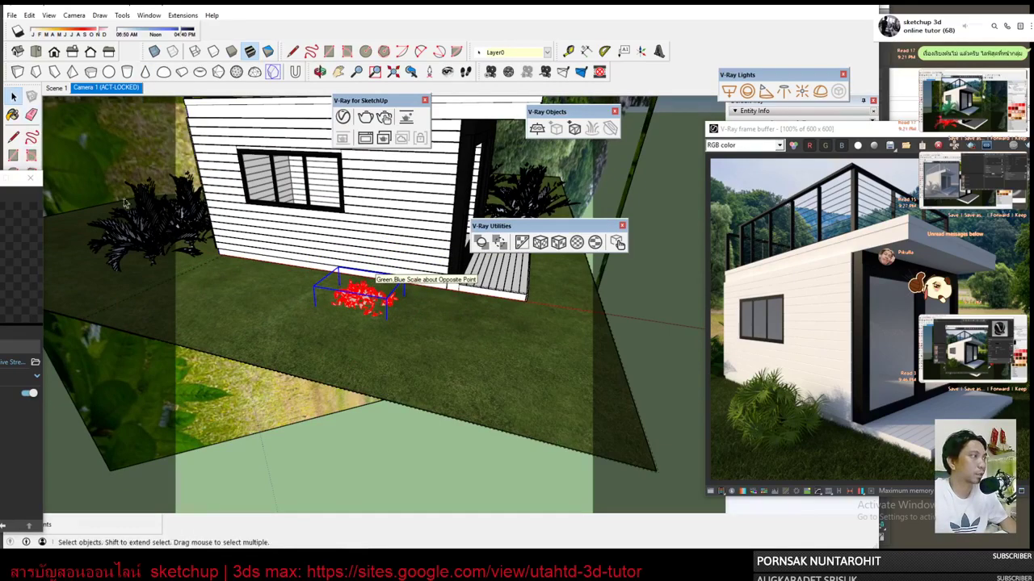
# Copy the shrub along the wall at 0.94 m, array it x3, and return to Camera 1.
pyautogui.moveTo(373, 275); pyautogui.dragTo(346, 200, button='middle')
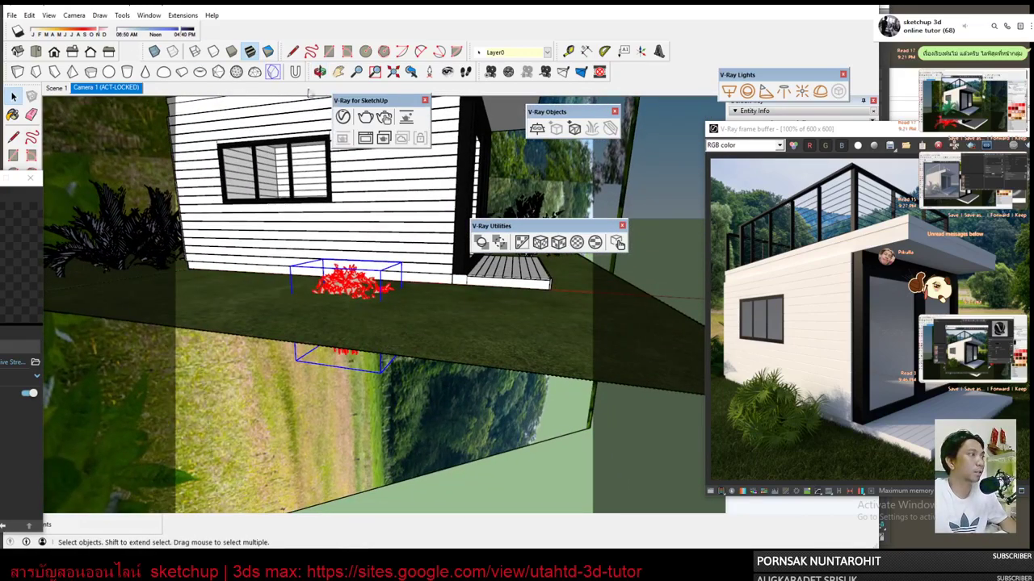
pyautogui.moveTo(426, 326); pyautogui.dragTo(321, 302, button='middle')
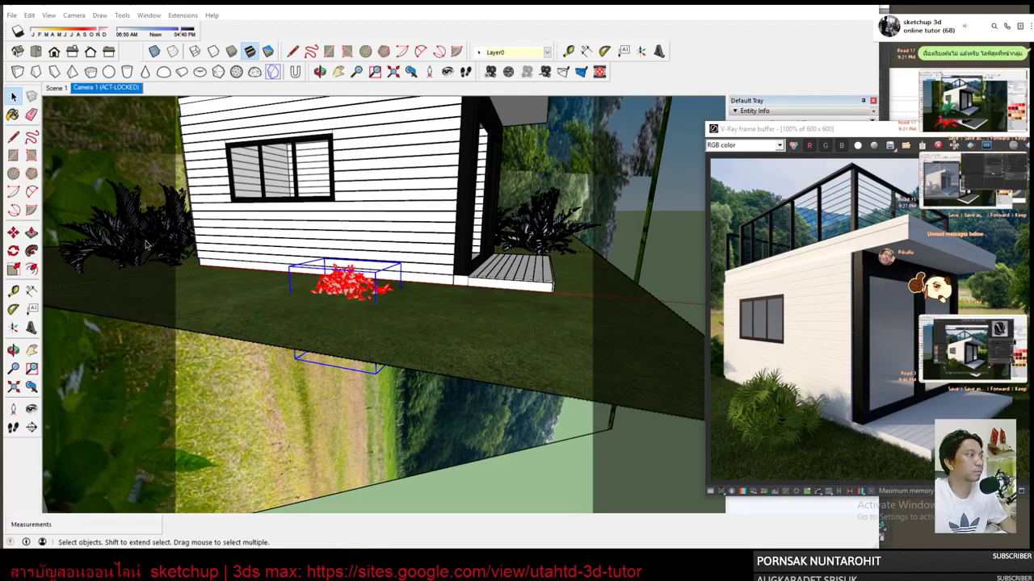
pyautogui.click(13, 232)
pyautogui.click(404, 313)
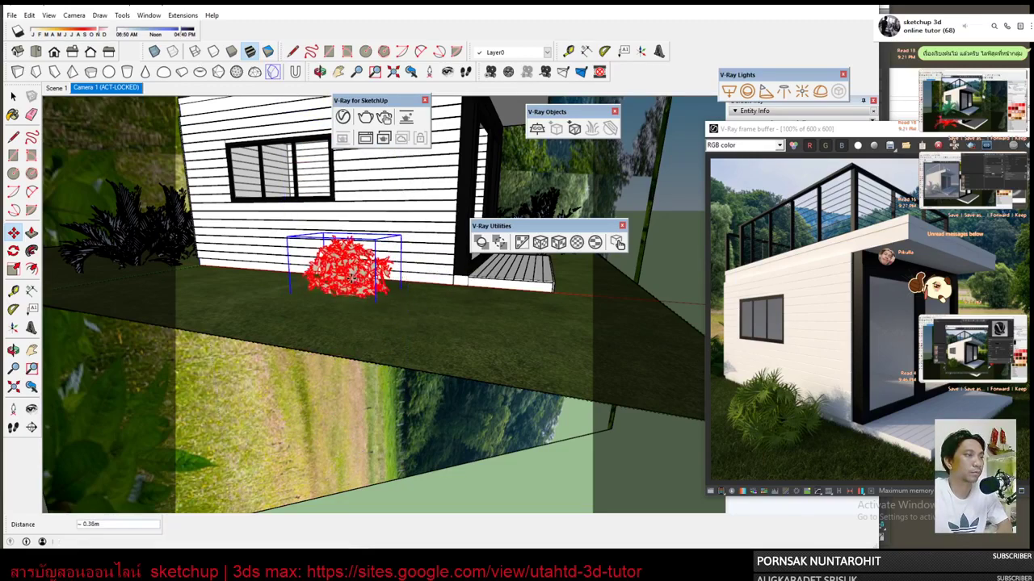
pyautogui.moveTo(408, 297); pyautogui.dragTo(362, 342, button='middle')
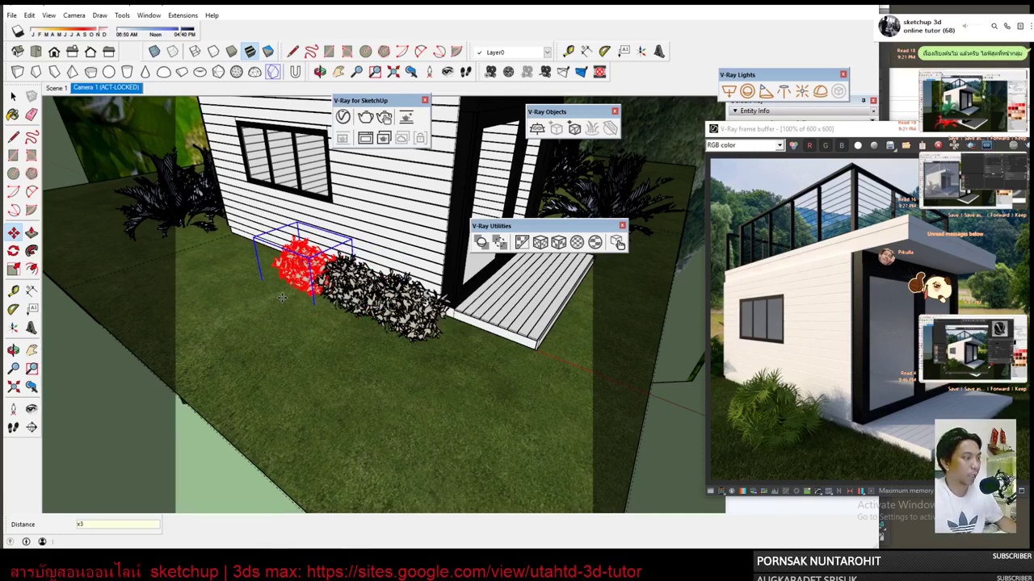
pyautogui.press('Escape')
pyautogui.press('space')
pyautogui.moveTo(282, 298); pyautogui.dragTo(497, 343, button='middle')
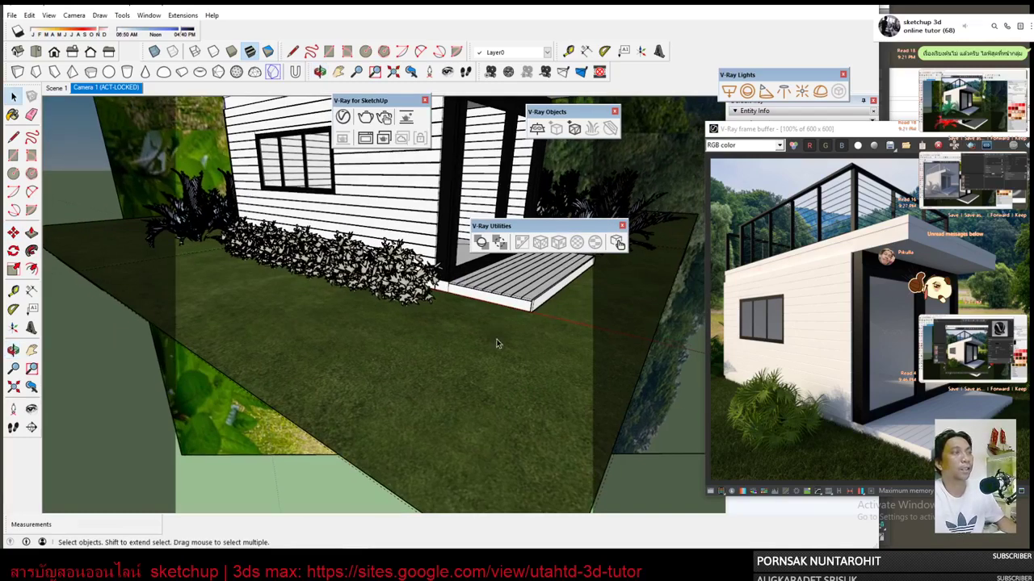
pyautogui.click(104, 89)
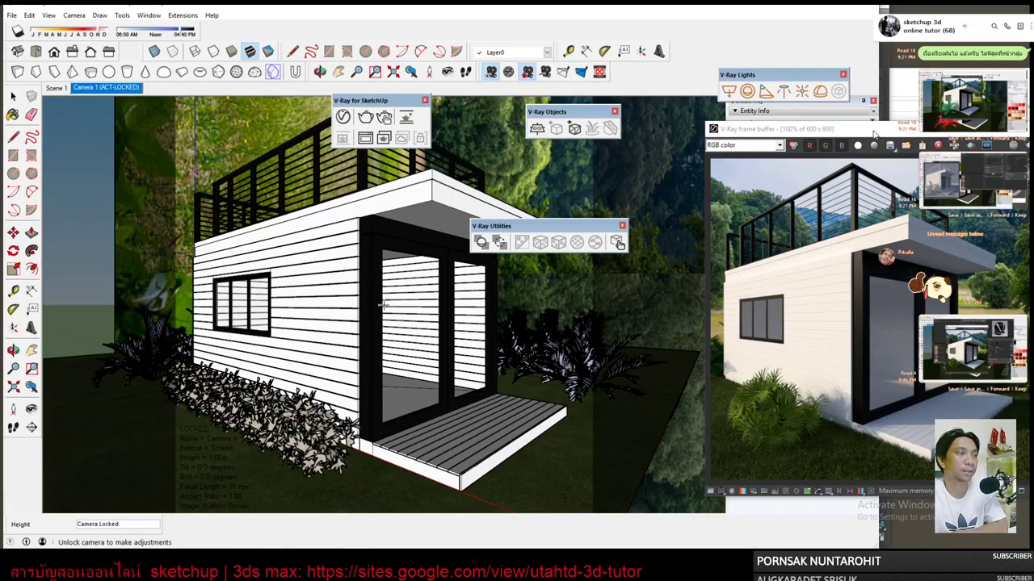
# Re-render Camera 1 in V-Ray, park the frame buffer top-right, and return to Select.
pyautogui.moveTo(873, 130); pyautogui.dragTo(780, 121)
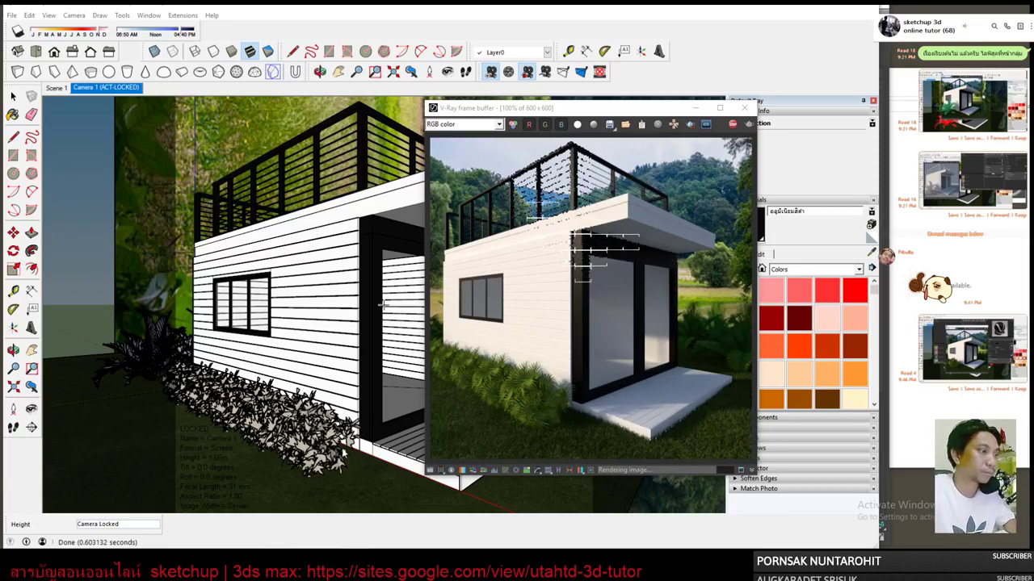
pyautogui.moveTo(558, 109); pyautogui.dragTo(798, 26)
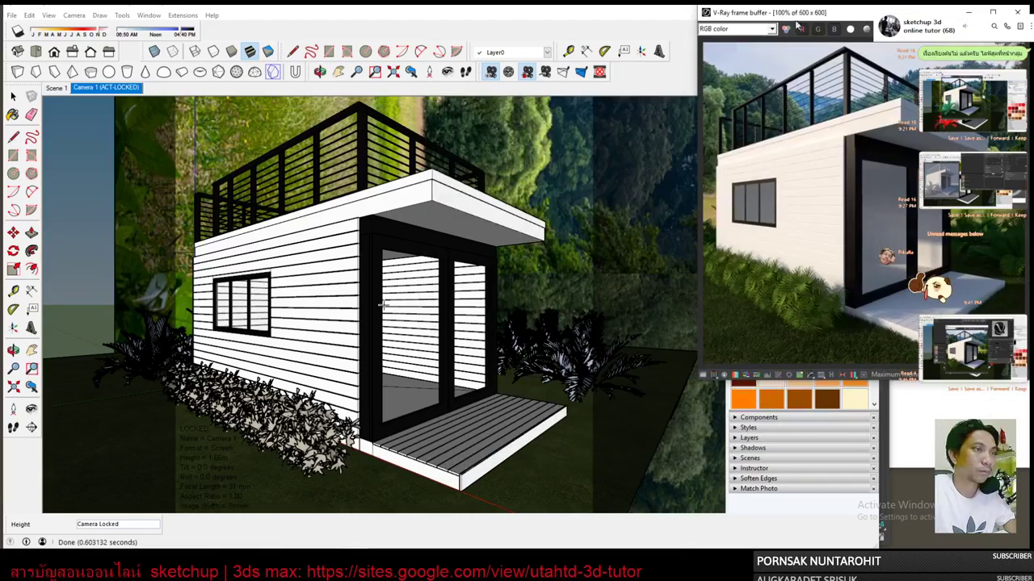
pyautogui.click(619, 244)
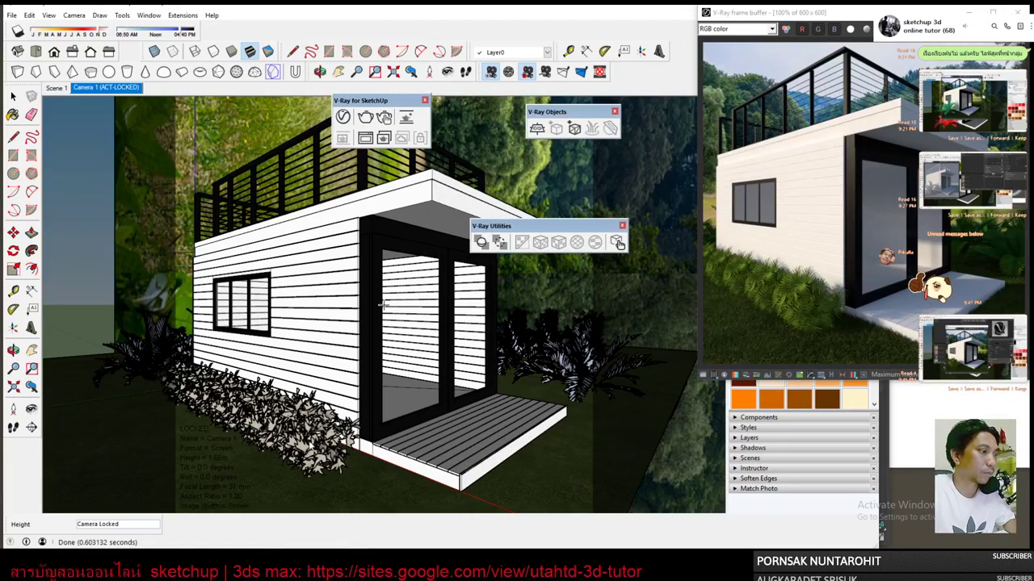
pyautogui.press('space')
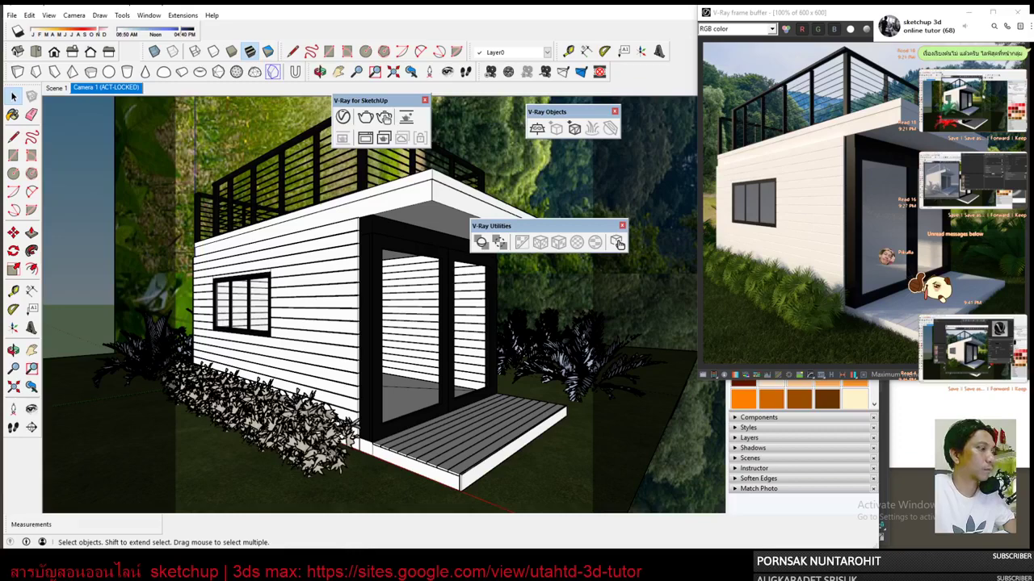
# Delete the two shrubs beside the deck.
pyautogui.click(325, 450)
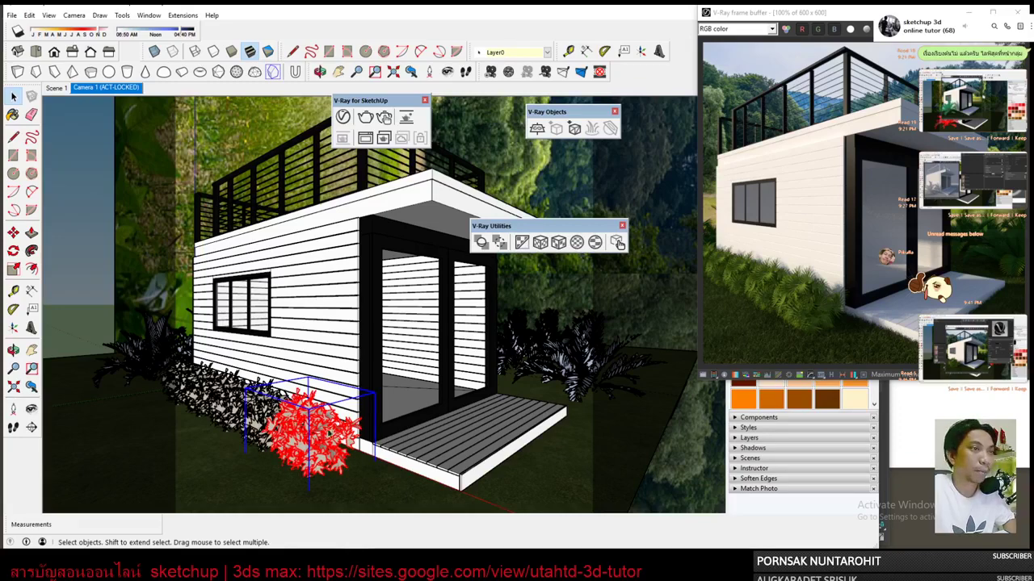
pyautogui.moveTo(246, 403); pyautogui.dragTo(289, 443, button='middle')
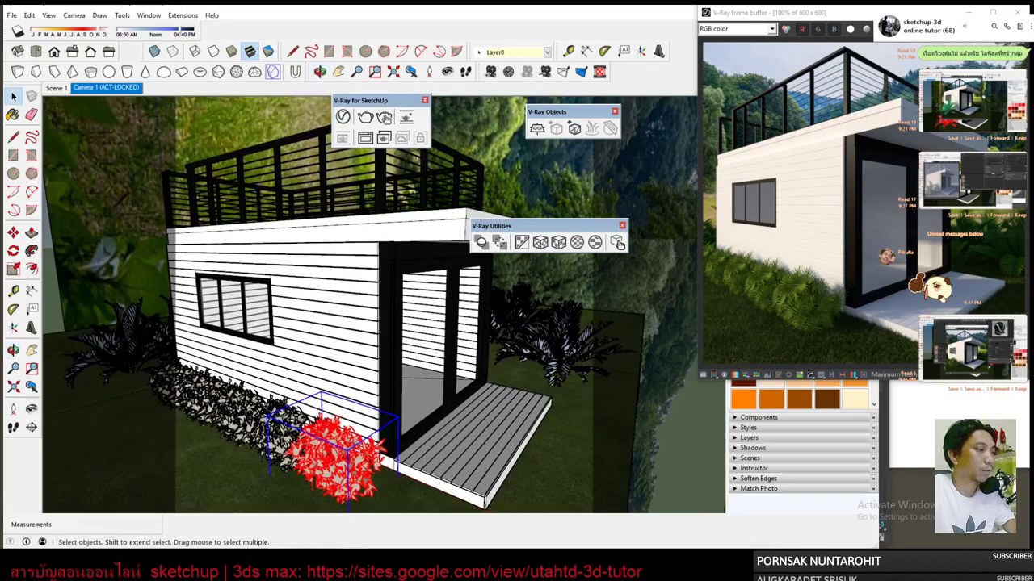
pyautogui.press('Delete')
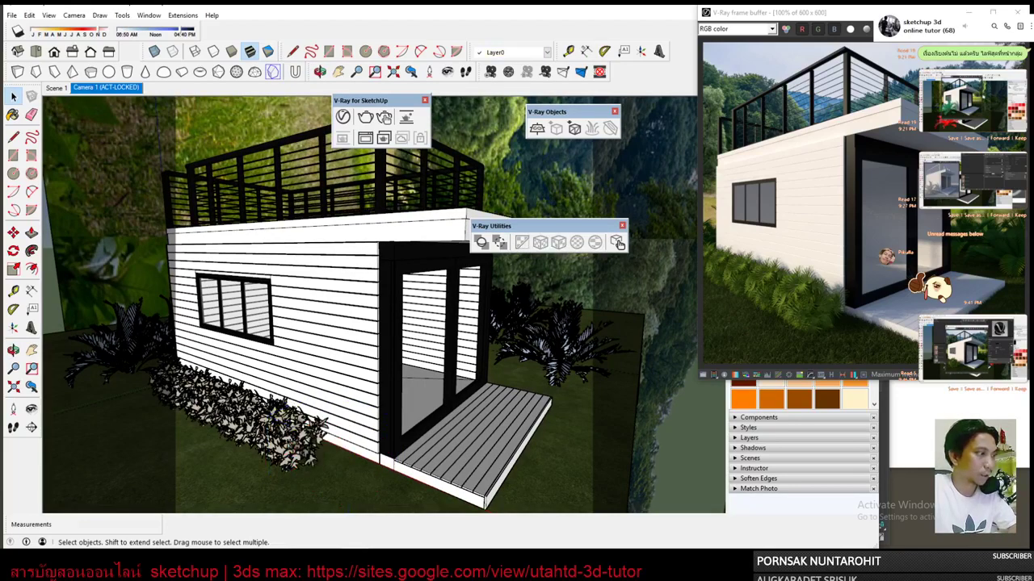
pyautogui.click(277, 429)
pyautogui.press('Delete')
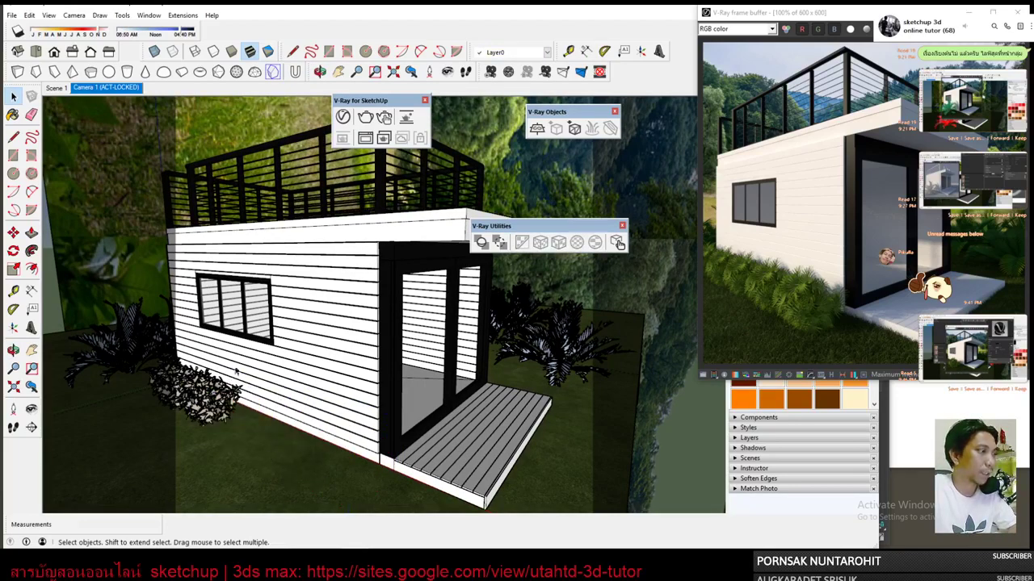
pyautogui.moveTo(297, 423); pyautogui.dragTo(290, 430, button='middle')
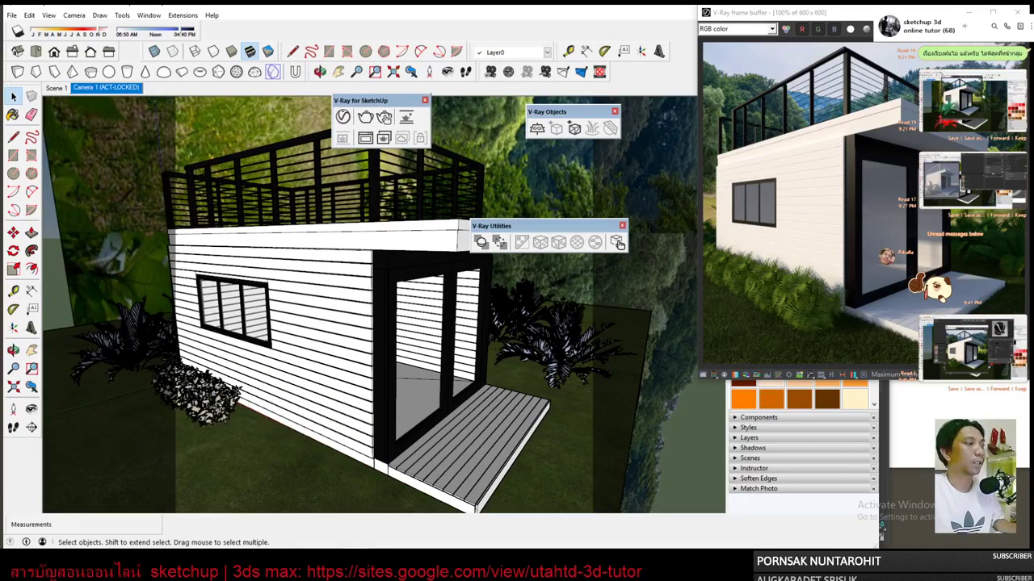
# Select the remaining shrub by the wall and turn it with the Rotate tool.
pyautogui.click(224, 414)
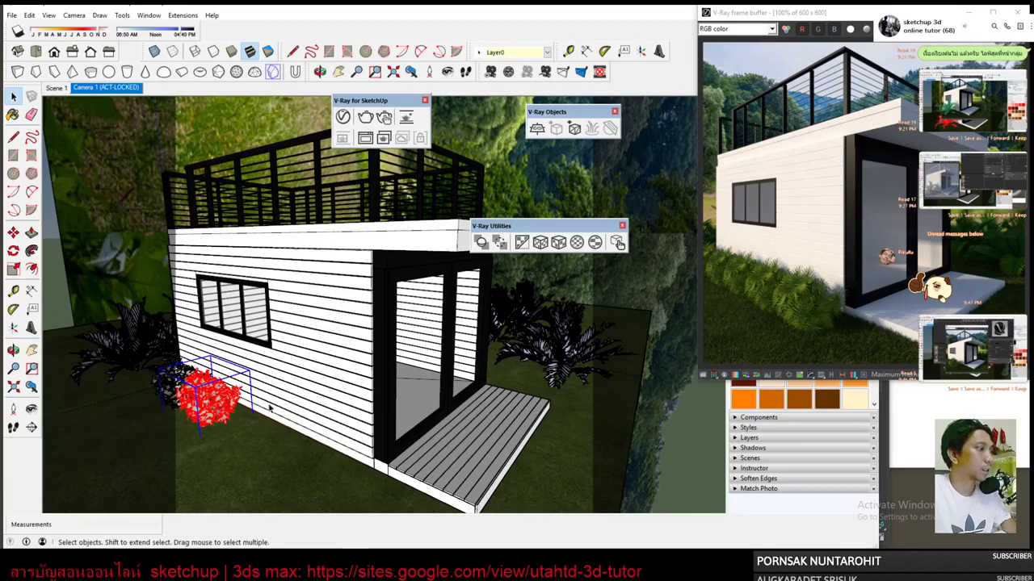
pyautogui.click(14, 252)
pyautogui.scroll(2, 266, 428)
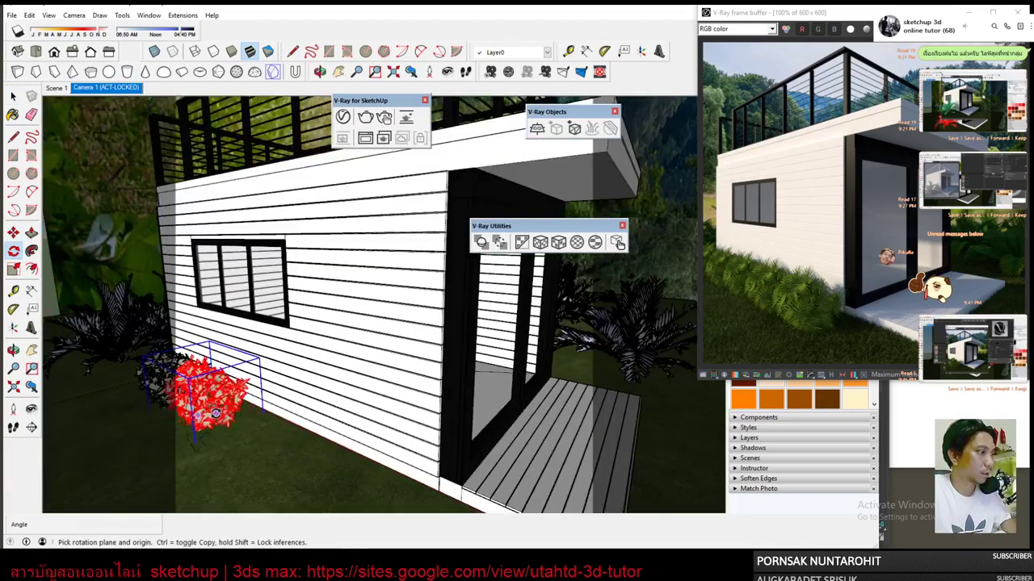
pyautogui.scroll(2, 270, 436)
pyautogui.scroll(1, 276, 441)
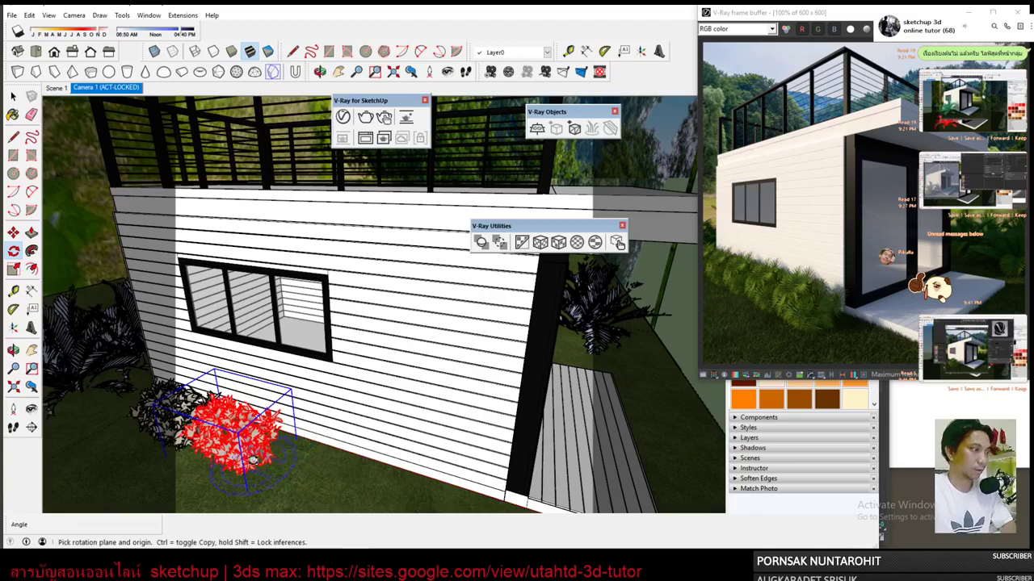
pyautogui.moveTo(214, 453); pyautogui.dragTo(242, 434)
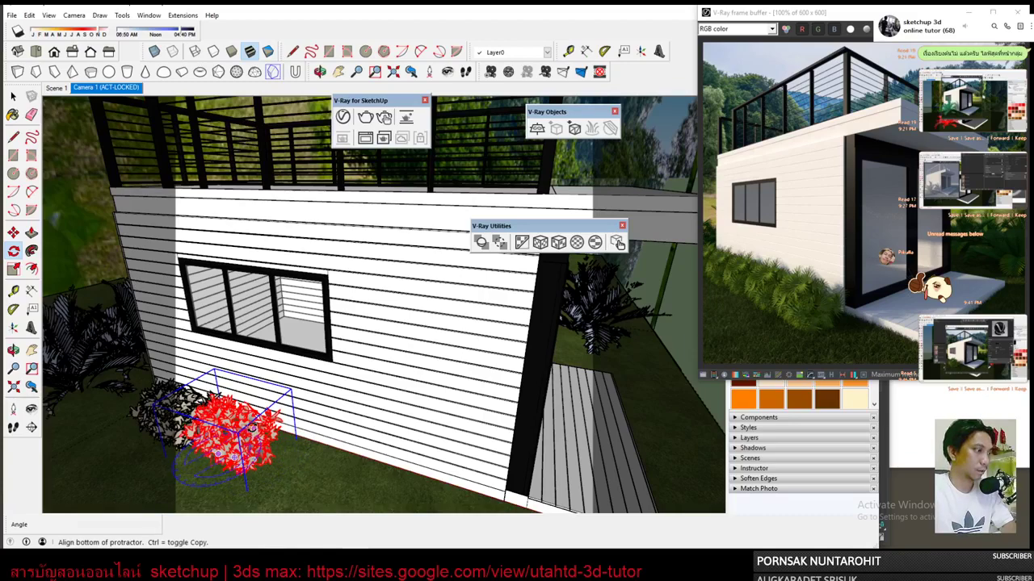
pyautogui.click(242, 422)
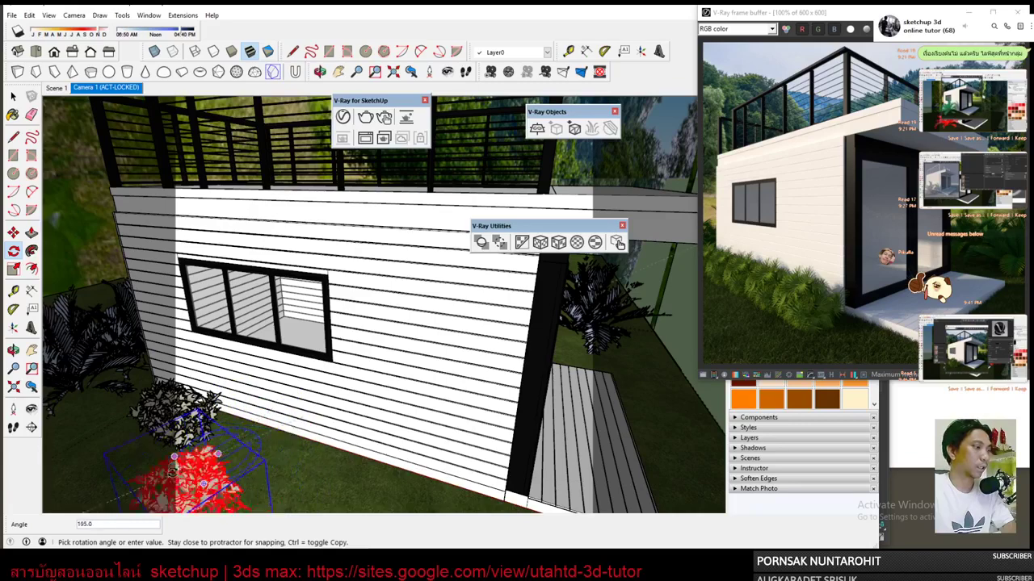
pyautogui.moveTo(182, 476)
pyautogui.mouseDown(button='middle')
pyautogui.moveTo(219, 456)
pyautogui.moveTo(175, 495)
pyautogui.moveTo(281, 466)
pyautogui.mouseUp(button='middle')
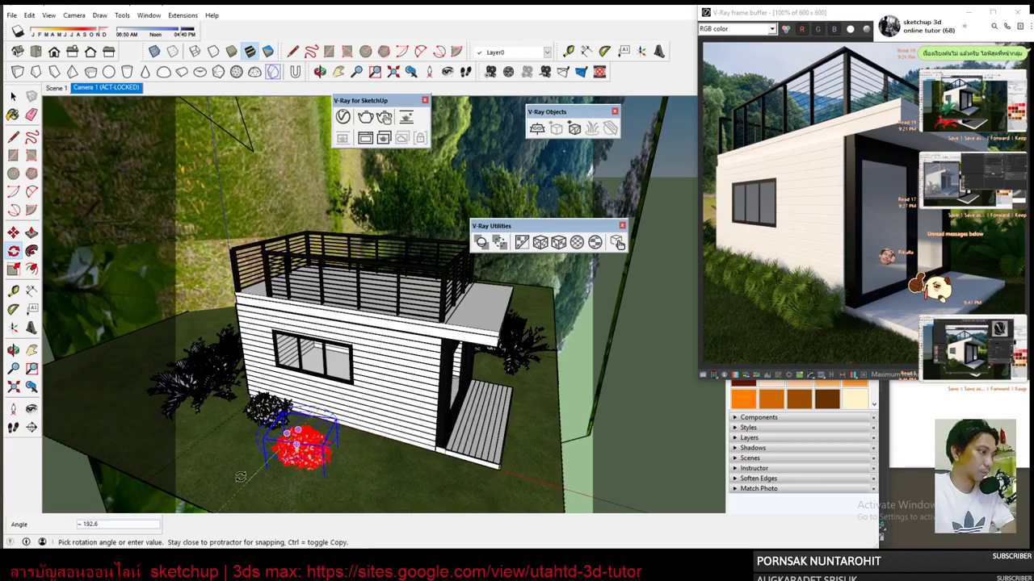
pyautogui.press('Escape')
# Move the bush 0.76 m against the wall beside the dark shrub.
pyautogui.scroll(2, 282, 459)
pyautogui.scroll(2, 282, 459)
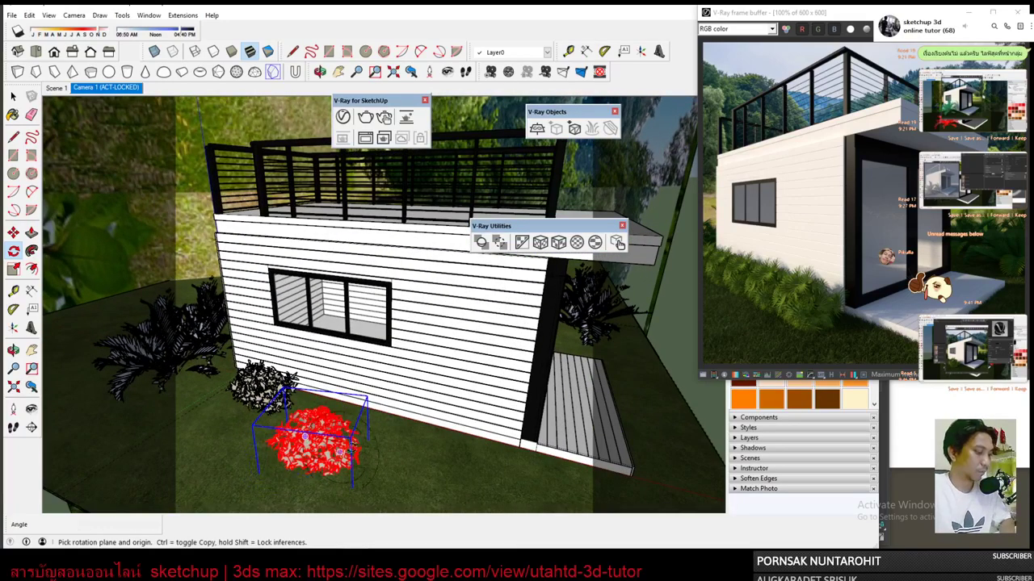
pyautogui.press('m')
pyautogui.click(384, 441)
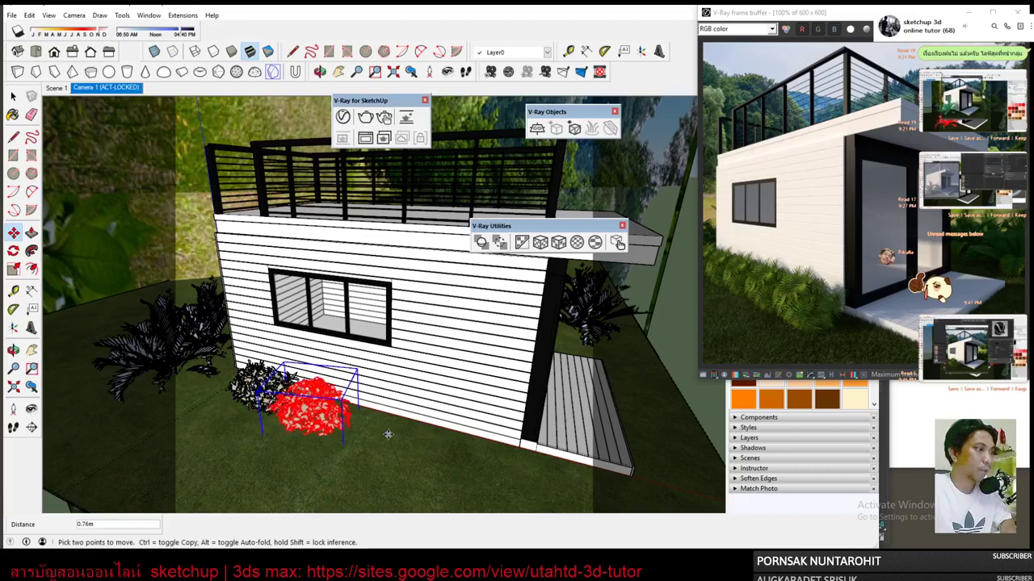
pyautogui.press('space')
pyautogui.moveTo(440, 440)
pyautogui.mouseDown(button='middle')
pyautogui.moveTo(489, 363)
pyautogui.moveTo(381, 430)
pyautogui.mouseUp(button='middle')
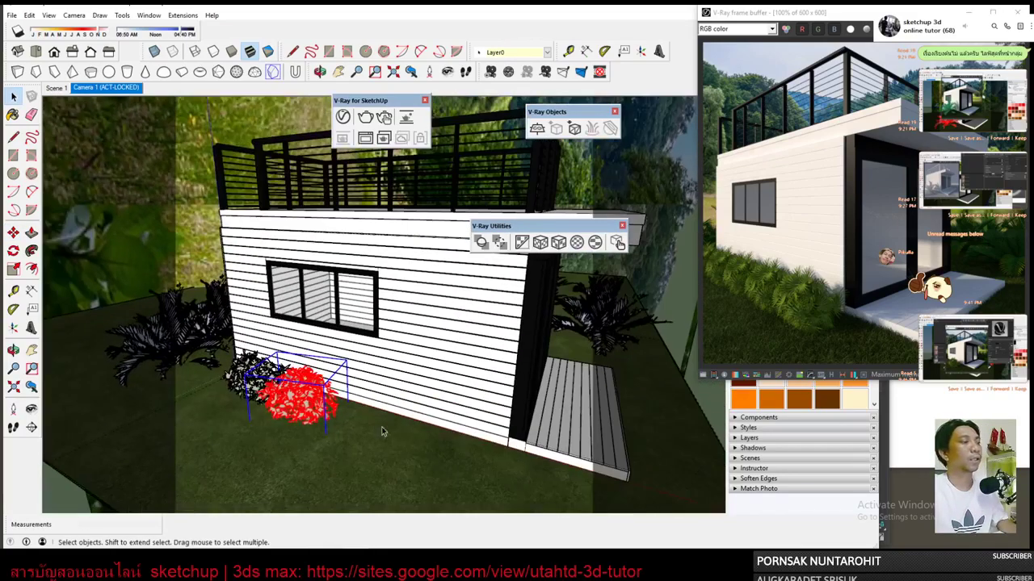
pyautogui.scroll(-3, 390, 342)
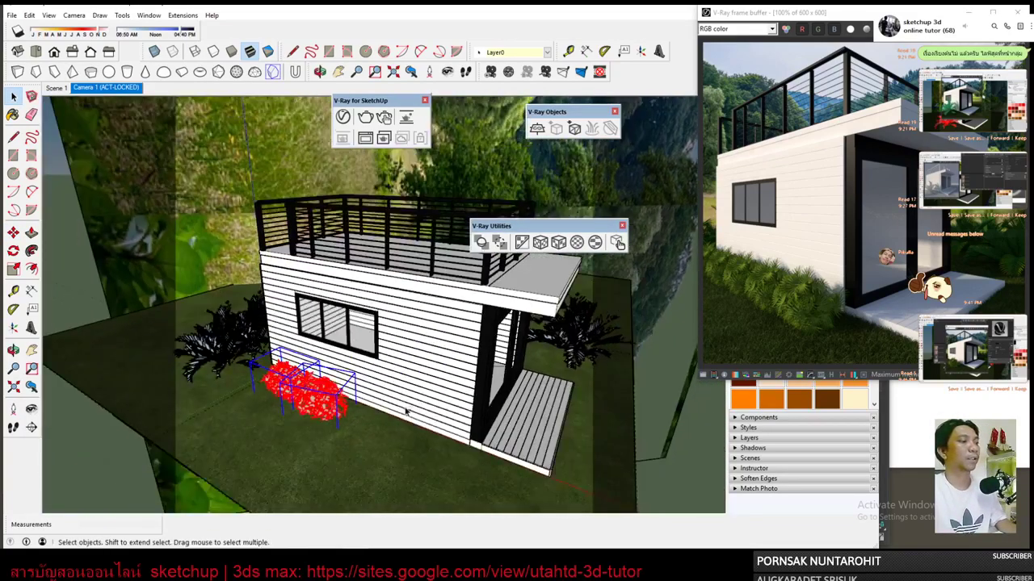
pyautogui.moveTo(379, 356)
pyautogui.mouseDown(button='middle')
pyautogui.moveTo(390, 342)
pyautogui.moveTo(307, 355)
pyautogui.mouseUp(button='middle')
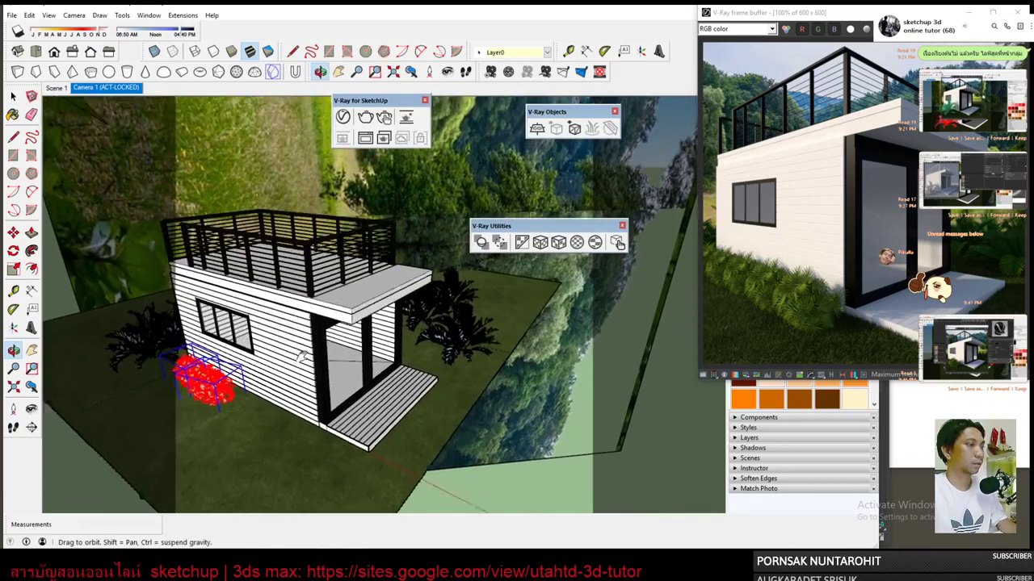
pyautogui.click(13, 232)
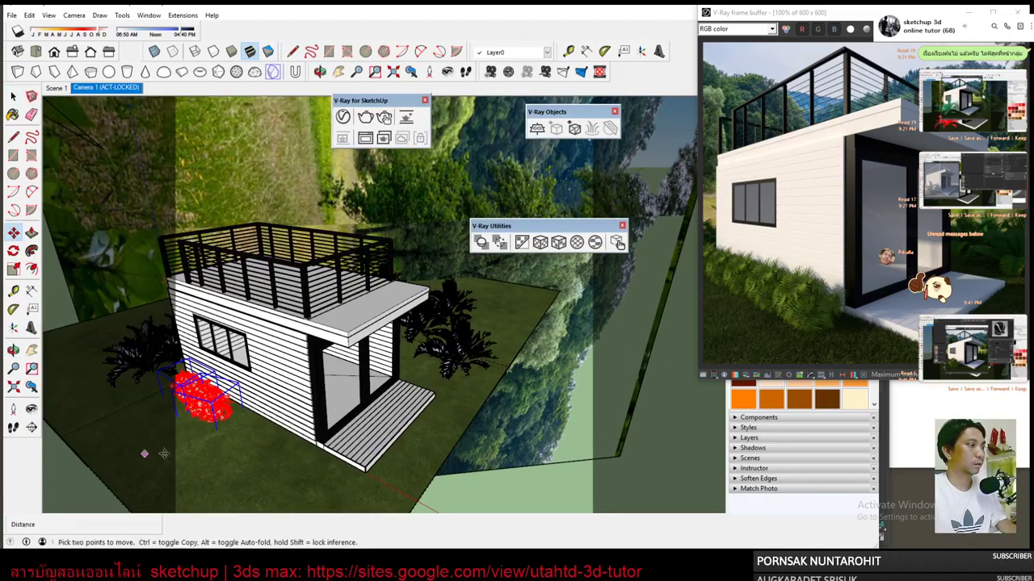
pyautogui.press('ctrl')
pyautogui.click(216, 461)
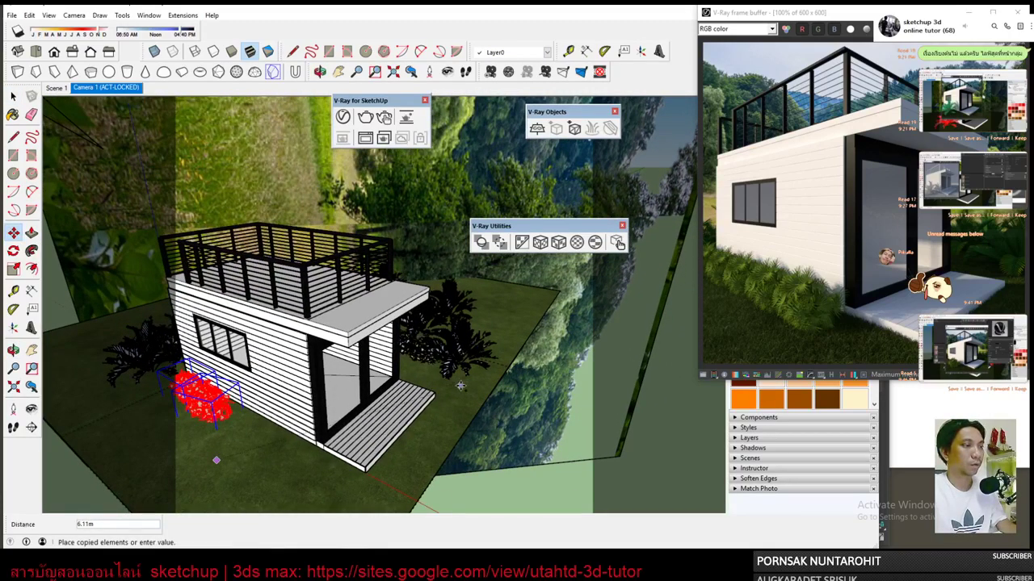
pyautogui.press('space')
pyautogui.moveTo(494, 348); pyautogui.dragTo(290, 451, button='middle')
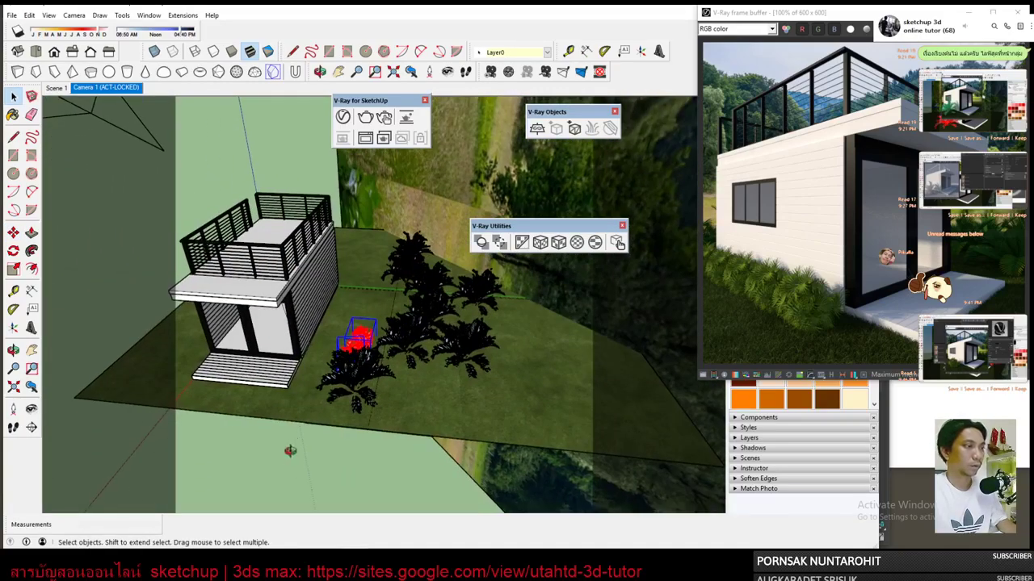
pyautogui.moveTo(420, 347); pyautogui.dragTo(373, 324, button='middle')
pyautogui.scroll(3, 374, 325)
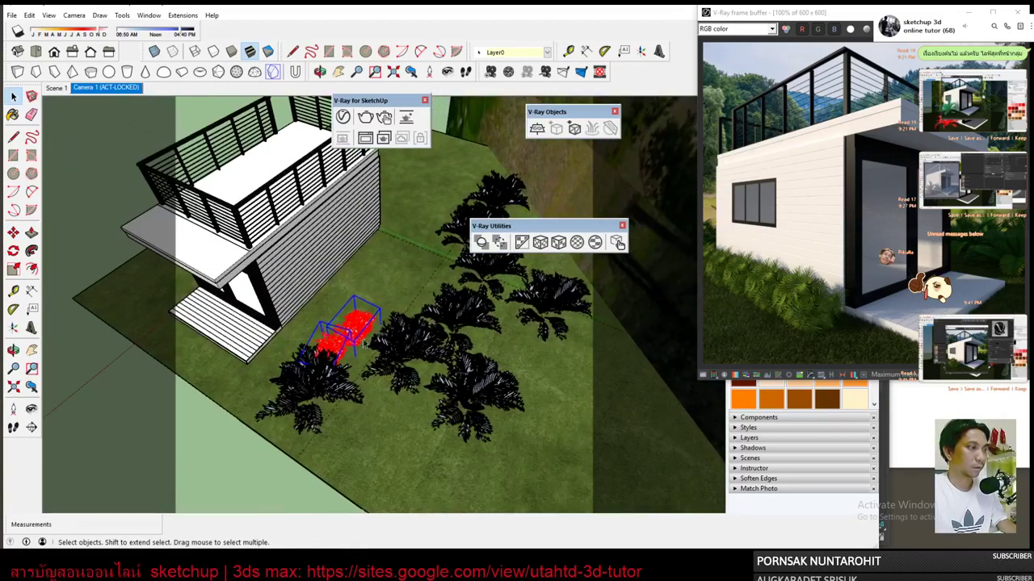
pyautogui.click(366, 323)
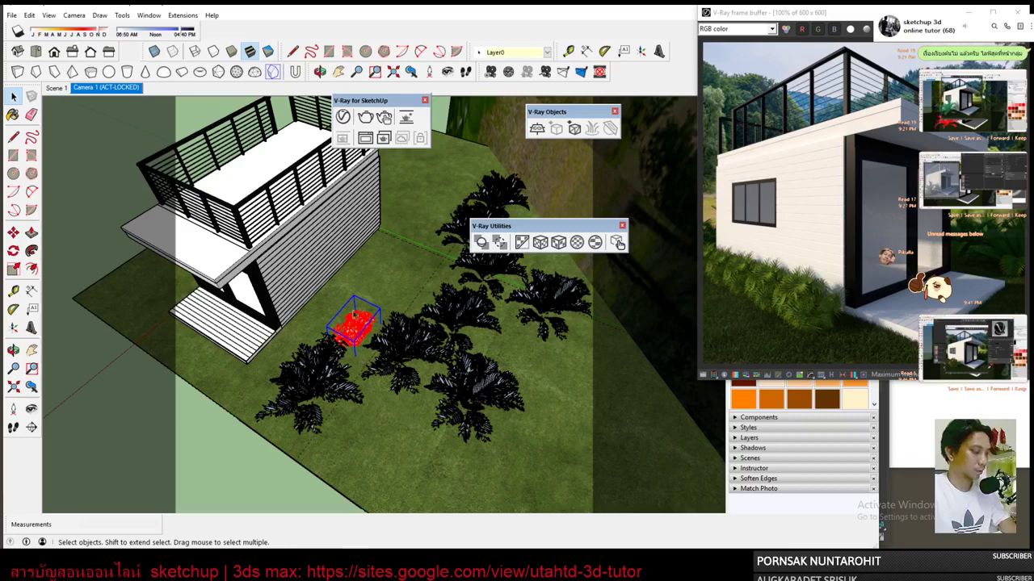
pyautogui.click(13, 232)
pyautogui.scroll(1, 409, 347)
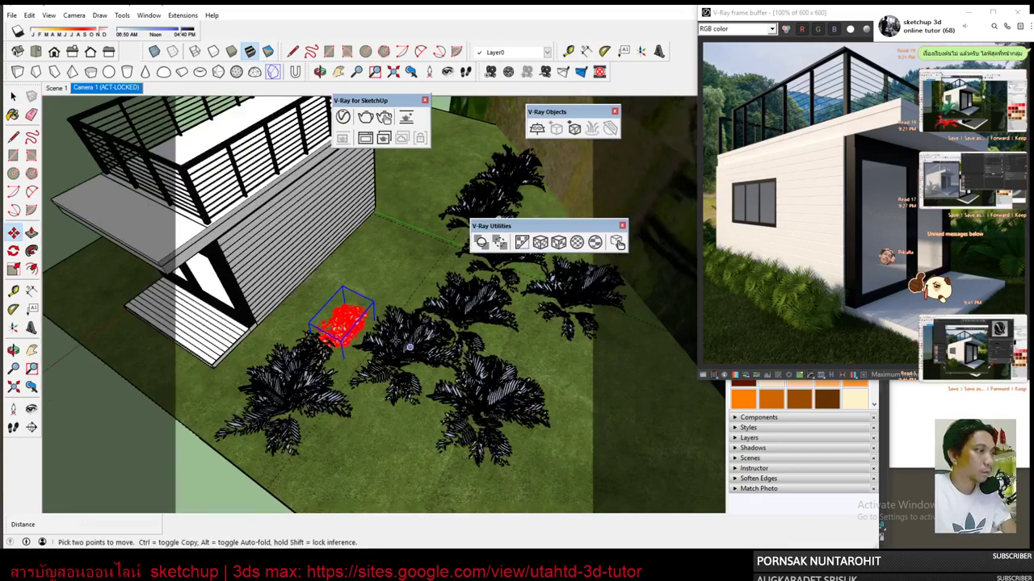
pyautogui.click(372, 281)
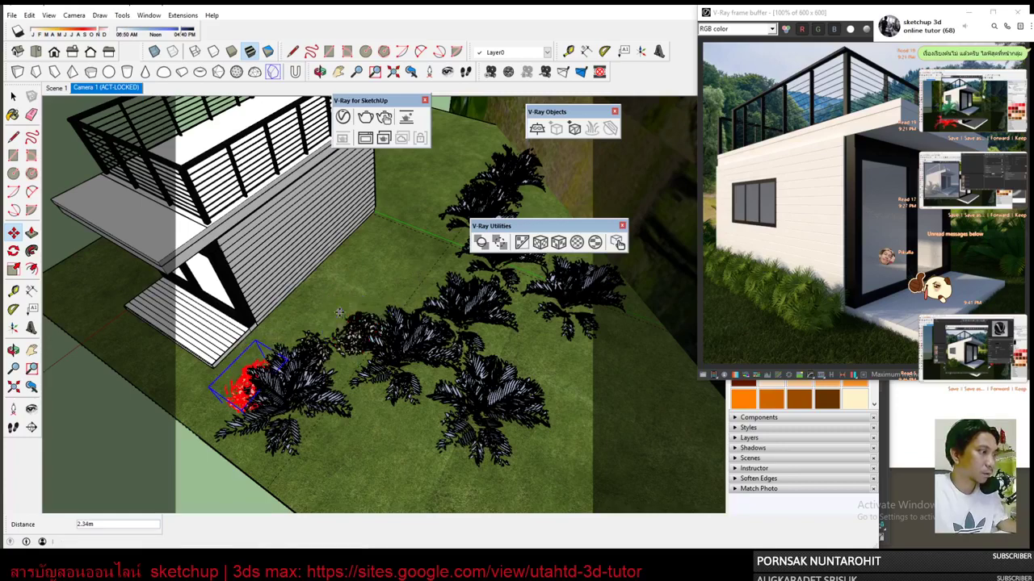
pyautogui.click(258, 339)
pyautogui.click(323, 323)
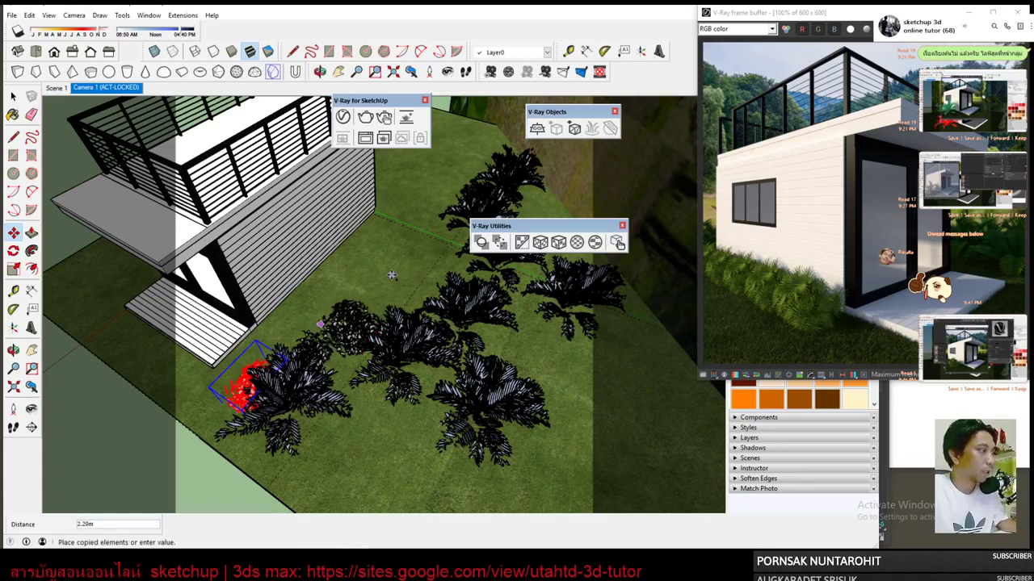
pyautogui.press('Escape')
pyautogui.moveTo(383, 277); pyautogui.dragTo(404, 305, button='middle')
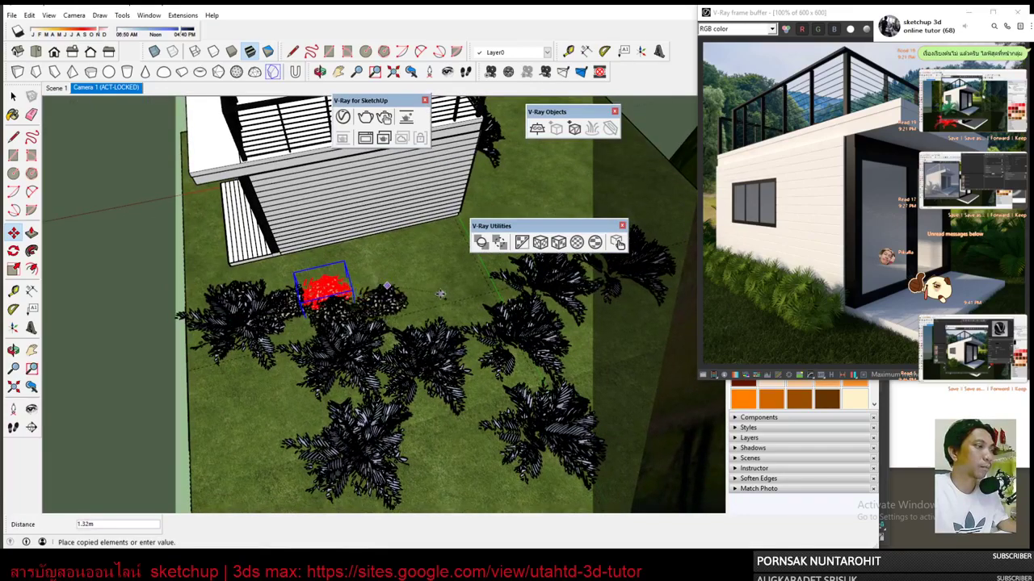
pyautogui.moveTo(355, 301)
pyautogui.mouseDown(button='middle')
pyautogui.moveTo(349, 326)
pyautogui.moveTo(479, 297)
pyautogui.mouseUp(button='middle')
pyautogui.scroll(-3, 417, 306)
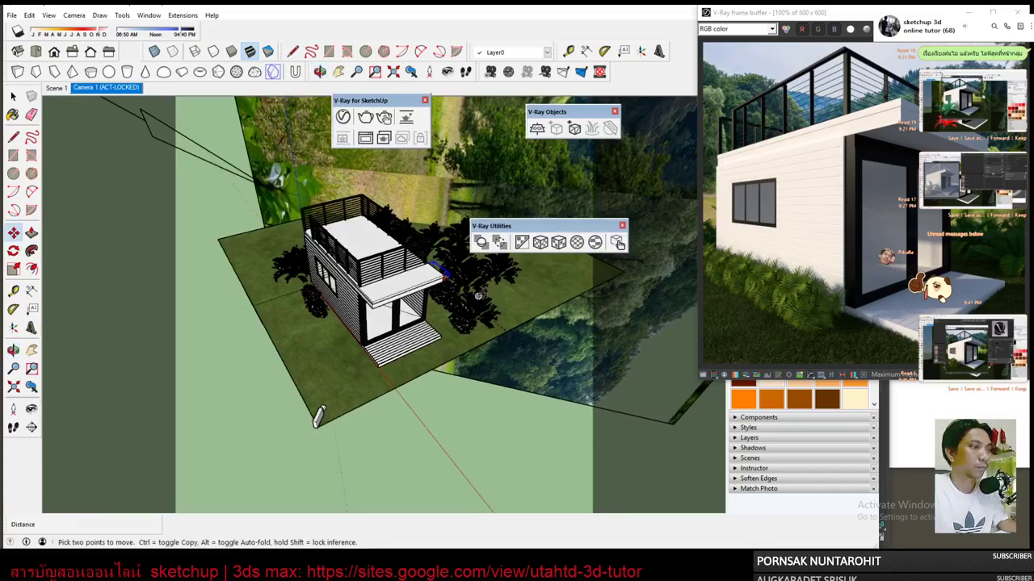
pyautogui.scroll(2, 283, 284)
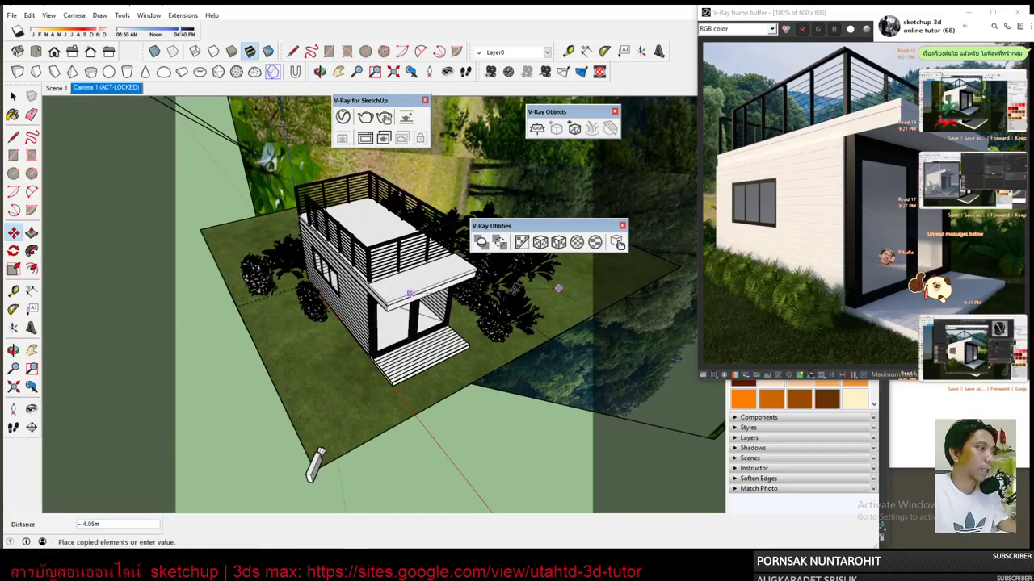
pyautogui.press('space')
pyautogui.scroll(5, 275, 299)
pyautogui.moveTo(319, 272); pyautogui.dragTo(395, 298, button='middle')
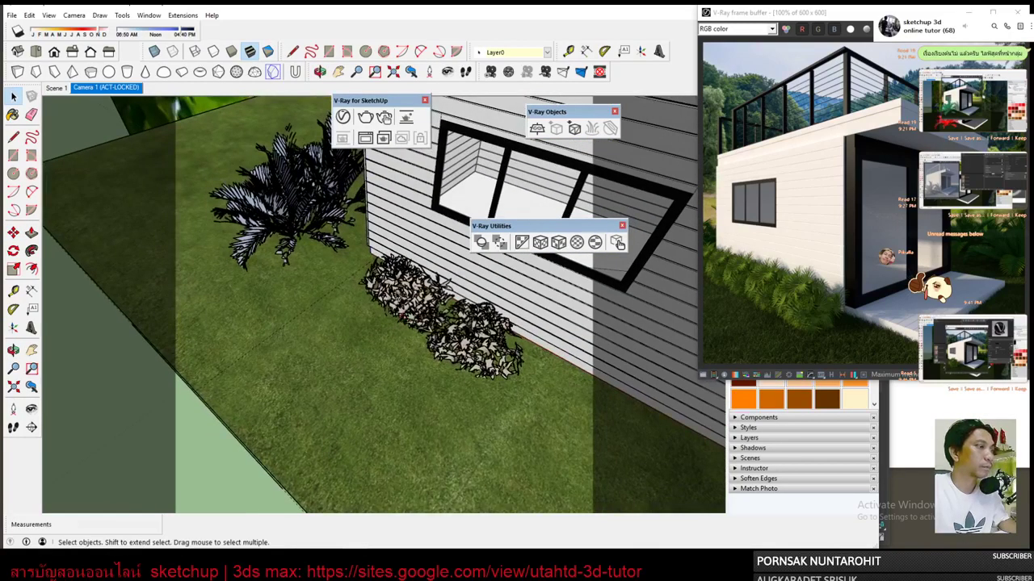
# Copy the bush to a spot beside the palm.
pyautogui.click(394, 298)
pyautogui.click(13, 232)
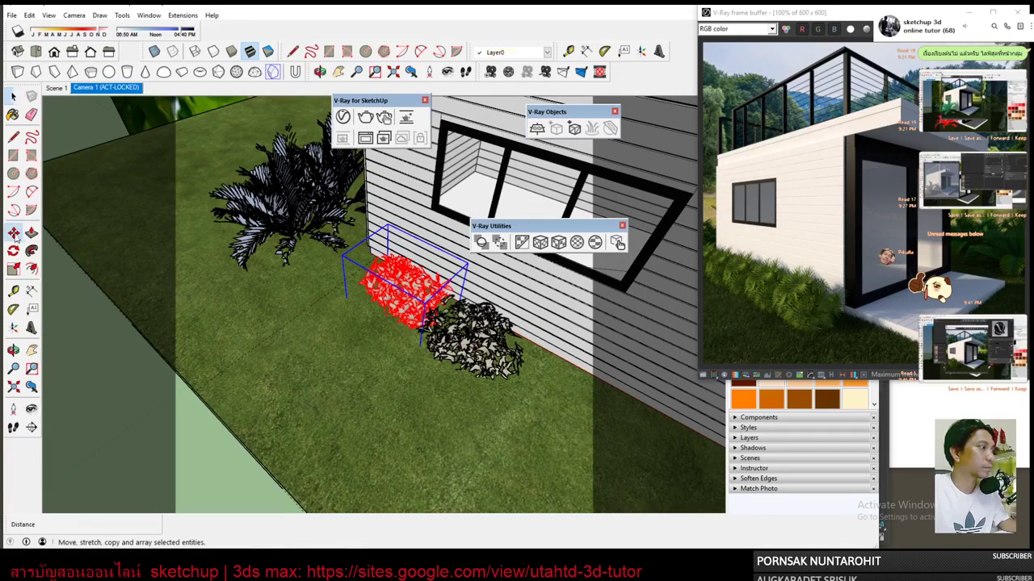
pyautogui.keyDown('ctrl'); pyautogui.click(378, 352); pyautogui.keyUp('ctrl')
pyautogui.click(300, 307)
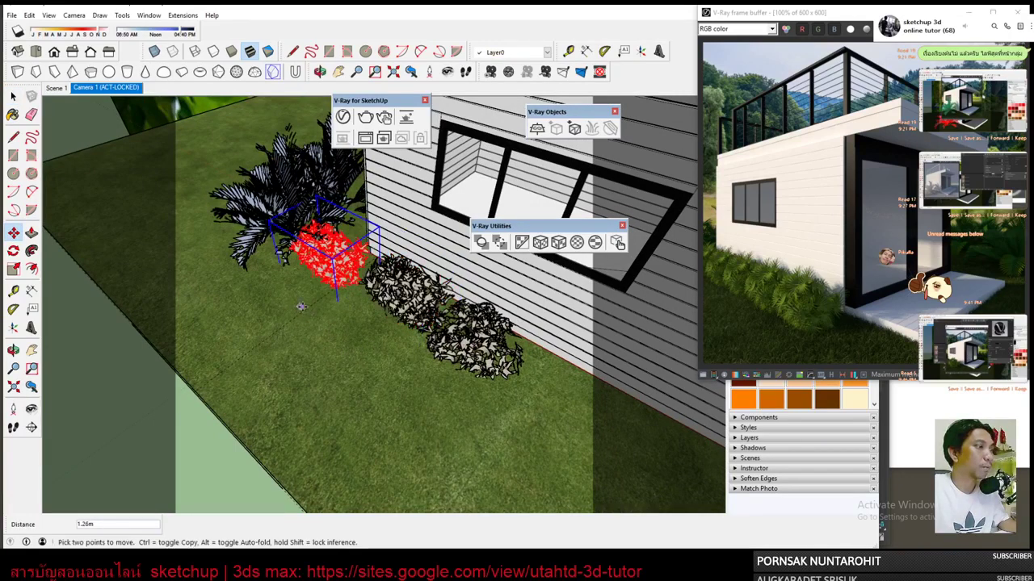
pyautogui.press('e')
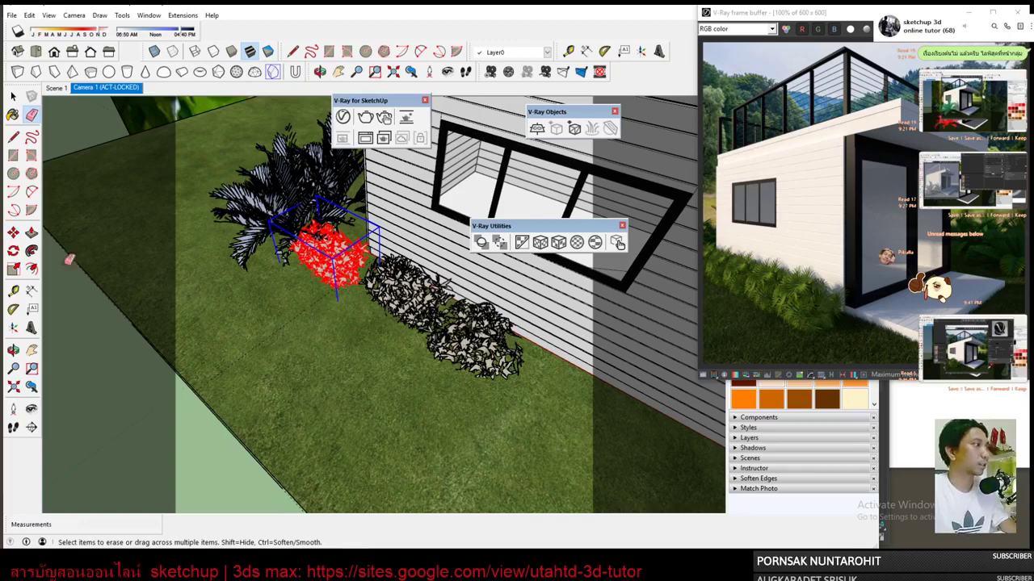
# Rotate the copied bush by 75 degrees.
pyautogui.click(13, 250)
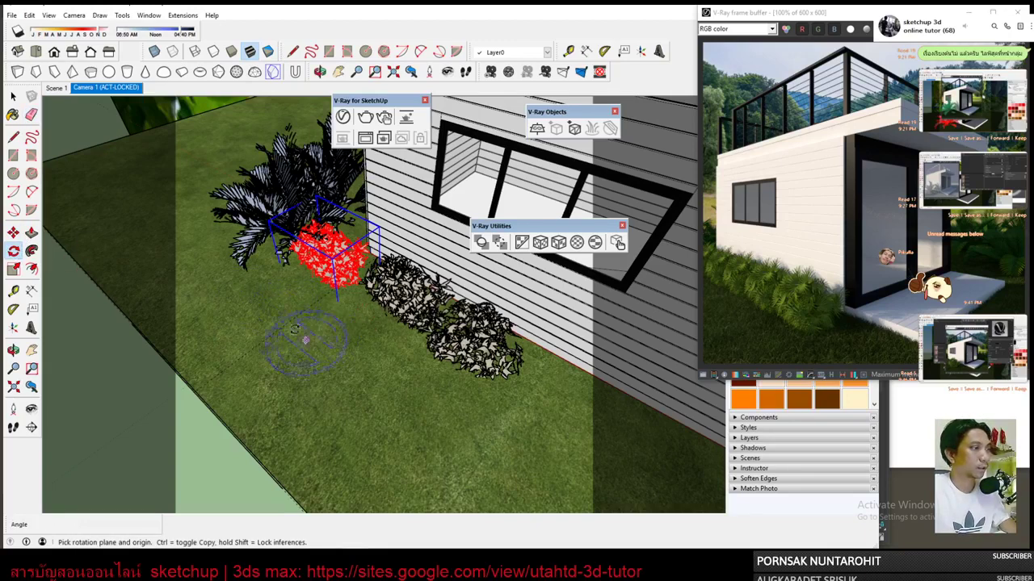
pyautogui.click(277, 278)
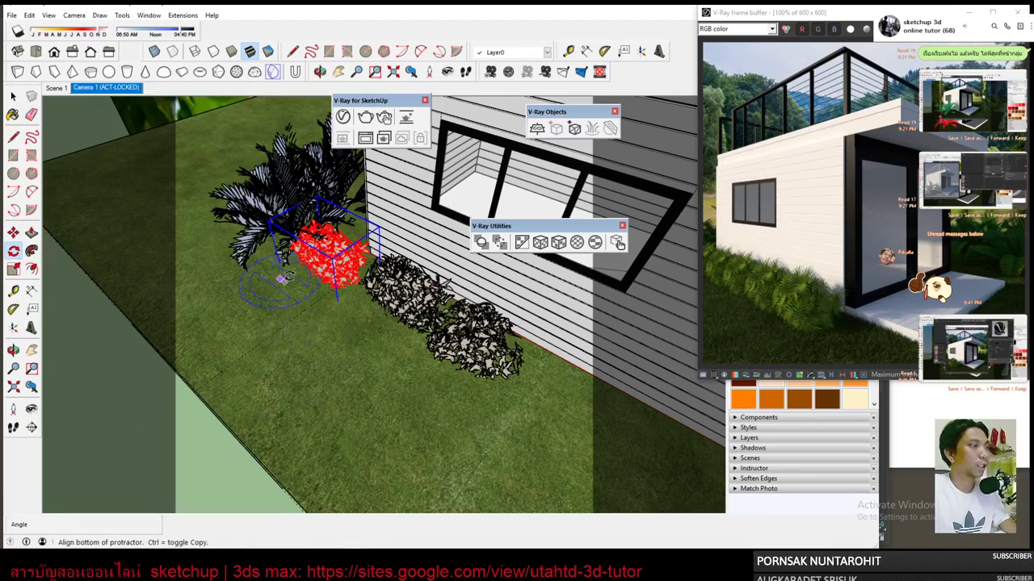
pyautogui.click(244, 300)
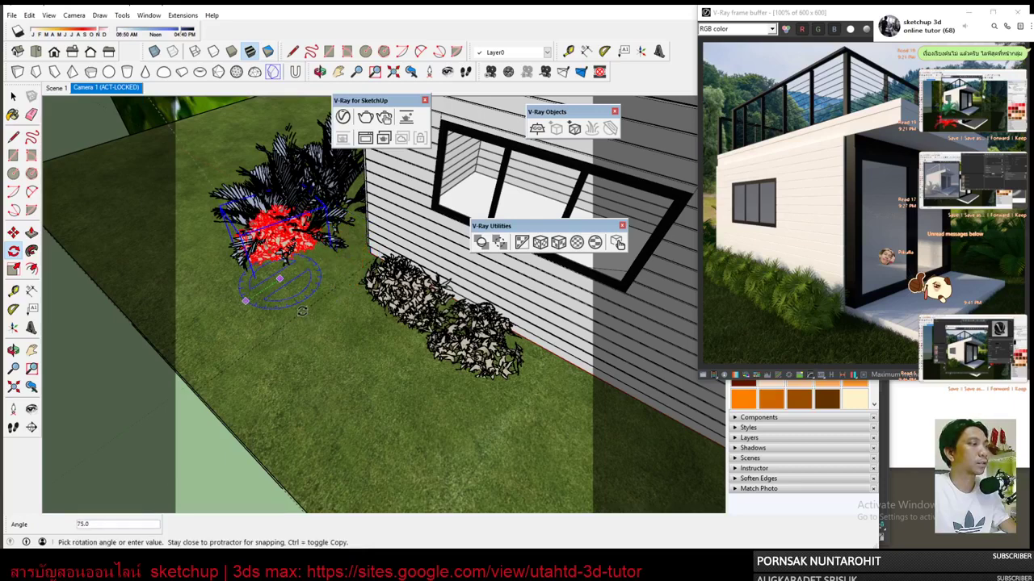
pyautogui.click(302, 310)
pyautogui.press('space')
# Nudge the rotated bush closer to the wall and return to the Camera 1 scene.
pyautogui.press('m')
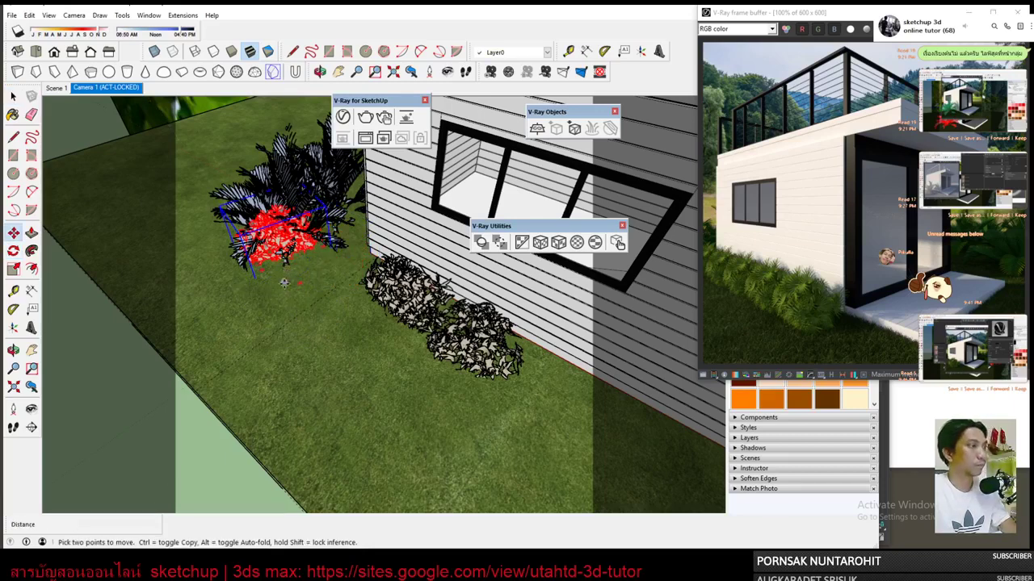
pyautogui.click(283, 275)
pyautogui.click(331, 292)
pyautogui.press('space')
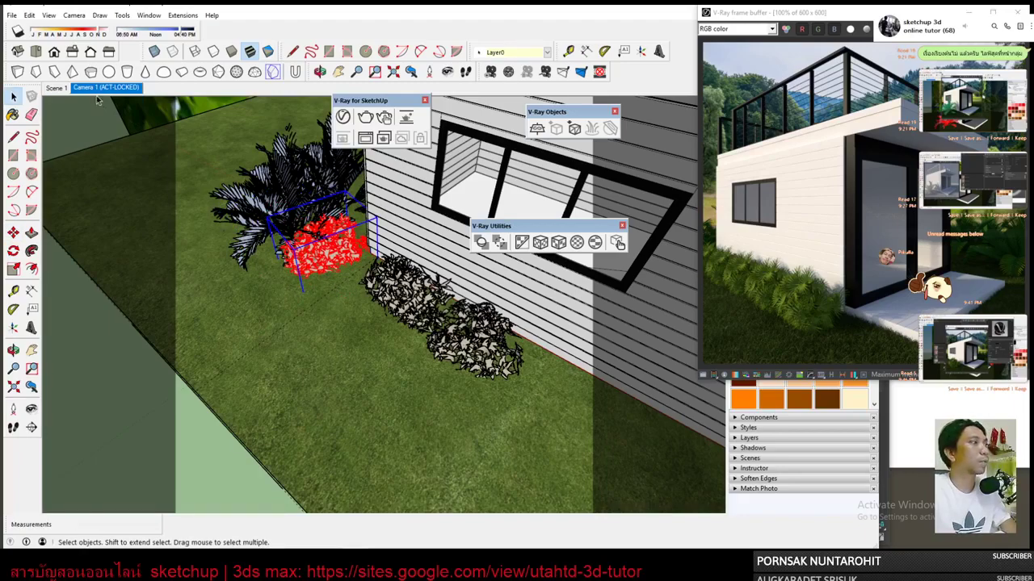
pyautogui.click(112, 88)
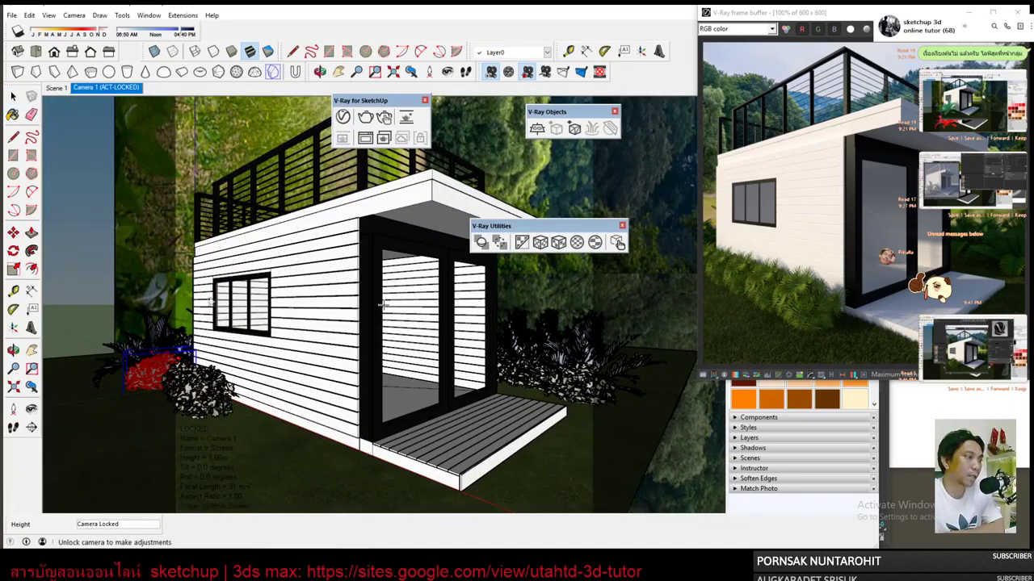
# Bring the V-Ray frame buffer forward, render again, and move the window to the right.
pyautogui.moveTo(768, 12); pyautogui.dragTo(386, 93)
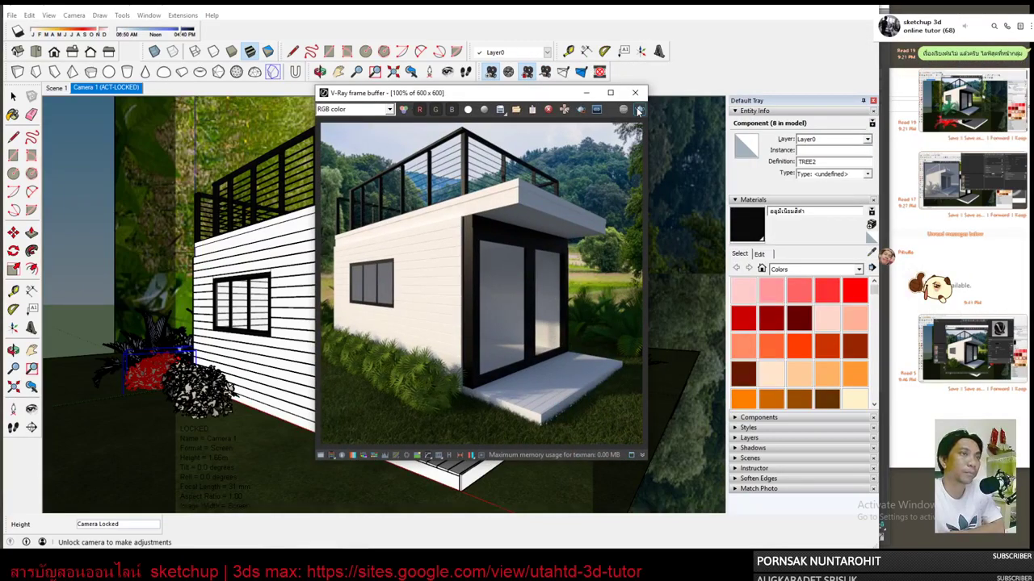
pyautogui.click(638, 110)
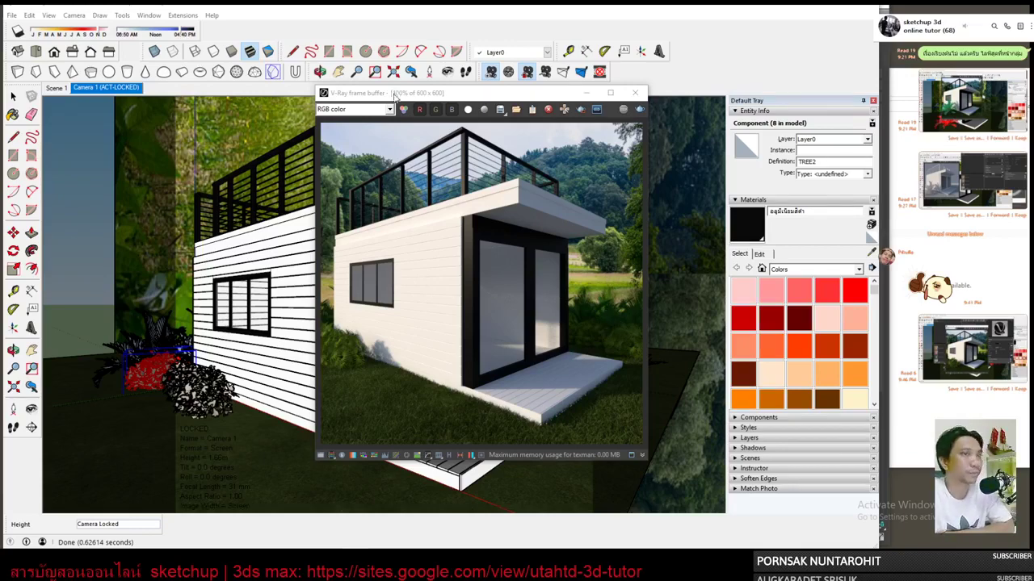
pyautogui.moveTo(399, 98); pyautogui.dragTo(626, 121)
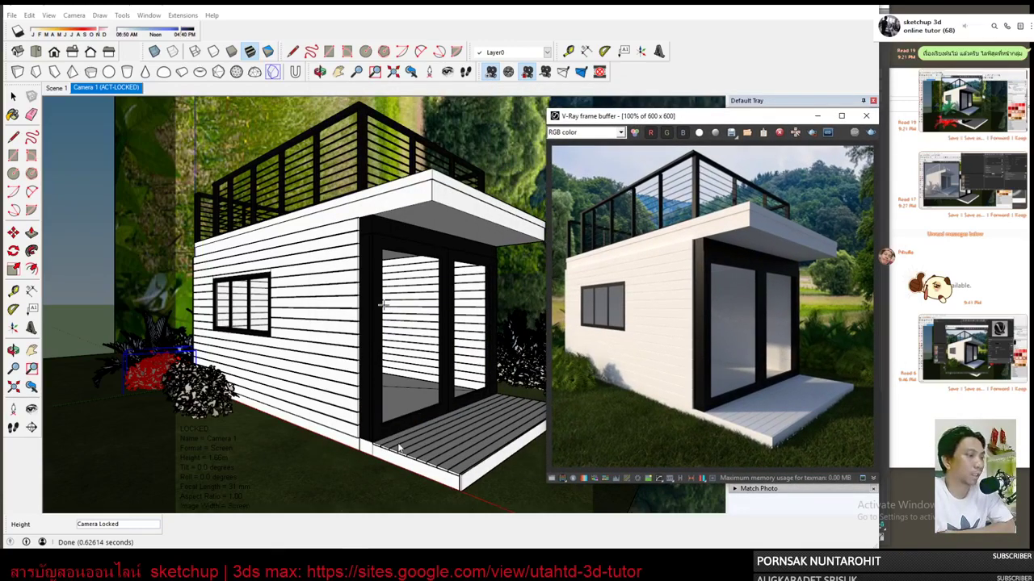
pyautogui.hotkey('alt', 'Tab')
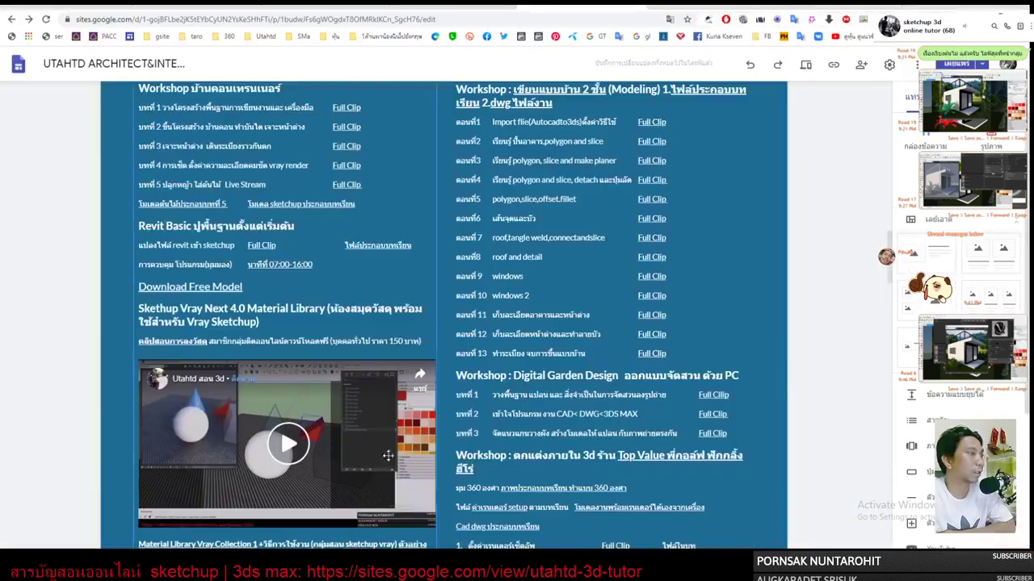
pyautogui.hotkey('alt', 'Tab')
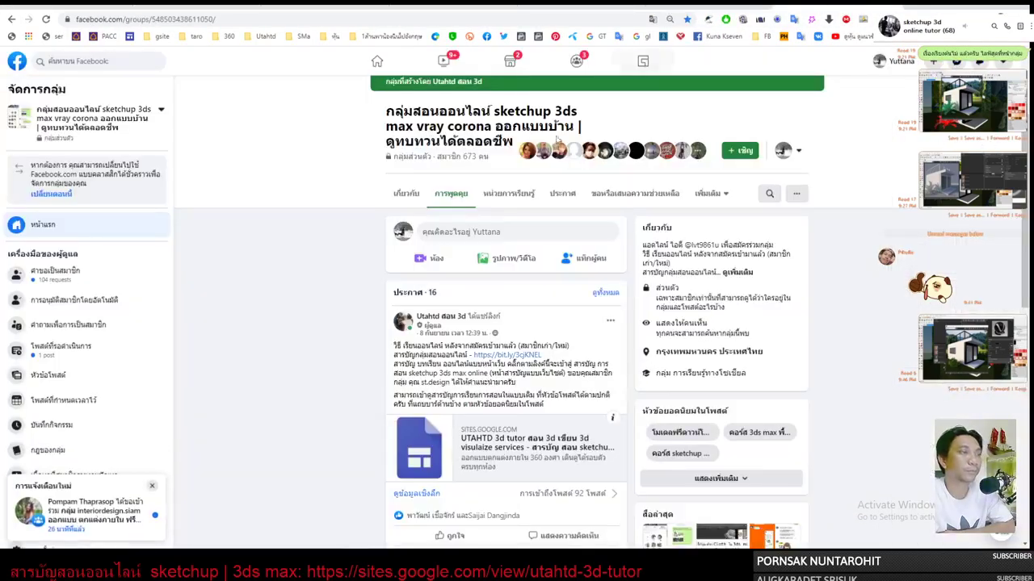
pyautogui.moveTo(323, 8); pyautogui.dragTo(68, 69)
pyautogui.hotkey('alt', 'Tab')
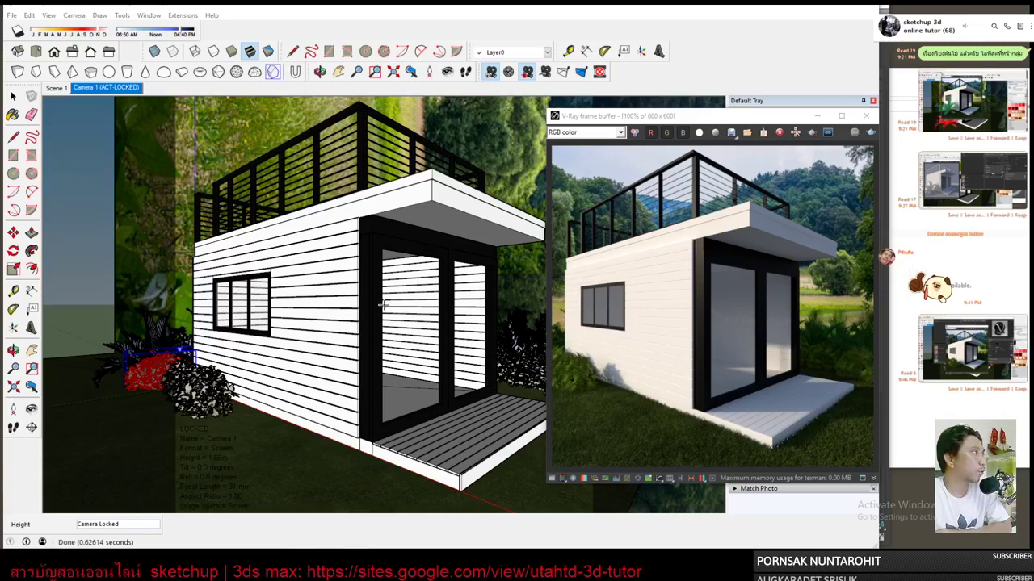
# Bring the V-Ray frame buffer forward and drag it right and down off the model.
pyautogui.click(569, 338)
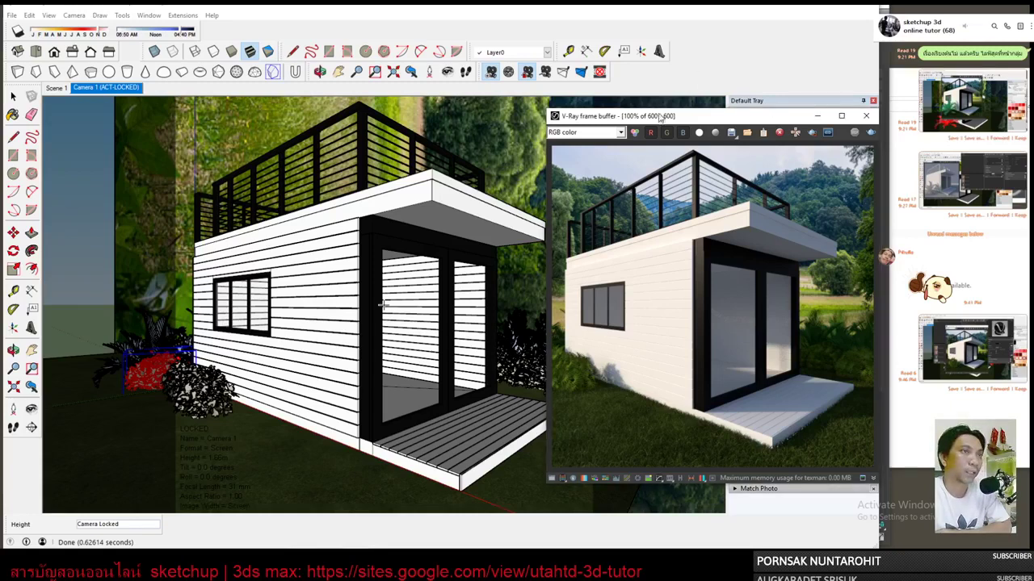
pyautogui.moveTo(660, 118); pyautogui.dragTo(746, 161)
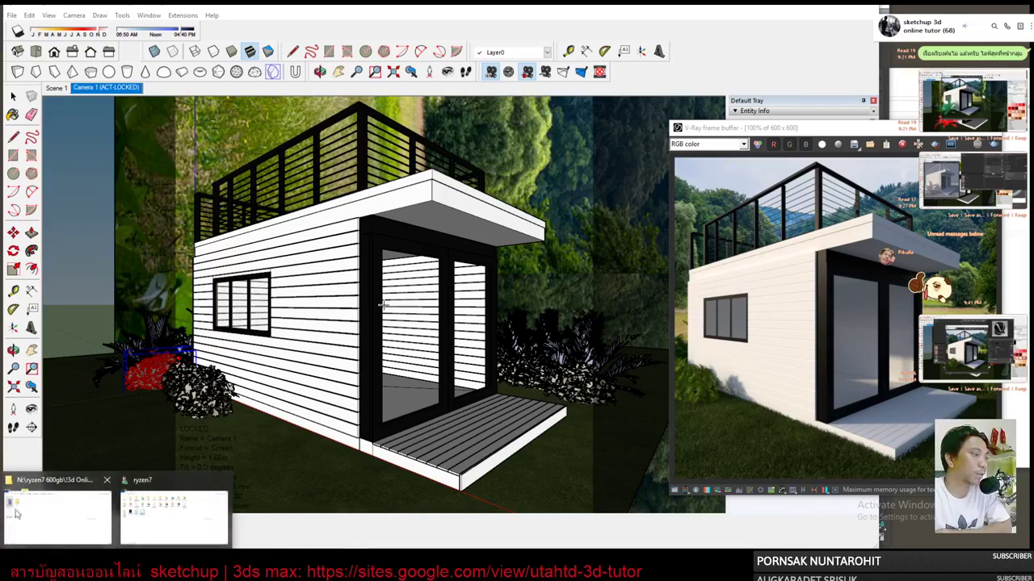
# Browse from 20631003 into the tree collection's VRAY folder, maximize it, and preview 012_Vray.max.
pyautogui.click(64, 496)
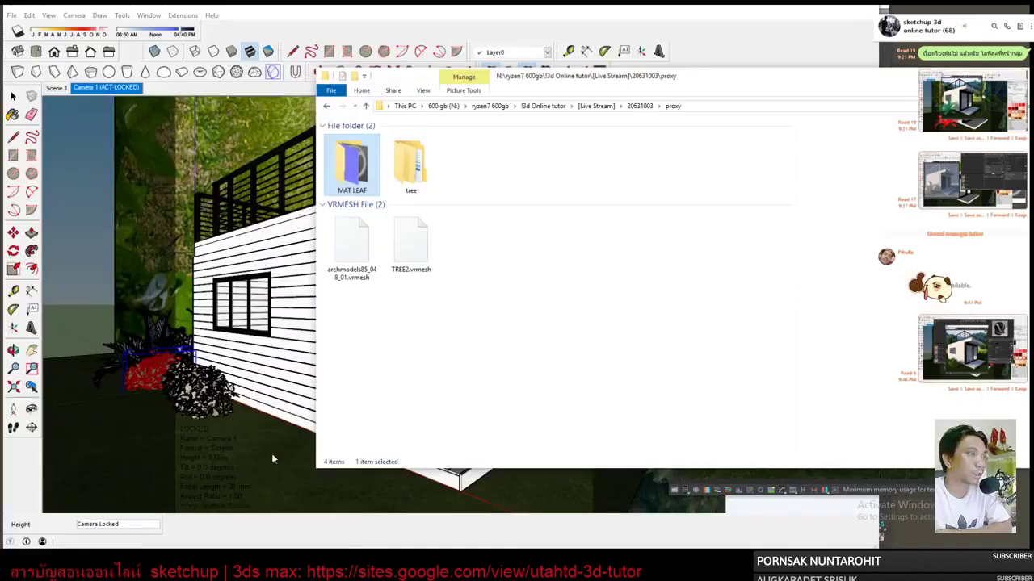
pyautogui.click(640, 106)
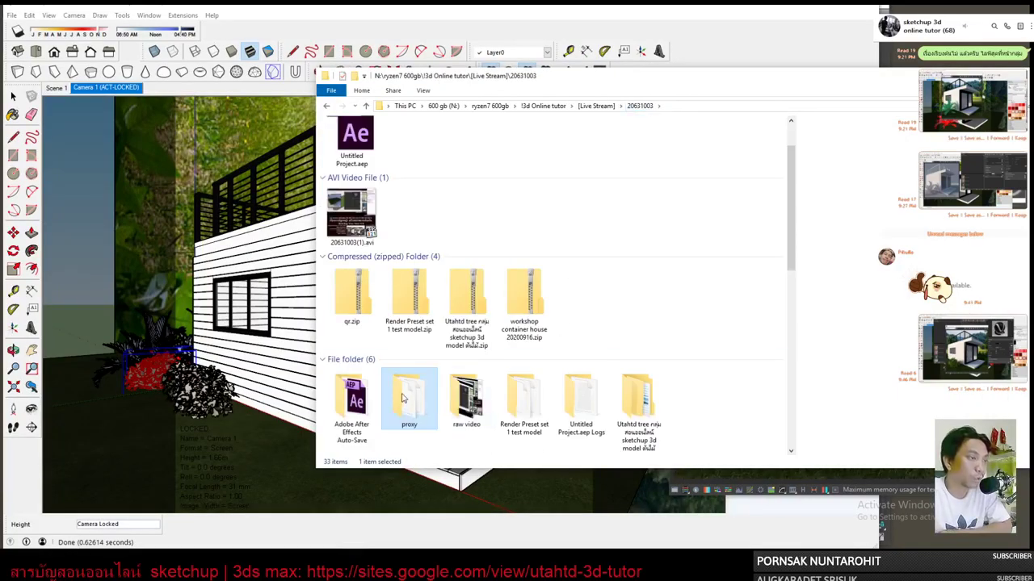
pyautogui.doubleClick(639, 401)
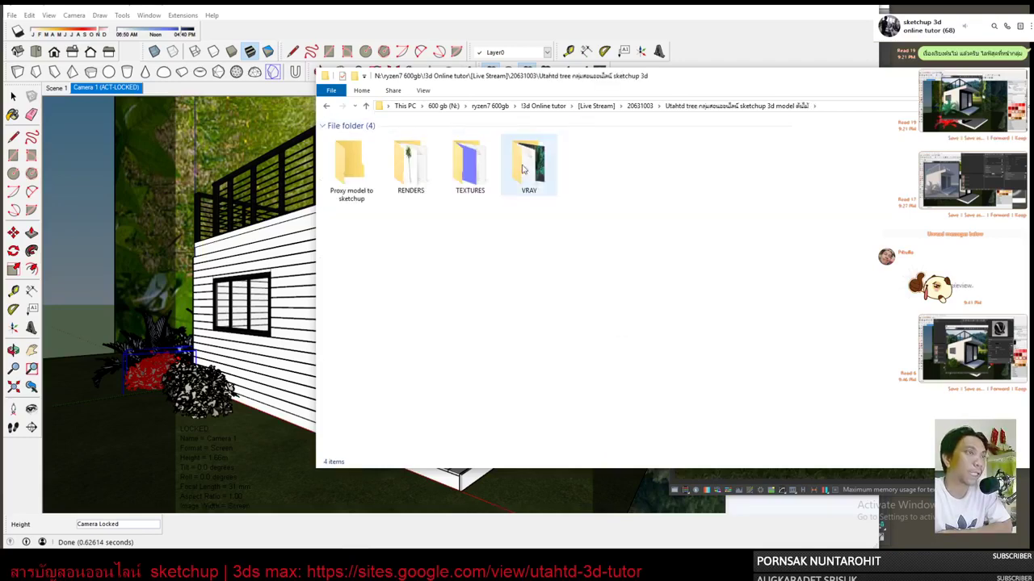
pyautogui.doubleClick(535, 164)
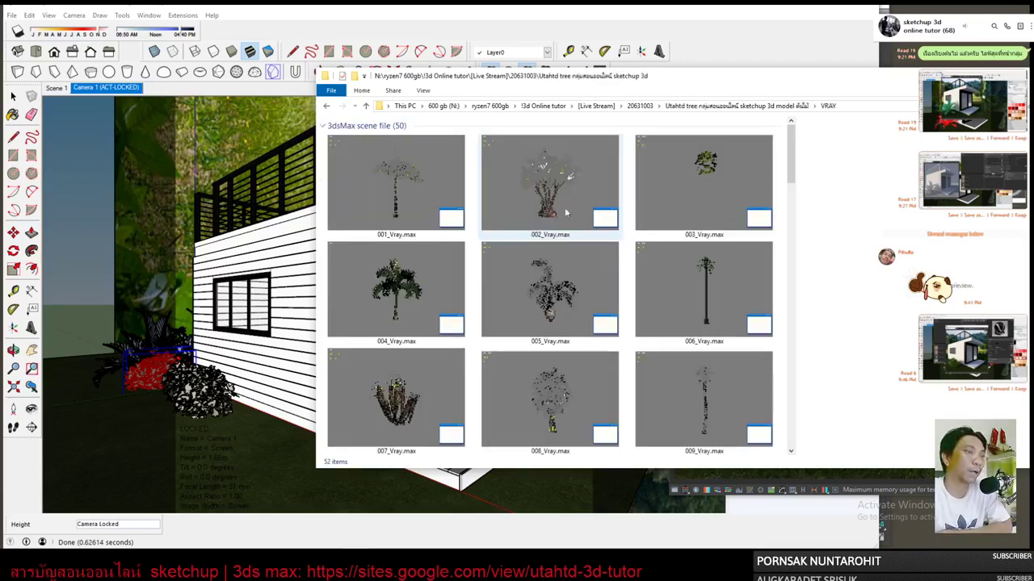
pyautogui.doubleClick(704, 85)
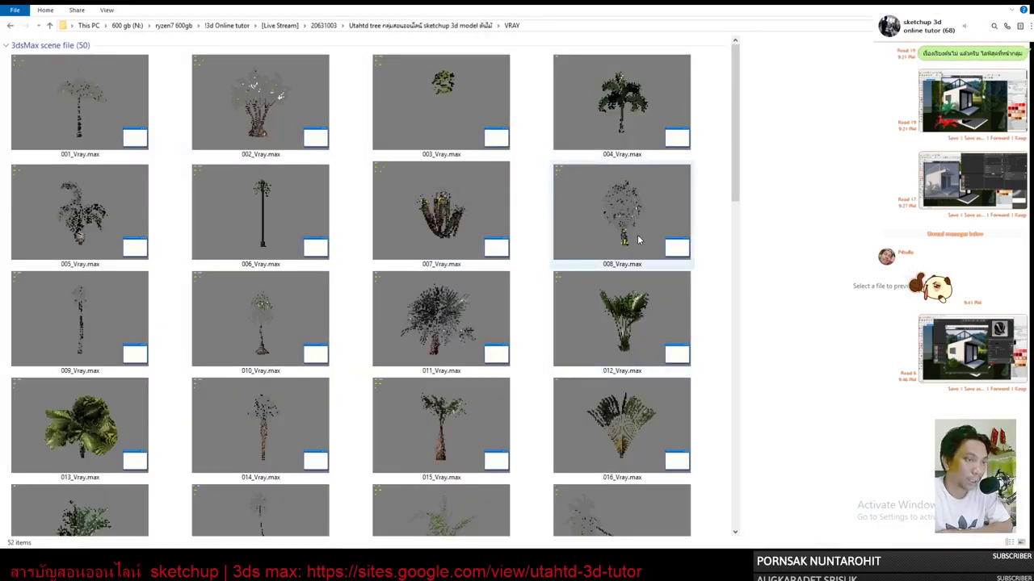
pyautogui.click(595, 451)
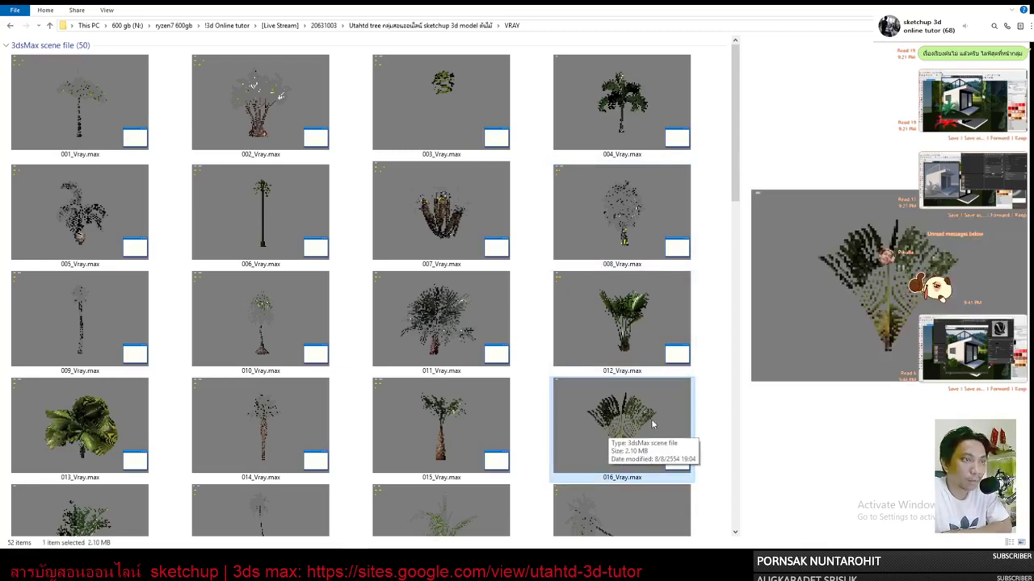
pyautogui.click(624, 323)
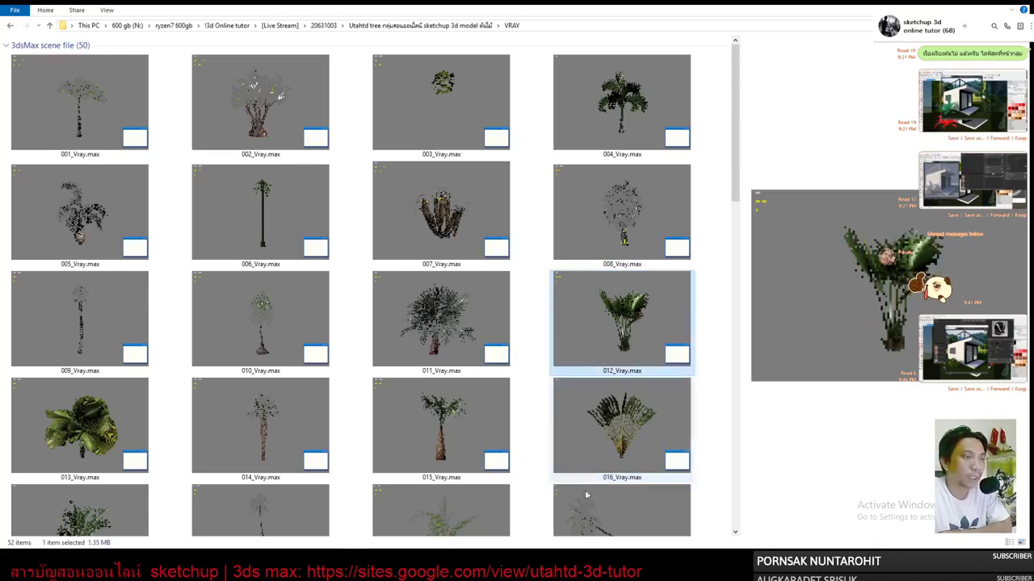
# Close the vrmat converter and reset 3ds Max to an empty scene without saving.
pyautogui.hotkey('alt', 'Tab')
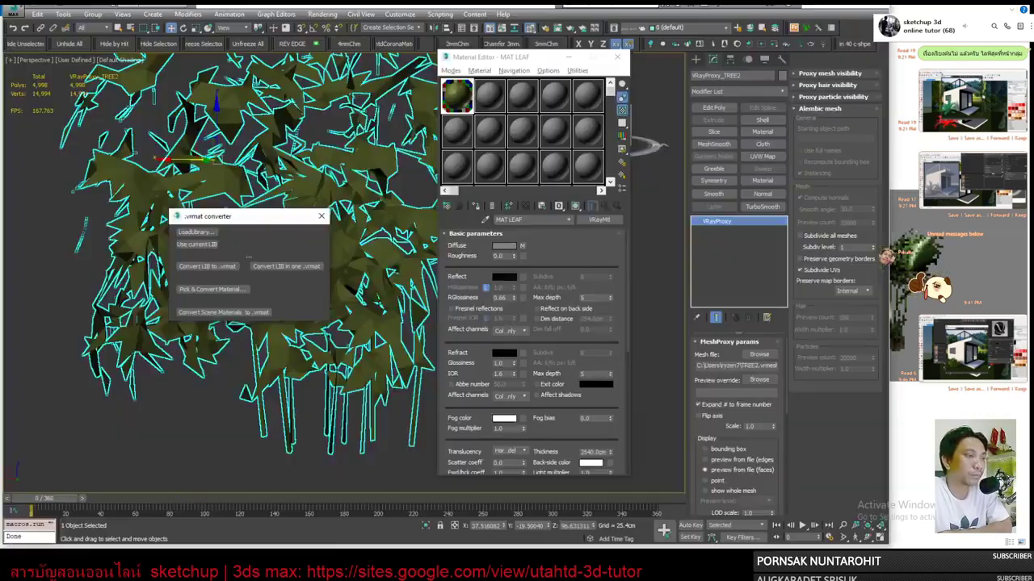
pyautogui.click(319, 217)
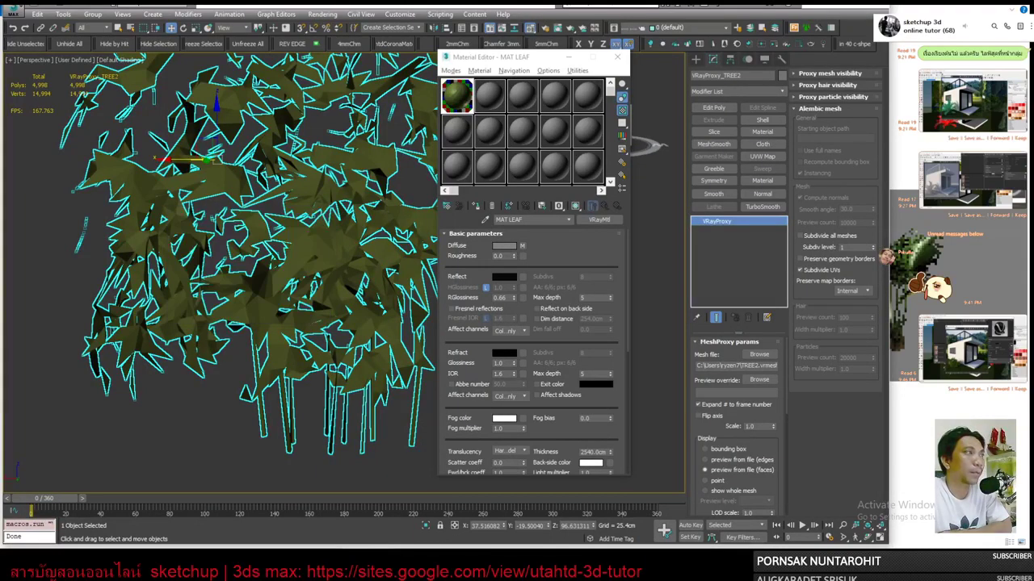
pyautogui.click(12, 13)
pyautogui.click(40, 55)
pyautogui.click(445, 292)
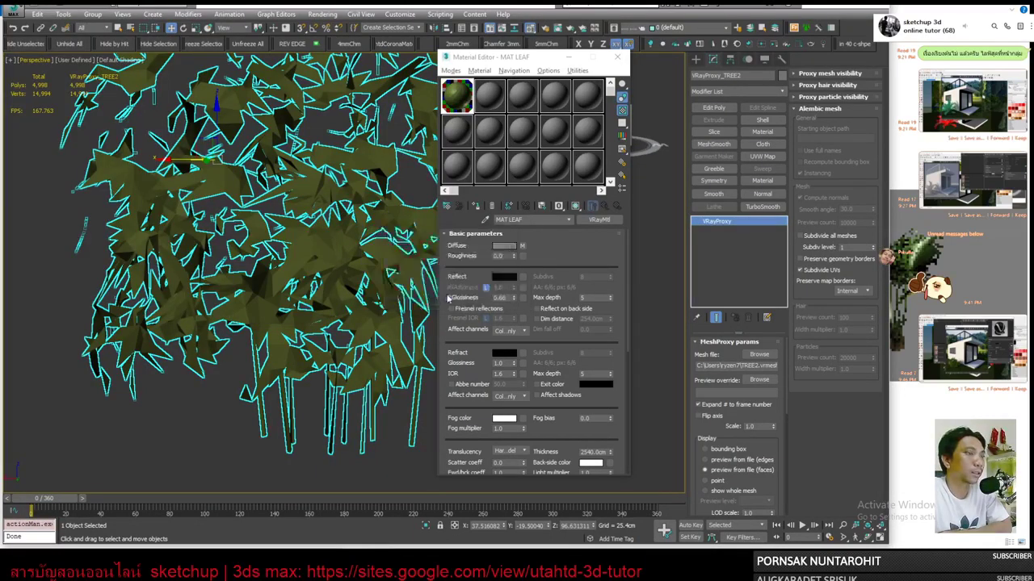
pyautogui.click(419, 297)
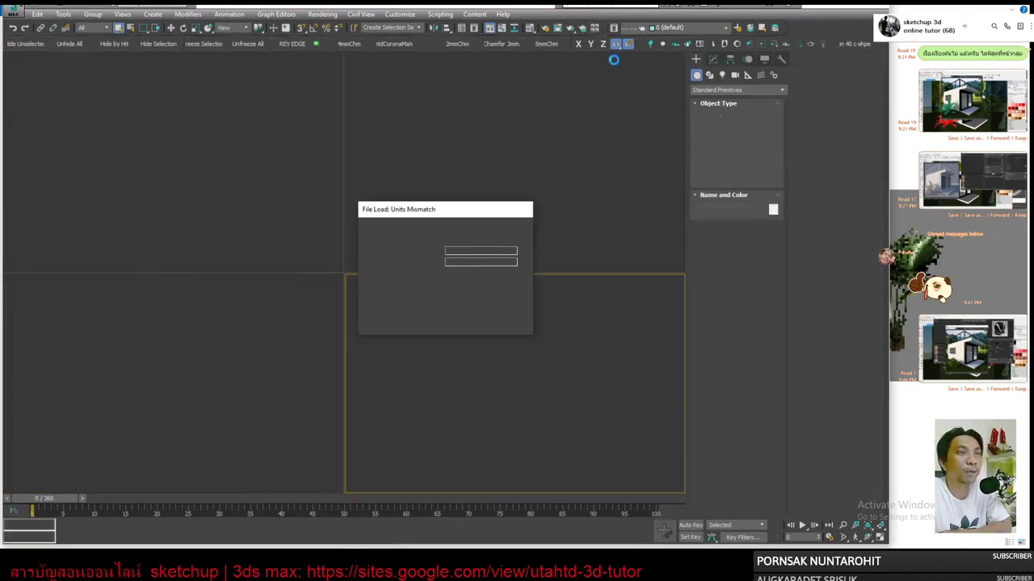
pyautogui.click(450, 323)
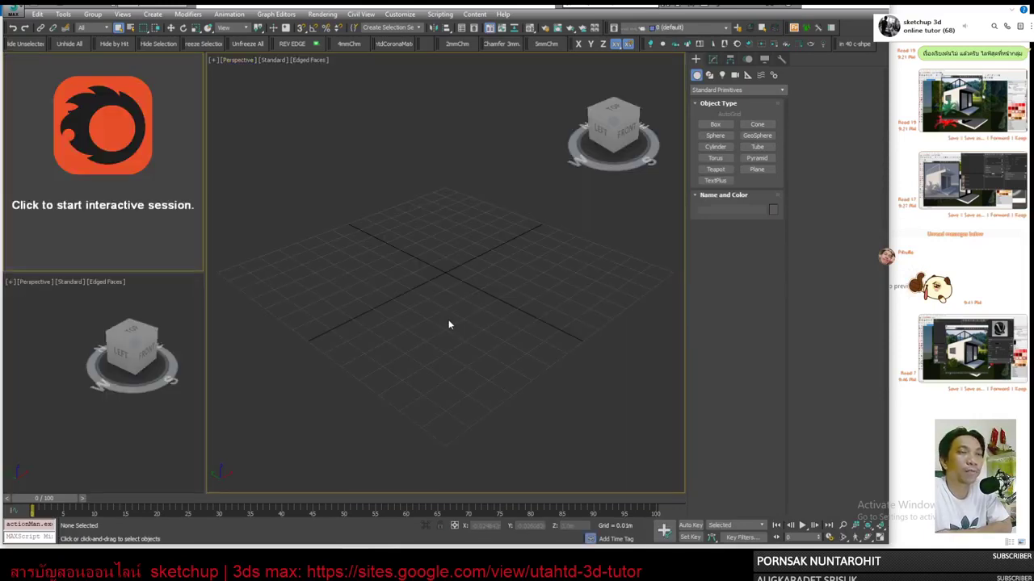
pyautogui.scroll(-5, 496, 256)
pyautogui.scroll(3, 514, 257)
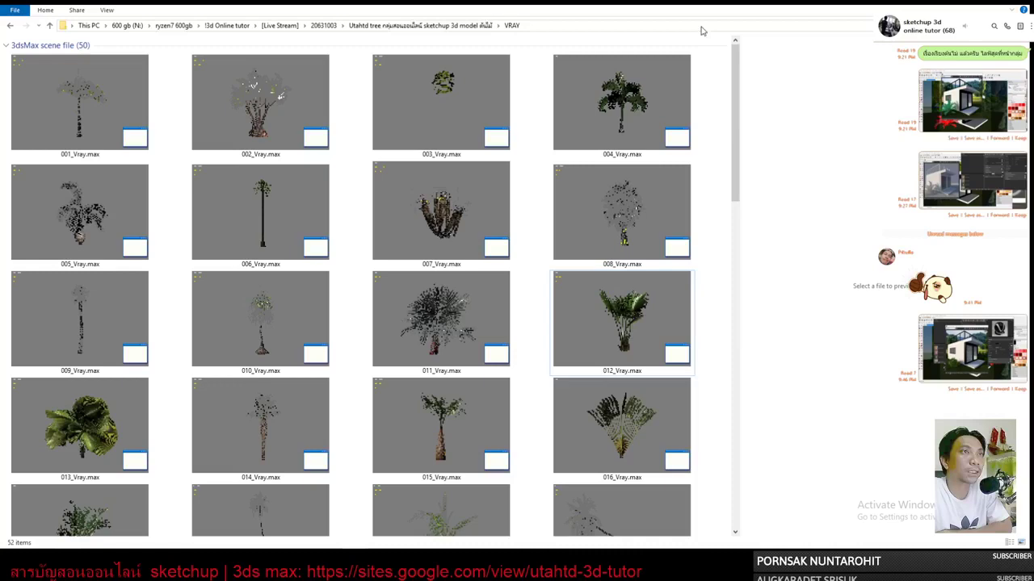
# Copy the VRAY folder path from Explorer's address bar back into 3ds Max.
pyautogui.click(700, 26)
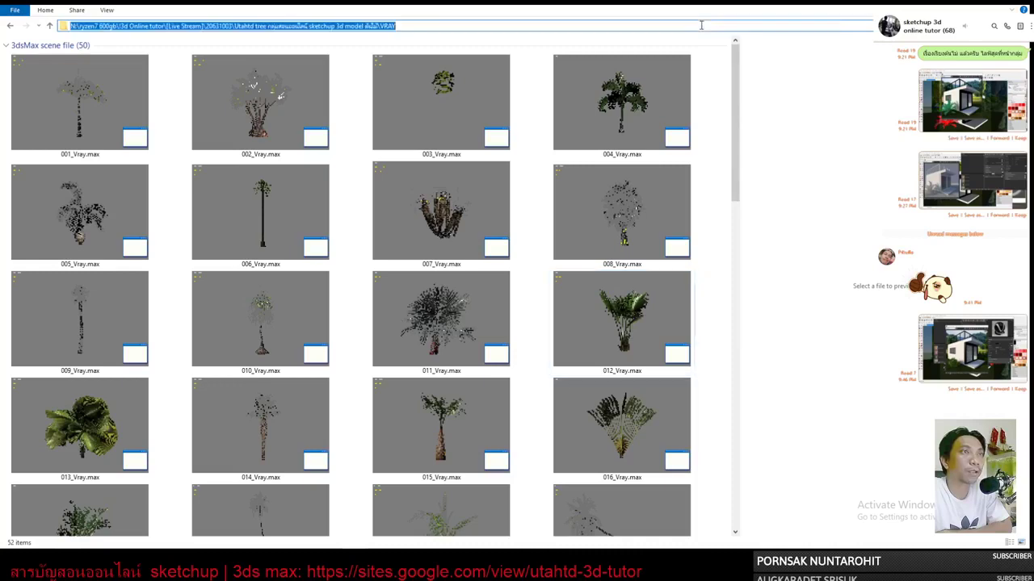
pyautogui.rightClick(700, 26)
pyautogui.click(726, 59)
pyautogui.hotkey('alt', 'Tab')
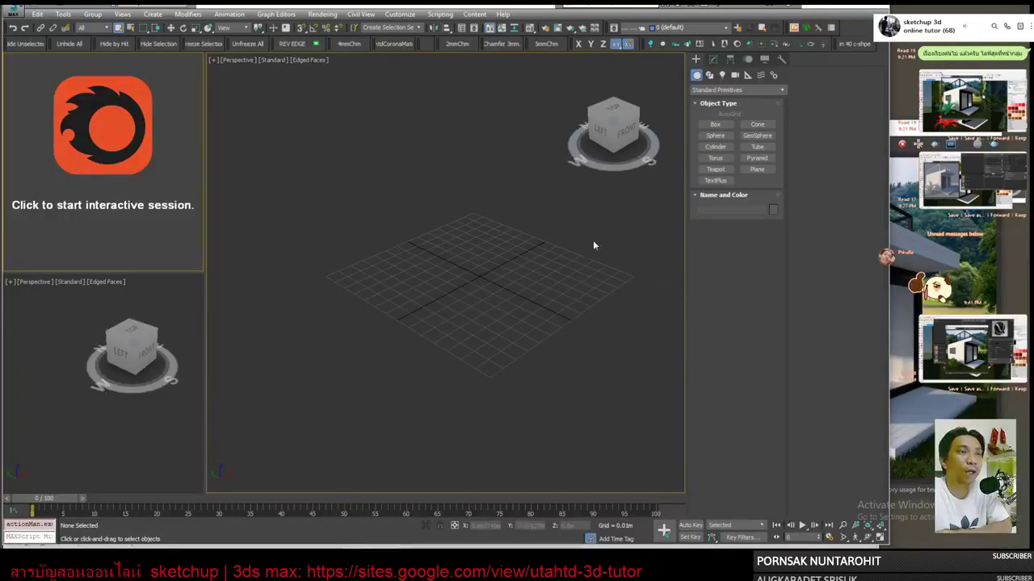
pyautogui.click(13, 11)
pyautogui.moveTo(41, 153)
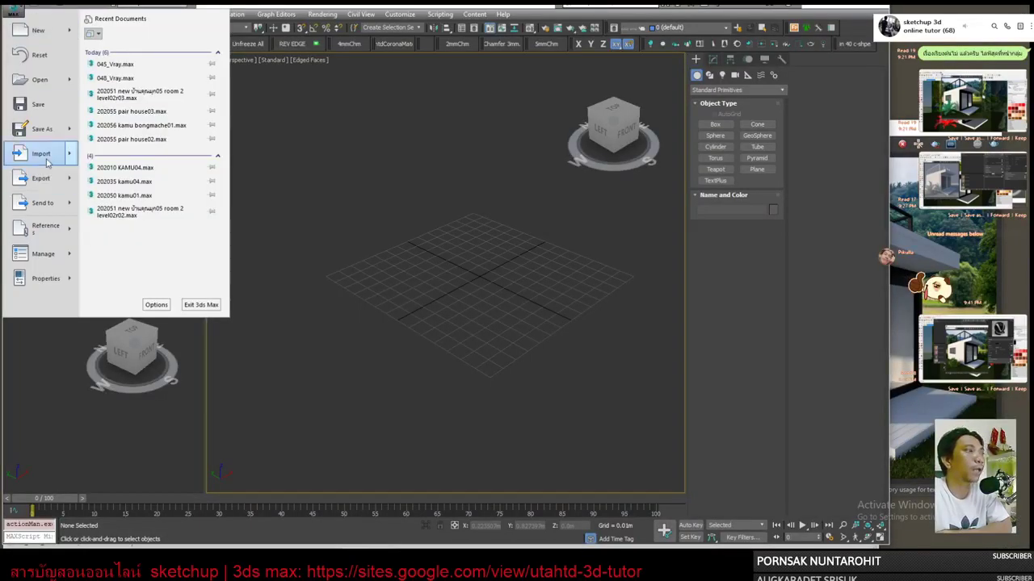
# Open 016_Vray.max from the pasted VRAY path, disabling gamma and adopting the file's unit scale.
pyautogui.click(44, 79)
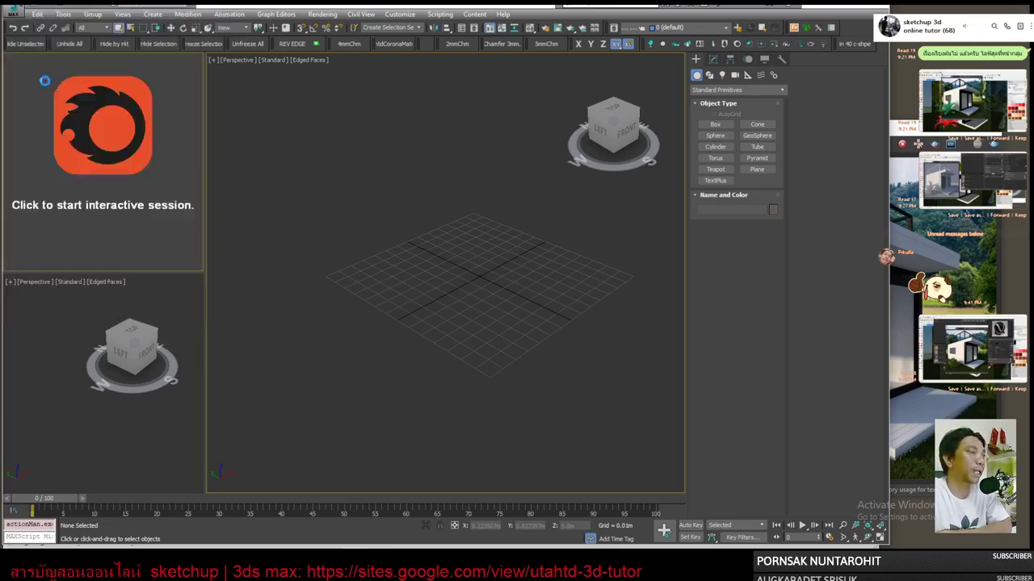
pyautogui.rightClick(333, 500)
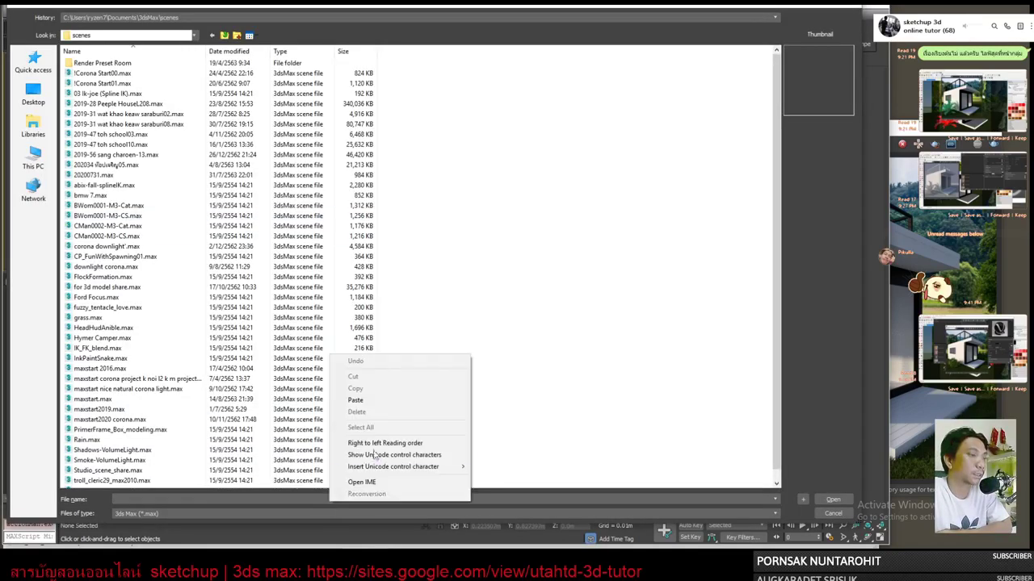
pyautogui.click(380, 403)
pyautogui.click(833, 499)
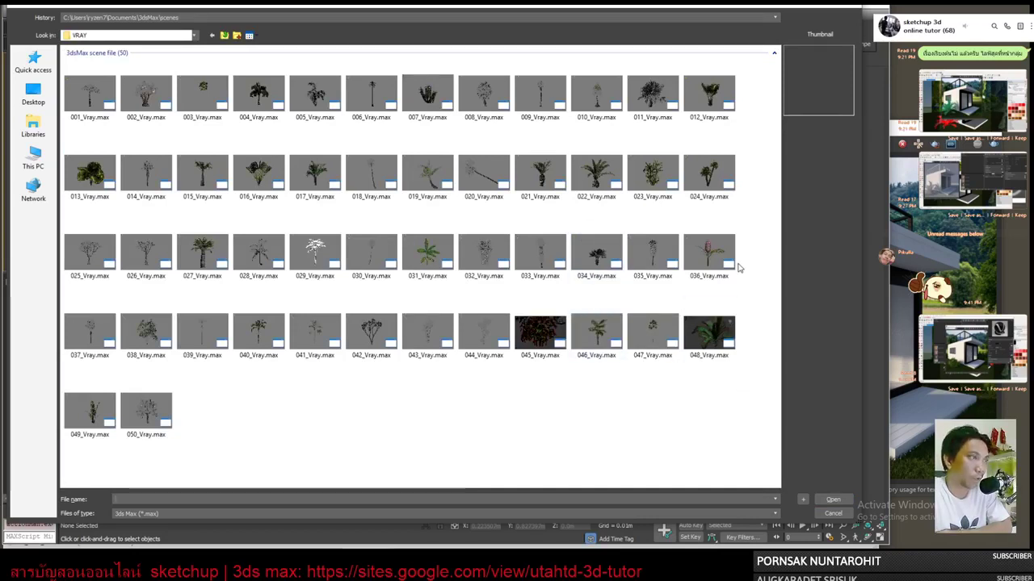
pyautogui.click(258, 184)
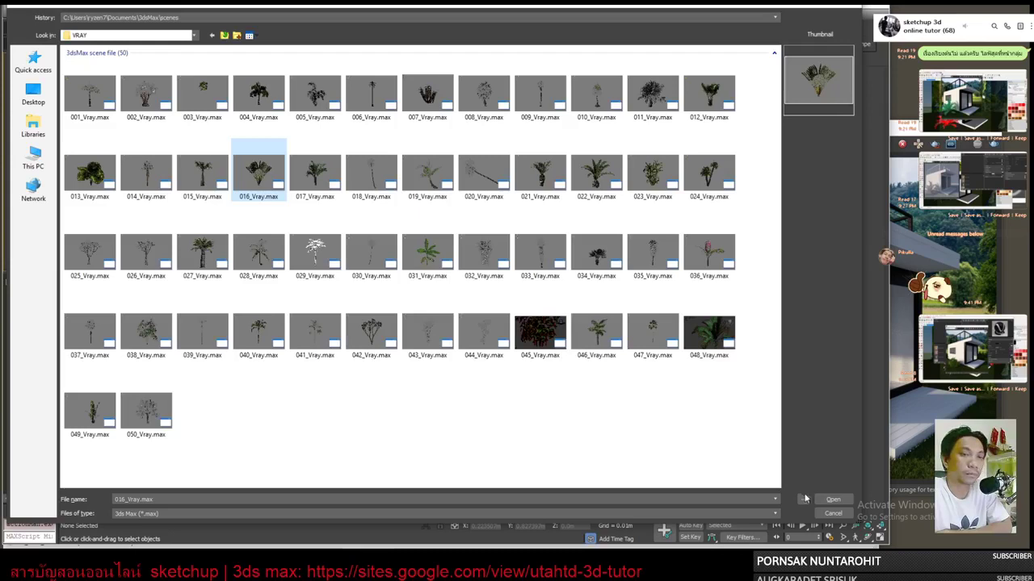
pyautogui.click(832, 499)
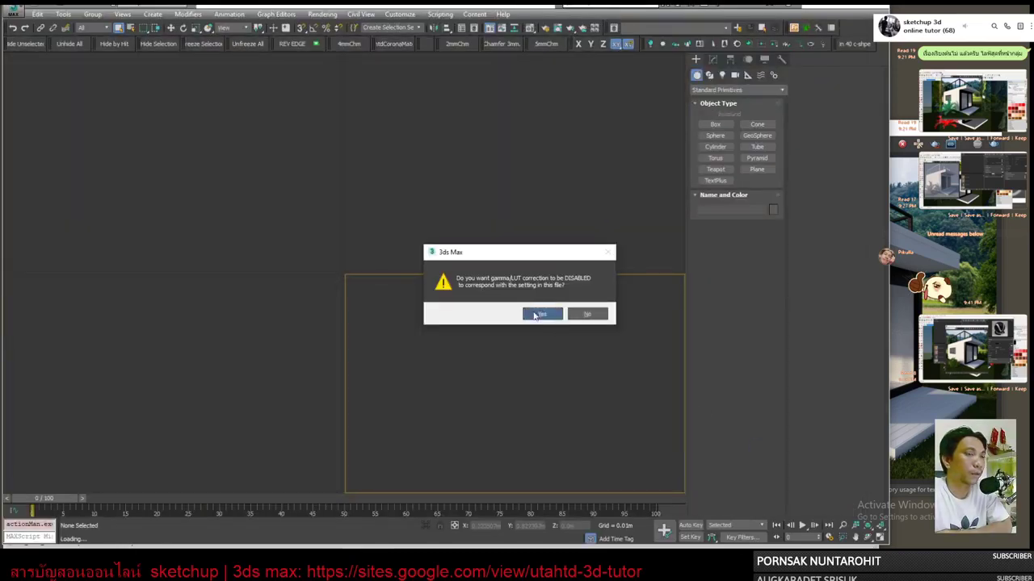
pyautogui.click(534, 315)
pyautogui.click(557, 368)
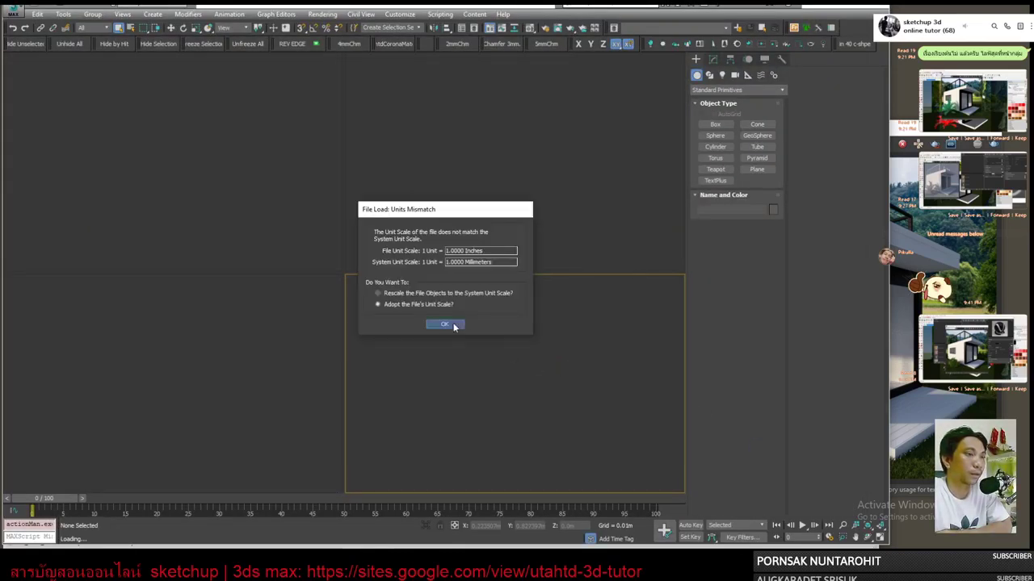
pyautogui.click(445, 325)
pyautogui.click(573, 371)
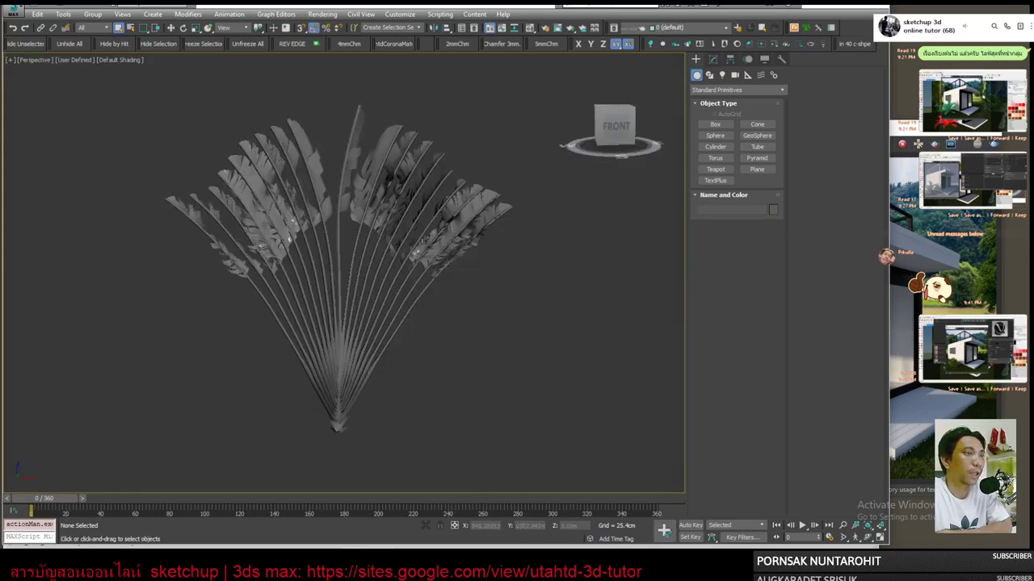
pyautogui.click(13, 11)
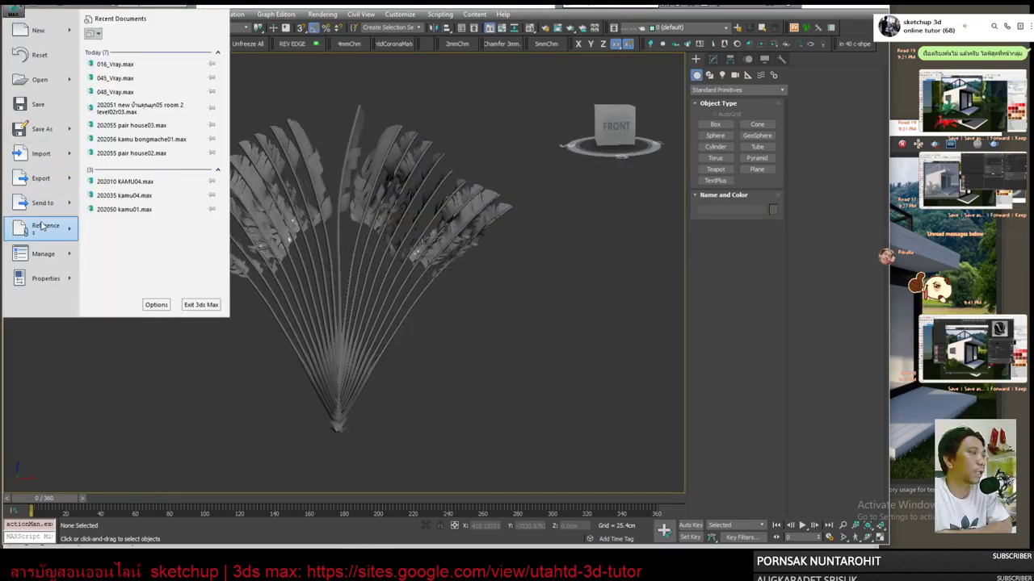
# Repoint the five missing AM85_016 texture maps to the TEXTURES folder in Asset Tracking.
pyautogui.moveTo(45, 228)
pyautogui.click(178, 199)
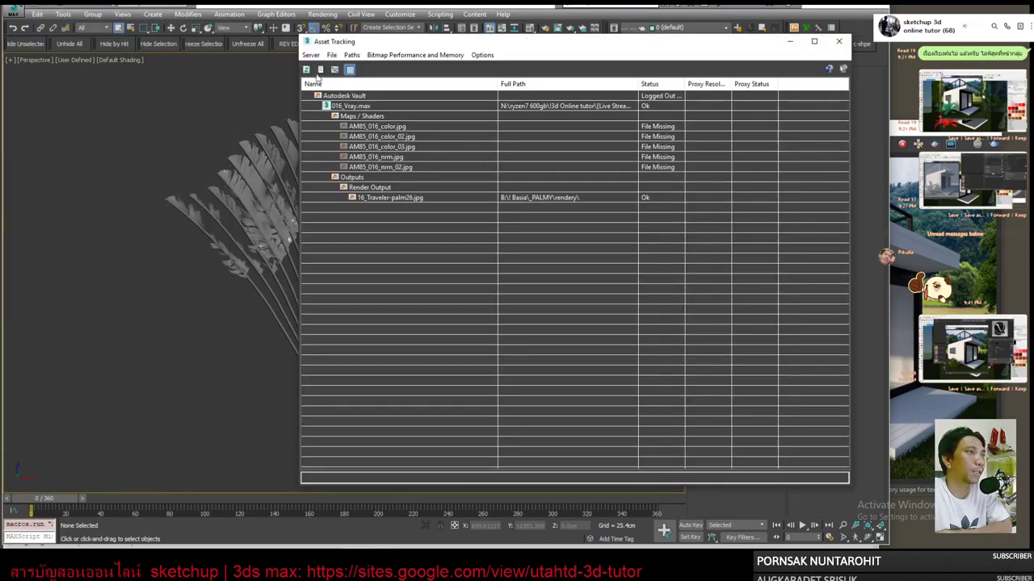
pyautogui.moveTo(504, 41); pyautogui.dragTo(681, 45)
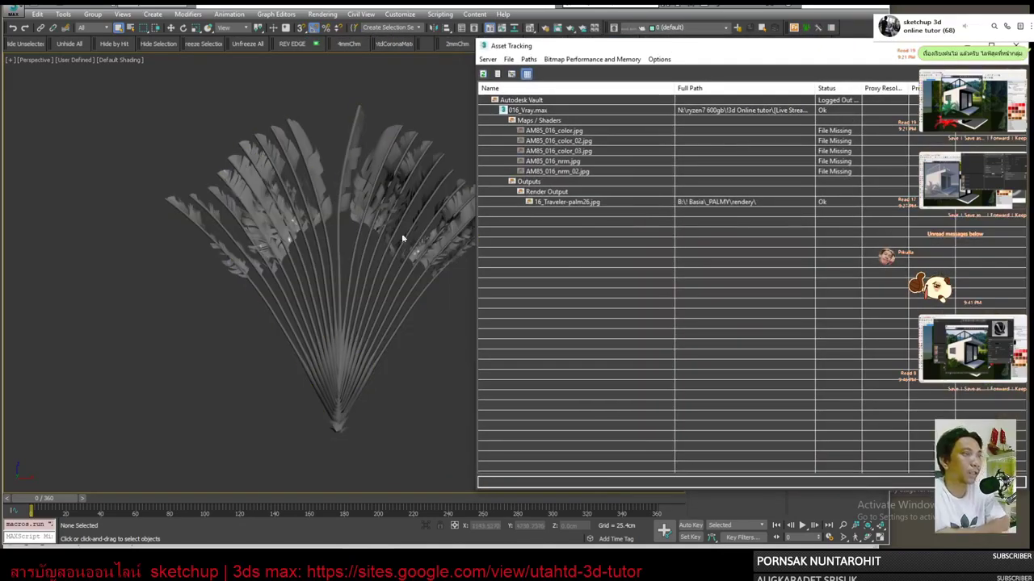
pyautogui.click(587, 171)
pyautogui.keyDown('shift'); pyautogui.click(569, 133); pyautogui.keyUp('shift')
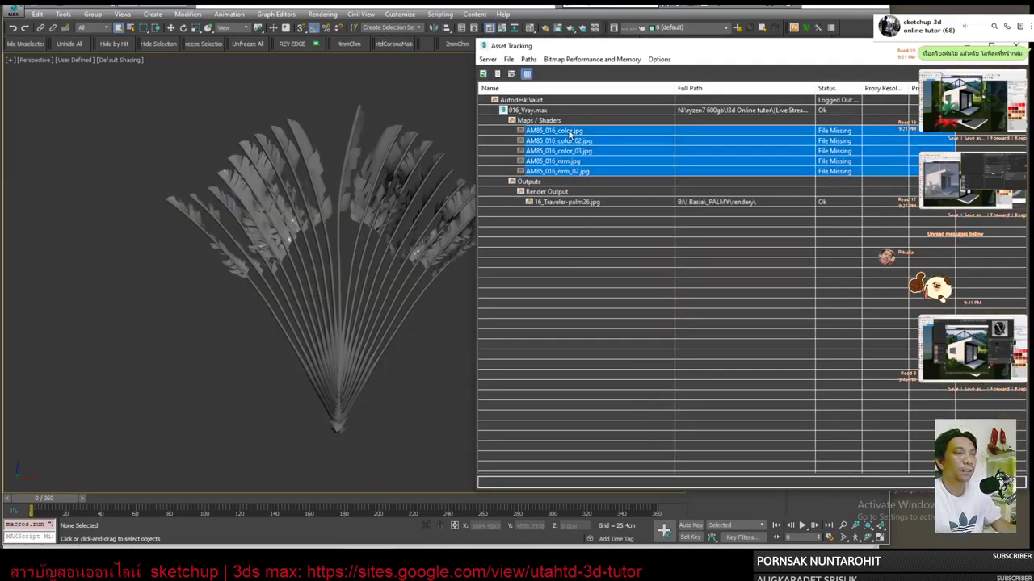
pyautogui.rightClick(569, 132)
pyautogui.click(525, 155)
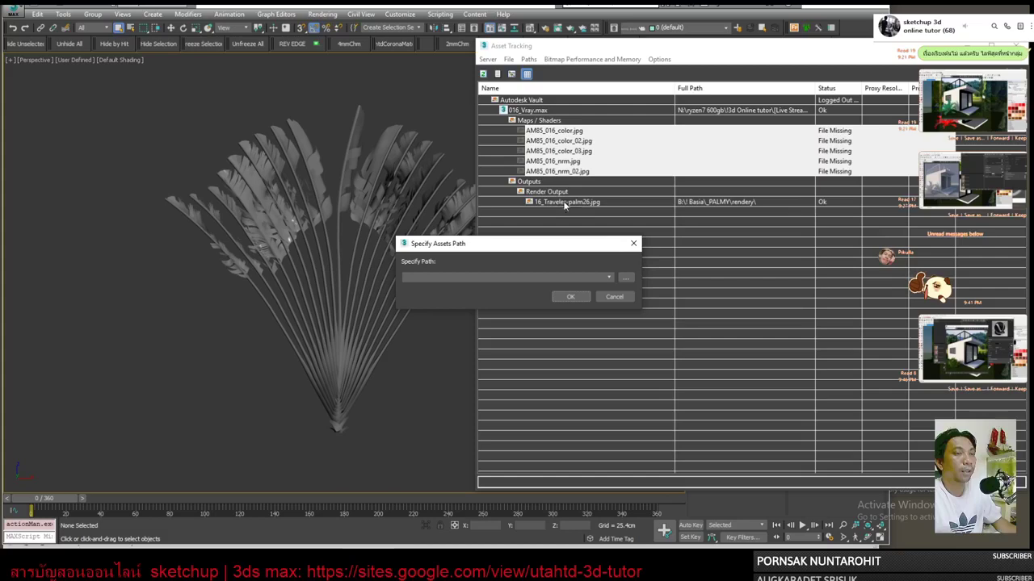
pyautogui.click(625, 278)
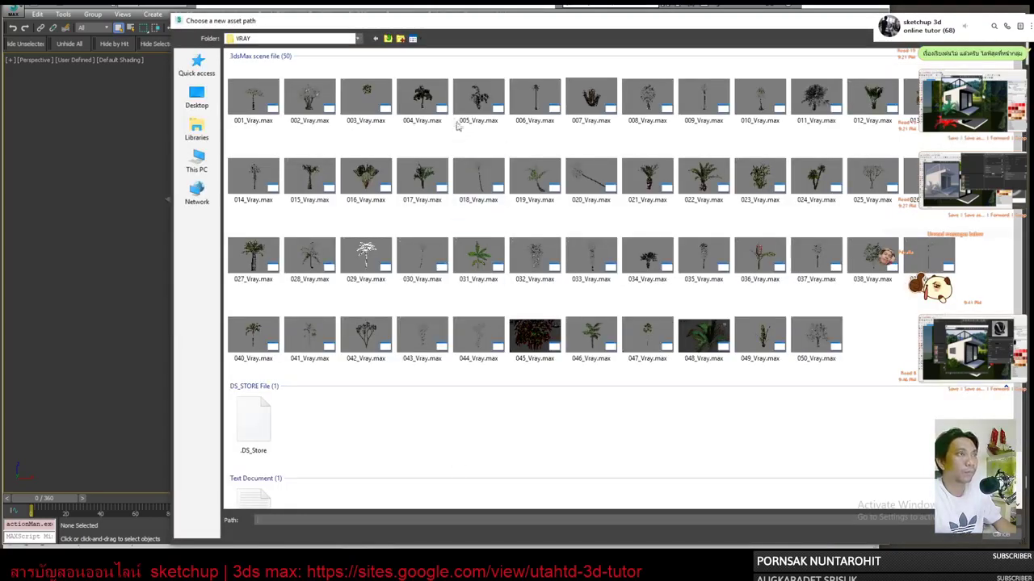
pyautogui.click(388, 40)
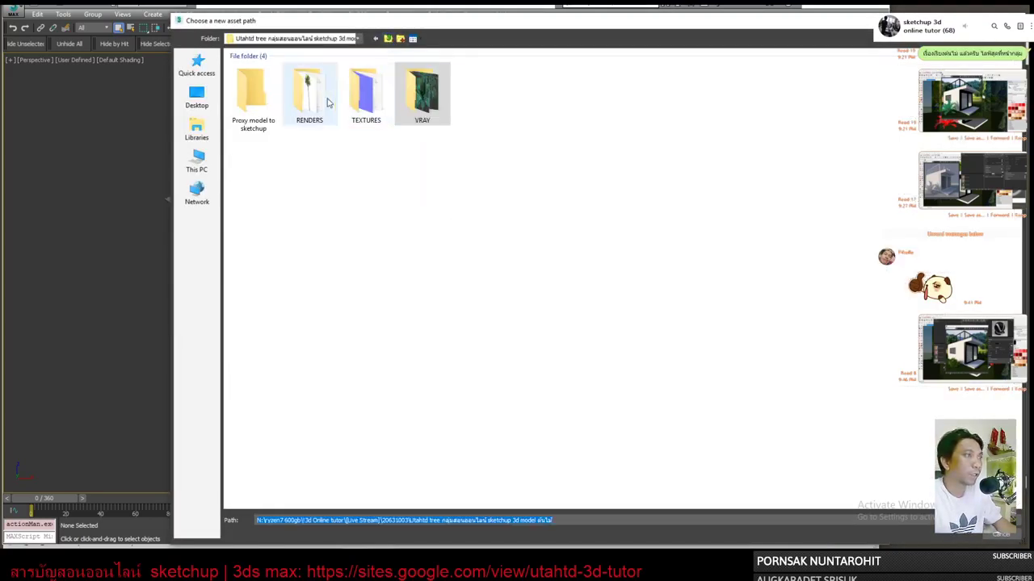
pyautogui.doubleClick(366, 101)
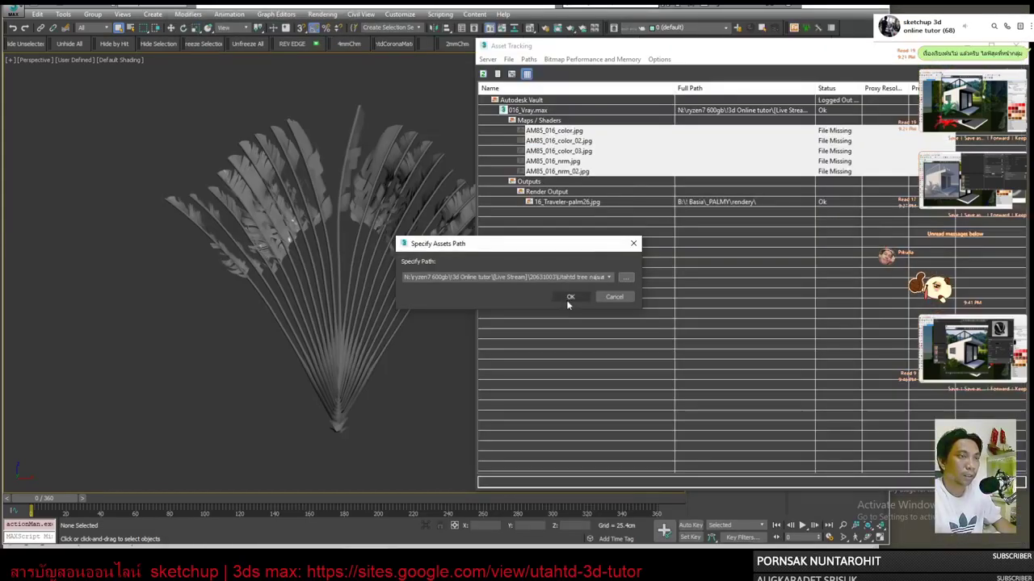
pyautogui.click(568, 297)
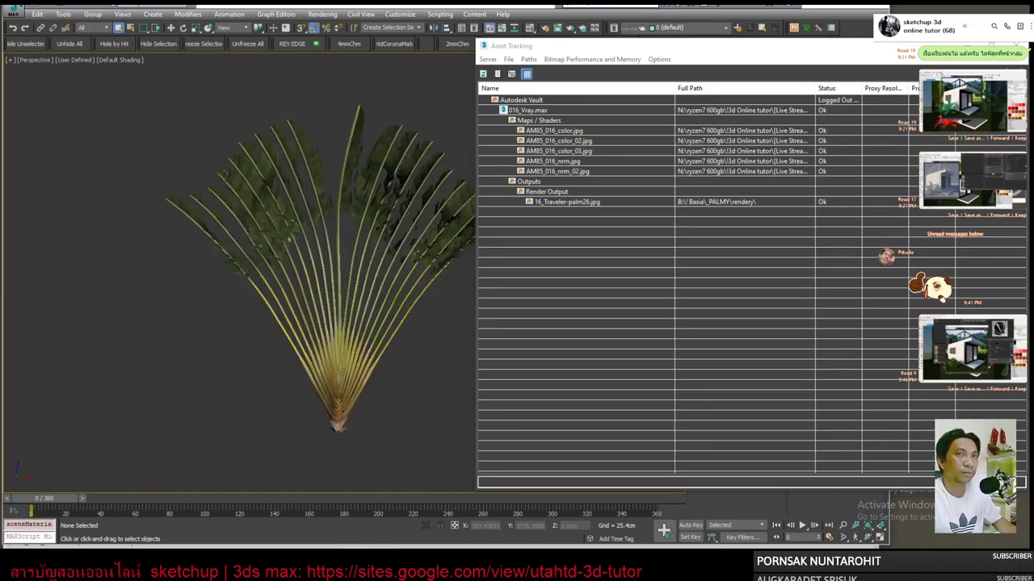
# Close Asset Tracking, orbit to an angled top-front view, and select the right-hand leaf cluster.
pyautogui.hotkey('shift', 't')
pyautogui.click(474, 225)
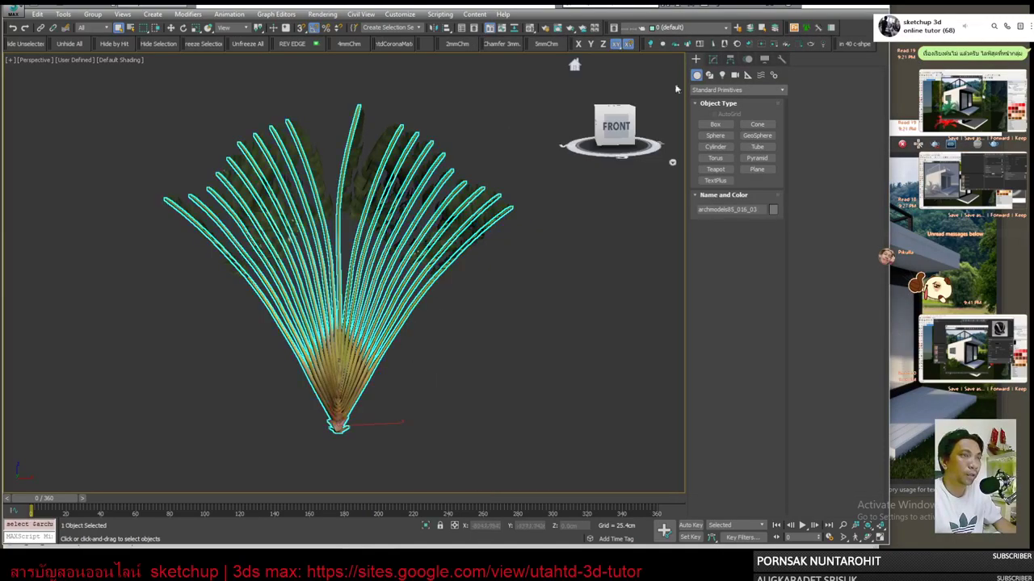
pyautogui.keyDown('alt'); pyautogui.moveTo(474, 225); pyautogui.dragTo(410, 319, button='middle'); pyautogui.keyUp('alt')
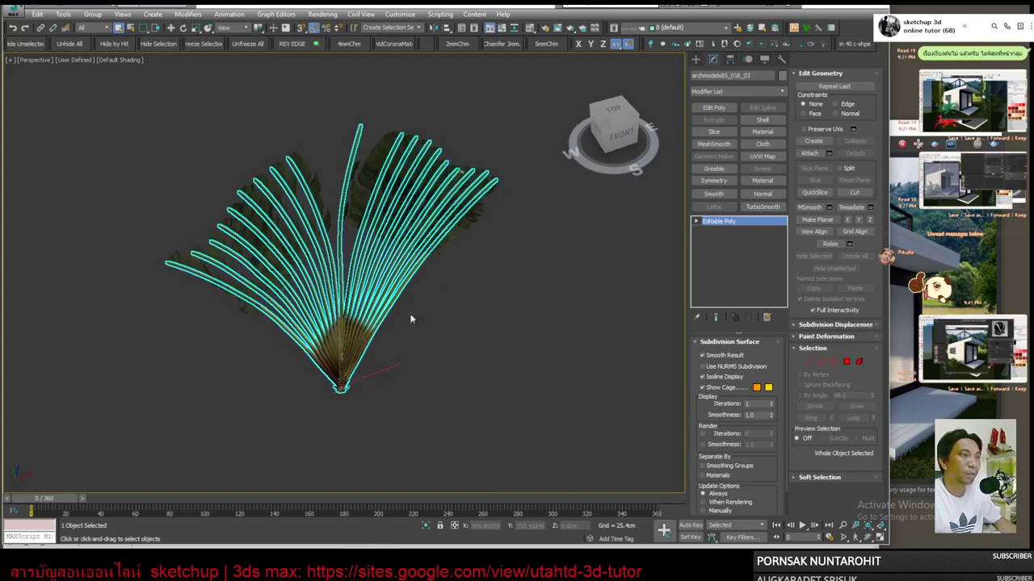
pyautogui.click(170, 28)
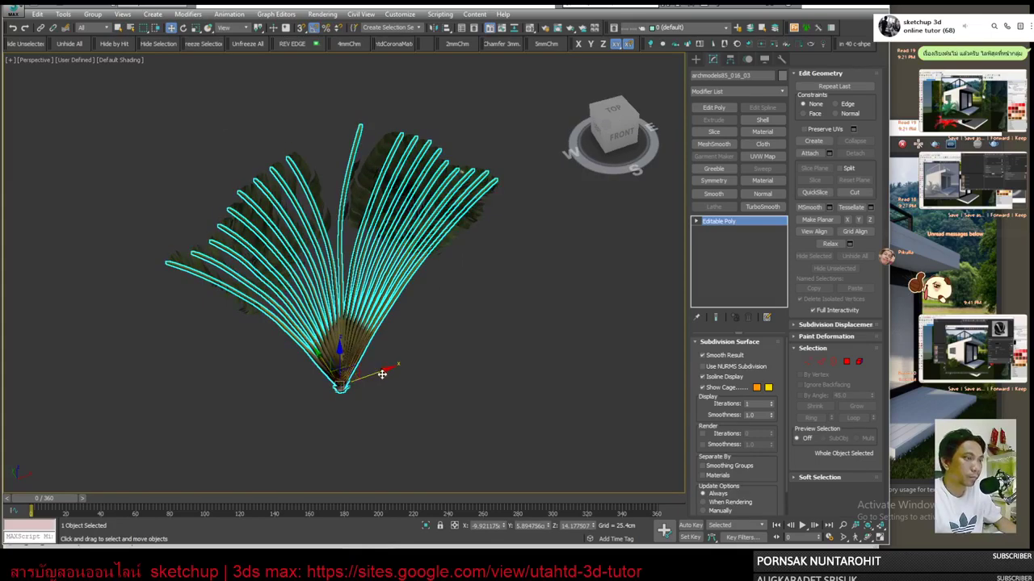
pyautogui.moveTo(364, 340); pyautogui.dragTo(404, 325)
pyautogui.moveTo(404, 325)
pyautogui.keyDown('alt'); pyautogui.mouseDown(button='middle')
pyautogui.moveTo(436, 291)
pyautogui.moveTo(362, 137)
pyautogui.mouseUp(button='middle'); pyautogui.keyUp('alt')
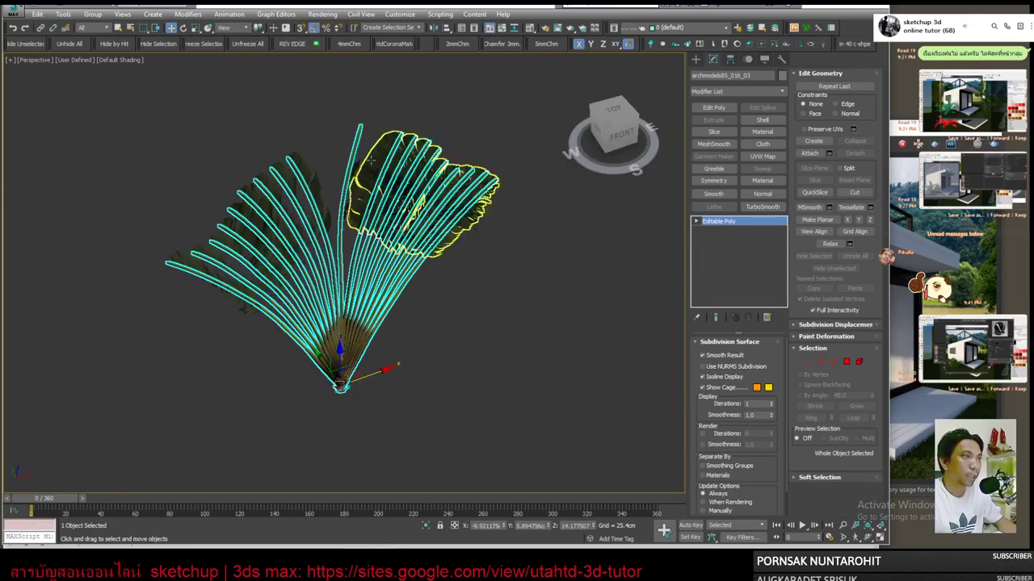
pyautogui.click(455, 152)
pyautogui.click(408, 182)
# Convert the leaf cluster to Editable Poly and attach the stems and left leaves, matching material IDs.
pyautogui.rightClick(416, 252)
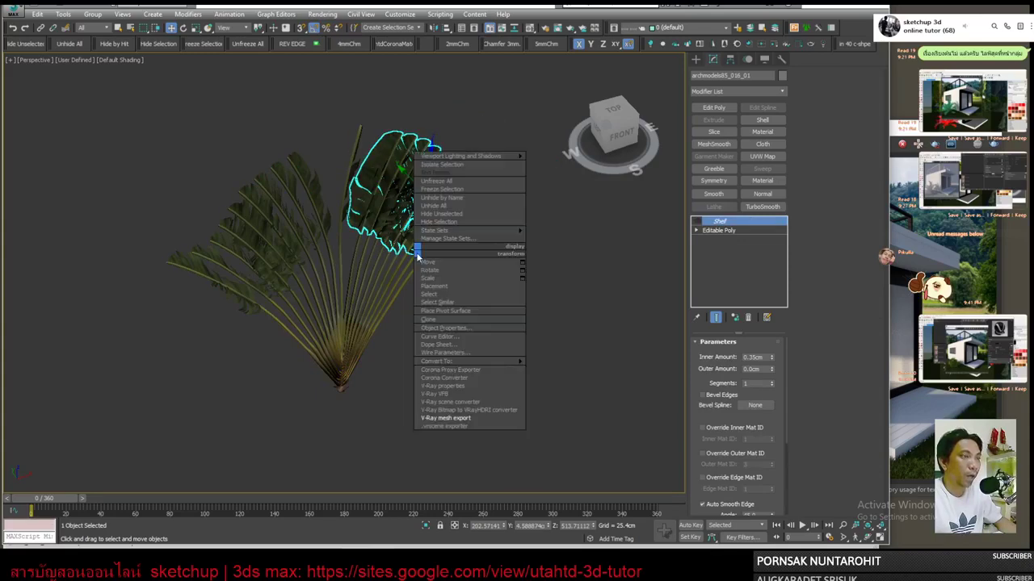
pyautogui.click(581, 370)
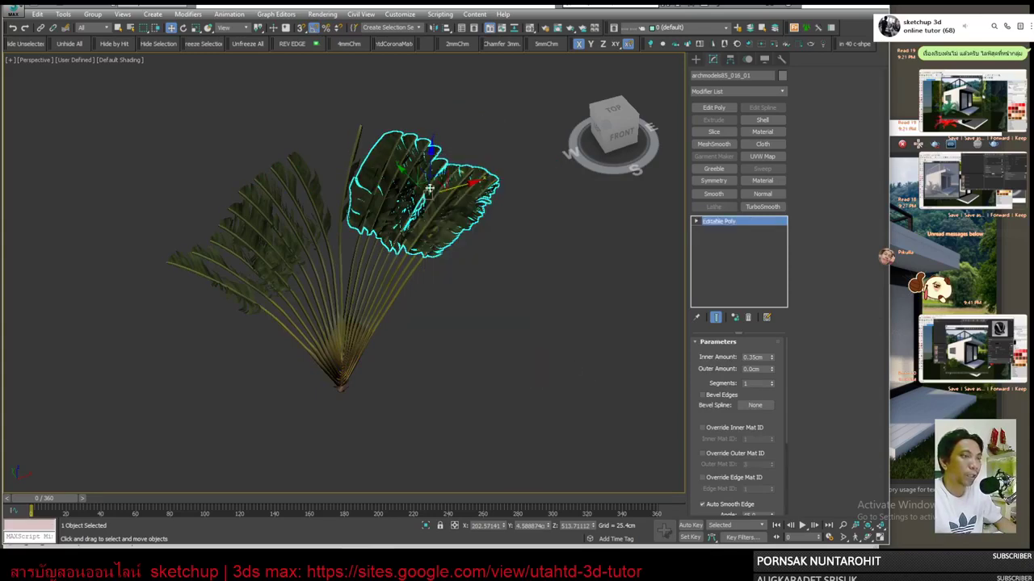
pyautogui.click(810, 153)
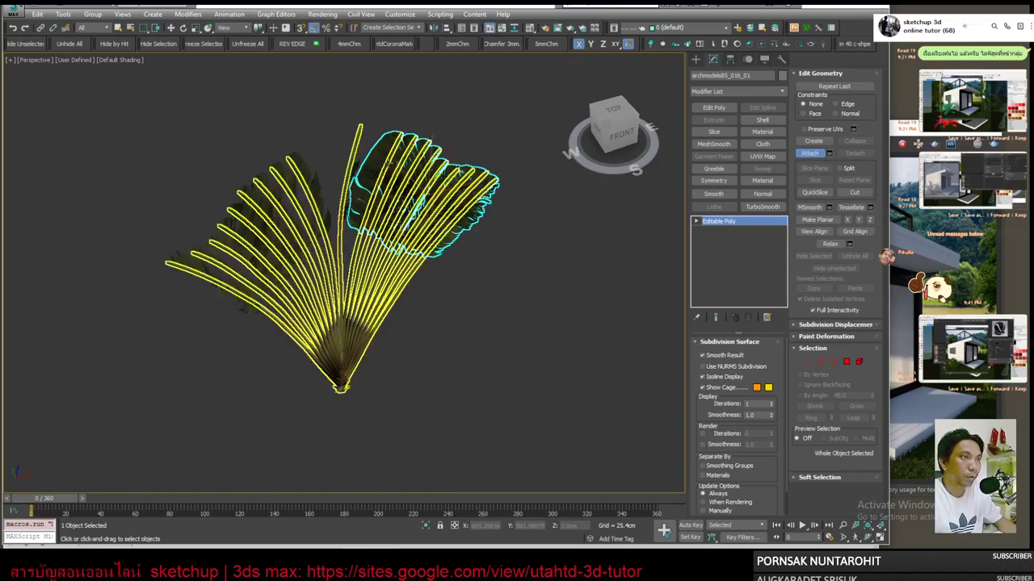
pyautogui.click(324, 187)
pyautogui.click(463, 267)
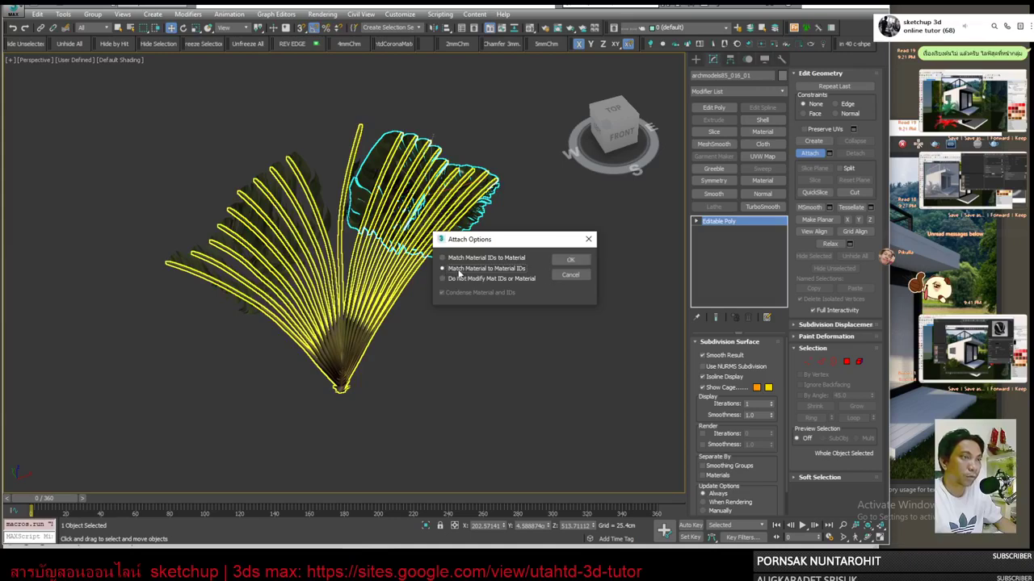
pyautogui.click(571, 260)
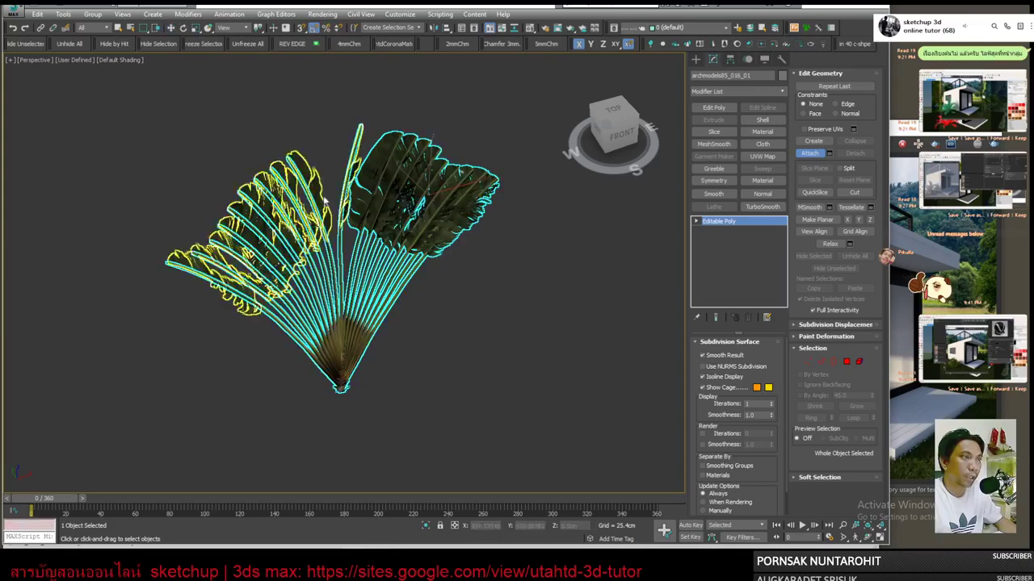
pyautogui.click(318, 194)
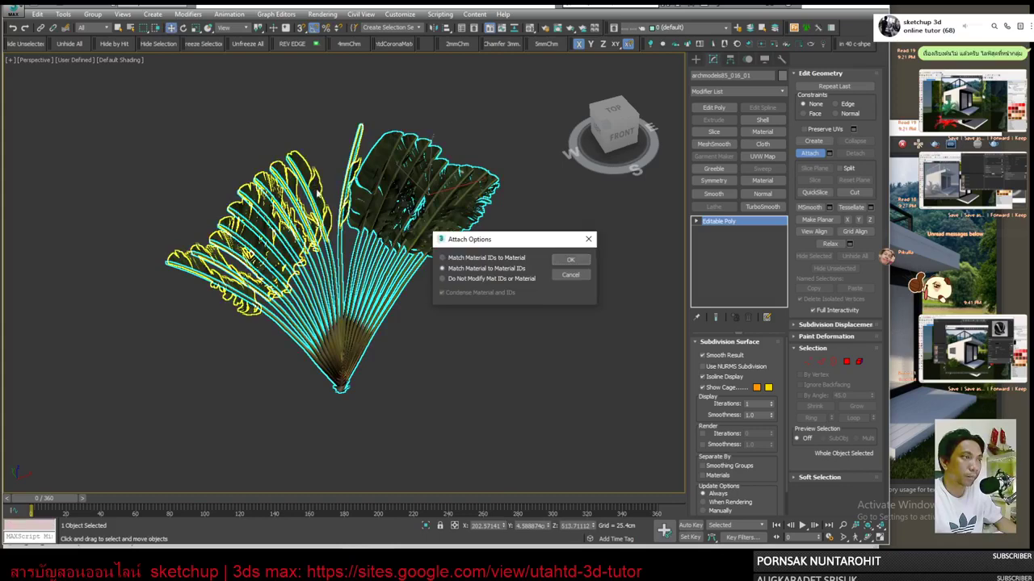
pyautogui.click(570, 260)
pyautogui.press('w')
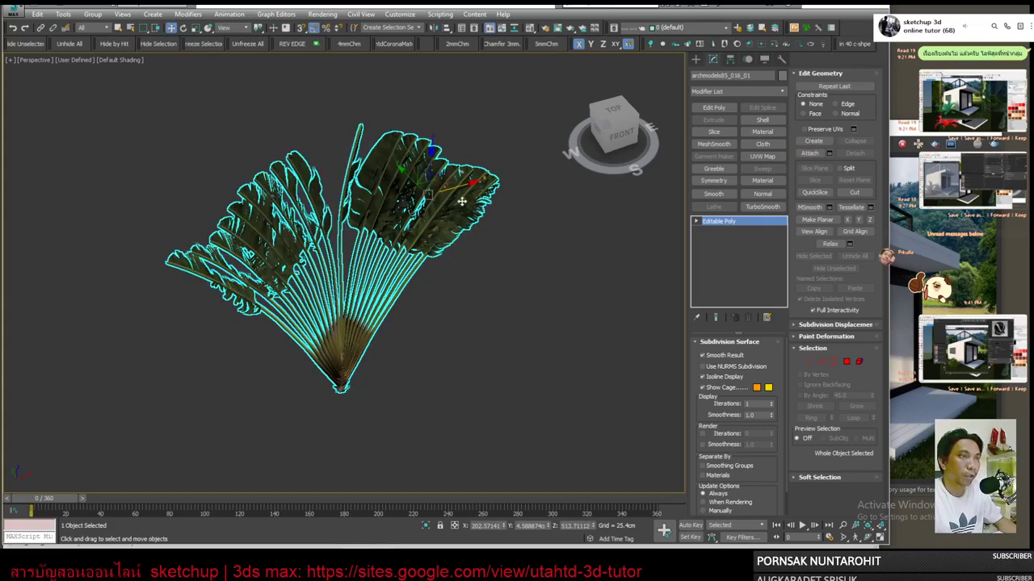
pyautogui.moveTo(444, 188); pyautogui.dragTo(494, 240)
pyautogui.moveTo(455, 186); pyautogui.dragTo(472, 208)
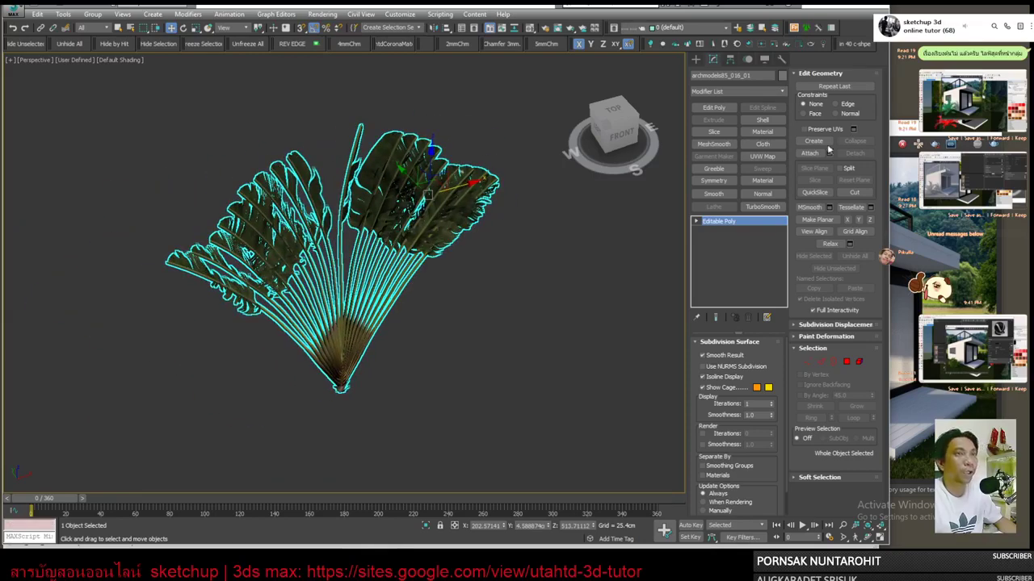
# Pick the palm's material from the scene into the Material Editor and name it 'palm model'.
pyautogui.click(530, 28)
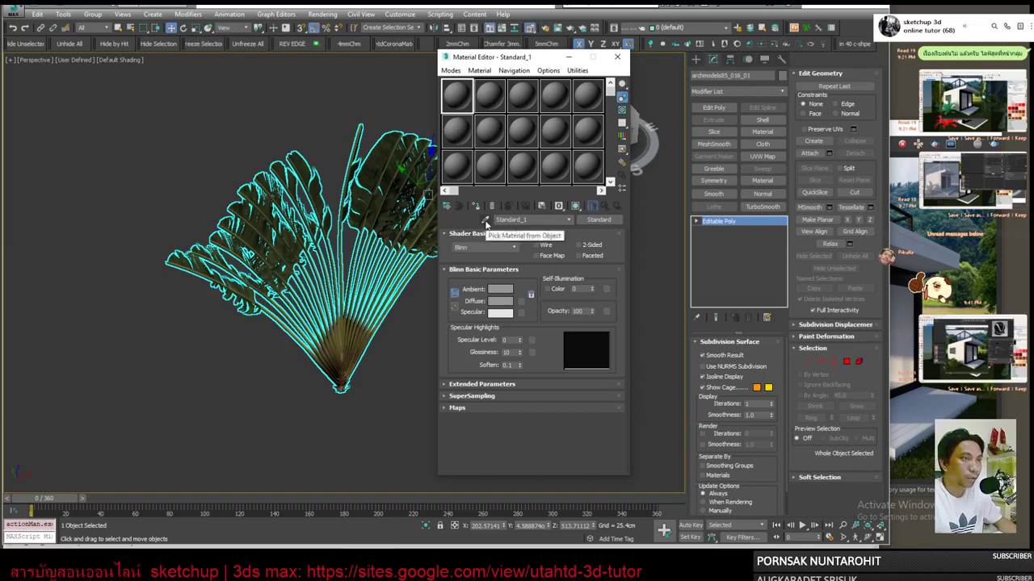
pyautogui.click(486, 221)
pyautogui.click(404, 161)
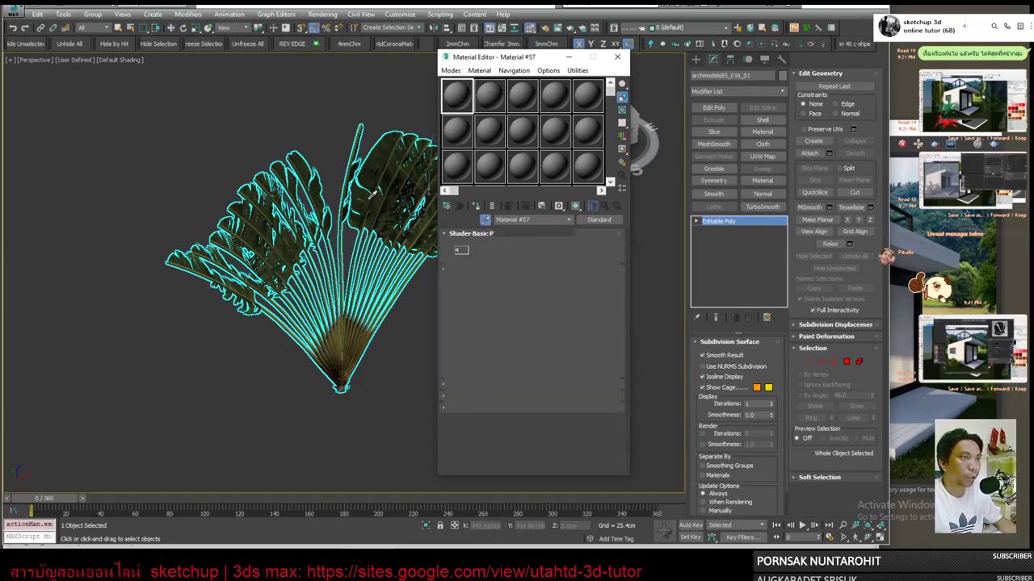
pyautogui.click(539, 220)
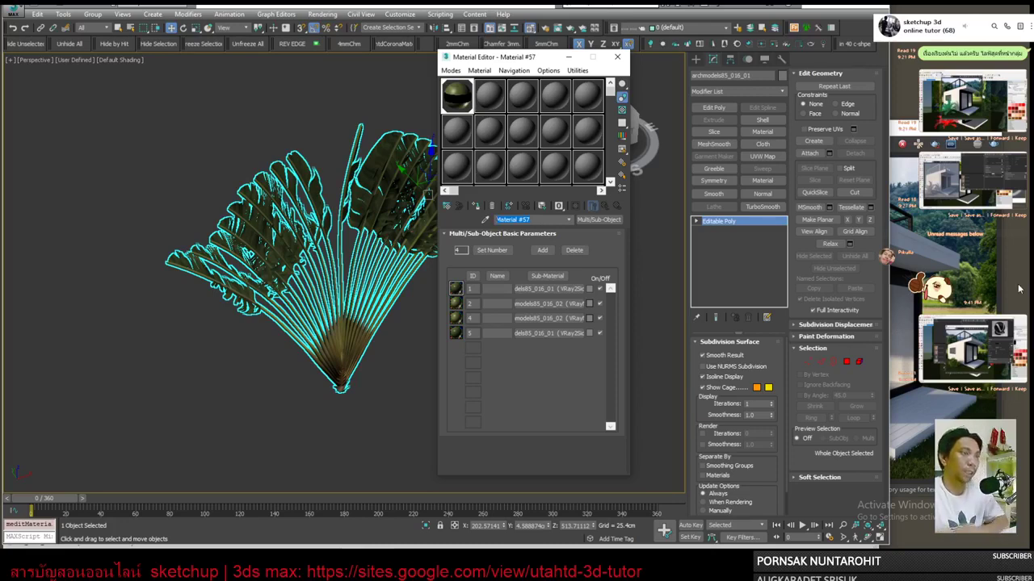
pyautogui.write('palm model')
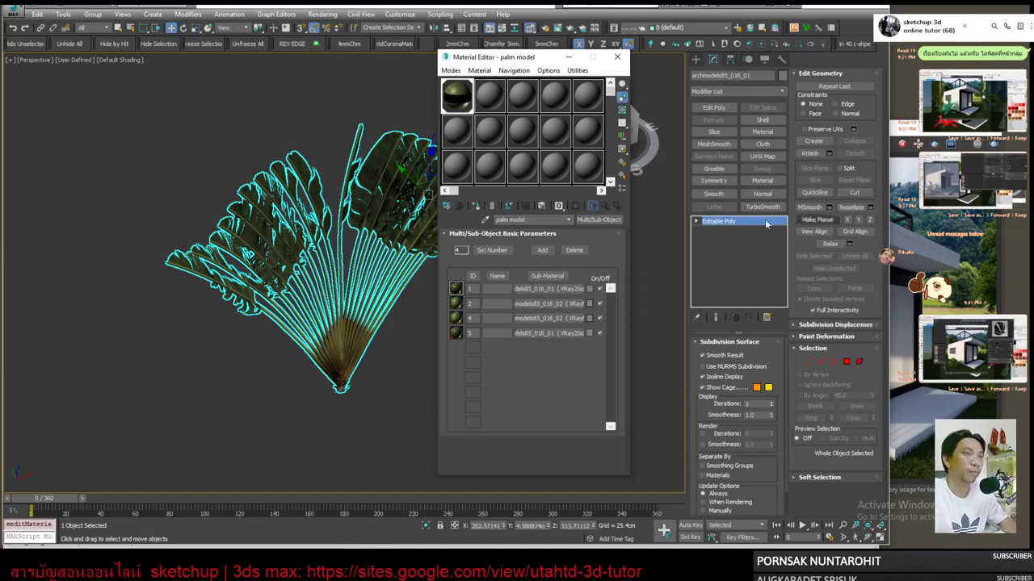
pyautogui.click(538, 220)
# Review sub-materials 1, 2, 4 and 5, then open sub-material 1's two-sided leaf-front VRayMtl.
pyautogui.click(549, 289)
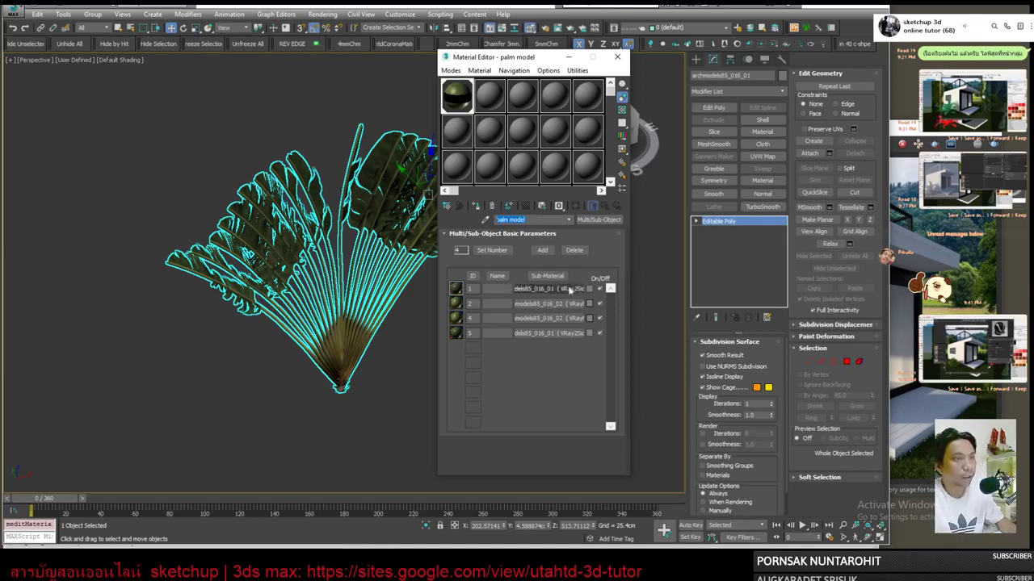
pyautogui.write('palm model')
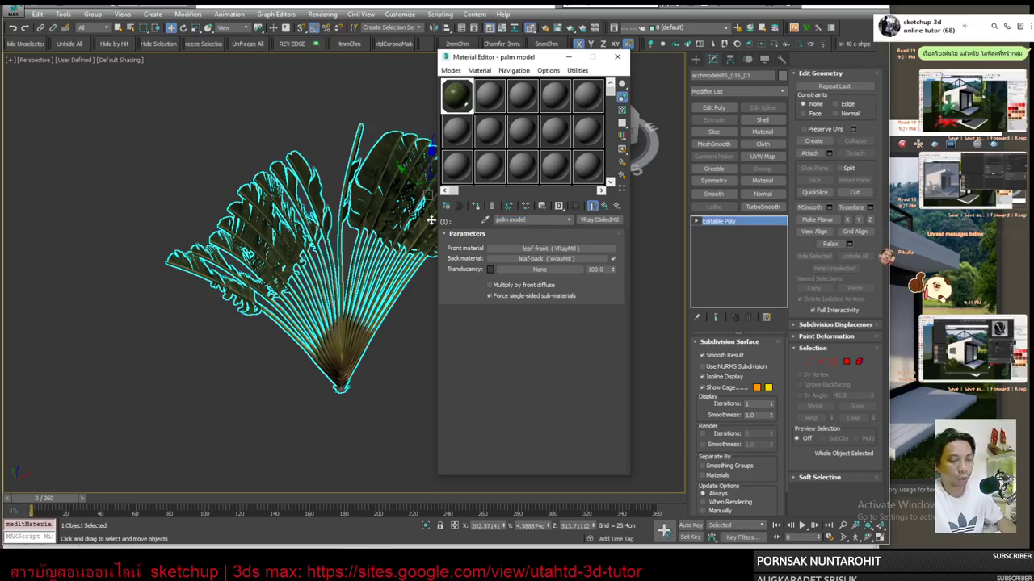
pyautogui.click(605, 205)
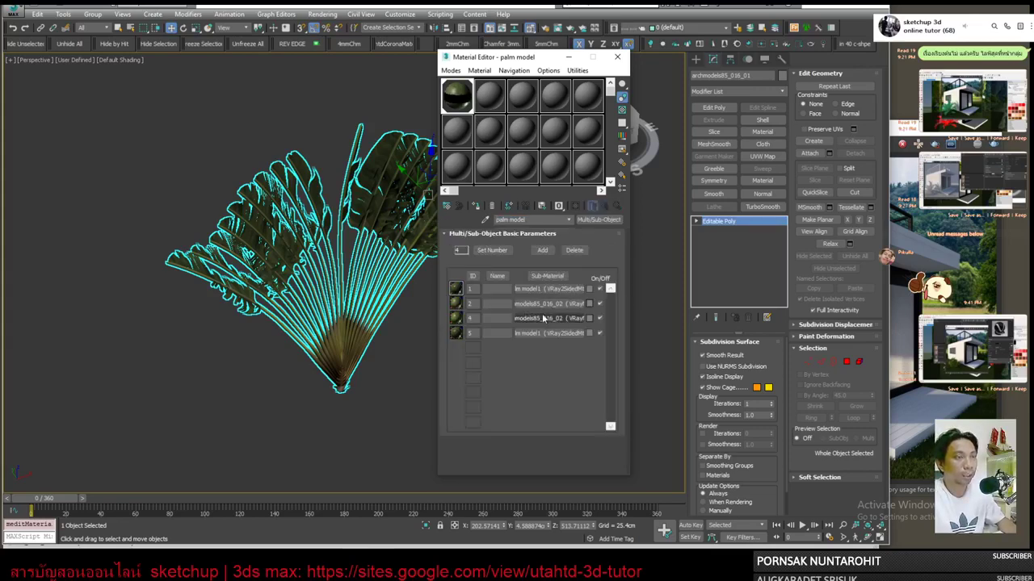
pyautogui.click(543, 306)
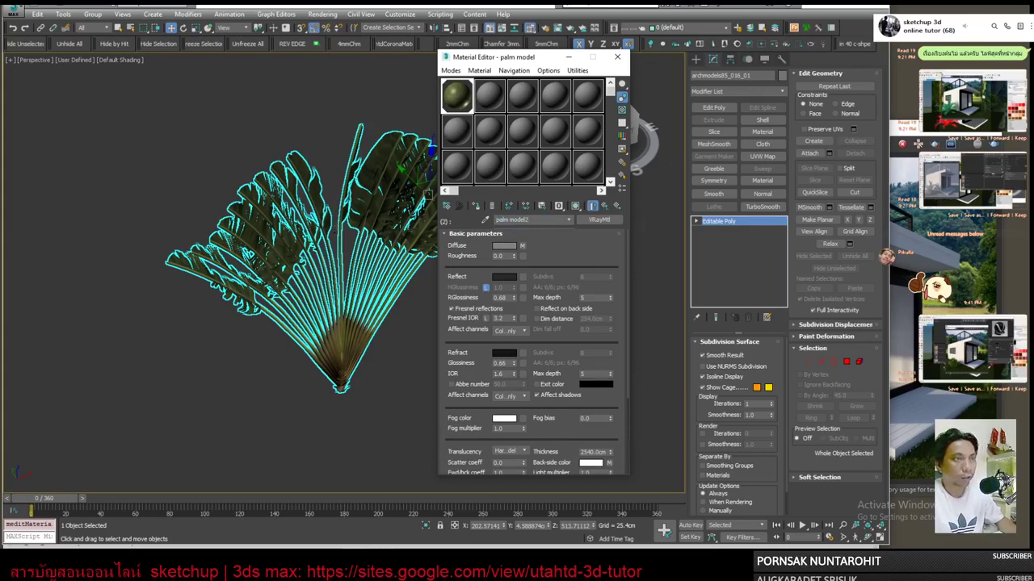
pyautogui.click(606, 206)
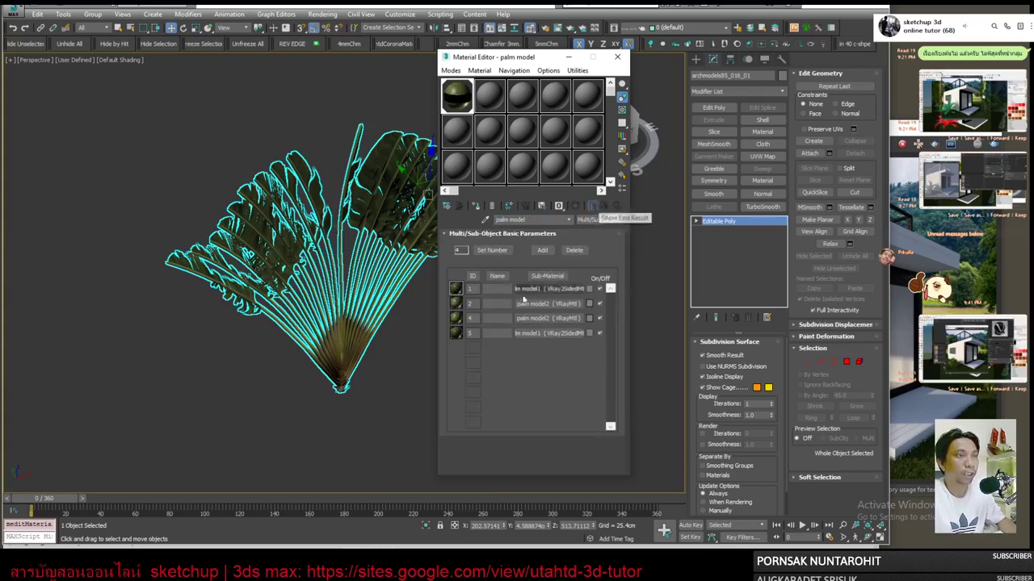
pyautogui.click(541, 325)
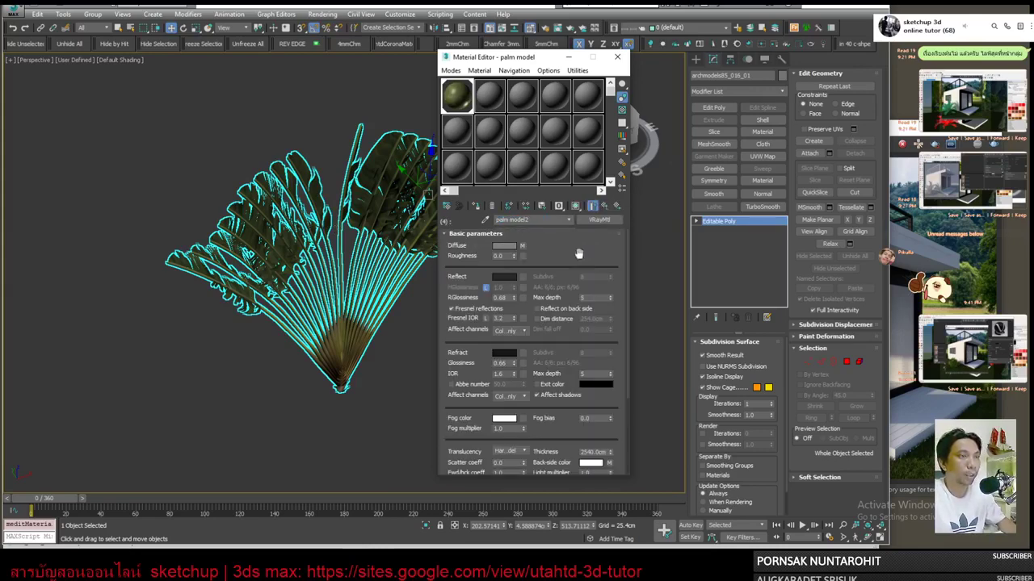
pyautogui.click(605, 206)
pyautogui.click(542, 333)
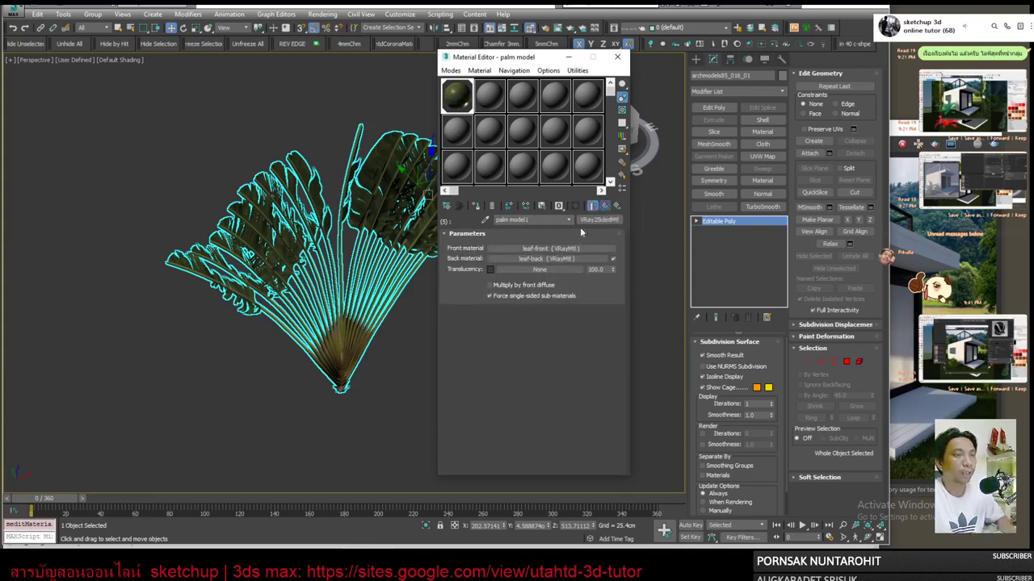
pyautogui.click(605, 206)
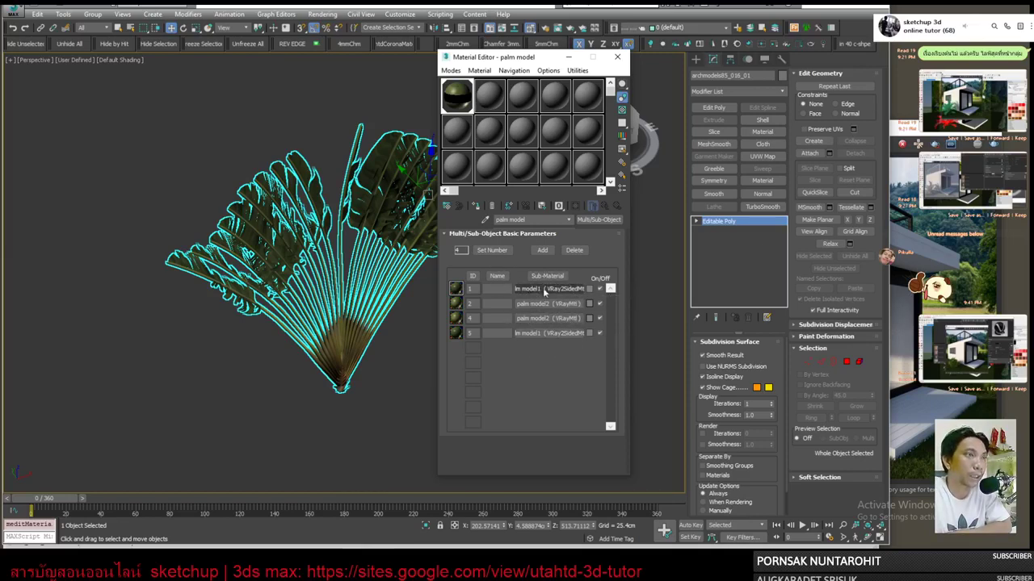
pyautogui.click(534, 289)
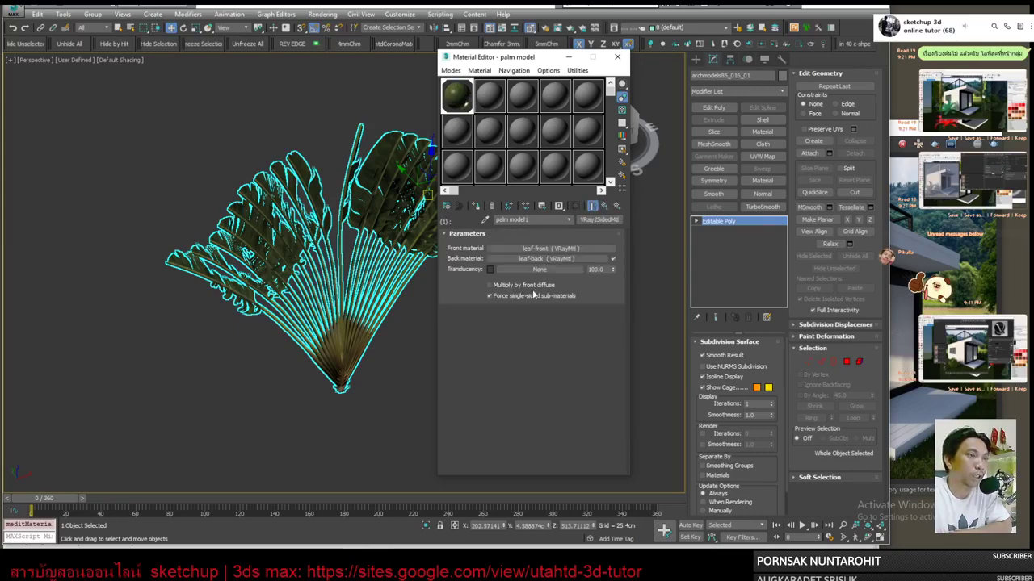
pyautogui.click(545, 249)
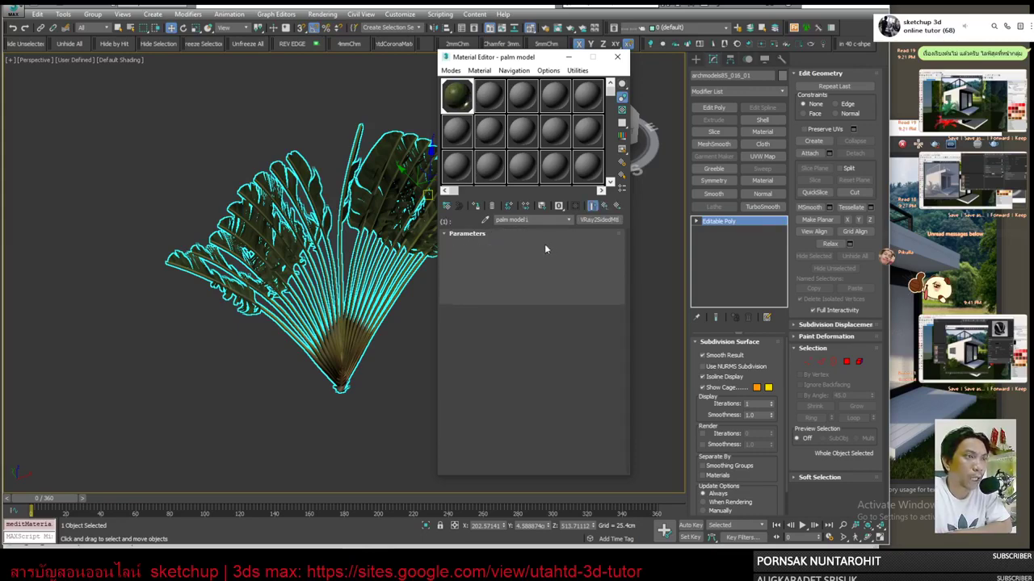
pyautogui.click(605, 206)
# Copy the leaf-back material and paste a copy of it into sub-material slot 1.
pyautogui.rightClick(591, 257)
pyautogui.click(593, 266)
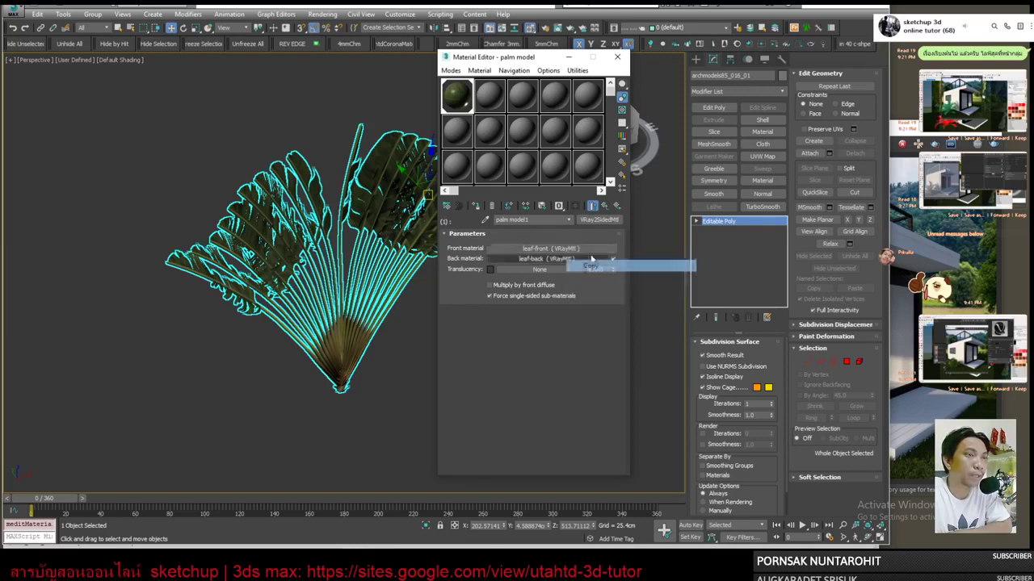
pyautogui.click(605, 207)
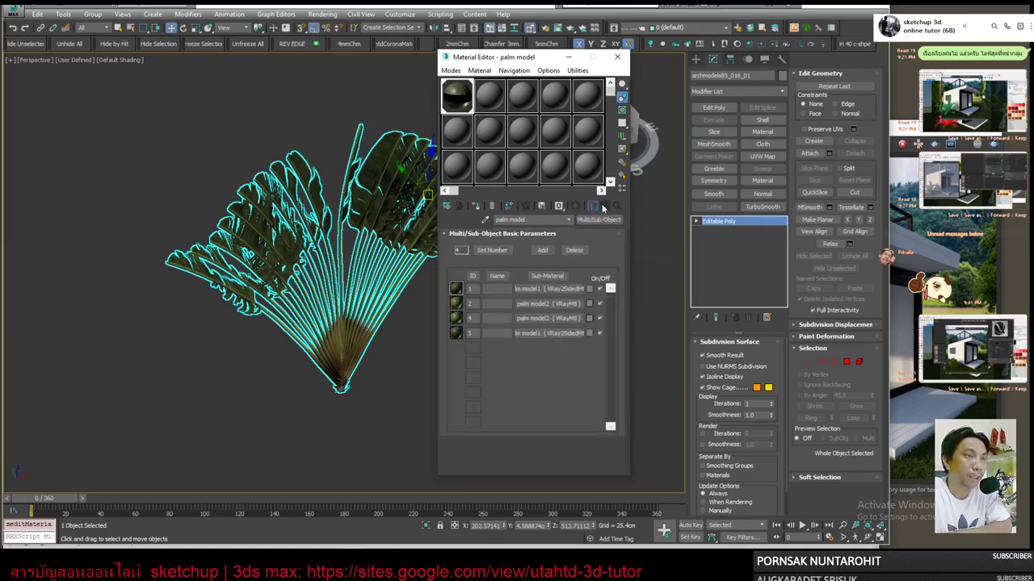
pyautogui.rightClick(544, 289)
pyautogui.click(575, 320)
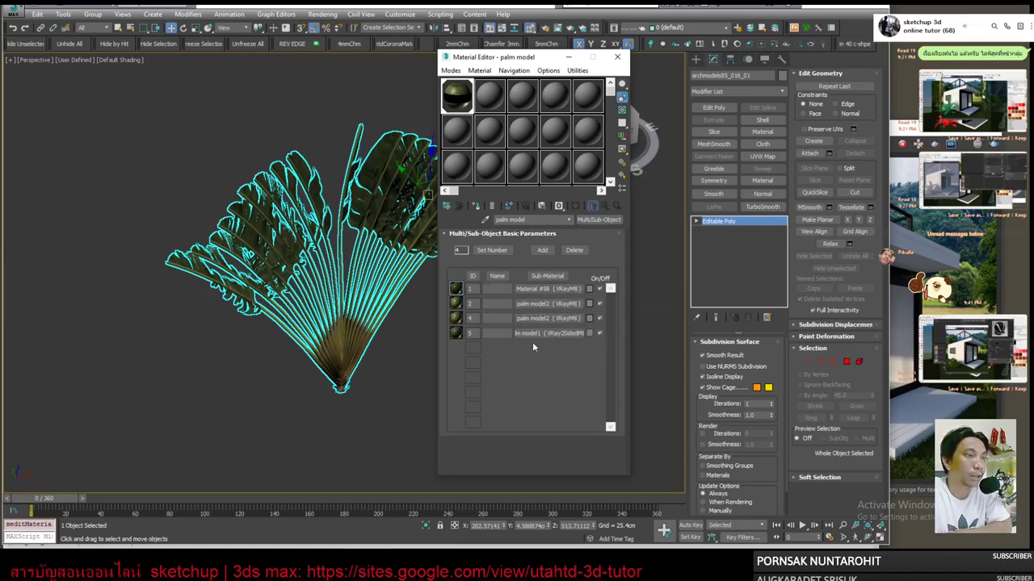
# Make slot 5 an instance of Material #58 from slot 1 and open #58's settings.
pyautogui.rightClick(542, 293)
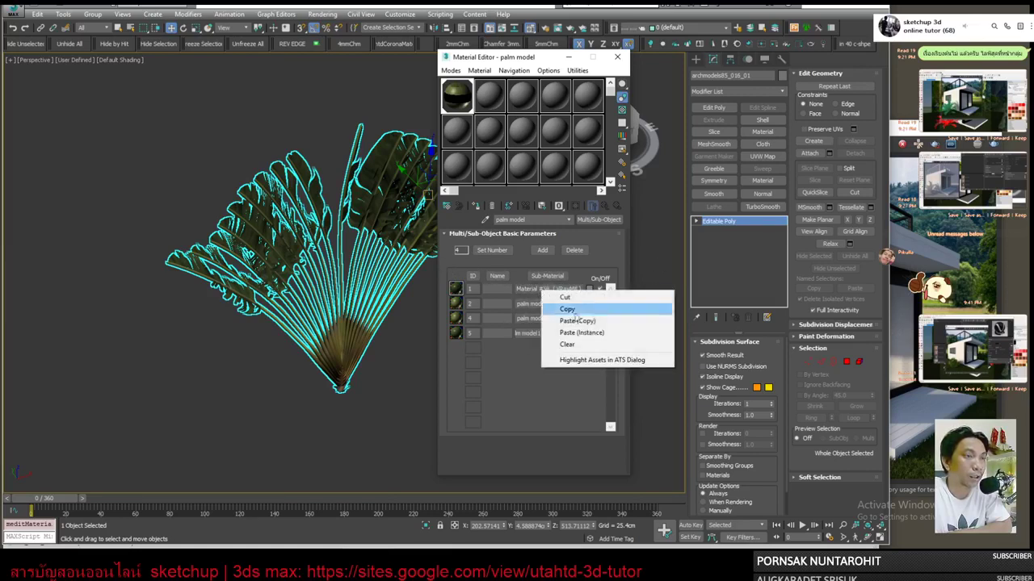
pyautogui.click(573, 311)
pyautogui.rightClick(543, 334)
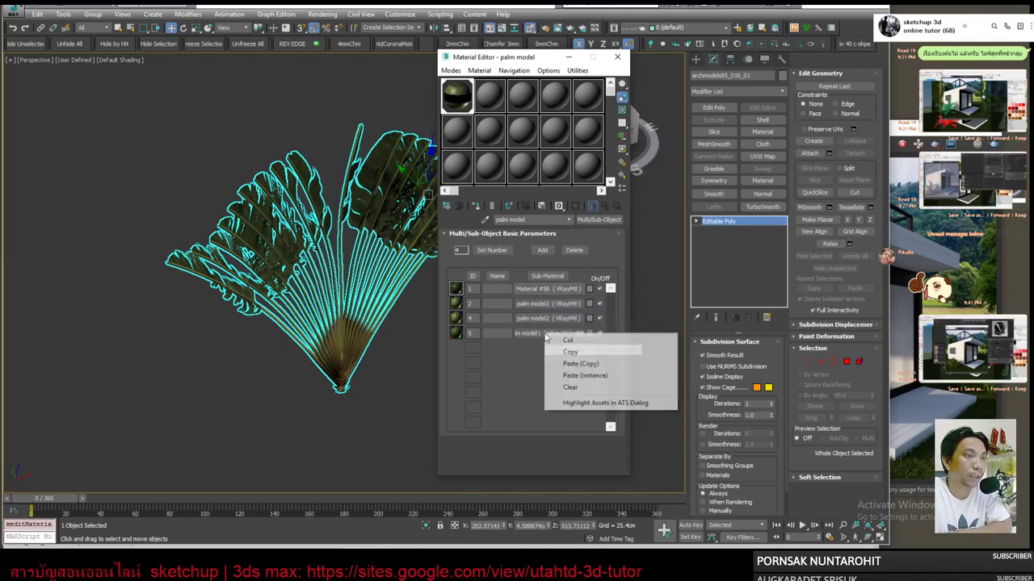
pyautogui.click(578, 365)
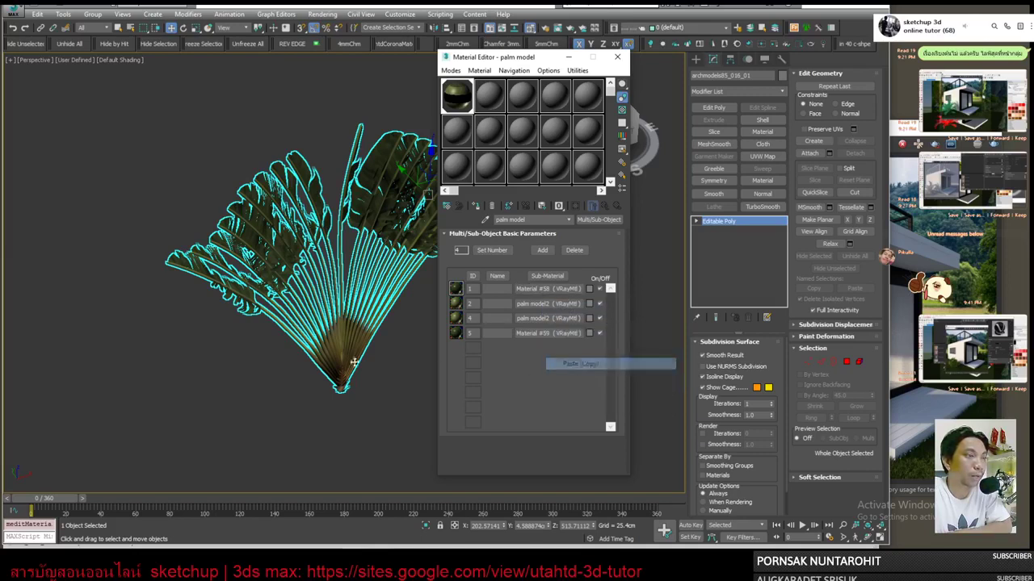
pyautogui.click(536, 304)
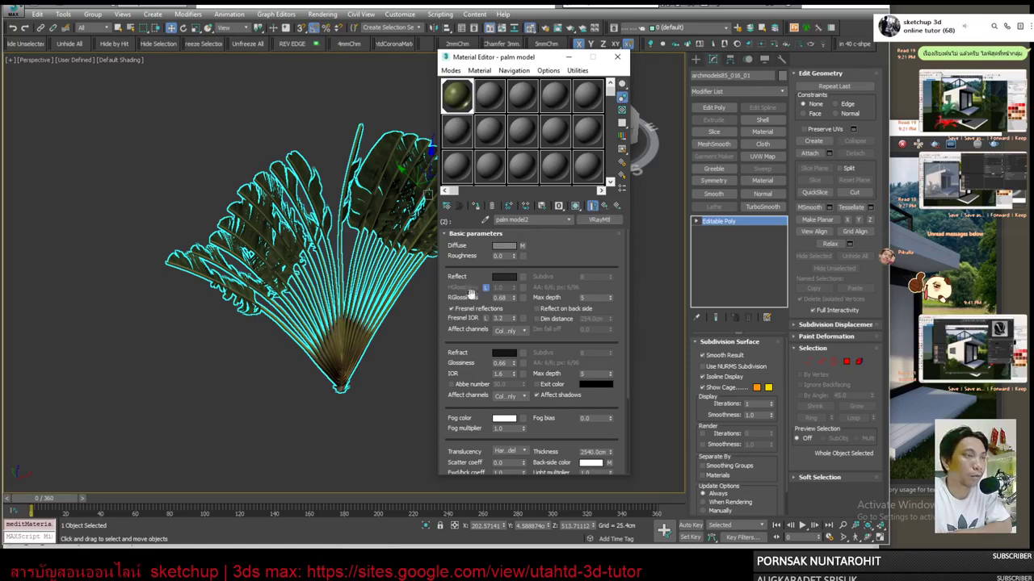
pyautogui.click(592, 206)
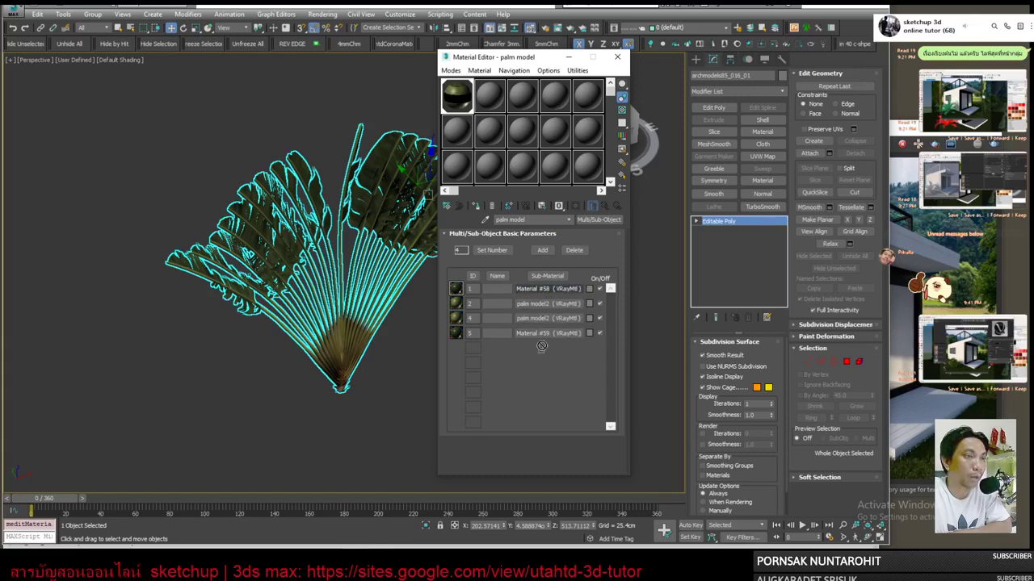
pyautogui.moveTo(553, 291)
pyautogui.mouseDown()
pyautogui.moveTo(546, 346)
pyautogui.moveTo(545, 335)
pyautogui.mouseUp()
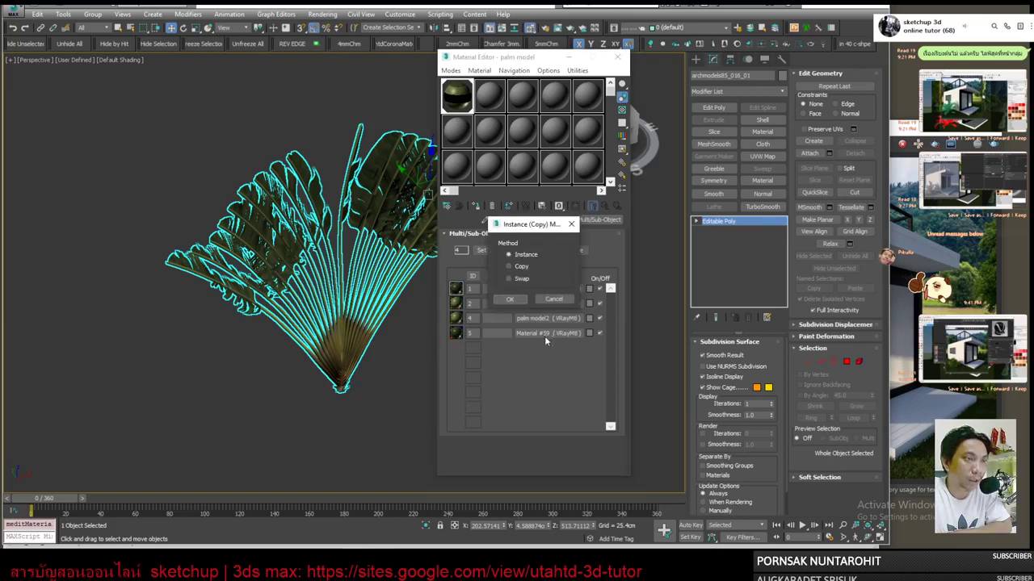
pyautogui.click(511, 300)
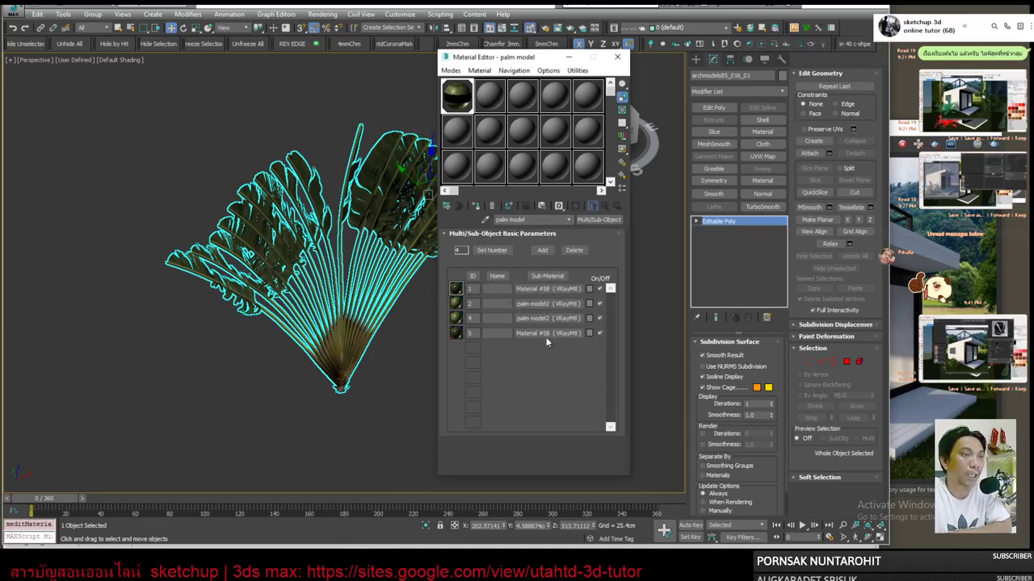
pyautogui.click(540, 291)
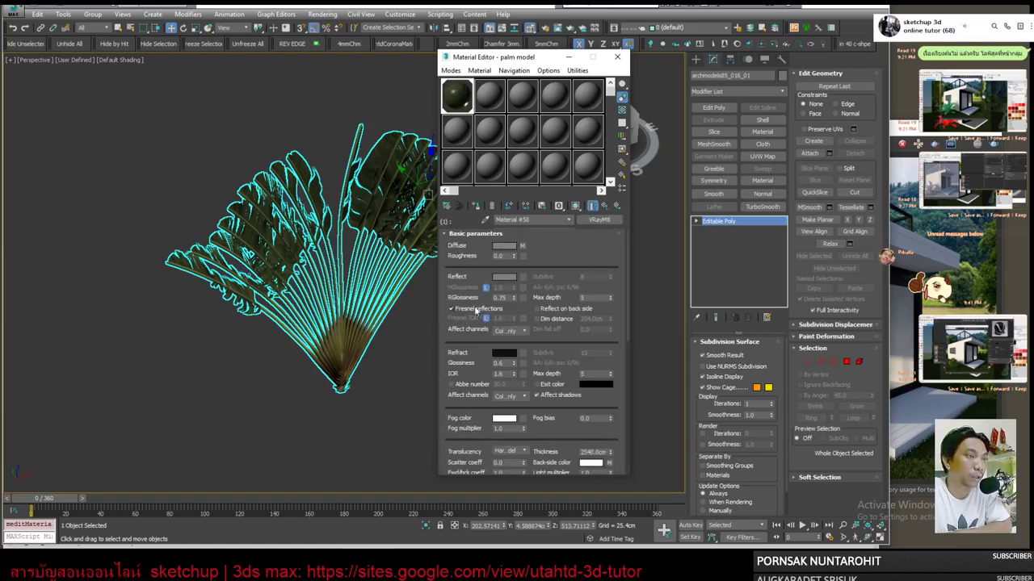
# Toggle Fresnel on Material #58, set reflection and refraction glossiness to 1.0, and enable the background.
pyautogui.click(474, 310)
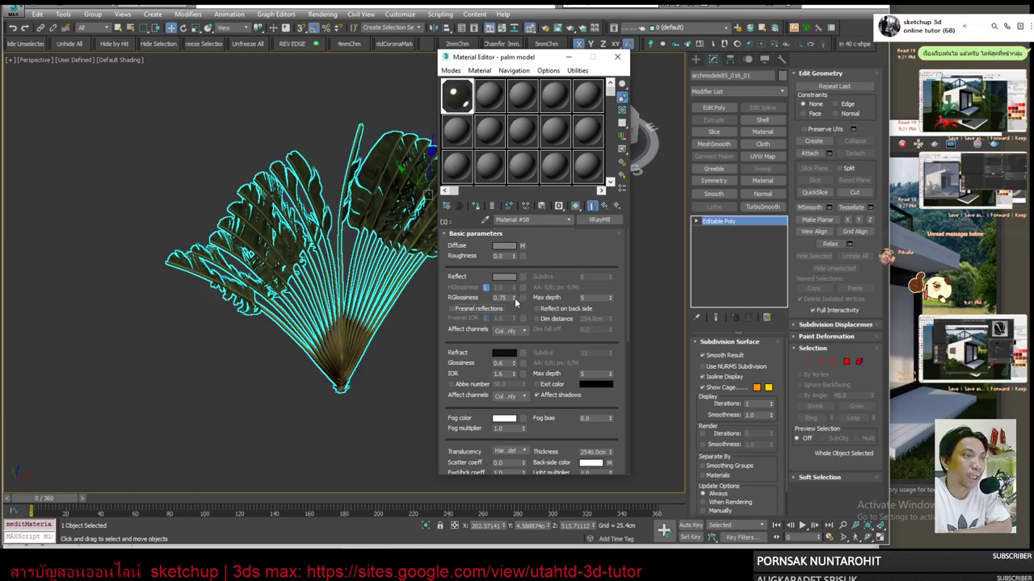
pyautogui.moveTo(515, 299); pyautogui.dragTo(489, 144)
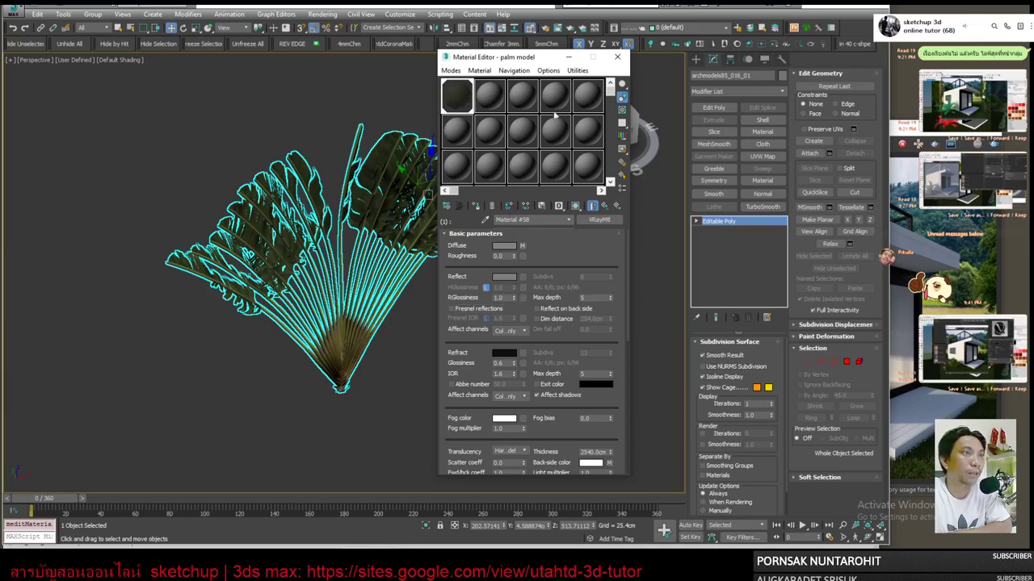
pyautogui.click(622, 109)
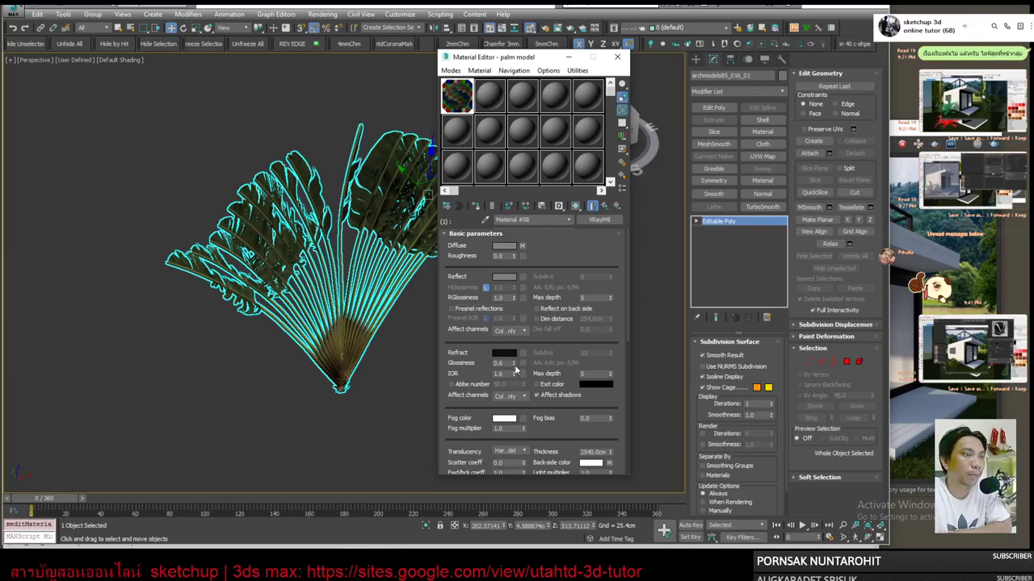
pyautogui.moveTo(514, 365); pyautogui.dragTo(513, 339)
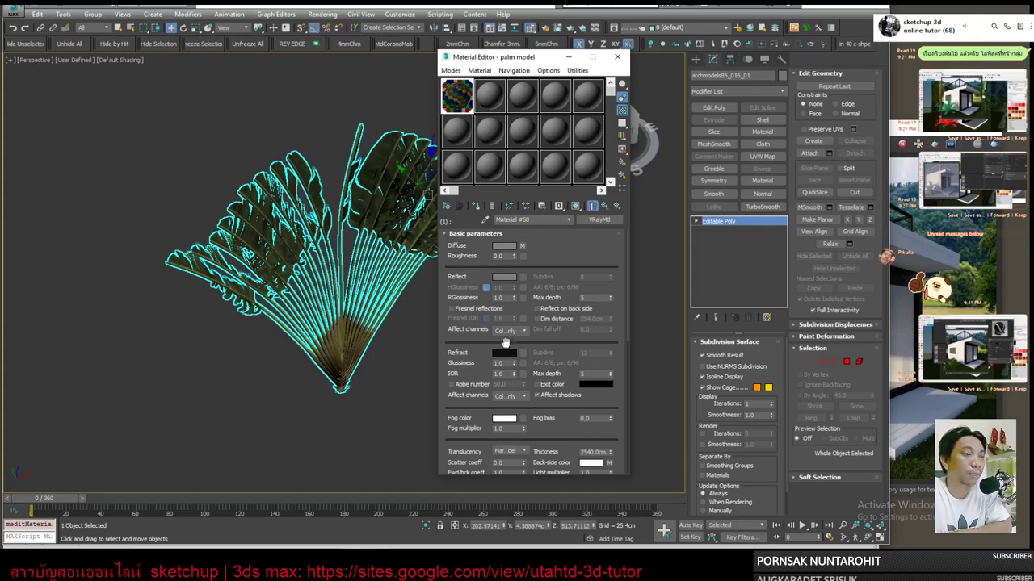
# Set Material #58's refraction and reflection colours to black and view an enlarged sample preview.
pyautogui.click(509, 356)
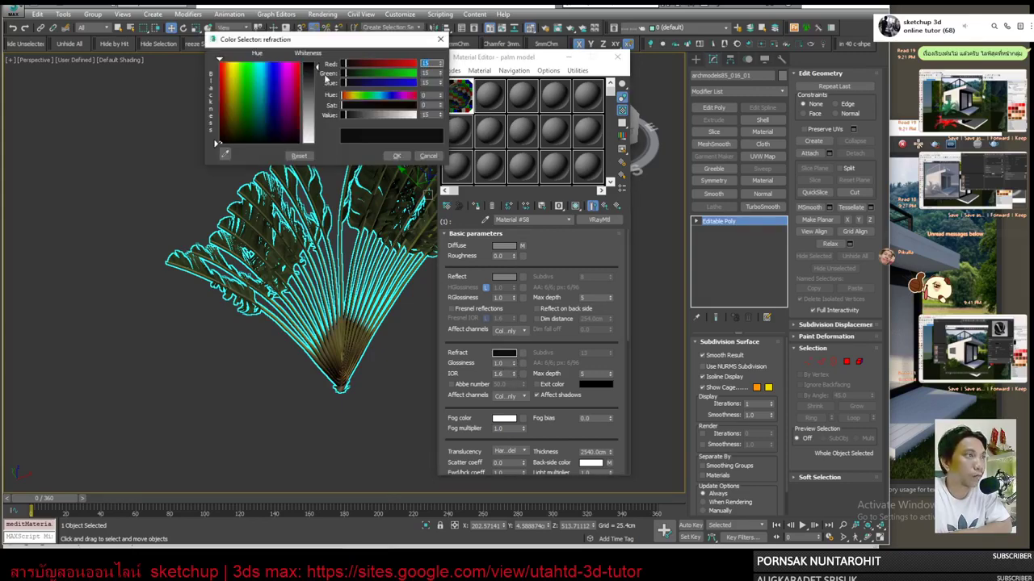
pyautogui.moveTo(318, 71); pyautogui.dragTo(317, 61)
pyautogui.click(396, 156)
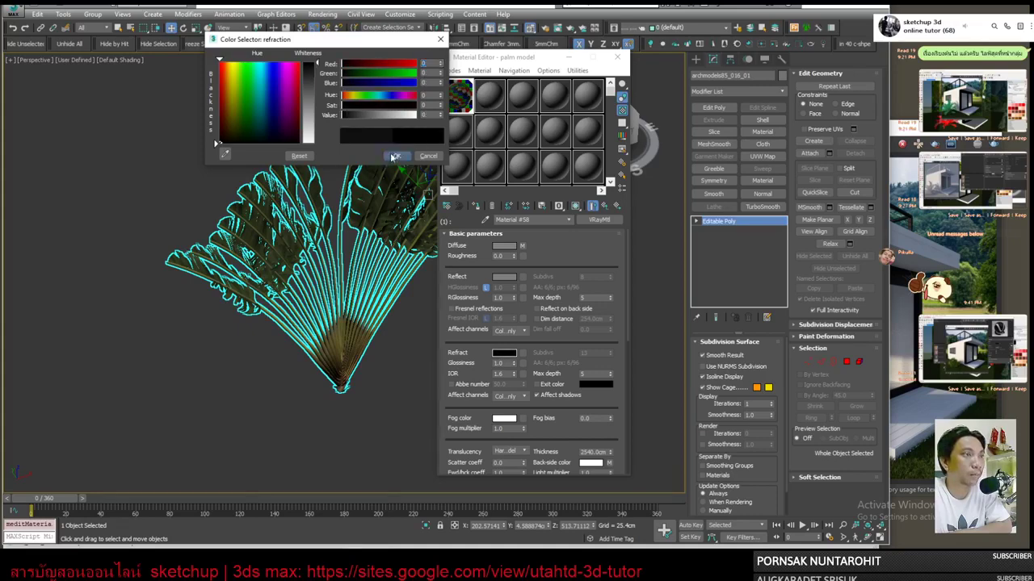
pyautogui.click(504, 278)
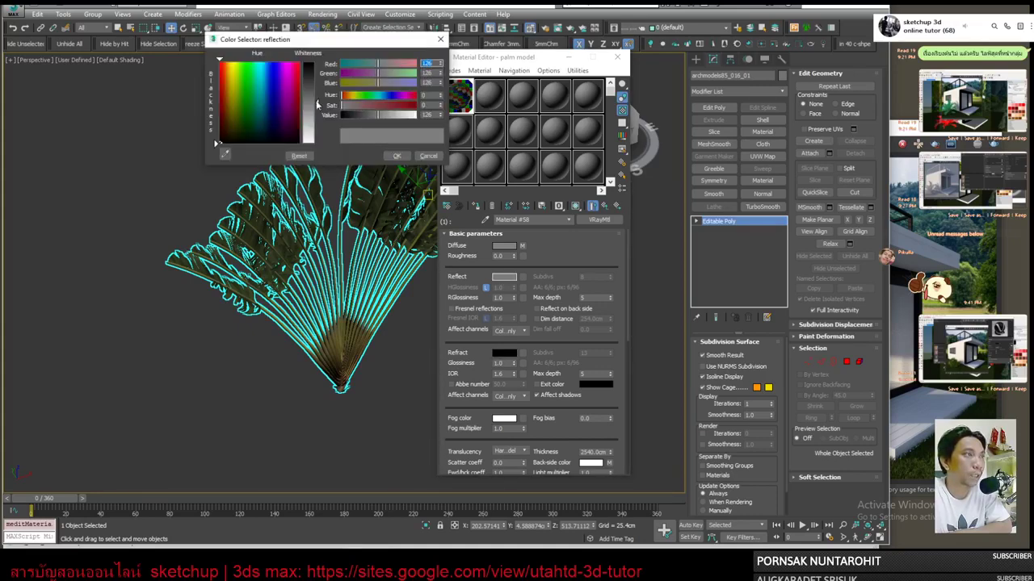
pyautogui.moveTo(317, 105); pyautogui.dragTo(317, 61)
pyautogui.click(396, 156)
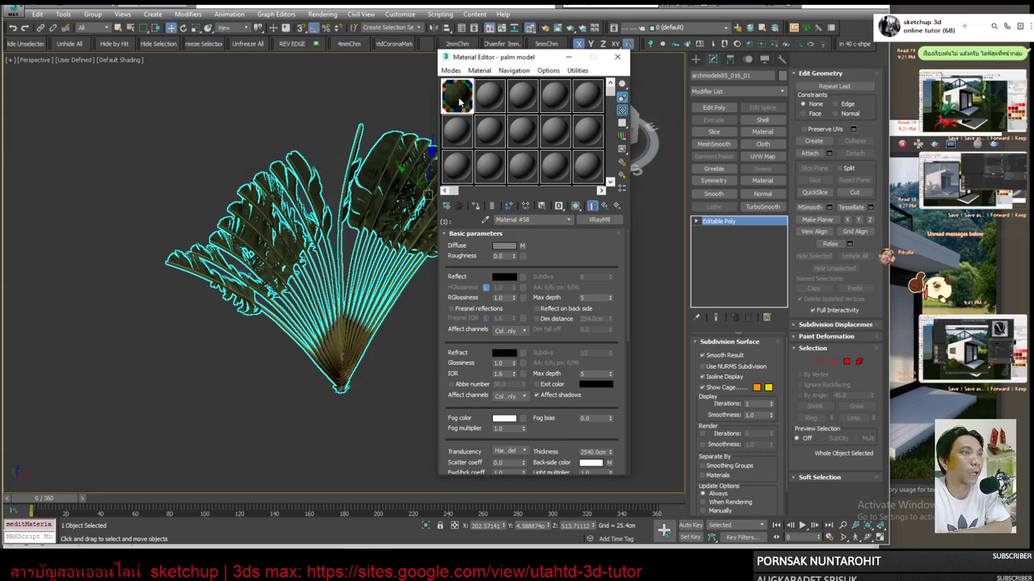
pyautogui.doubleClick(456, 97)
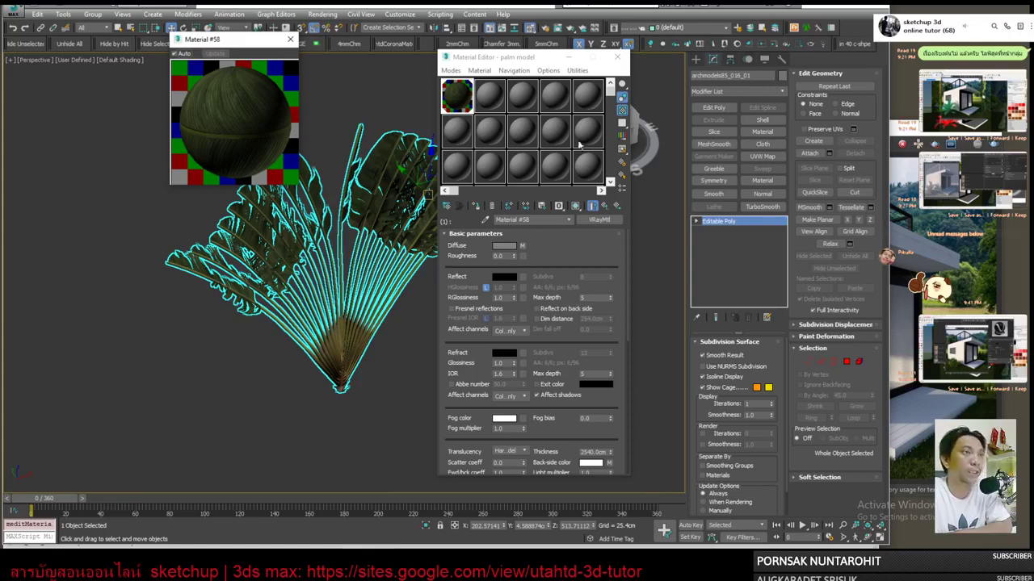
pyautogui.click(592, 205)
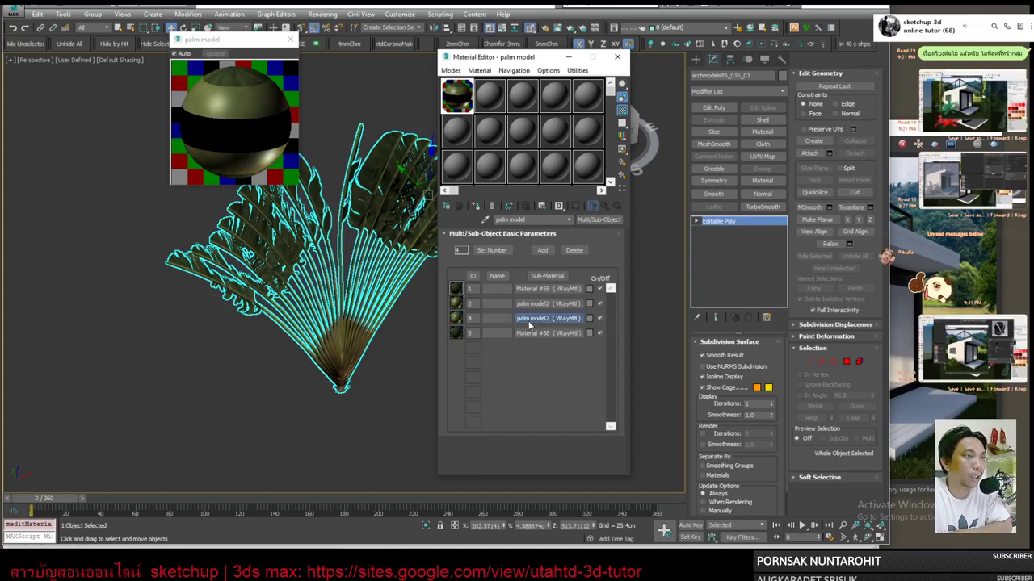
# On palm model2, toggle Fresnel, make reflection black, and set both glossiness values to 1.0.
pyautogui.click(528, 319)
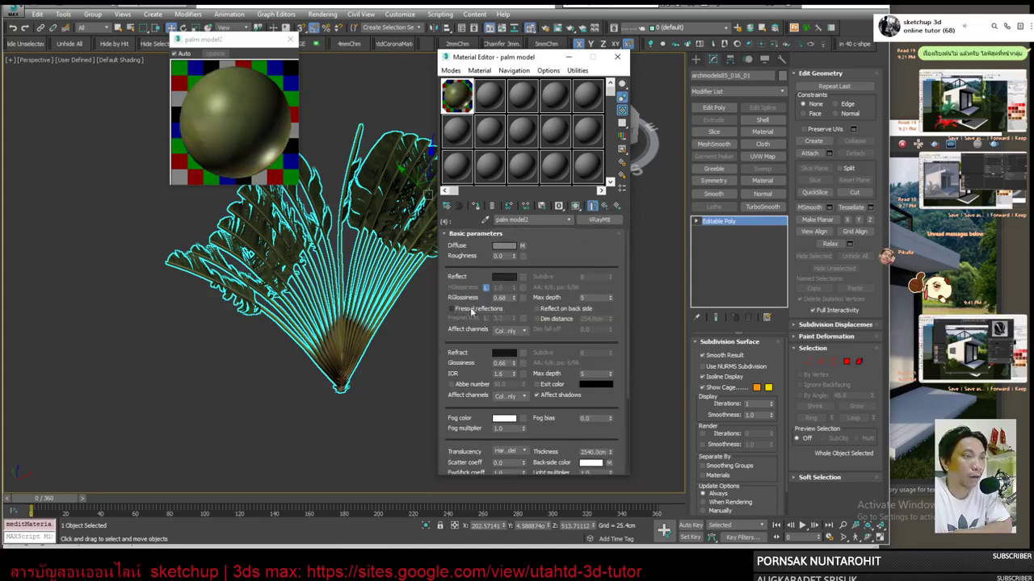
pyautogui.click(470, 308)
pyautogui.click(503, 277)
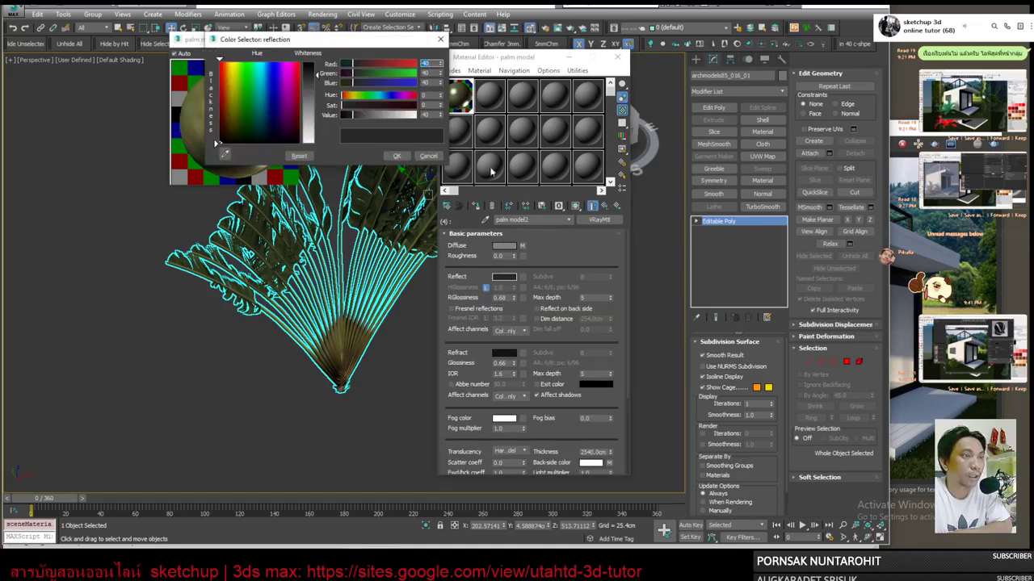
pyautogui.write('0')
pyautogui.click(397, 156)
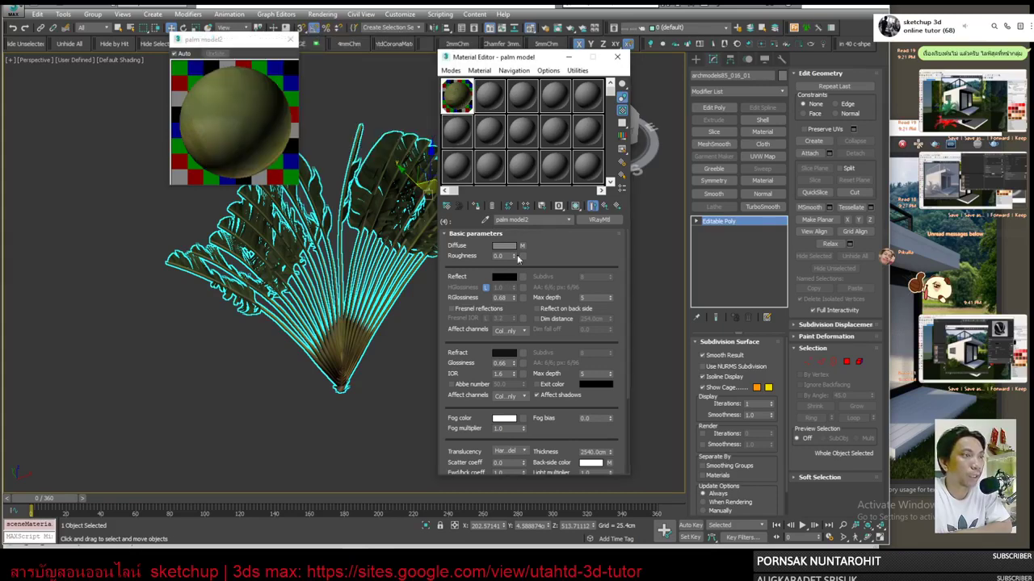
pyautogui.moveTo(513, 299); pyautogui.dragTo(530, 135)
pyautogui.moveTo(514, 365); pyautogui.dragTo(517, 286)
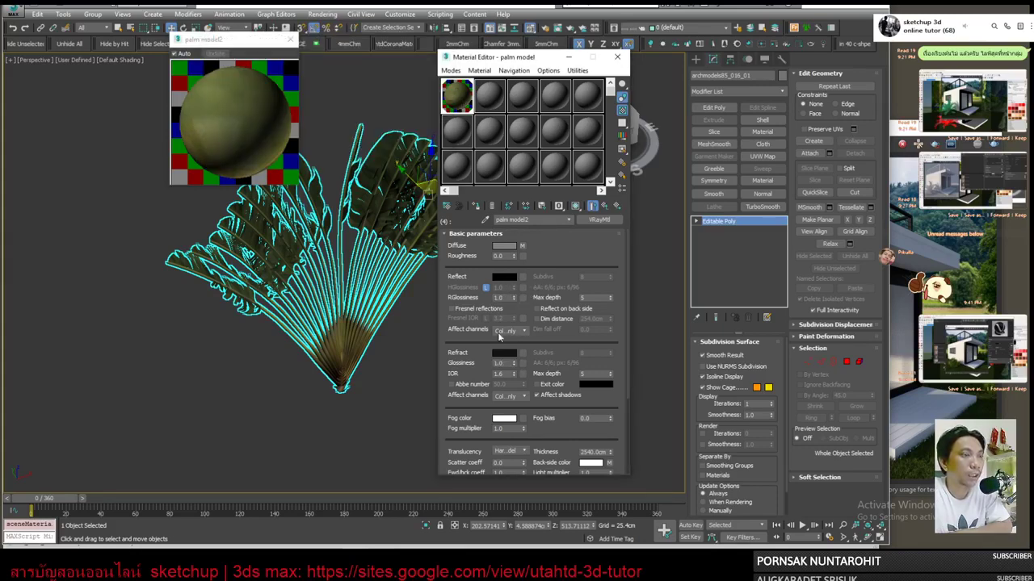
pyautogui.click(504, 353)
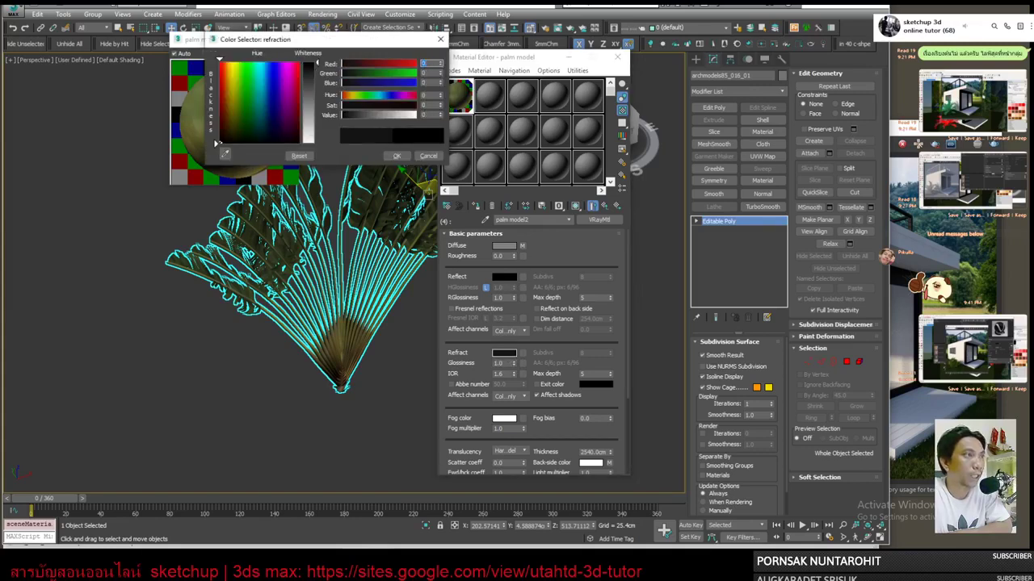
pyautogui.click(397, 156)
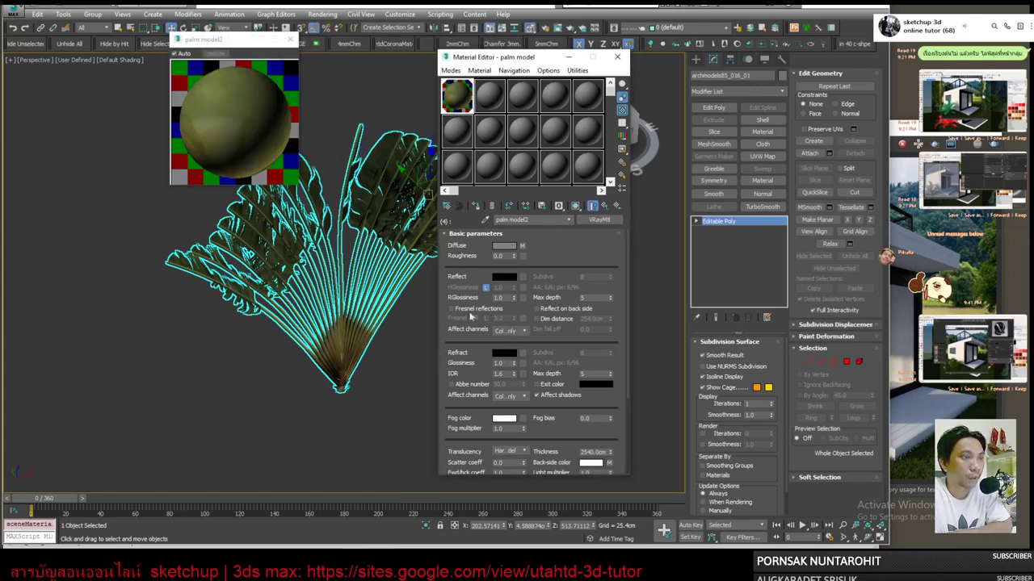
pyautogui.click(605, 206)
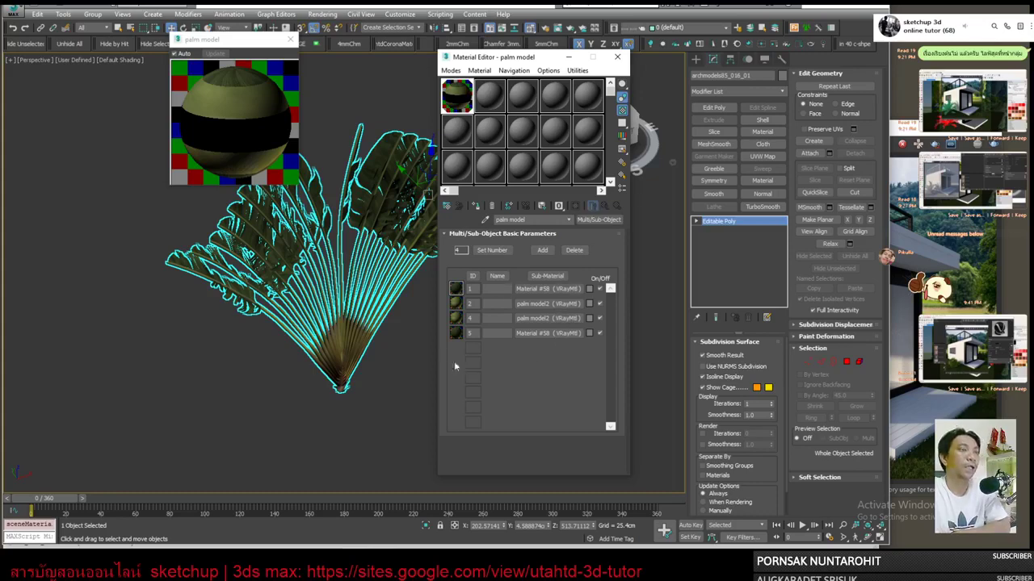
pyautogui.click(418, 361)
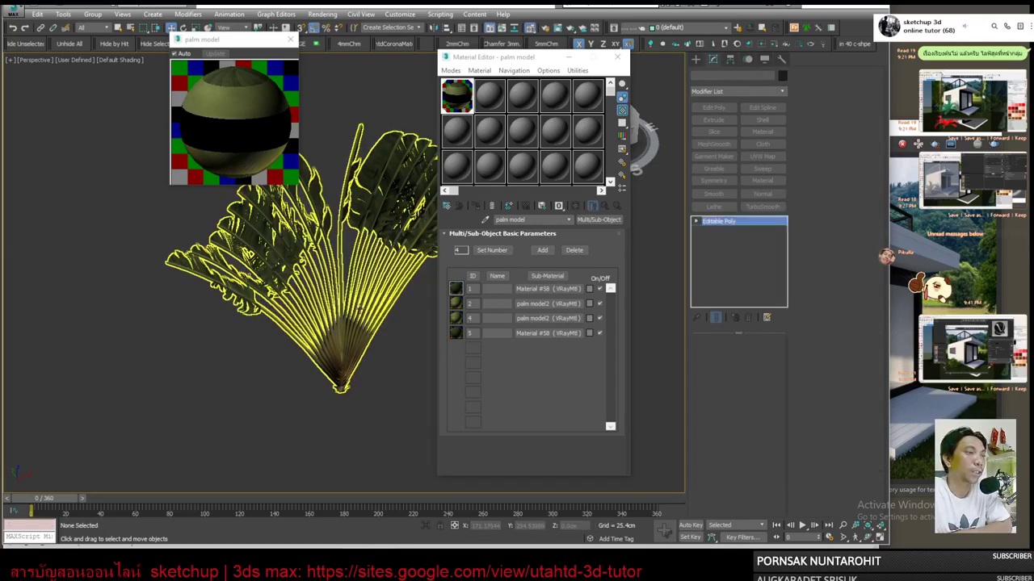
# Start a V-Ray mesh export of the selected palm and open the destination-folder chooser.
pyautogui.click(356, 308)
pyautogui.rightClick(356, 308)
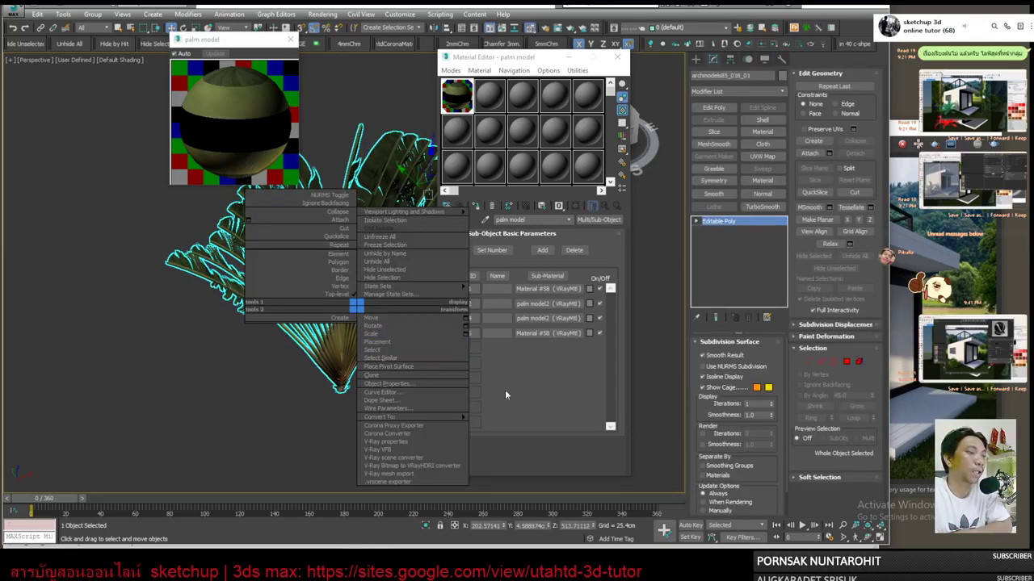
pyautogui.click(391, 474)
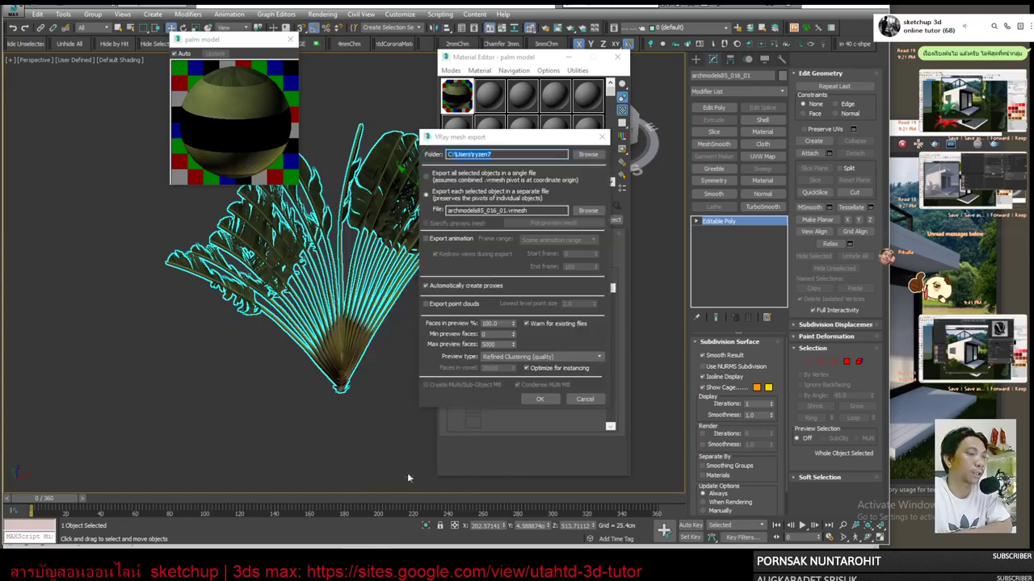
pyautogui.click(588, 155)
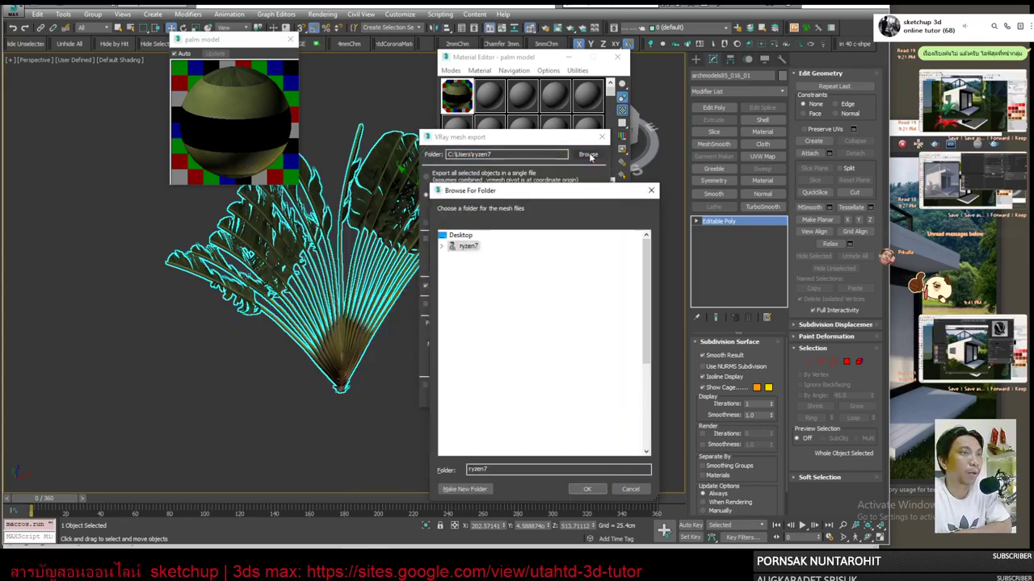
pyautogui.doubleClick(477, 469)
# Name the mesh folder 'palm model', browse Explorer up from the VRAY folder, then return to SketchUp.
pyautogui.write('palm model')
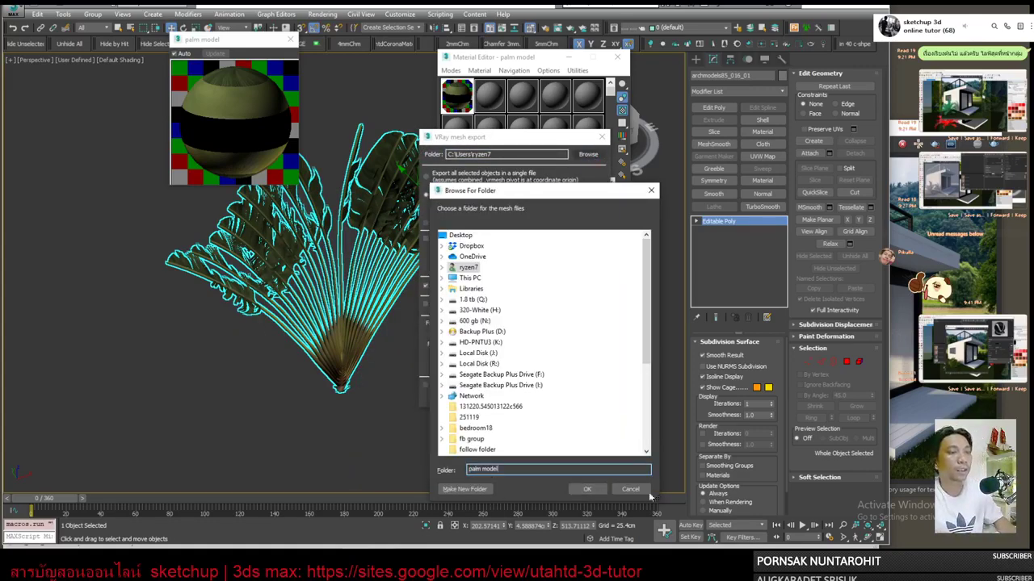
pyautogui.hotkey('alt', 'Tab')
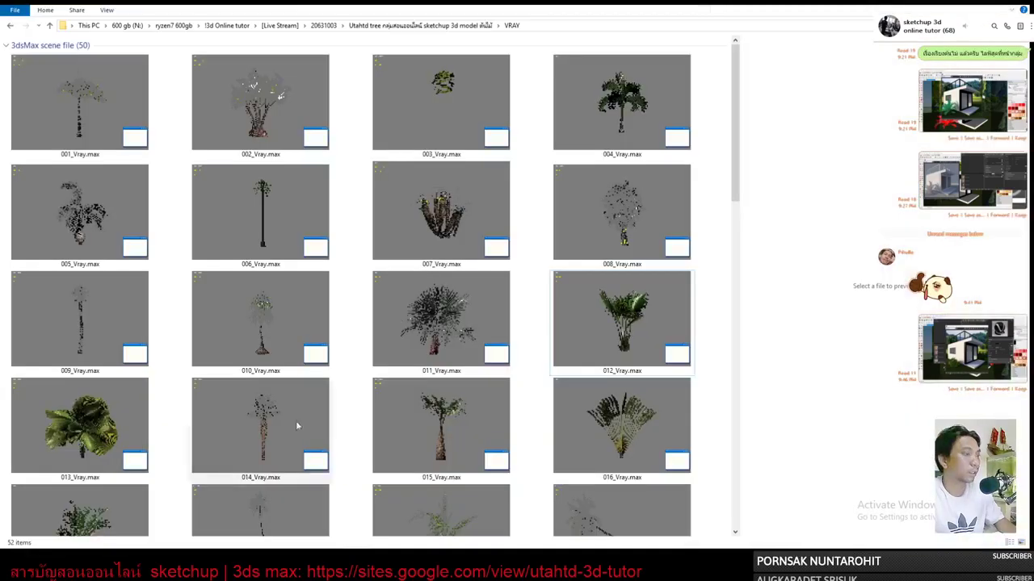
pyautogui.click(397, 25)
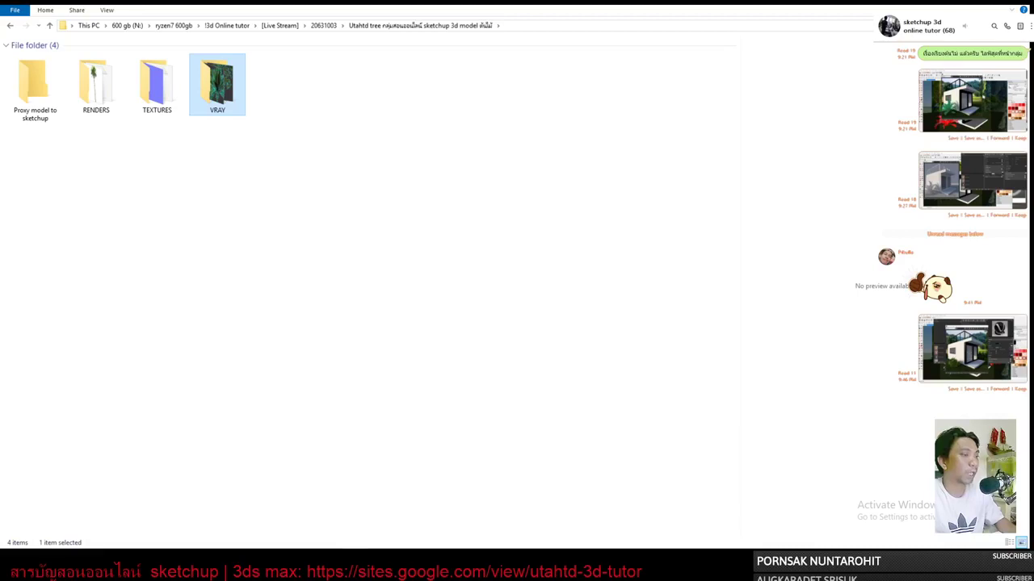
pyautogui.hotkey('alt', 'Tab')
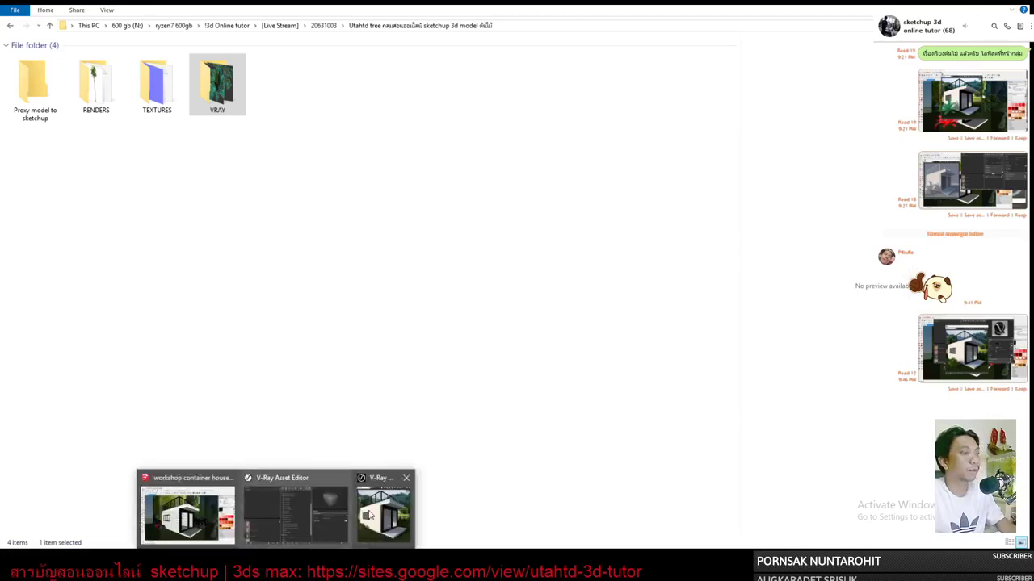
pyautogui.hotkey('alt', 'Tab')
# Copy the container house project folder path from SketchUp's Save As dialog, then cancel without saving.
pyautogui.click(12, 15)
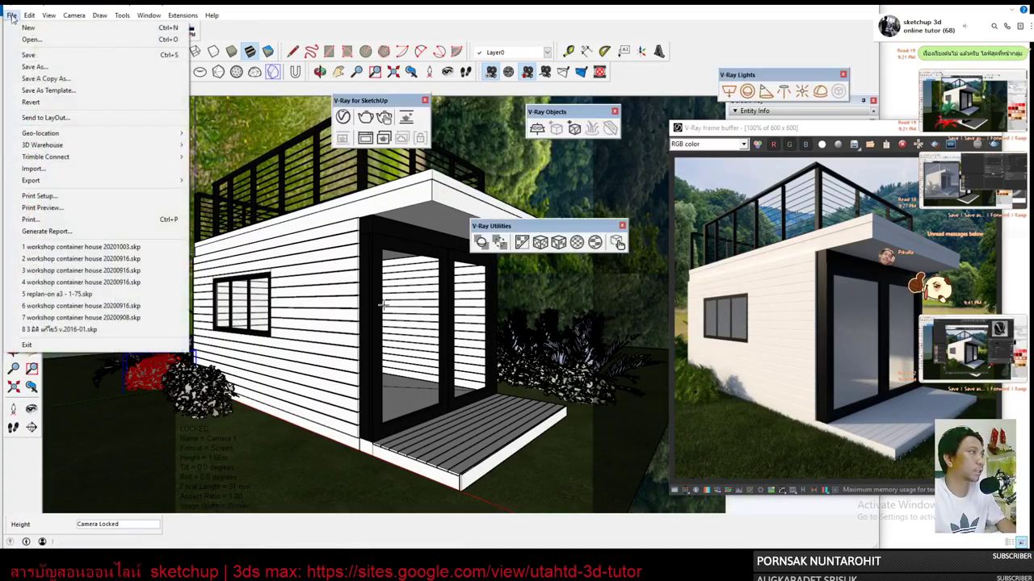
pyautogui.click(36, 66)
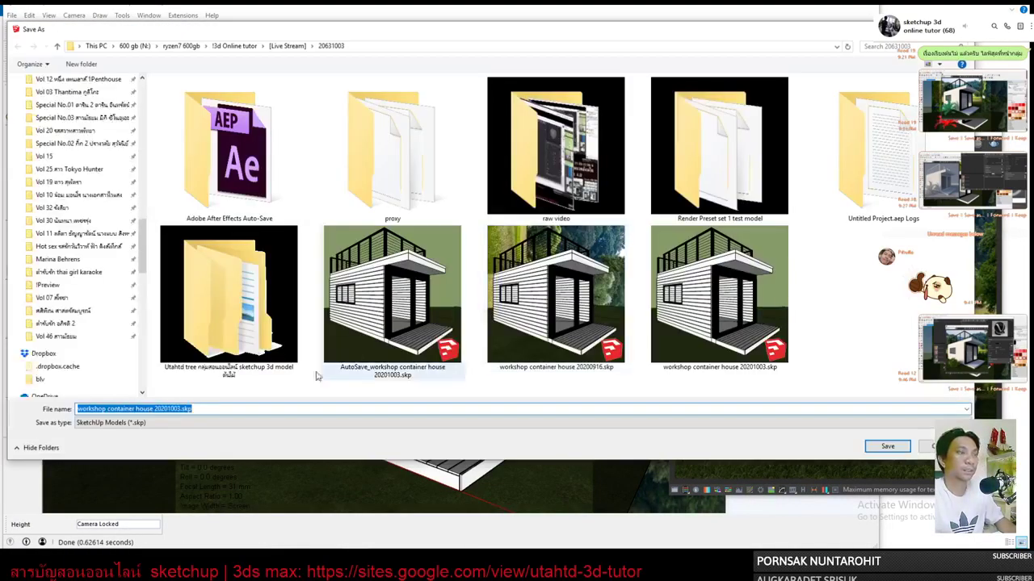
pyautogui.click(365, 45)
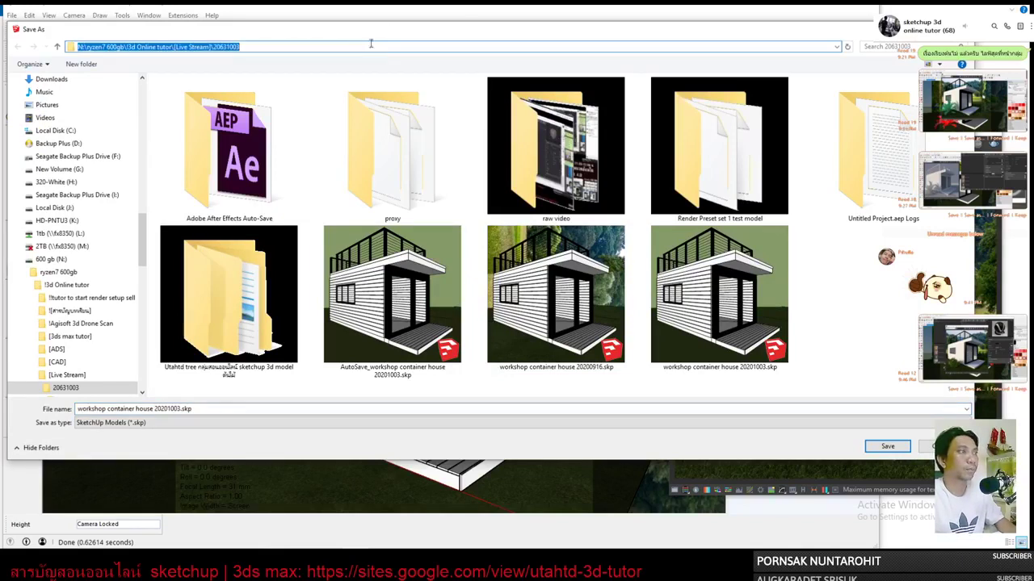
pyautogui.rightClick(389, 46)
pyautogui.click(420, 80)
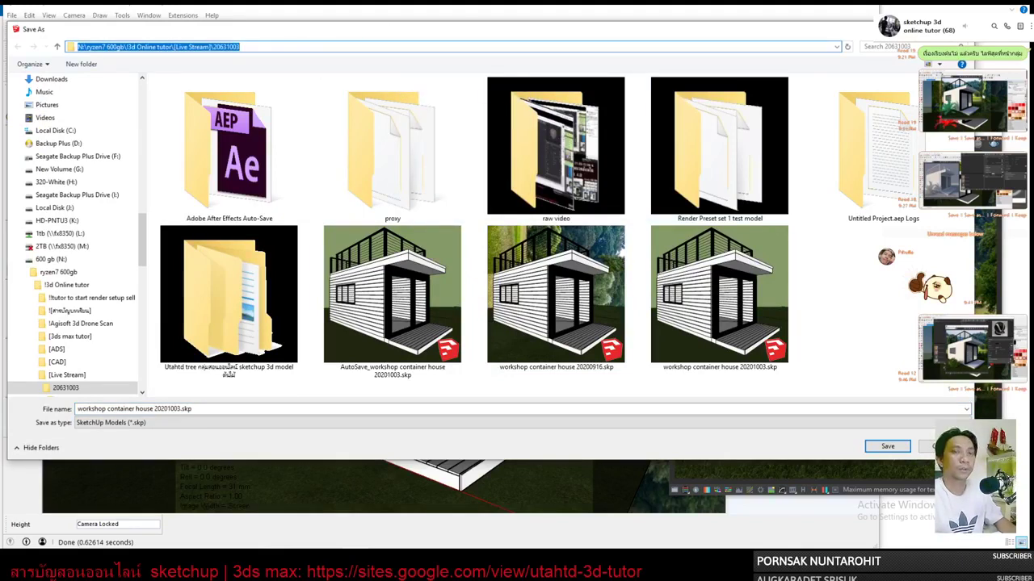
pyautogui.press('Escape')
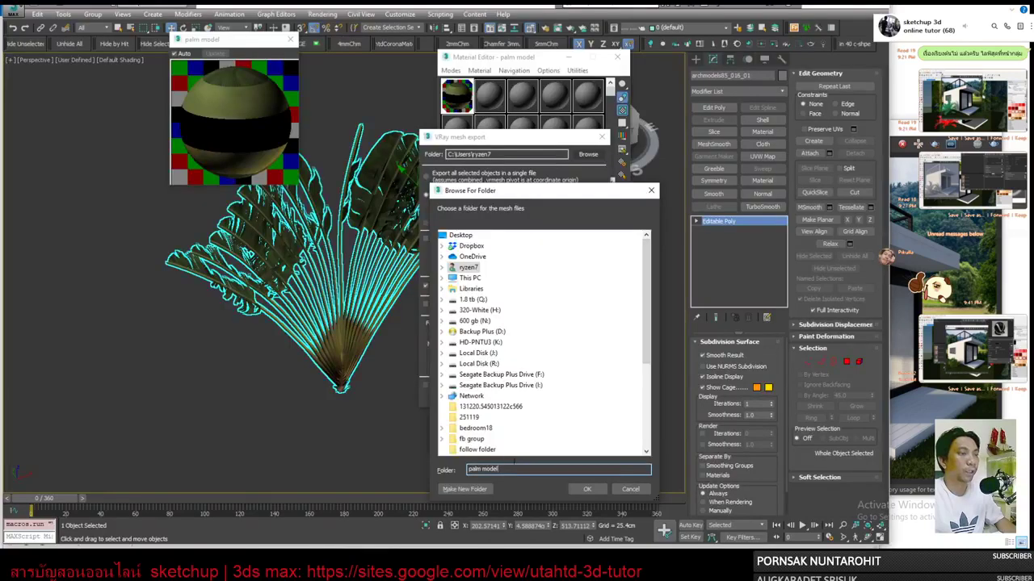
# Paste the project path, open the proxy folder in Explorer, and copy its path.
pyautogui.hotkey('ctrl', 'v')
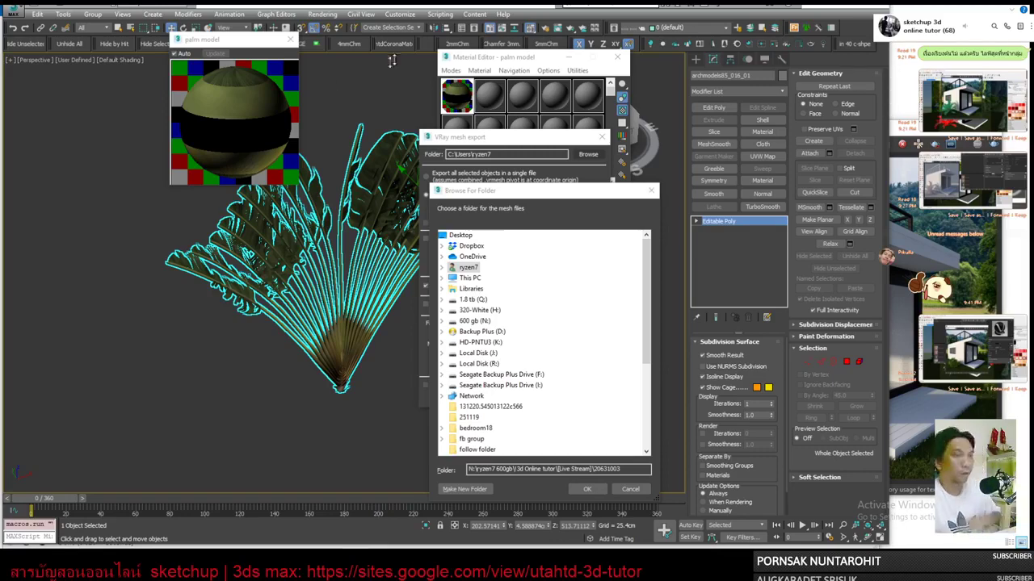
pyautogui.moveTo(0, 120)
pyautogui.mouseDown()
pyautogui.moveTo(420, 120)
pyautogui.moveTo(630, 87)
pyautogui.mouseUp()
pyautogui.scroll(-10, 413, 323)
pyautogui.scroll(5, 414, 323)
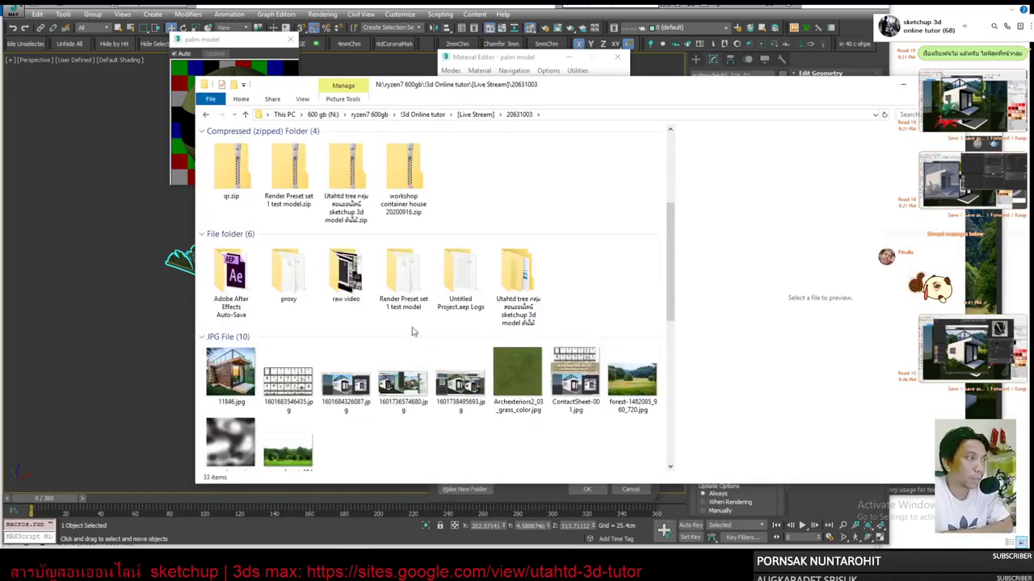
pyautogui.doubleClick(288, 274)
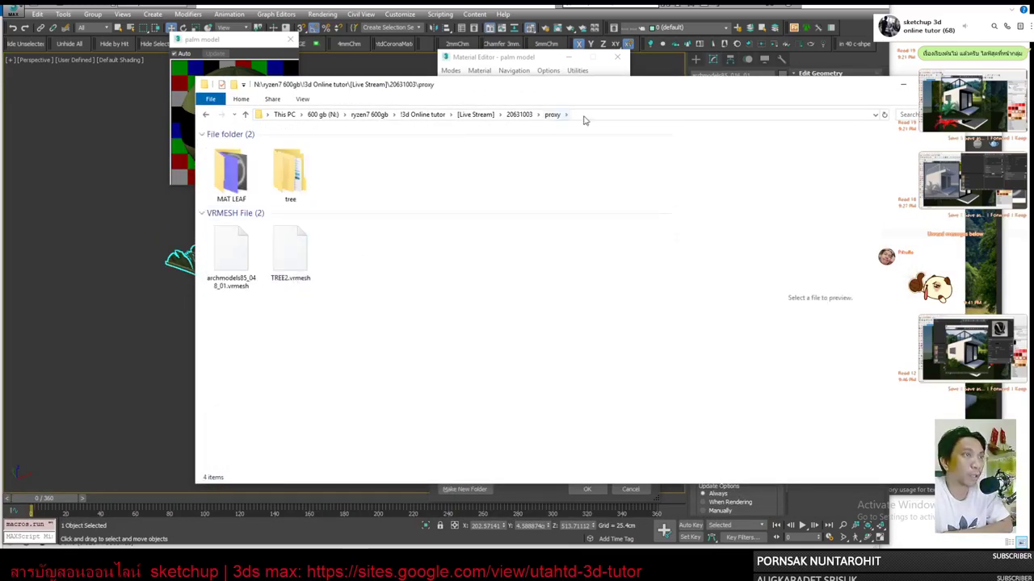
pyautogui.click(585, 117)
pyautogui.rightClick(585, 117)
pyautogui.click(599, 148)
# Set the proxy folder as the export destination and export the palm as a V-Ray proxy mesh.
pyautogui.click(530, 57)
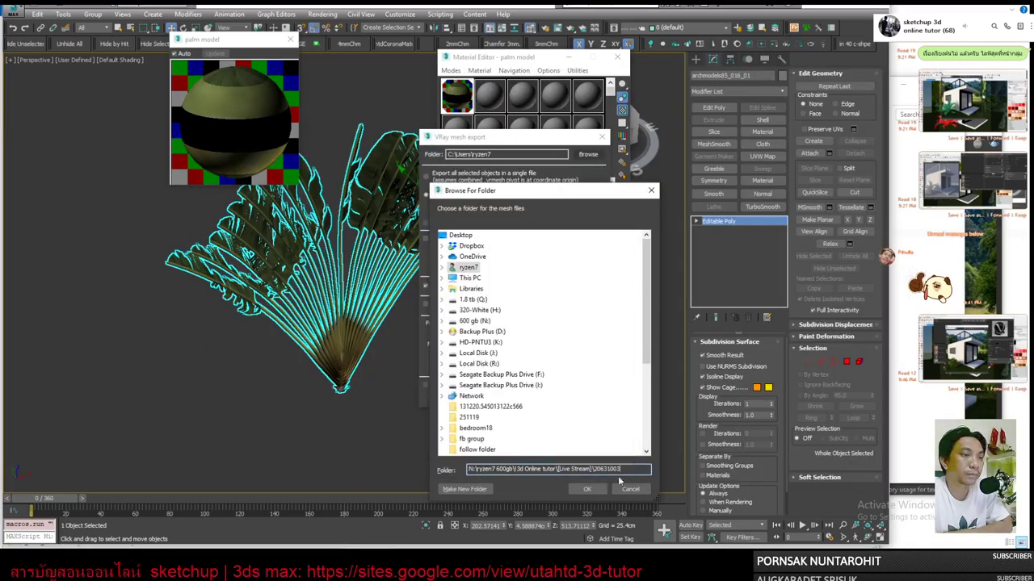
pyautogui.rightClick(506, 470)
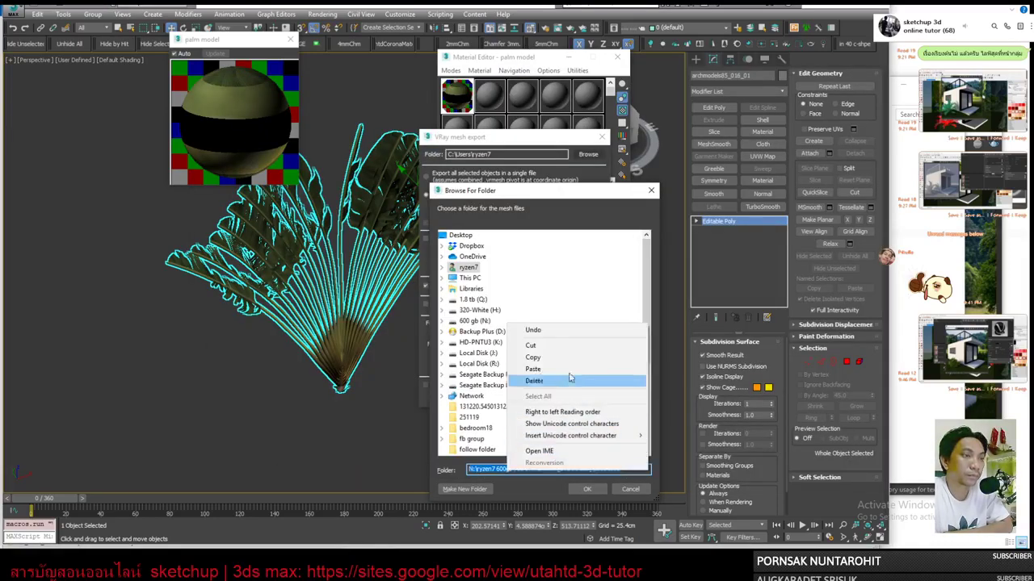
pyautogui.click(565, 381)
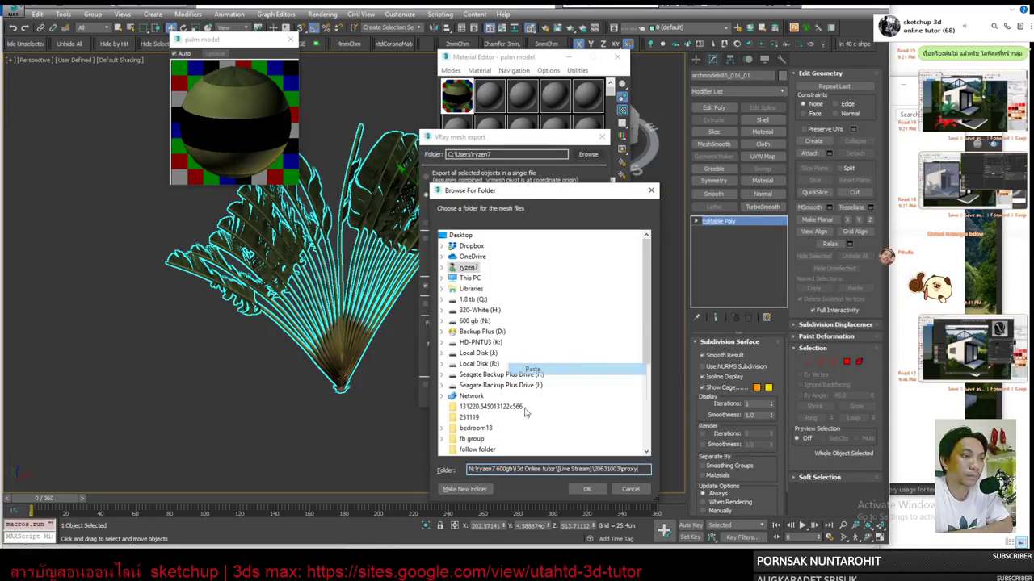
pyautogui.click(588, 489)
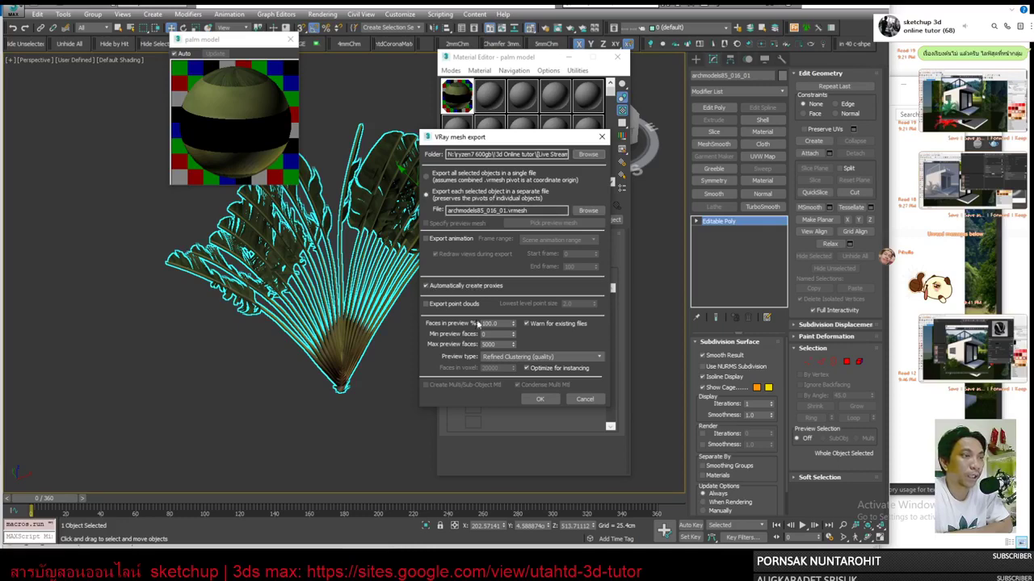
pyautogui.click(540, 399)
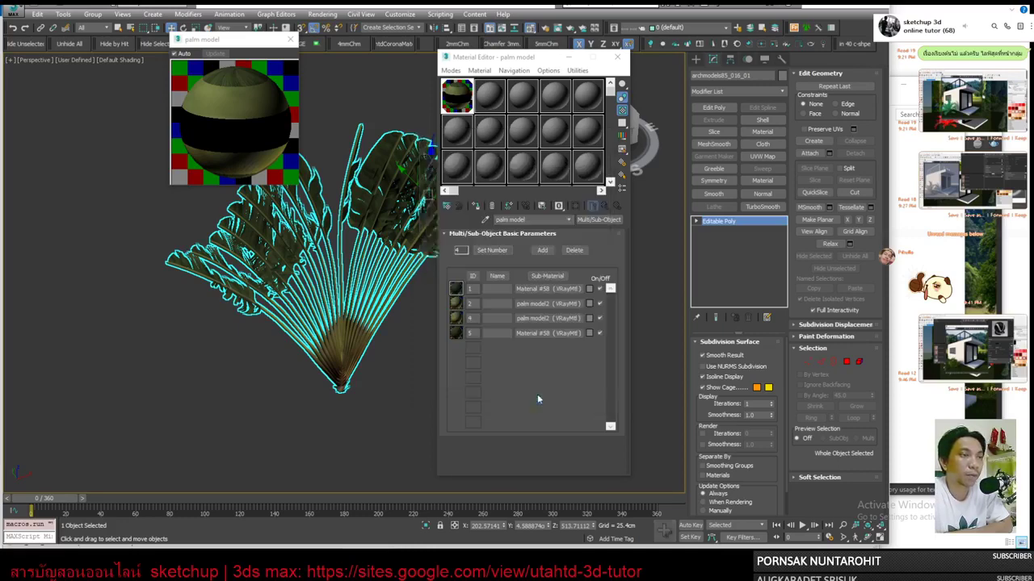
# Refresh the proxy folder in File Explorer to show the new archmodels85_016_01.vrmesh.
pyautogui.hotkey('alt', 'Tab')
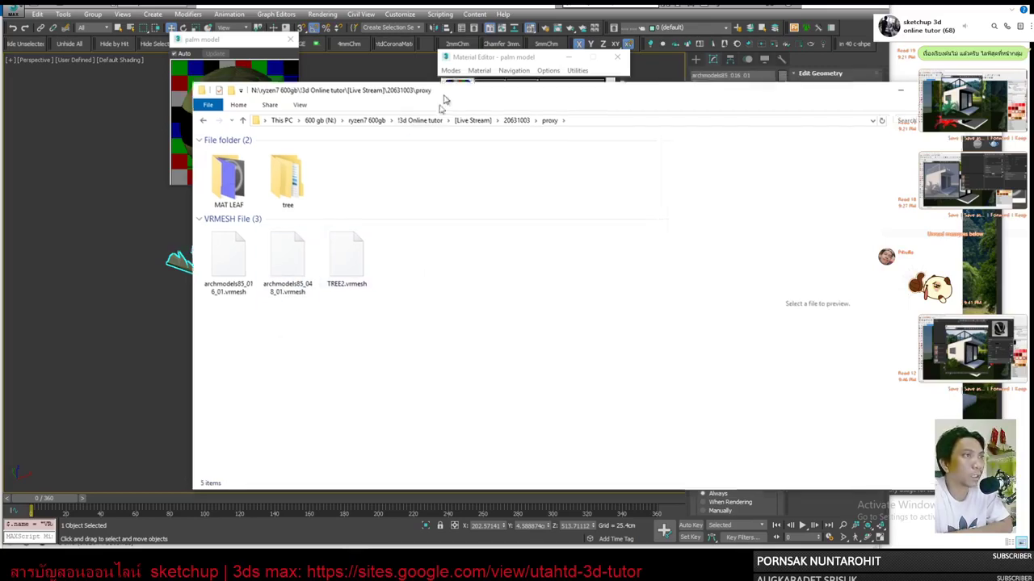
pyautogui.moveTo(448, 92)
pyautogui.mouseDown()
pyautogui.moveTo(452, 420)
pyautogui.moveTo(608, 135)
pyautogui.mouseUp()
pyautogui.rightClick(589, 228)
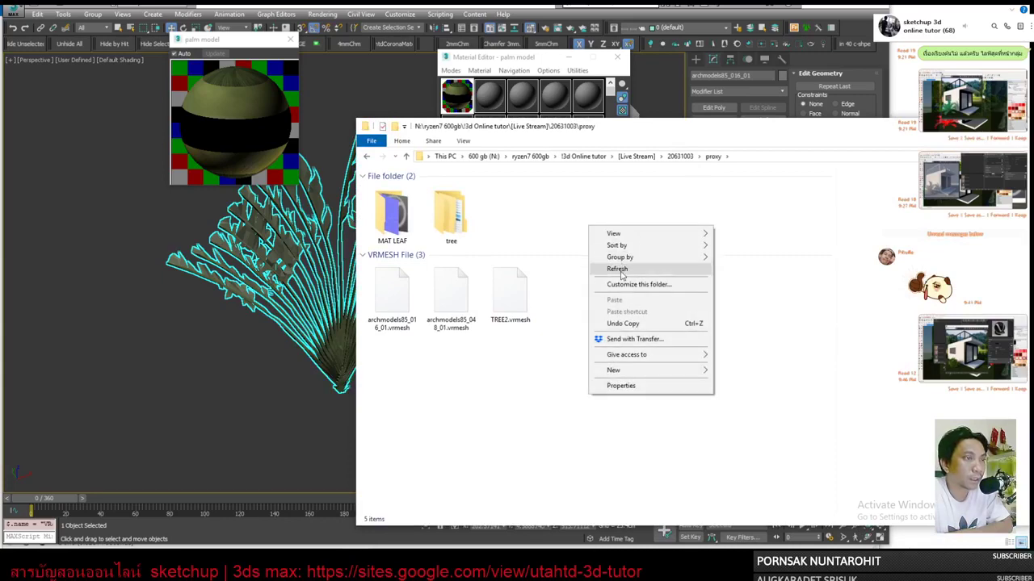
pyautogui.click(606, 267)
pyautogui.rightClick(589, 237)
# Pick the palm model scene material in the 3ds Max material browser.
pyautogui.click(606, 267)
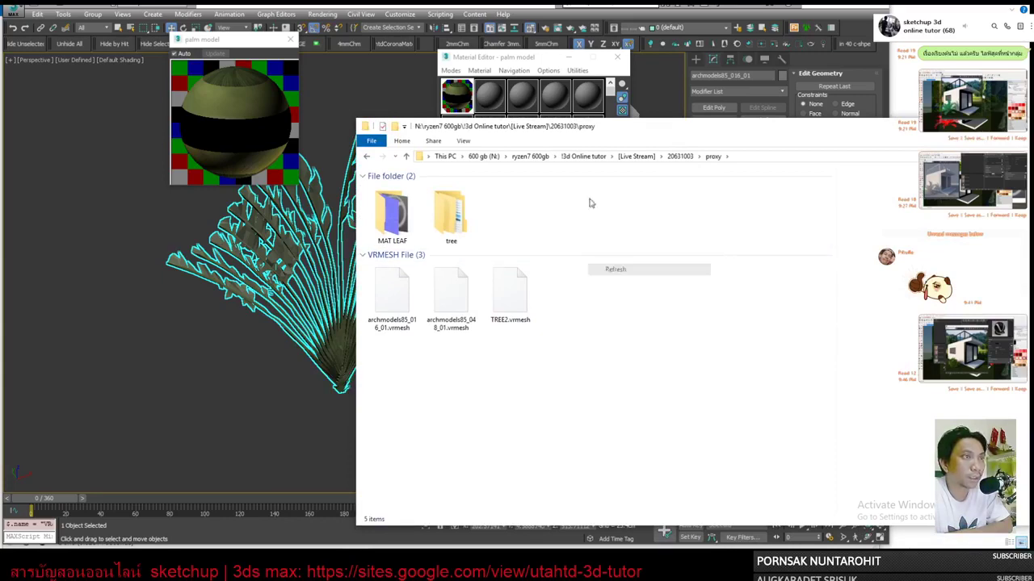
pyautogui.click(502, 64)
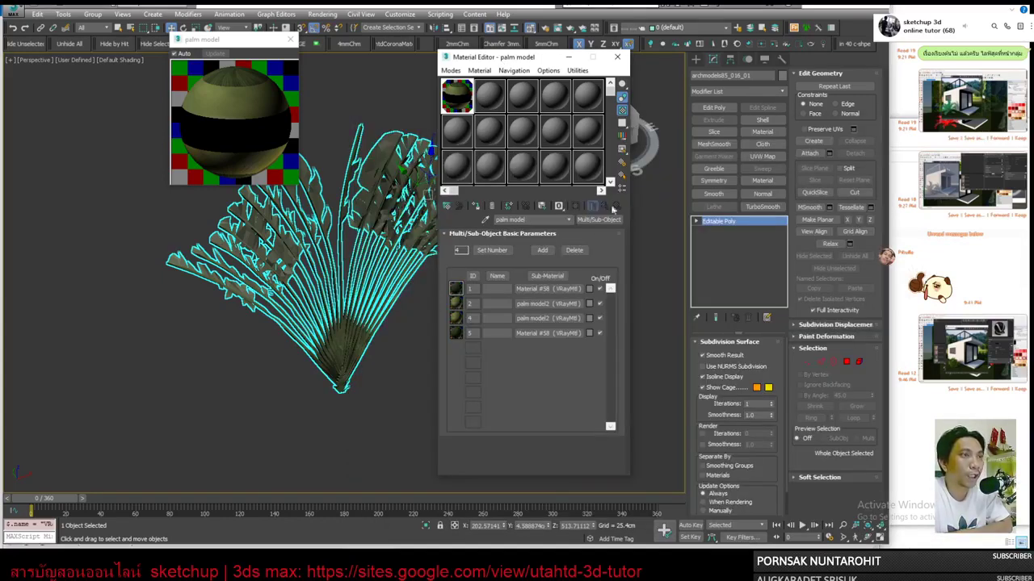
pyautogui.click(447, 207)
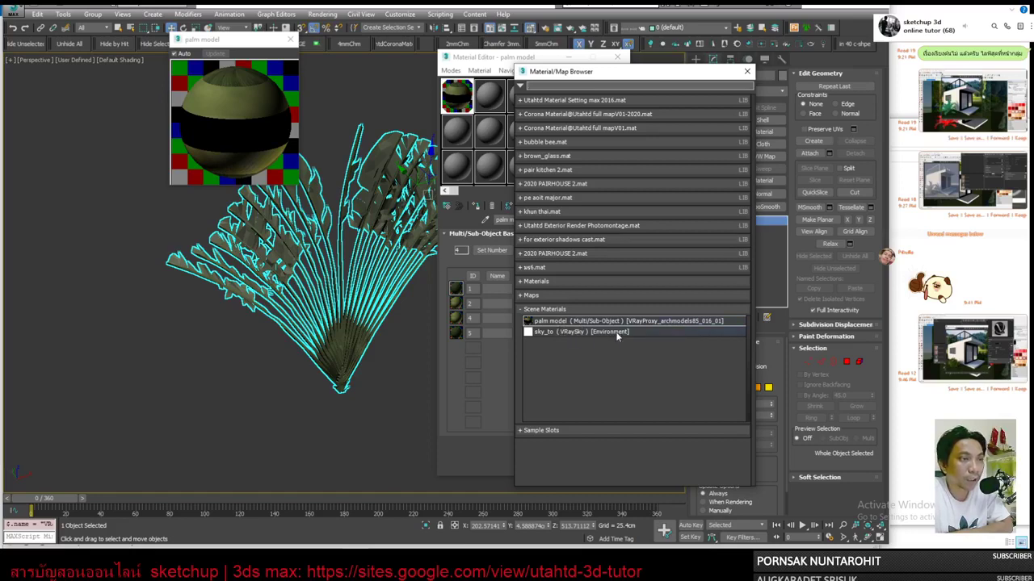
pyautogui.click(552, 322)
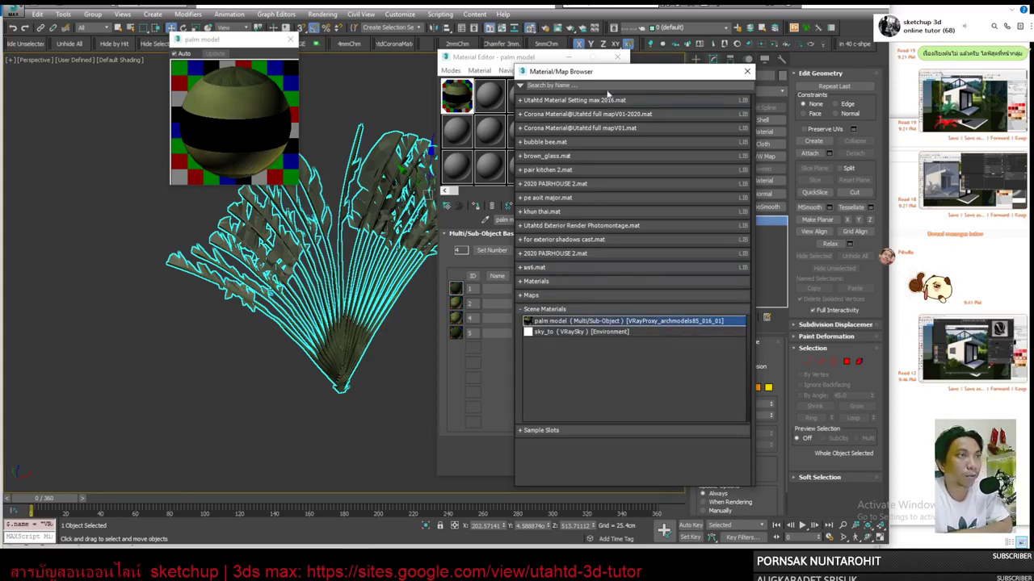
pyautogui.moveTo(613, 74); pyautogui.dragTo(286, 94)
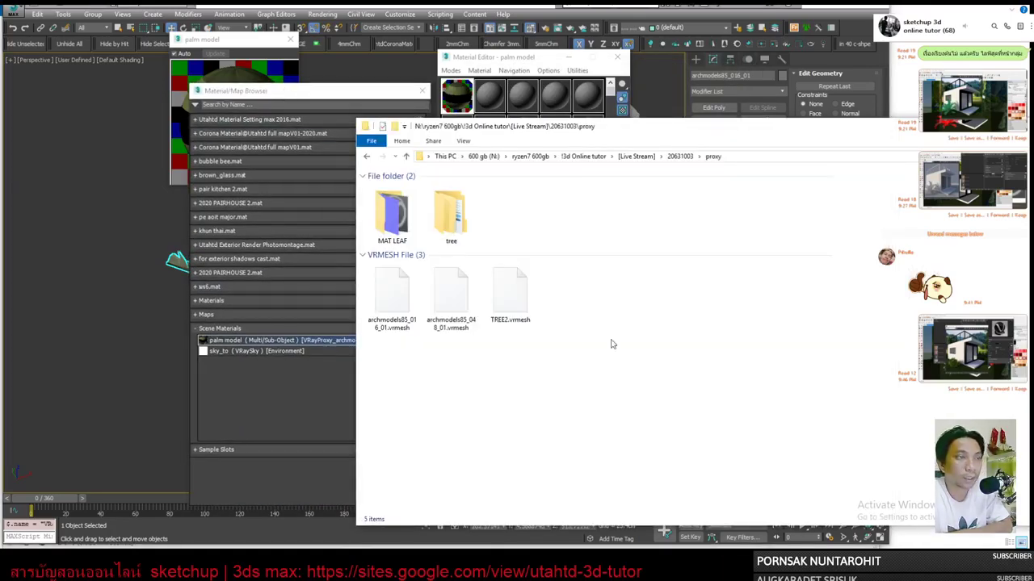
# Refresh the proxy folder listing and copy the proxy folder path.
pyautogui.rightClick(579, 308)
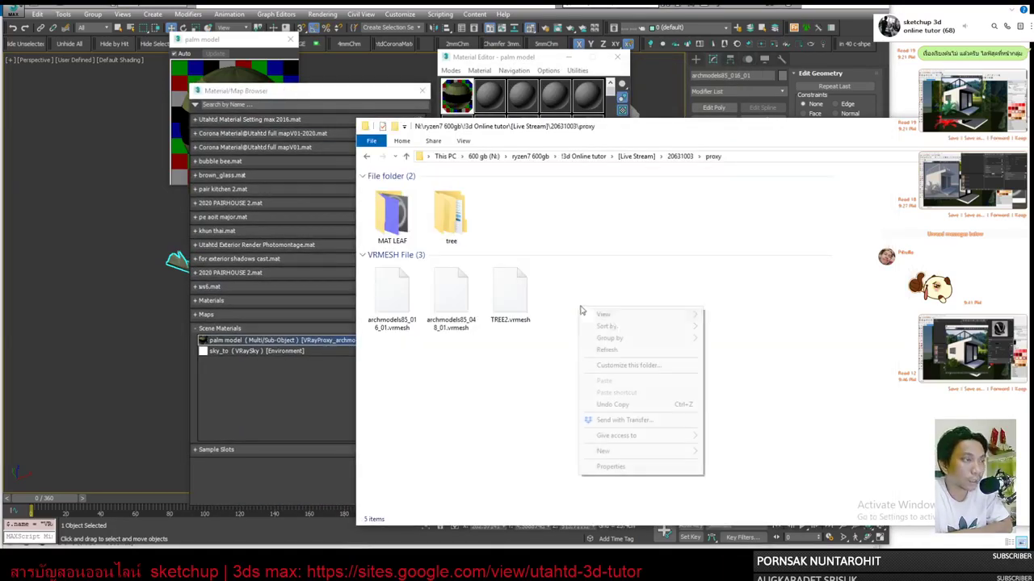
pyautogui.click(607, 350)
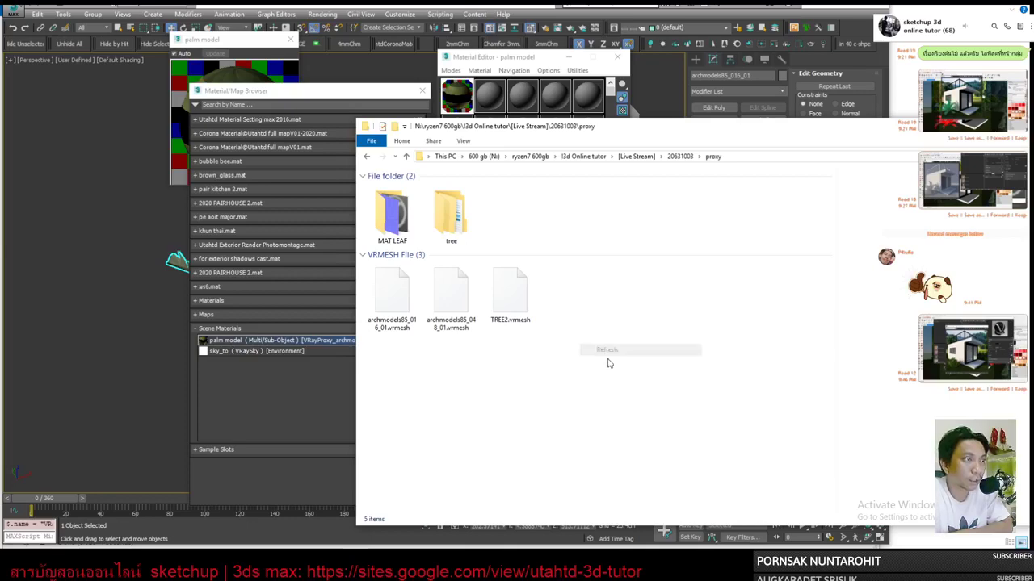
pyautogui.click(762, 161)
pyautogui.rightClick(762, 161)
pyautogui.click(779, 191)
# Select the palm proxy in 3ds Max to check its archmodels85_016_01.vrmesh source.
pyautogui.click(126, 207)
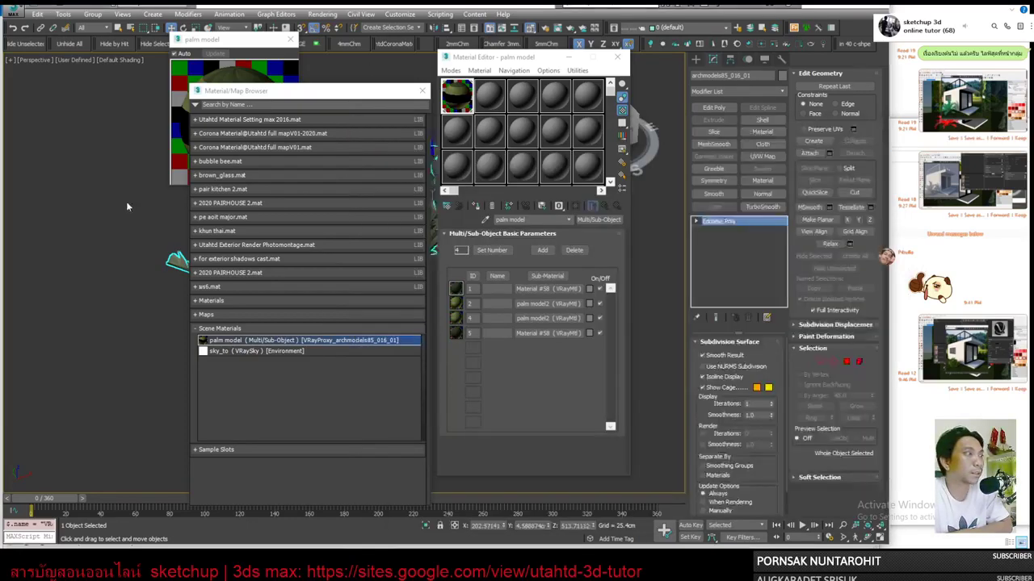
pyautogui.click(126, 207)
pyautogui.click(421, 90)
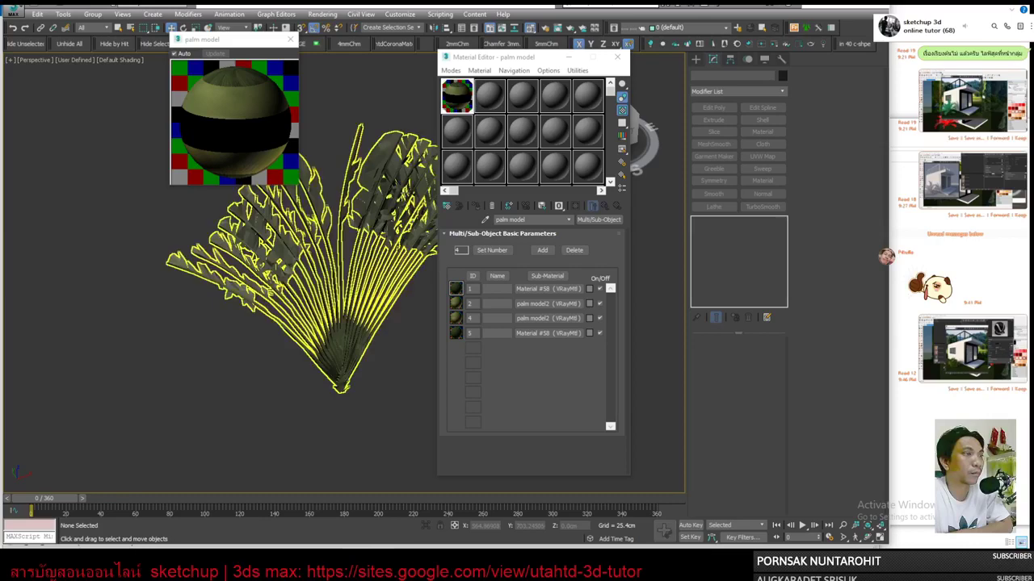
pyautogui.click(343, 207)
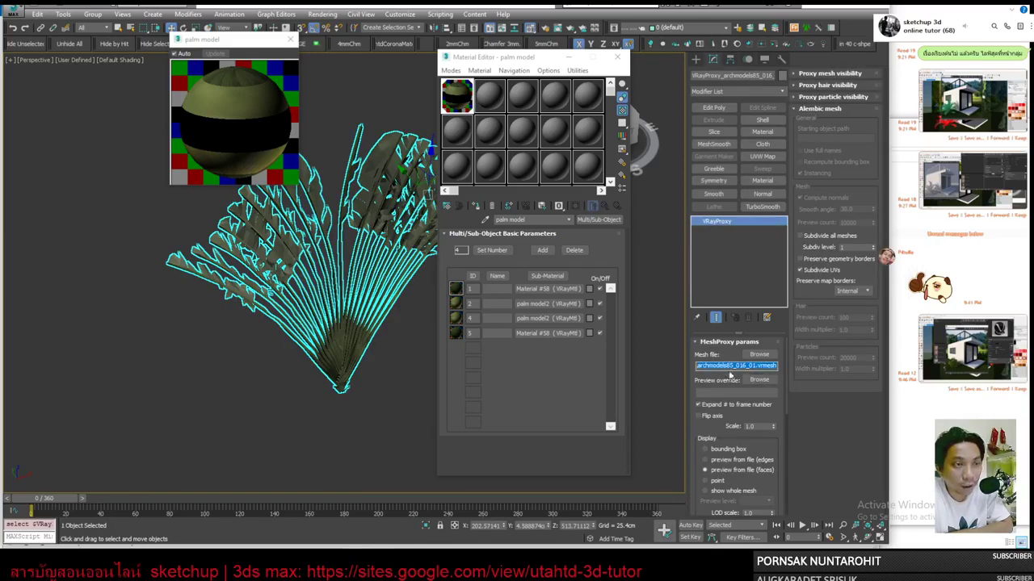
pyautogui.hotkey('alt', 'Tab')
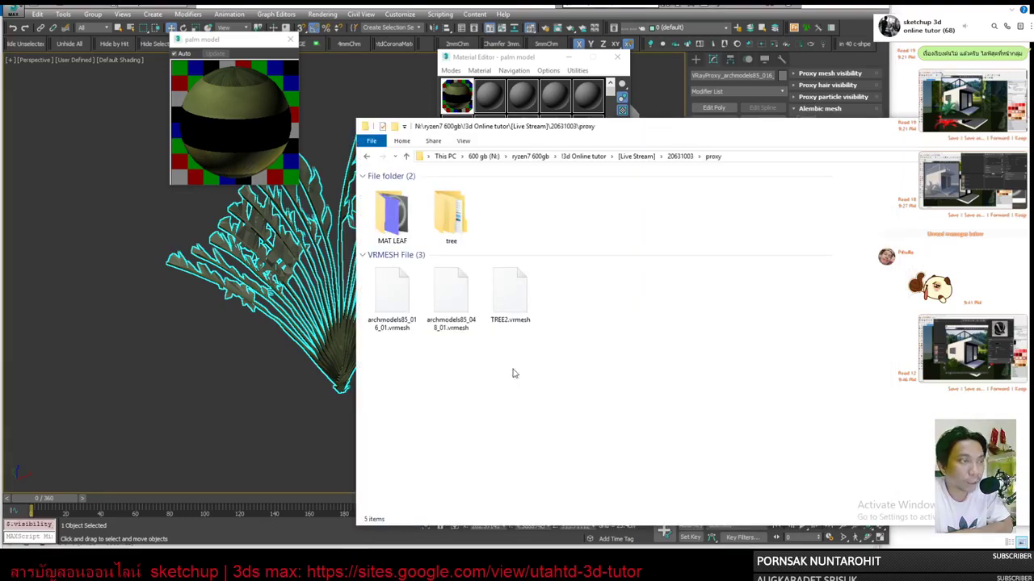
# Create a new folder named palm in the proxy folder and open it.
pyautogui.click(391, 322)
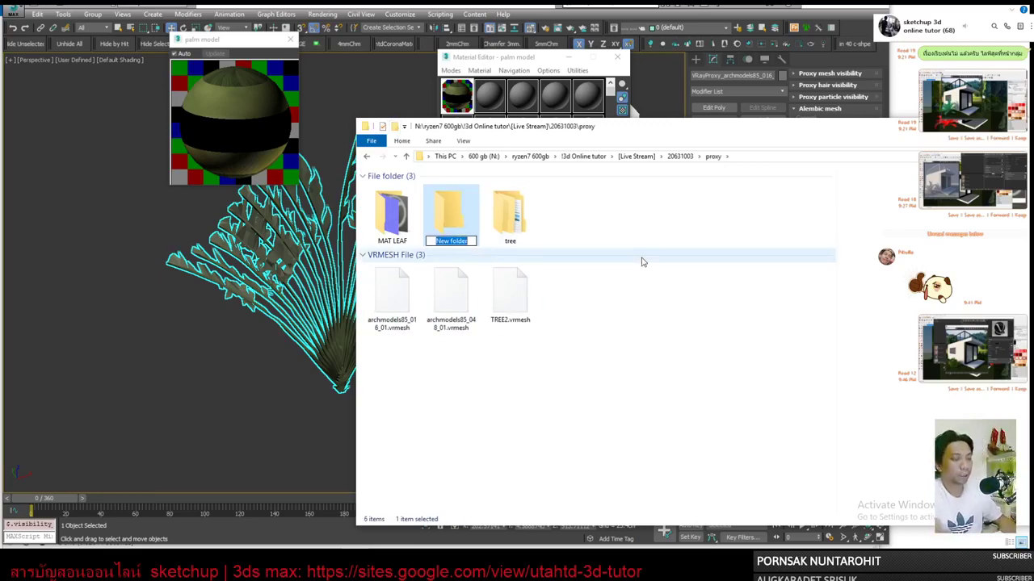
pyautogui.write('palm')
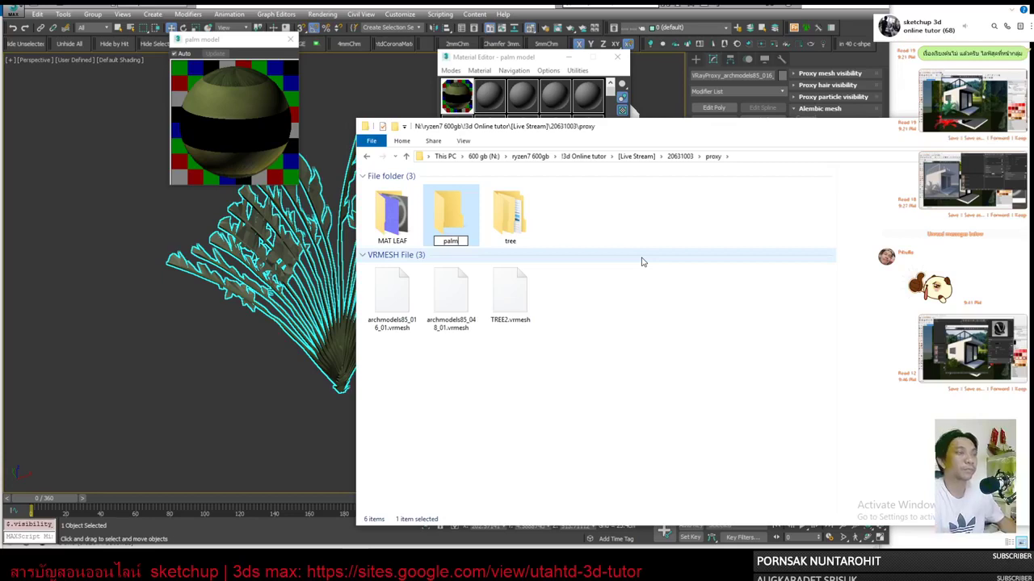
pyautogui.press('Return')
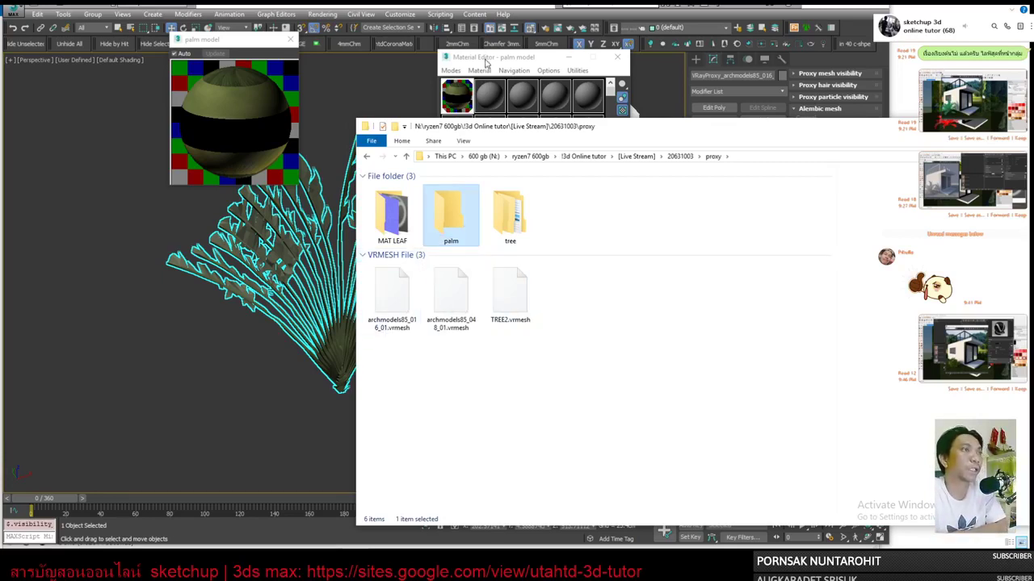
pyautogui.doubleClick(450, 233)
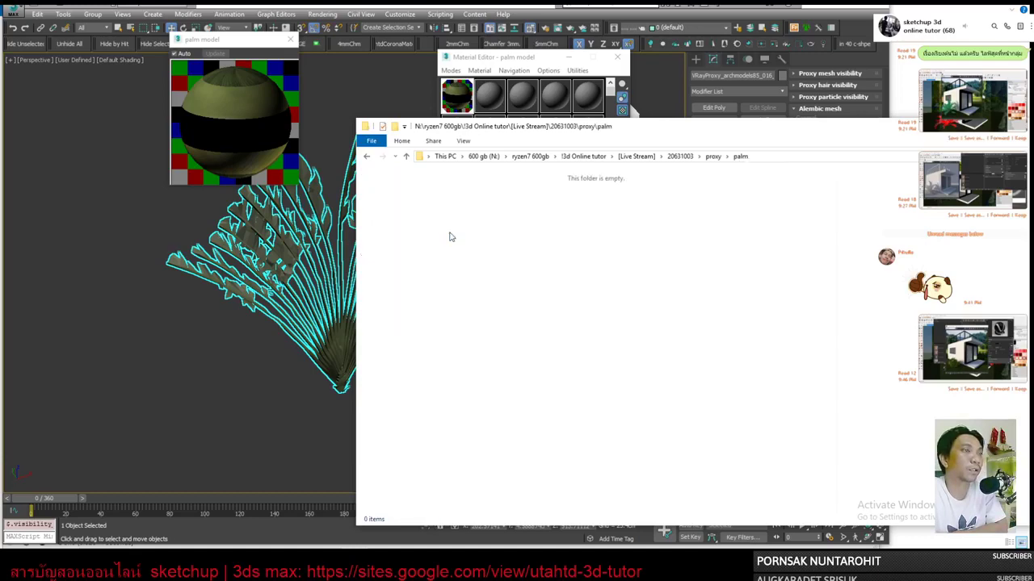
# Copy the palm folder's full path from the address bar.
pyautogui.click(781, 159)
pyautogui.rightClick(782, 158)
pyautogui.click(820, 192)
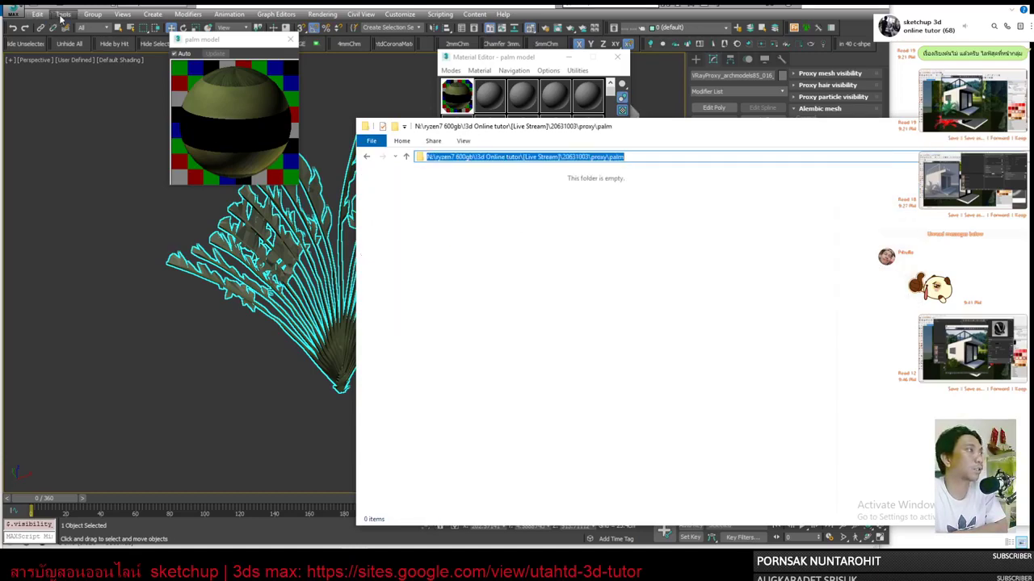
pyautogui.click(62, 14)
# Convert all scene materials to .vrmat files, exporting them to the copied palm folder path.
pyautogui.click(112, 396)
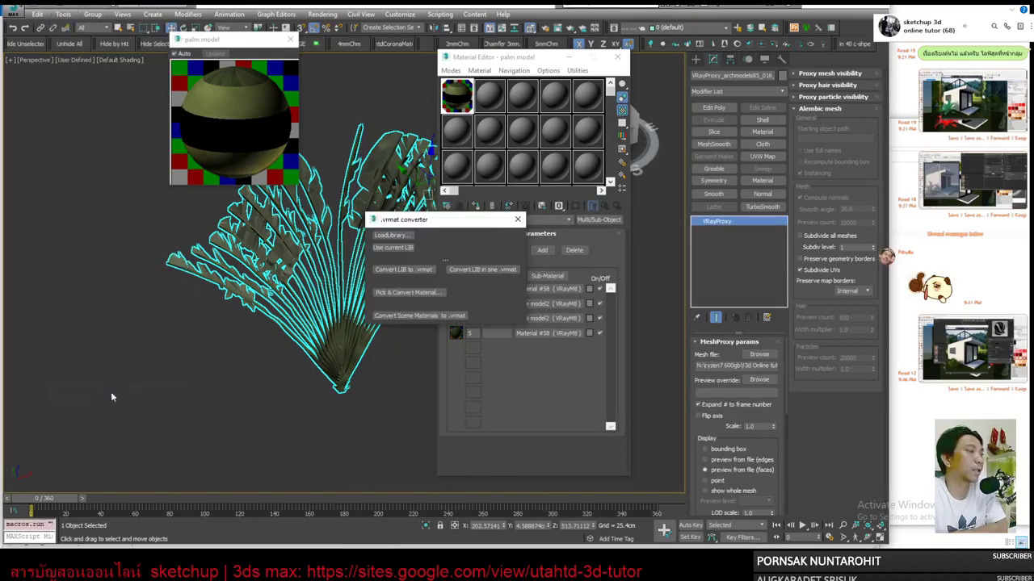
pyautogui.click(393, 315)
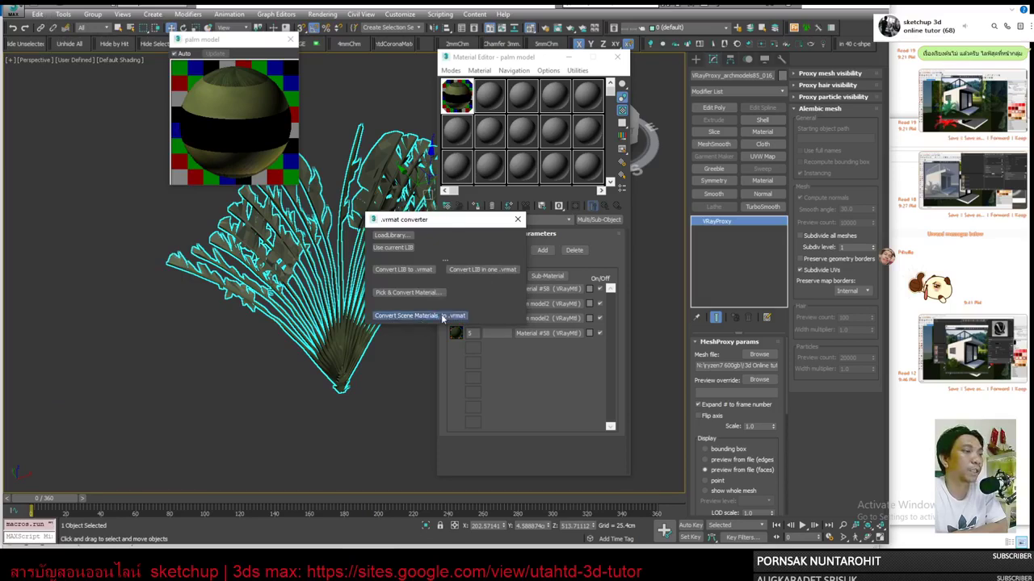
pyautogui.hotkey('alt', 'Tab')
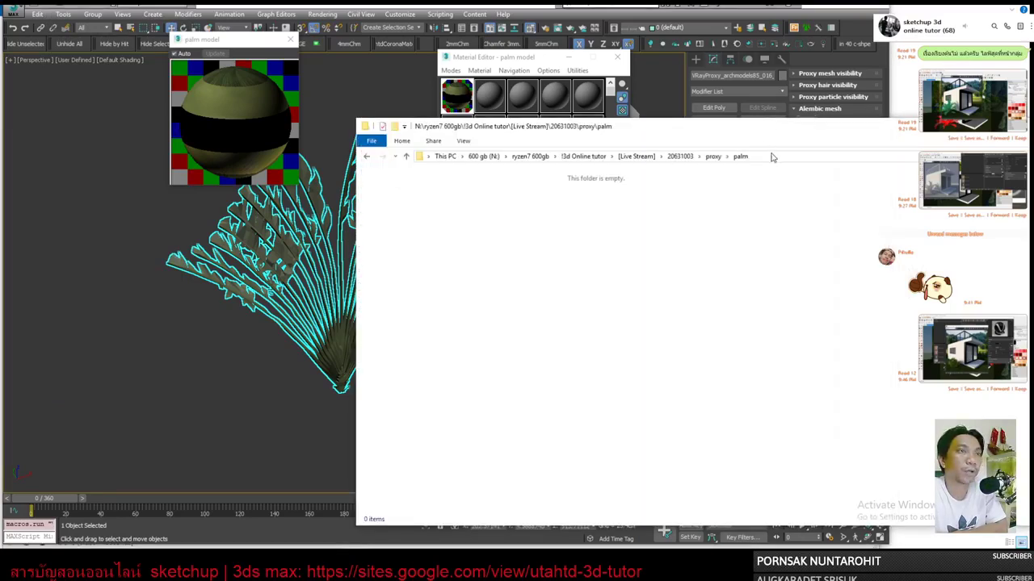
pyautogui.click(771, 157)
pyautogui.rightClick(773, 155)
pyautogui.click(812, 189)
pyautogui.click(511, 63)
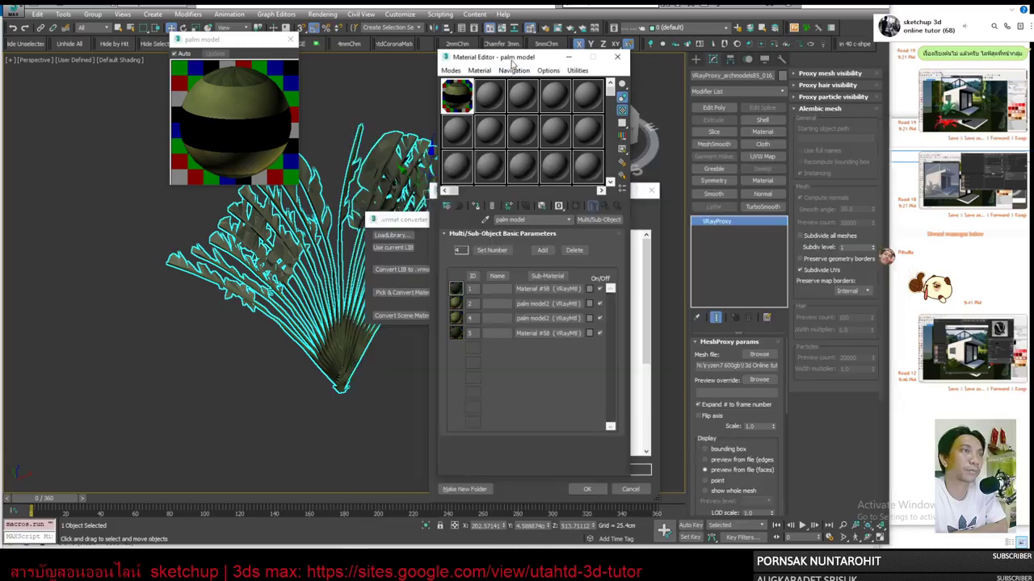
pyautogui.click(404, 235)
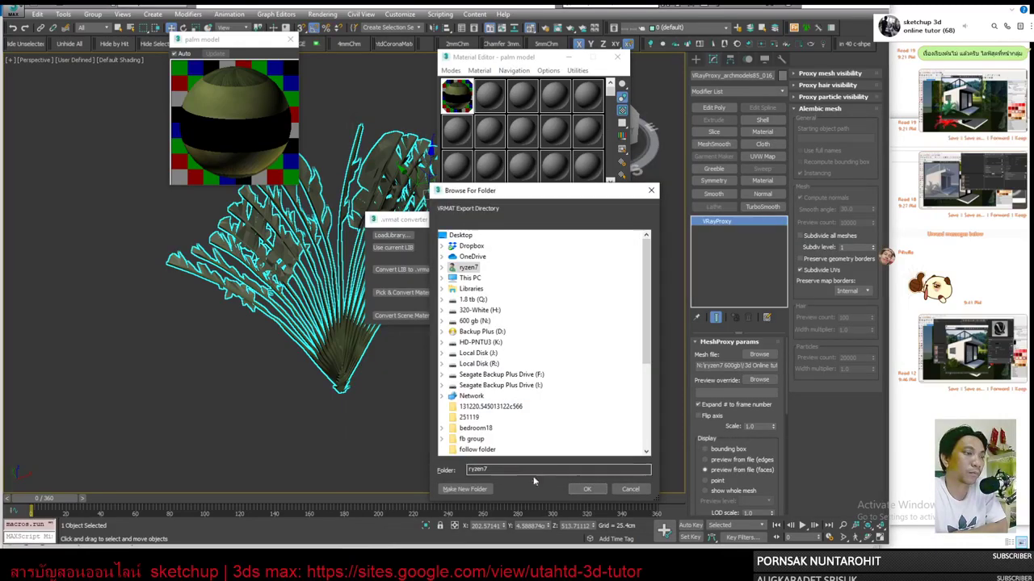
pyautogui.rightClick(488, 469)
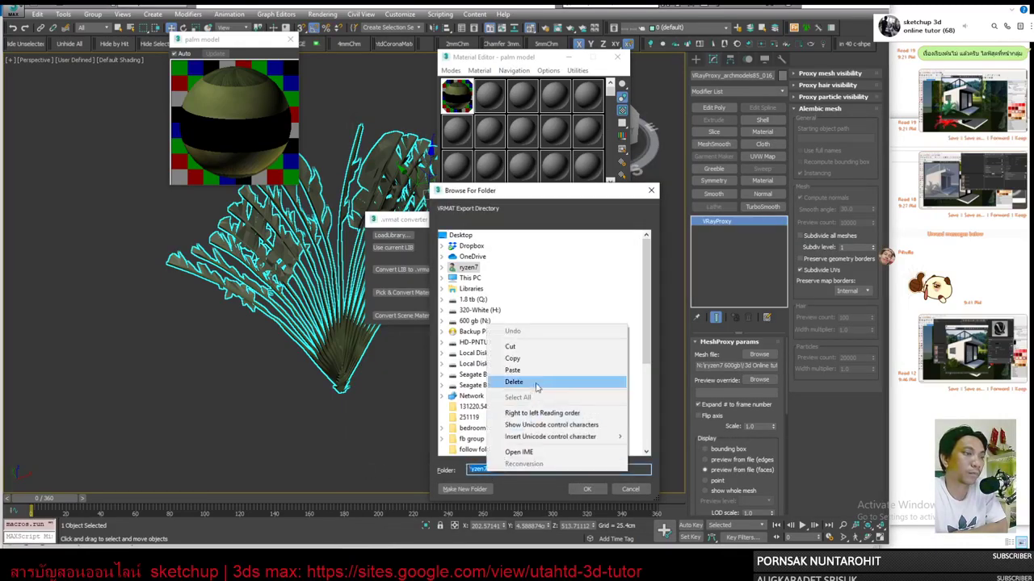
pyautogui.click(538, 374)
pyautogui.click(590, 489)
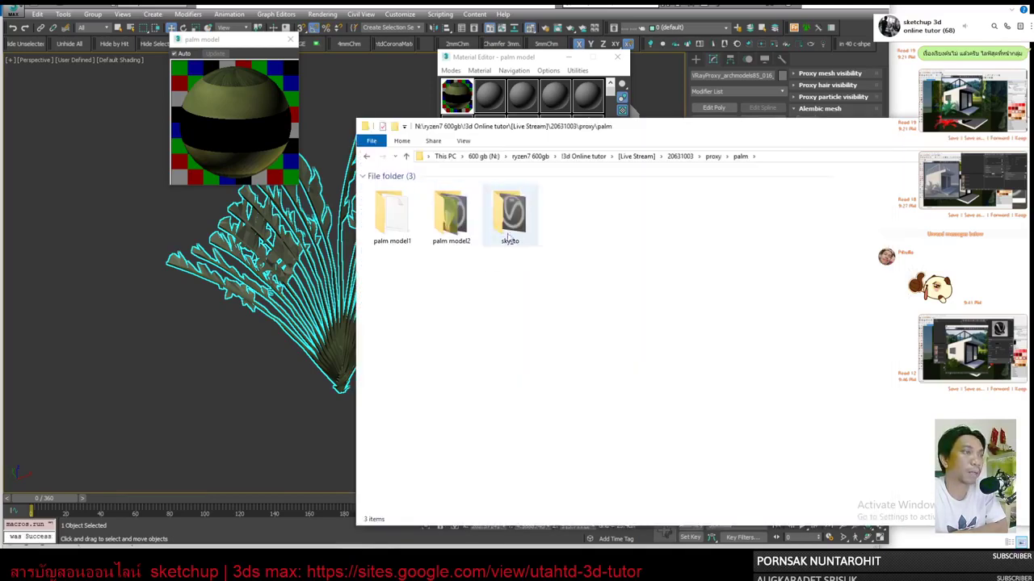
# Open the palm model2 folder and compare it with the palm model material in 3ds Max.
pyautogui.doubleClick(458, 219)
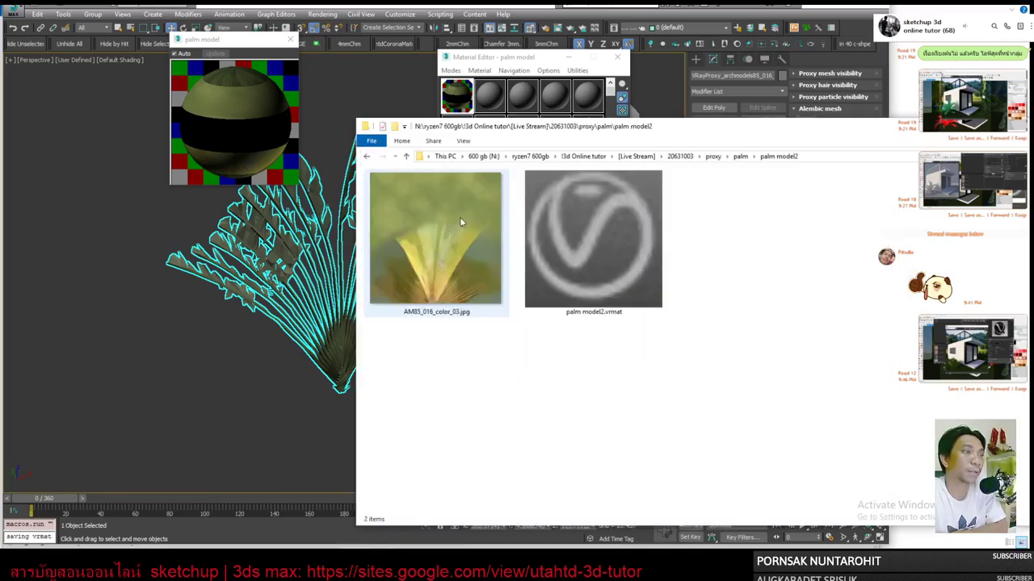
pyautogui.click(740, 156)
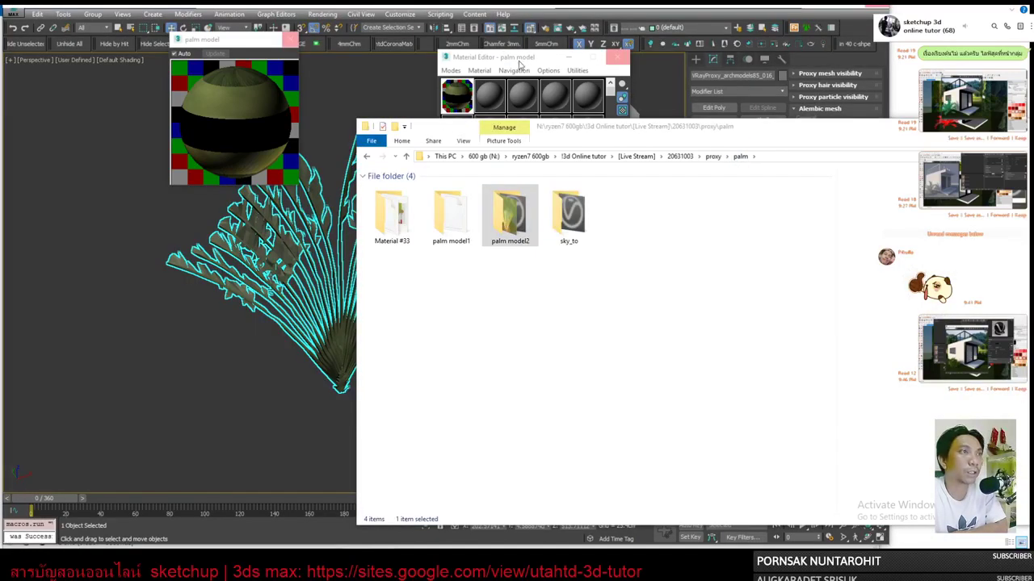
pyautogui.click(520, 58)
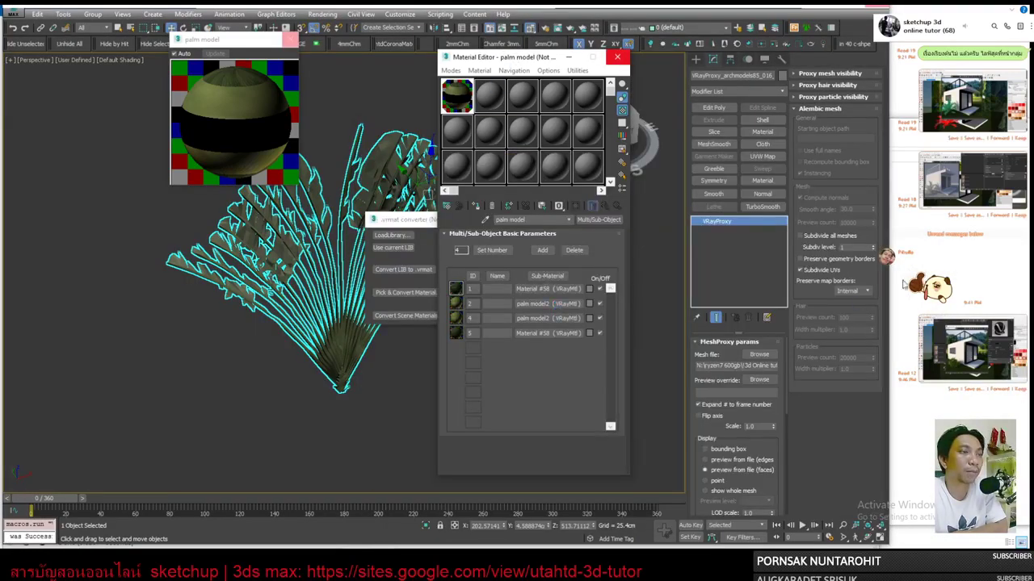
pyautogui.hotkey('alt', 'Tab')
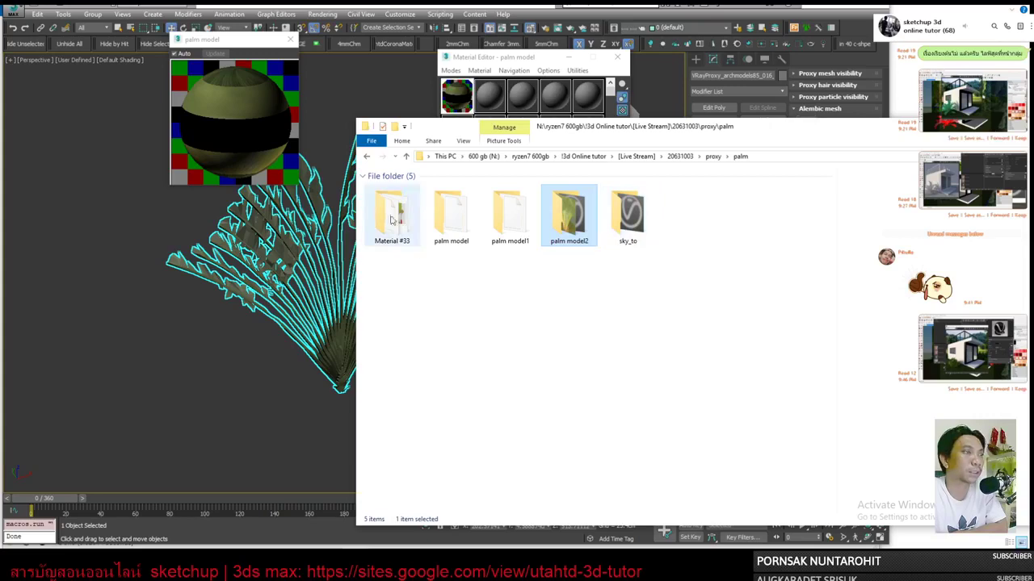
# Check that palm model1 and palm model folders each hold their .vrmat file.
pyautogui.click(510, 233)
pyautogui.doubleClick(510, 232)
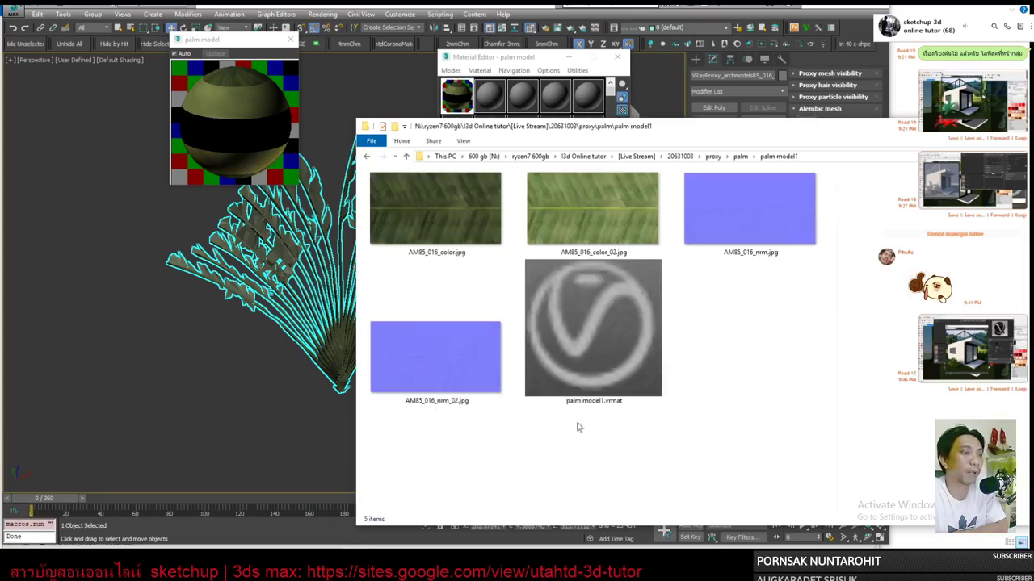
pyautogui.click(577, 396)
pyautogui.click(740, 156)
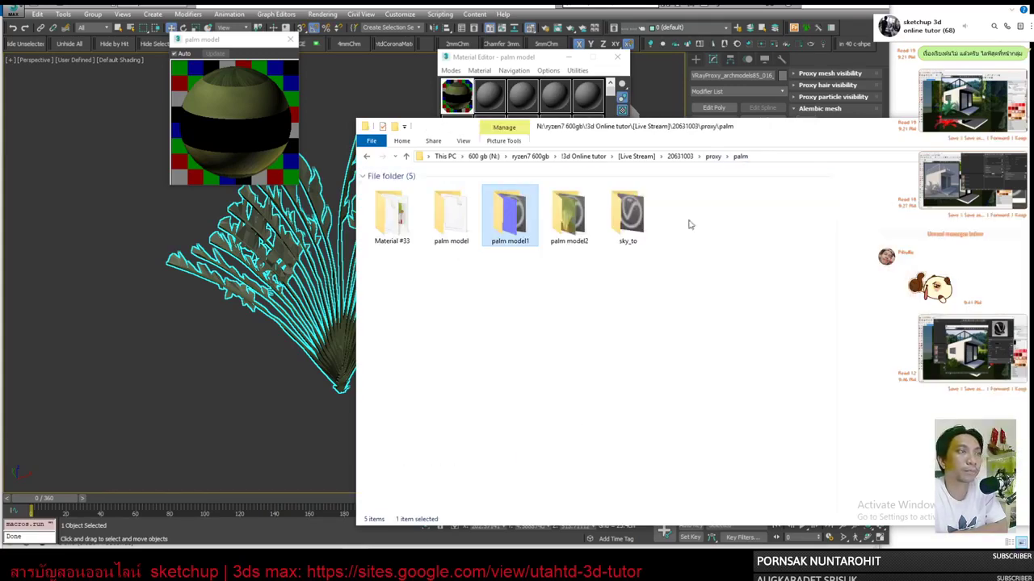
pyautogui.click(712, 156)
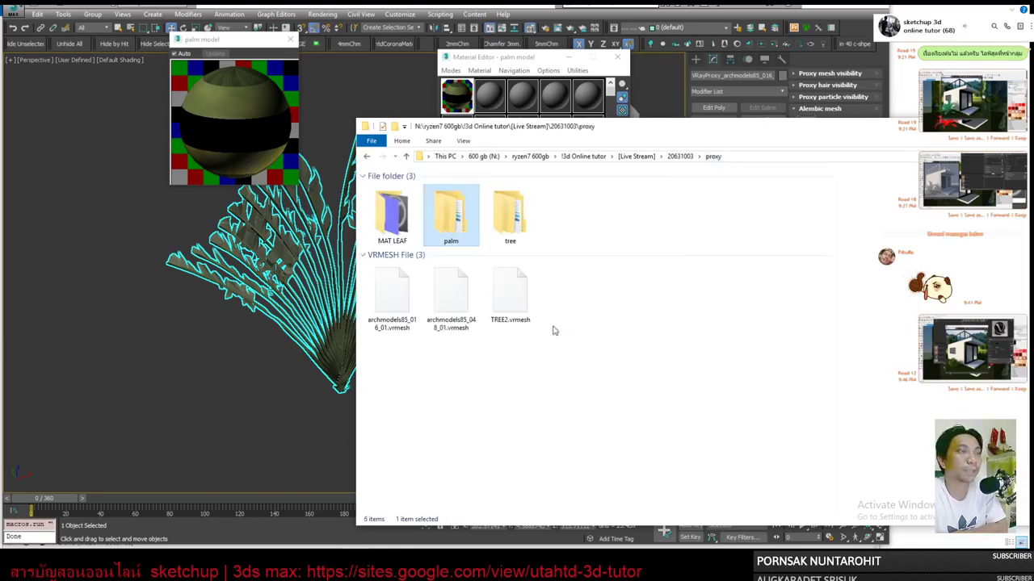
pyautogui.doubleClick(456, 217)
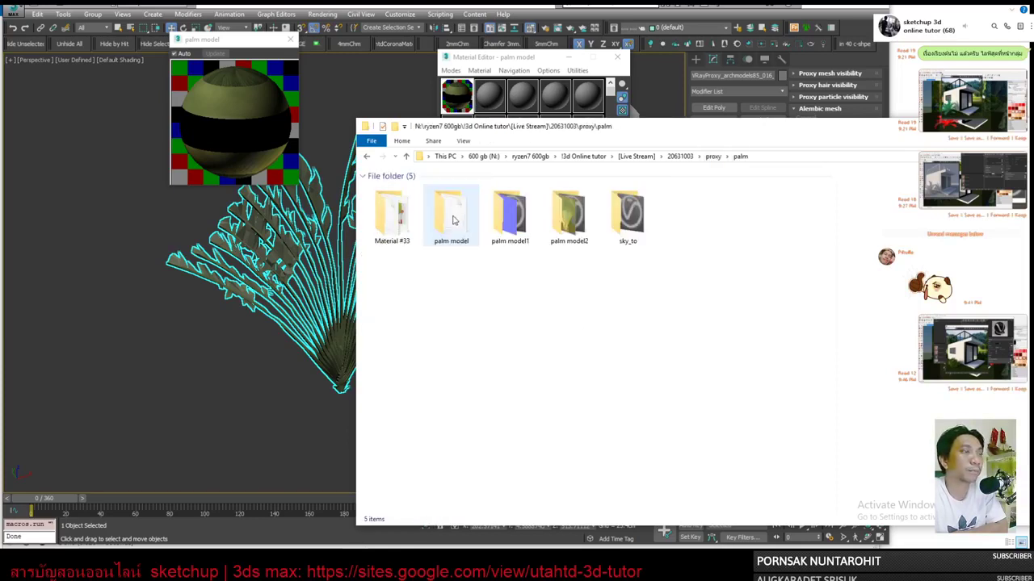
pyautogui.doubleClick(456, 219)
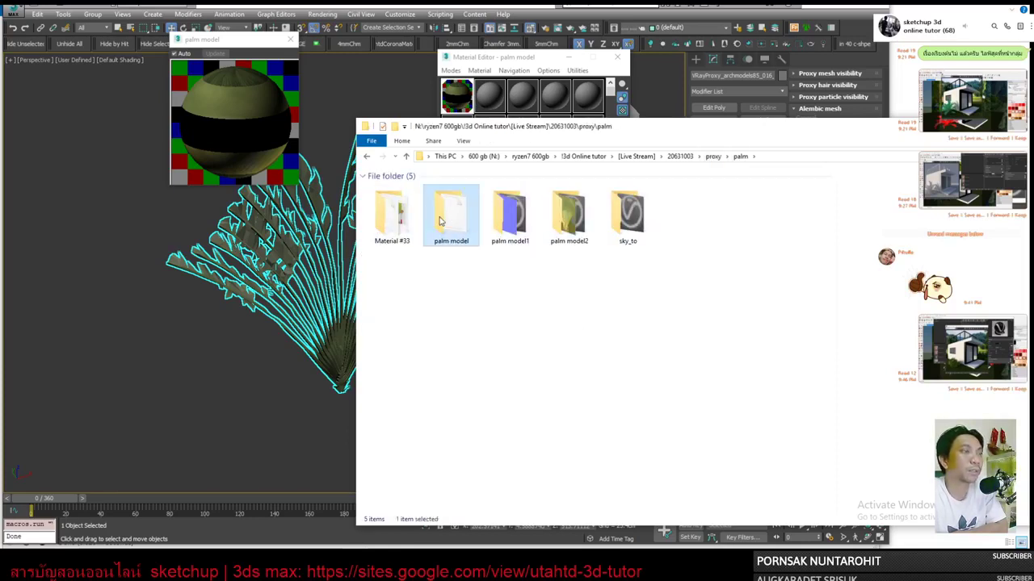
pyautogui.click(578, 401)
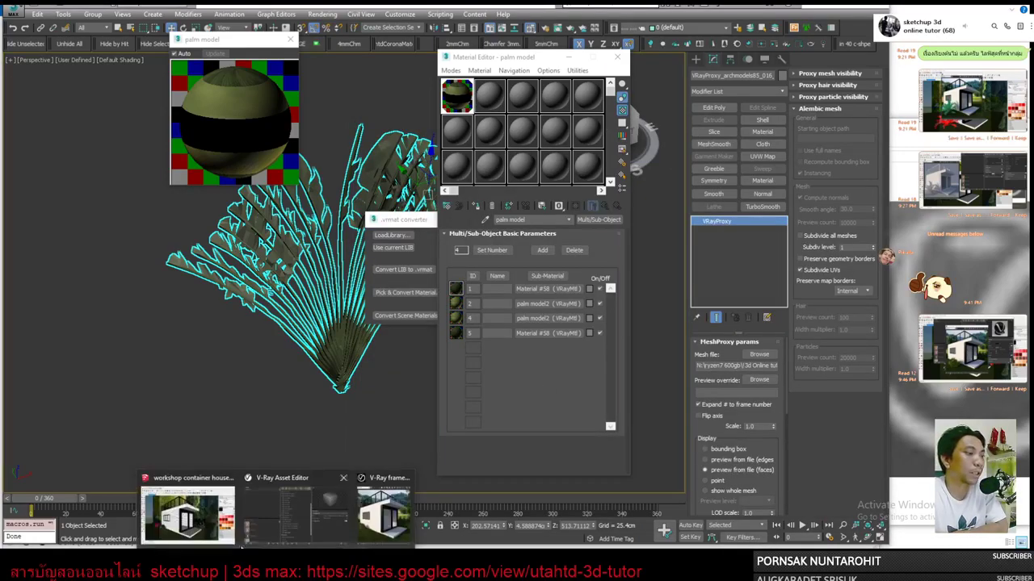
# Import archmodels85_016_01.vrmesh from the proxy folder as a V-Ray proxy into the scene.
pyautogui.click(189, 515)
pyautogui.press('space')
pyautogui.moveTo(383, 306); pyautogui.dragTo(307, 371, button='middle')
pyautogui.scroll(-5, 243, 426)
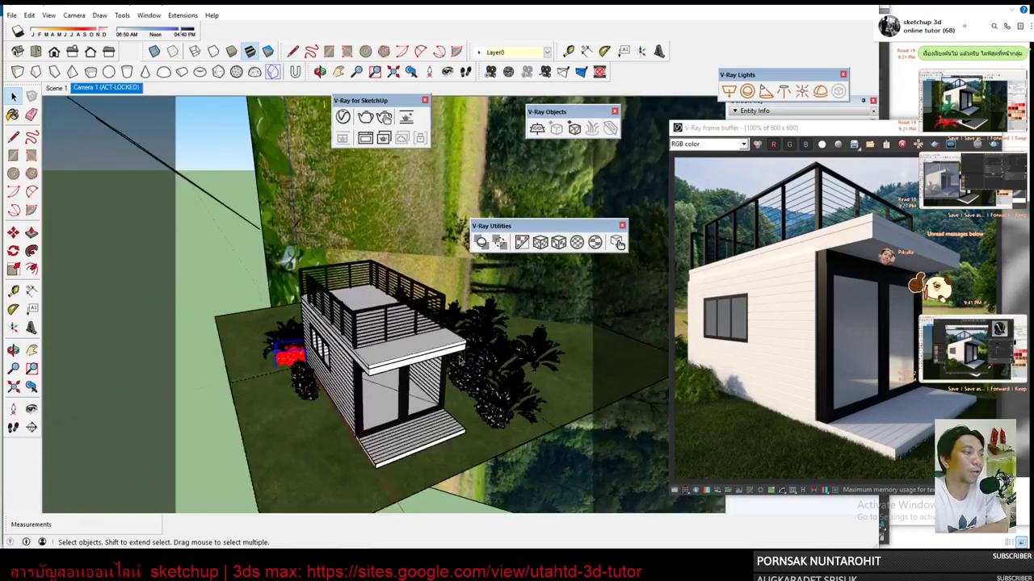
pyautogui.click(618, 244)
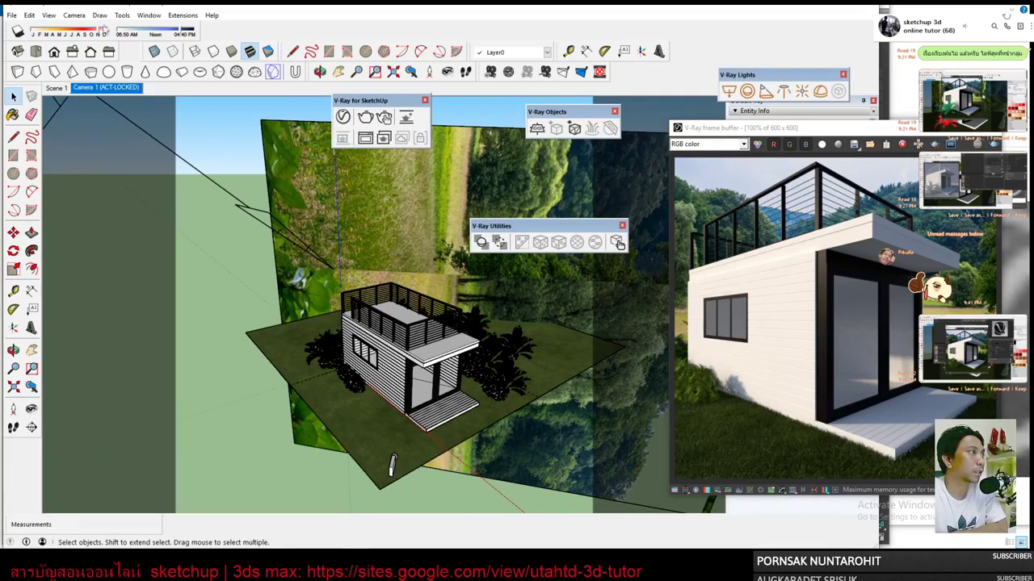
pyautogui.click(619, 244)
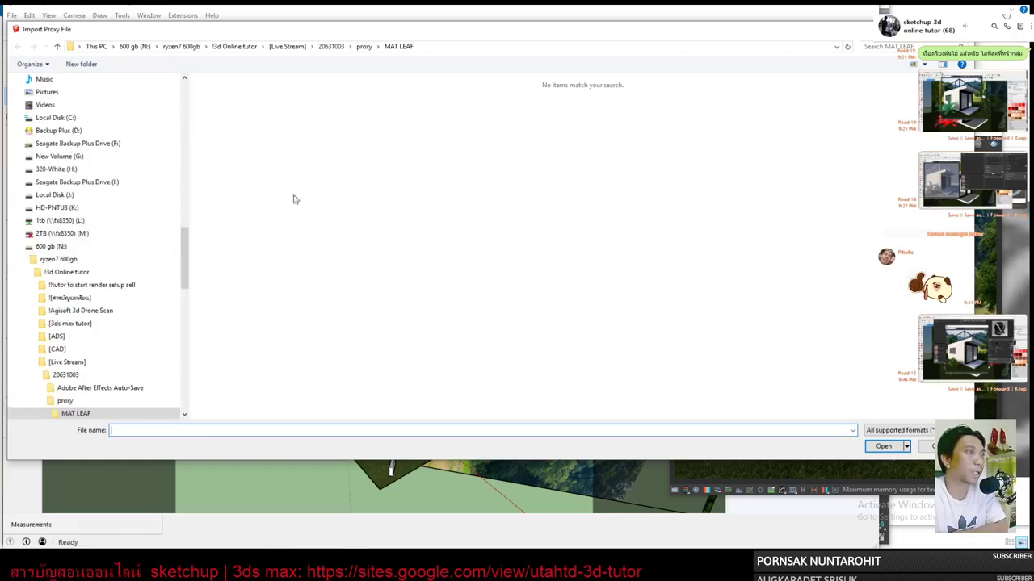
pyautogui.click(364, 46)
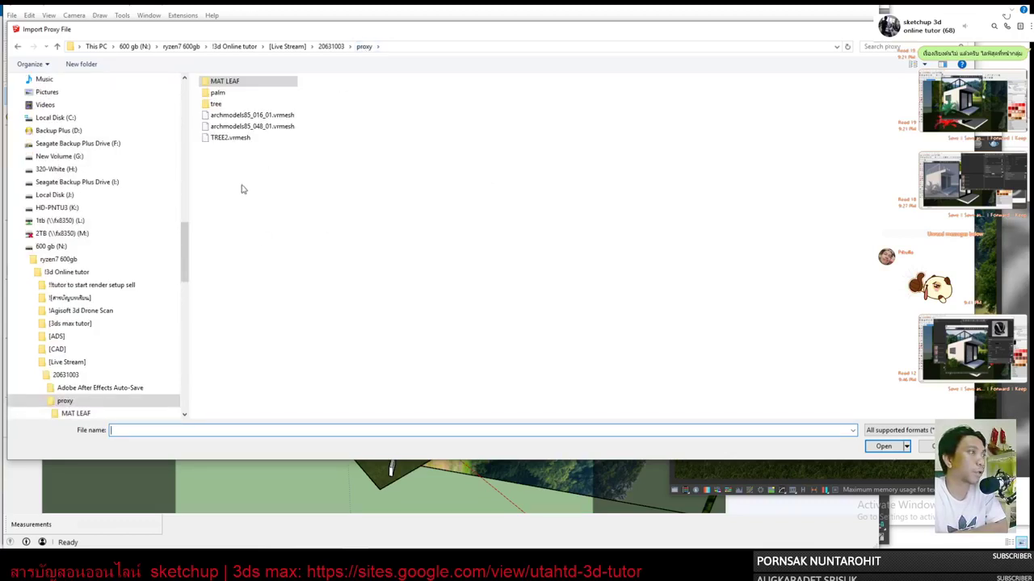
pyautogui.click(266, 116)
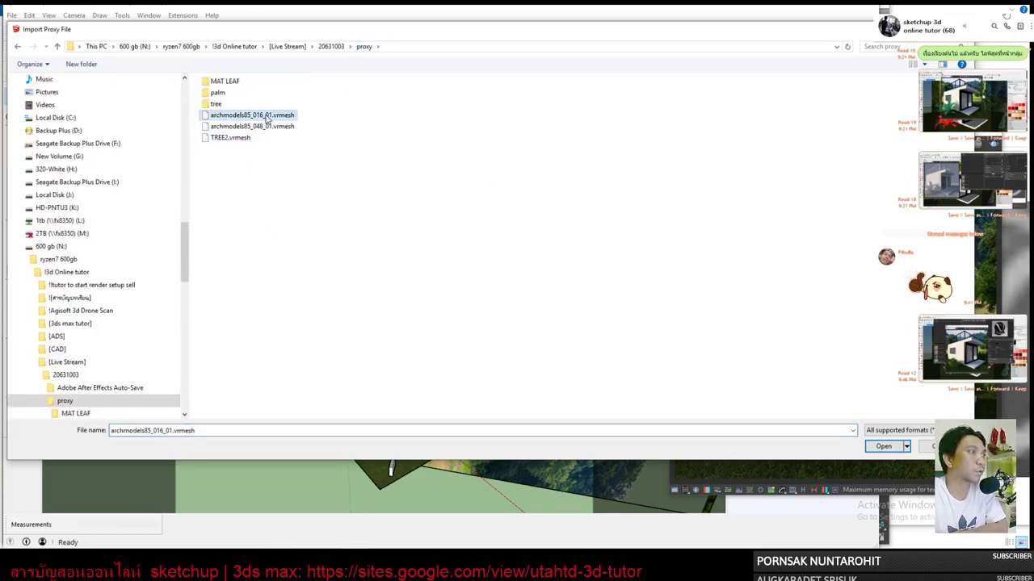
pyautogui.doubleClick(266, 115)
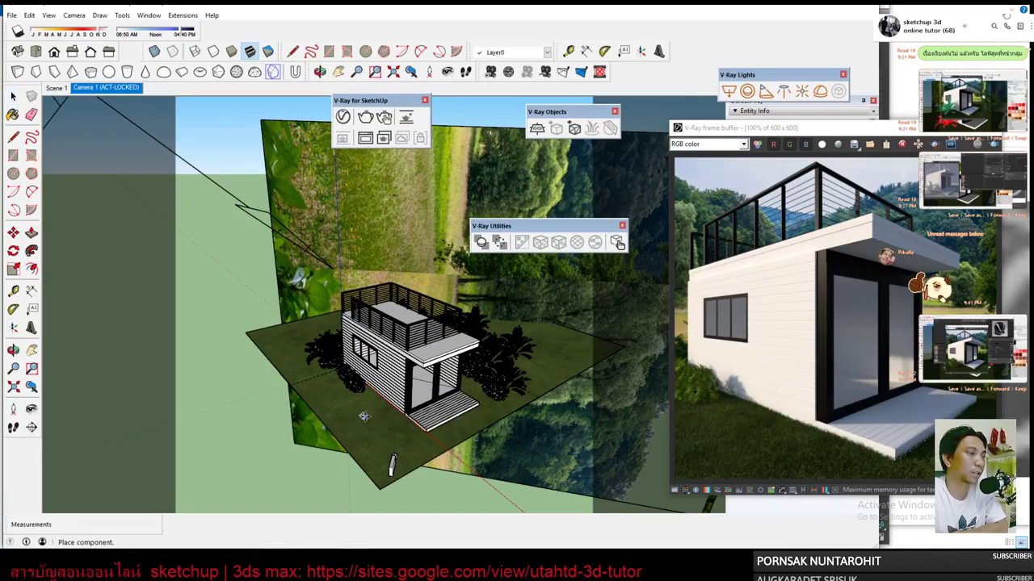
# Orbit to a closer view of the house, abandoning a move of the house group.
pyautogui.click(359, 428)
pyautogui.rightClick(416, 374)
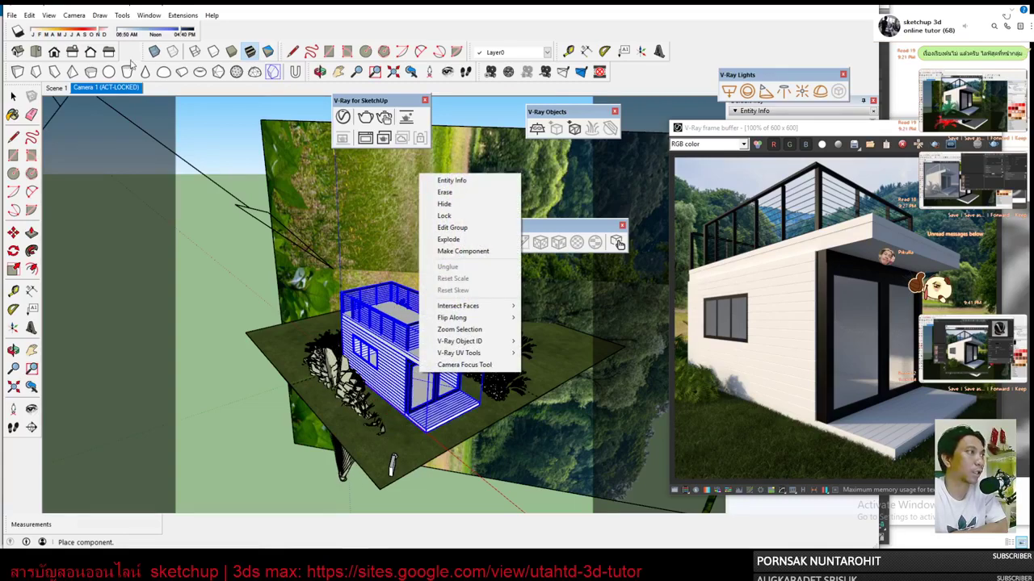
pyautogui.click(15, 98)
pyautogui.moveTo(202, 242); pyautogui.dragTo(355, 483, button='middle')
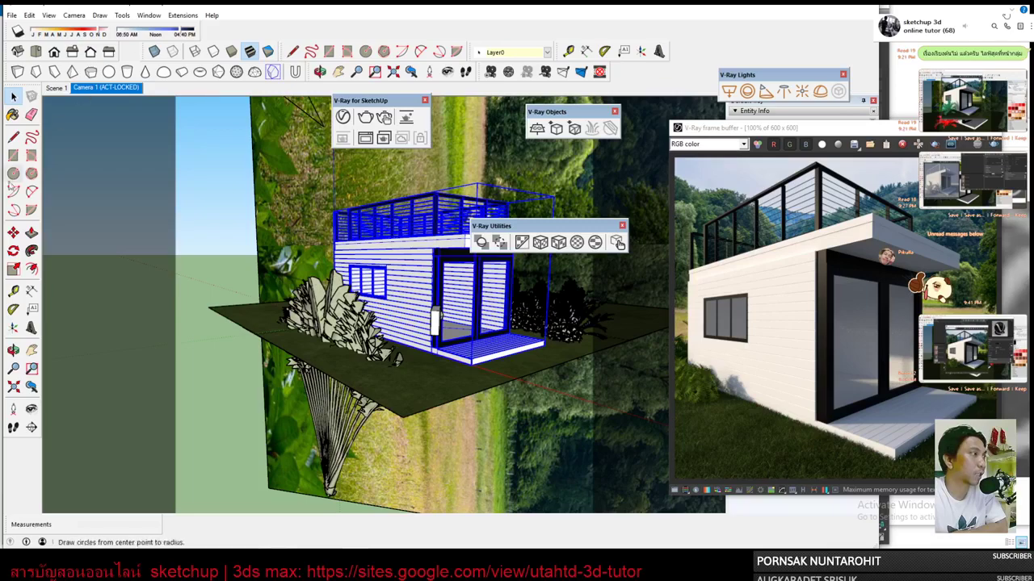
pyautogui.click(14, 234)
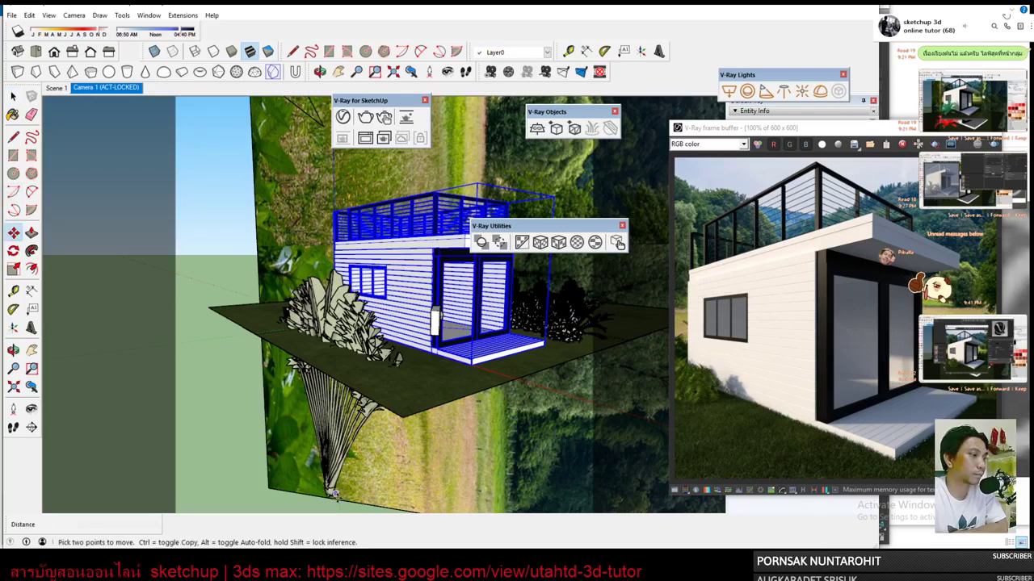
pyautogui.click(331, 494)
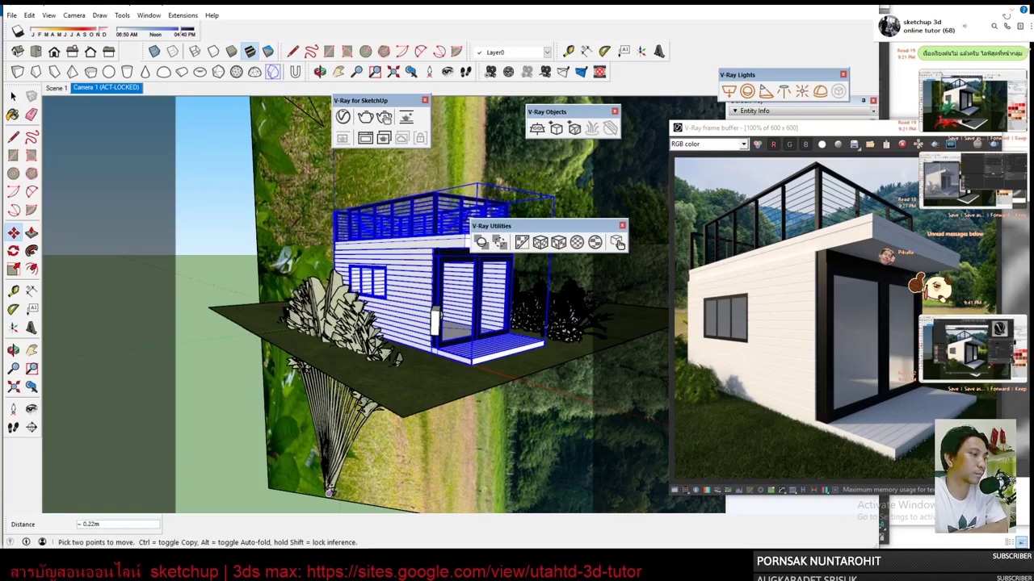
pyautogui.press('Escape')
# Lift the palm proxy up from below onto the ground beside the house.
pyautogui.press('space')
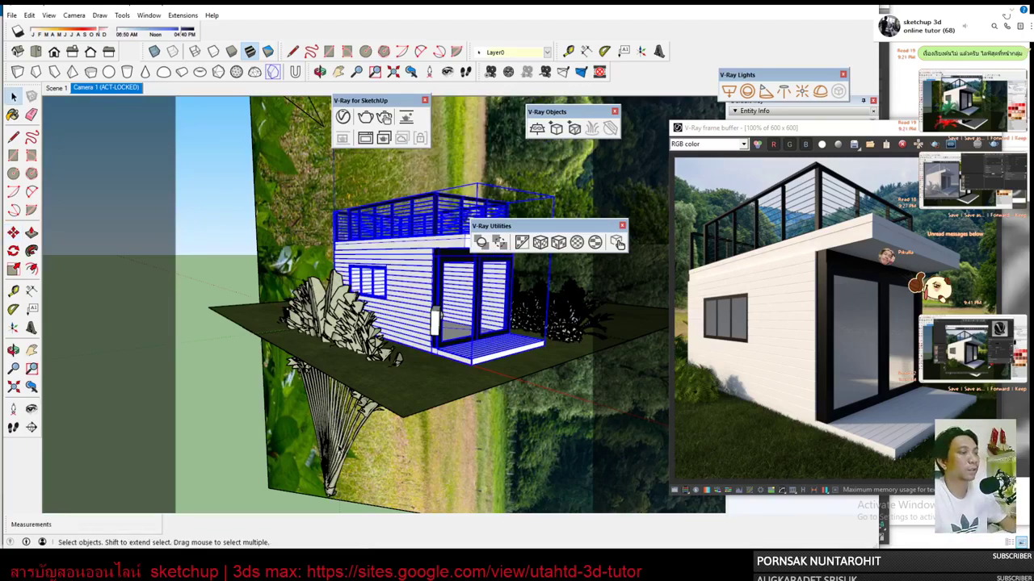
pyautogui.click(340, 450)
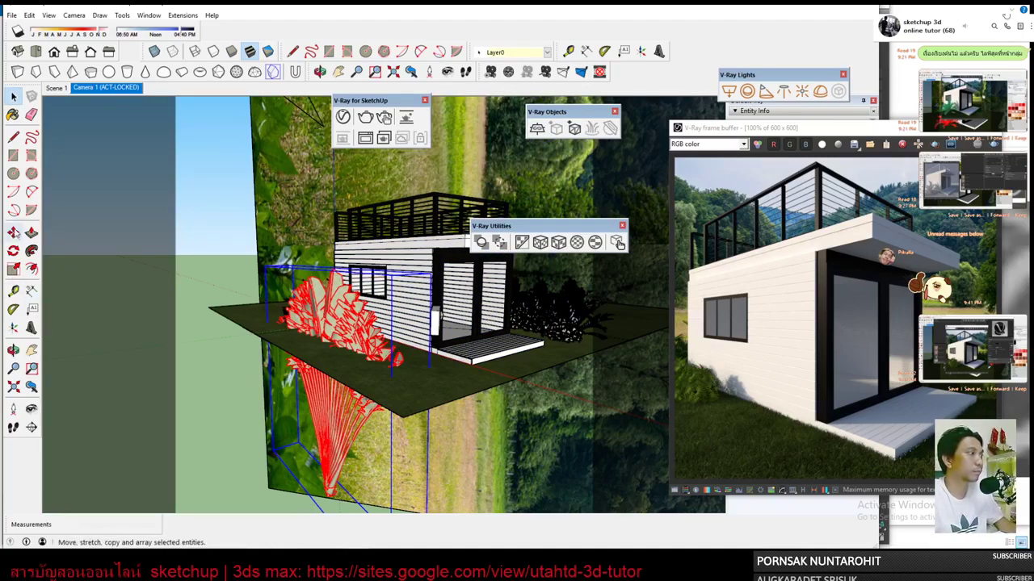
pyautogui.click(13, 233)
pyautogui.click(332, 485)
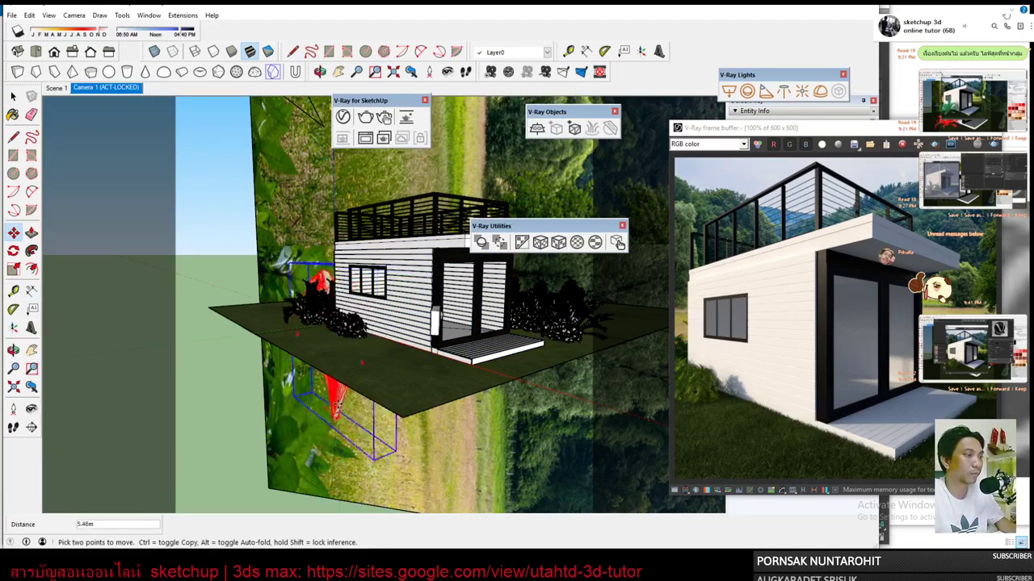
pyautogui.press('ctrl')
pyautogui.press('space')
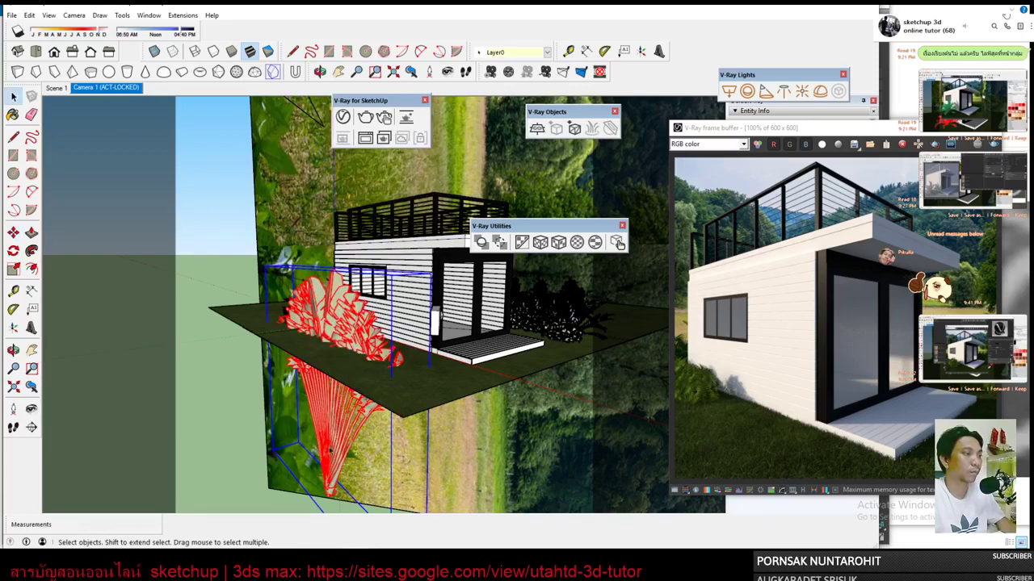
pyautogui.click(13, 233)
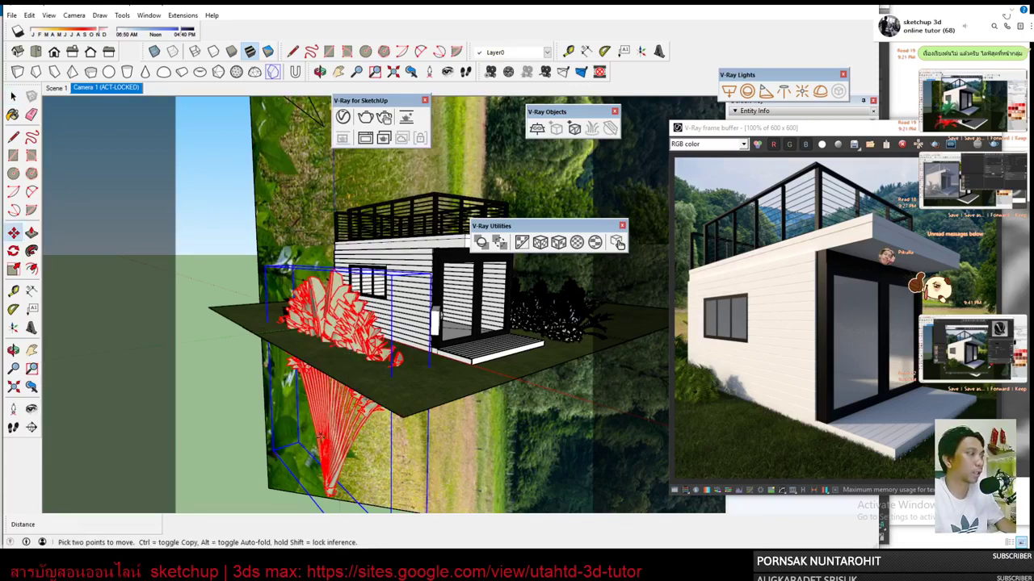
pyautogui.click(331, 481)
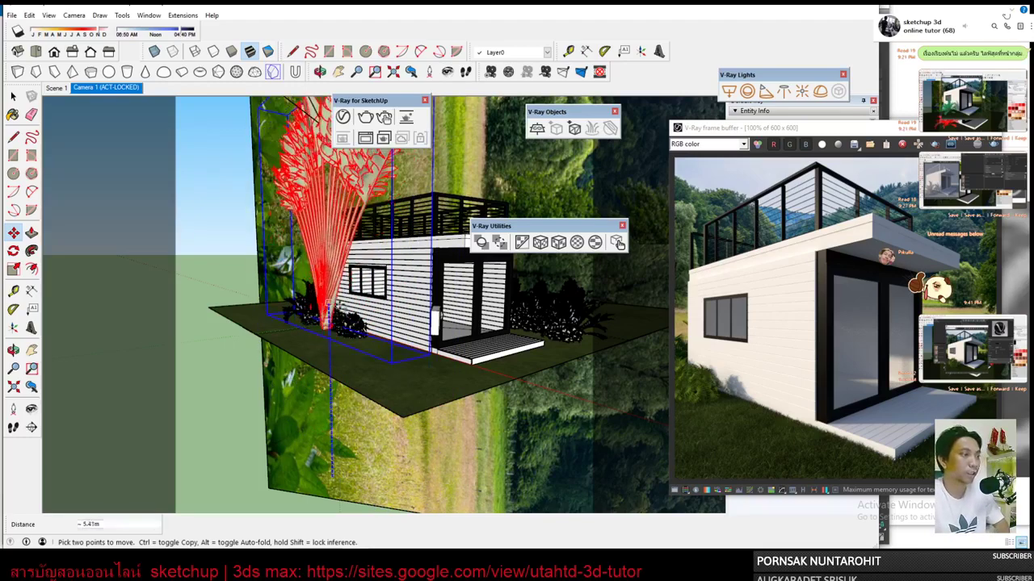
pyautogui.click(329, 334)
# From a steeper top-down view, reposition the palm behind the house's right side.
pyautogui.press('space')
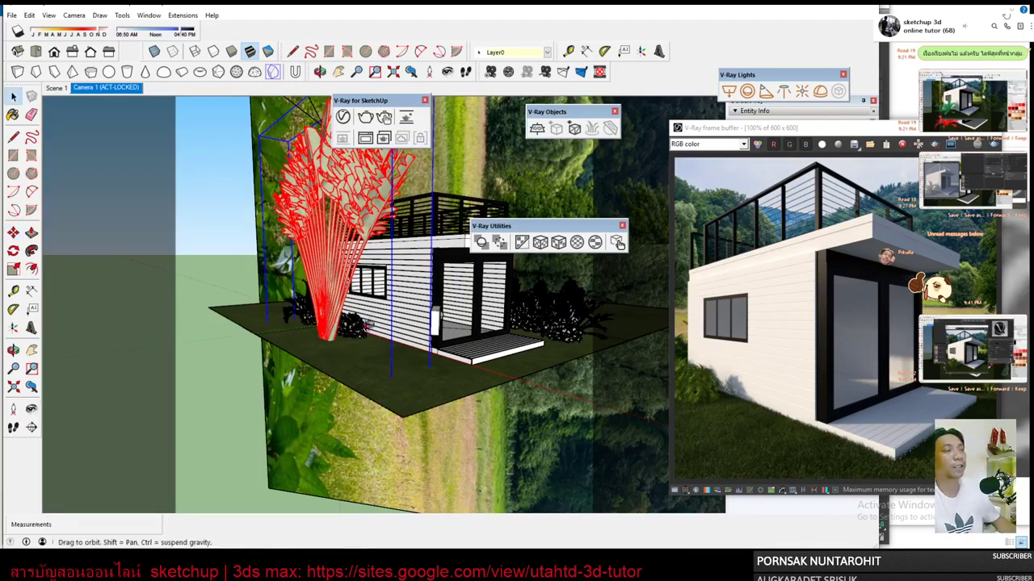
pyautogui.moveTo(328, 335); pyautogui.dragTo(228, 385, button='middle')
pyautogui.moveTo(380, 452); pyautogui.dragTo(506, 472, button='middle')
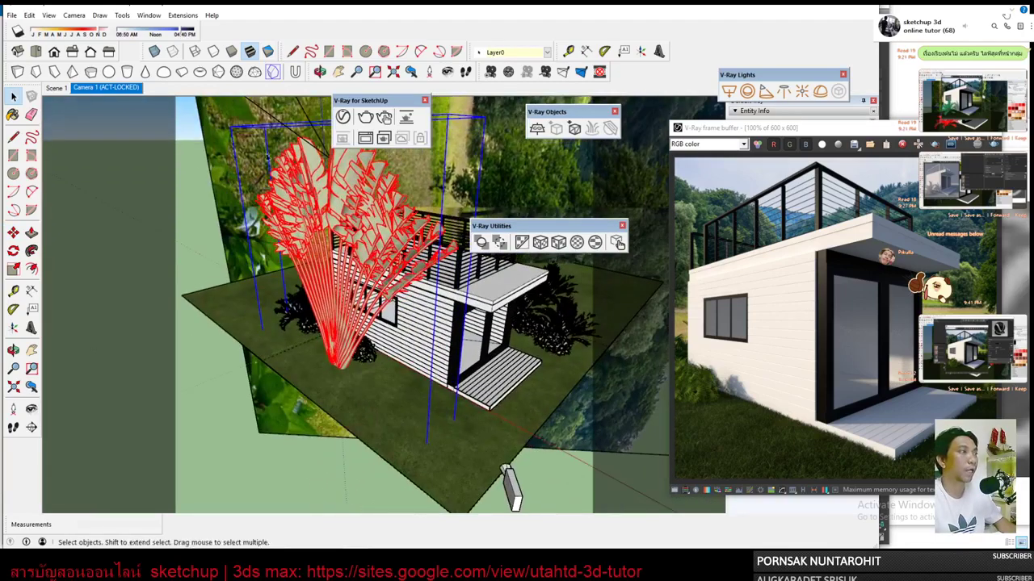
pyautogui.press('m')
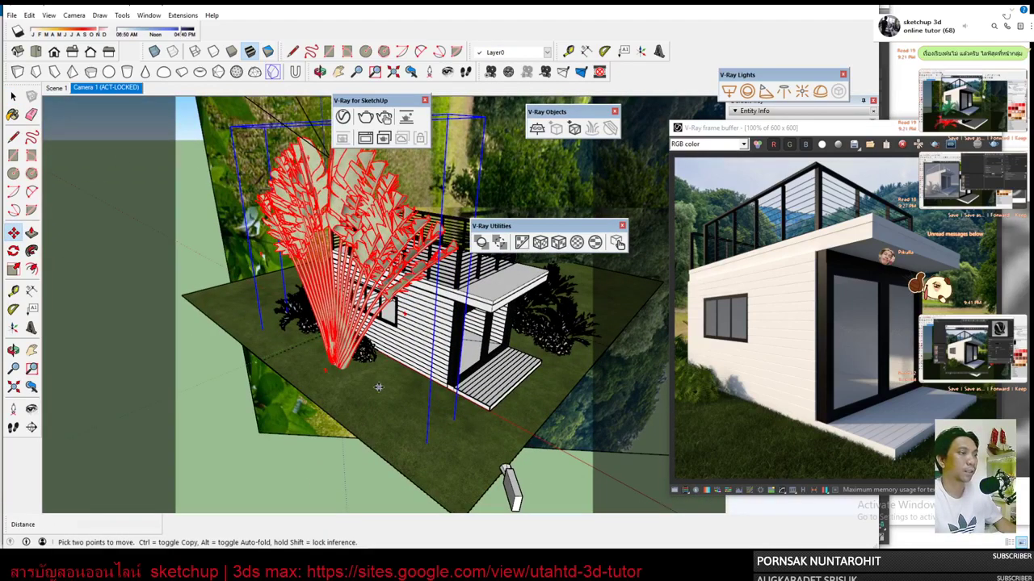
pyautogui.click(378, 388)
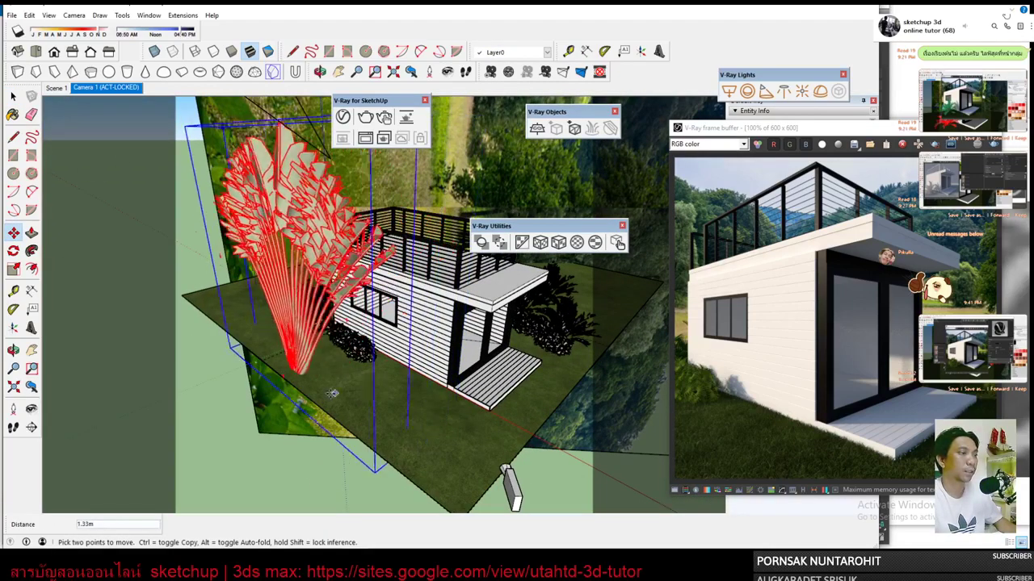
pyautogui.click(508, 482)
pyautogui.moveTo(507, 481)
pyautogui.mouseDown(button='middle')
pyautogui.moveTo(250, 507)
pyautogui.moveTo(325, 470)
pyautogui.mouseUp(button='middle')
pyautogui.press('space')
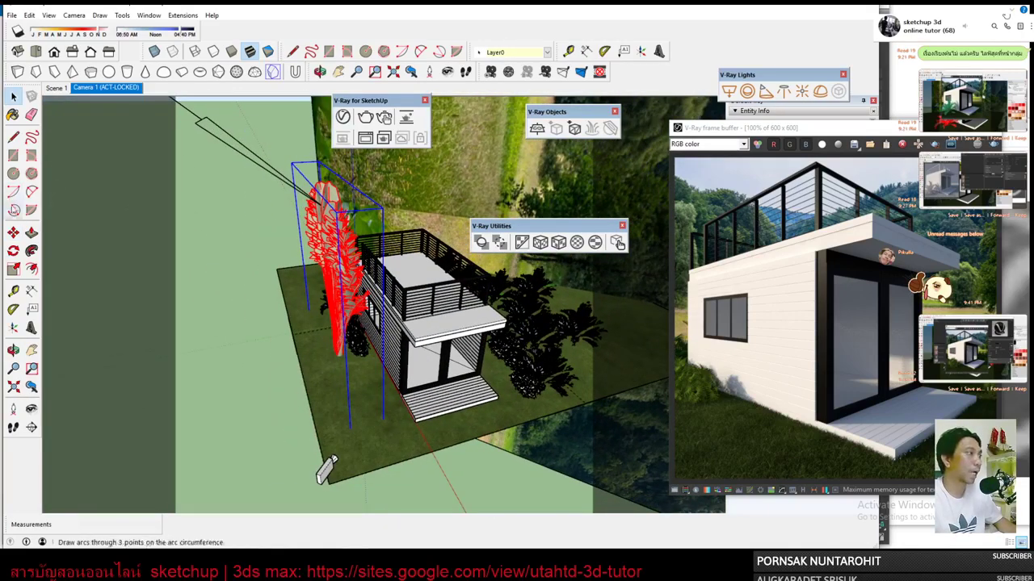
# Cancel a further palm move and return to the Camera 1 scene view.
pyautogui.click(13, 232)
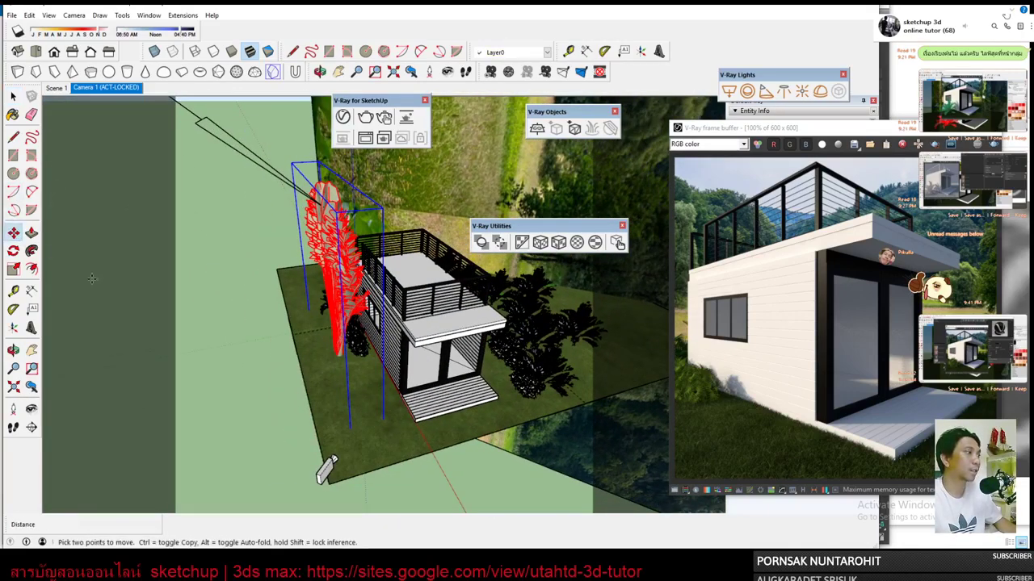
pyautogui.click(332, 374)
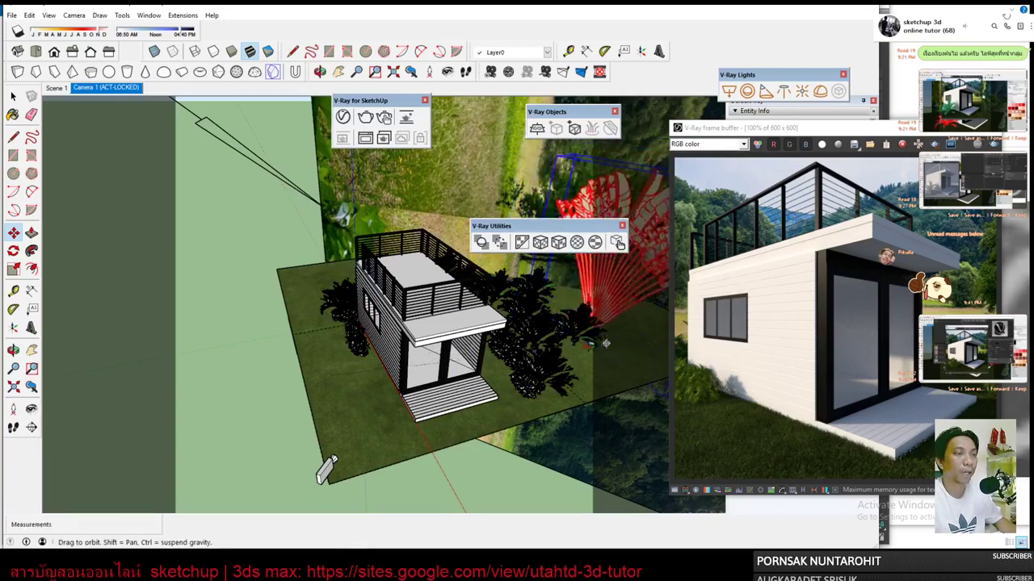
pyautogui.moveTo(326, 470); pyautogui.dragTo(184, 400, button='middle')
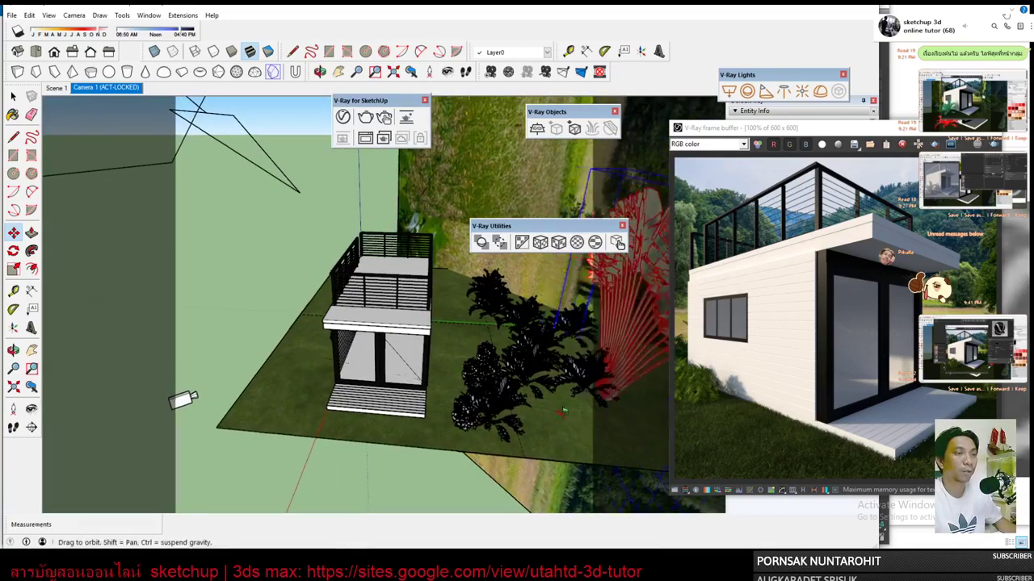
pyautogui.moveTo(563, 412)
pyautogui.mouseDown(button='middle')
pyautogui.moveTo(590, 428)
pyautogui.moveTo(578, 412)
pyautogui.mouseUp(button='middle')
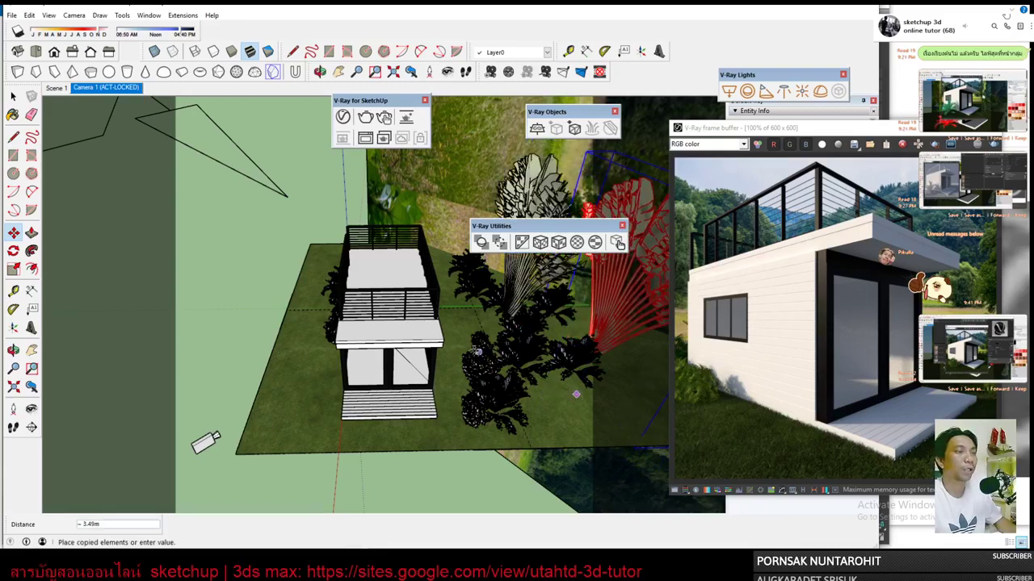
pyautogui.press('space')
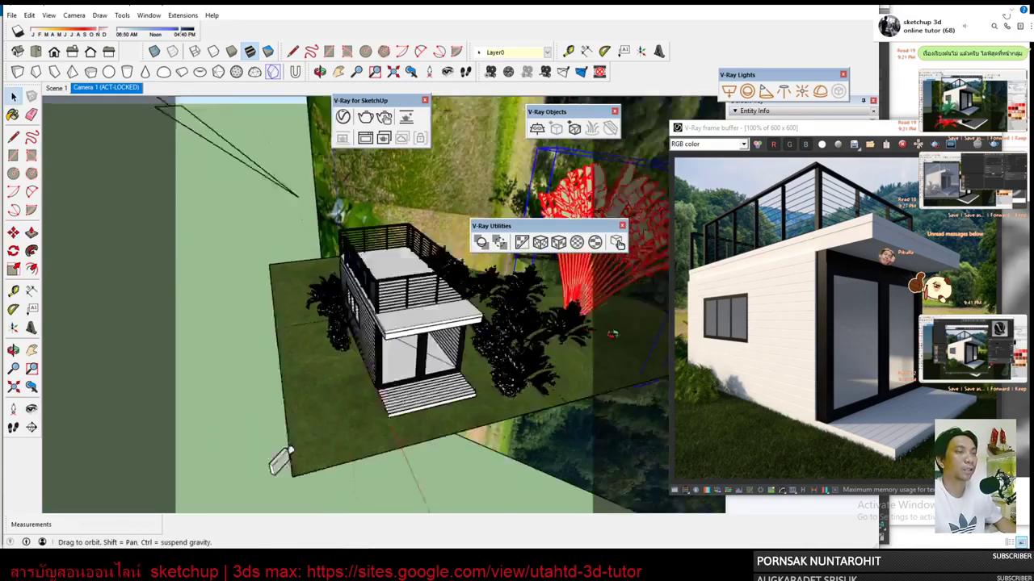
pyautogui.moveTo(452, 349); pyautogui.dragTo(456, 307, button='middle')
pyautogui.click(110, 86)
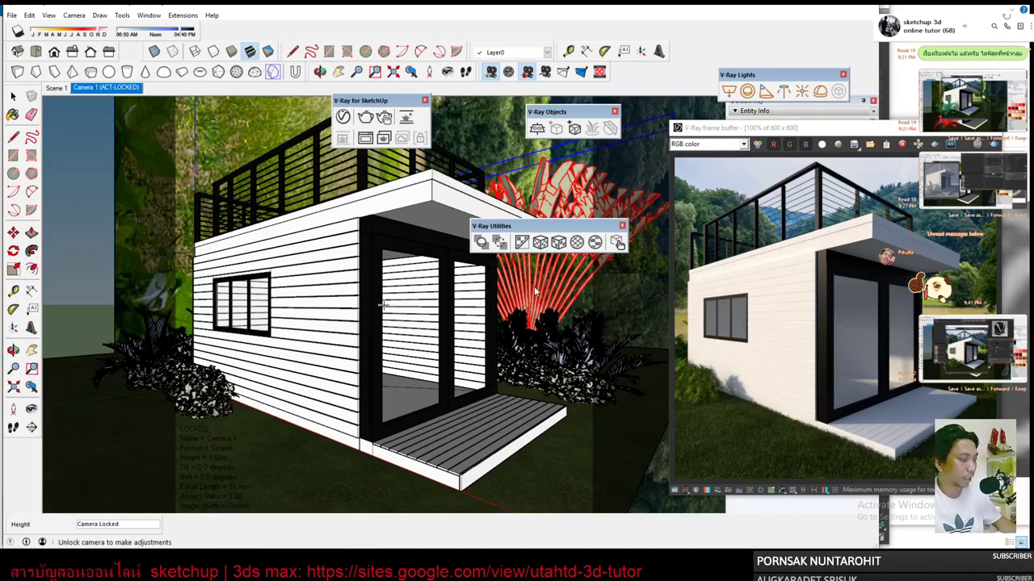
# Scale the palm proxy down to about 0.73.
pyautogui.moveTo(534, 291)
pyautogui.mouseDown(button='middle')
pyautogui.moveTo(319, 474)
pyautogui.moveTo(438, 133)
pyautogui.mouseUp(button='middle')
pyautogui.press('s')
pyautogui.moveTo(449, 134); pyautogui.dragTo(498, 181)
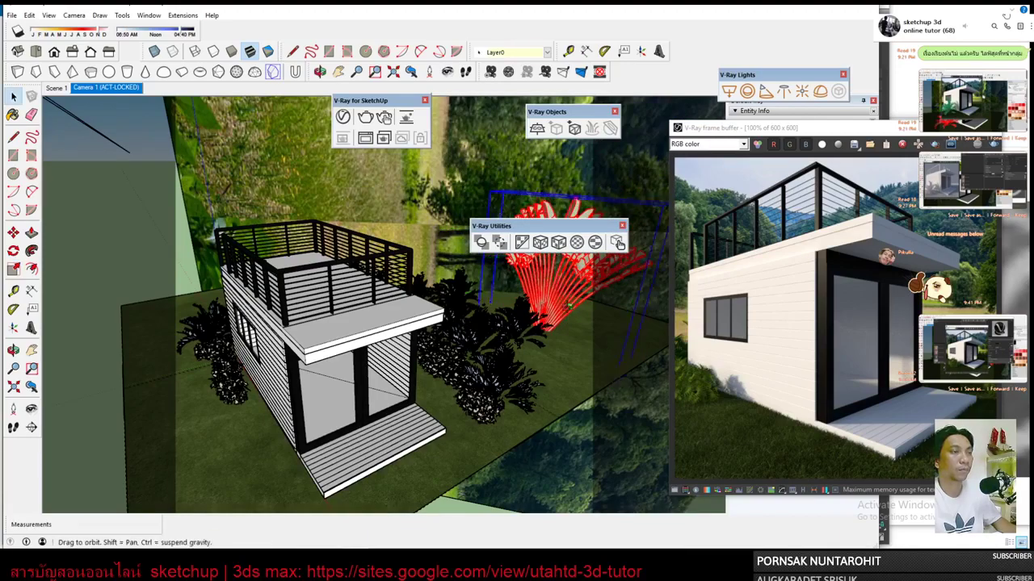
pyautogui.press('space')
# Orbit to a lower view around the house and plants near the palm.
pyautogui.moveTo(626, 375)
pyautogui.mouseDown(button='middle')
pyautogui.moveTo(488, 224)
pyautogui.moveTo(593, 327)
pyautogui.mouseUp(button='middle')
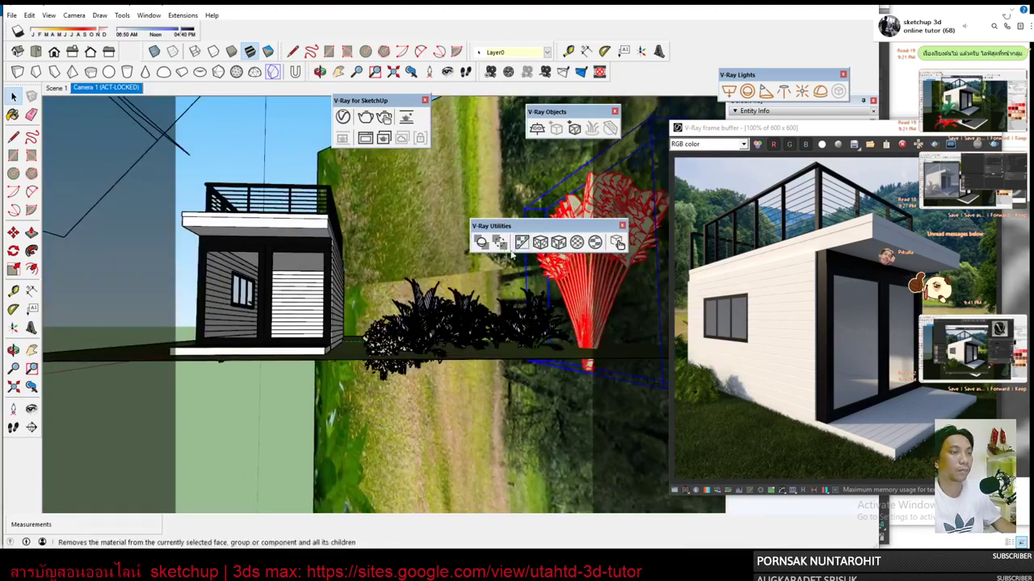
pyautogui.moveTo(587, 331)
pyautogui.mouseDown(button='middle')
pyautogui.moveTo(569, 354)
pyautogui.moveTo(595, 369)
pyautogui.mouseUp(button='middle')
pyautogui.click(13, 231)
pyautogui.click(563, 368)
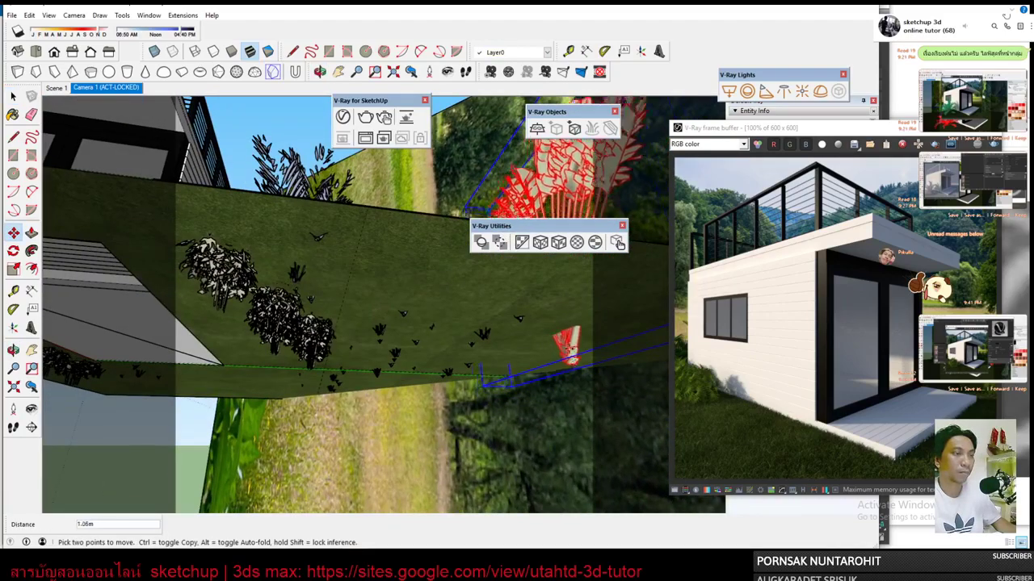
pyautogui.press('space')
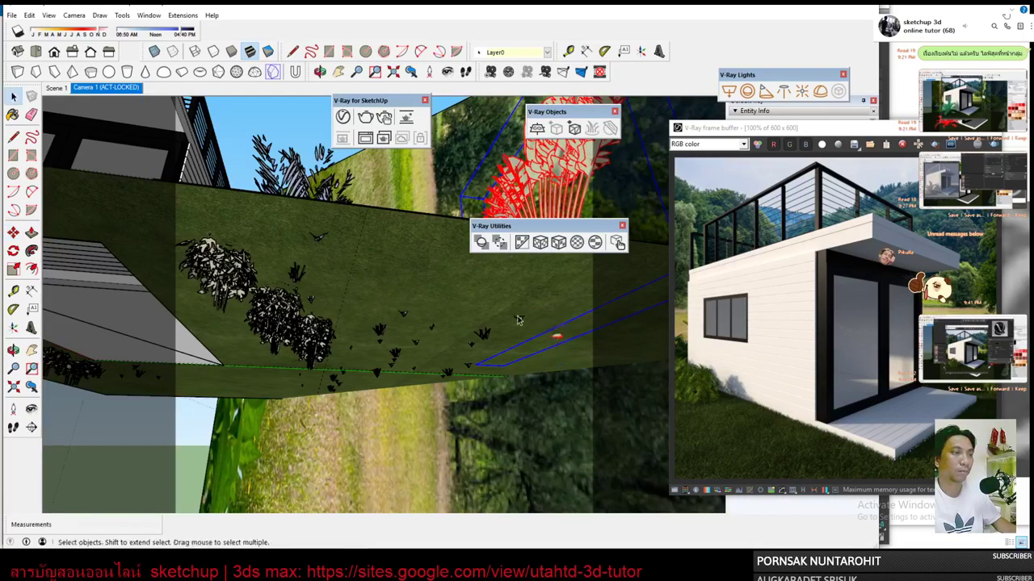
pyautogui.moveTo(557, 327)
pyautogui.mouseDown(button='middle')
pyautogui.moveTo(566, 339)
pyautogui.moveTo(541, 307)
pyautogui.moveTo(210, 117)
pyautogui.mouseUp(button='middle')
# Copy the palm and place the copy beside the original.
pyautogui.click(13, 233)
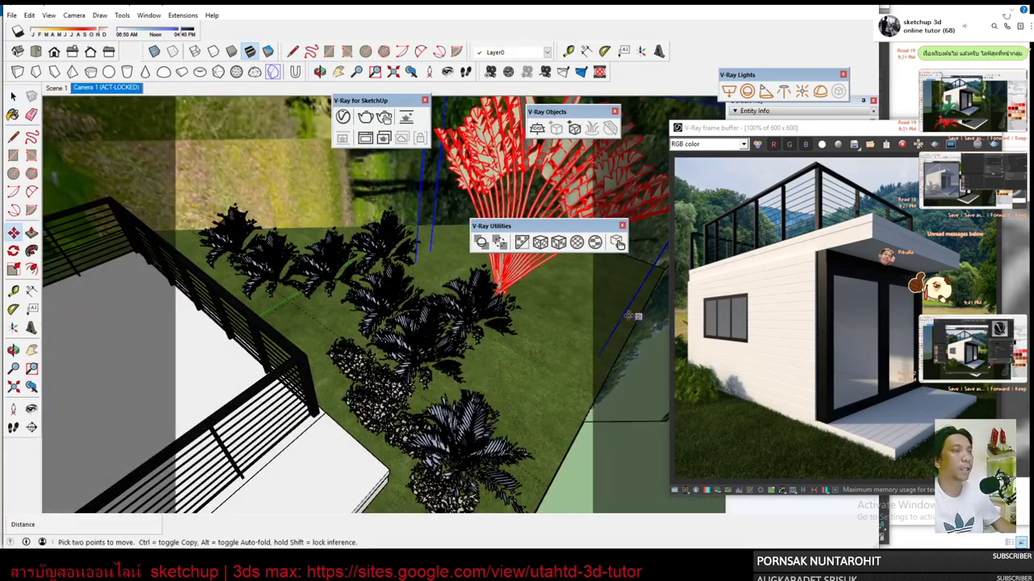
pyautogui.click(575, 311)
pyautogui.press('ctrl')
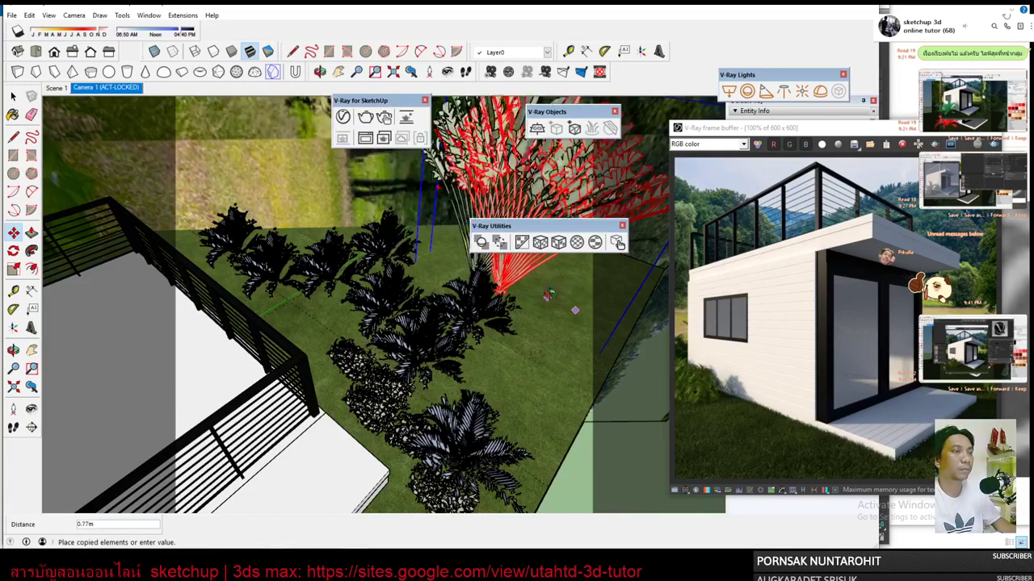
pyautogui.moveTo(501, 267)
pyautogui.mouseDown(button='middle')
pyautogui.moveTo(452, 242)
pyautogui.moveTo(411, 305)
pyautogui.moveTo(436, 331)
pyautogui.moveTo(488, 334)
pyautogui.mouseUp(button='middle')
pyautogui.click(460, 343)
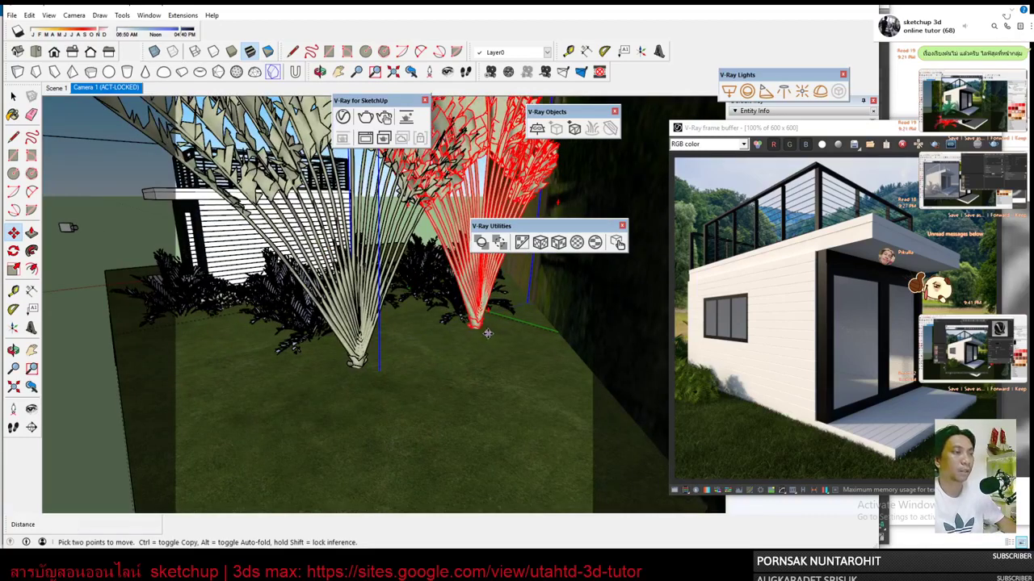
# Rotate the red palm copy around its base, then return to the Camera 1 view.
pyautogui.click(12, 251)
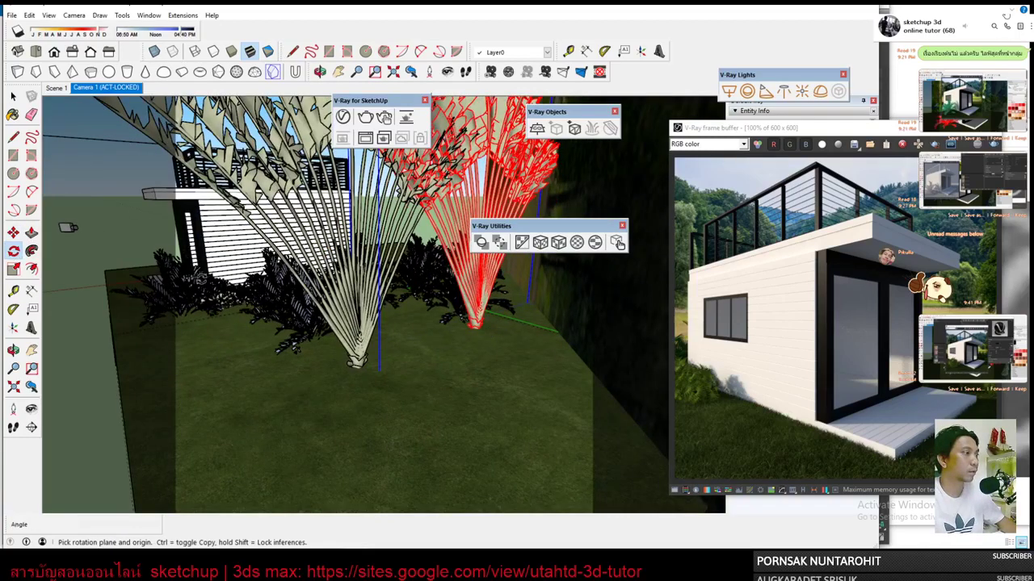
pyautogui.click(481, 327)
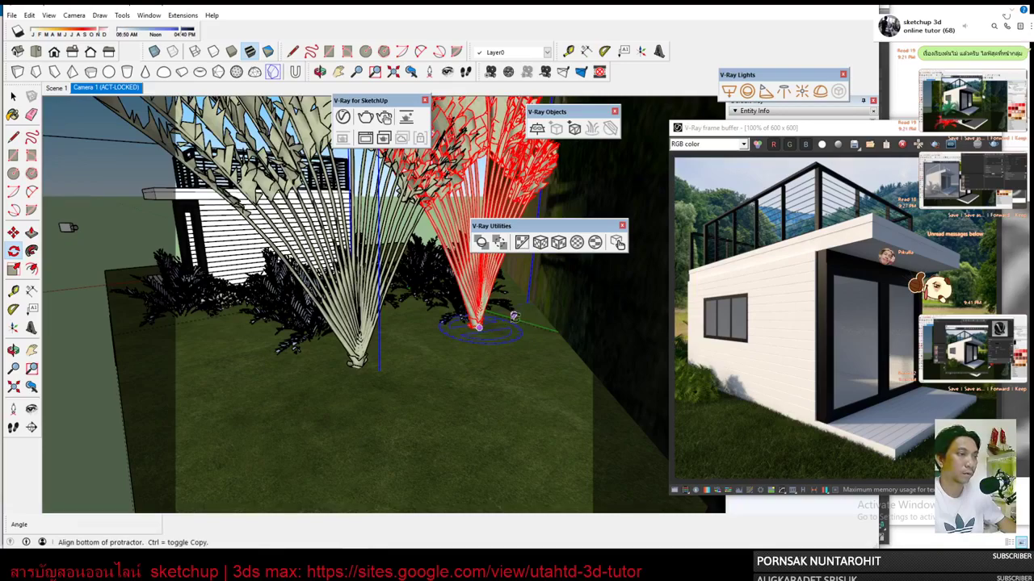
pyautogui.click(473, 367)
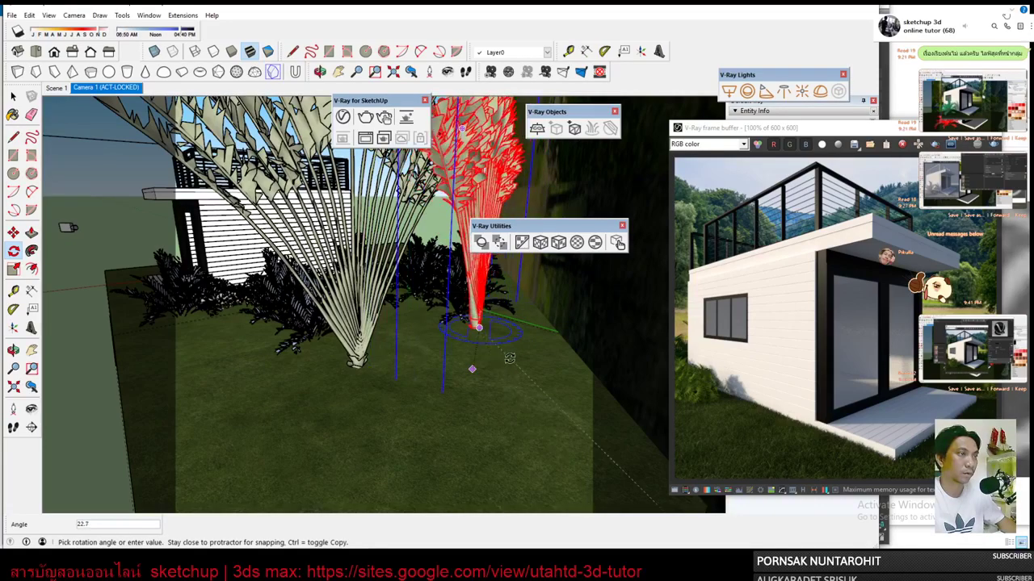
pyautogui.moveTo(501, 360)
pyautogui.mouseDown(button='middle')
pyautogui.moveTo(639, 353)
pyautogui.moveTo(499, 323)
pyautogui.mouseUp(button='middle')
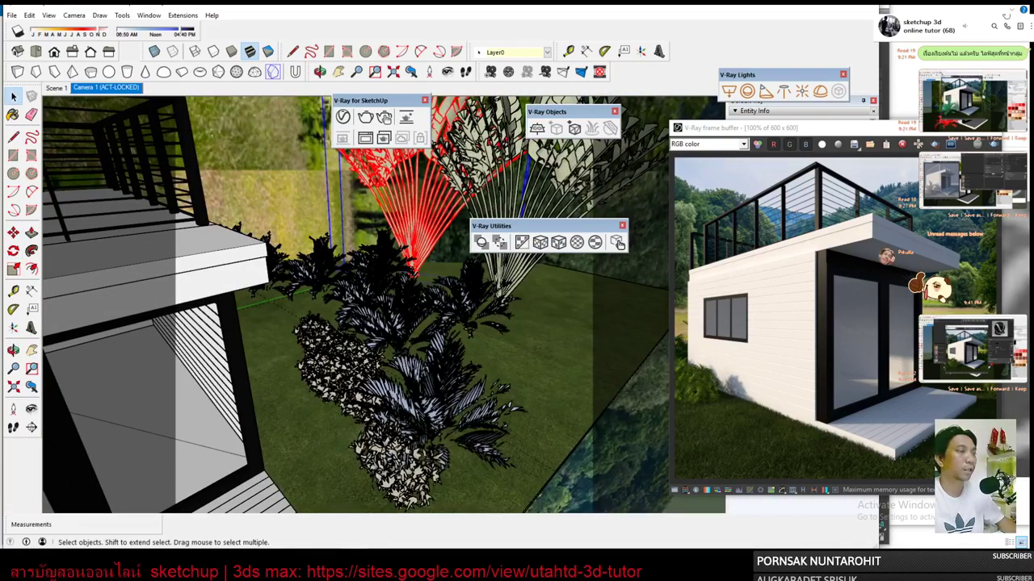
pyautogui.click(107, 88)
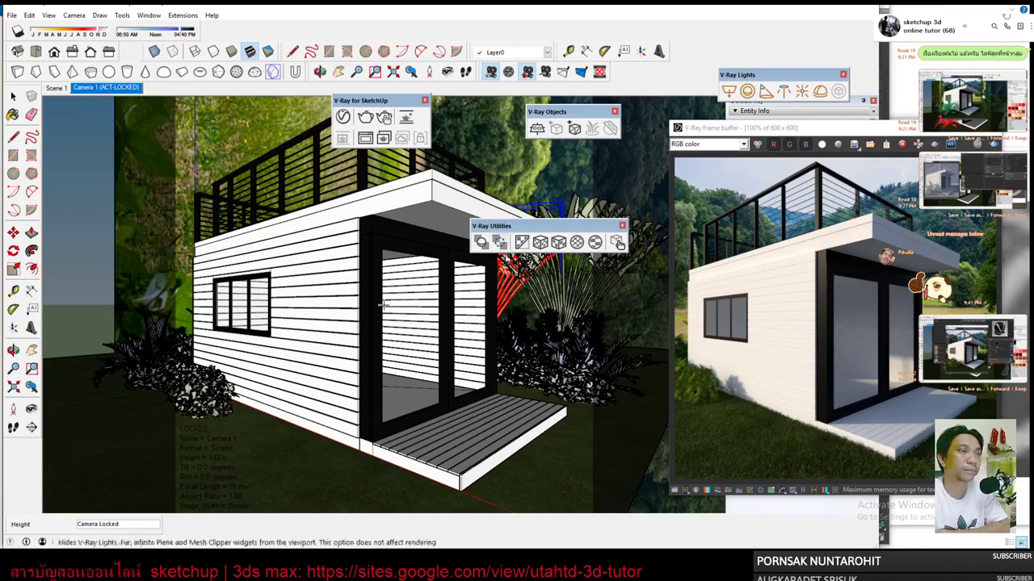
# Open the V-Ray Asset Editor and review the archmodels85_048_#3 and archmodels85_048_02 materials.
pyautogui.click(618, 242)
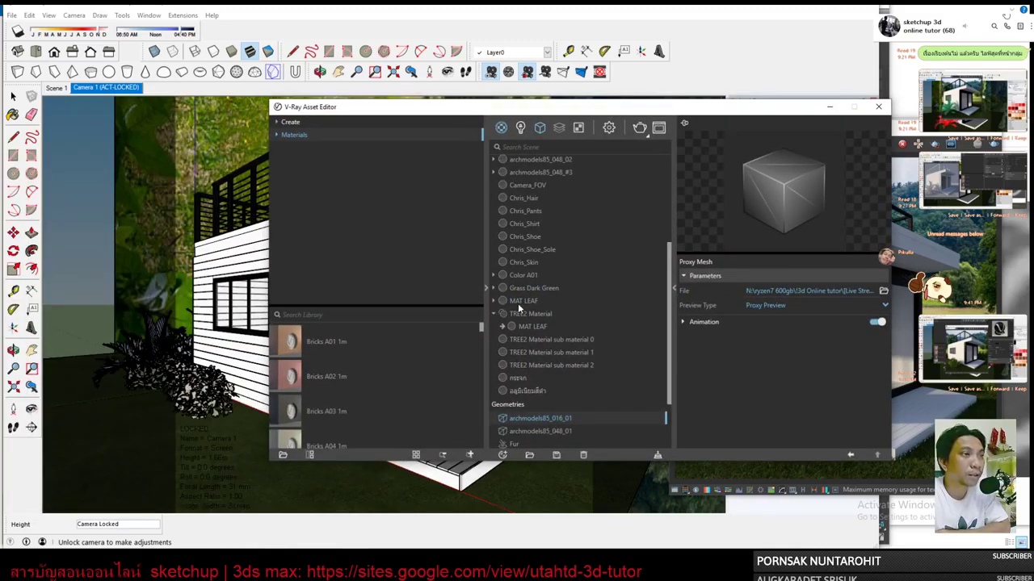
pyautogui.click(492, 313)
pyautogui.scroll(-2, 575, 378)
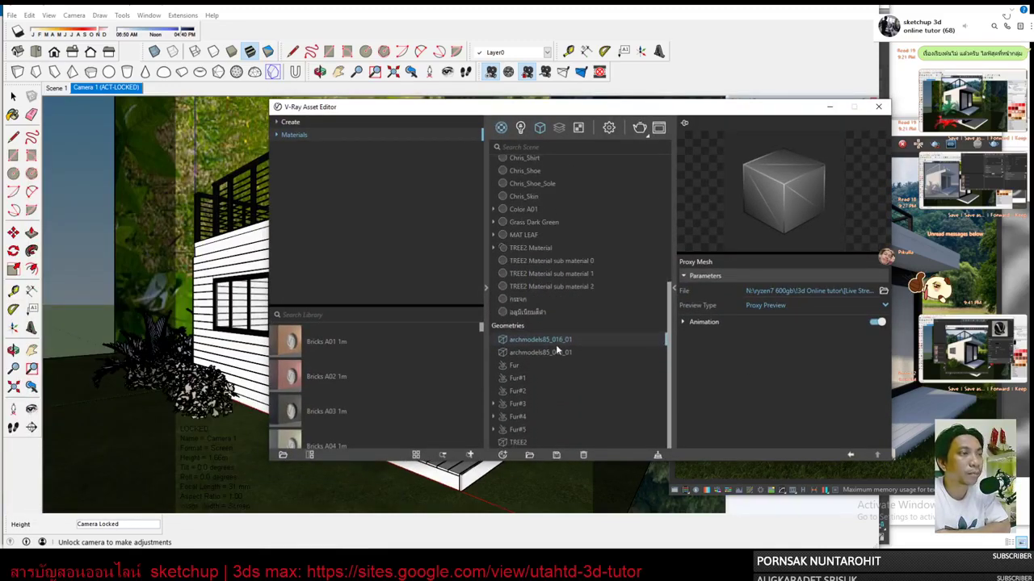
pyautogui.scroll(4, 555, 344)
pyautogui.scroll(2, 576, 344)
pyautogui.scroll(1, 576, 344)
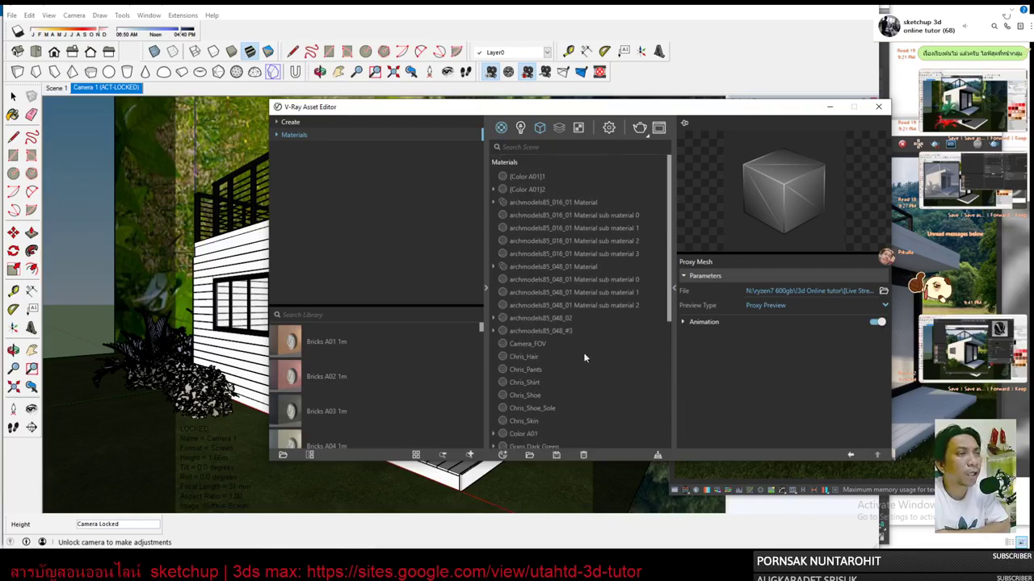
pyautogui.click(563, 331)
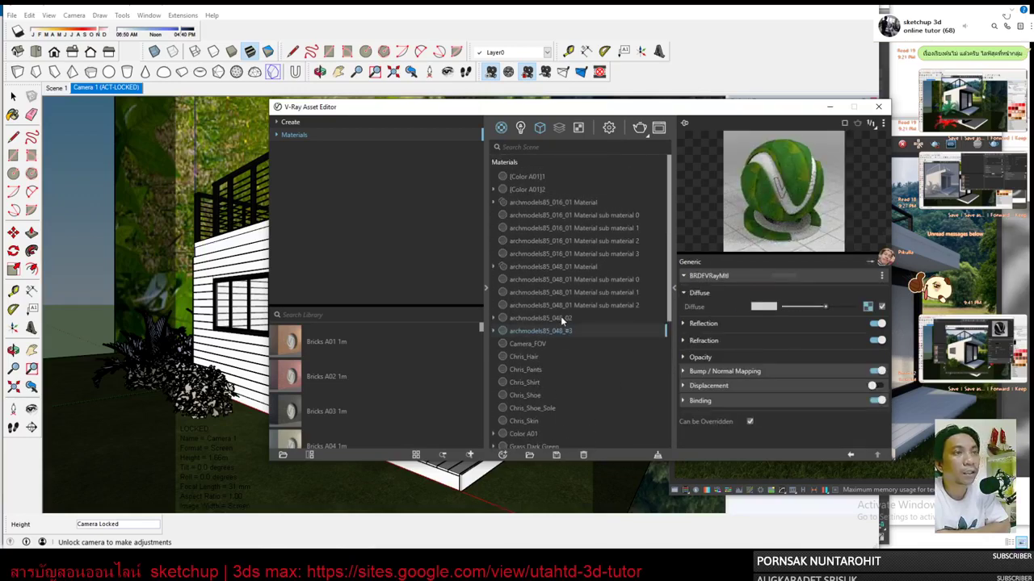
pyautogui.click(561, 317)
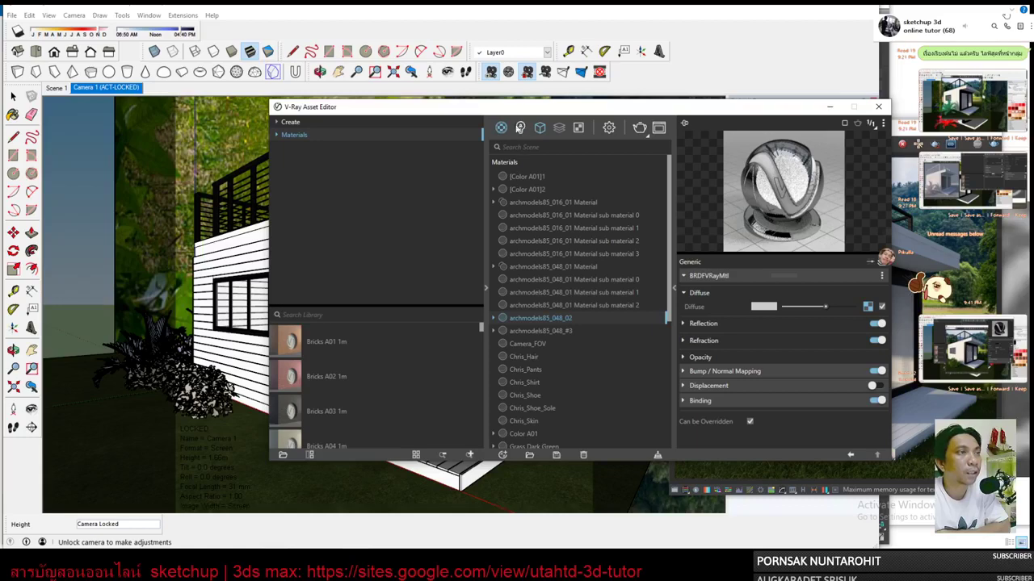
pyautogui.click(538, 129)
pyautogui.click(502, 129)
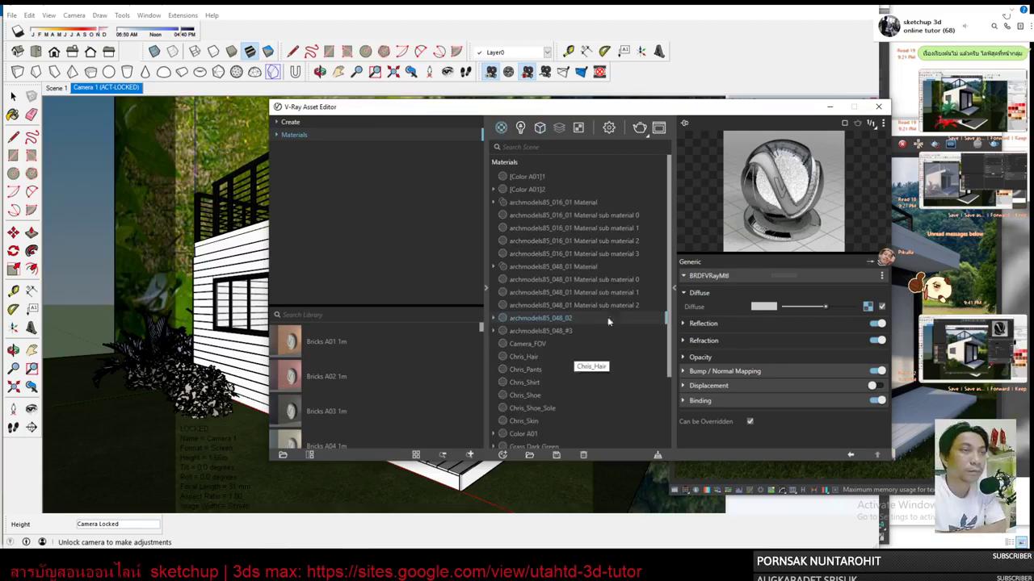
pyautogui.moveTo(683, 118)
pyautogui.mouseDown()
pyautogui.moveTo(623, 485)
pyautogui.moveTo(621, 447)
pyautogui.mouseUp()
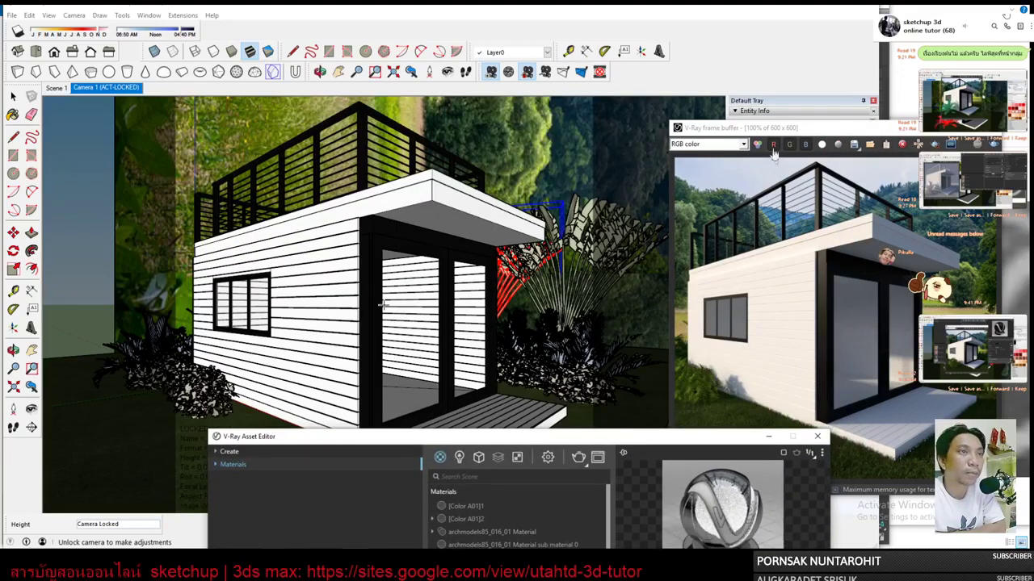
# Sample the palm's material and expand archmodels85_016_01 Material's sub-materials.
pyautogui.moveTo(773, 129)
pyautogui.mouseDown()
pyautogui.moveTo(828, 210)
pyautogui.moveTo(923, 238)
pyautogui.mouseUp()
pyautogui.click(873, 254)
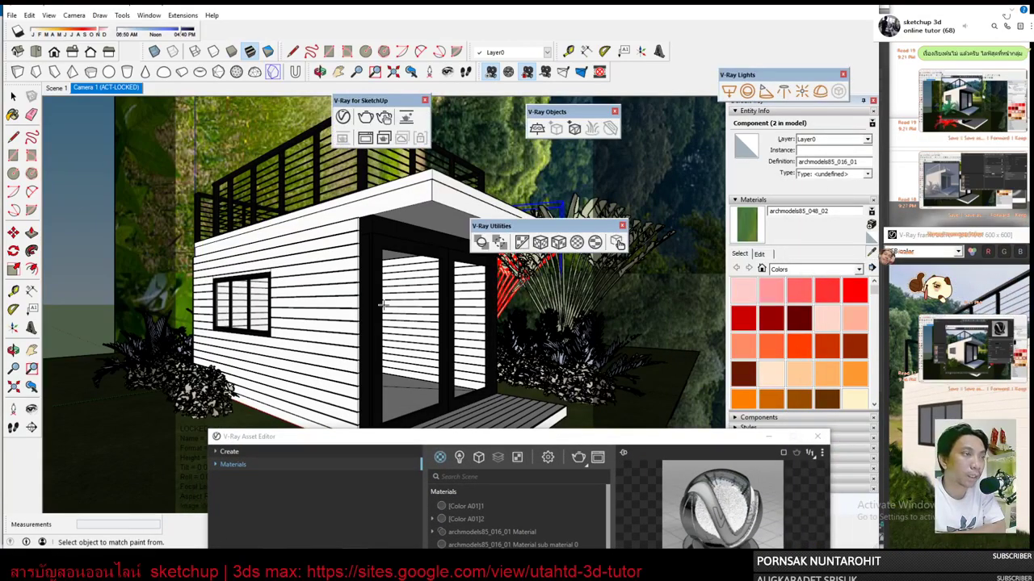
pyautogui.click(545, 326)
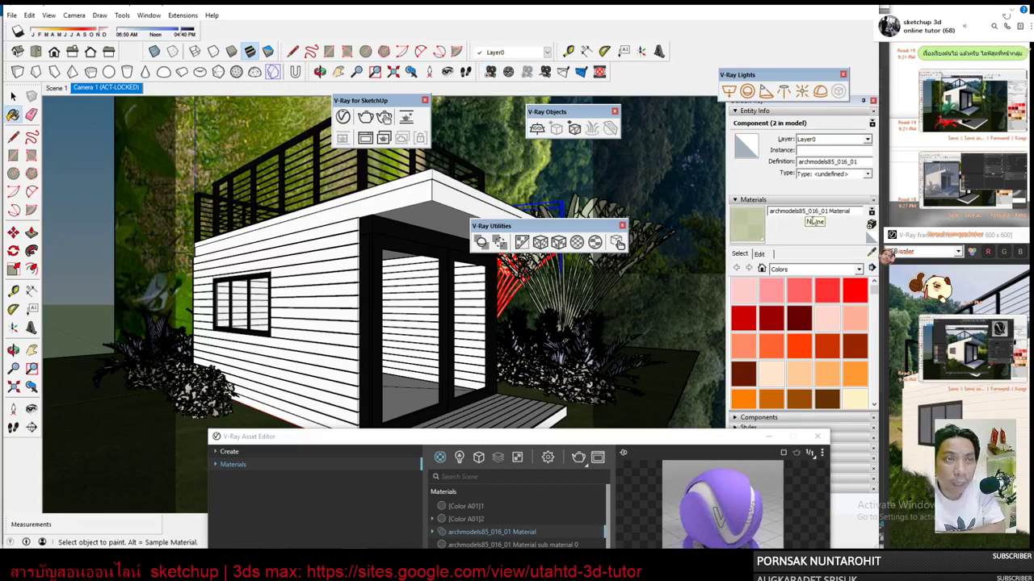
pyautogui.moveTo(644, 444); pyautogui.dragTo(636, 93)
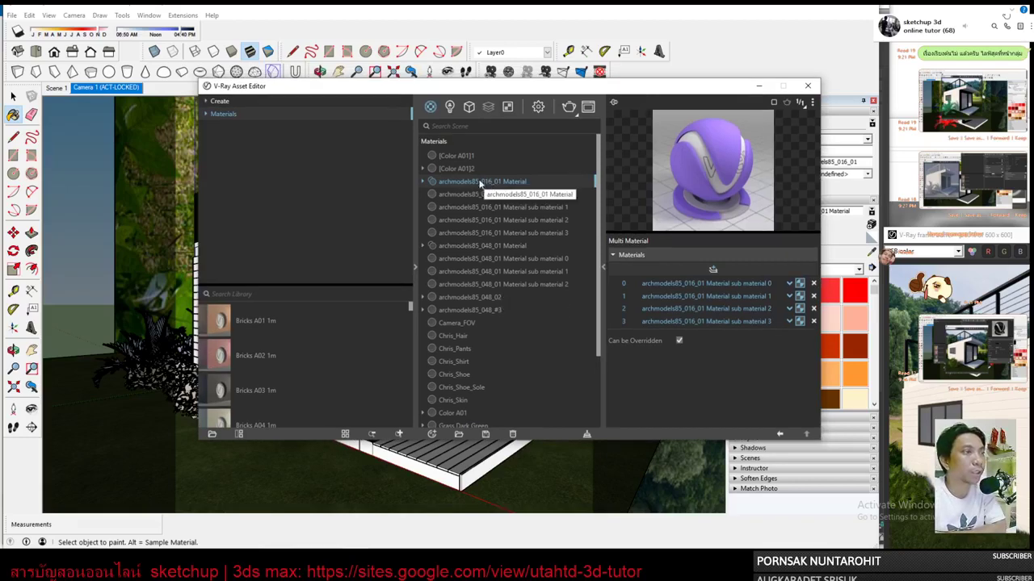
pyautogui.click(423, 182)
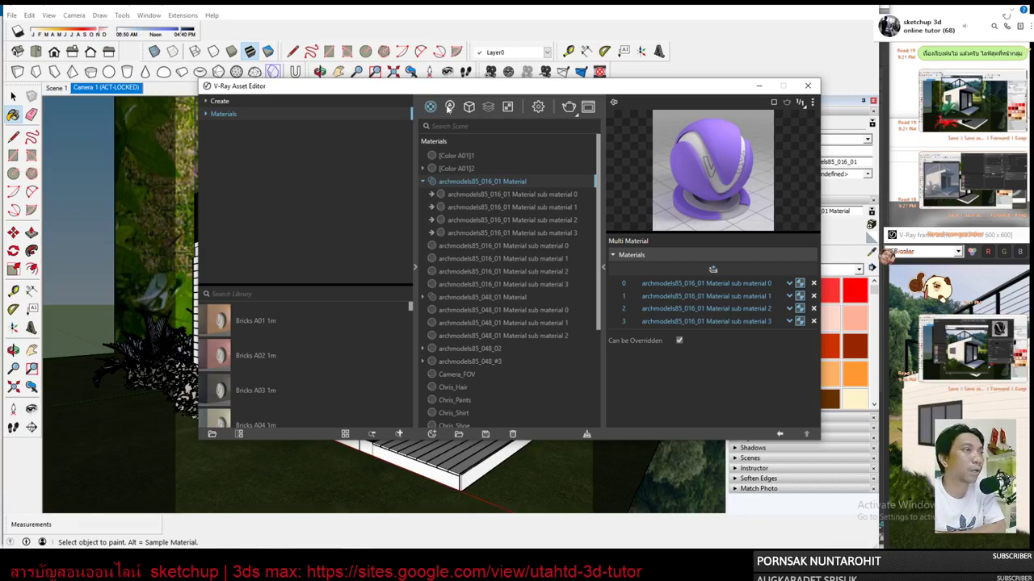
# Import palm model.vrmat from the palm > palm model folder and expand its sub-materials.
pyautogui.click(458, 435)
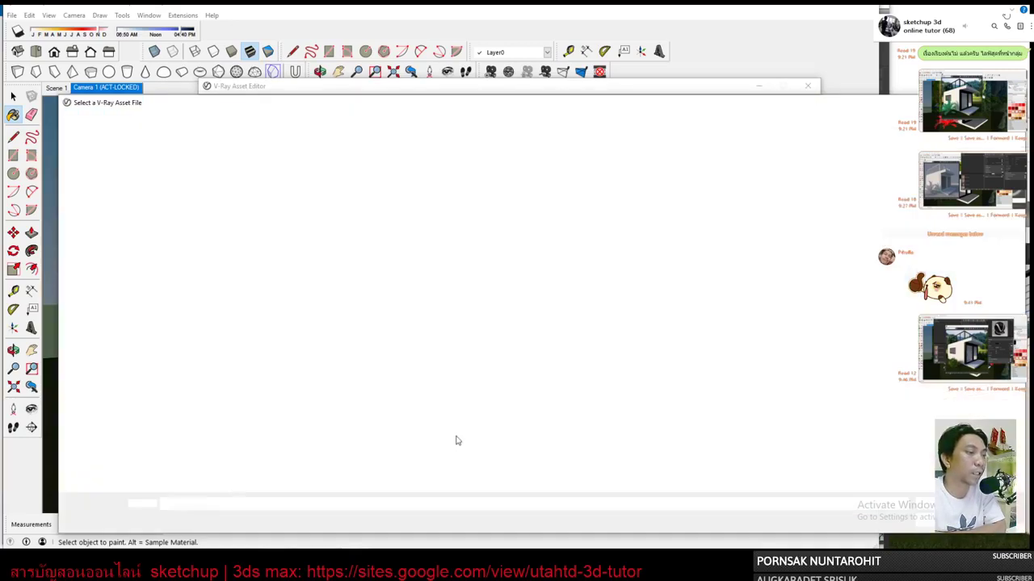
pyautogui.doubleClick(268, 166)
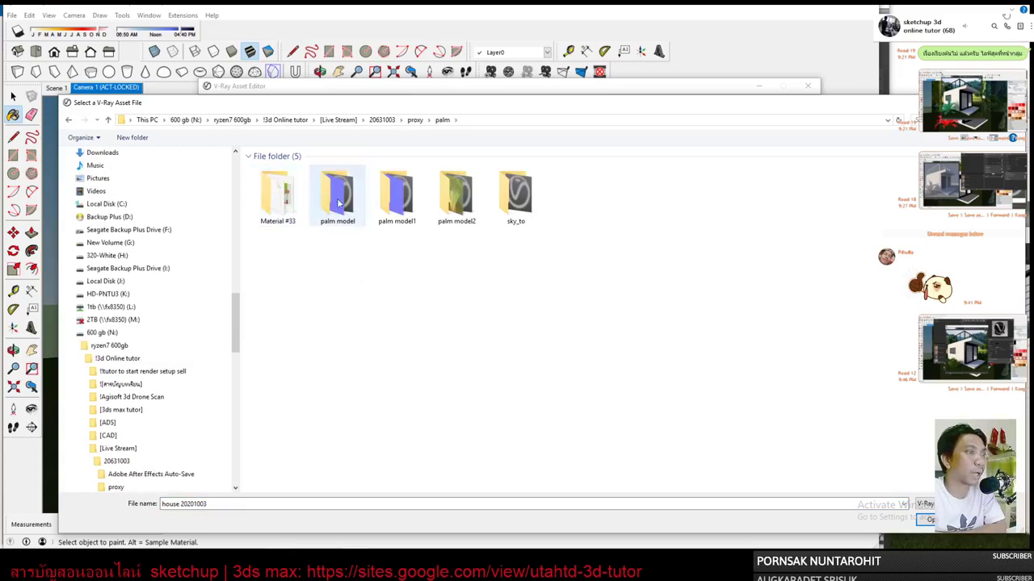
pyautogui.doubleClick(338, 195)
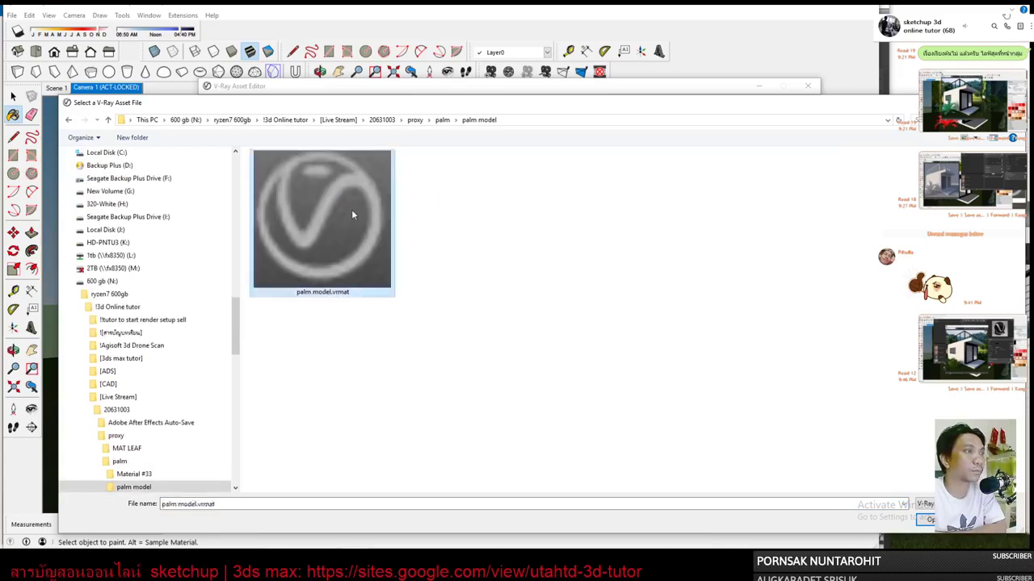
pyautogui.doubleClick(351, 209)
pyautogui.scroll(-2, 545, 366)
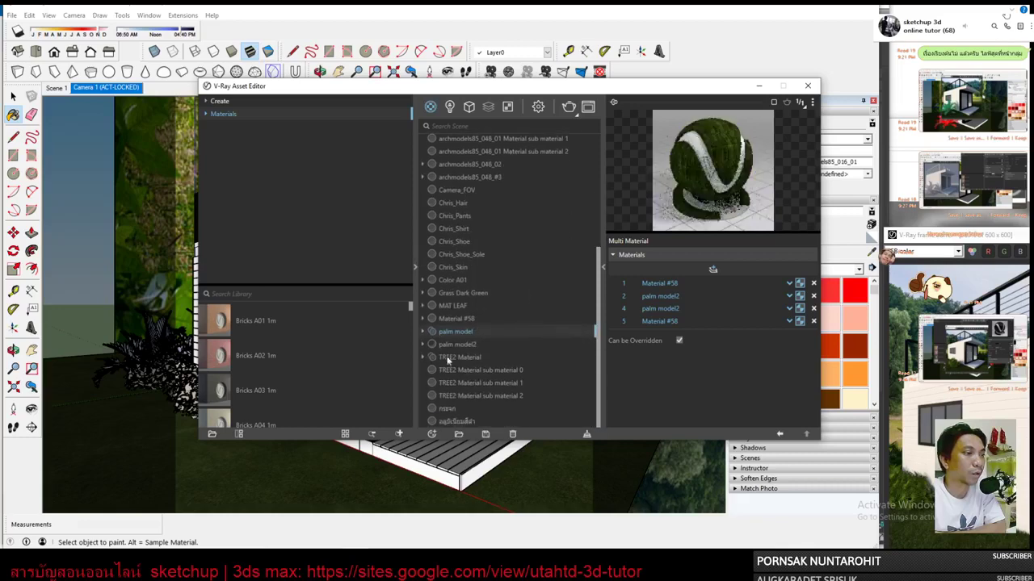
pyautogui.click(422, 331)
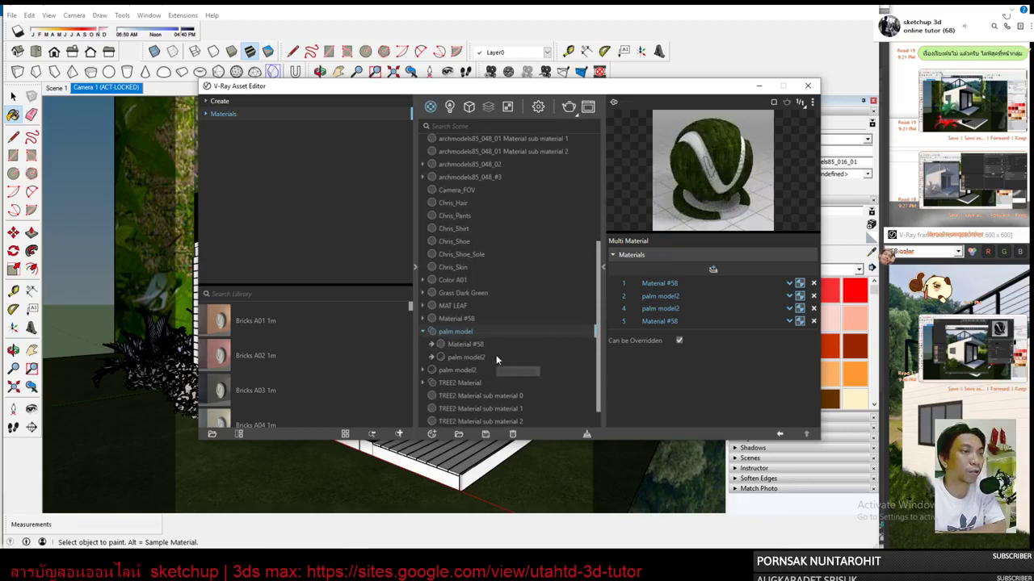
# Show the archmodels85_016_01 multi-material's sub-slots and assign Material #58 to slot 0.
pyautogui.scroll(3, 496, 359)
pyautogui.scroll(2, 495, 355)
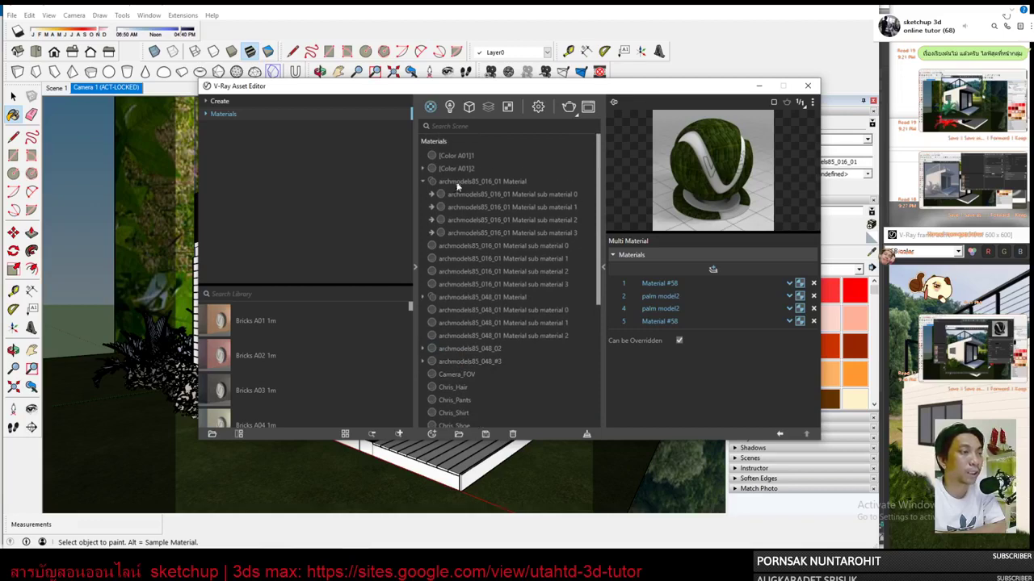
pyautogui.scroll(-2, 558, 362)
pyautogui.scroll(-3, 558, 362)
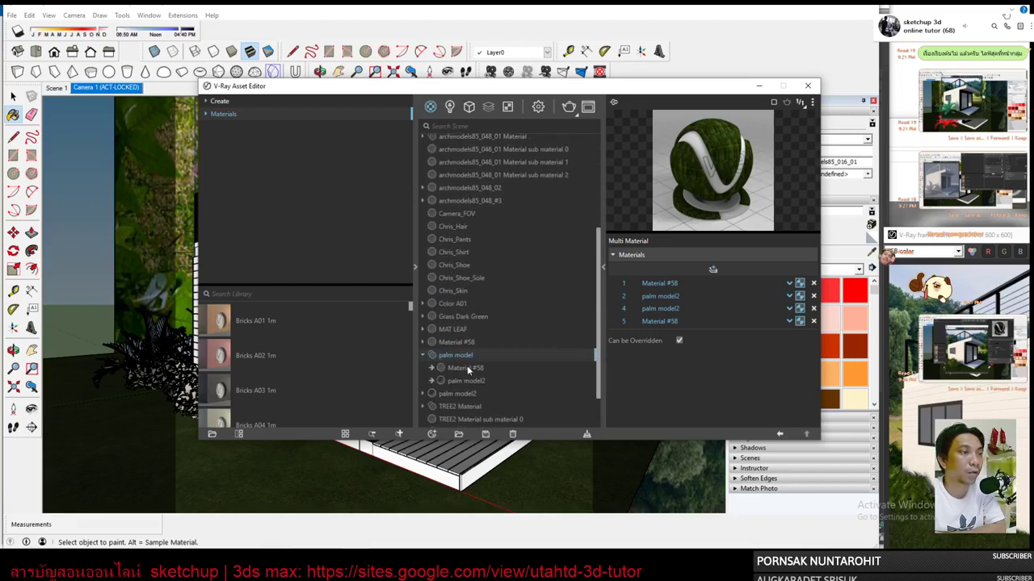
pyautogui.moveTo(467, 368)
pyautogui.mouseDown()
pyautogui.moveTo(595, 339)
pyautogui.moveTo(475, 367)
pyautogui.mouseUp()
pyautogui.scroll(5, 478, 356)
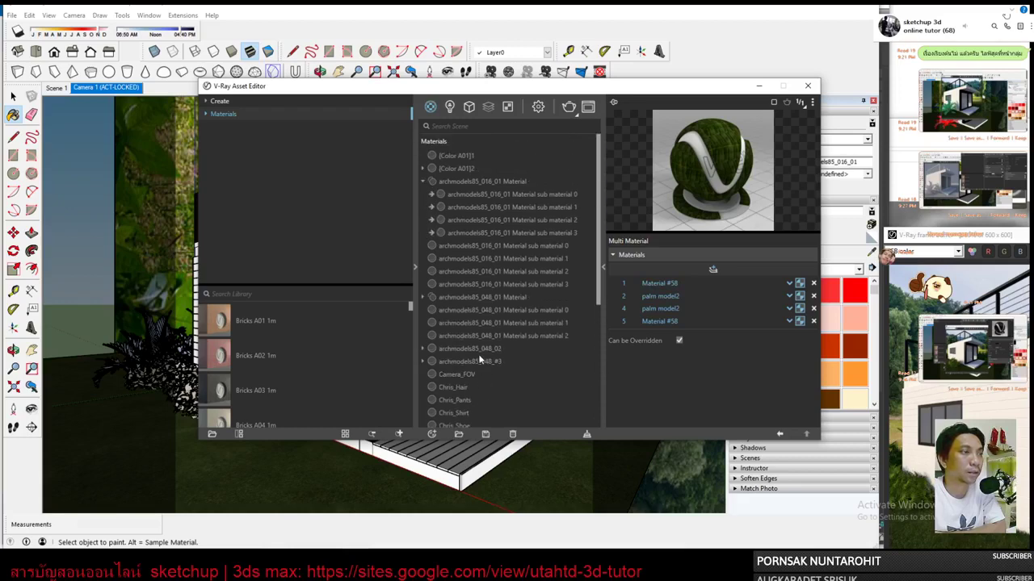
pyautogui.click(498, 179)
pyautogui.scroll(-5, 540, 246)
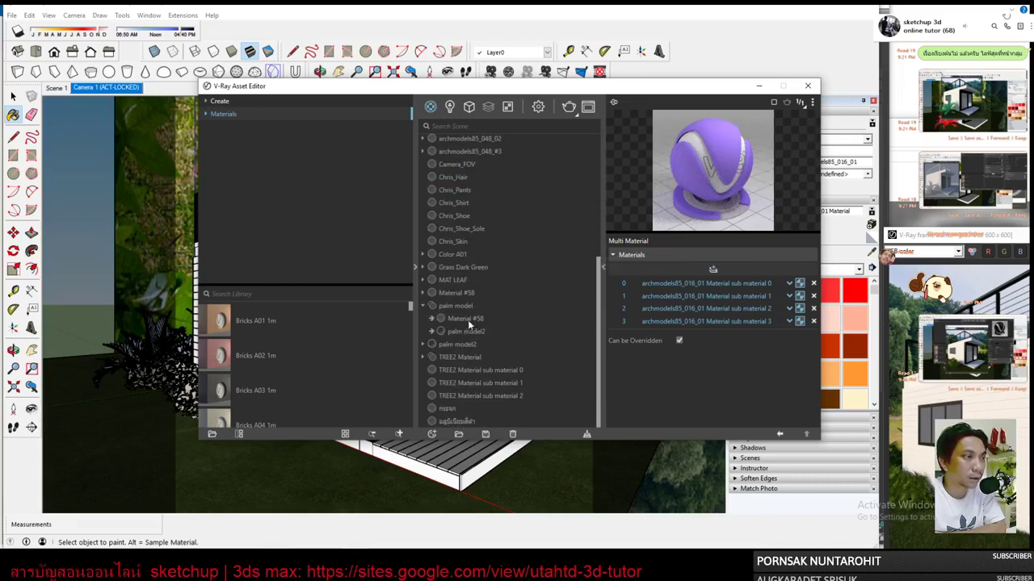
pyautogui.moveTo(465, 319); pyautogui.dragTo(715, 285)
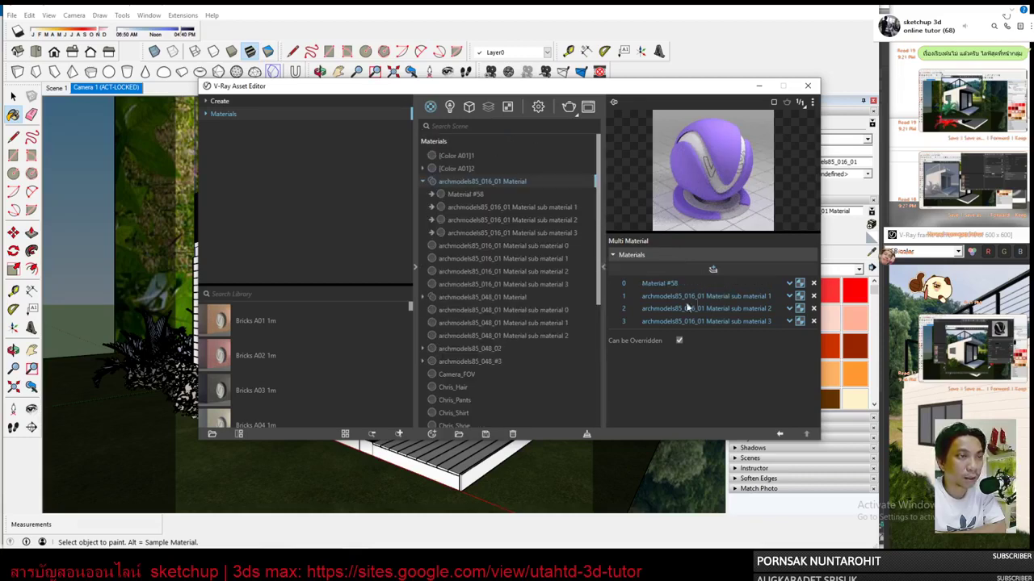
# Put Material #58 in slot 3 and palm model2 in slots 1 and 2, then close the editor.
pyautogui.scroll(-5, 500, 342)
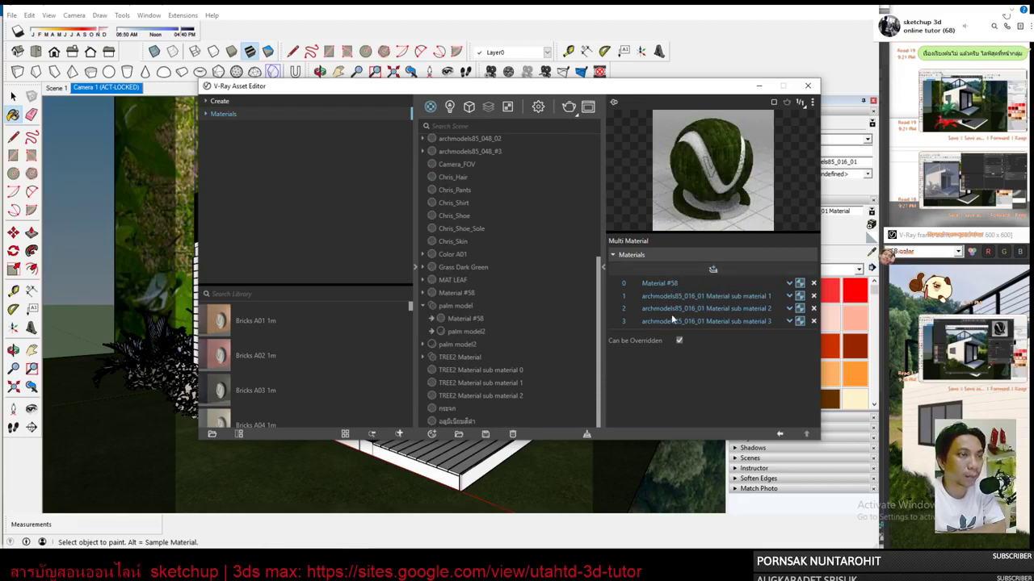
pyautogui.click(421, 345)
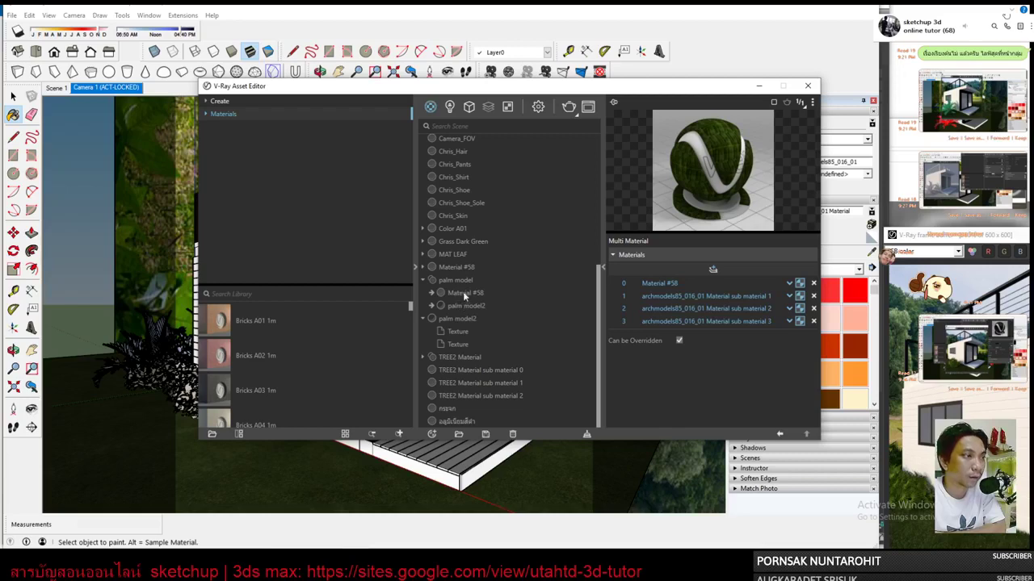
pyautogui.moveTo(464, 296); pyautogui.dragTo(703, 322)
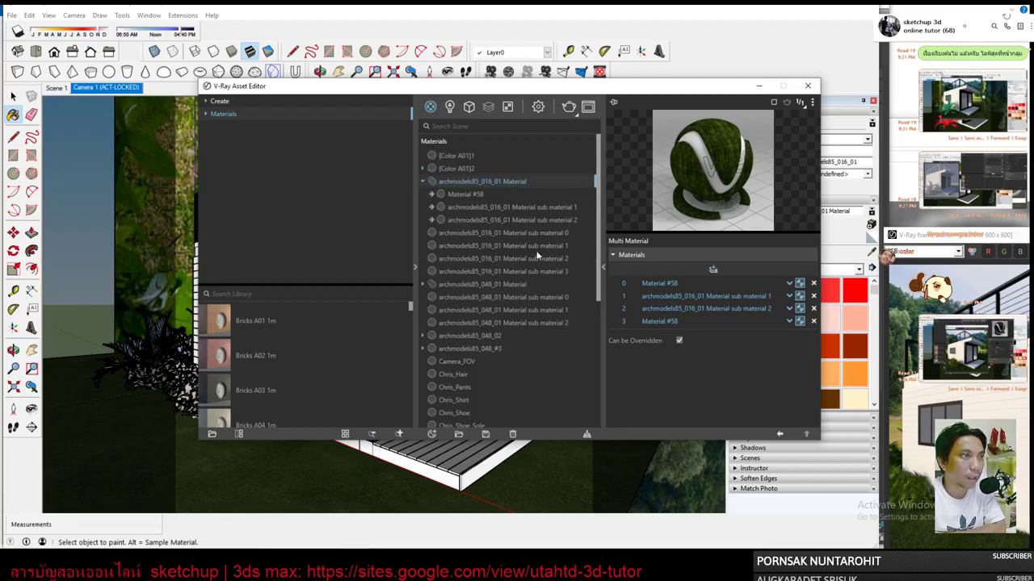
pyautogui.scroll(-5, 537, 255)
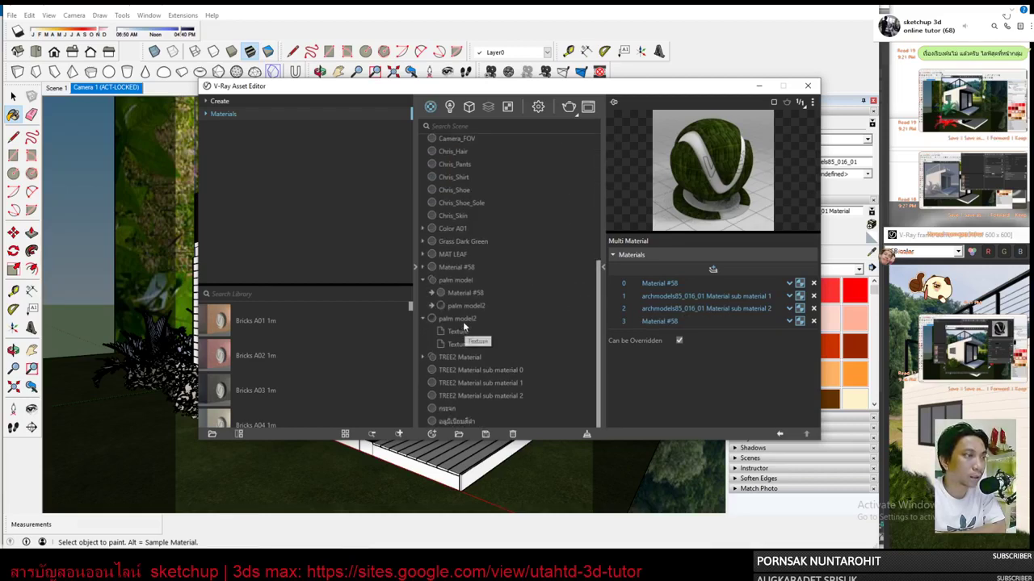
pyautogui.moveTo(464, 305); pyautogui.dragTo(707, 296)
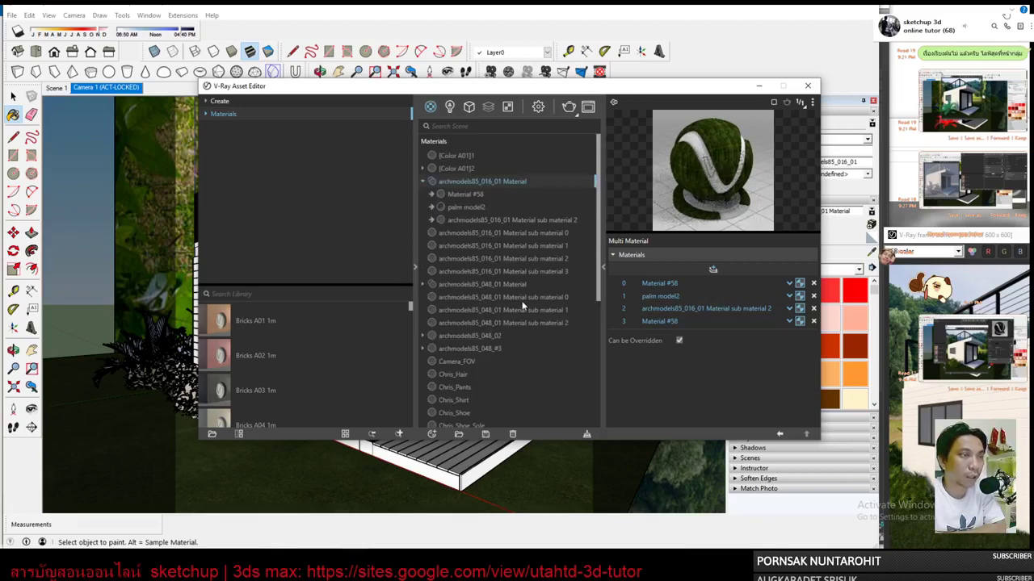
pyautogui.scroll(-5, 522, 306)
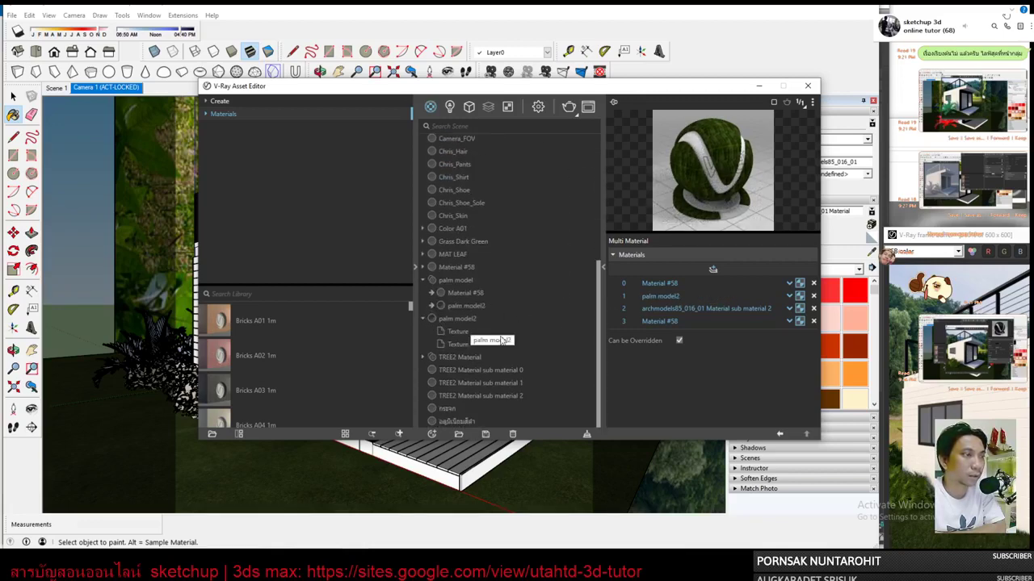
pyautogui.moveTo(473, 307); pyautogui.dragTo(714, 304)
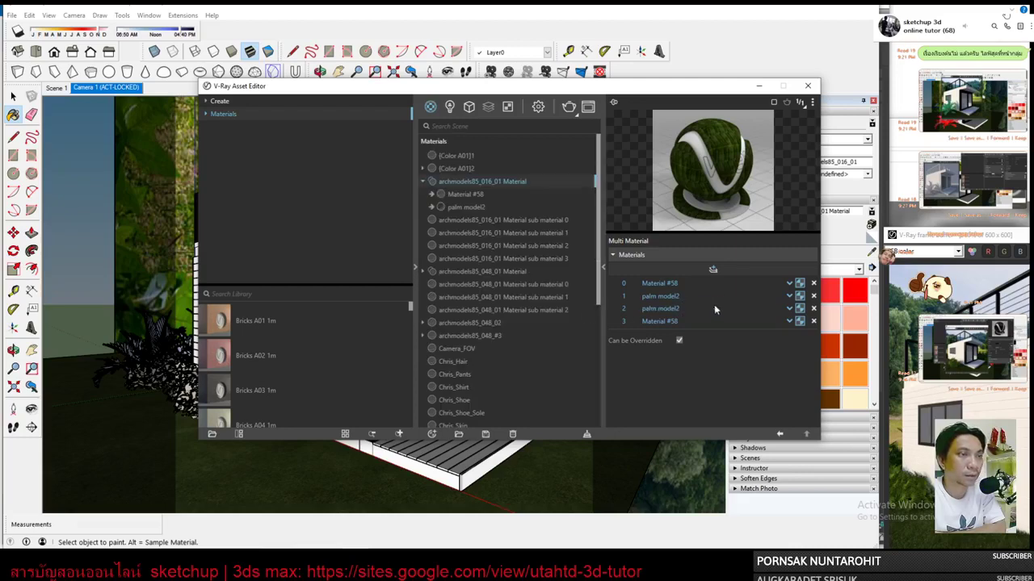
pyautogui.click(806, 86)
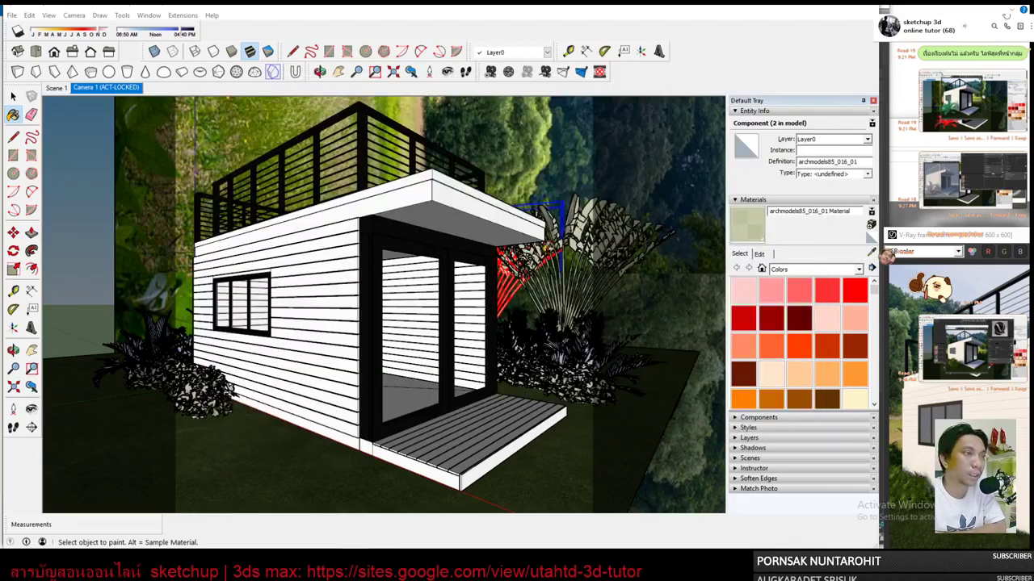
# With the Select tool active, render the container house in V-Ray and nudge the frame buffer up-left.
pyautogui.click(13, 96)
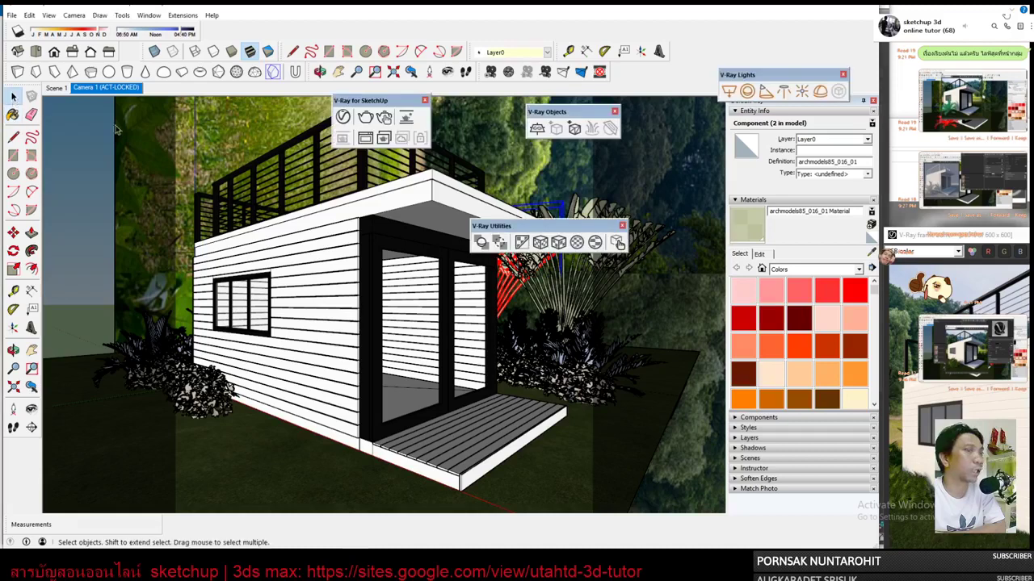
pyautogui.click(618, 242)
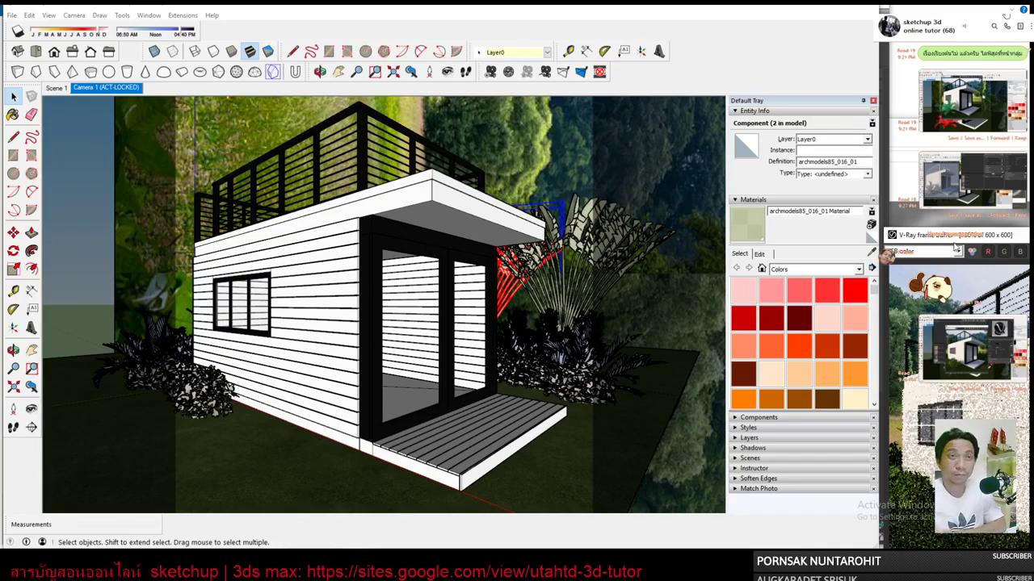
pyautogui.moveTo(401, 110); pyautogui.dragTo(380, 102)
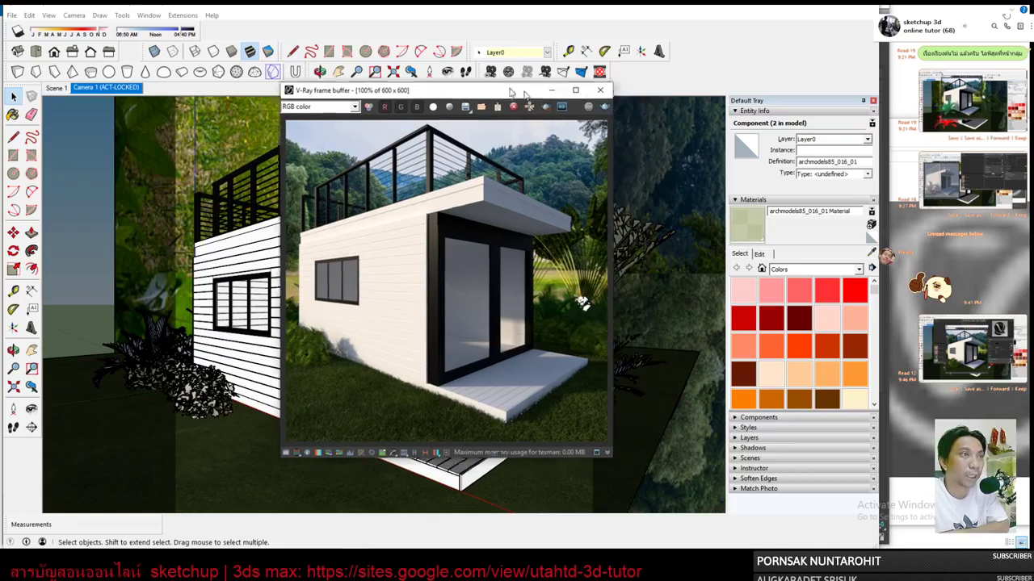
# Delete the red palm, undo to restore it, and start a fresh V-Ray render.
pyautogui.moveTo(582, 99); pyautogui.dragTo(446, 63)
pyautogui.click(618, 244)
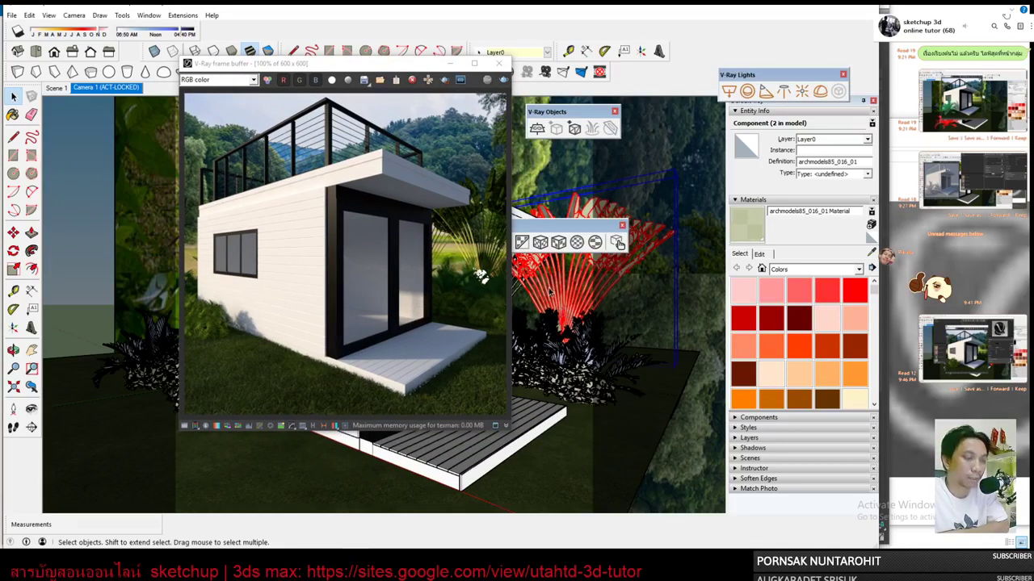
pyautogui.press('Delete')
pyautogui.hotkey('ctrl', 'z')
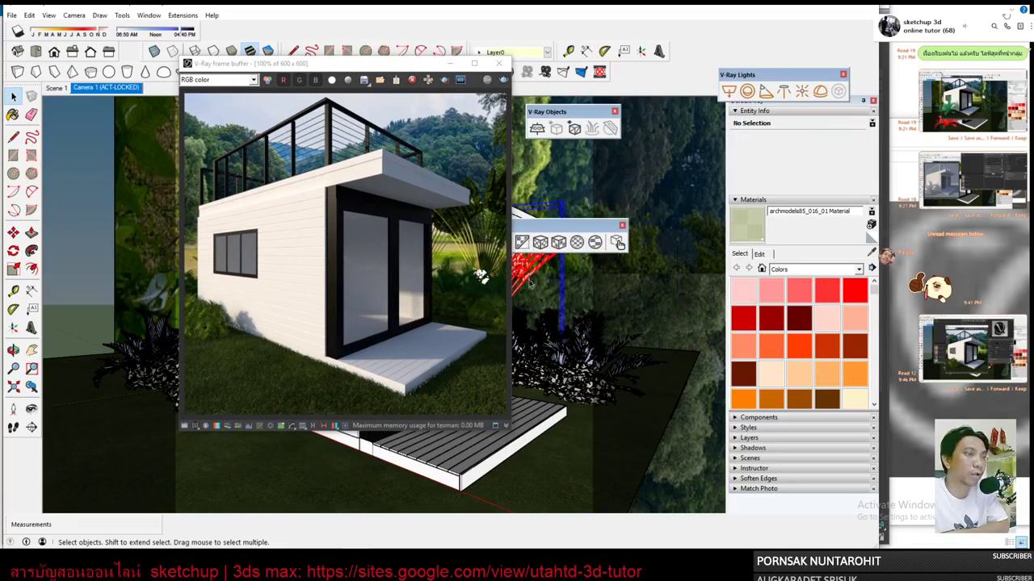
pyautogui.click(503, 79)
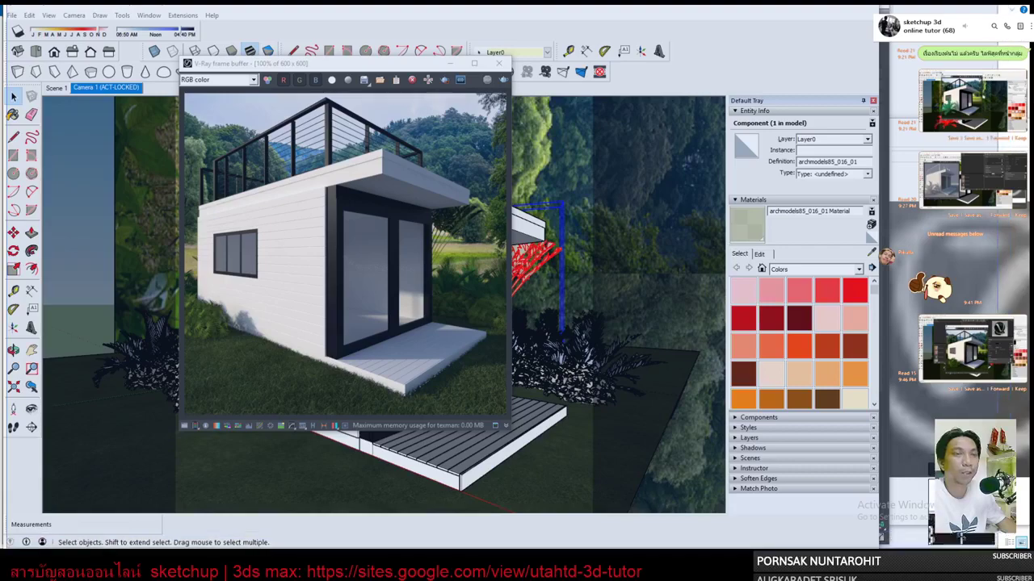
# Take a region screenshot of the finished render.
pyautogui.press('Escape')
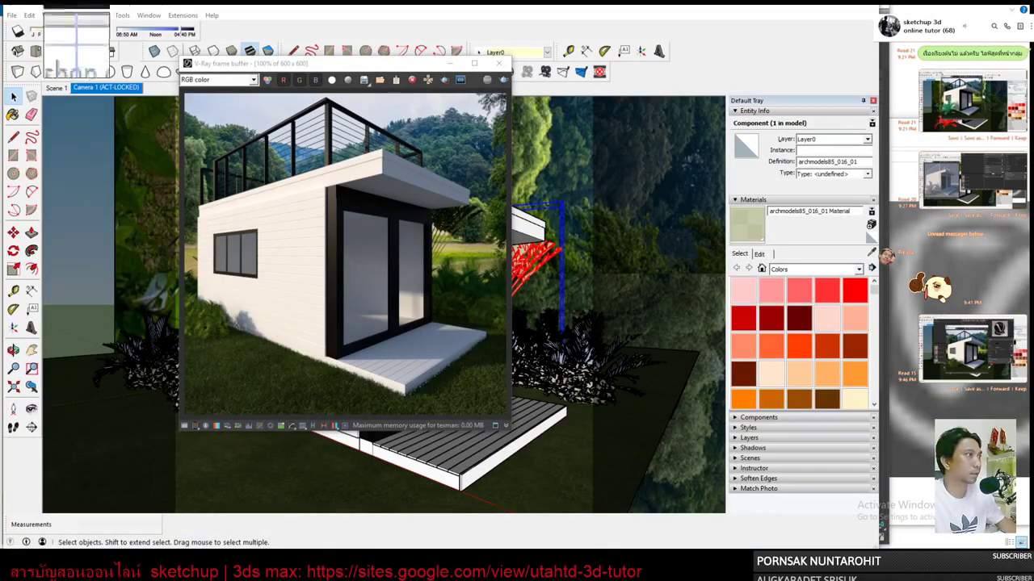
pyautogui.press('Print')
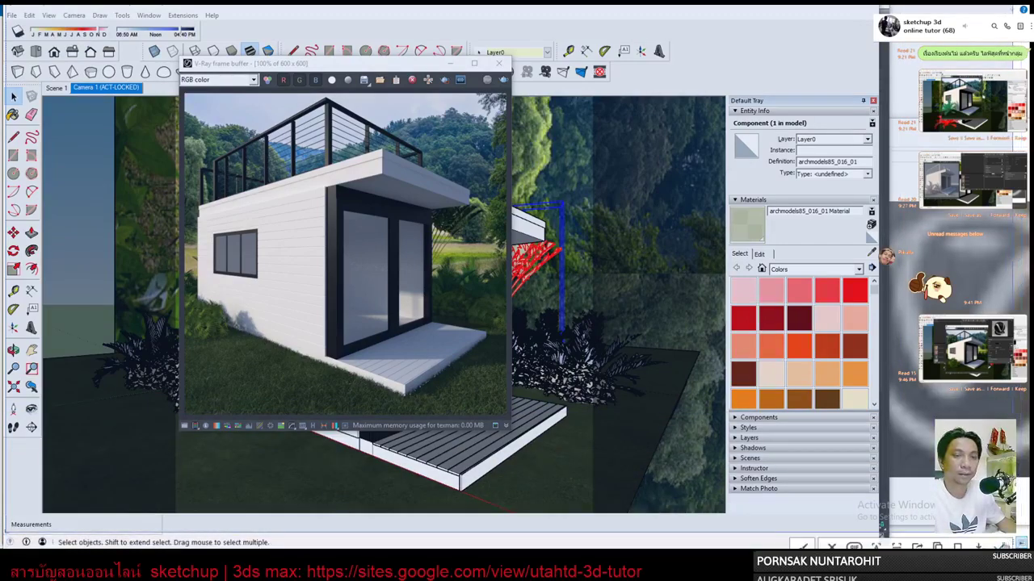
pyautogui.moveTo(891, 456); pyautogui.dragTo(115, 479)
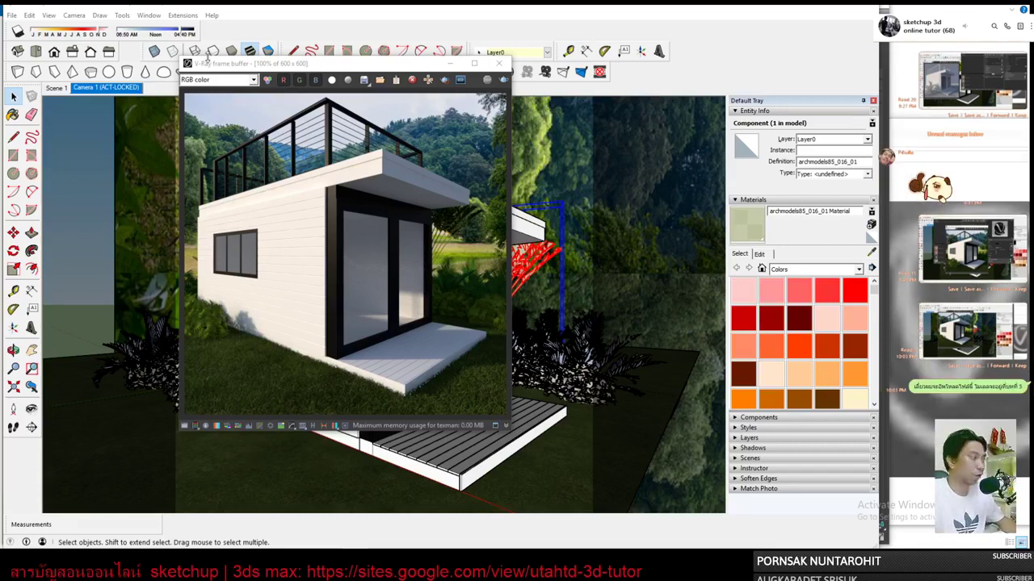
# Send the tutor group a Thai message saying members will try placing the model into their work.
pyautogui.moveTo(981, 20); pyautogui.dragTo(355, 48)
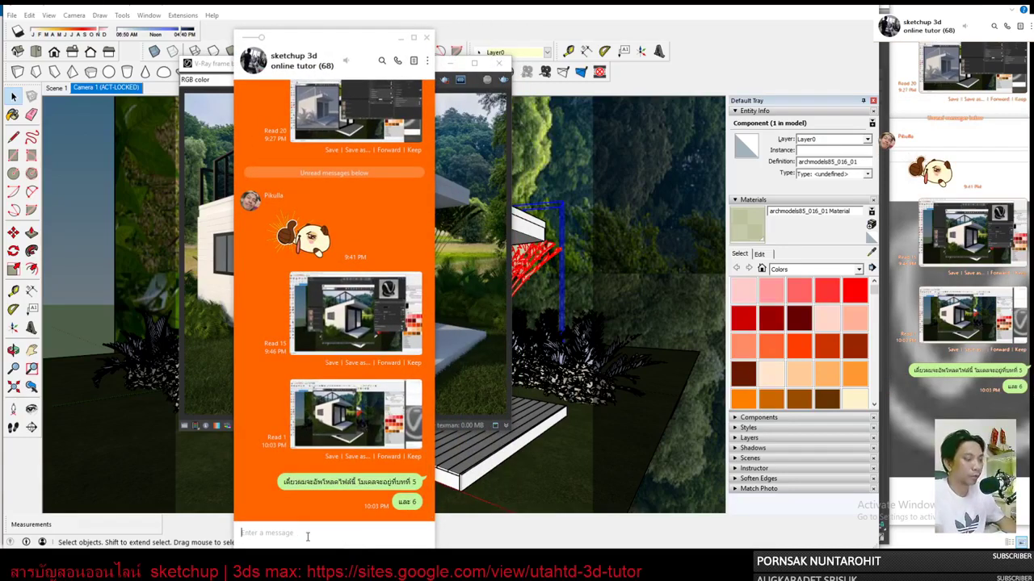
pyautogui.write('แล้วจะ')
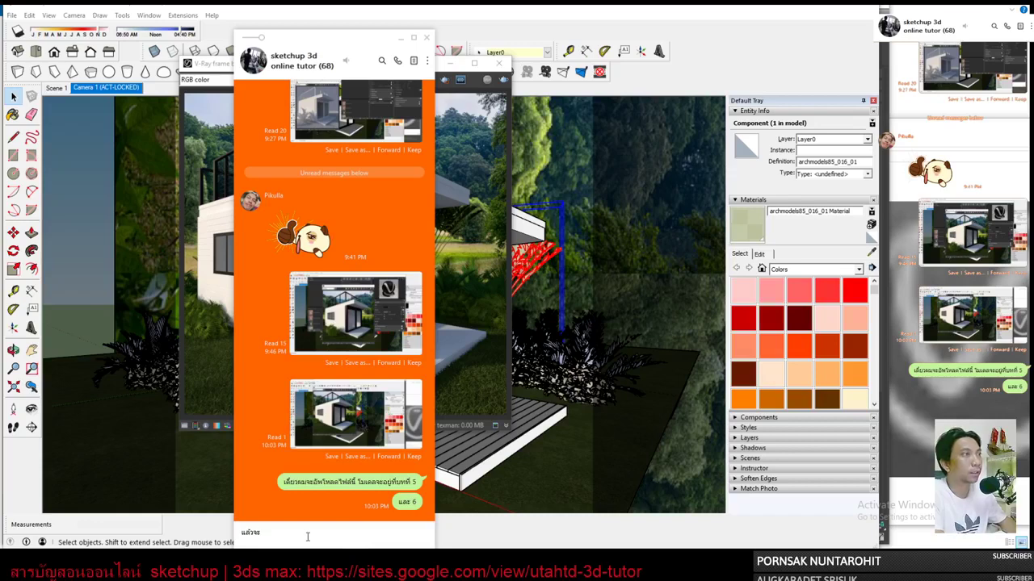
pyautogui.write(' ให้')
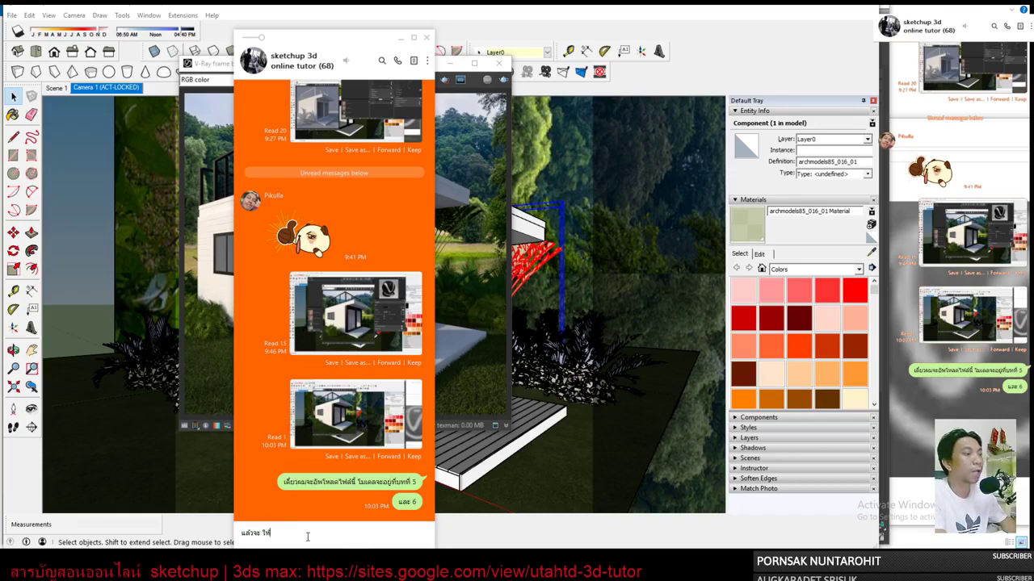
pyautogui.write('เพื่อน ๆ')
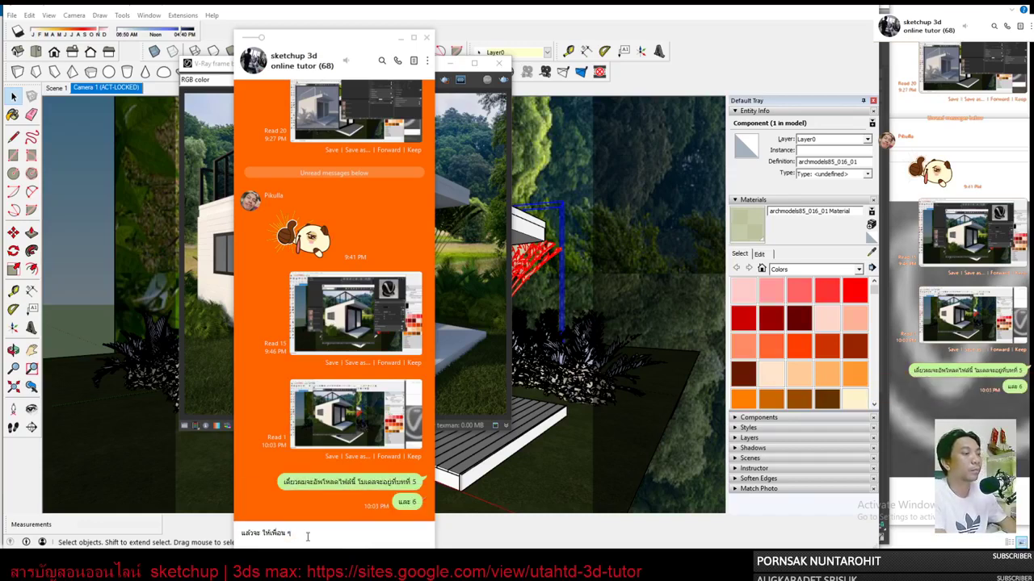
pyautogui.write(' ลองจัดดดี')
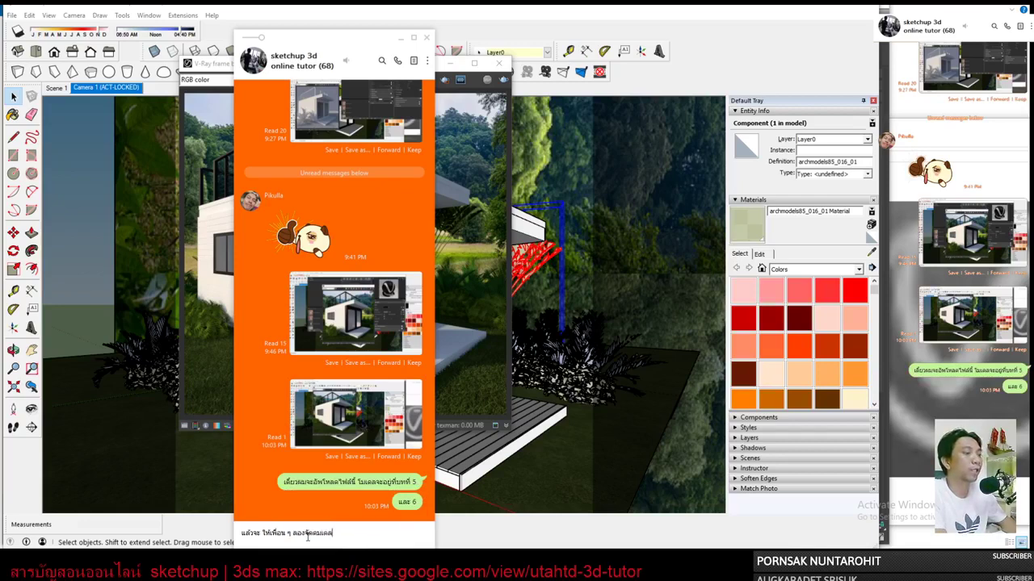
pyautogui.press('BackSpace')
pyautogui.press('BackSpace')
pyautogui.press('BackSpace')
pyautogui.press('BackSpace')
pyautogui.press('BackSpace')
pyautogui.write('โม')
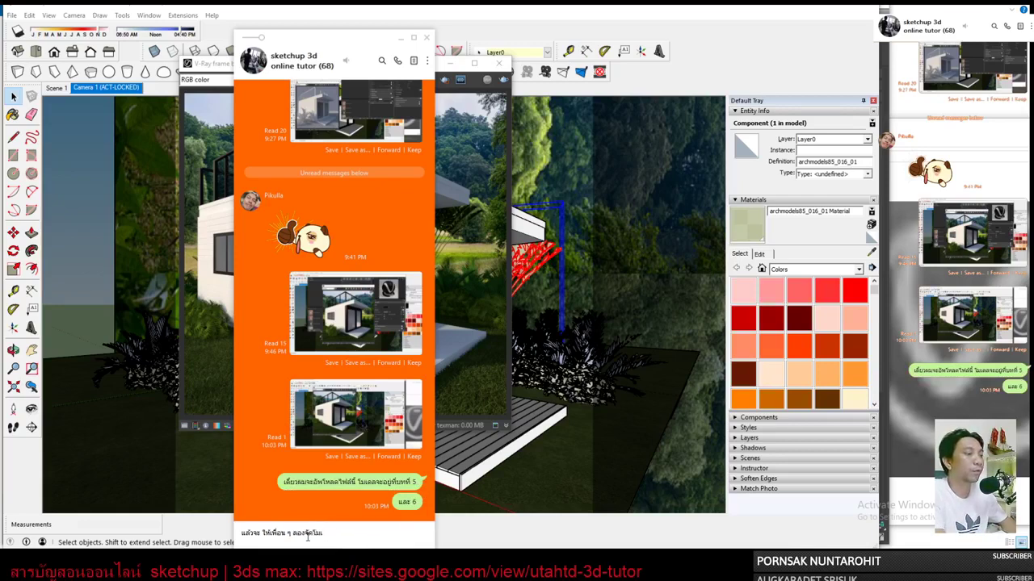
pyautogui.write('เดล')
pyautogui.write('แข้า')
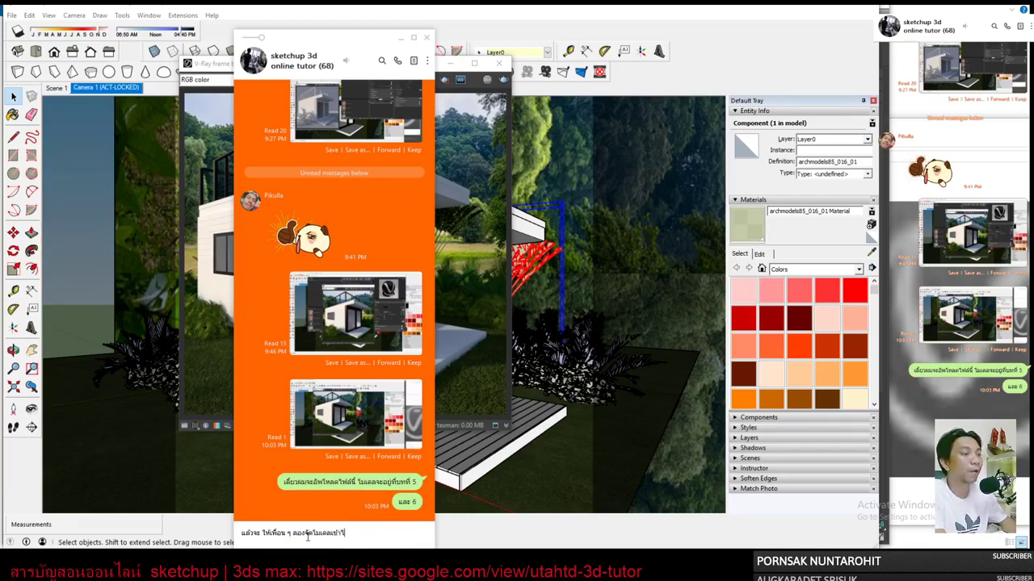
pyautogui.write('ไปในงา')
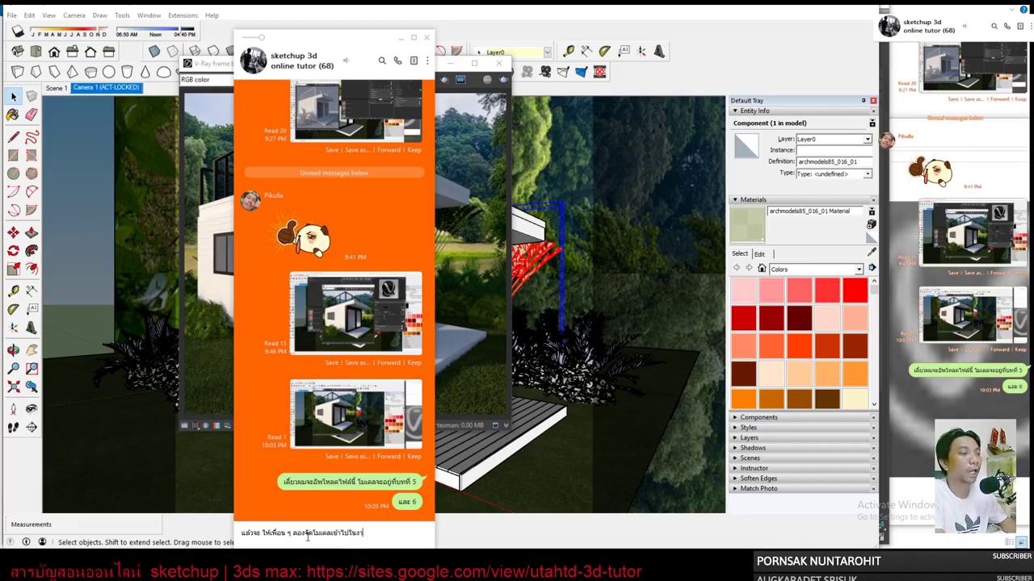
pyautogui.write('นเพื่อ')
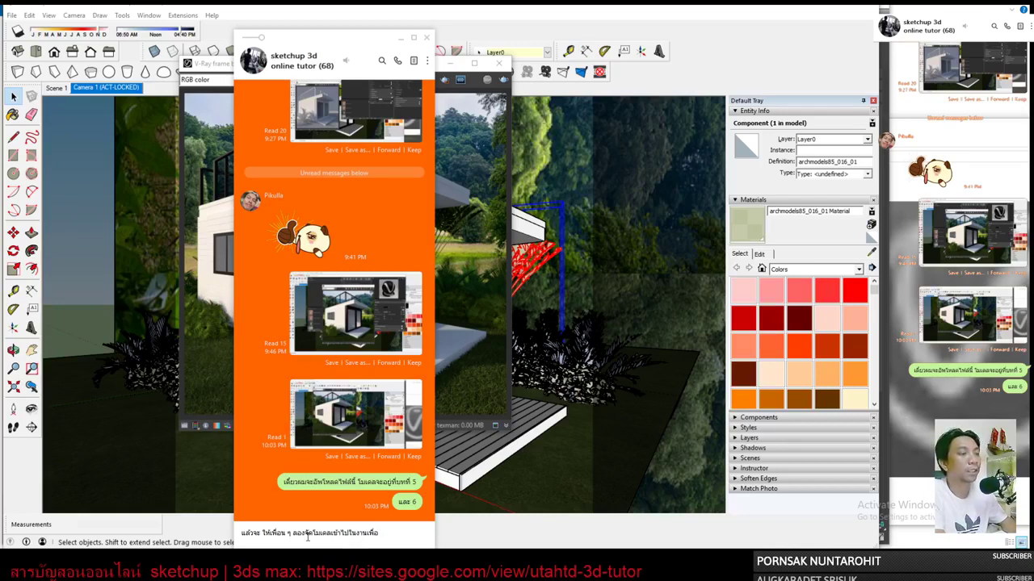
pyautogui.write(' ทดลองการ')
pyautogui.write('ทำงาน')
pyautogui.press('Return')
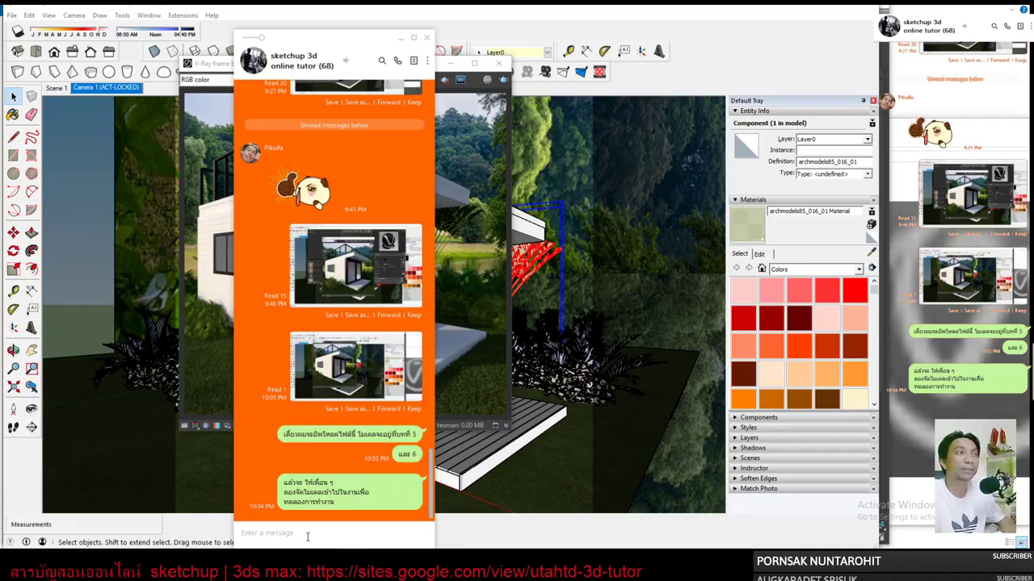
pyautogui.moveTo(371, 40); pyautogui.dragTo(394, 18)
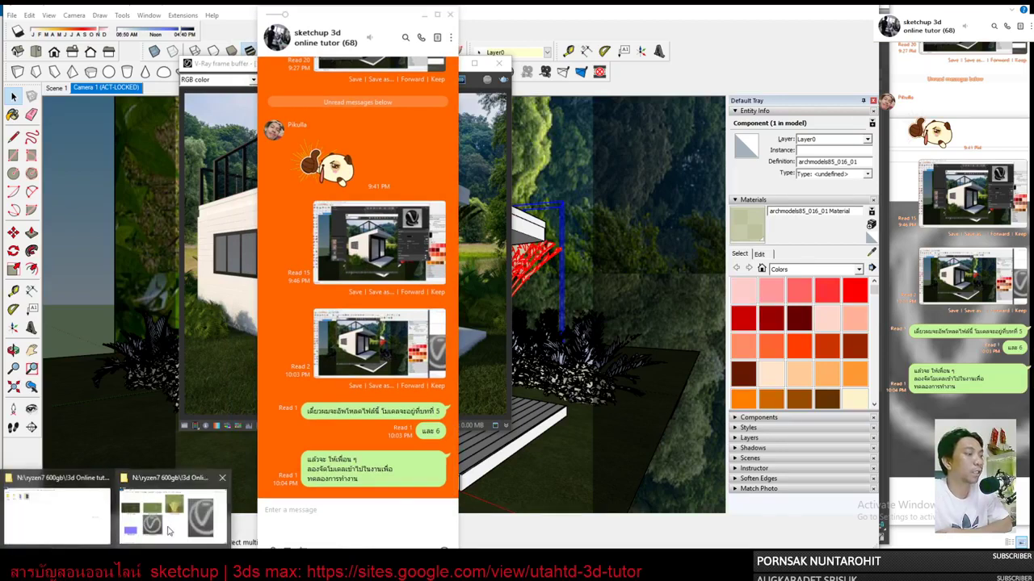
# Navigate from 20631003 into Utahtd tree > RENDERS and scroll through the palm preview images.
pyautogui.click(65, 517)
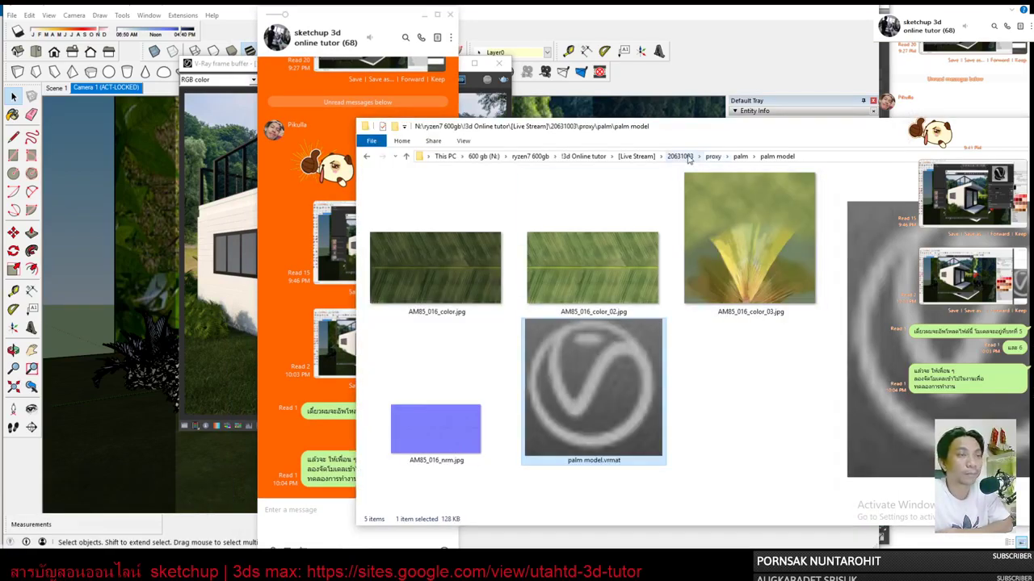
pyautogui.click(680, 155)
pyautogui.doubleClick(678, 460)
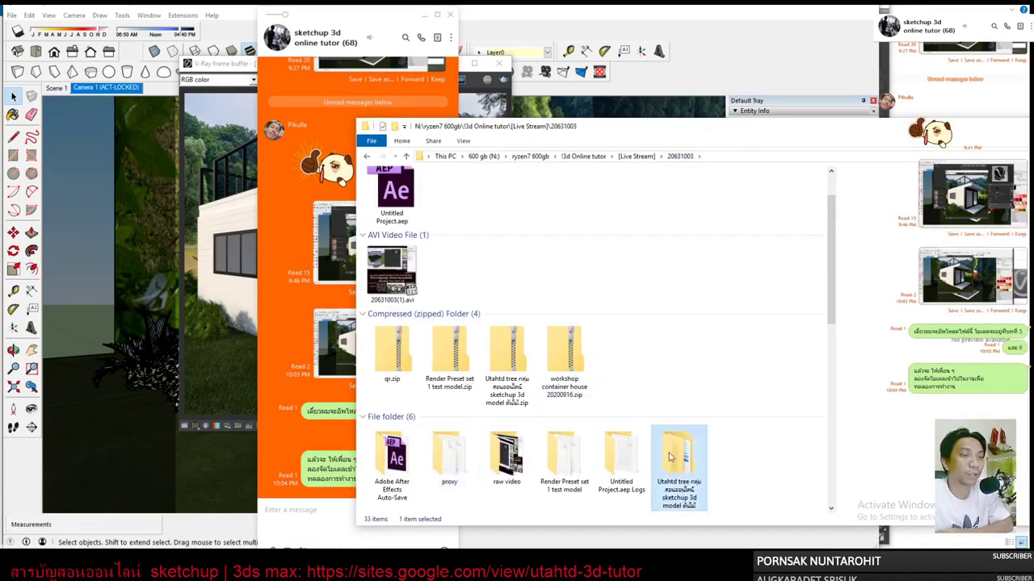
pyautogui.doubleClick(442, 218)
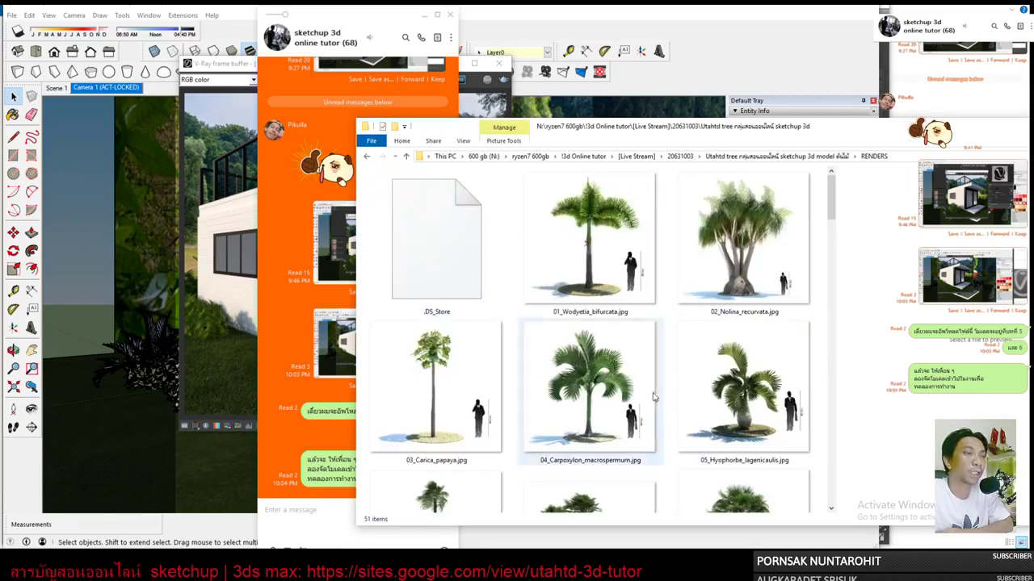
pyautogui.scroll(-5, 727, 339)
pyautogui.scroll(-2, 717, 365)
pyautogui.scroll(-3, 718, 365)
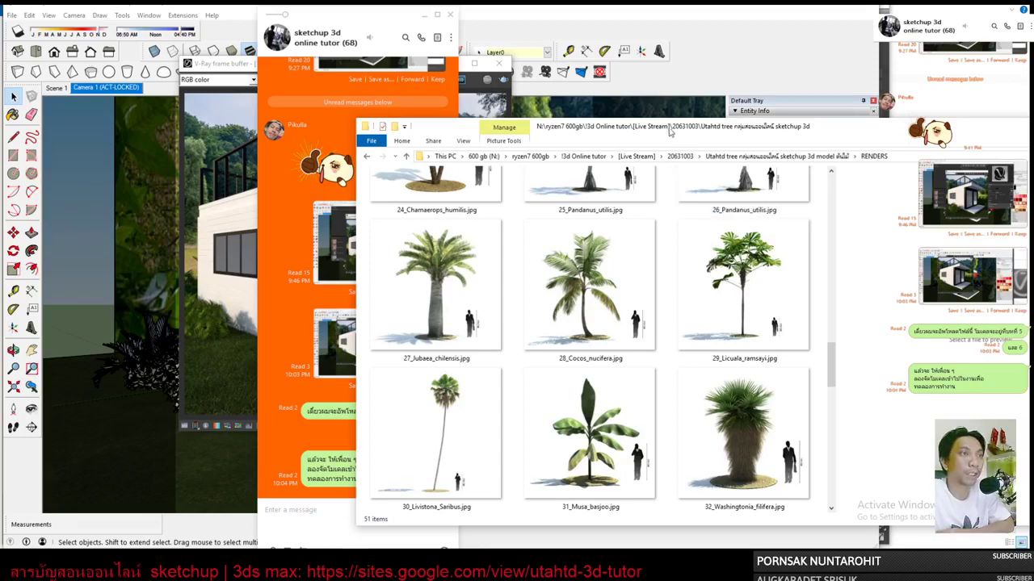
pyautogui.moveTo(665, 130); pyautogui.dragTo(751, 108)
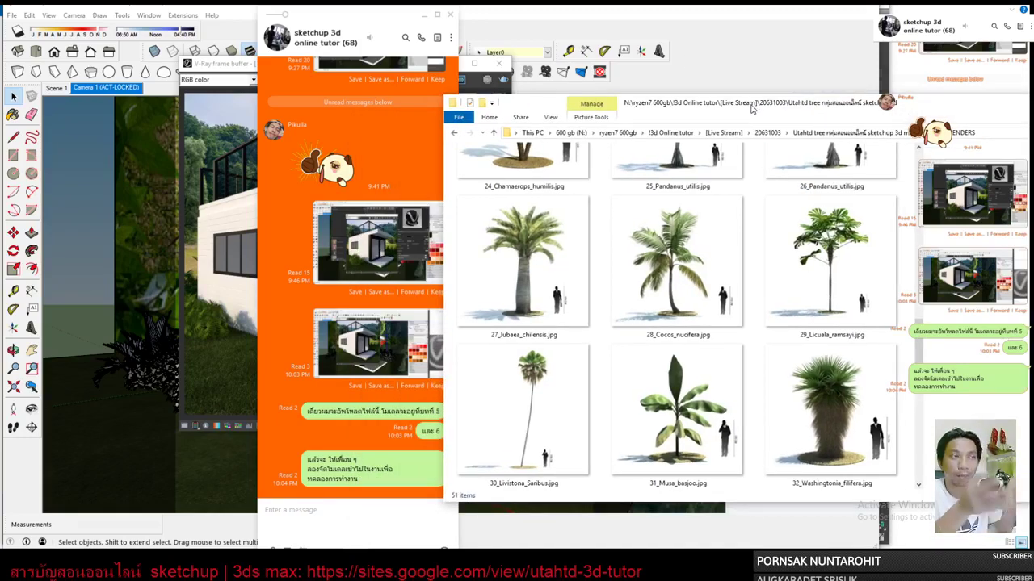